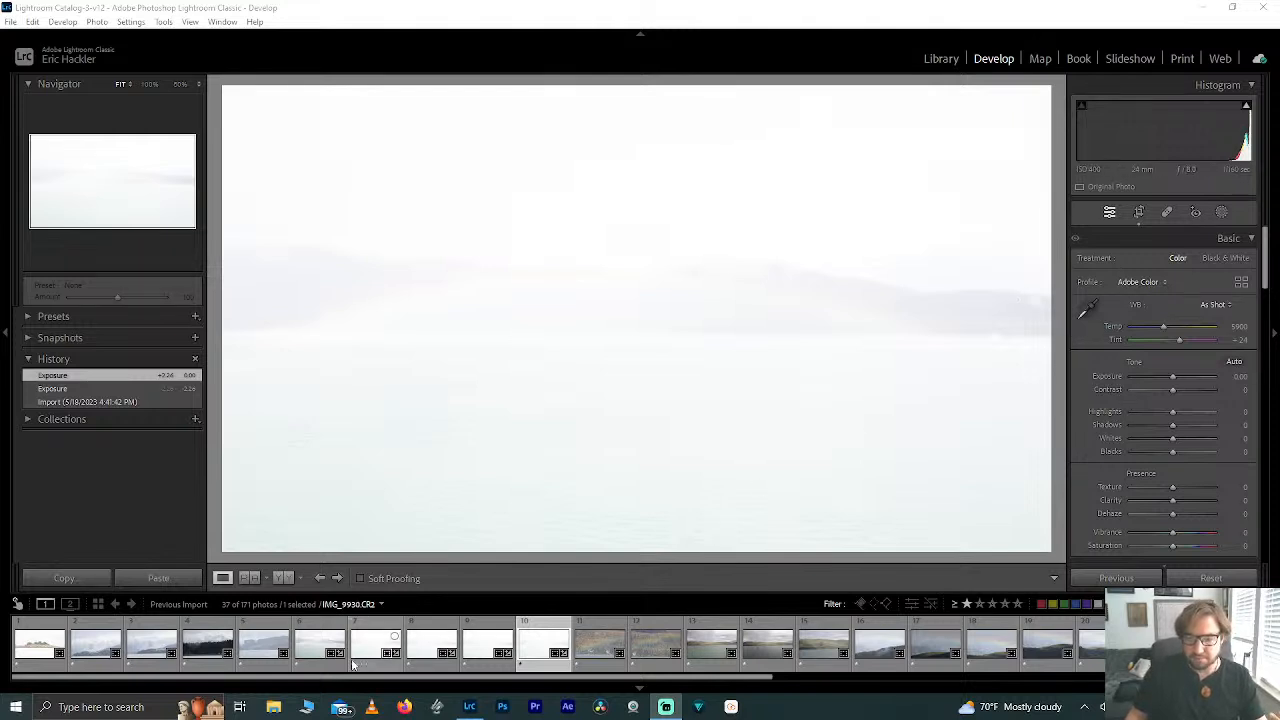
# Step: Browse the overexposed rainbow frames, try an exposure of −1.77 on IMG_9931, and reset it
pyautogui.click(245, 648)
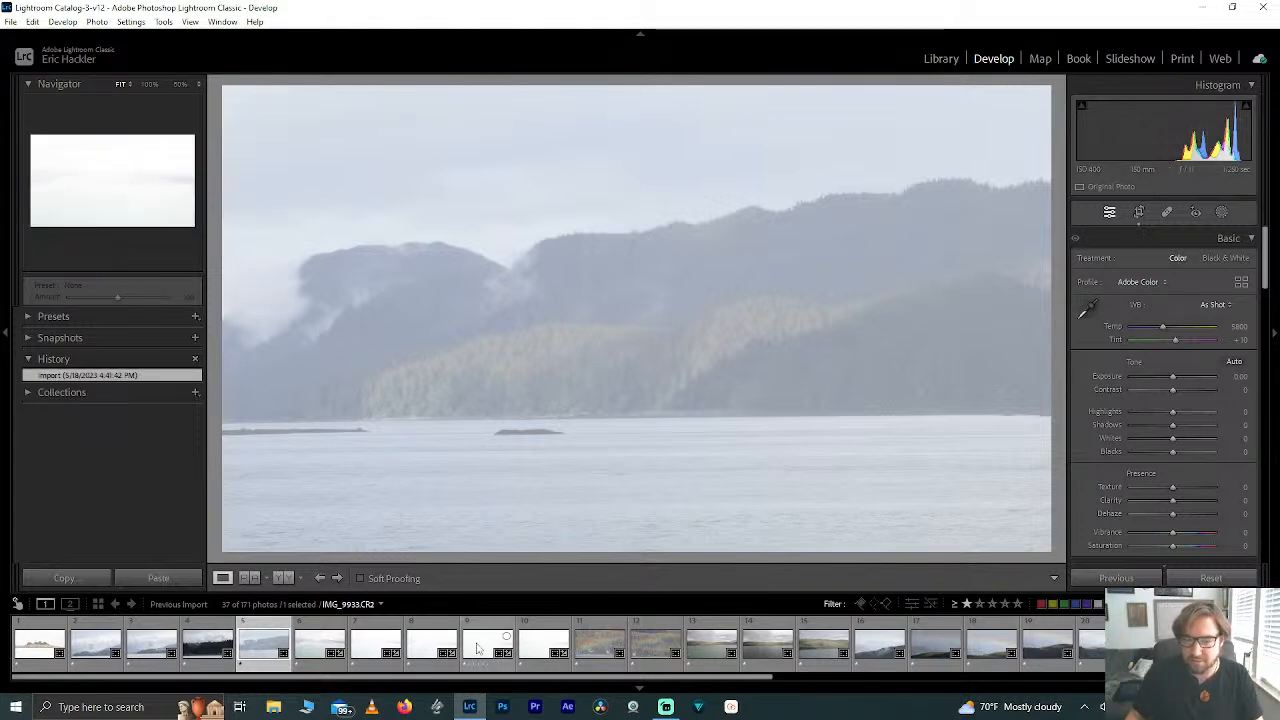
pyautogui.click(415, 650)
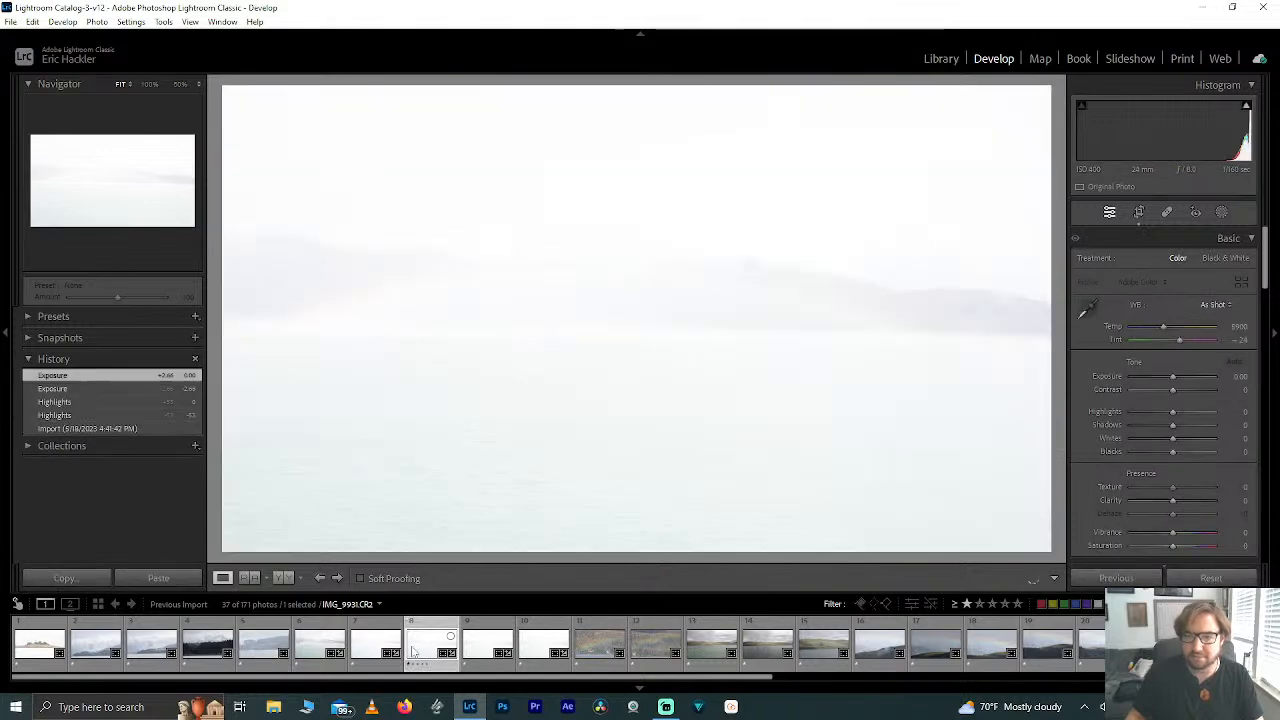
pyautogui.click(482, 650)
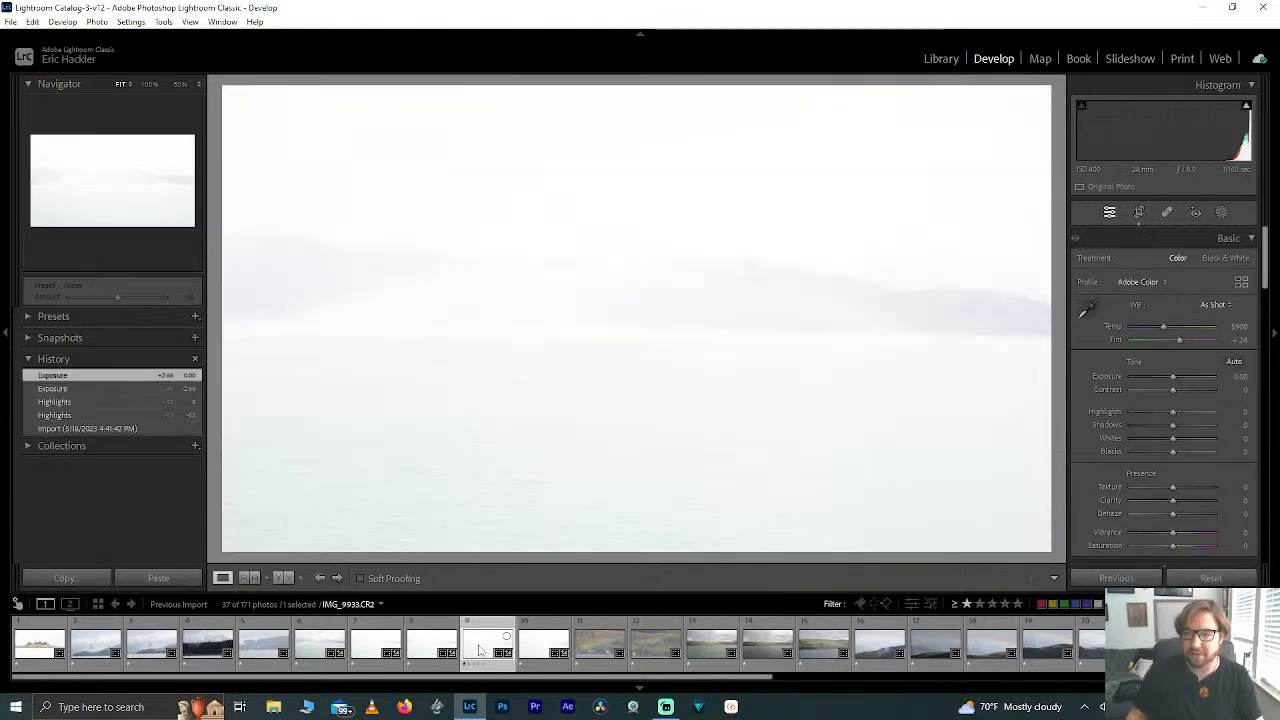
pyautogui.click(438, 645)
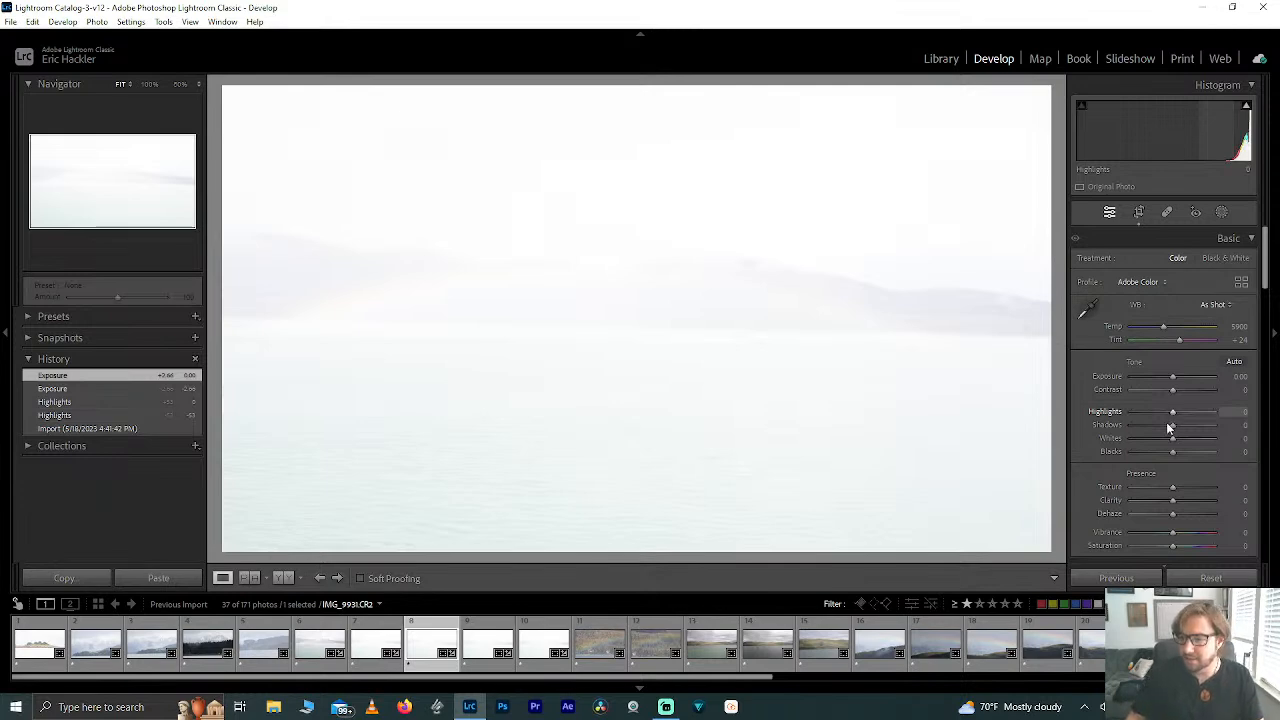
pyautogui.moveTo(1174, 376); pyautogui.dragTo(1159, 380)
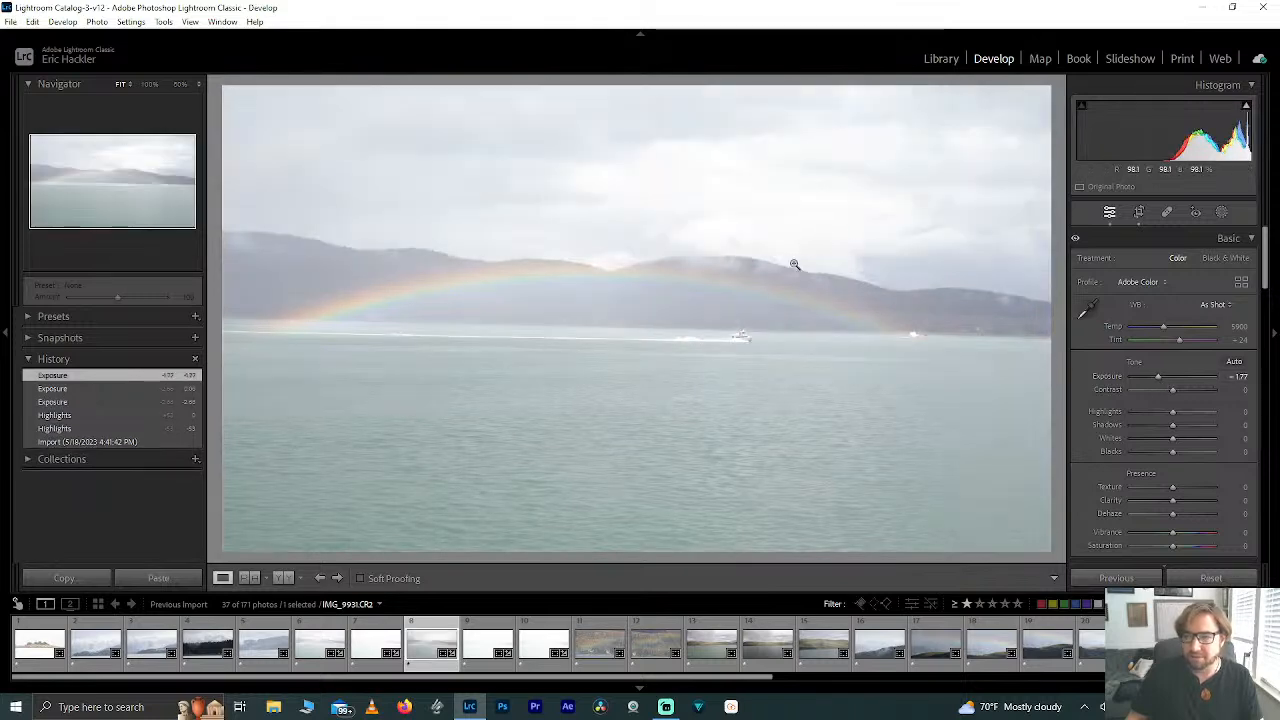
pyautogui.moveTo(1246, 108)
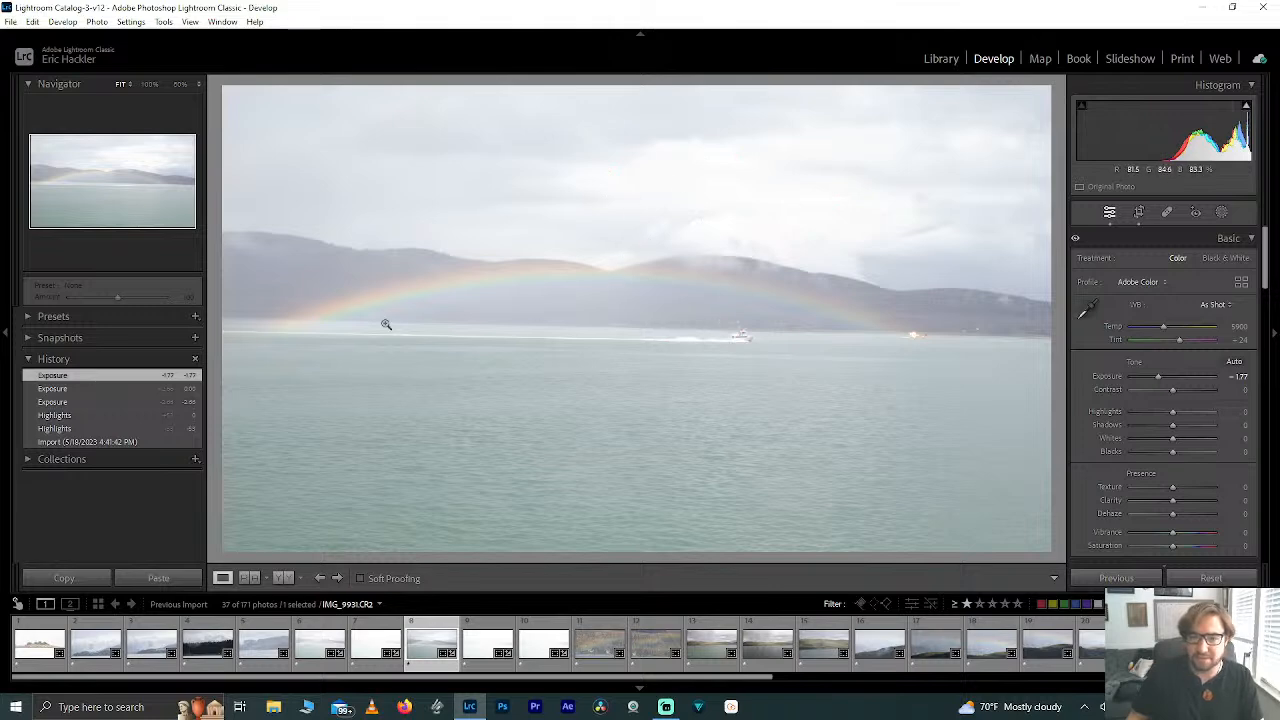
pyautogui.doubleClick(1154, 373)
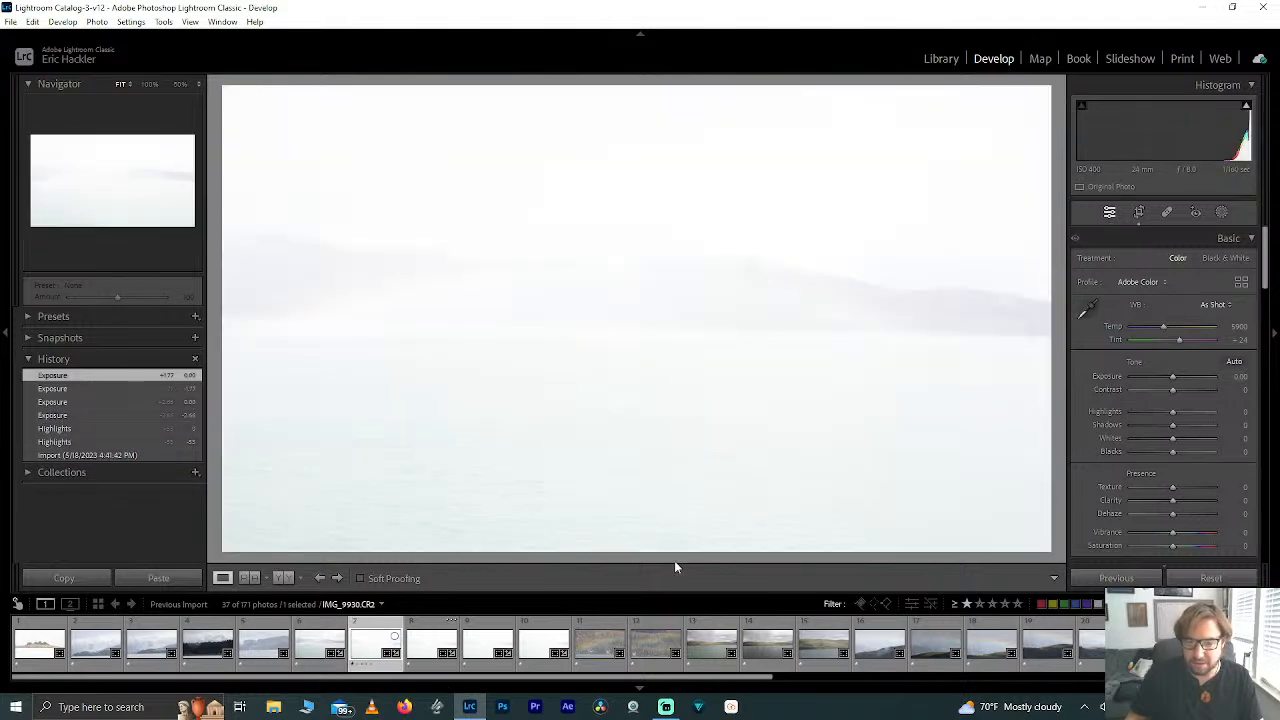
# Step: Try an exposure of −2.98 on IMG_9930, compare it with the neighbouring frame, and reset it
pyautogui.moveTo(1172, 375); pyautogui.dragTo(1148, 380)
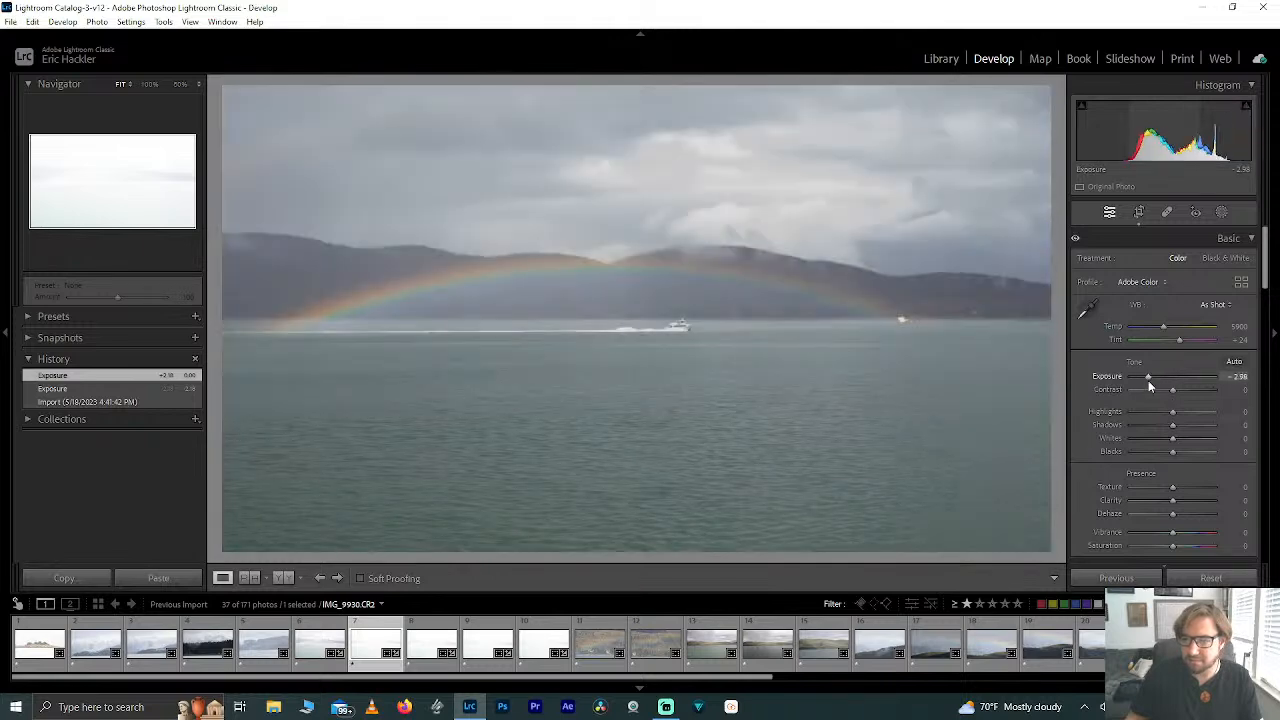
pyautogui.click(432, 645)
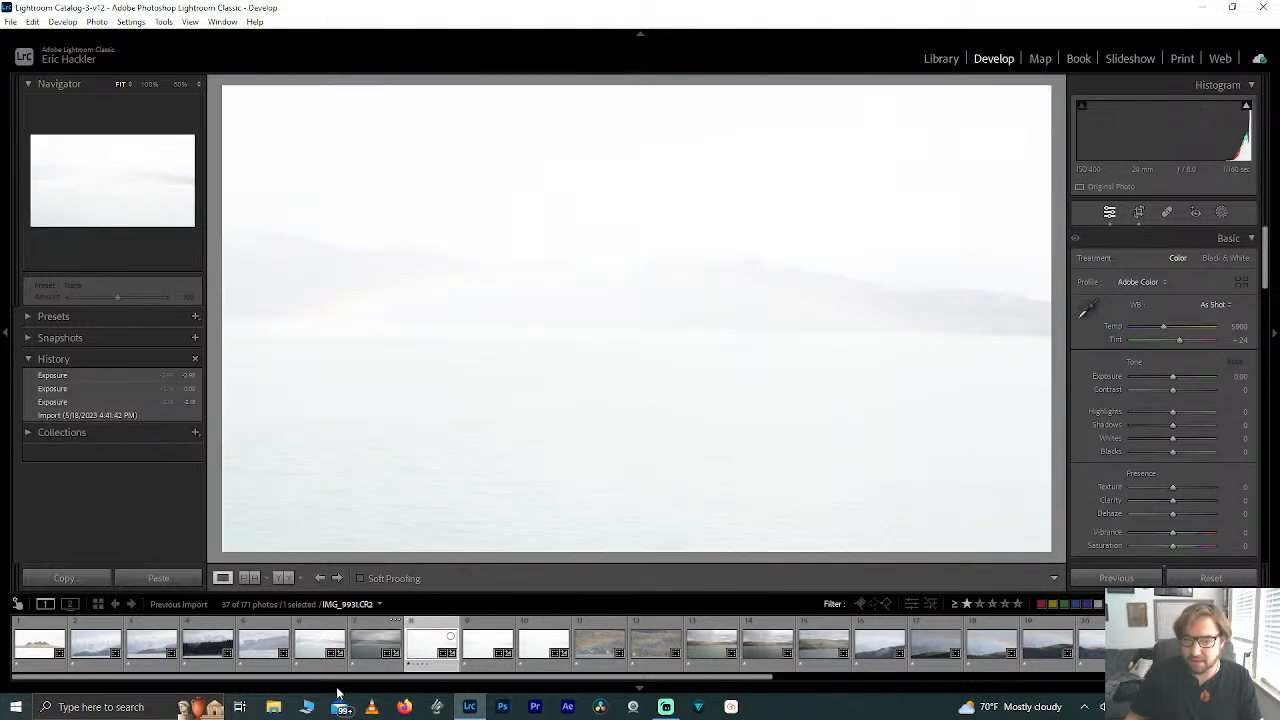
pyautogui.click(376, 645)
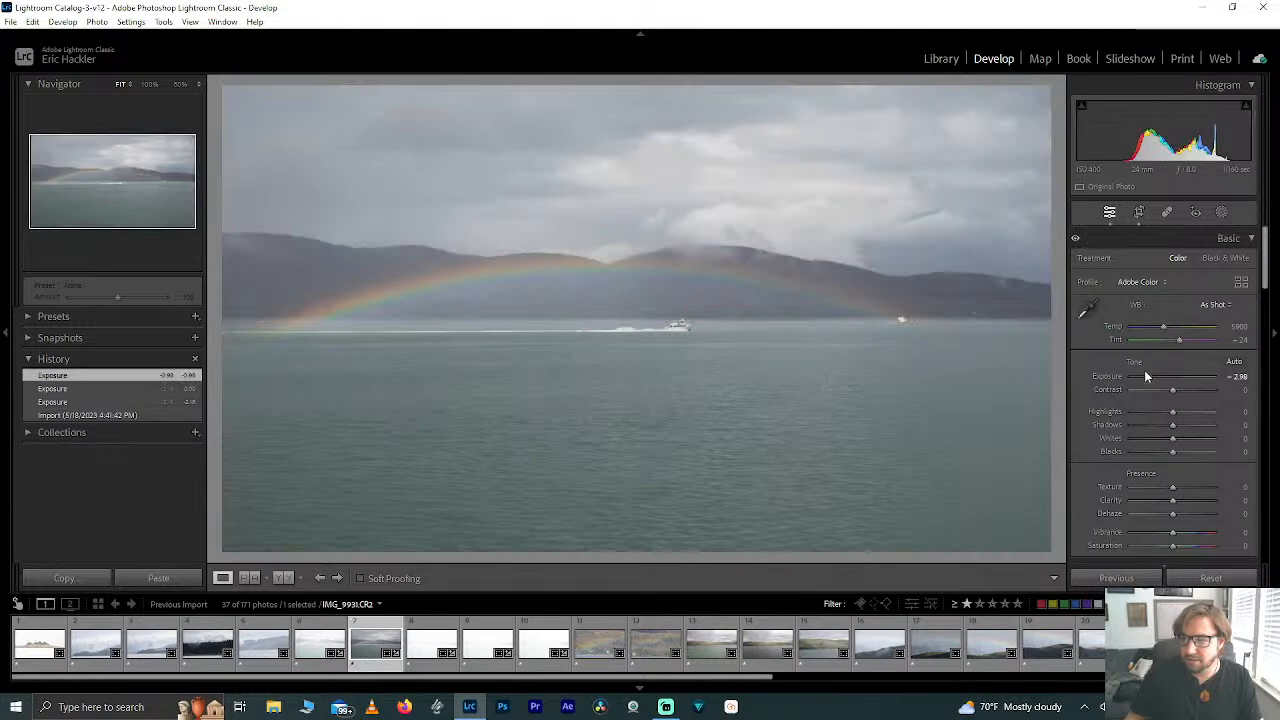
pyautogui.doubleClick(1149, 376)
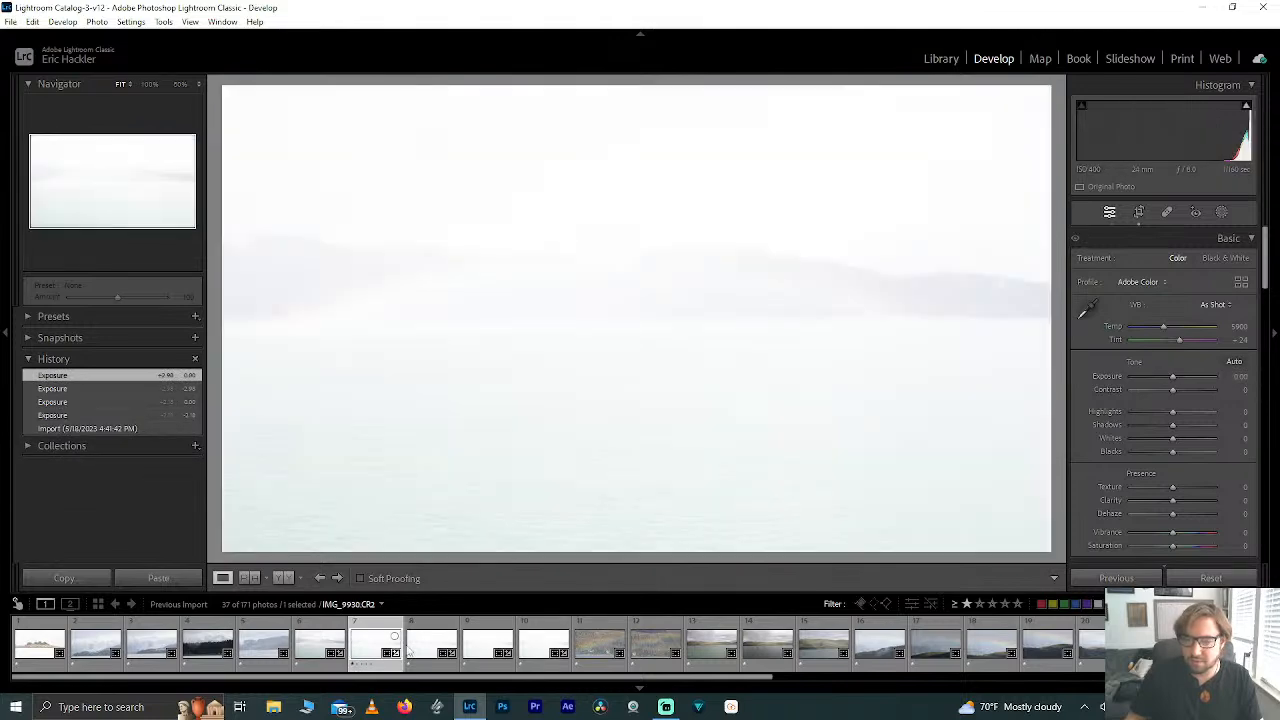
# Step: Lower the exposure of IMG_9931 to −2.74 and open IMG_9933 for editing
pyautogui.click(432, 645)
pyautogui.moveTo(1166, 378); pyautogui.dragTo(1150, 379)
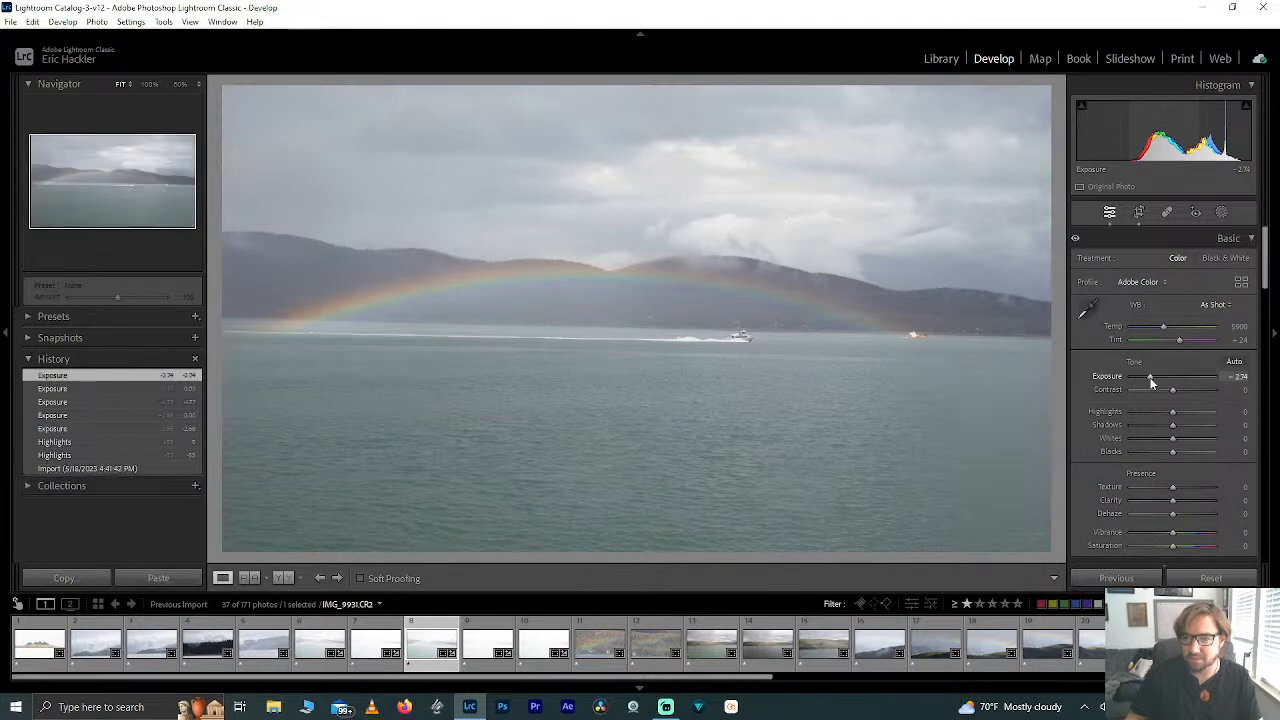
pyautogui.click(488, 645)
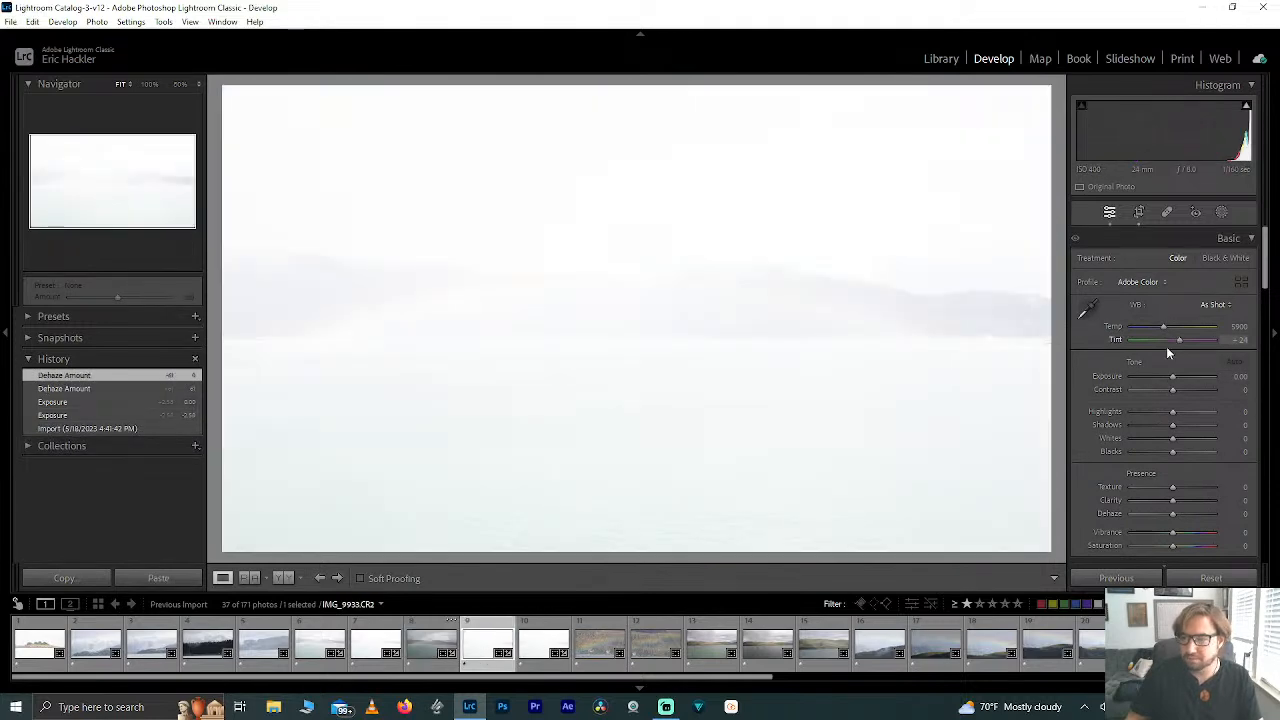
# Step: Try an exposure of −2.42 on IMG_9933 and return it to zero
pyautogui.moveTo(1167, 379); pyautogui.dragTo(1149, 378)
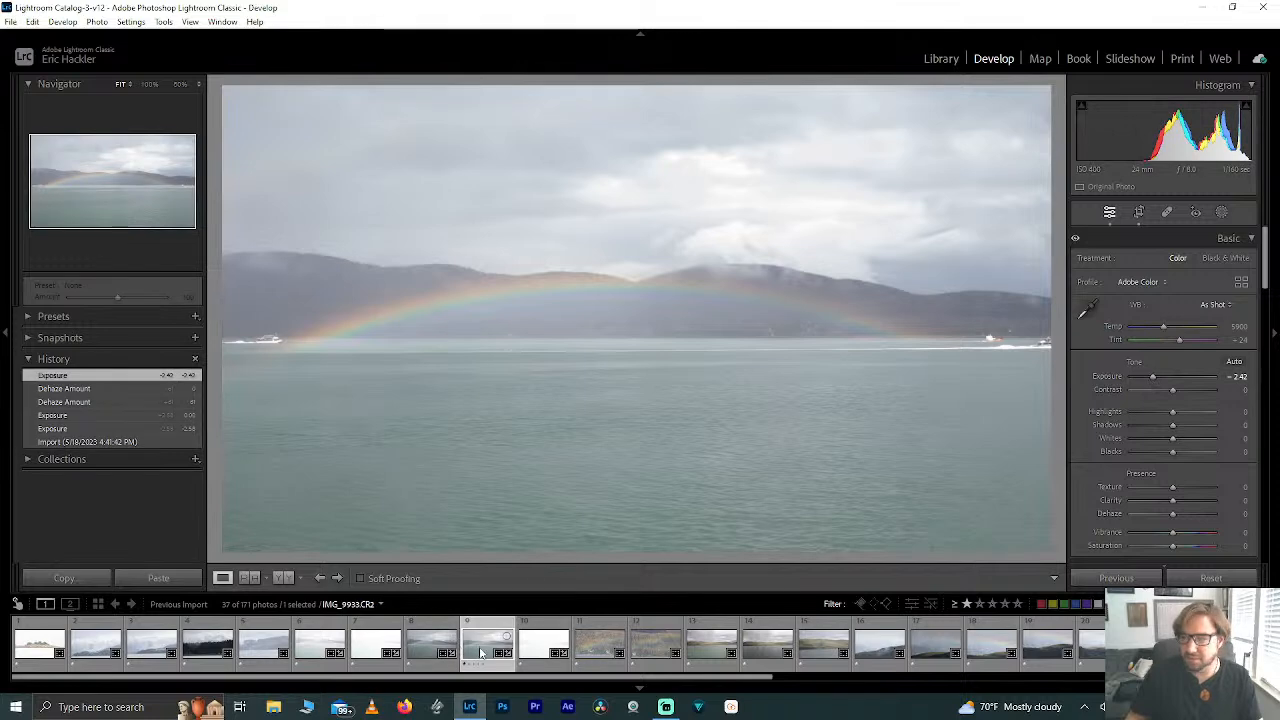
pyautogui.doubleClick(1151, 372)
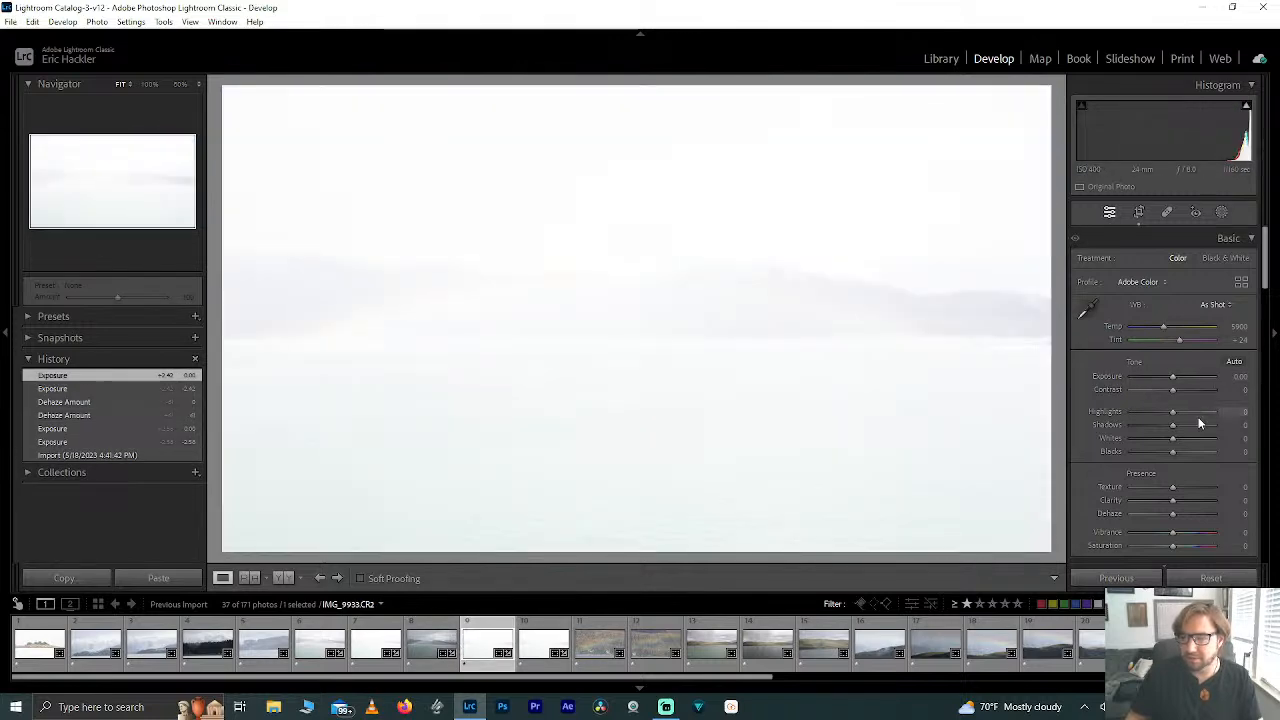
# Step: Try Highlights and Whites at −100 with Dehaze +73 and exposure −2.18, and reset Highlights, Whites and Dehaze
pyautogui.moveTo(1173, 412); pyautogui.dragTo(1124, 439)
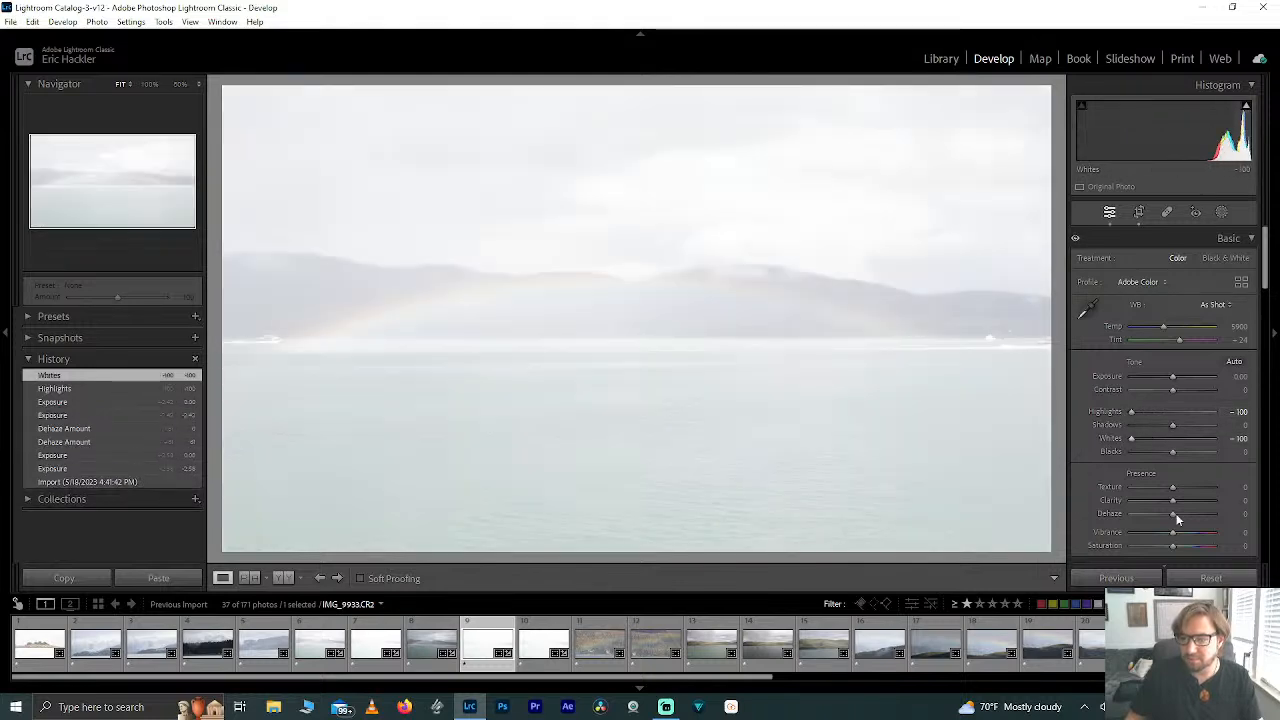
pyautogui.moveTo(1184, 513); pyautogui.dragTo(1205, 516)
pyautogui.moveTo(1165, 376); pyautogui.dragTo(1155, 377)
pyautogui.doubleClick(1131, 412)
pyautogui.doubleClick(1131, 437)
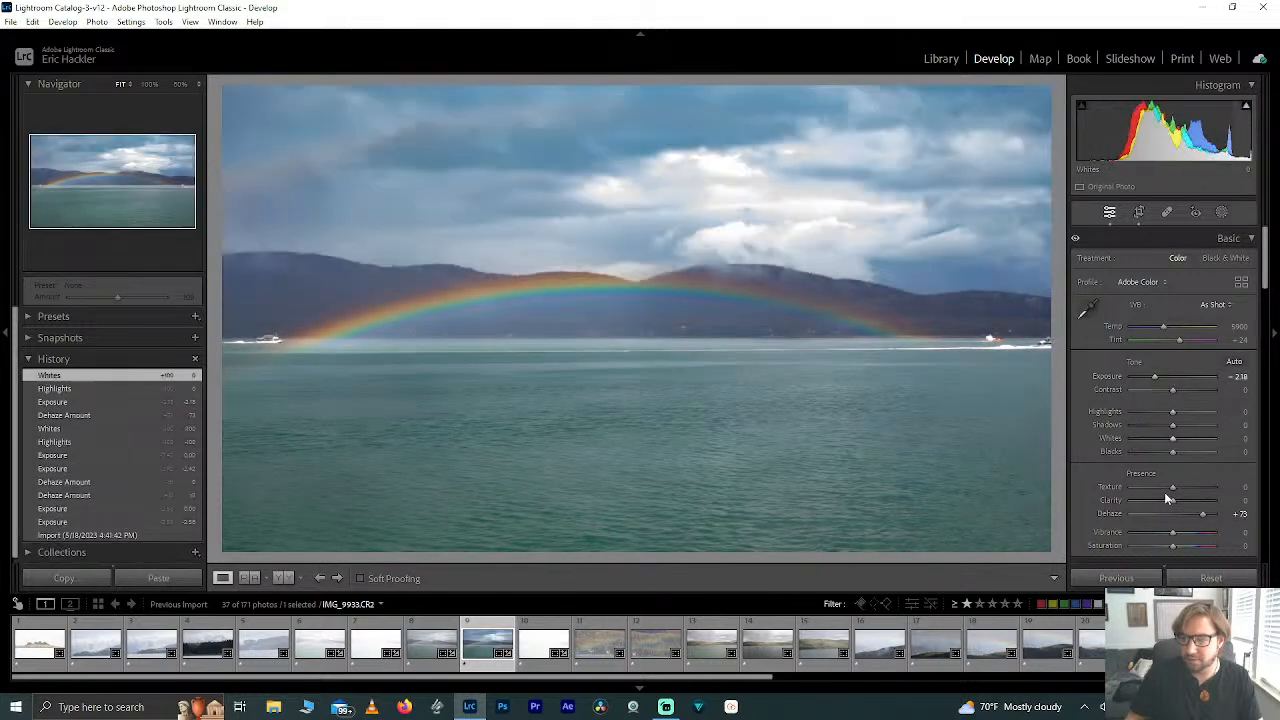
pyautogui.doubleClick(1201, 514)
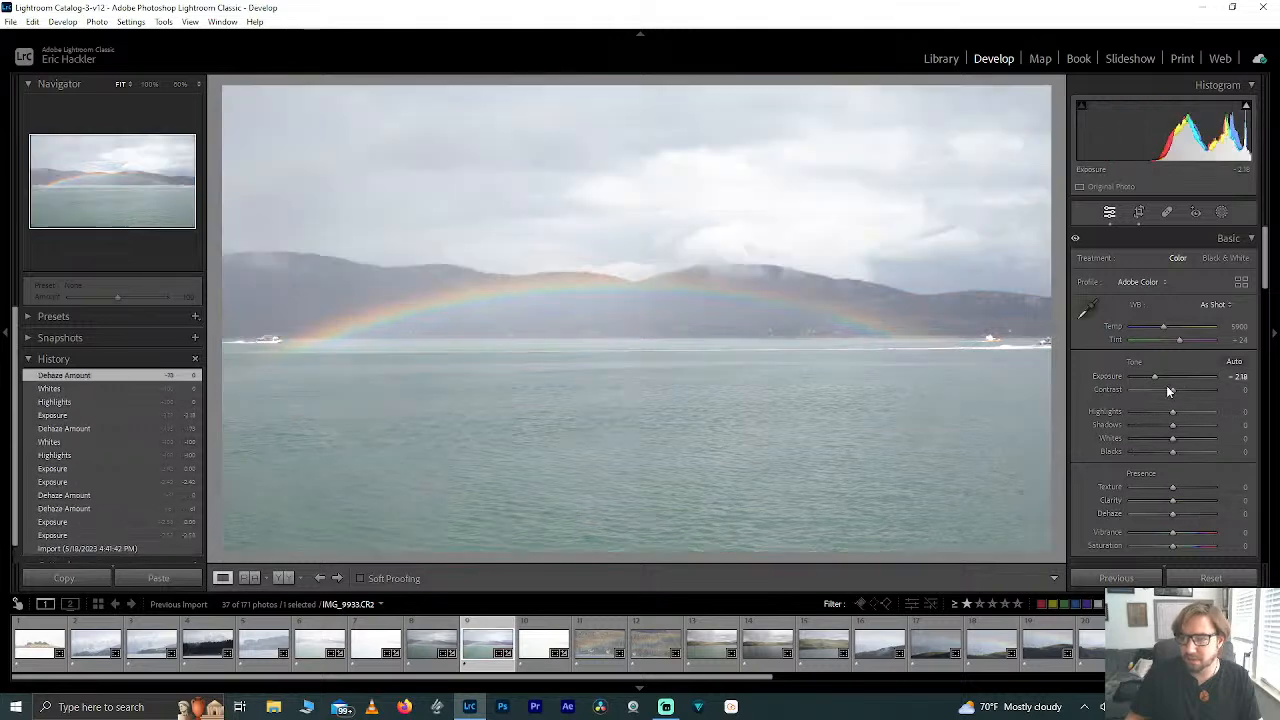
# Step: Lower the exposure to −2.58, test a strong positive Texture on the rainbow photo, and reset Texture
pyautogui.moveTo(1157, 380); pyautogui.dragTo(1152, 375)
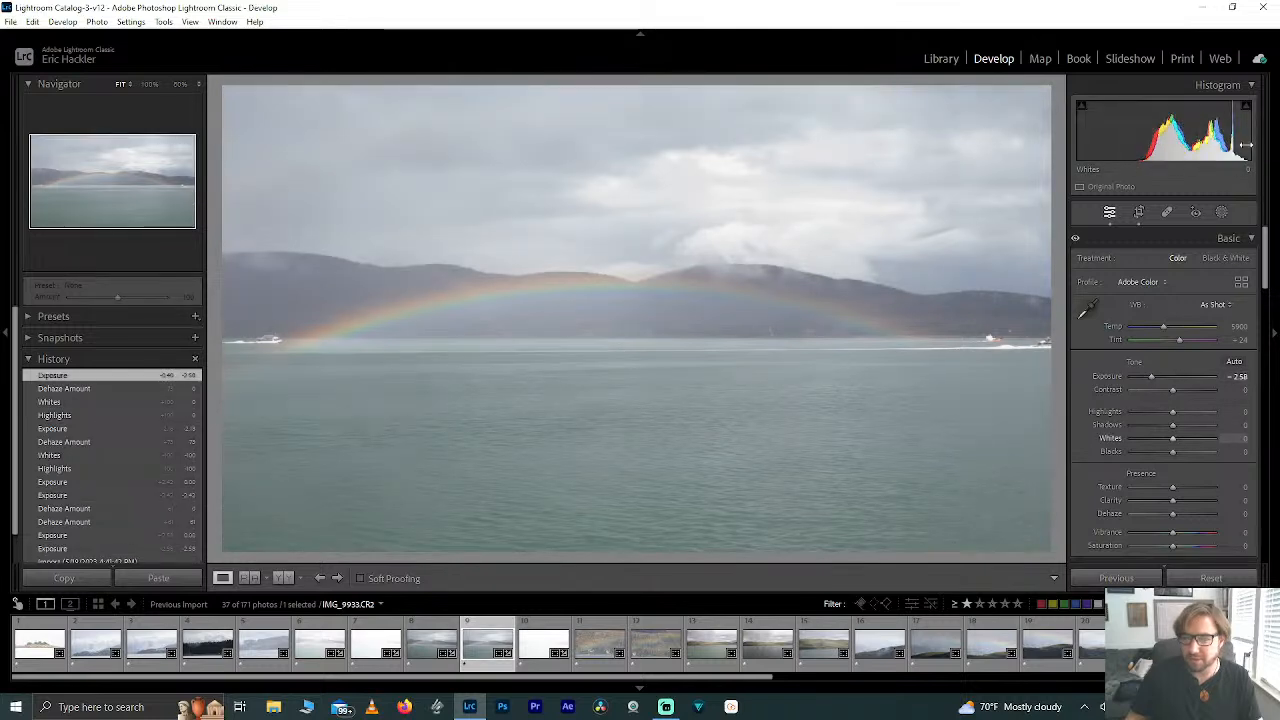
pyautogui.moveTo(1172, 487); pyautogui.dragTo(1199, 489)
pyautogui.doubleClick(1196, 489)
pyautogui.doubleClick(1199, 489)
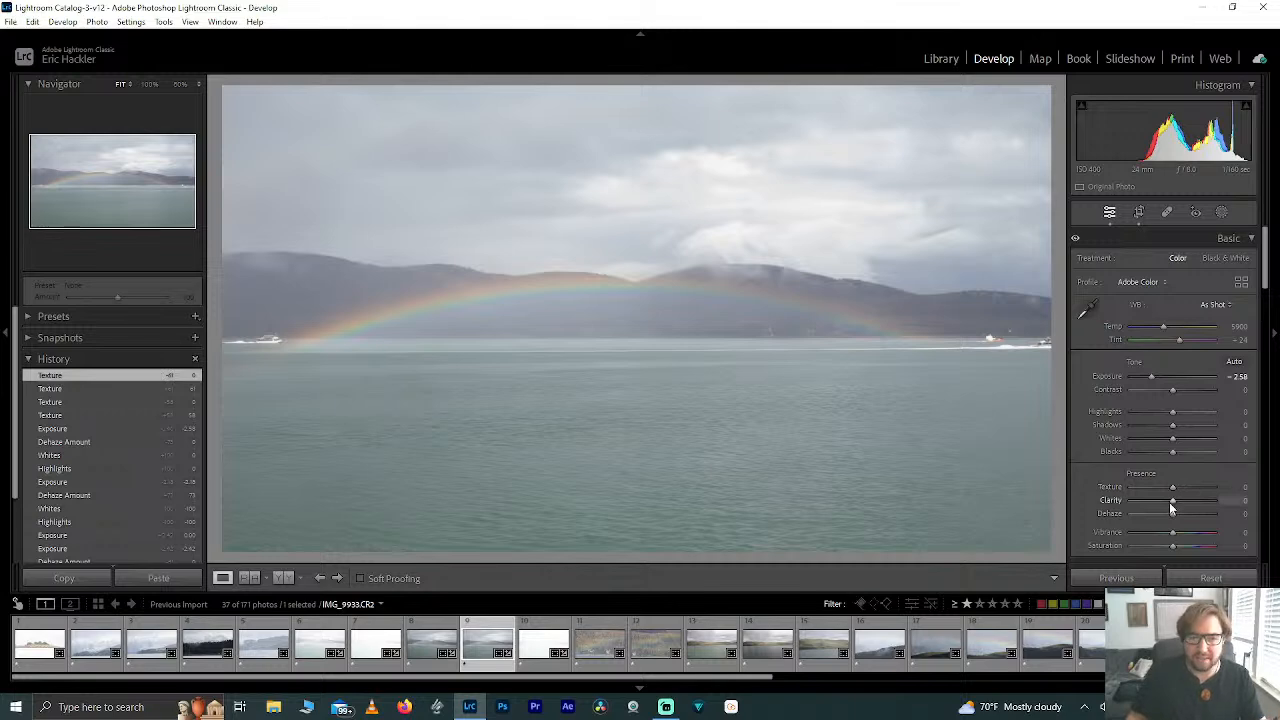
# Step: Set Clarity to +81 and Dehaze to +35 on IMG_9933
pyautogui.moveTo(1172, 509); pyautogui.dragTo(1204, 510)
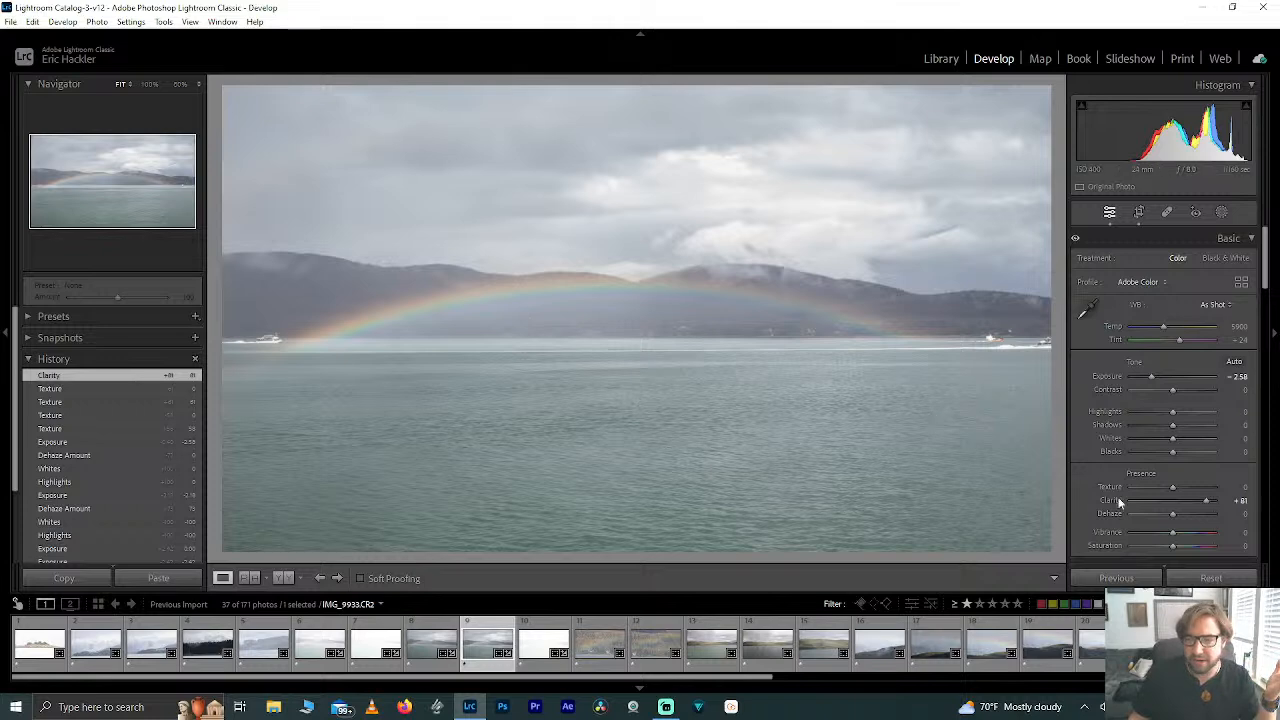
pyautogui.moveTo(1176, 514); pyautogui.dragTo(1191, 510)
# Step: Try Shadows at +100, Highlights at +50 and Whites at +69 with an exposure of −2.26
pyautogui.moveTo(1175, 427)
pyautogui.mouseDown()
pyautogui.moveTo(1253, 414)
pyautogui.moveTo(1193, 415)
pyautogui.mouseUp()
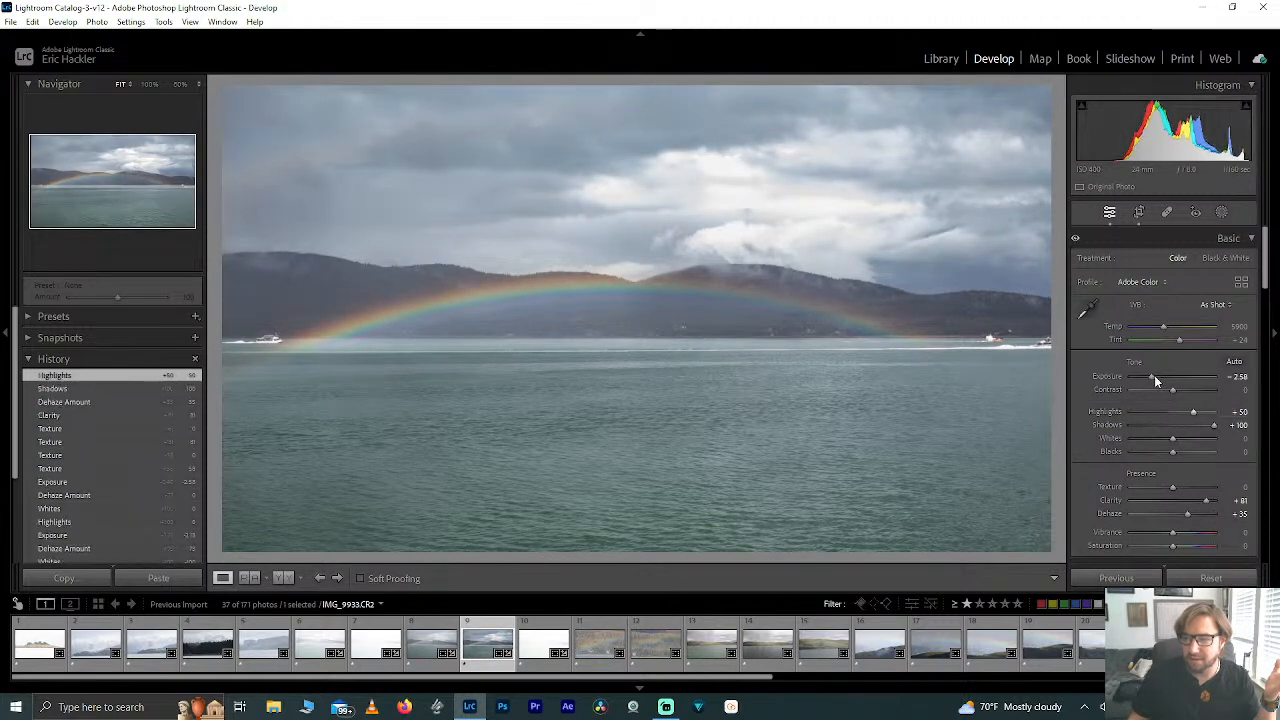
pyautogui.moveTo(1153, 376); pyautogui.dragTo(1156, 377)
pyautogui.moveTo(1173, 438); pyautogui.dragTo(1201, 437)
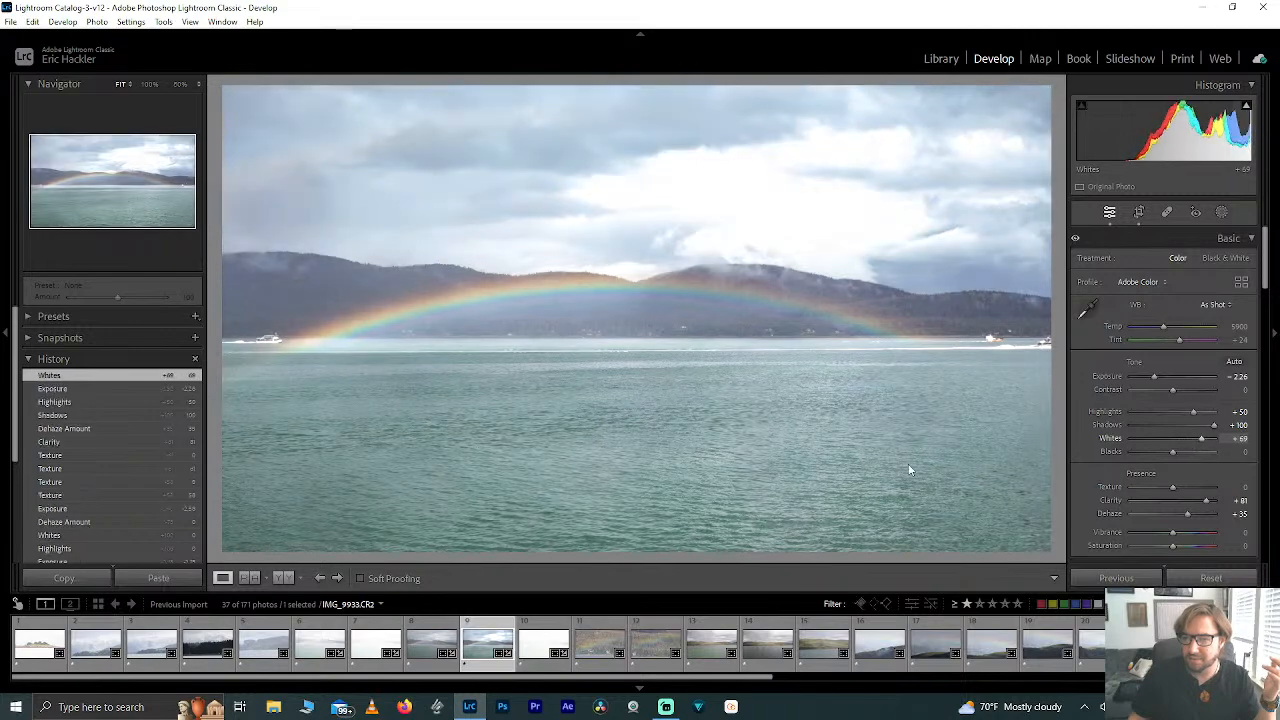
# Step: Set Texture to +40 and inspect the hillside beneath the rainbow up close
pyautogui.moveTo(1173, 487)
pyautogui.mouseDown()
pyautogui.moveTo(1129, 490)
pyautogui.moveTo(1190, 490)
pyautogui.mouseUp()
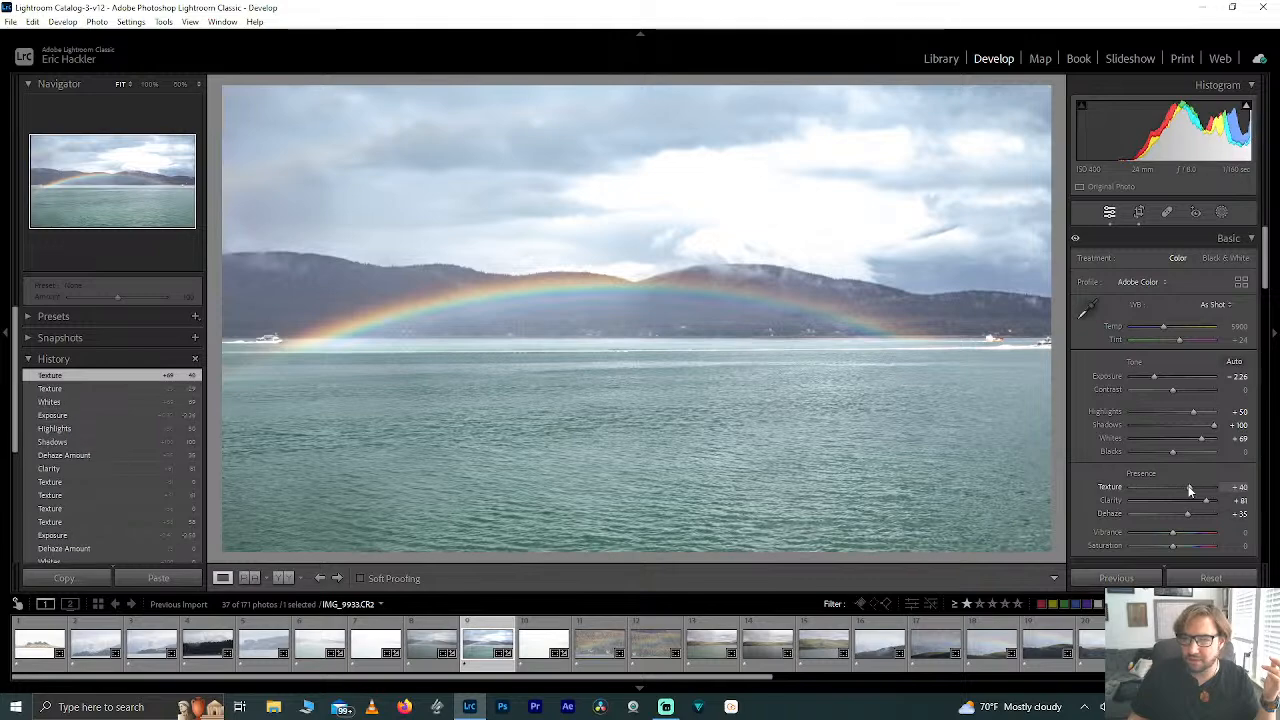
pyautogui.click(447, 303)
pyautogui.click(458, 312)
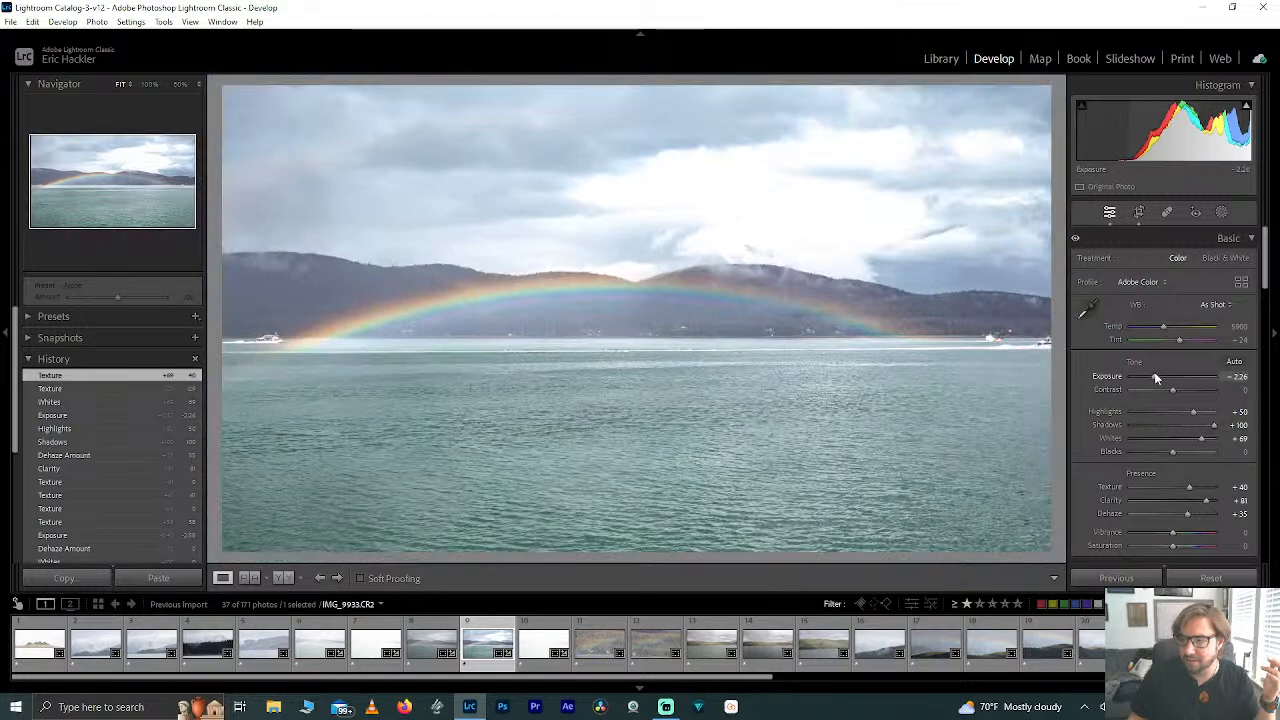
# Step: Set the exposure of the rainbow photo to −1.50
pyautogui.moveTo(1155, 373); pyautogui.dragTo(1159, 373)
pyautogui.click(1241, 377)
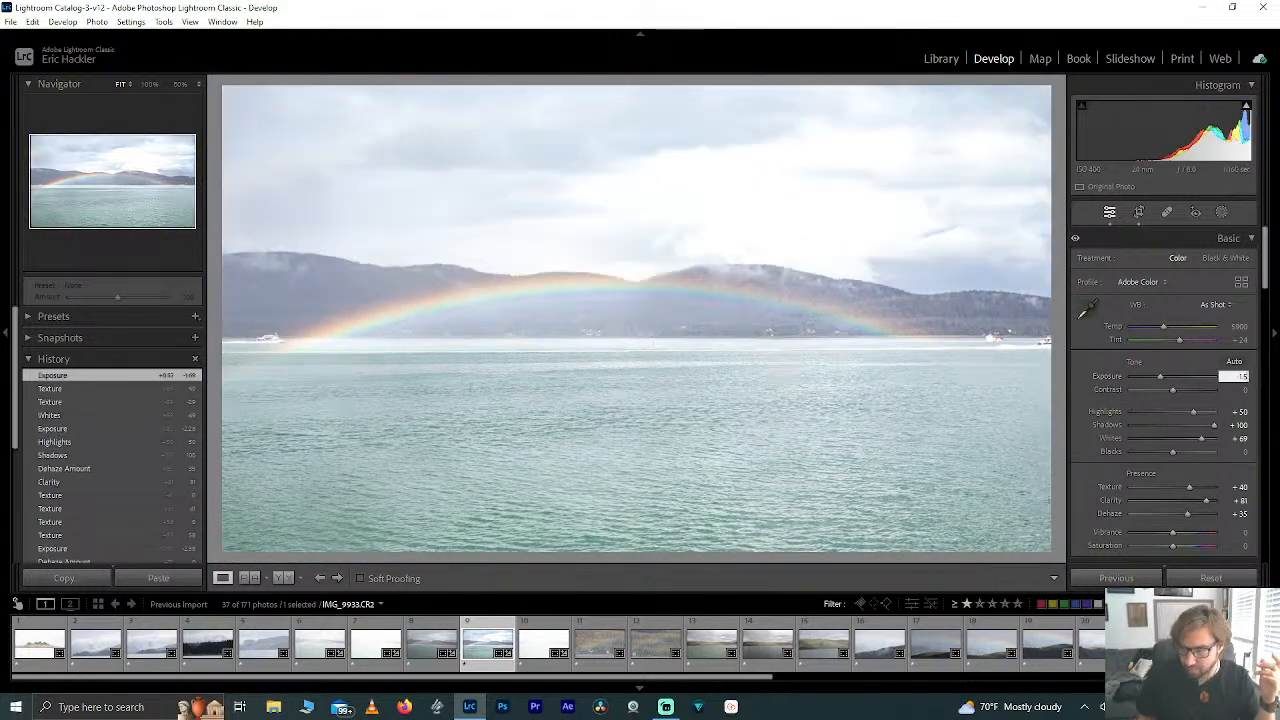
pyautogui.write('-1.5')
pyautogui.press('Return')
# Step: Rebalance the tones with Highlights at 0, Shadows +52, Whites −50 and Blacks +61
pyautogui.doubleClick(1199, 440)
pyautogui.doubleClick(1194, 412)
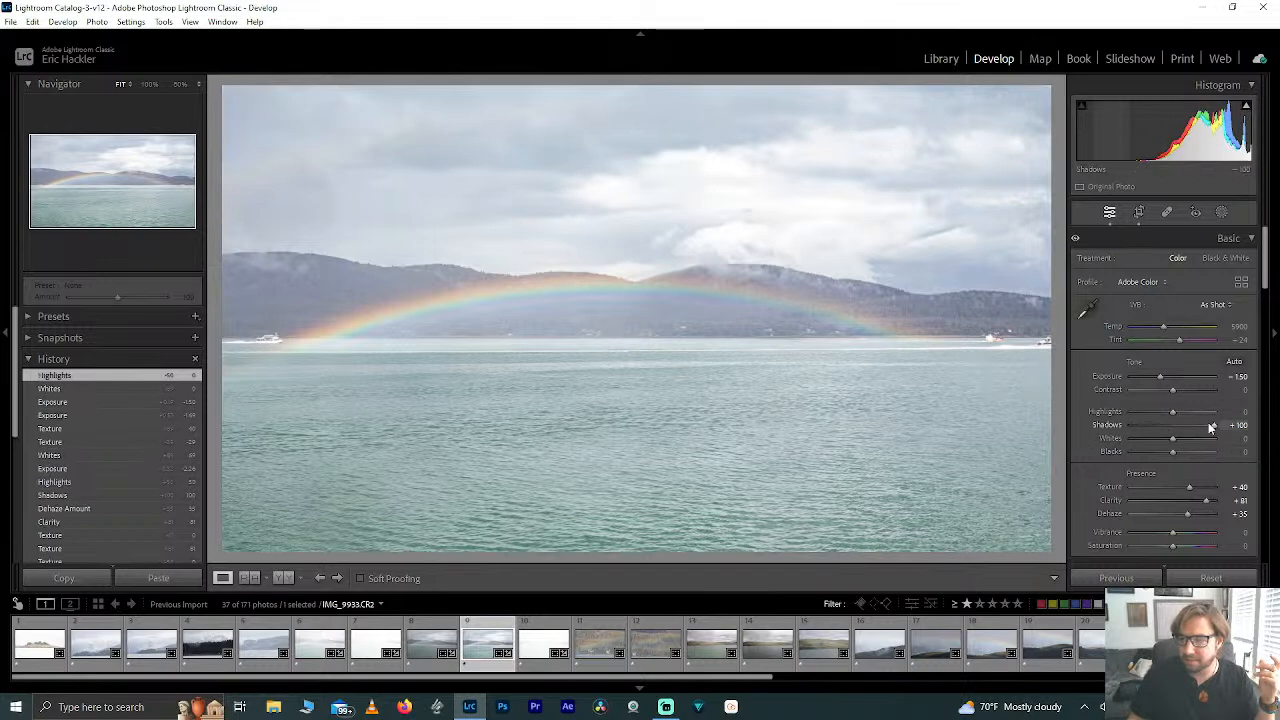
pyautogui.moveTo(1210, 427); pyautogui.dragTo(1086, 431)
pyautogui.moveTo(1160, 430); pyautogui.dragTo(1186, 404)
pyautogui.doubleClick(1166, 410)
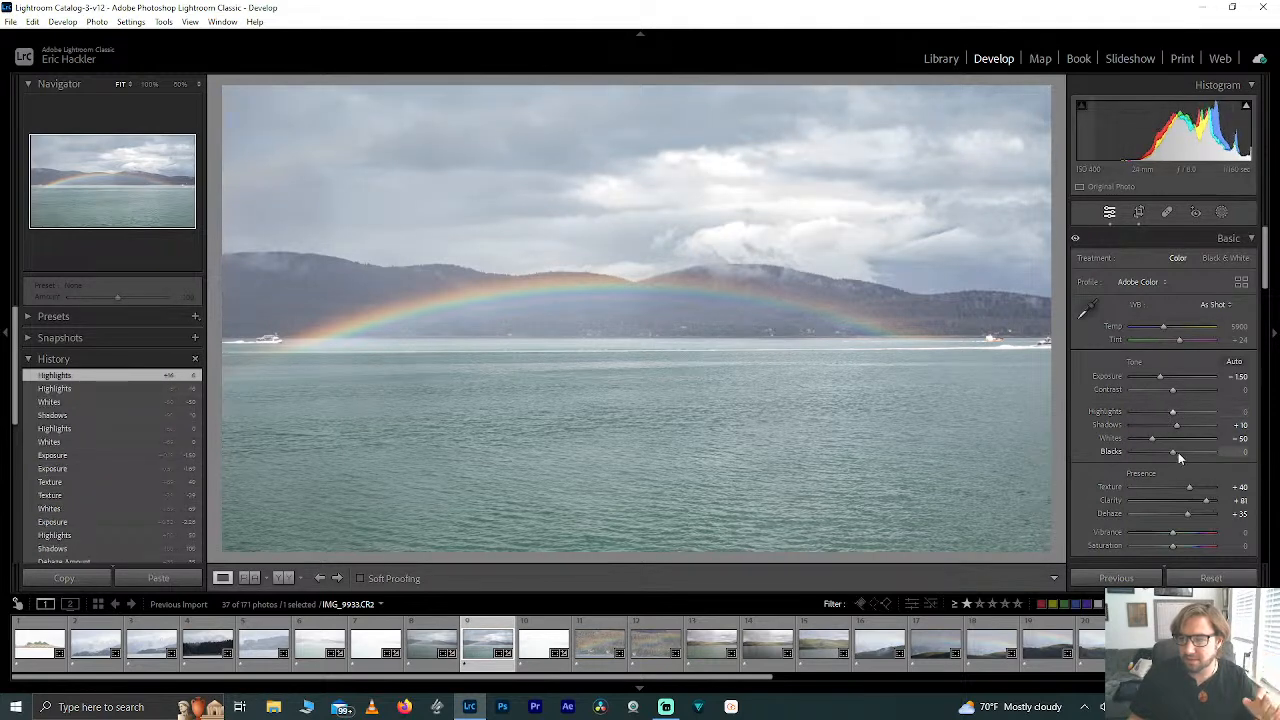
pyautogui.moveTo(1175, 426); pyautogui.dragTo(1201, 455)
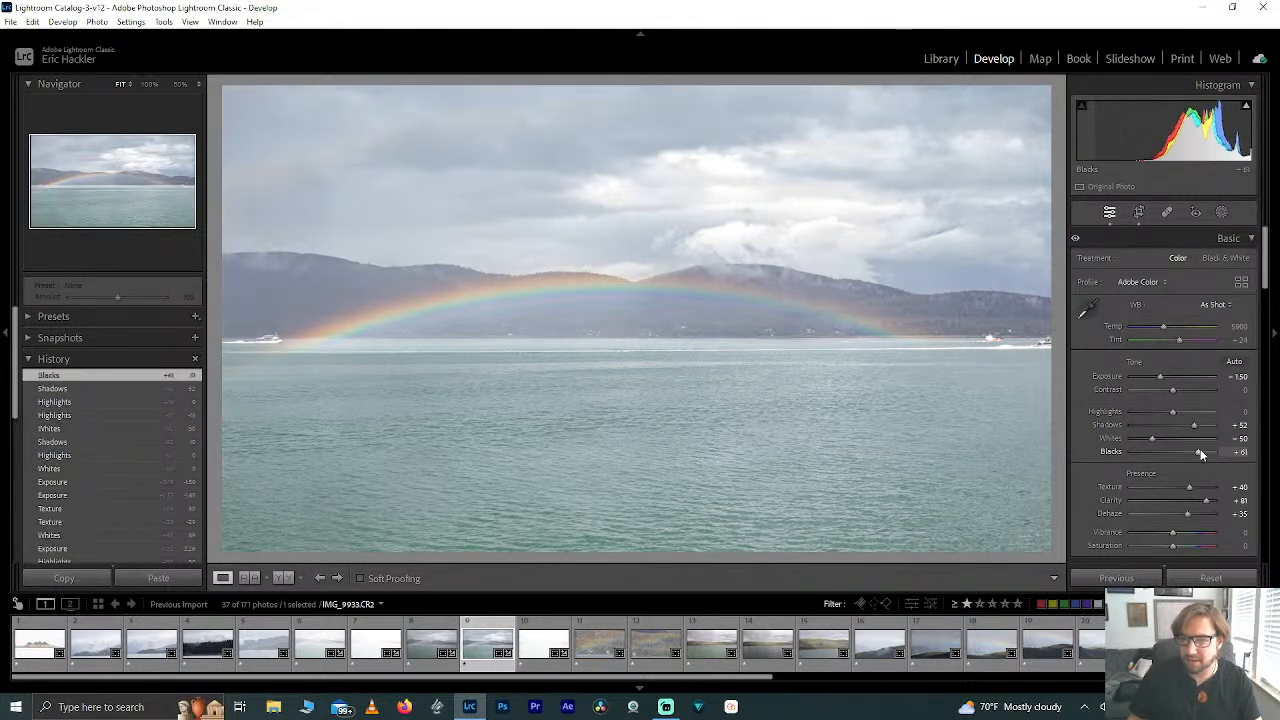
# Step: Crop the photo tightly around the rainbow, trimming both sides, the upper sky and the lower water
pyautogui.click(1138, 212)
pyautogui.moveTo(980, 320); pyautogui.dragTo(933, 321)
pyautogui.moveTo(343, 320); pyautogui.dragTo(374, 314)
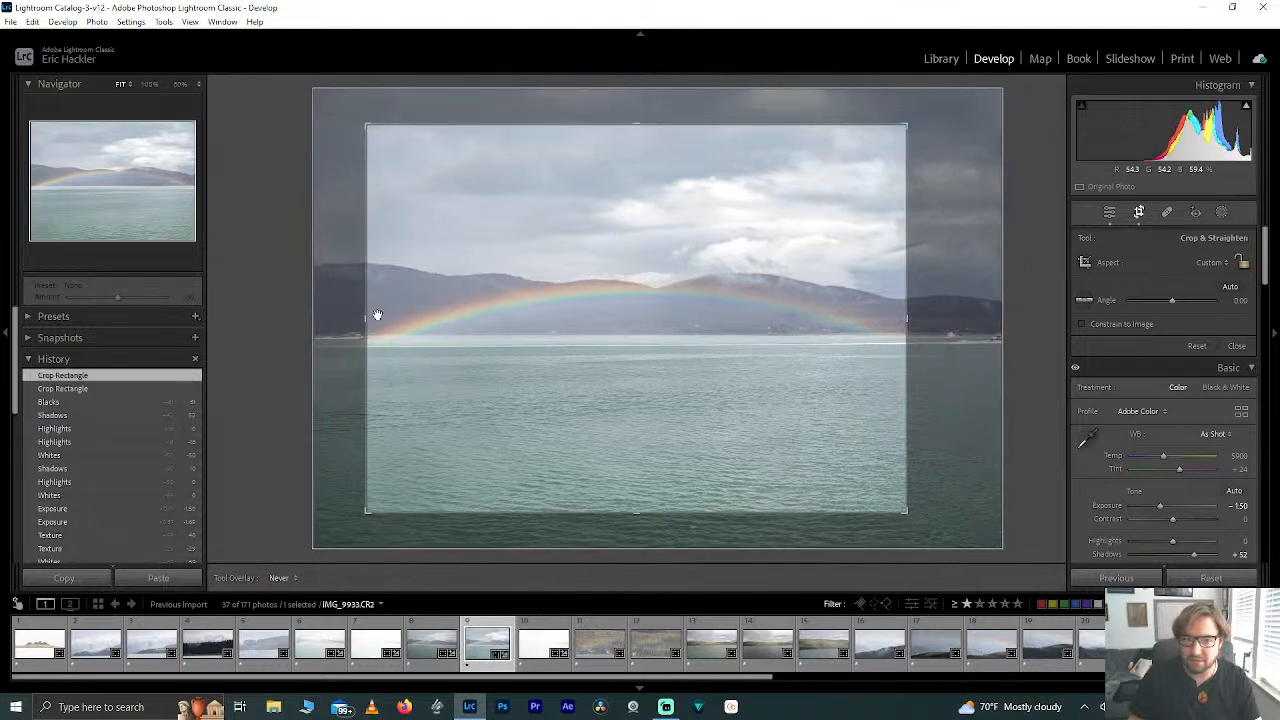
pyautogui.moveTo(698, 215); pyautogui.dragTo(609, 287)
pyautogui.moveTo(640, 505)
pyautogui.mouseDown()
pyautogui.moveTo(641, 473)
pyautogui.moveTo(637, 505)
pyautogui.moveTo(633, 492)
pyautogui.mouseUp()
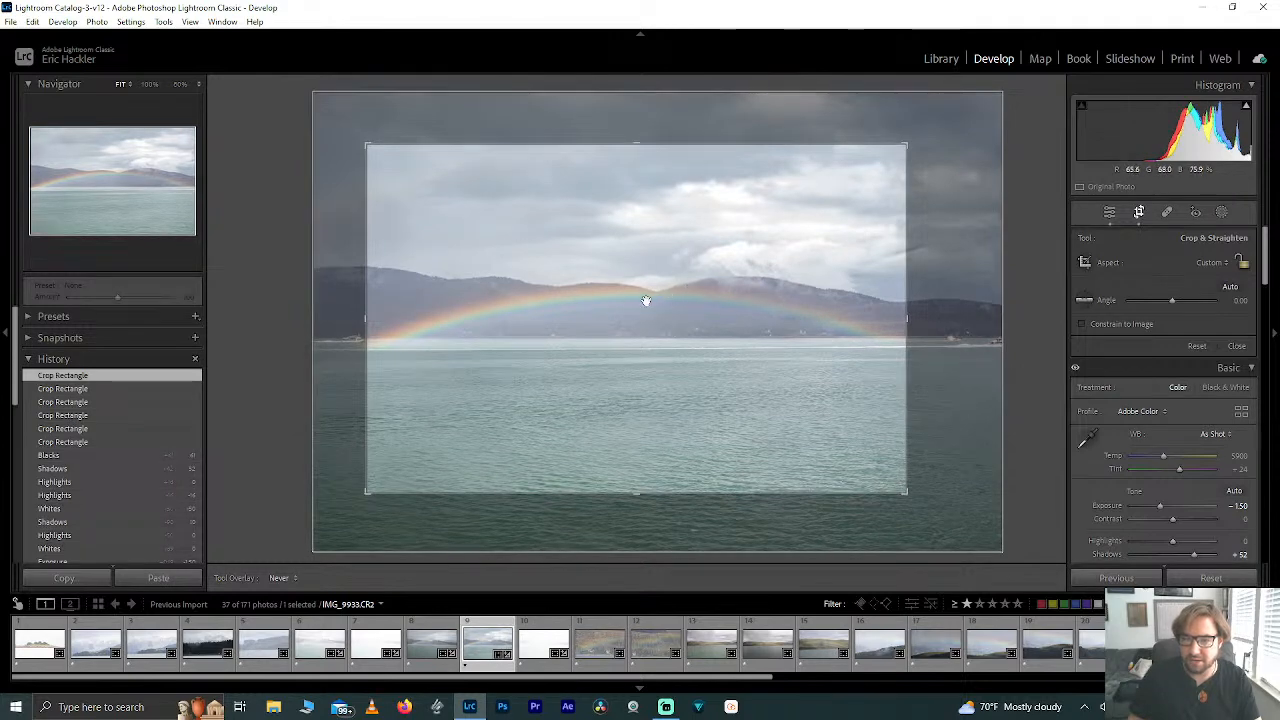
pyautogui.click(1112, 215)
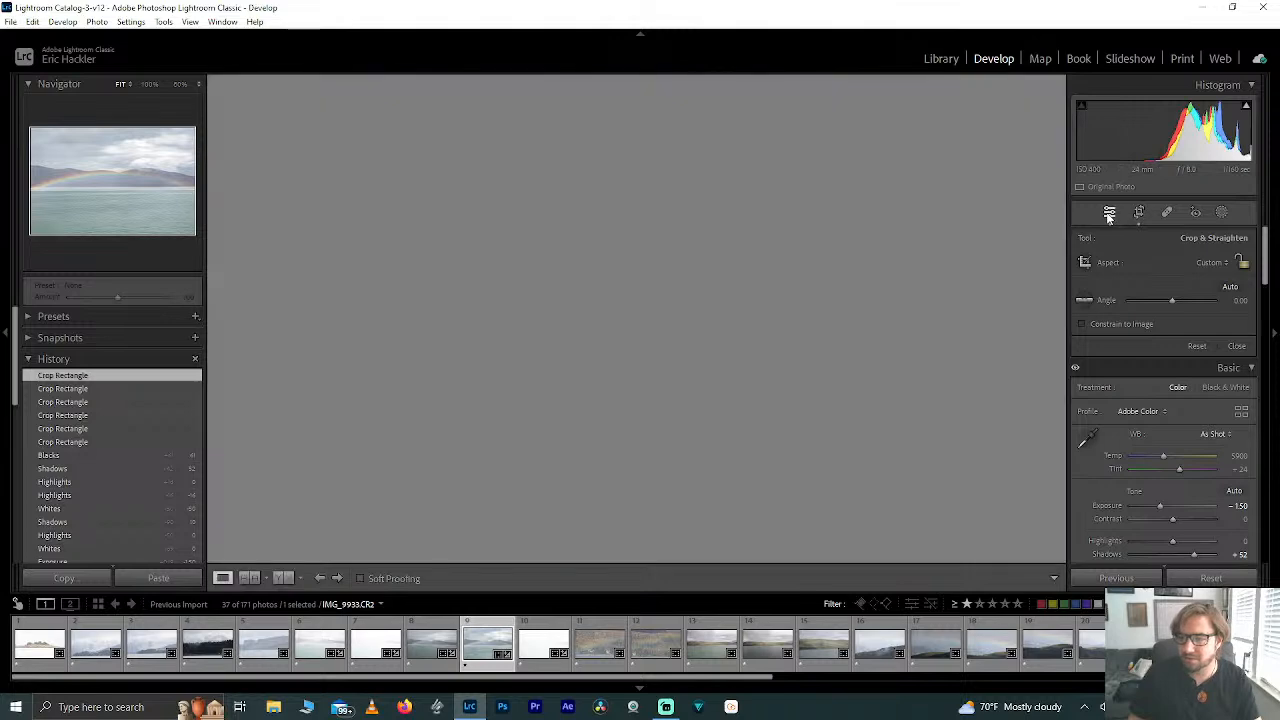
# Step: Reopen the crop and widen it on both sides to leave space beyond the rainbow's ends
pyautogui.press('r')
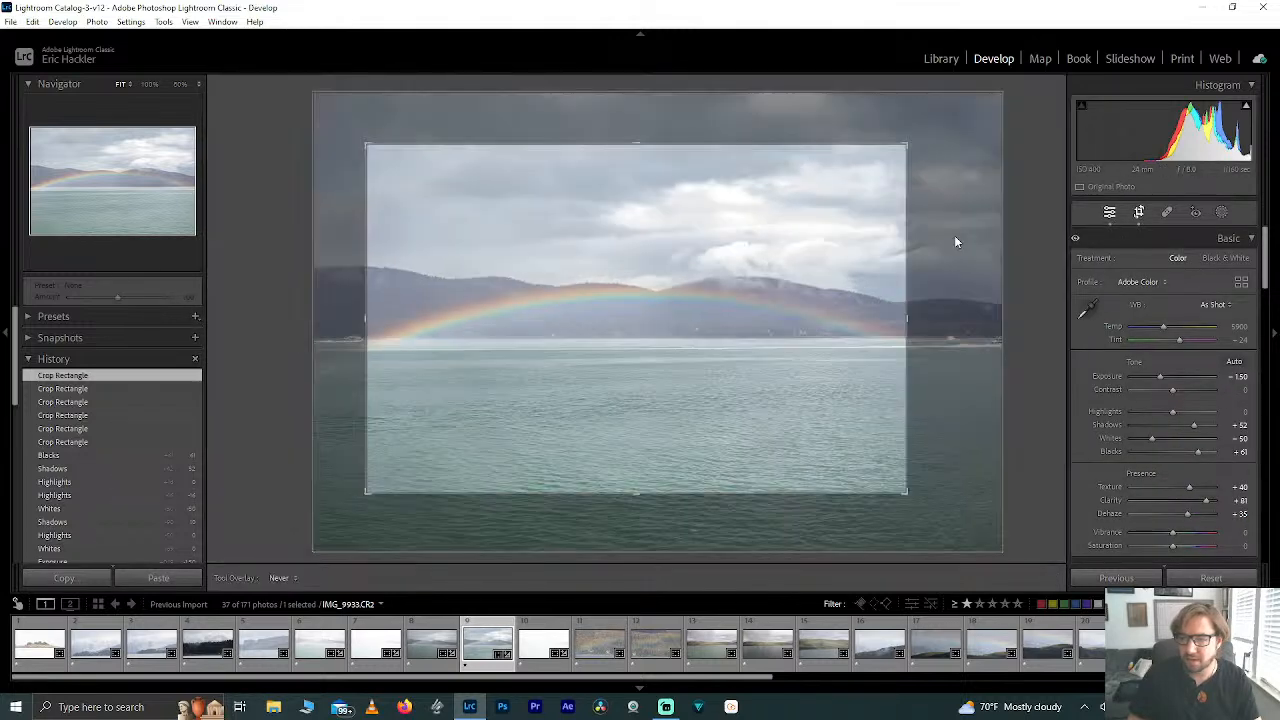
pyautogui.moveTo(362, 318); pyautogui.dragTo(317, 318)
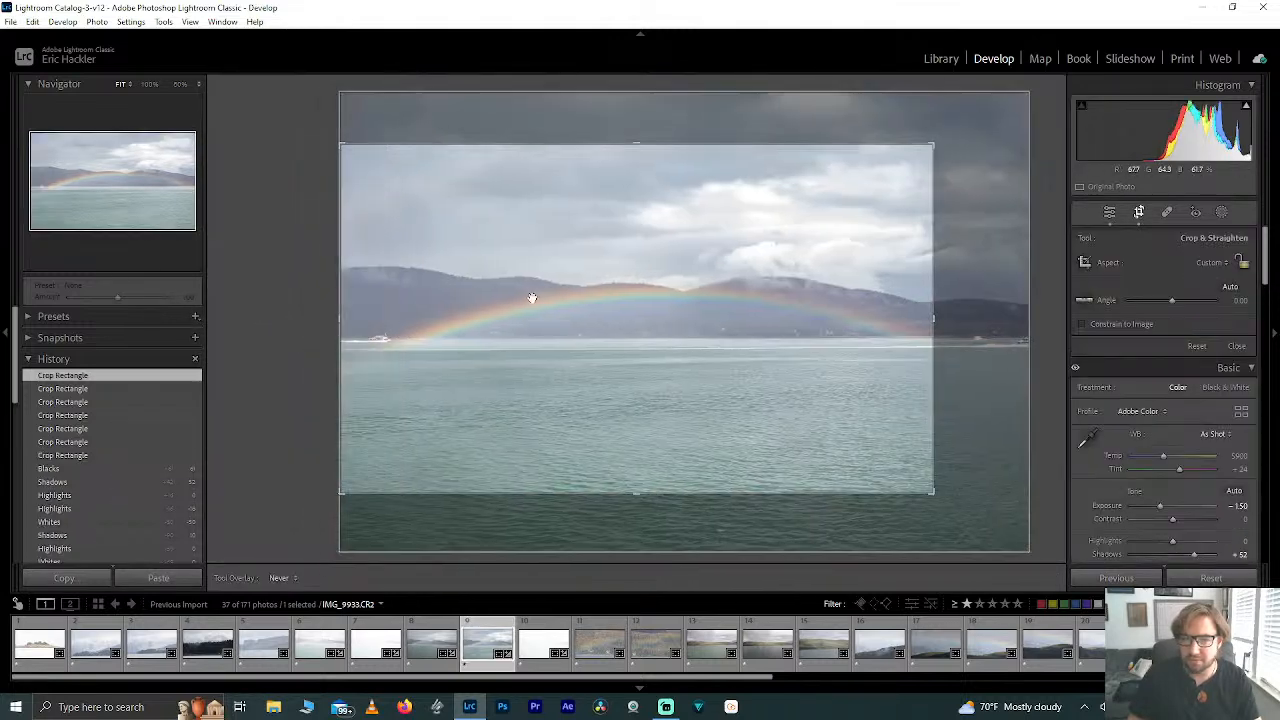
pyautogui.moveTo(933, 318); pyautogui.dragTo(954, 319)
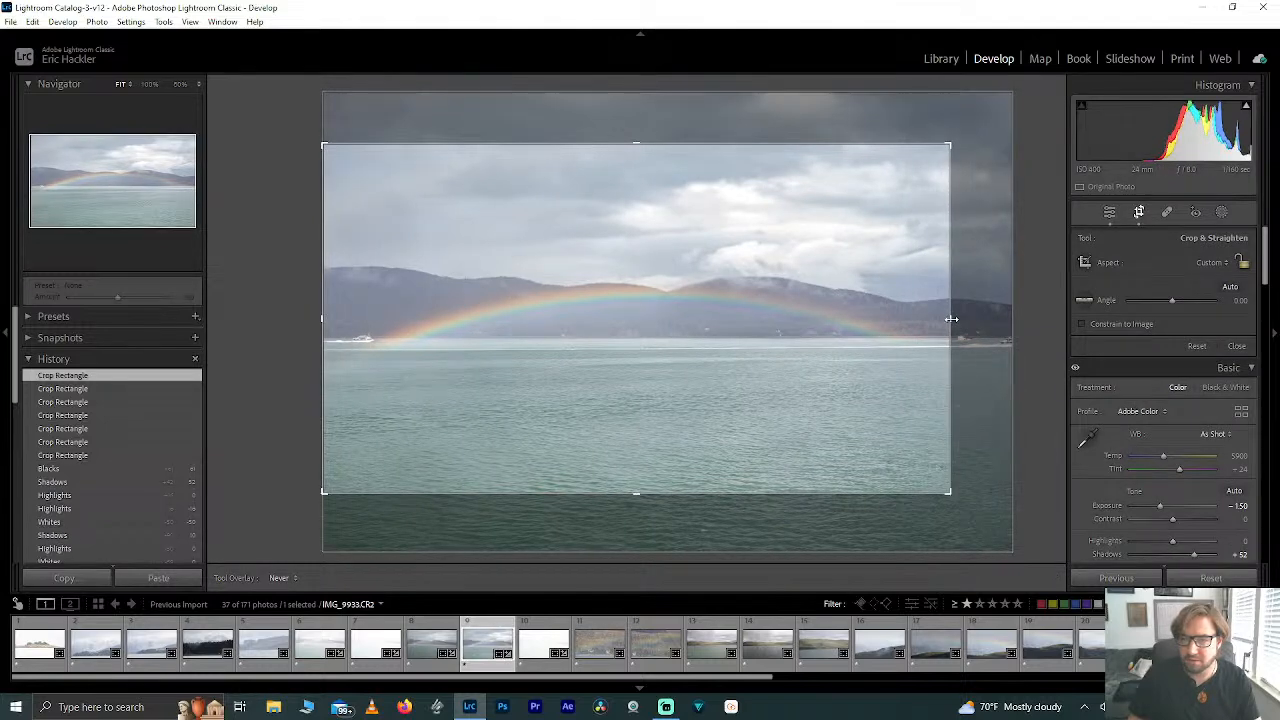
# Step: Apply the widened crop and inspect the boat at the rainbow's end up close, returning to the full view
pyautogui.click(1138, 214)
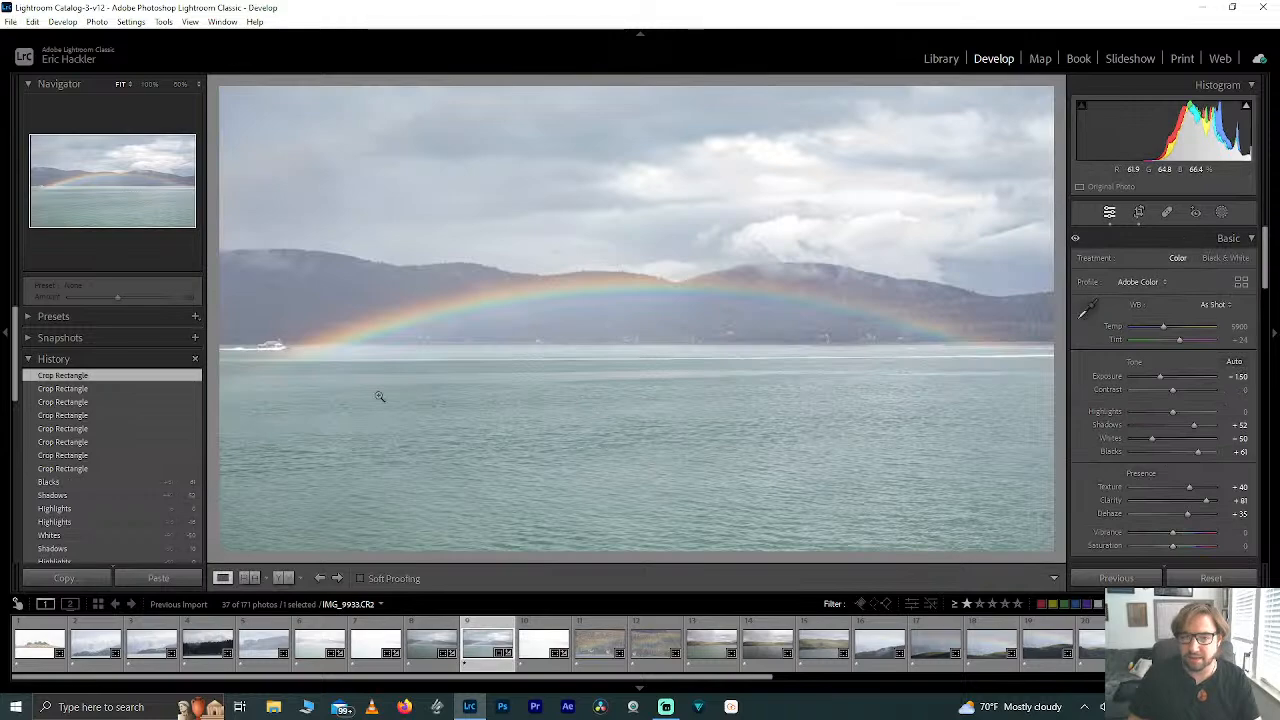
pyautogui.click(264, 347)
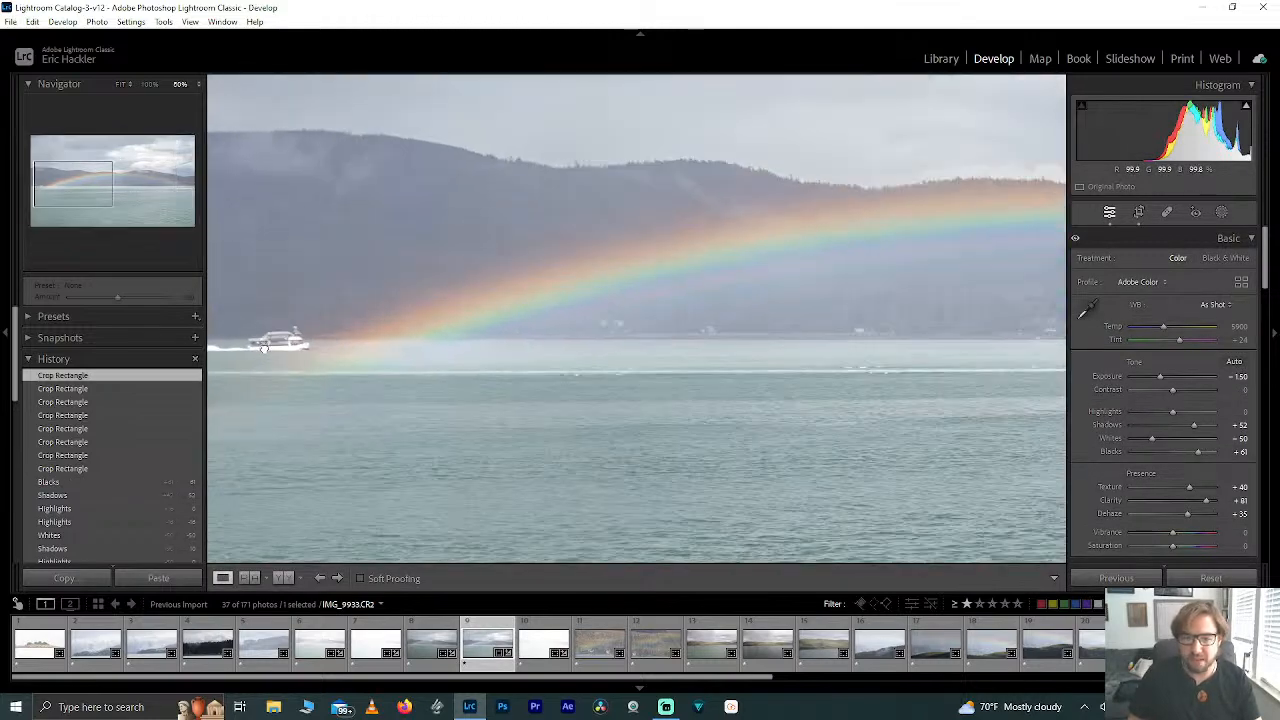
pyautogui.click(264, 347)
pyautogui.click(264, 347)
pyautogui.click(814, 398)
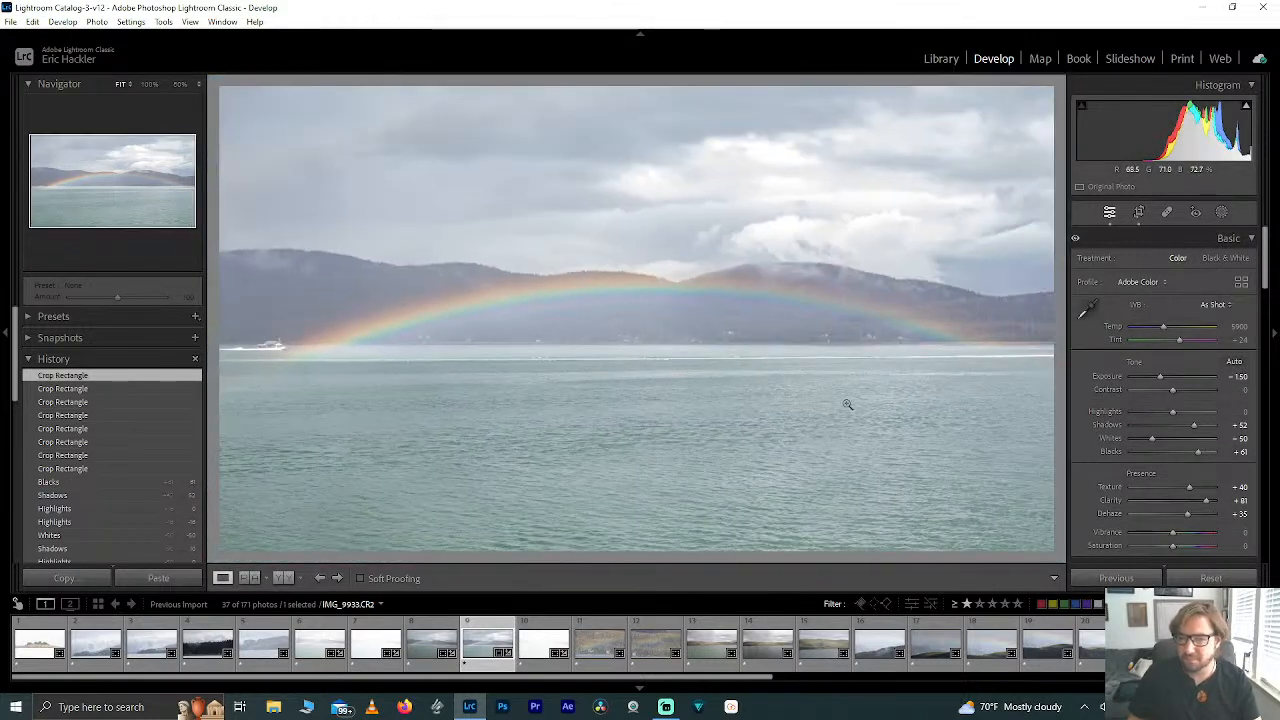
# Step: Rebalance the presence settings with Texture at 0, Clarity +44 and Dehaze +65
pyautogui.doubleClick(1186, 485)
pyautogui.doubleClick(1205, 500)
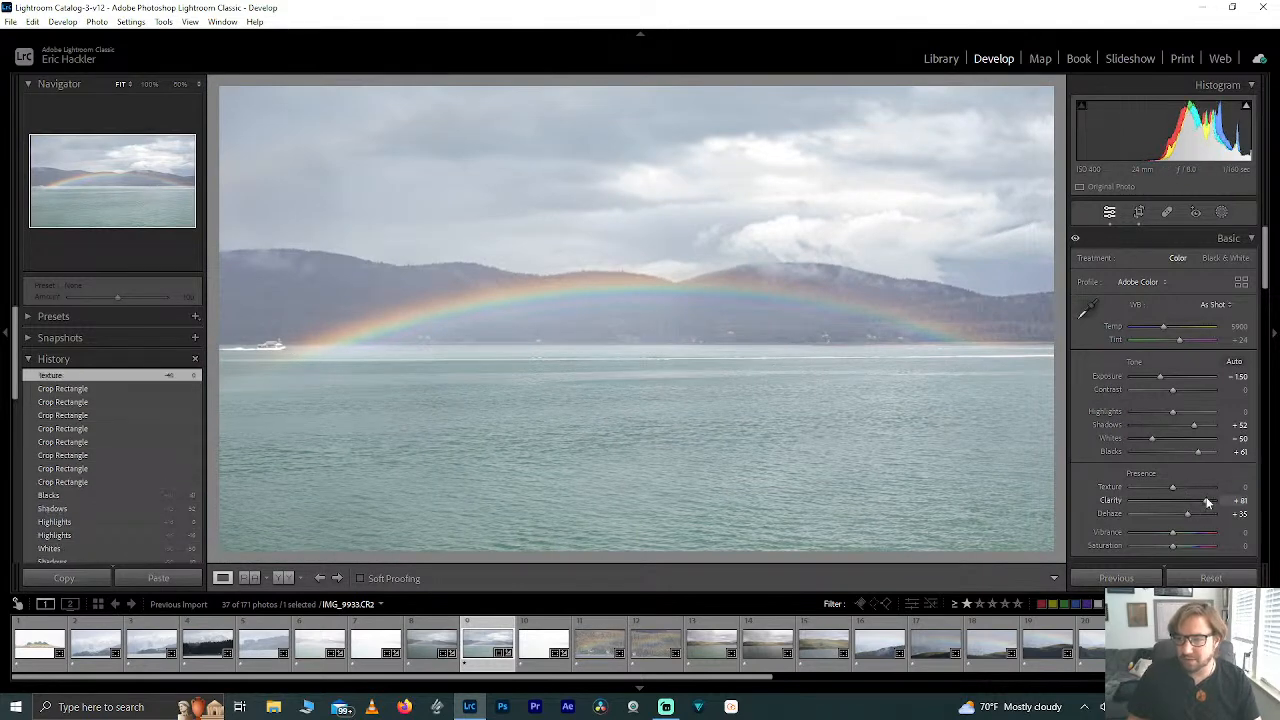
pyautogui.moveTo(1190, 520)
pyautogui.mouseDown()
pyautogui.moveTo(1180, 515)
pyautogui.moveTo(1201, 516)
pyautogui.mouseUp()
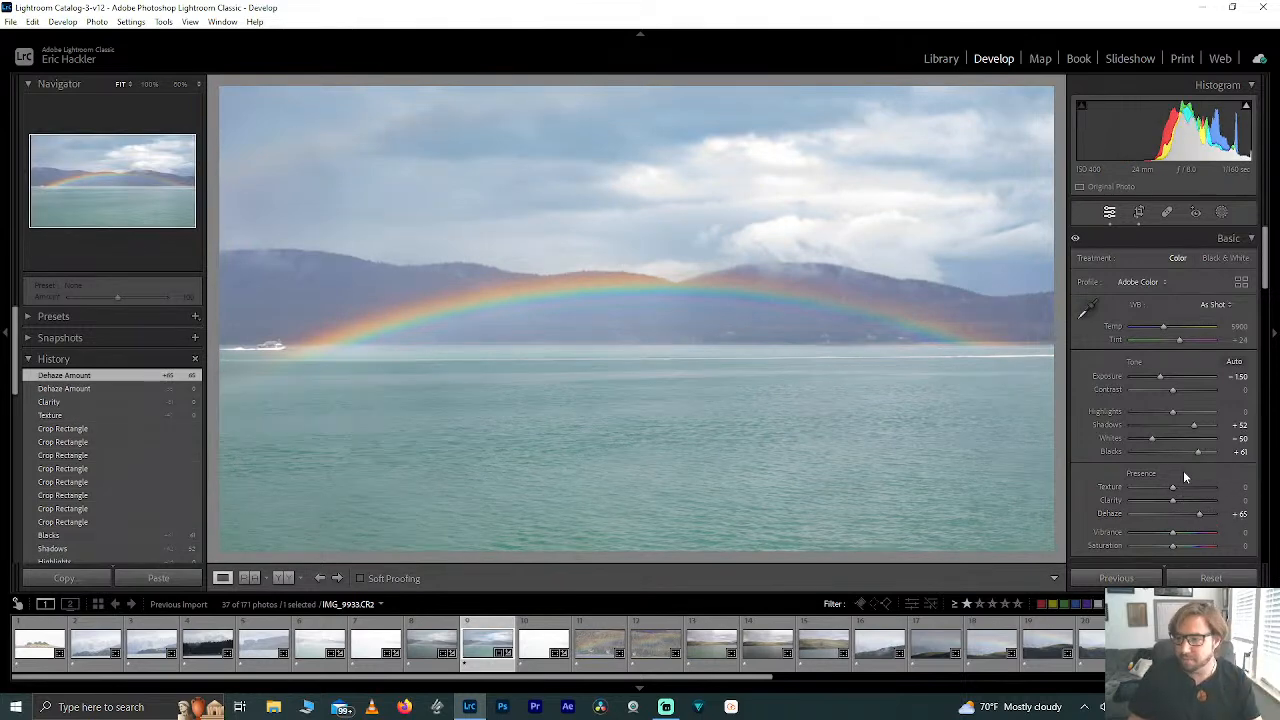
pyautogui.moveTo(1172, 500)
pyautogui.mouseDown()
pyautogui.moveTo(1205, 502)
pyautogui.moveTo(1132, 486)
pyautogui.moveTo(1236, 474)
pyautogui.moveTo(1171, 492)
pyautogui.mouseUp()
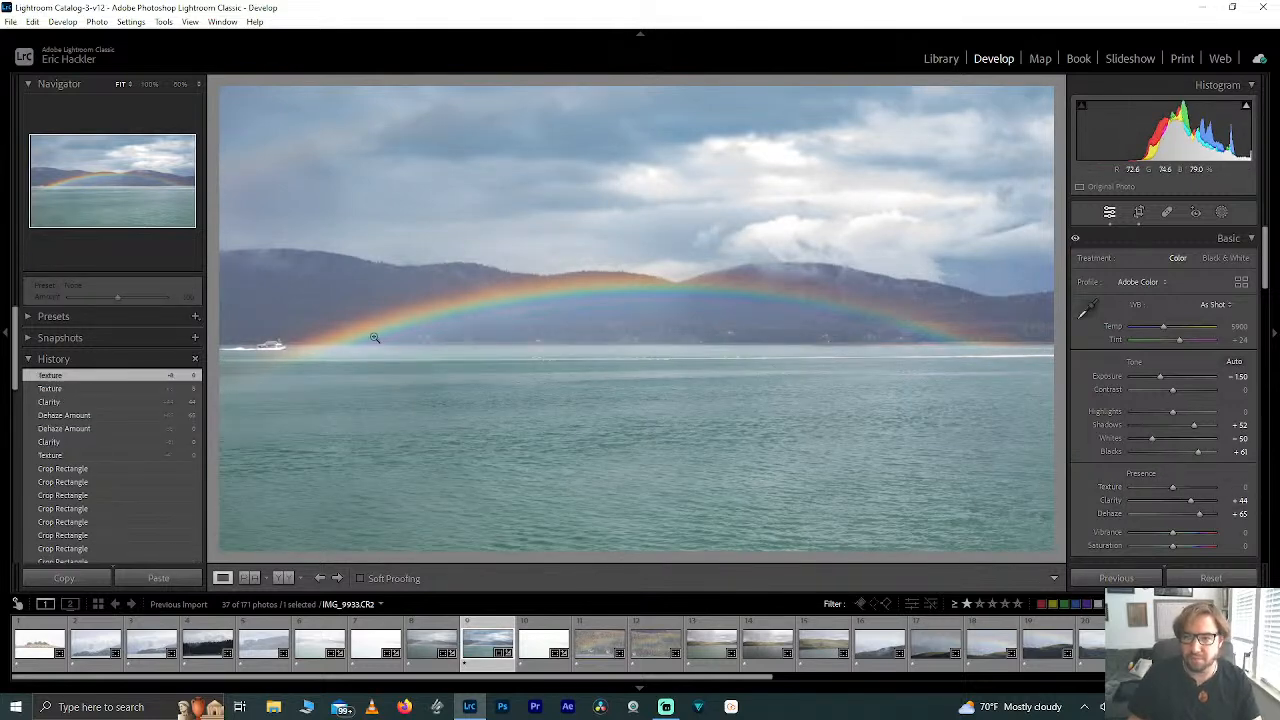
# Step: Create a sky mask, plus a level linear gradient mask covering the water with a narrow transition at the shoreline
pyautogui.click(1219, 218)
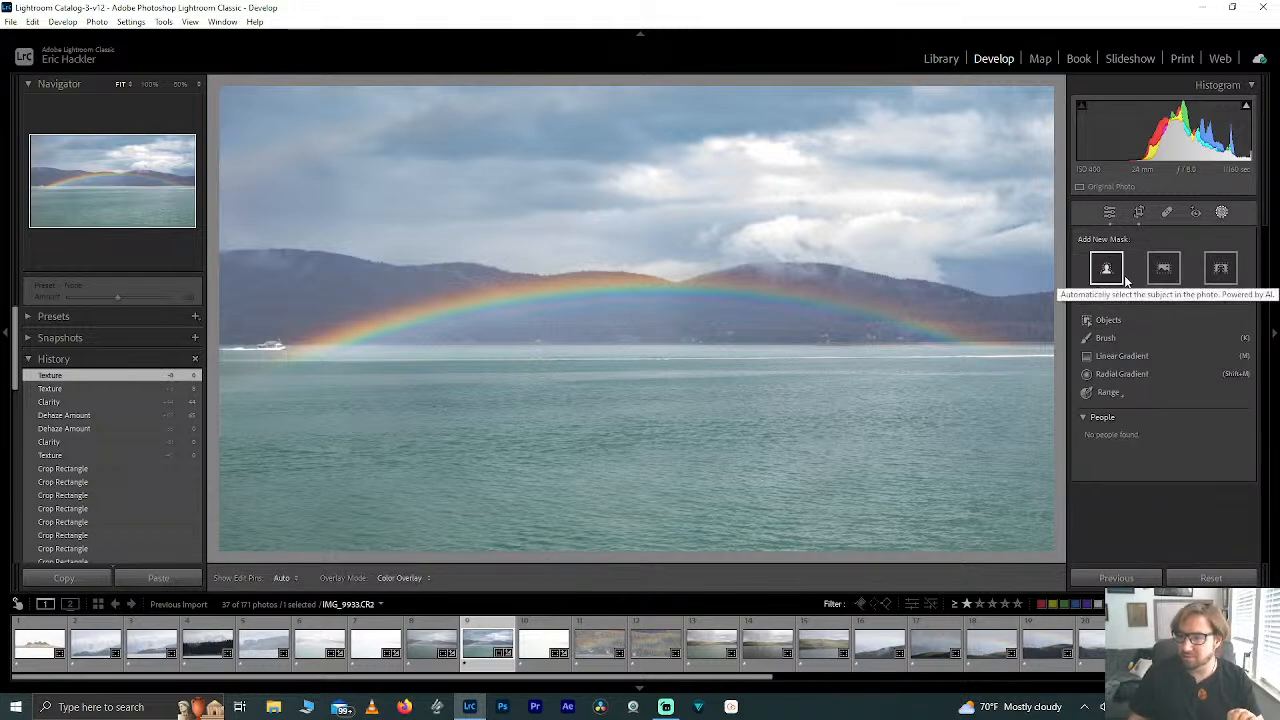
pyautogui.click(1163, 274)
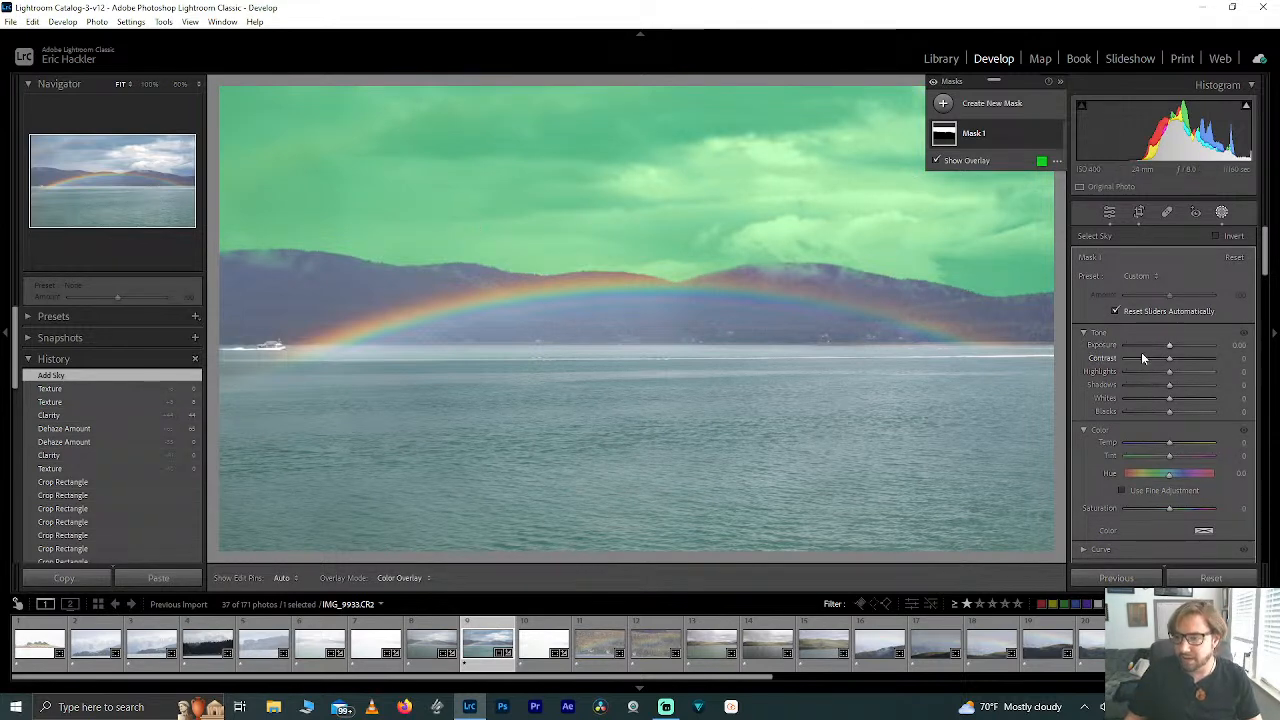
pyautogui.click(1005, 104)
pyautogui.click(1012, 244)
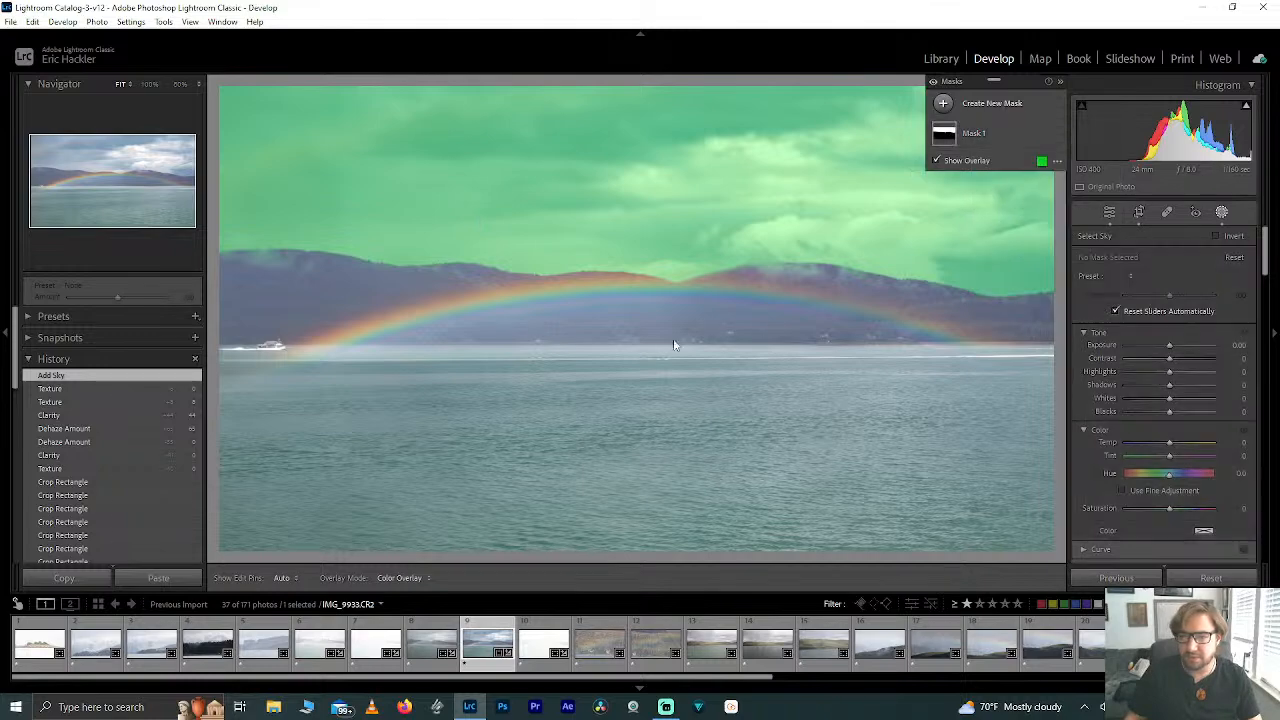
pyautogui.moveTo(604, 359); pyautogui.dragTo(603, 329)
pyautogui.moveTo(826, 335); pyautogui.dragTo(813, 344)
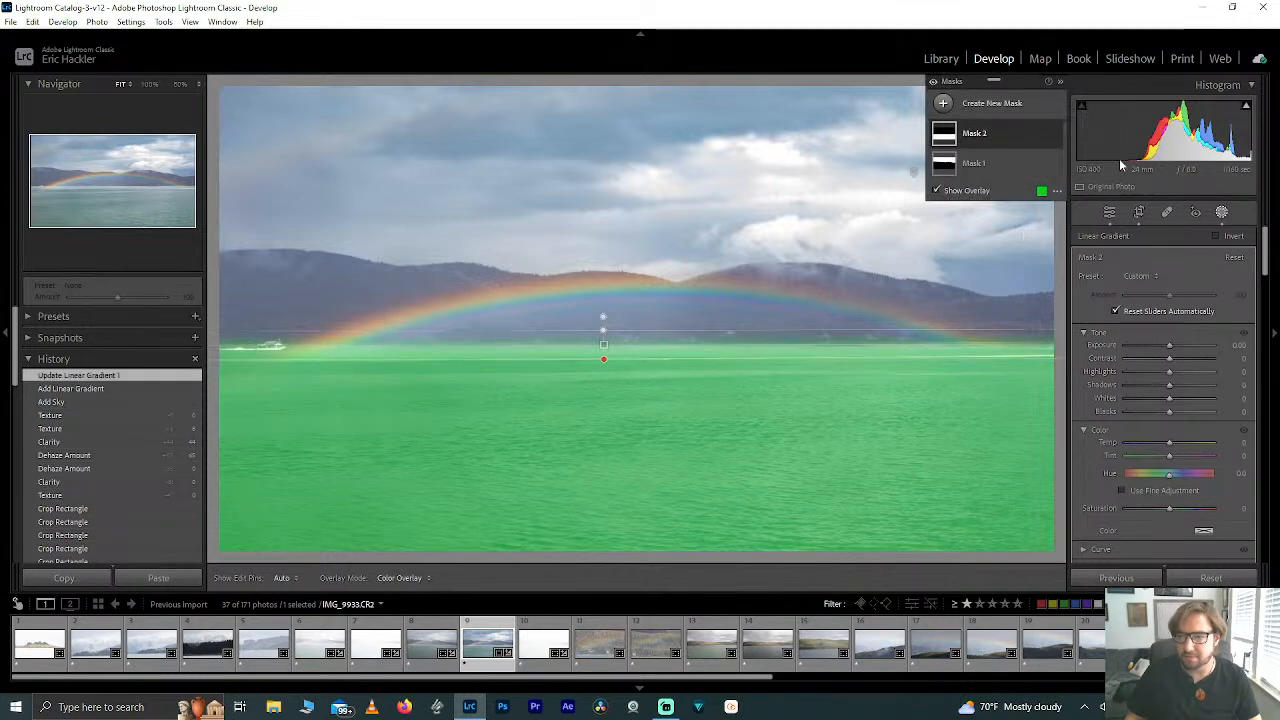
# Step: Adjust the sky mask with Contrast 46, Highlights 0 and Shadows 100
pyautogui.click(997, 164)
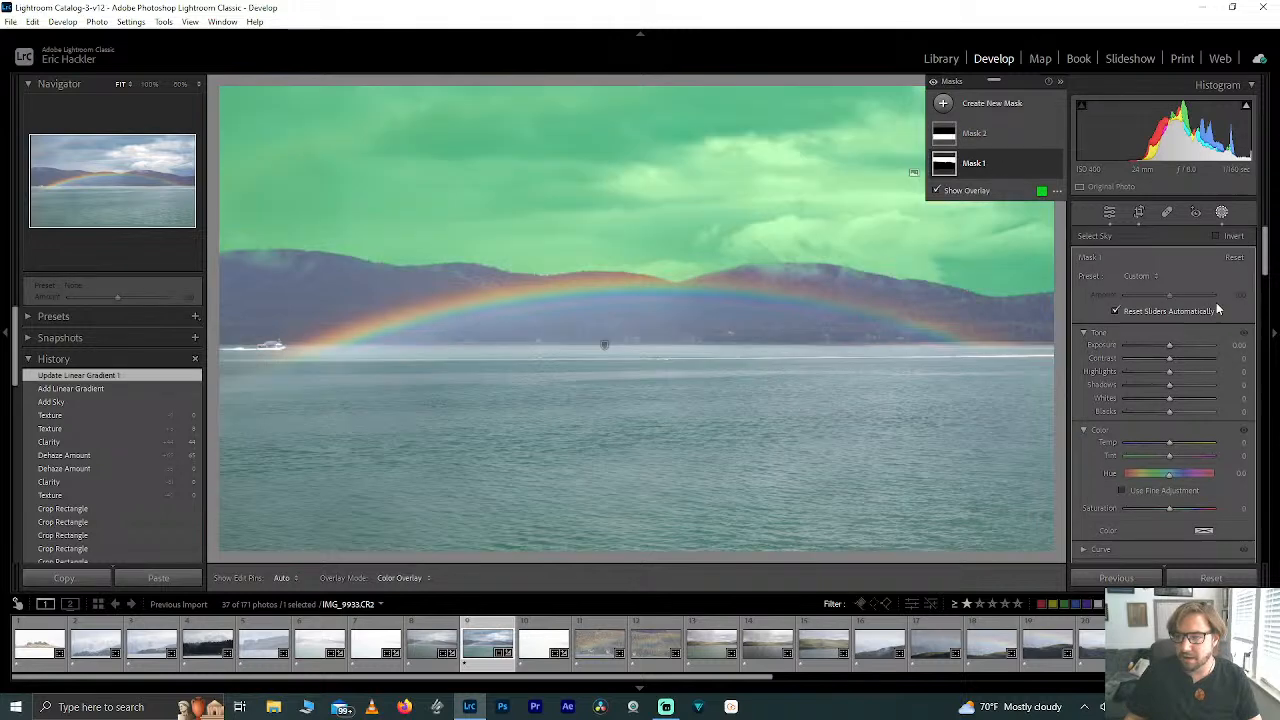
pyautogui.moveTo(1168, 377); pyautogui.dragTo(1191, 360)
pyautogui.doubleClick(1192, 373)
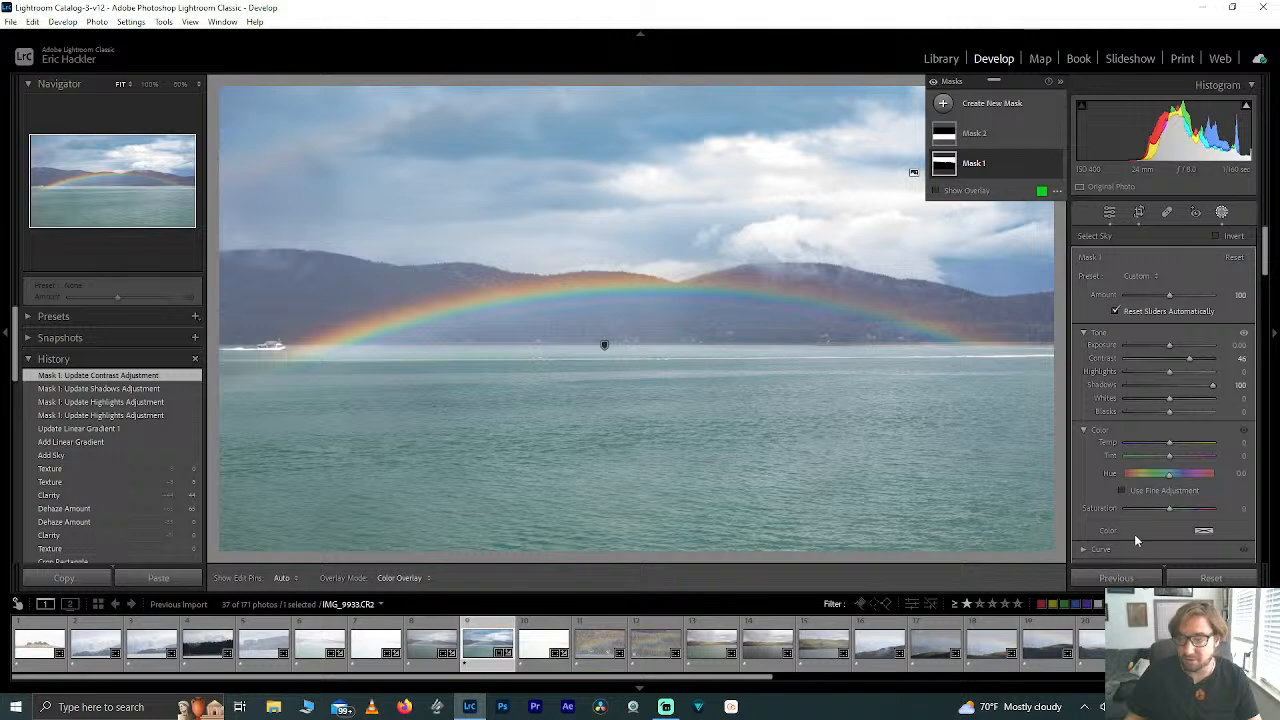
# Step: Try a Whites boost of 18 and a warmer Temp on the sky mask, resetting both to 0
pyautogui.moveTo(1172, 401); pyautogui.dragTo(1180, 401)
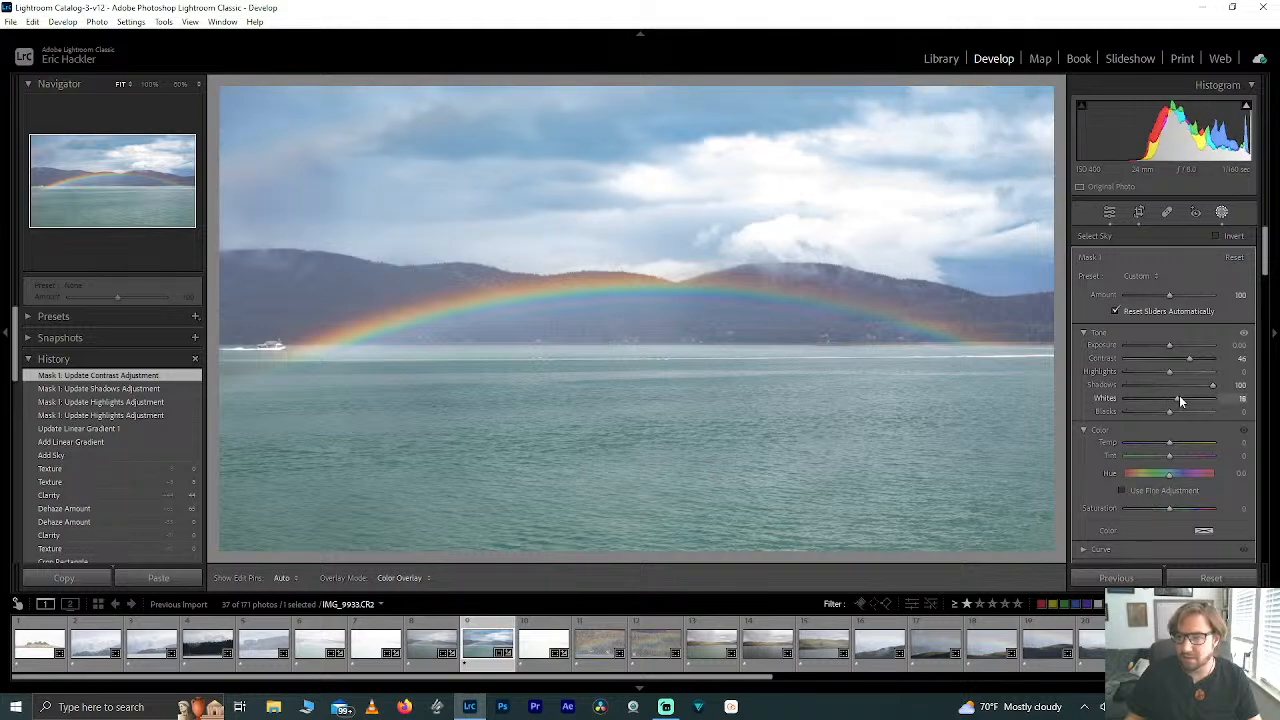
pyautogui.doubleClick(1173, 401)
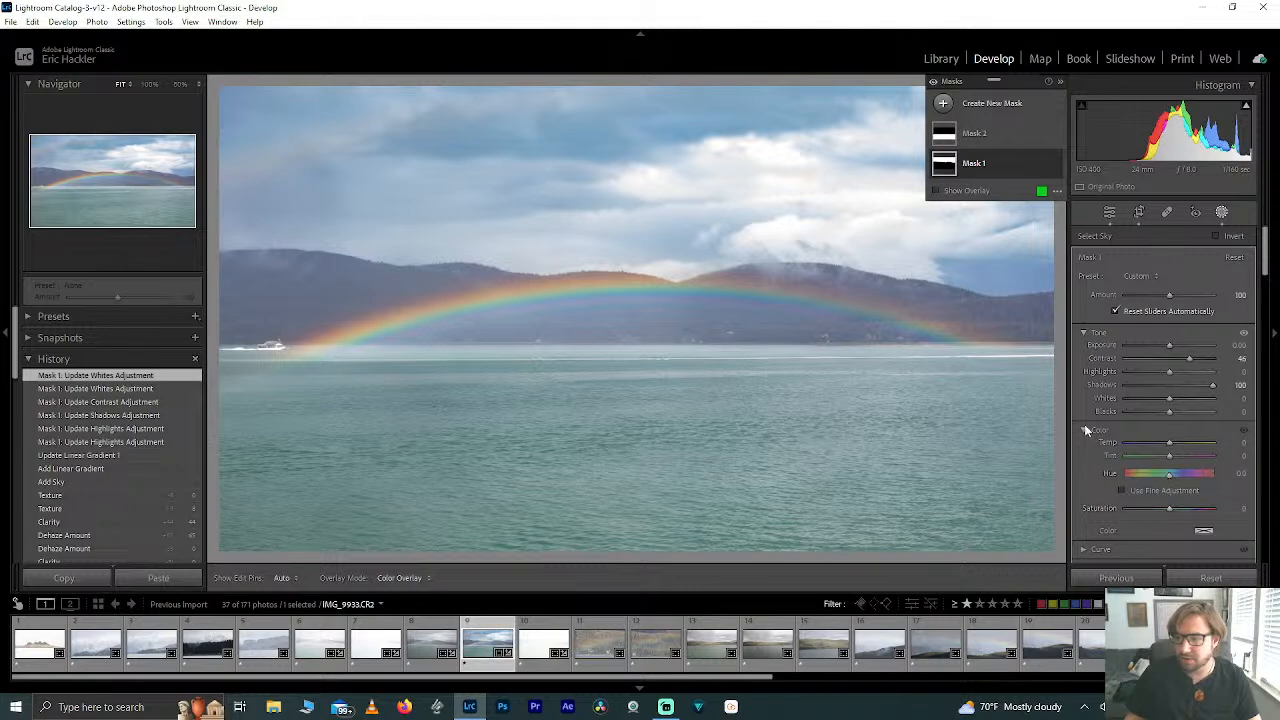
pyautogui.moveTo(1170, 442)
pyautogui.mouseDown()
pyautogui.moveTo(1156, 440)
pyautogui.moveTo(1181, 447)
pyautogui.mouseUp()
pyautogui.doubleClick(1181, 446)
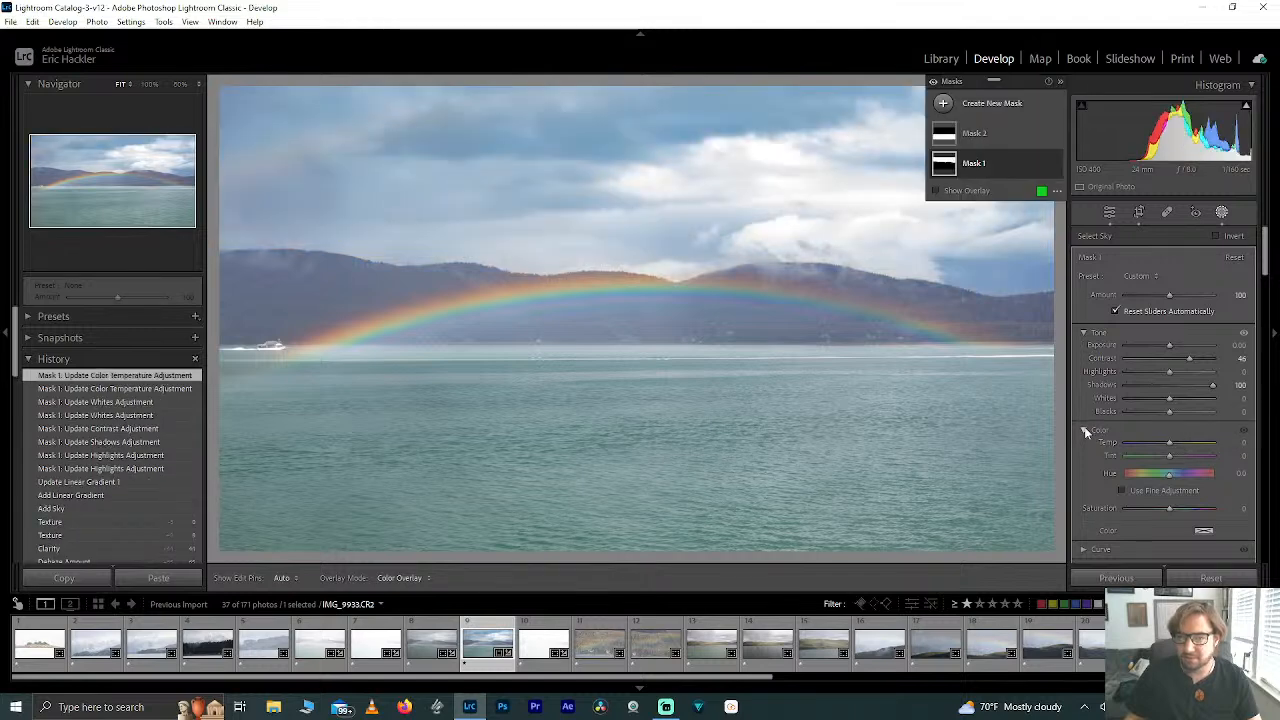
# Step: Set the sky mask's Saturation to −34 and Noise to 100, resetting Texture to 0 after a trial at 100
pyautogui.moveTo(1163, 507); pyautogui.dragTo(1154, 507)
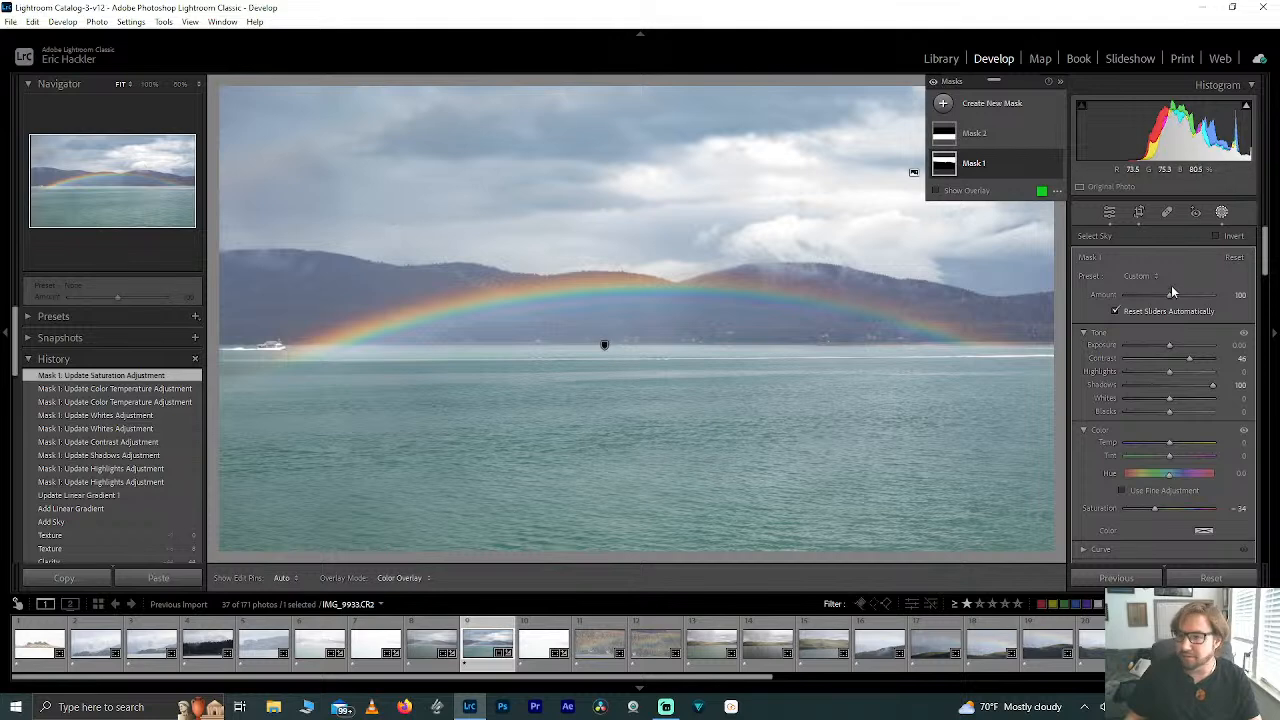
pyautogui.scroll(-3, 1147, 478)
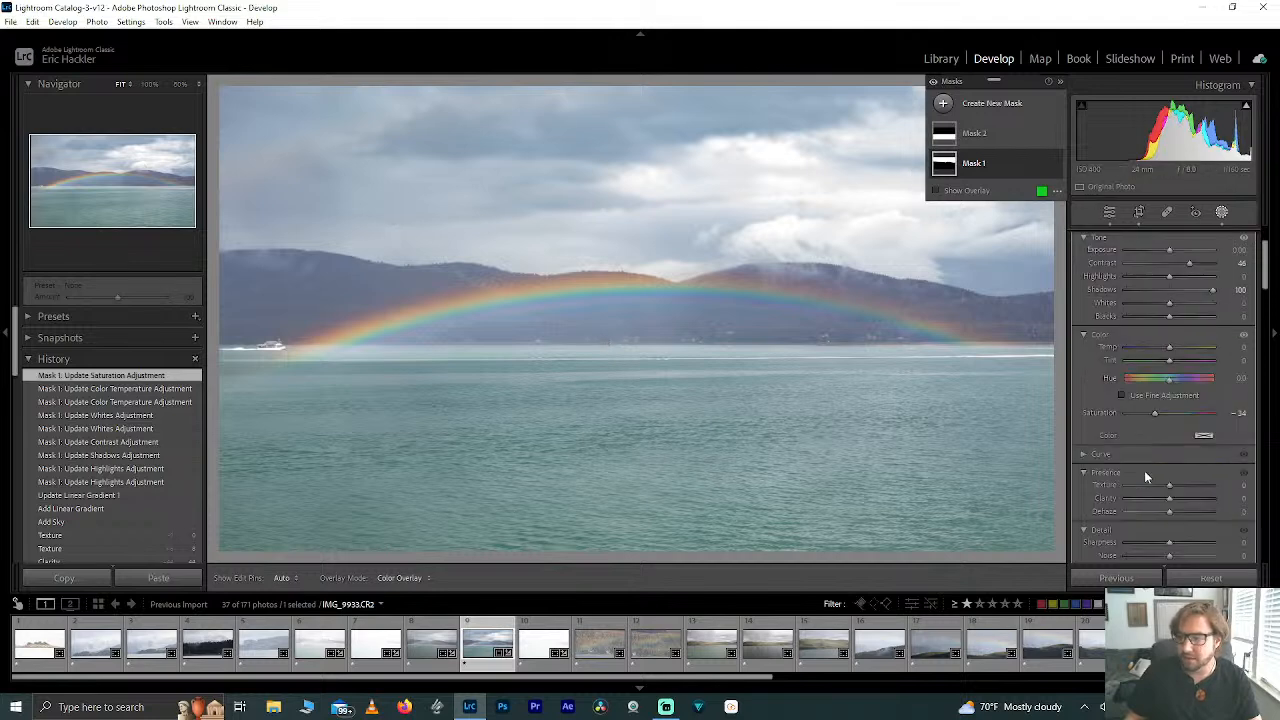
pyautogui.moveTo(1170, 485); pyautogui.dragTo(1213, 485)
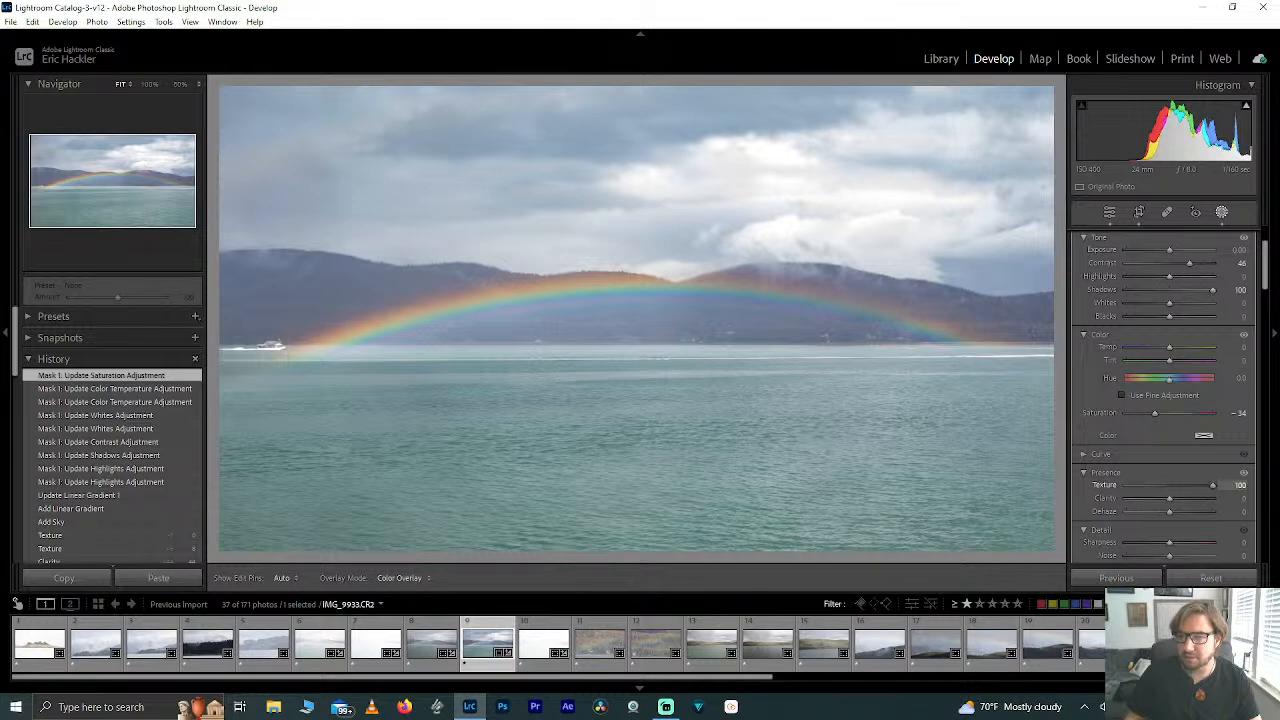
pyautogui.moveTo(1189, 500); pyautogui.dragTo(1189, 484)
pyautogui.doubleClick(1189, 484)
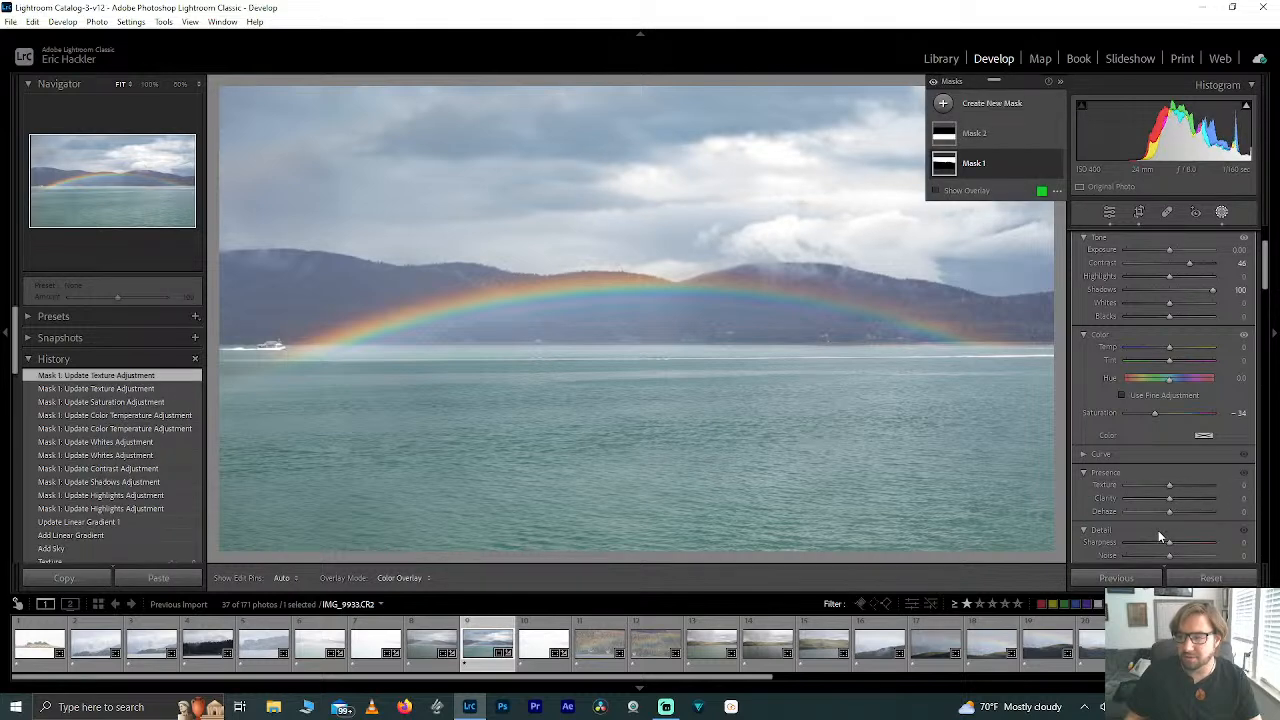
pyautogui.moveTo(1169, 555); pyautogui.dragTo(1250, 552)
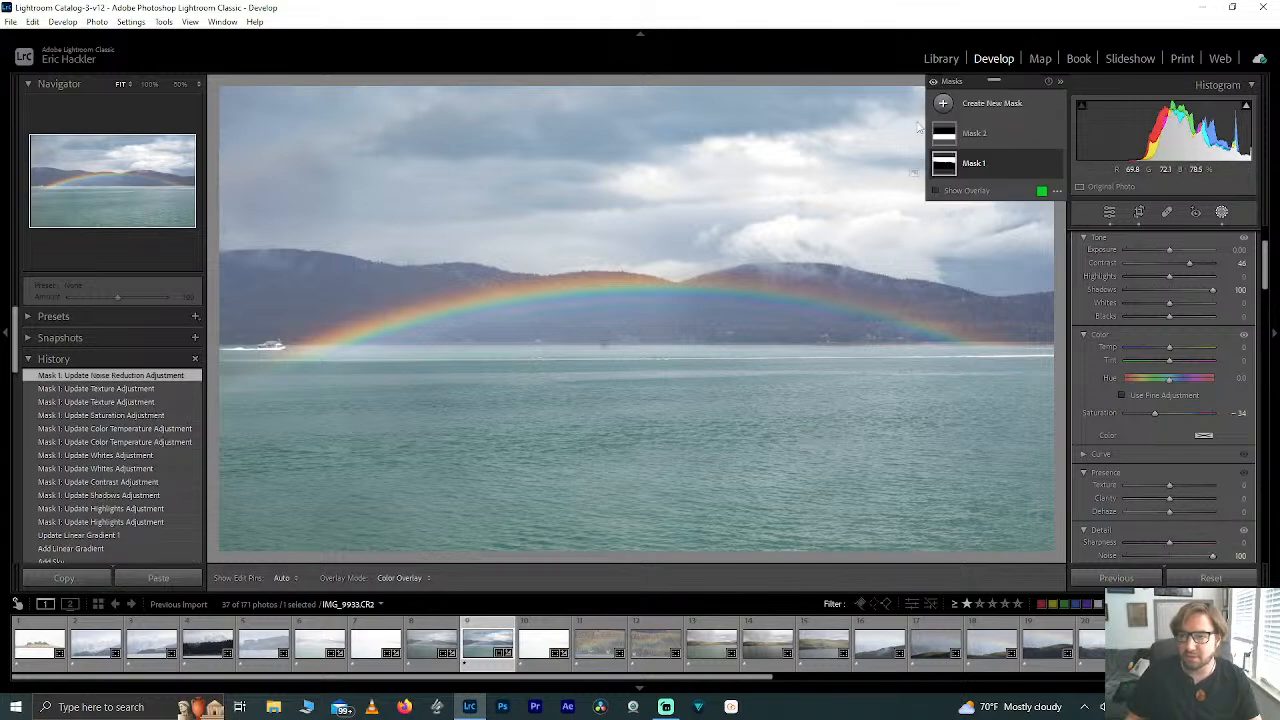
# Step: Add a second sky mask and intersect it with a wide radial gradient centred over the bright clouds
pyautogui.click(994, 106)
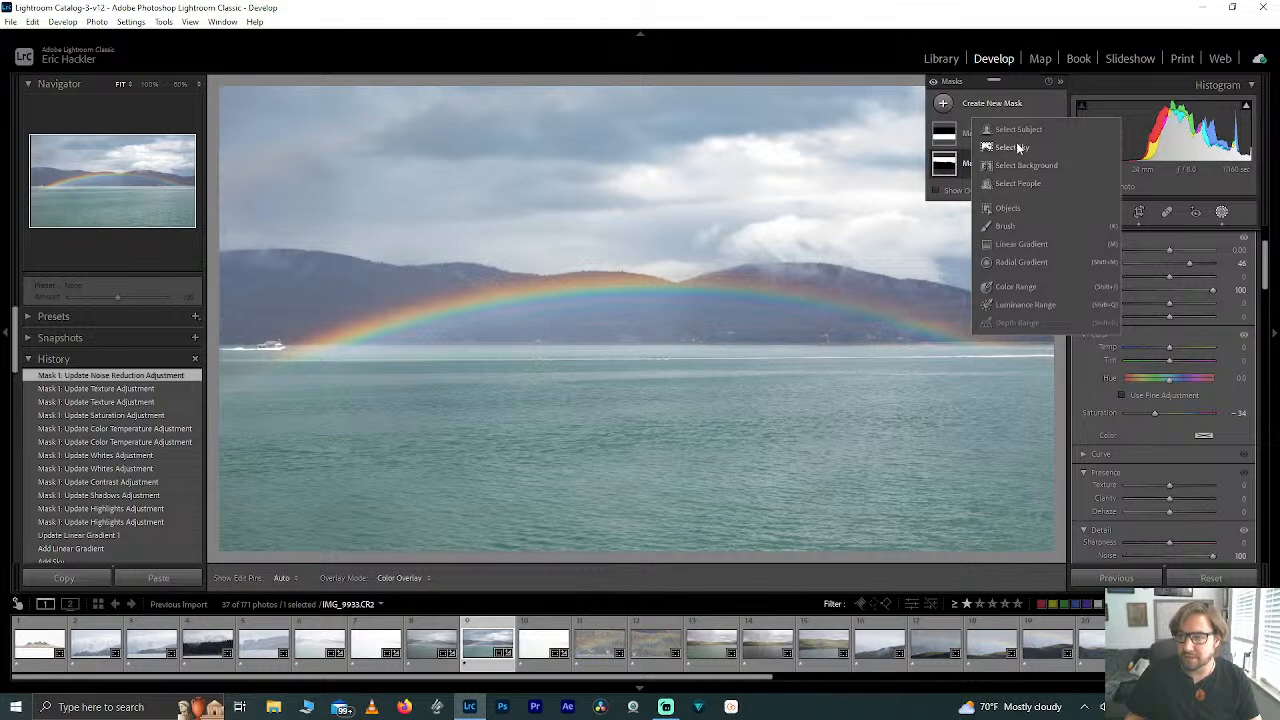
pyautogui.click(1018, 147)
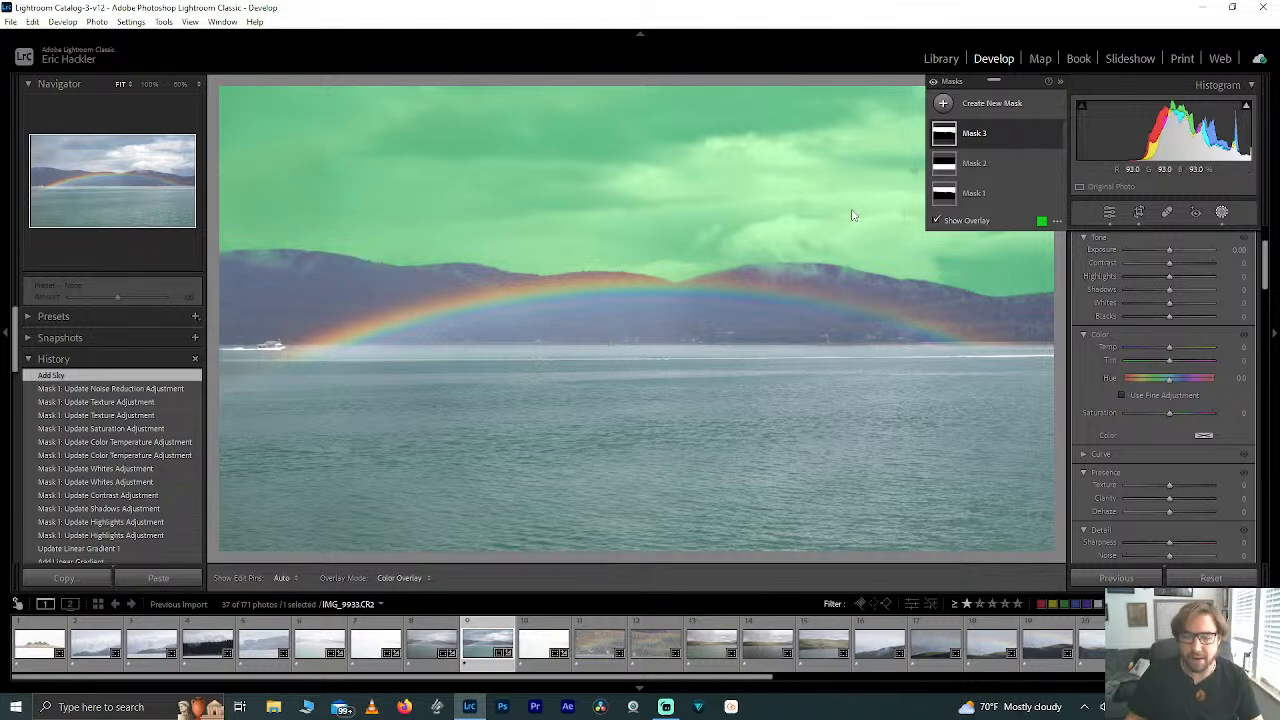
pyautogui.click(1045, 133)
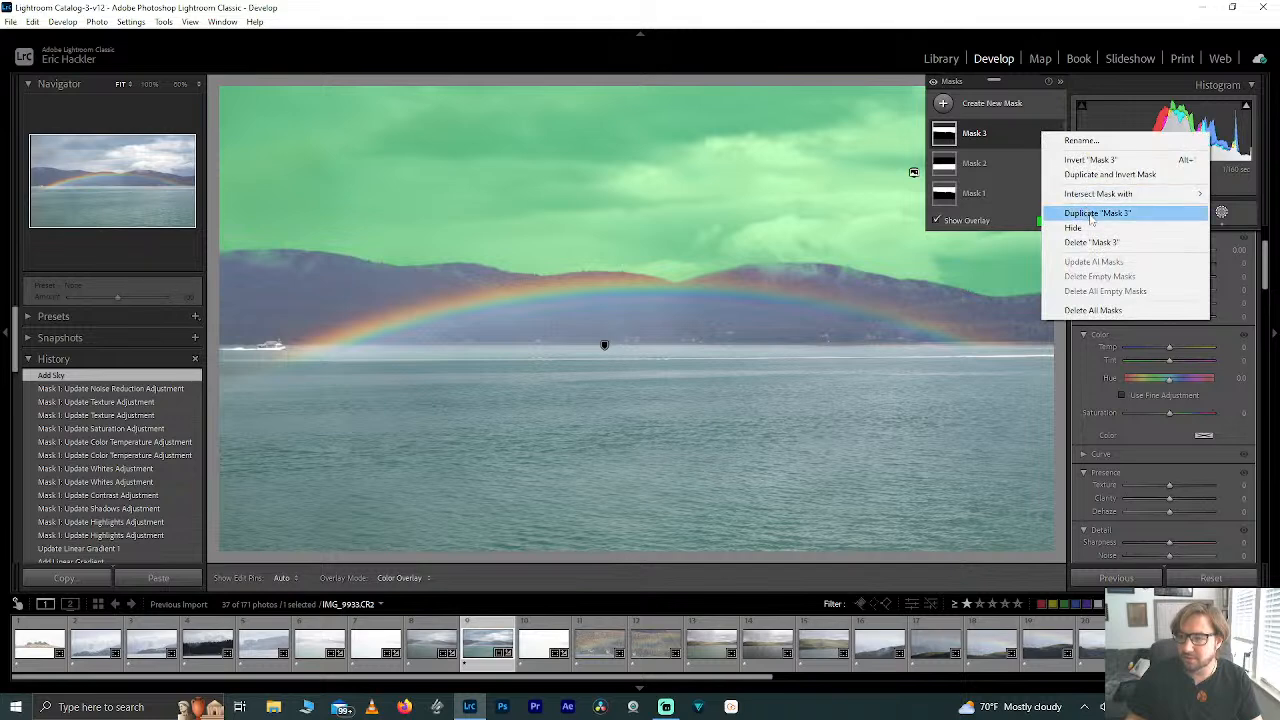
pyautogui.moveTo(1090, 194)
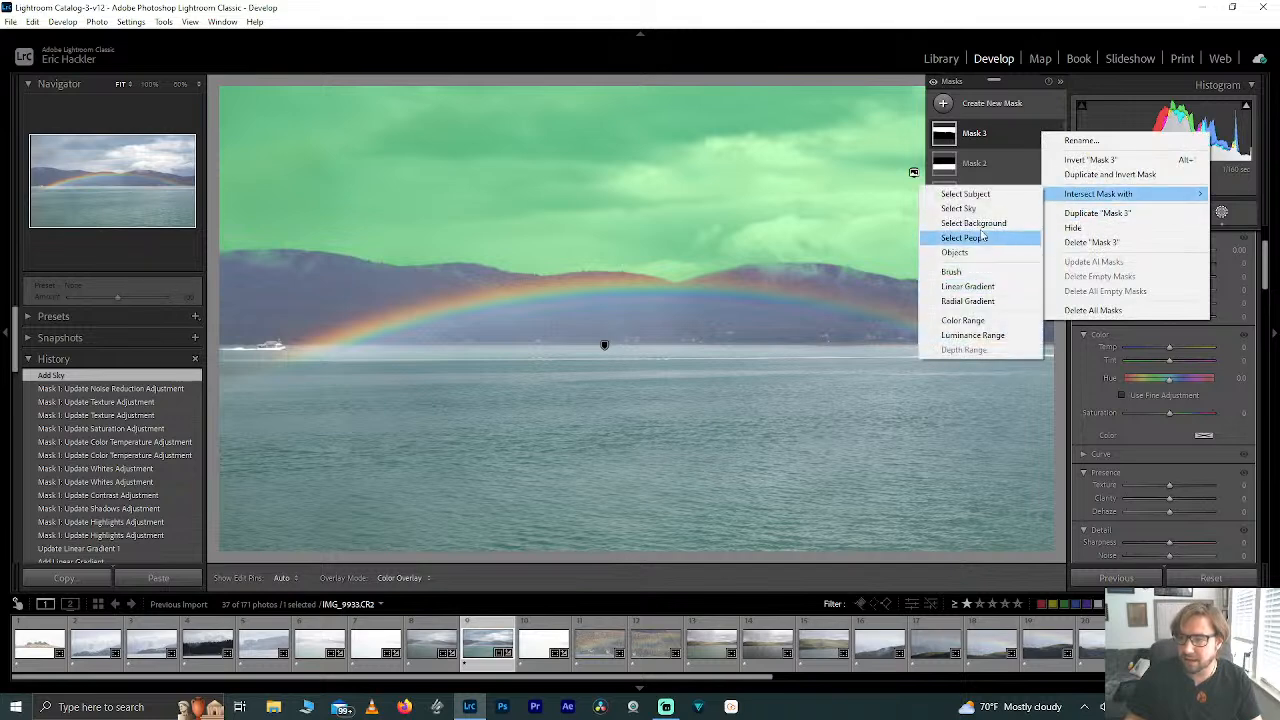
pyautogui.click(968, 286)
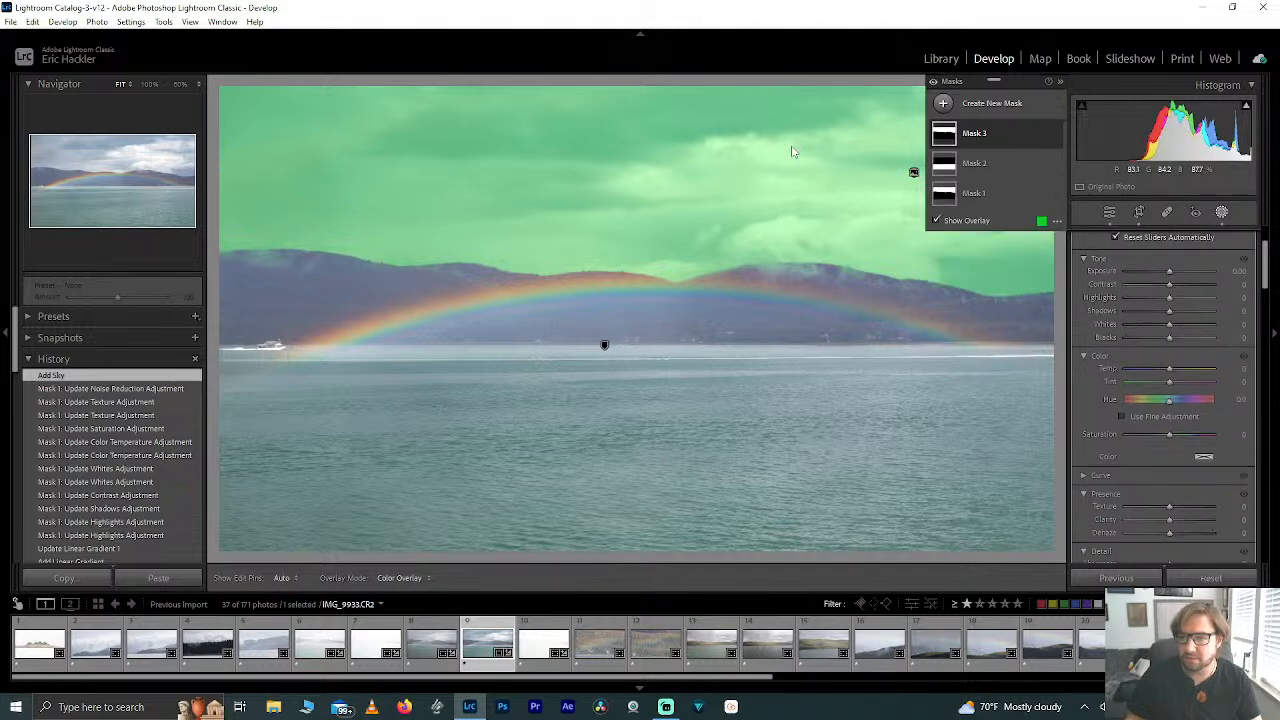
pyautogui.moveTo(792, 150); pyautogui.dragTo(1024, 312)
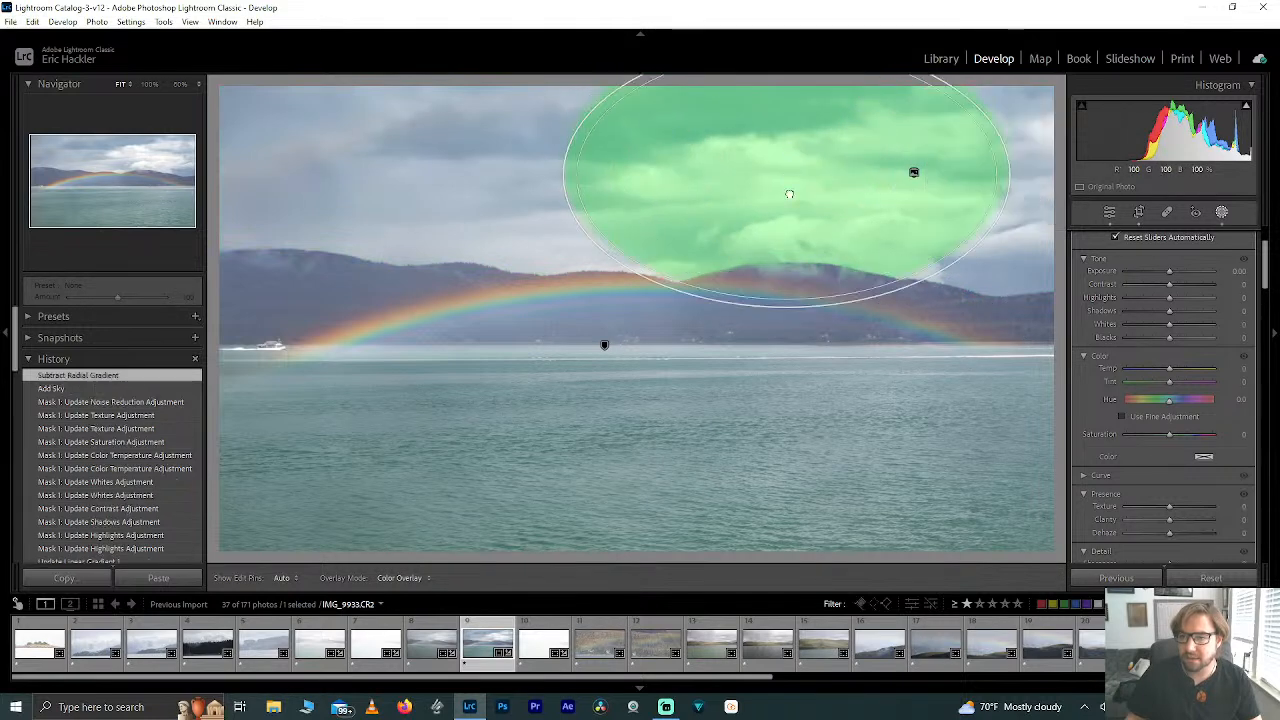
pyautogui.moveTo(789, 177); pyautogui.dragTo(794, 190)
# Step: Set the radial gradient's Feather to 64 and enlarge its ellipse in both directions around the bright clouds
pyautogui.scroll(2, 1152, 255)
pyautogui.moveTo(1132, 258); pyautogui.dragTo(1181, 258)
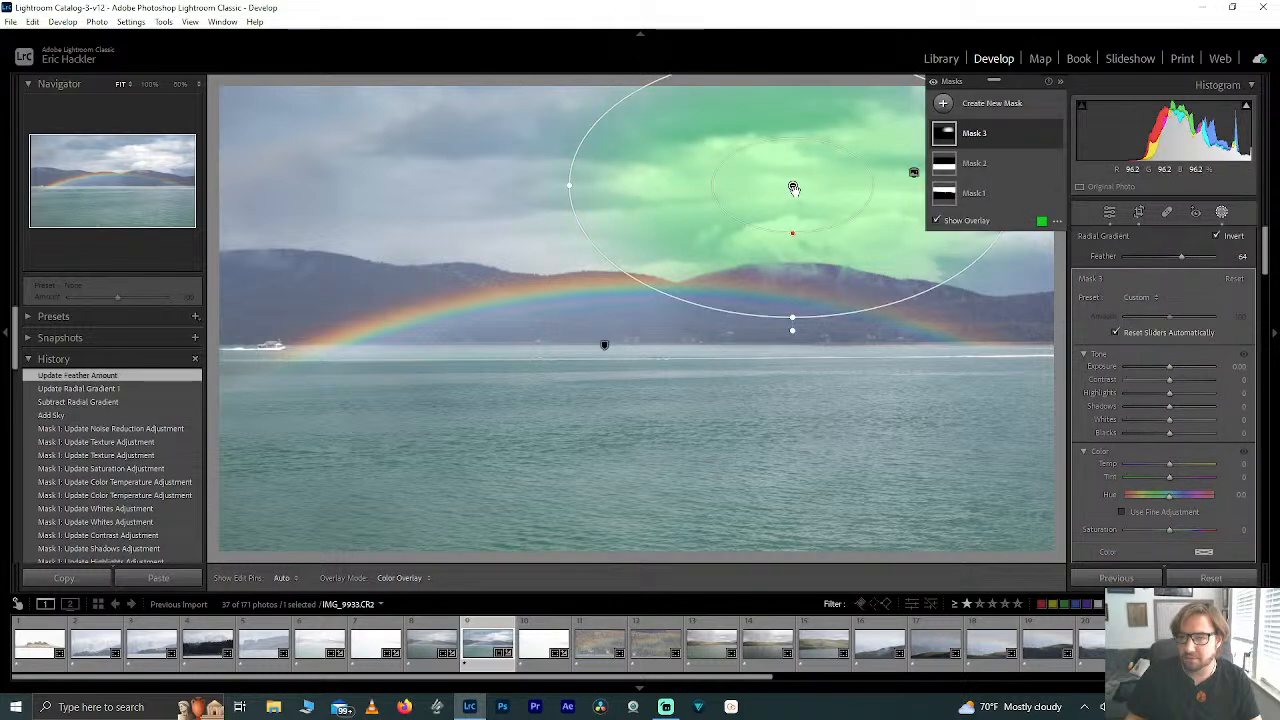
pyautogui.moveTo(572, 186); pyautogui.dragTo(464, 186)
pyautogui.moveTo(790, 316); pyautogui.dragTo(790, 395)
pyautogui.moveTo(794, 189); pyautogui.dragTo(791, 172)
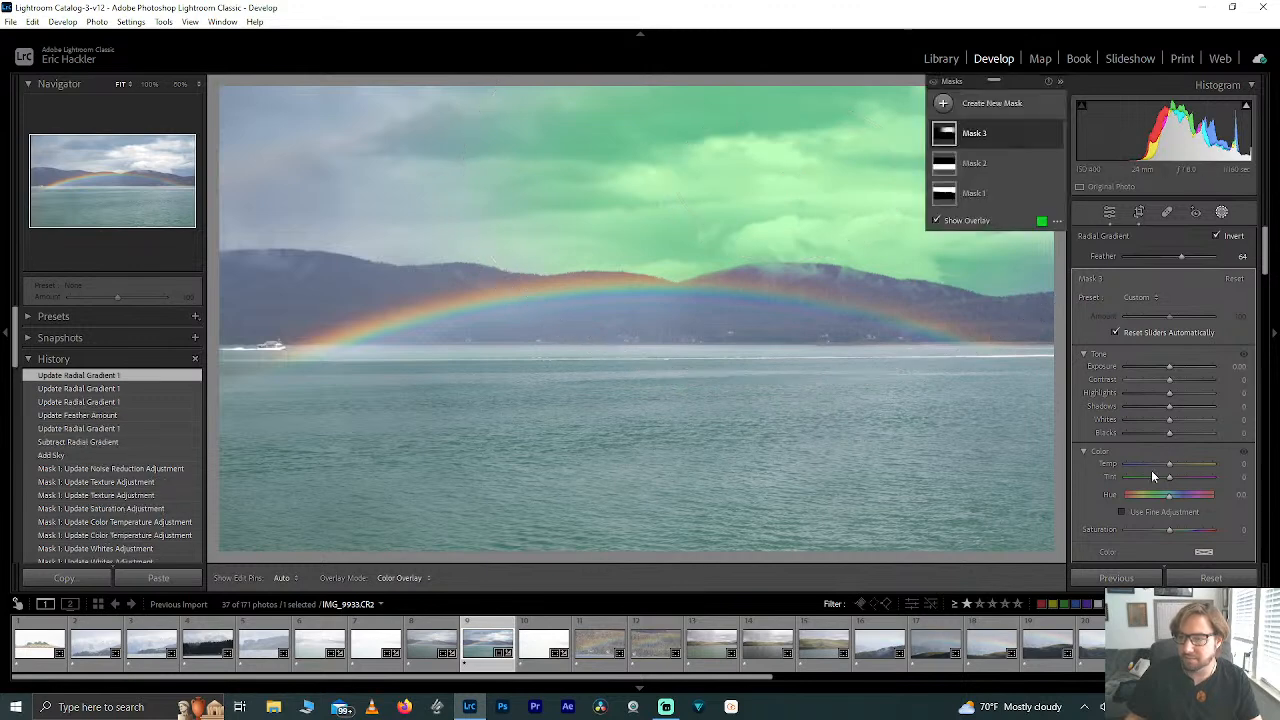
# Step: Set Texture to 100 on the bright-cloud mask
pyautogui.scroll(-3, 1165, 460)
pyautogui.moveTo(1170, 412); pyautogui.dragTo(1240, 410)
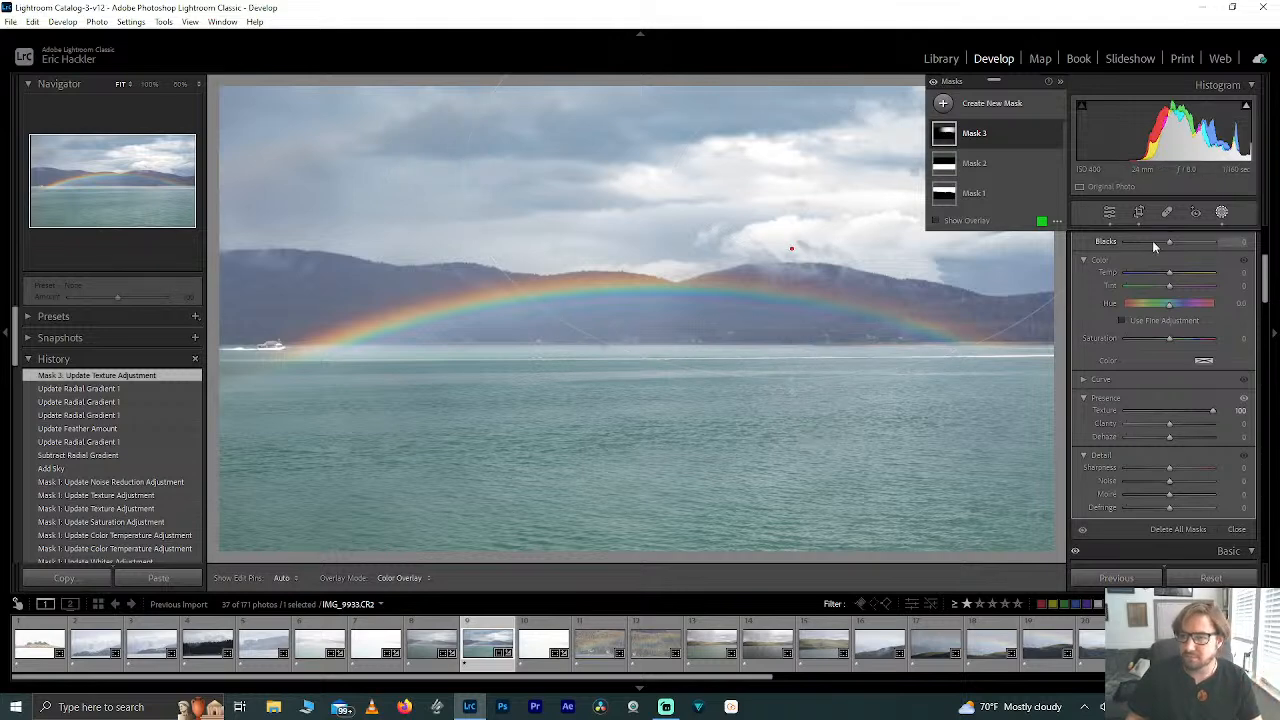
# Step: Try Texture at 100 on the water's linear gradient mask and return it to 0
pyautogui.click(986, 194)
pyautogui.click(979, 171)
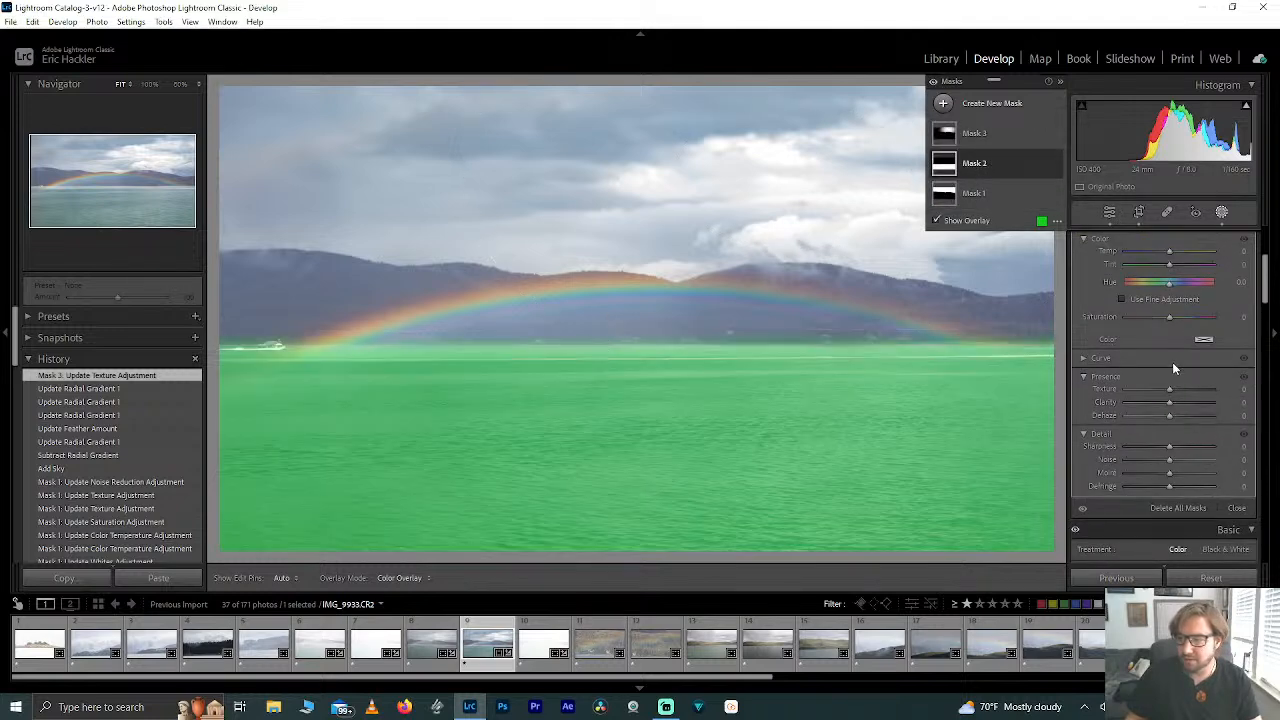
pyautogui.moveTo(1171, 389); pyautogui.dragTo(1214, 390)
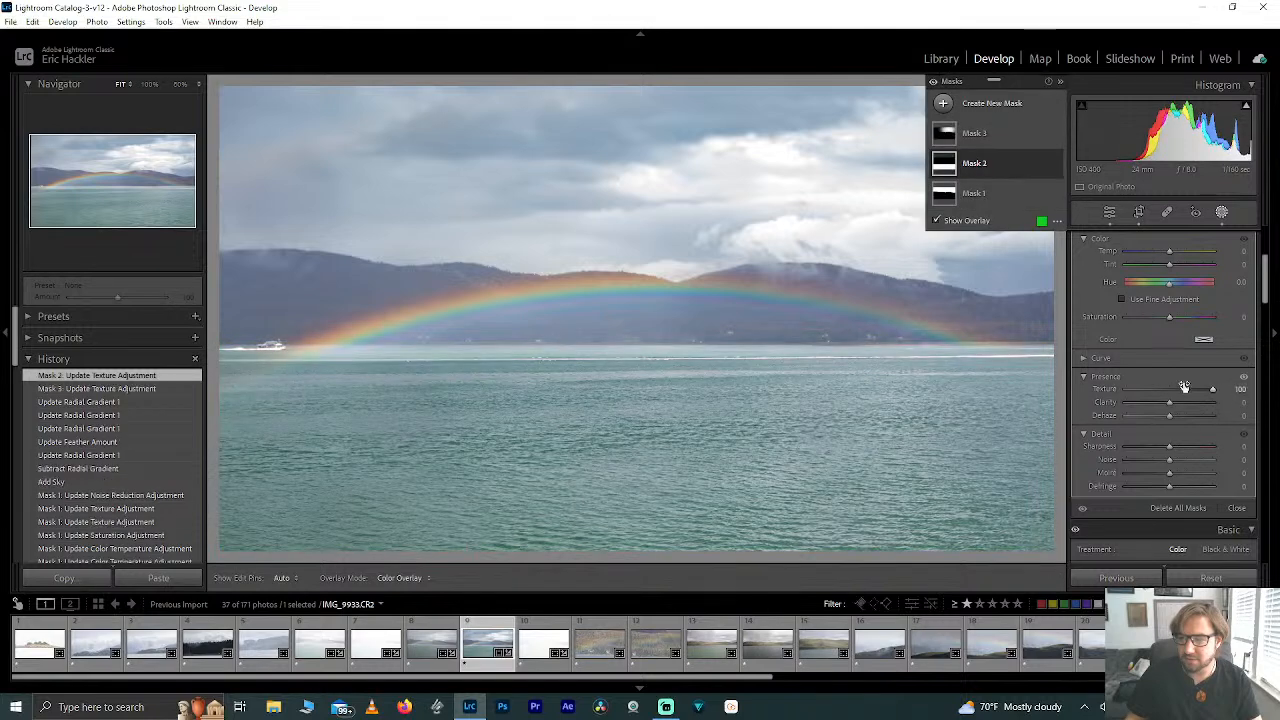
pyautogui.moveTo(1210, 393); pyautogui.dragTo(1174, 389)
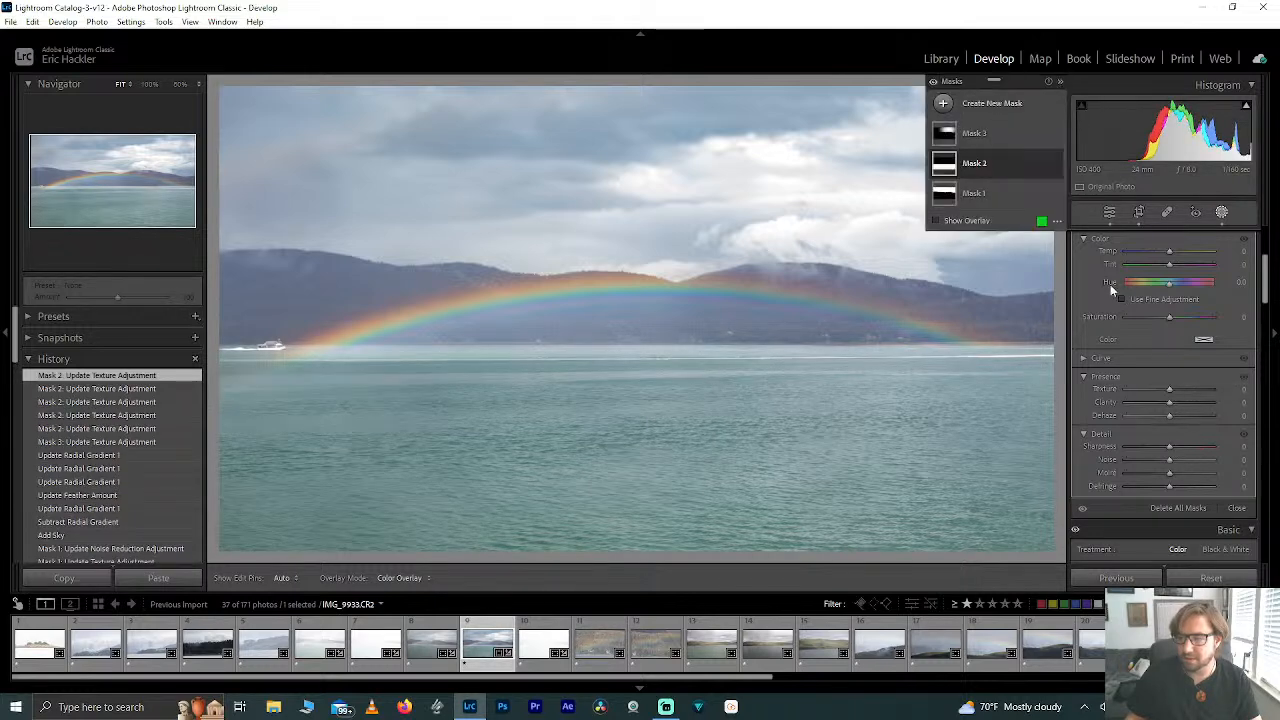
# Step: Duplicate the water's linear gradient mask and hide the copy
pyautogui.click(1043, 165)
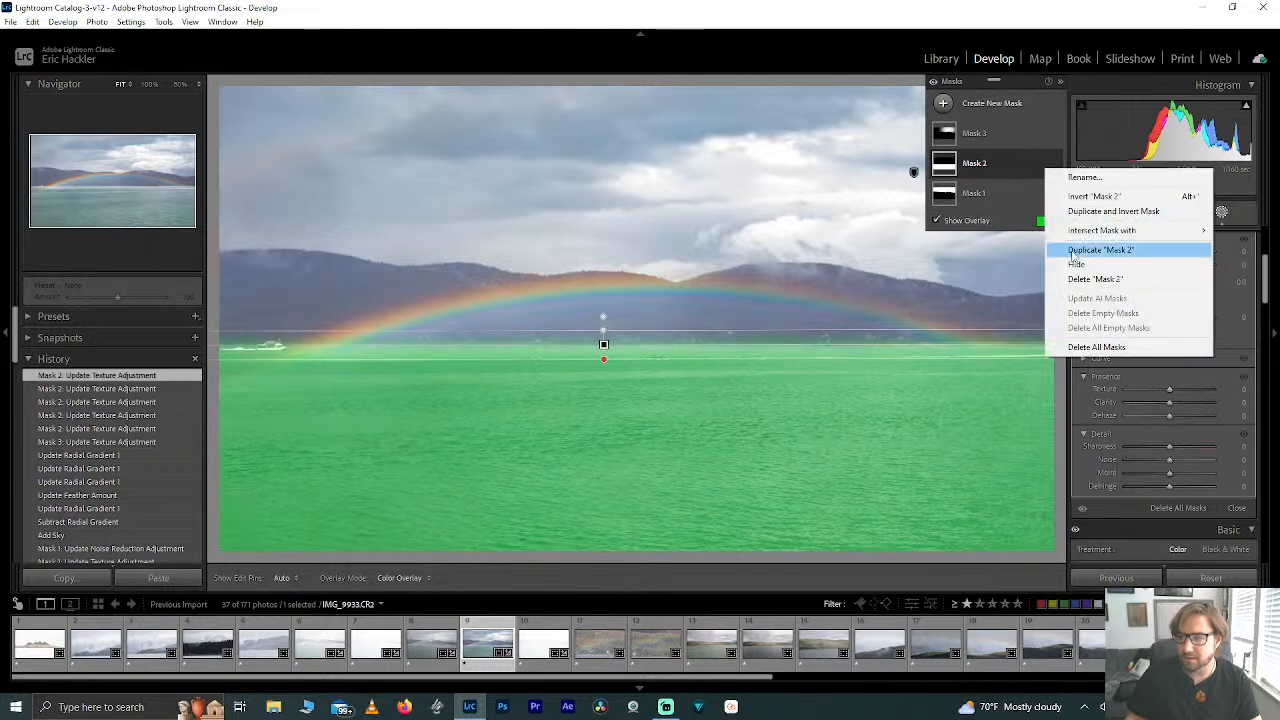
pyautogui.click(1071, 251)
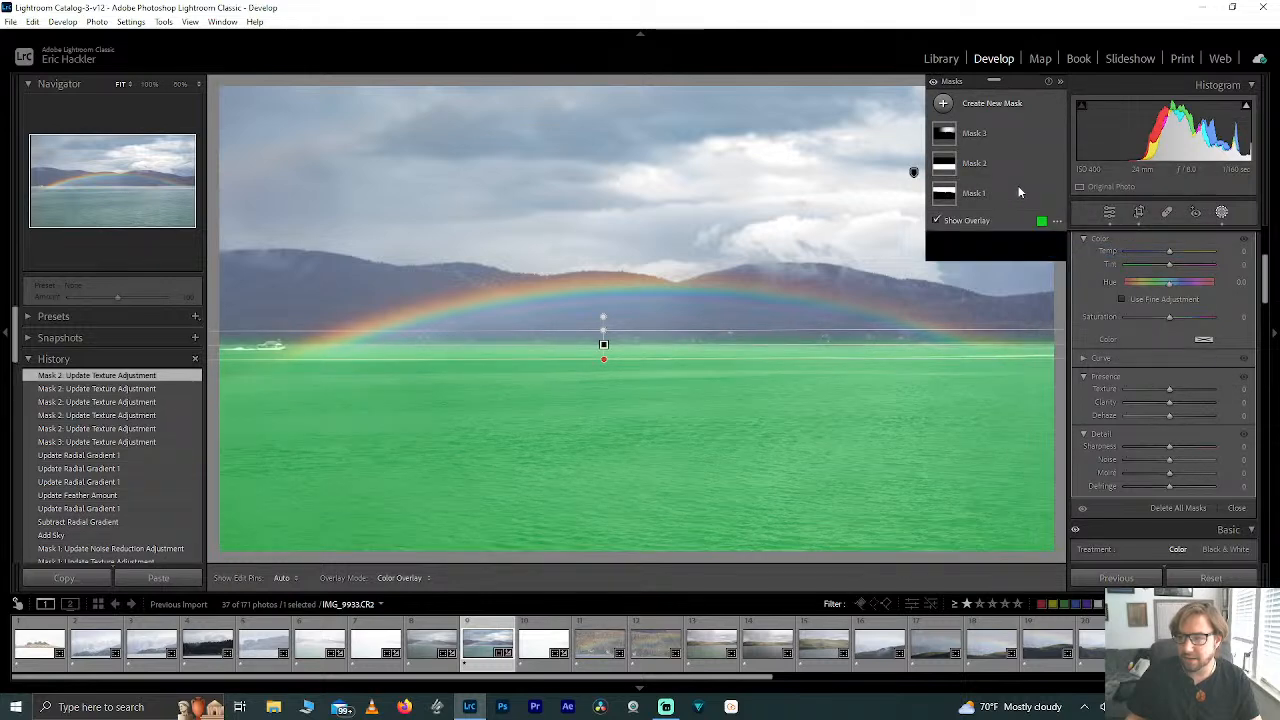
pyautogui.click(1055, 166)
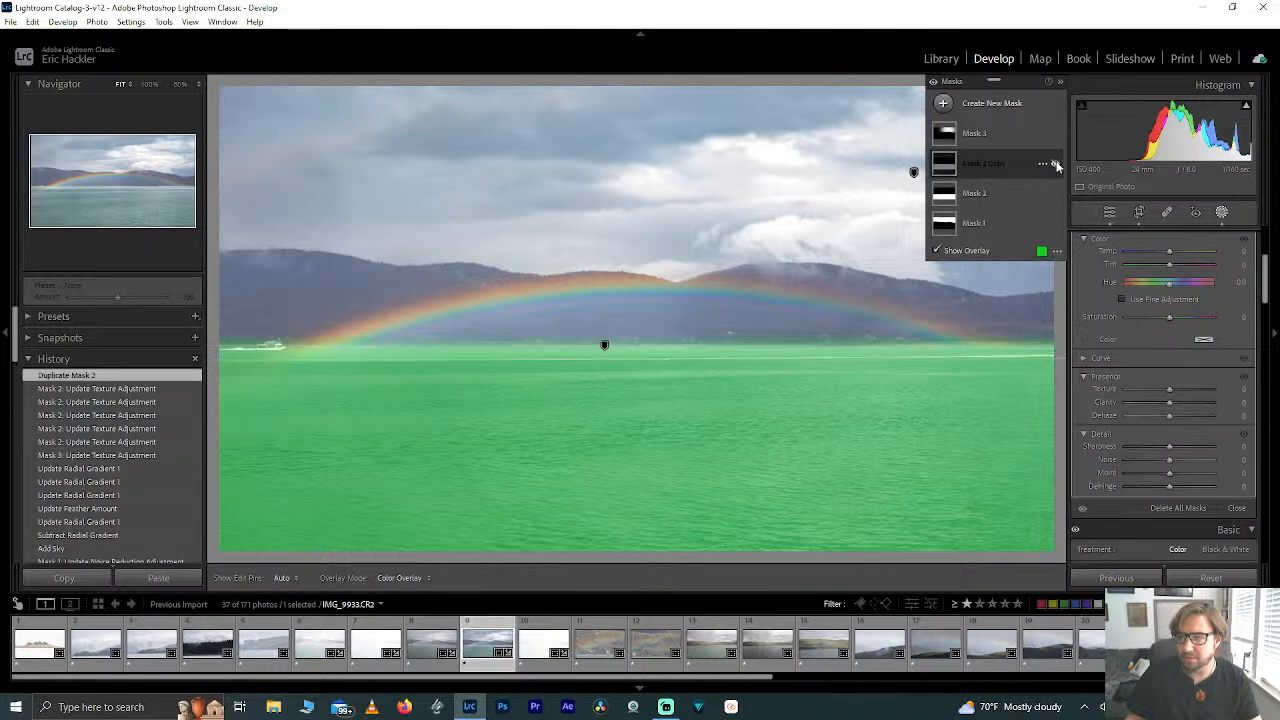
# Step: On the water's original linear gradient mask, set Shadows to 100, Blacks to −23, Temp to −8 and Saturation to −8
pyautogui.click(978, 196)
pyautogui.moveTo(1268, 302); pyautogui.dragTo(1266, 280)
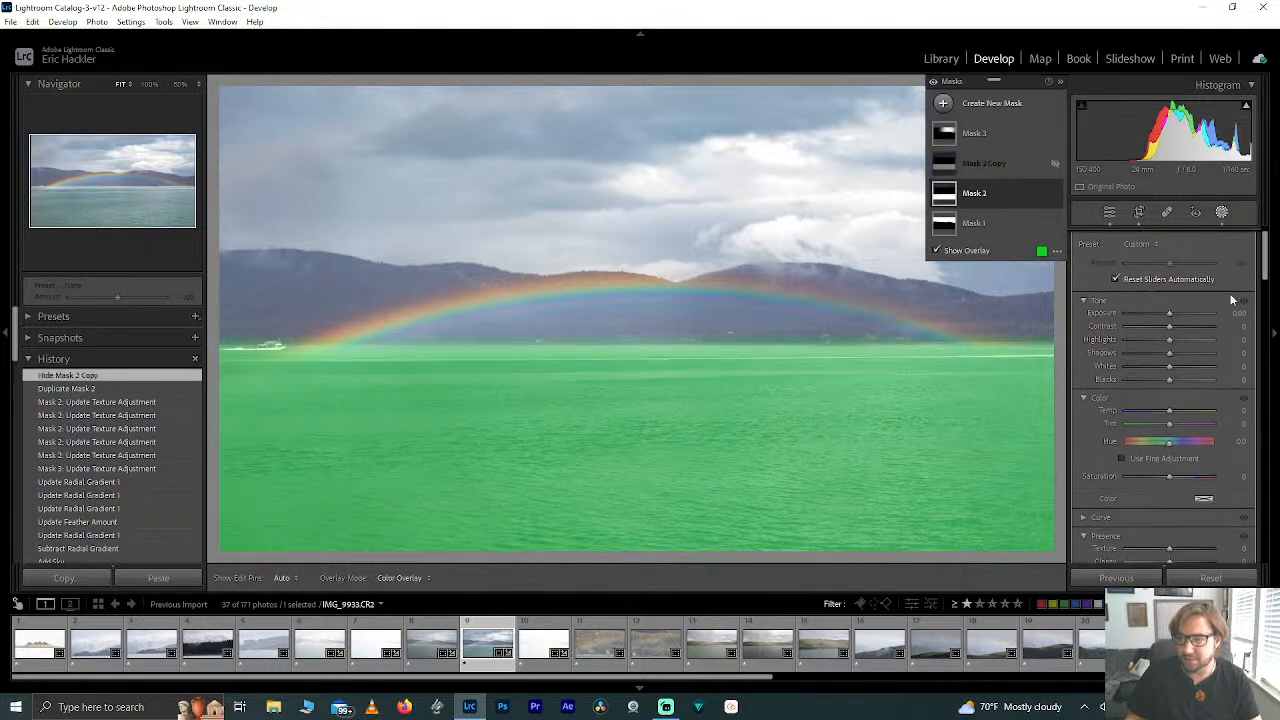
pyautogui.moveTo(1169, 339); pyautogui.dragTo(1220, 341)
pyautogui.moveTo(1133, 342); pyautogui.dragTo(1168, 412)
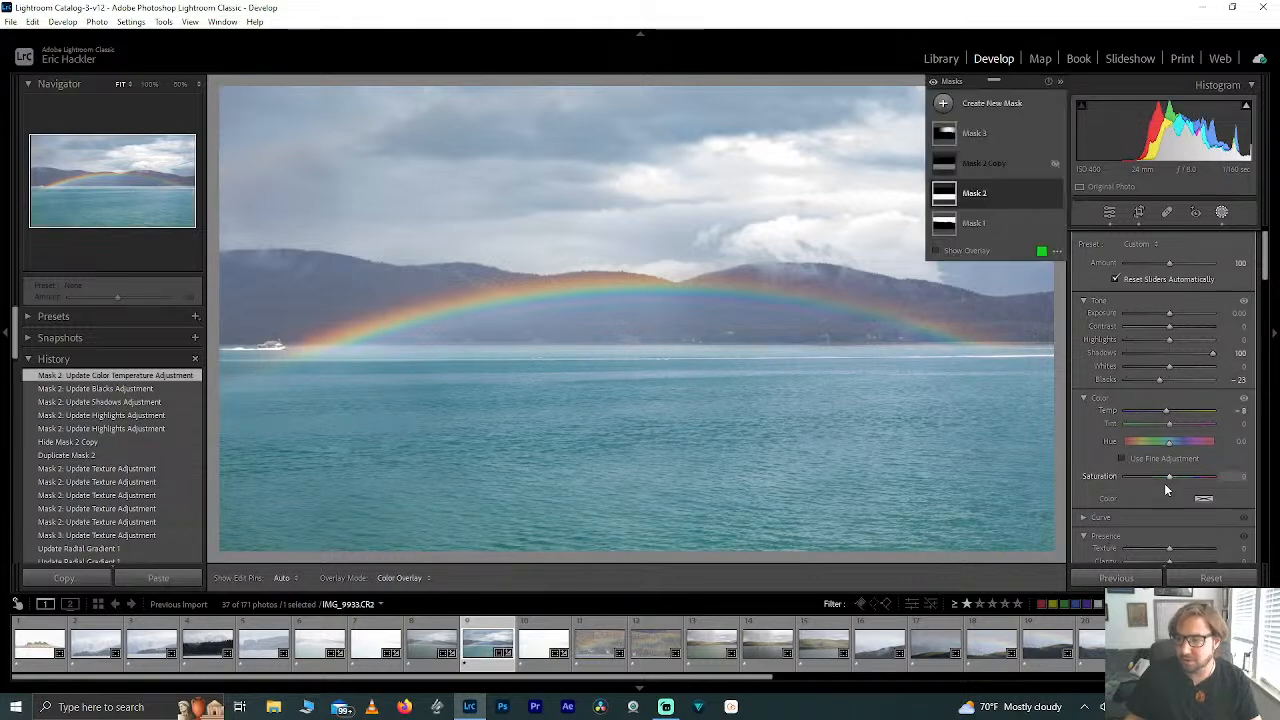
pyautogui.moveTo(1168, 480); pyautogui.dragTo(1153, 481)
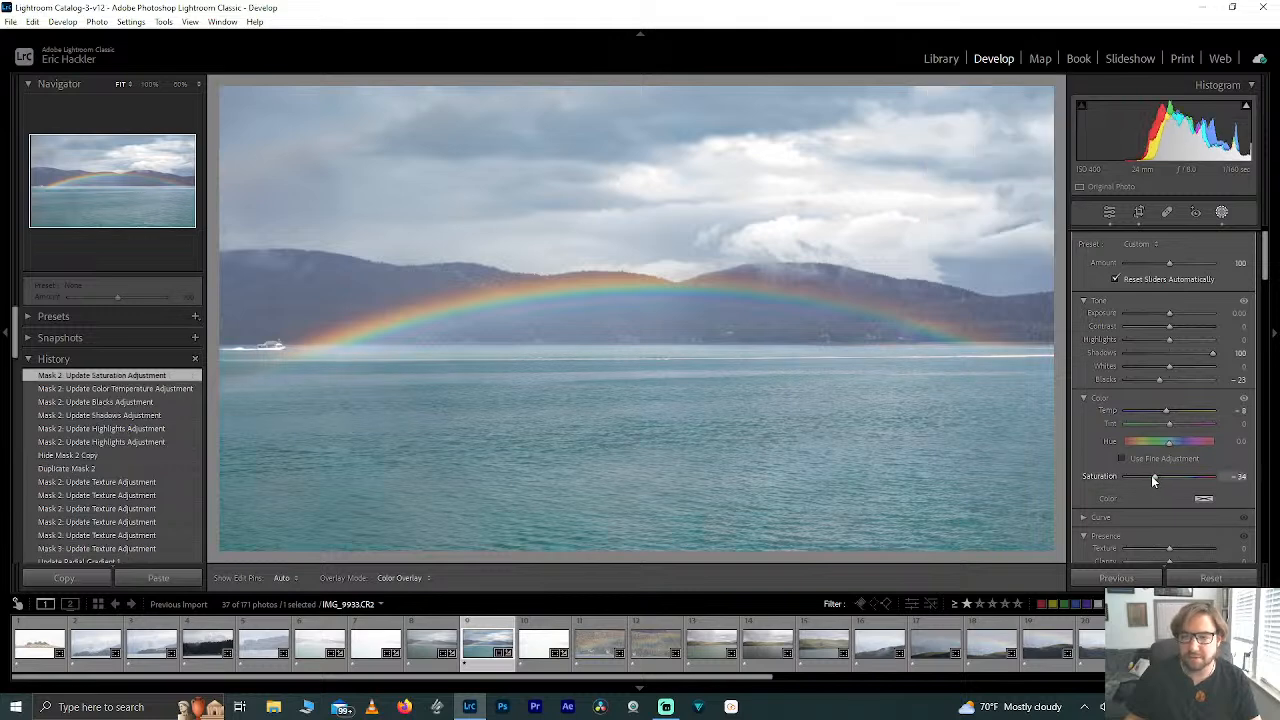
pyautogui.doubleClick(1153, 481)
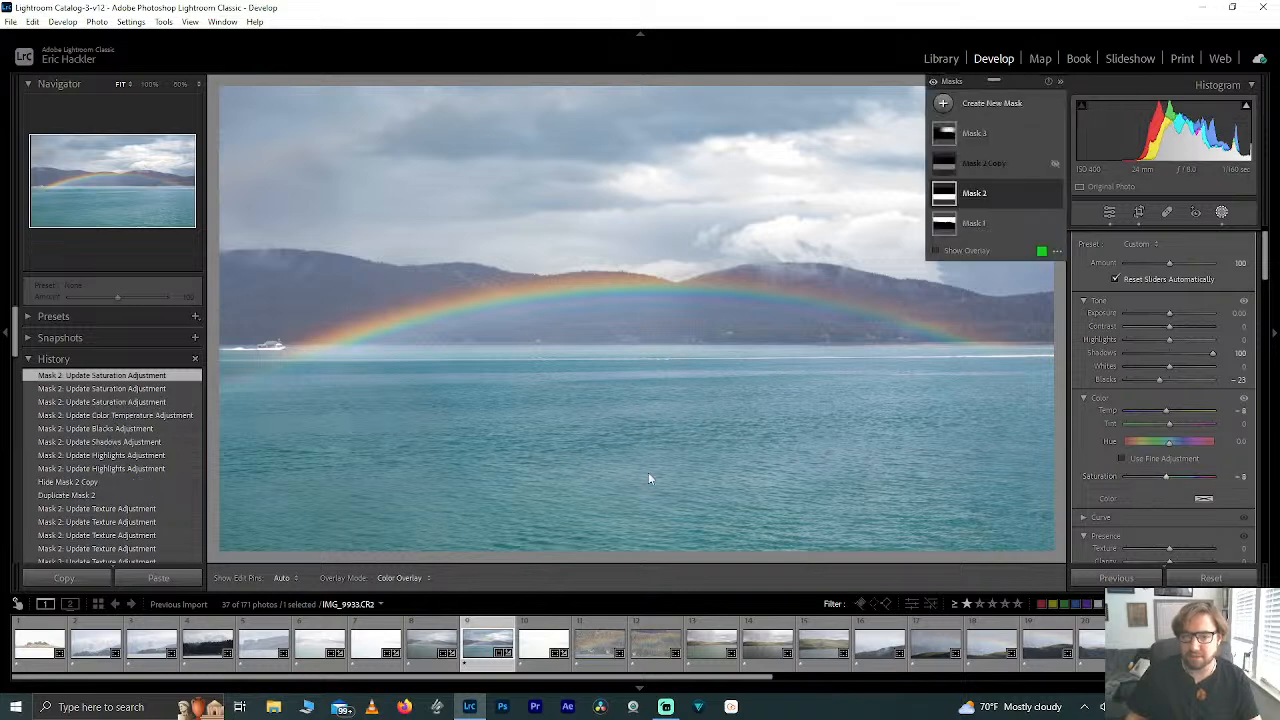
# Step: Set Whites to 34 and Highlights to 69 on the water mask, checking its coverage with the overlay
pyautogui.moveTo(1171, 367)
pyautogui.mouseDown()
pyautogui.moveTo(1222, 366)
pyautogui.moveTo(1186, 372)
pyautogui.mouseUp()
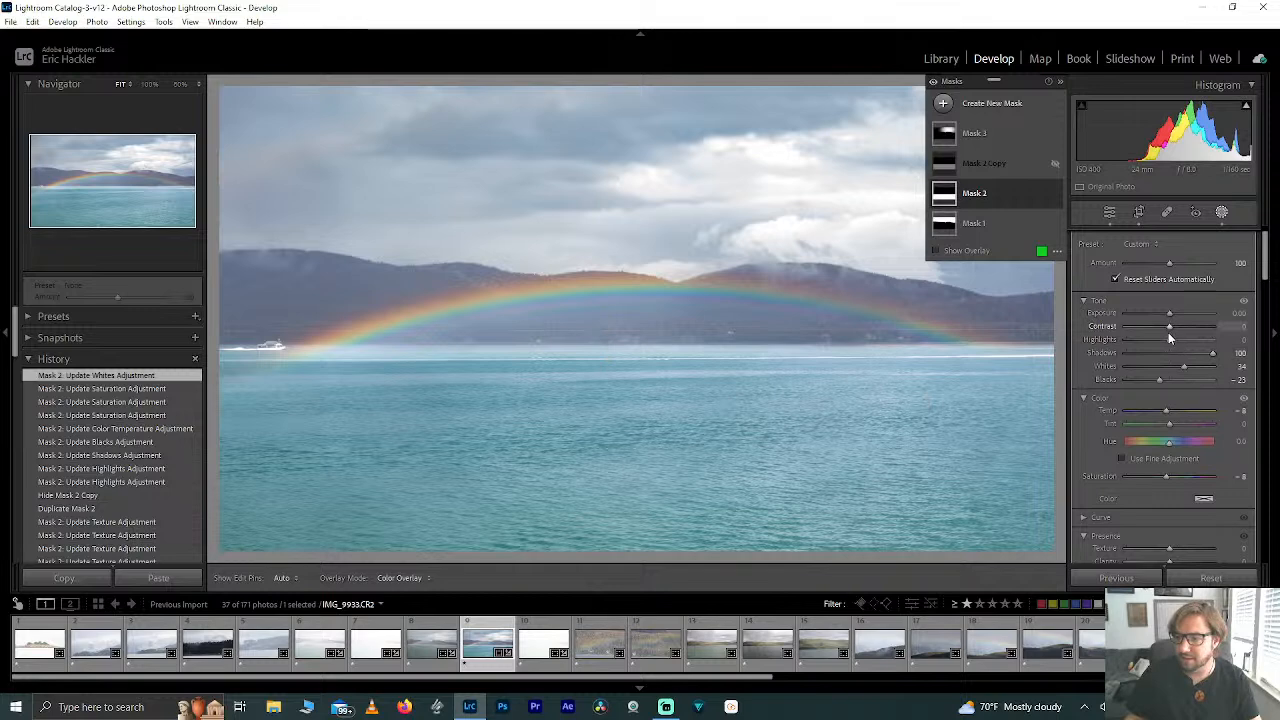
pyautogui.moveTo(1168, 341); pyautogui.dragTo(1248, 352)
pyautogui.moveTo(1069, 341); pyautogui.dragTo(1202, 346)
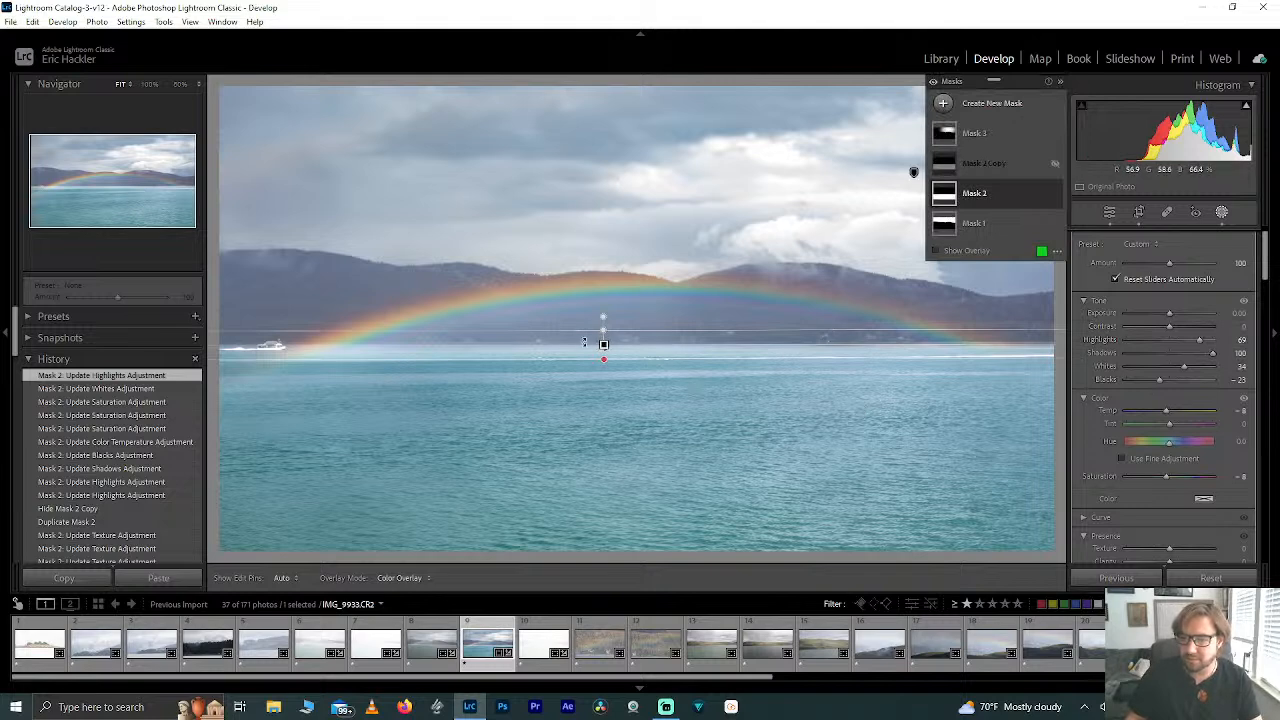
pyautogui.click(938, 251)
pyautogui.click(938, 251)
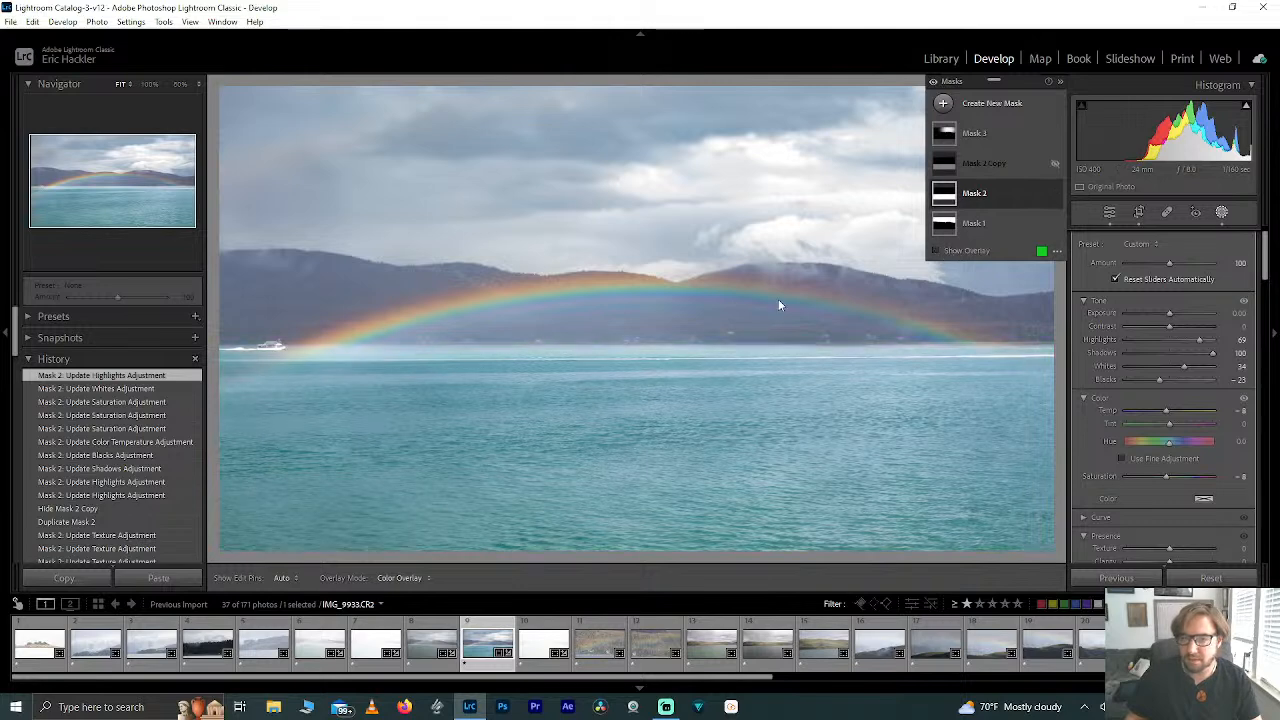
# Step: Start a subtracting brush on the water mask with Density 52 and Feather 100
pyautogui.click(1000, 193)
pyautogui.click(1040, 197)
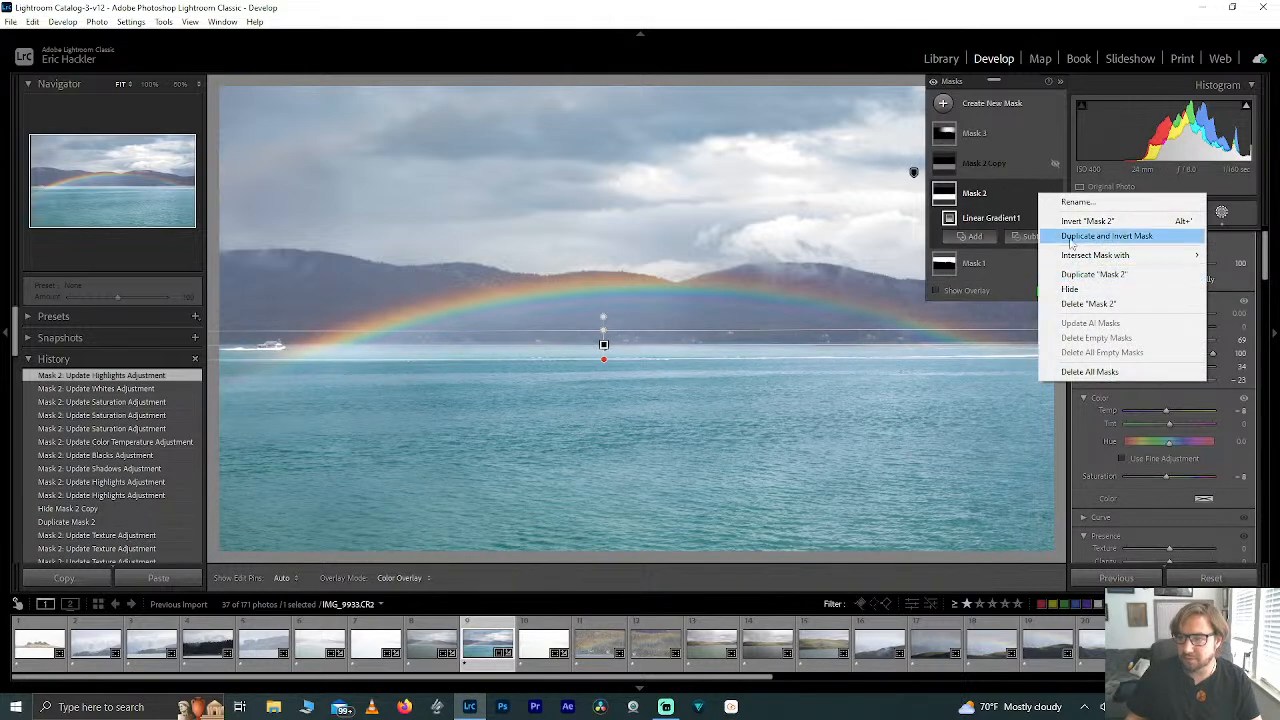
pyautogui.click(985, 206)
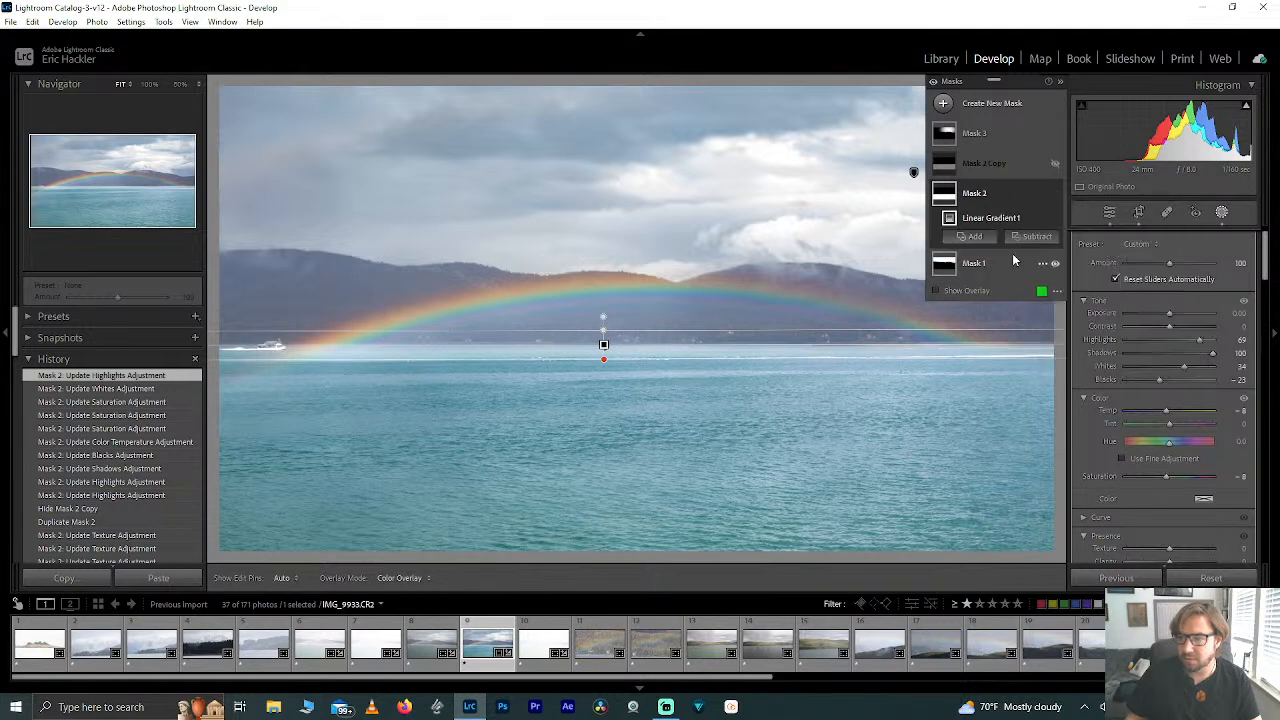
pyautogui.click(1037, 237)
pyautogui.click(1046, 364)
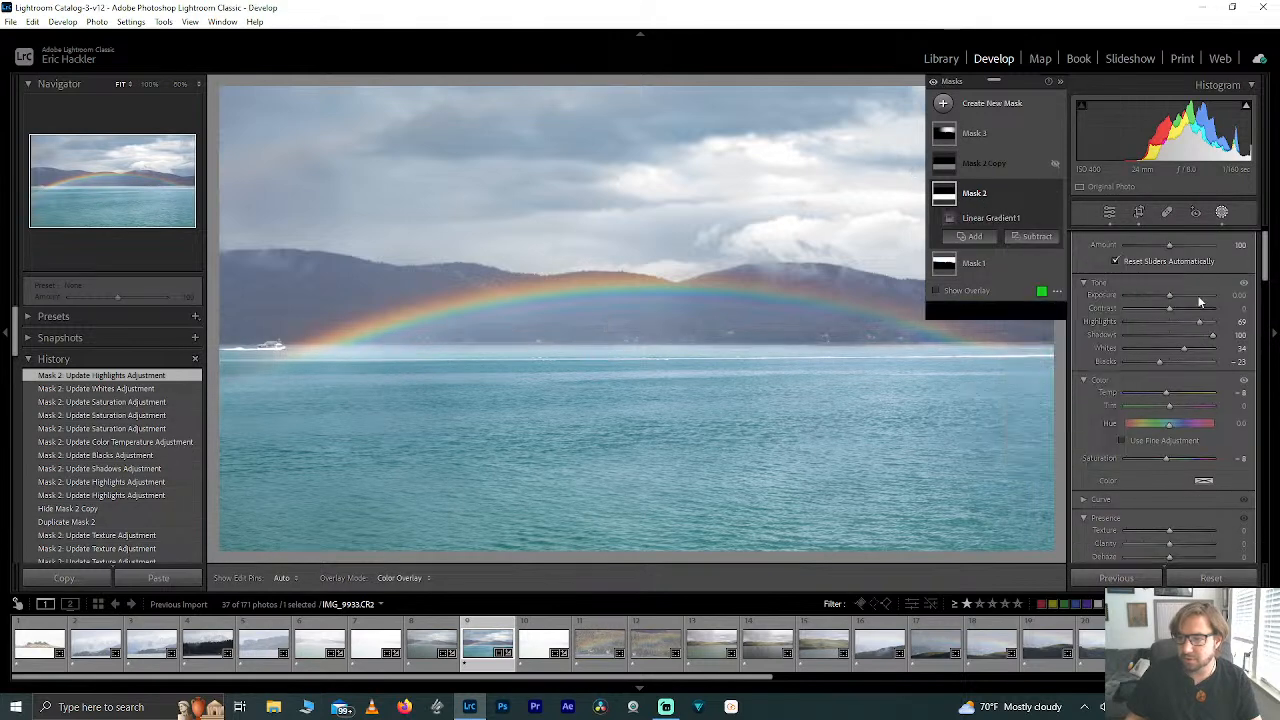
pyautogui.click(1173, 272)
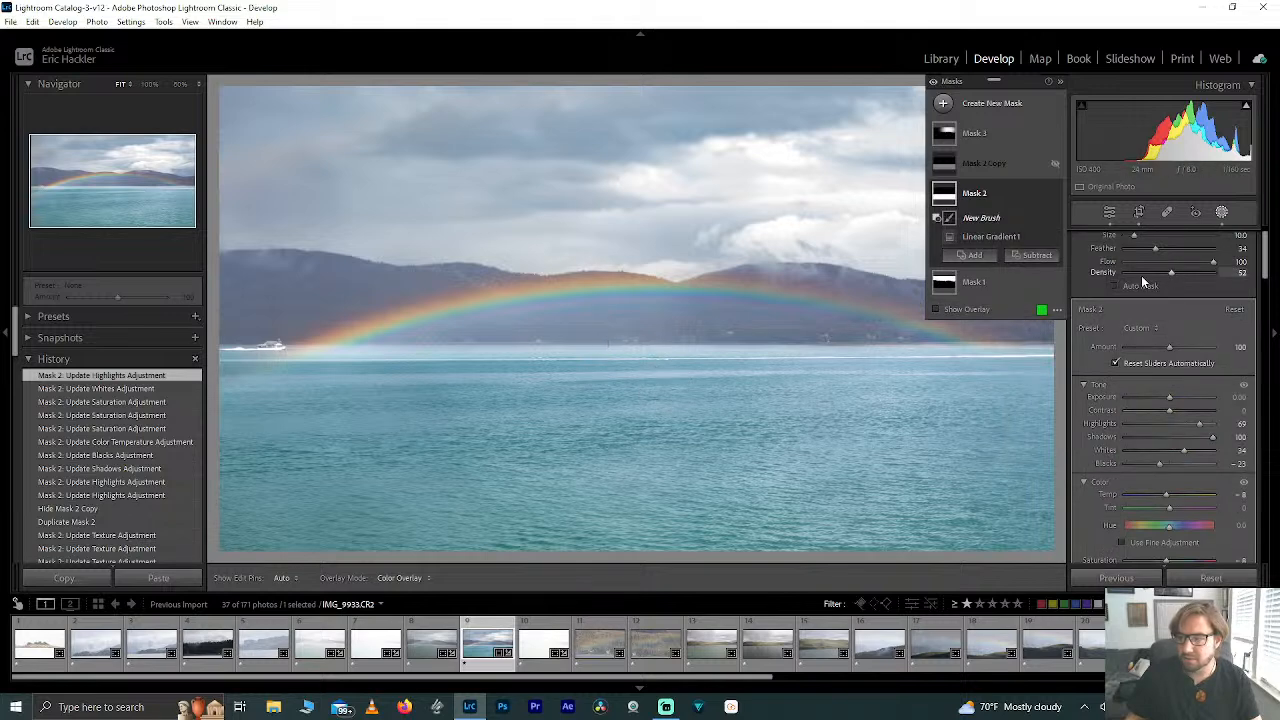
pyautogui.moveTo(1154, 248); pyautogui.dragTo(1222, 248)
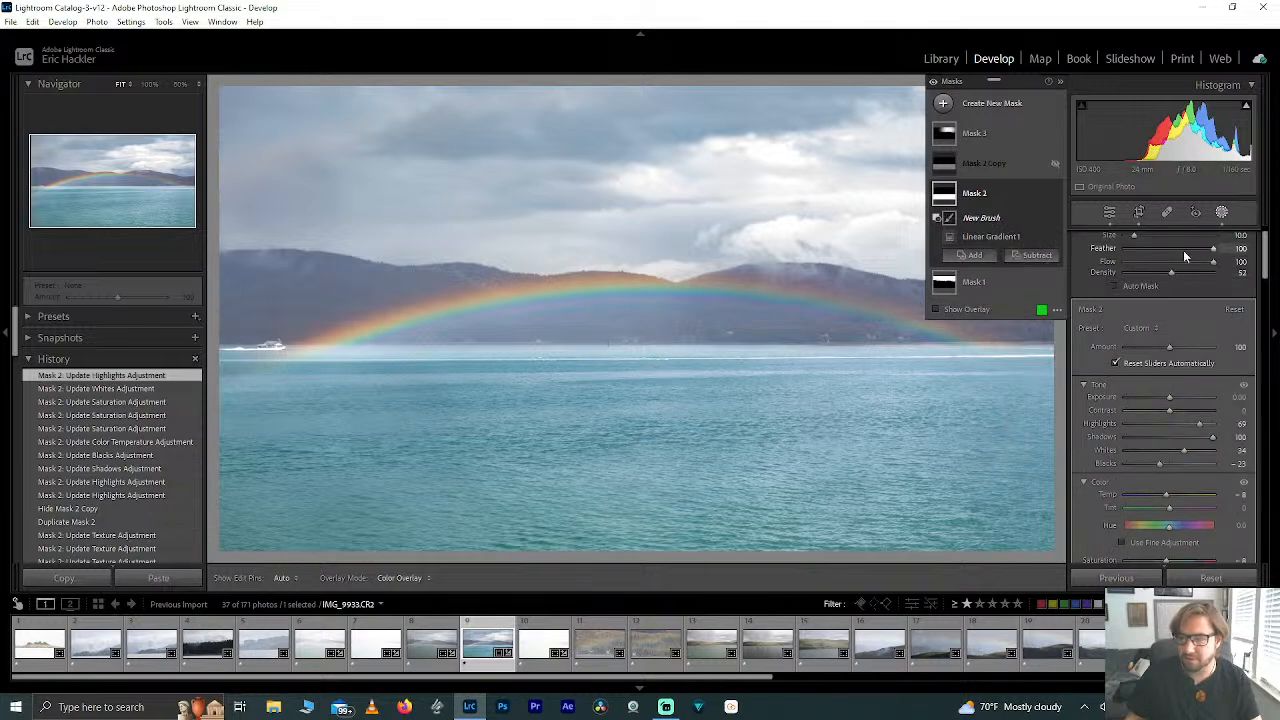
# Step: Brush the mask away in two passes along the far edge of the water, just below the shoreline
pyautogui.click(937, 309)
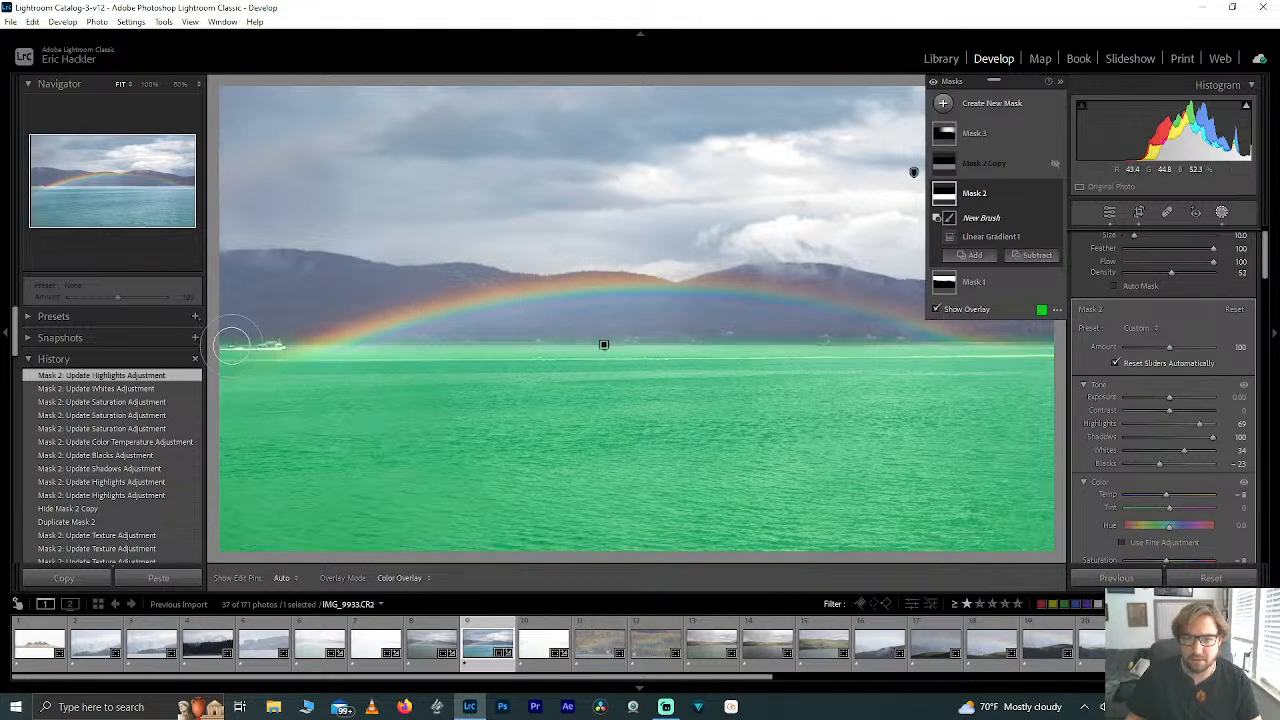
pyautogui.press('h')
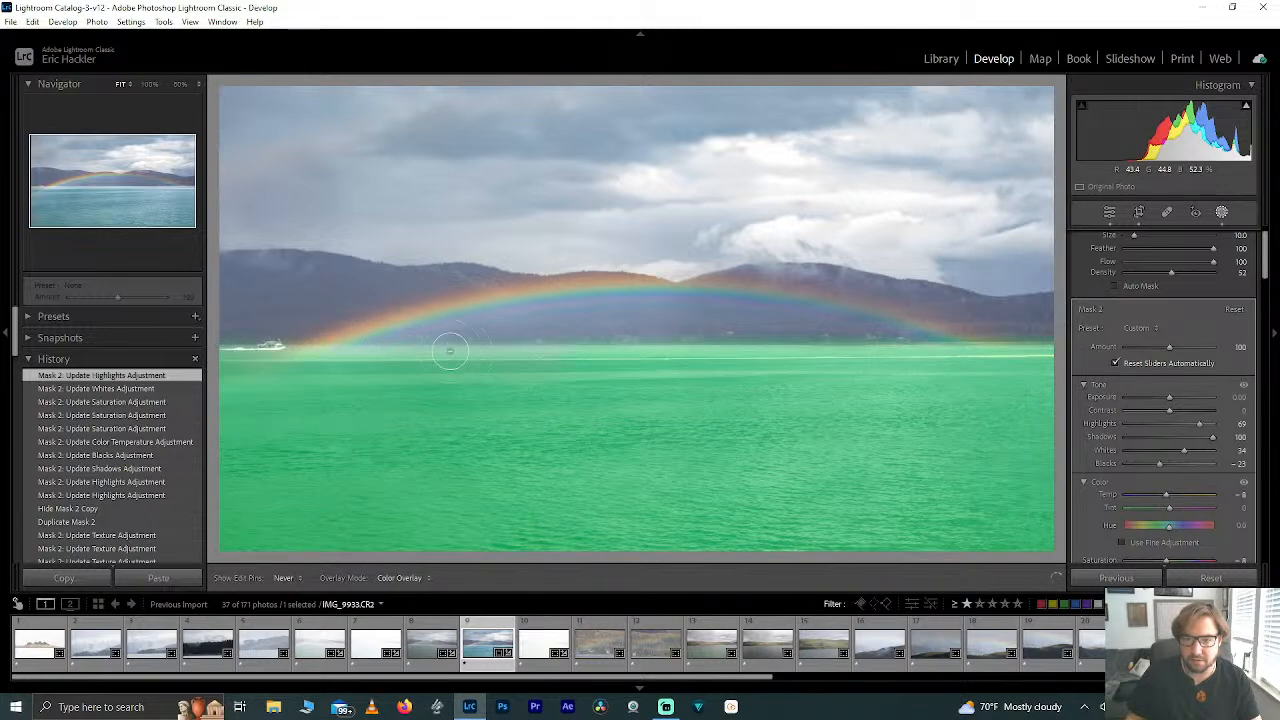
pyautogui.moveTo(361, 344)
pyautogui.mouseDown()
pyautogui.moveTo(197, 359)
pyautogui.moveTo(311, 352)
pyautogui.moveTo(238, 351)
pyautogui.mouseUp()
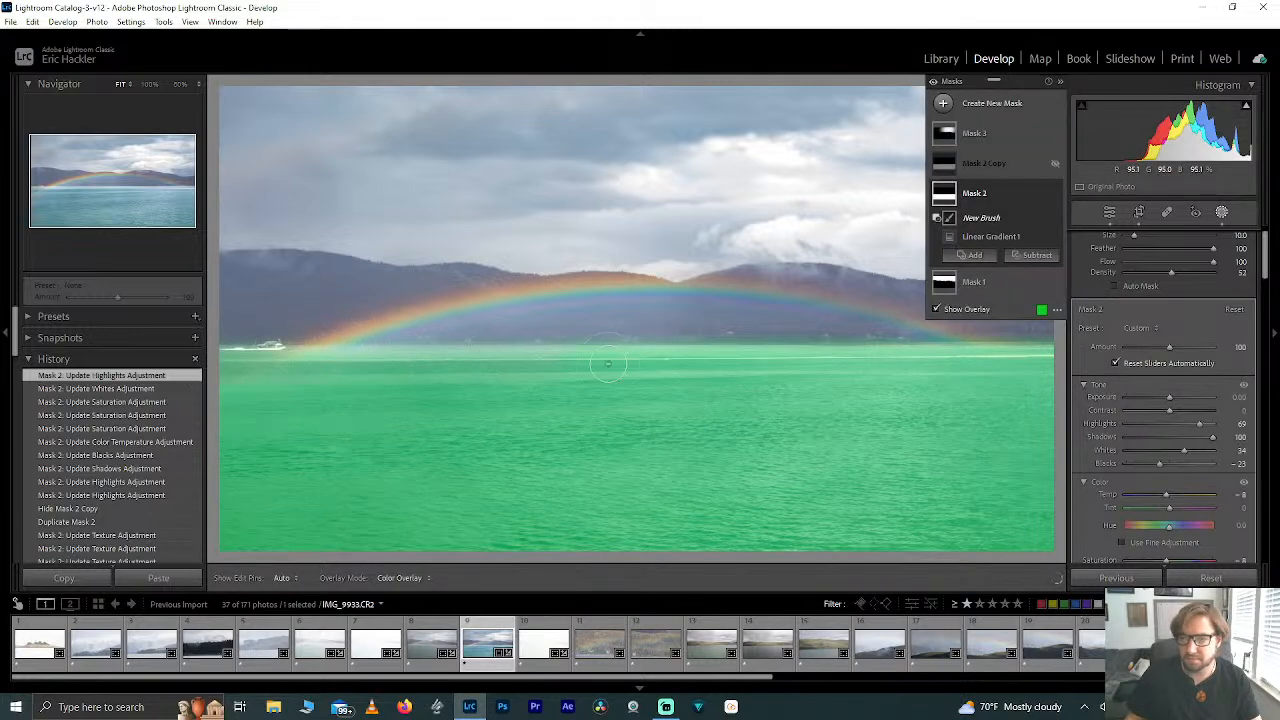
pyautogui.press('o')
pyautogui.press('h')
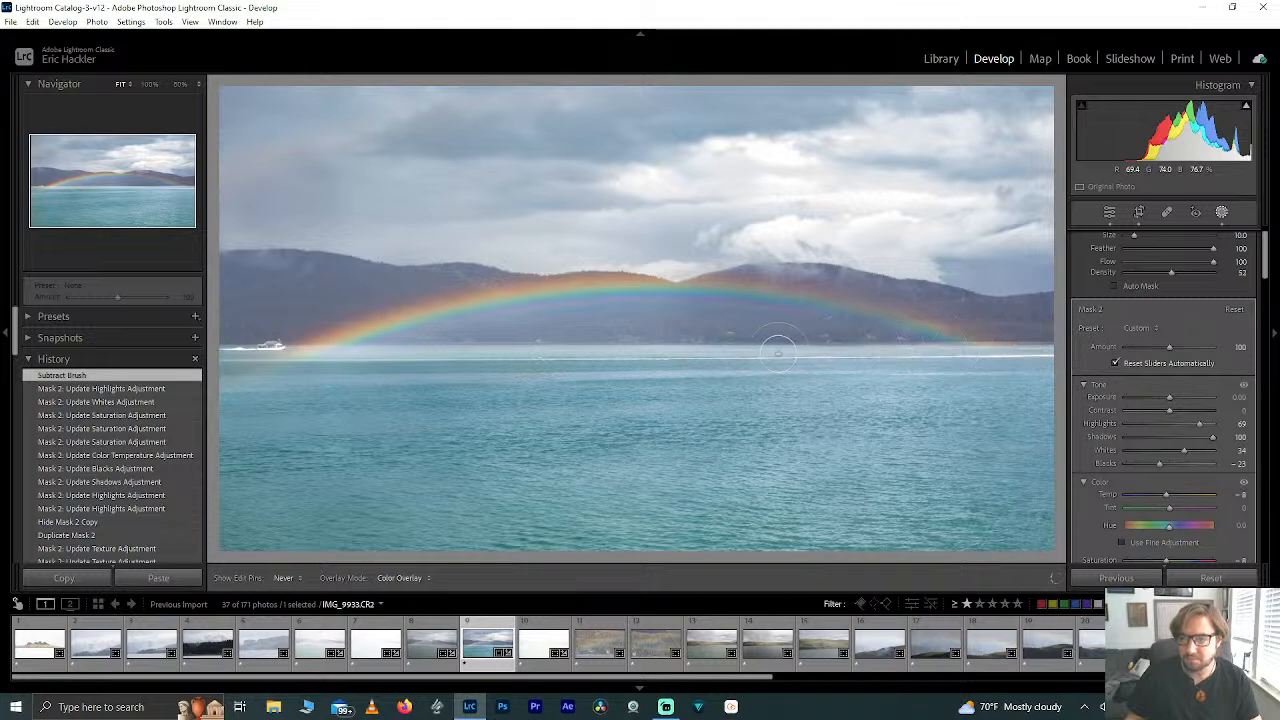
pyautogui.moveTo(283, 345); pyautogui.dragTo(232, 347)
pyautogui.press('h')
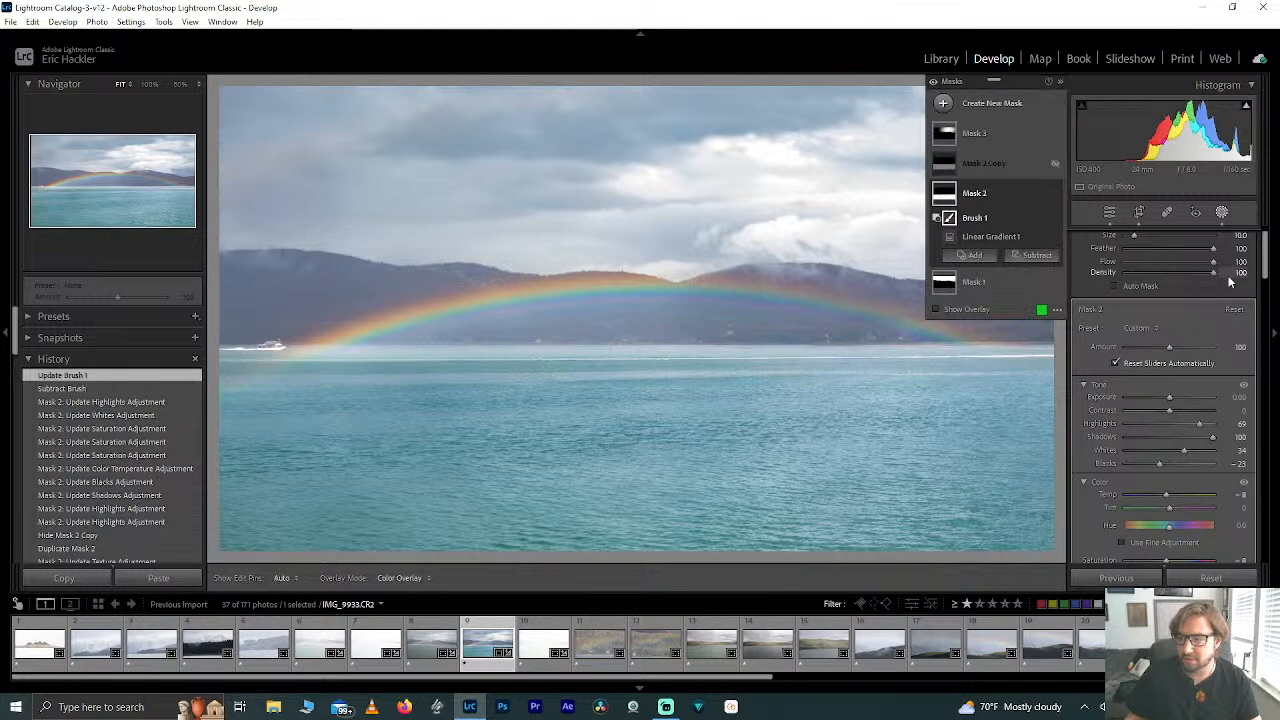
# Step: Try another subtracting stroke along the far edge of the water at Density 100 and undo it
pyautogui.press('h')
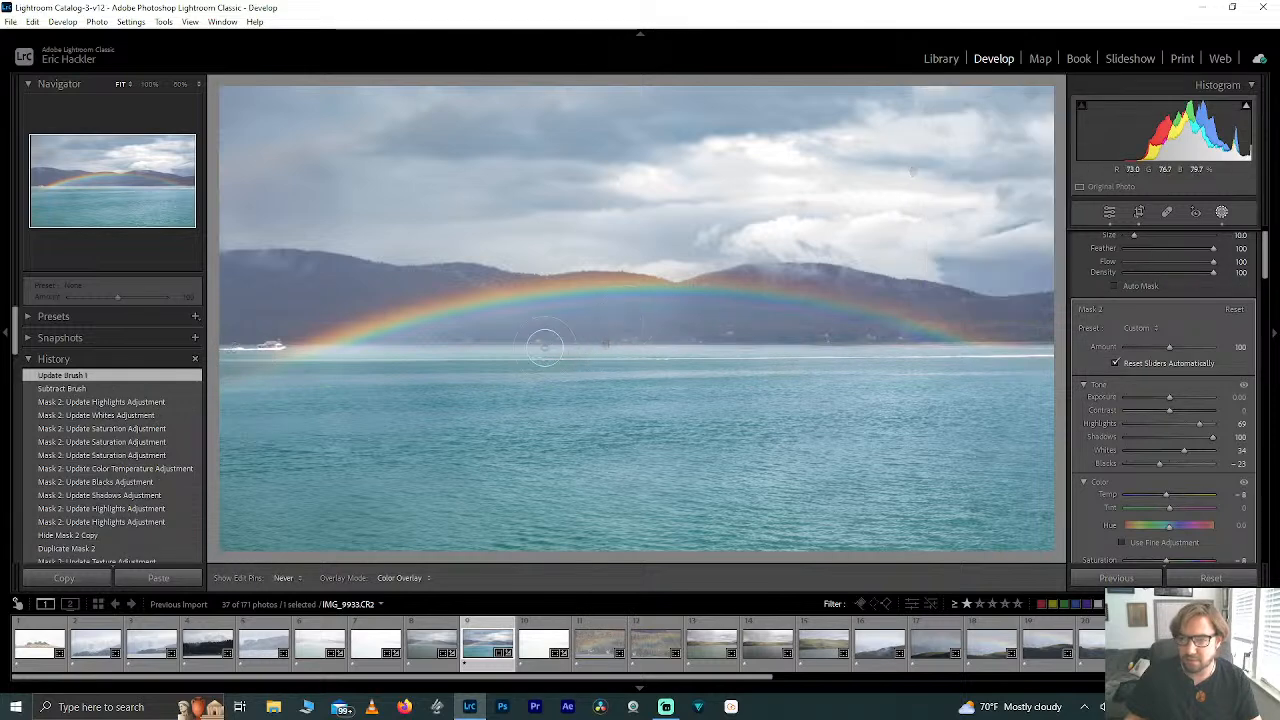
pyautogui.moveTo(268, 350); pyautogui.dragTo(155, 351)
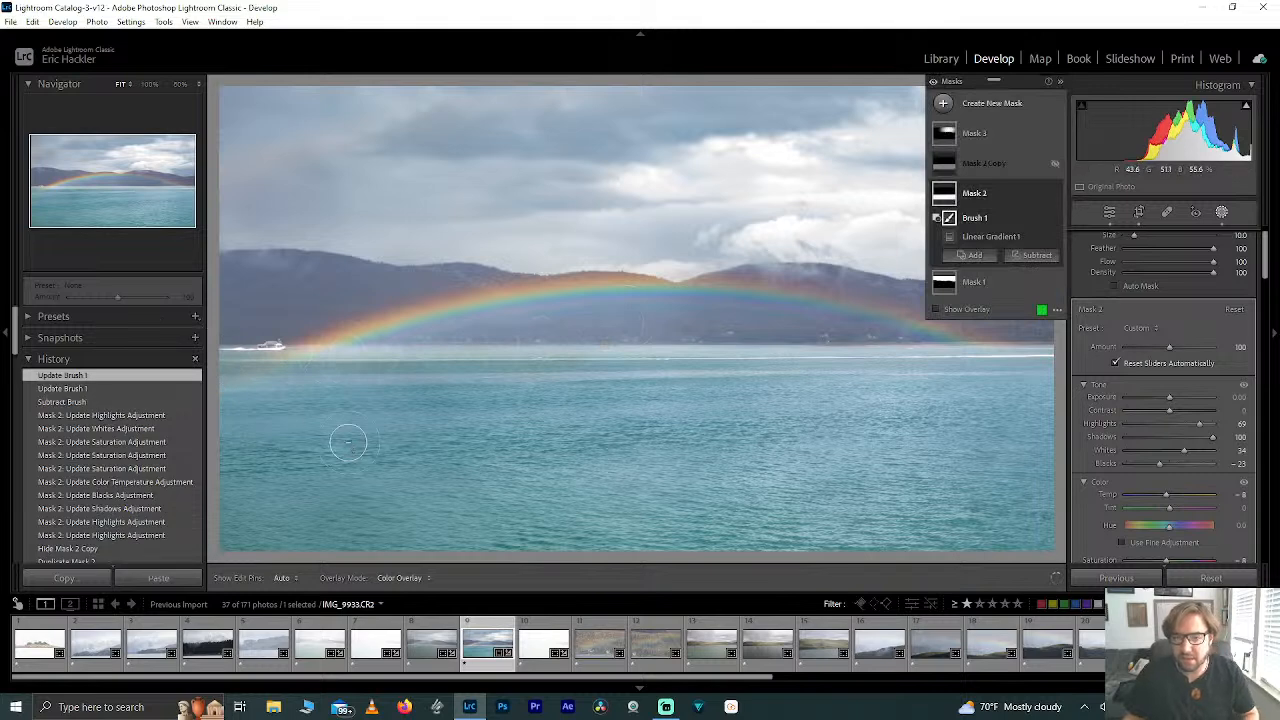
pyautogui.hotkey('ctrl', 'z')
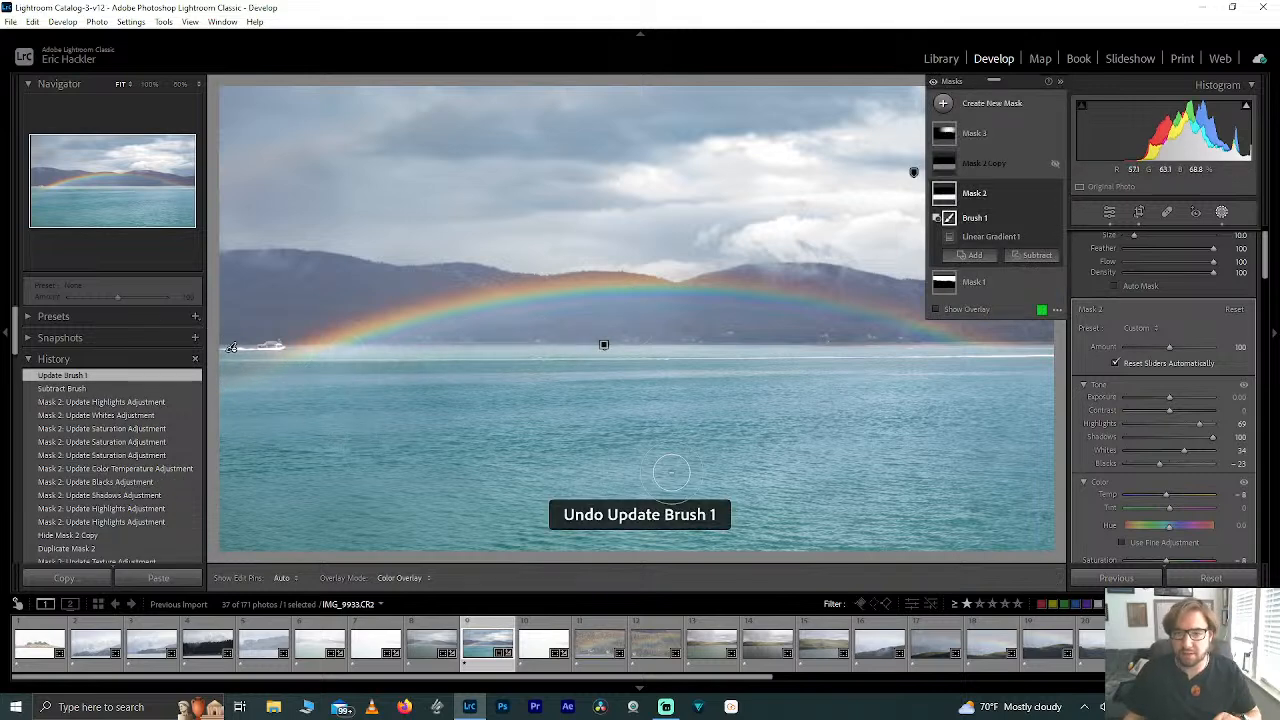
# Step: Show the duplicated water mask and subtract a slanted linear gradient from the left side of the water
pyautogui.click(1055, 163)
pyautogui.click(993, 165)
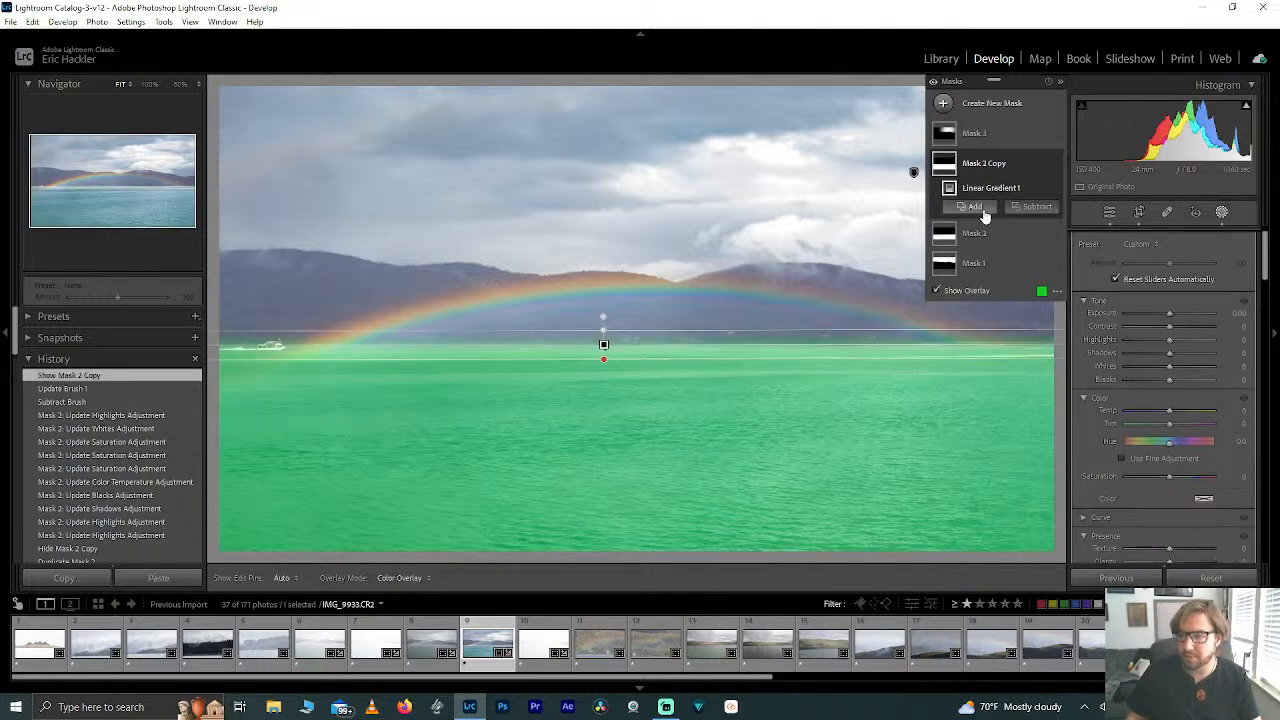
pyautogui.click(1037, 207)
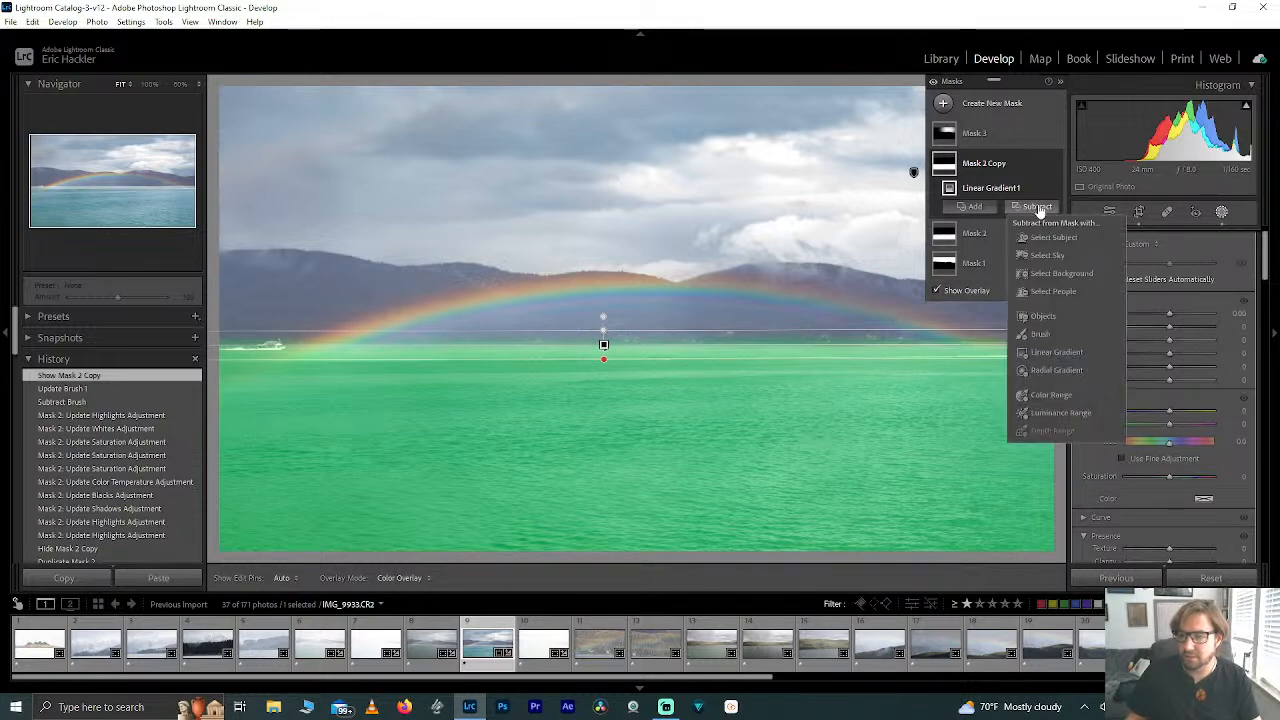
pyautogui.click(1050, 352)
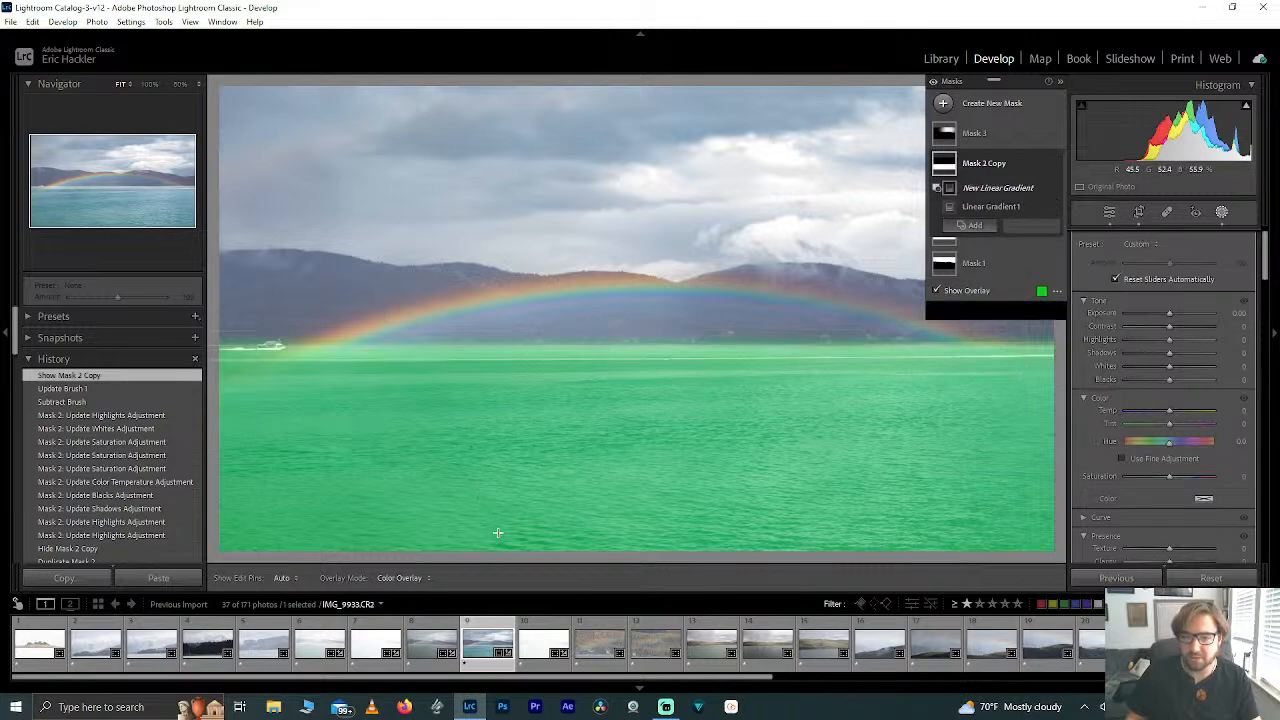
pyautogui.moveTo(495, 531); pyautogui.dragTo(477, 478)
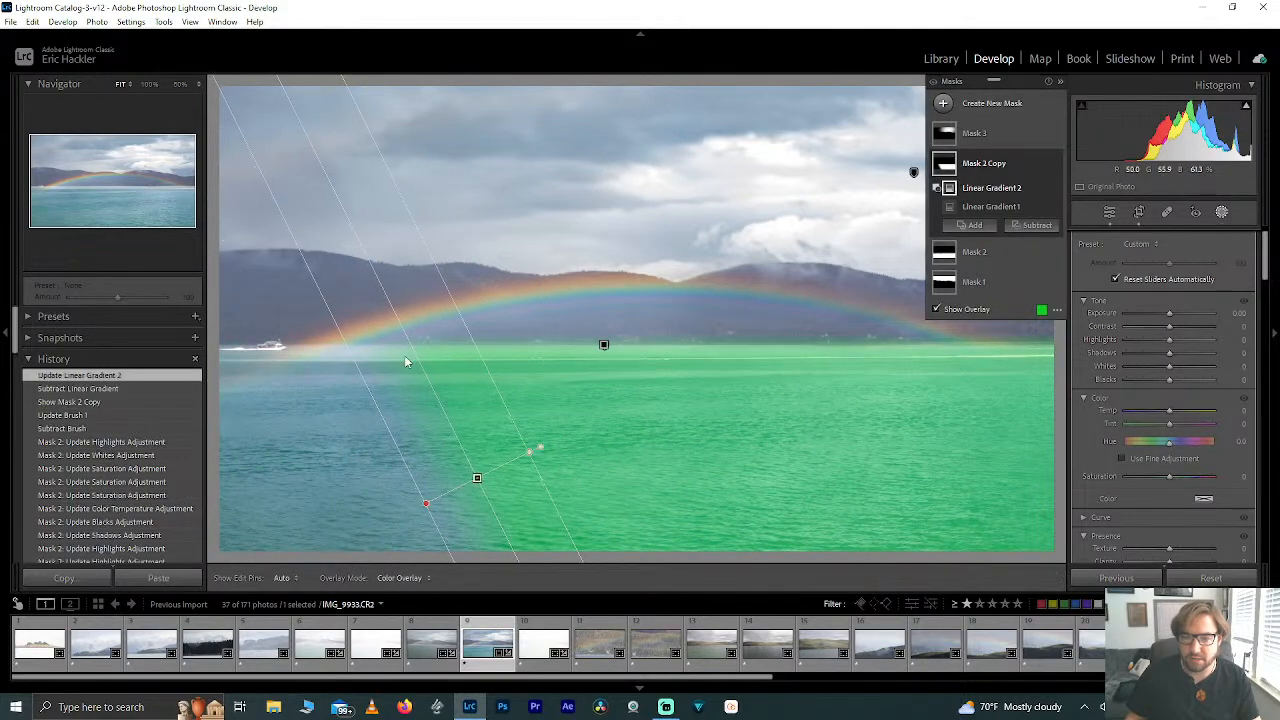
# Step: Tilt the left subtracting gradient slightly steeper and widen its transition across the water
pyautogui.moveTo(415, 349); pyautogui.dragTo(390, 430)
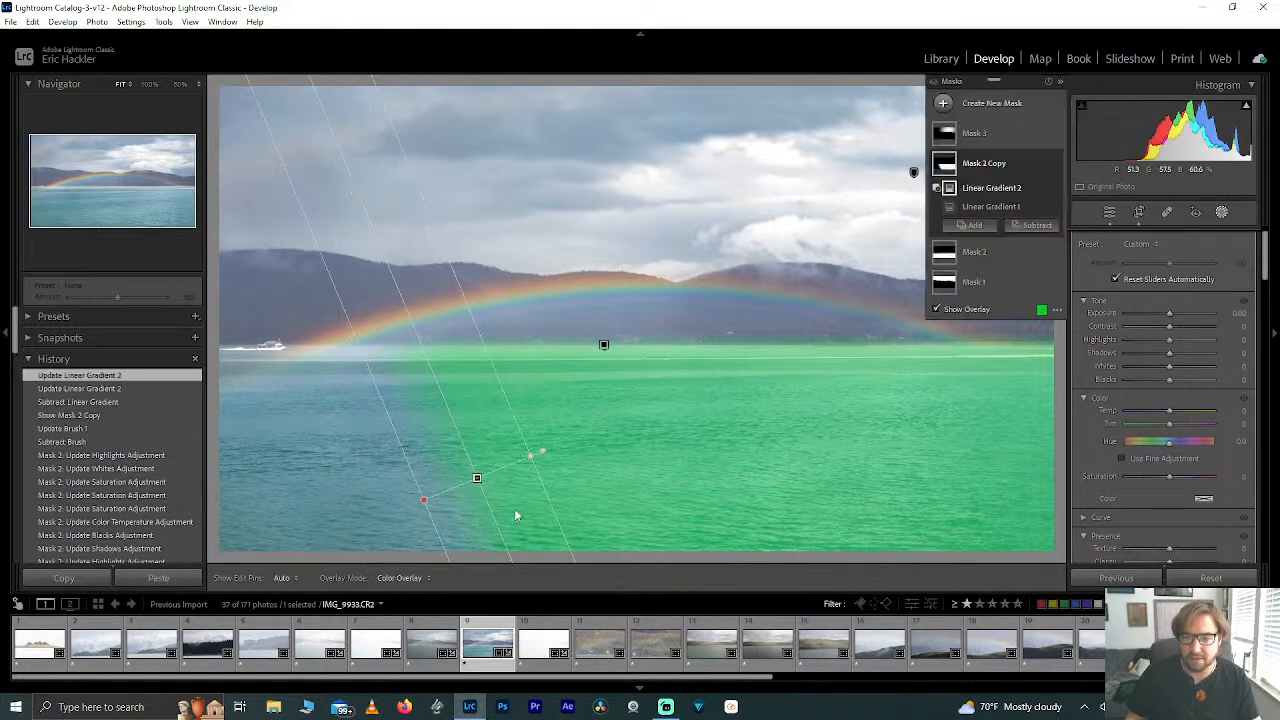
pyautogui.moveTo(477, 478); pyautogui.dragTo(377, 518)
pyautogui.moveTo(446, 492); pyautogui.dragTo(383, 522)
# Step: Subtract a slanted linear gradient from the right side of the water and set the duplicated mask's Texture to 100
pyautogui.click(1034, 225)
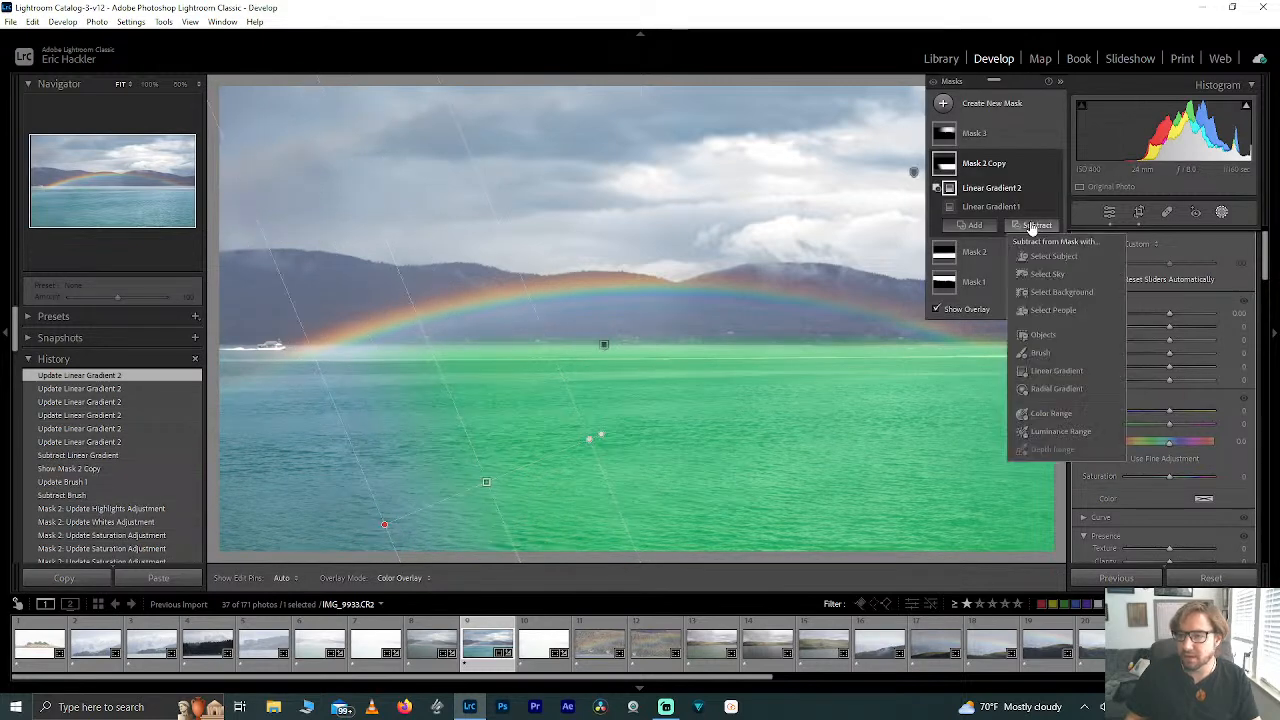
pyautogui.click(1044, 370)
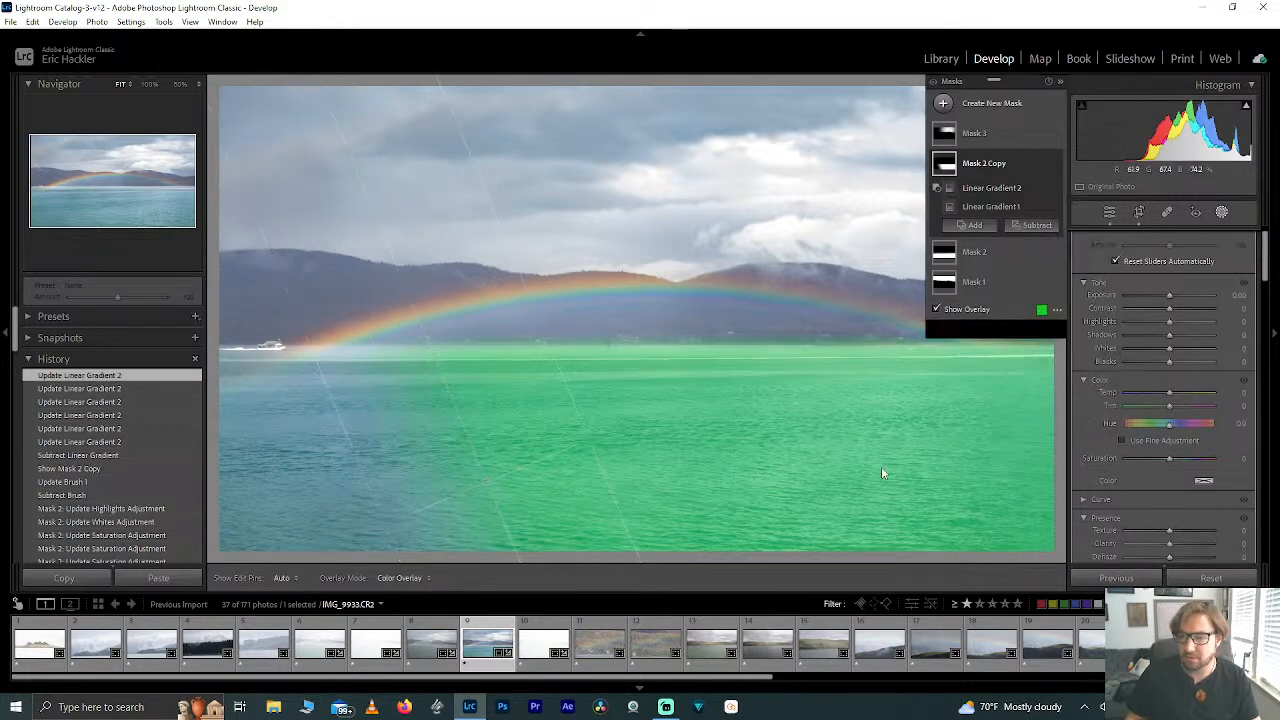
pyautogui.moveTo(864, 503); pyautogui.dragTo(704, 360)
pyautogui.moveTo(704, 361); pyautogui.dragTo(699, 367)
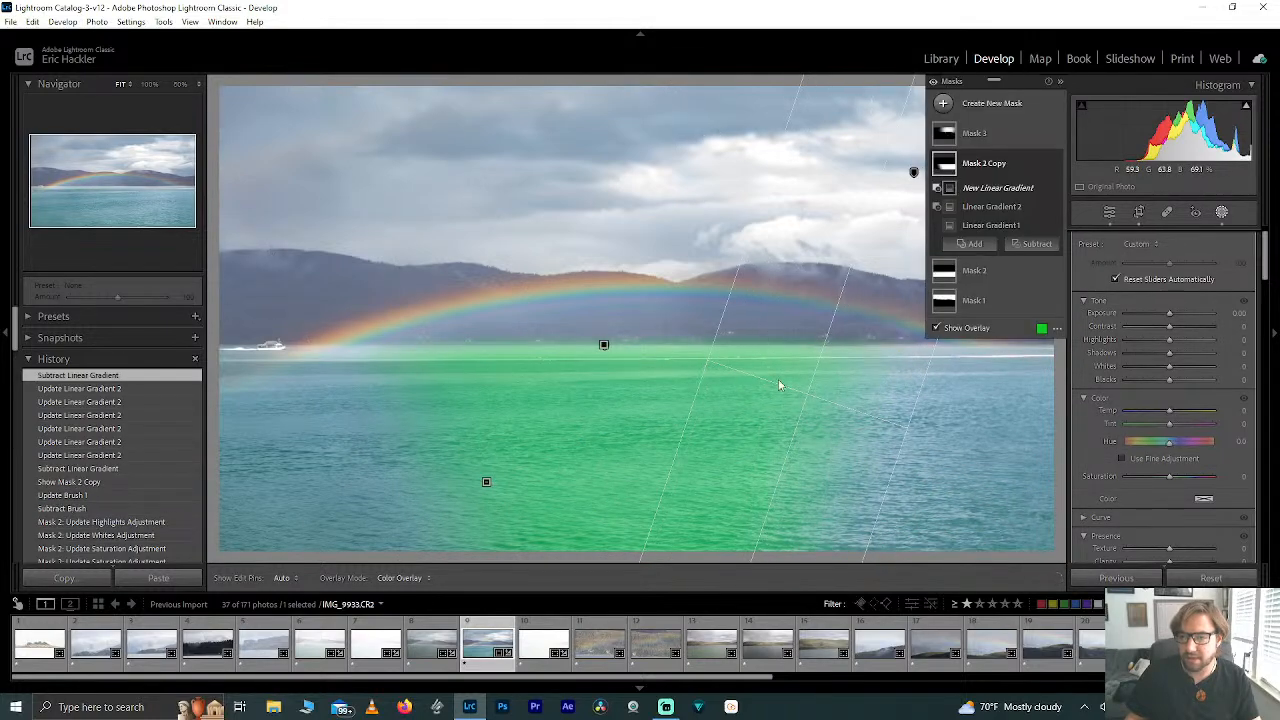
pyautogui.moveTo(806, 392); pyautogui.dragTo(891, 429)
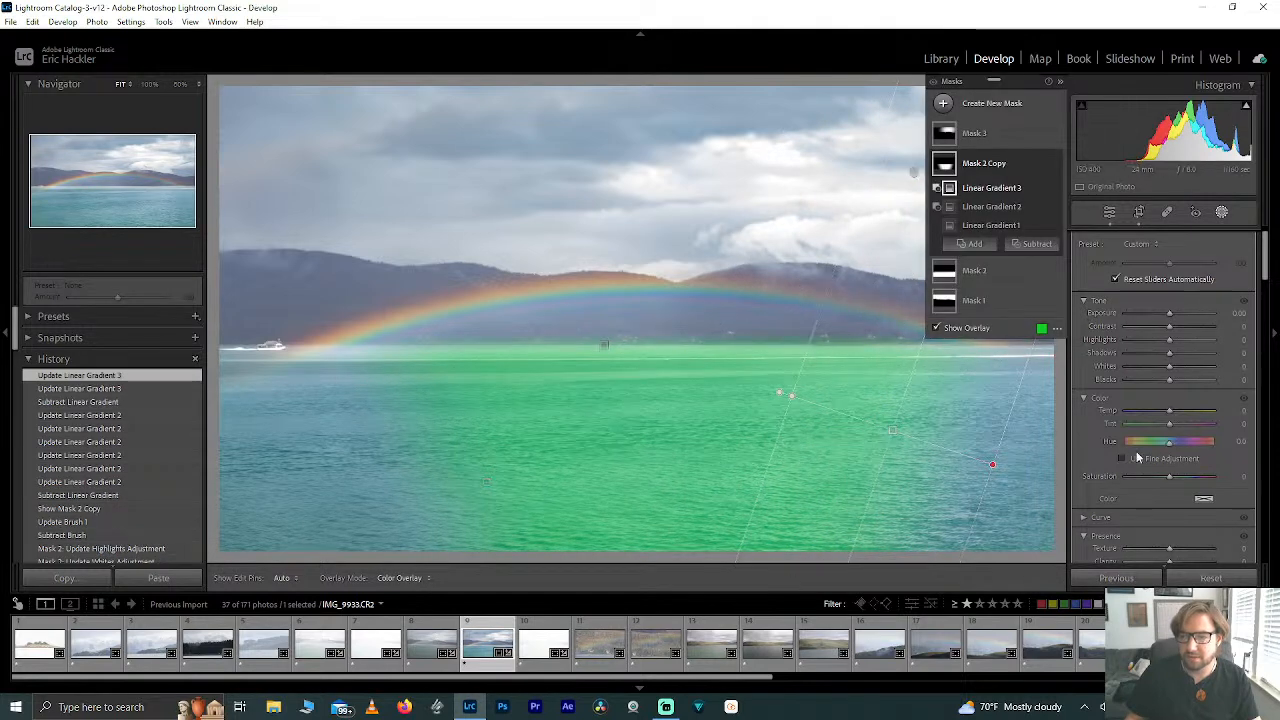
pyautogui.moveTo(1163, 552); pyautogui.dragTo(1213, 549)
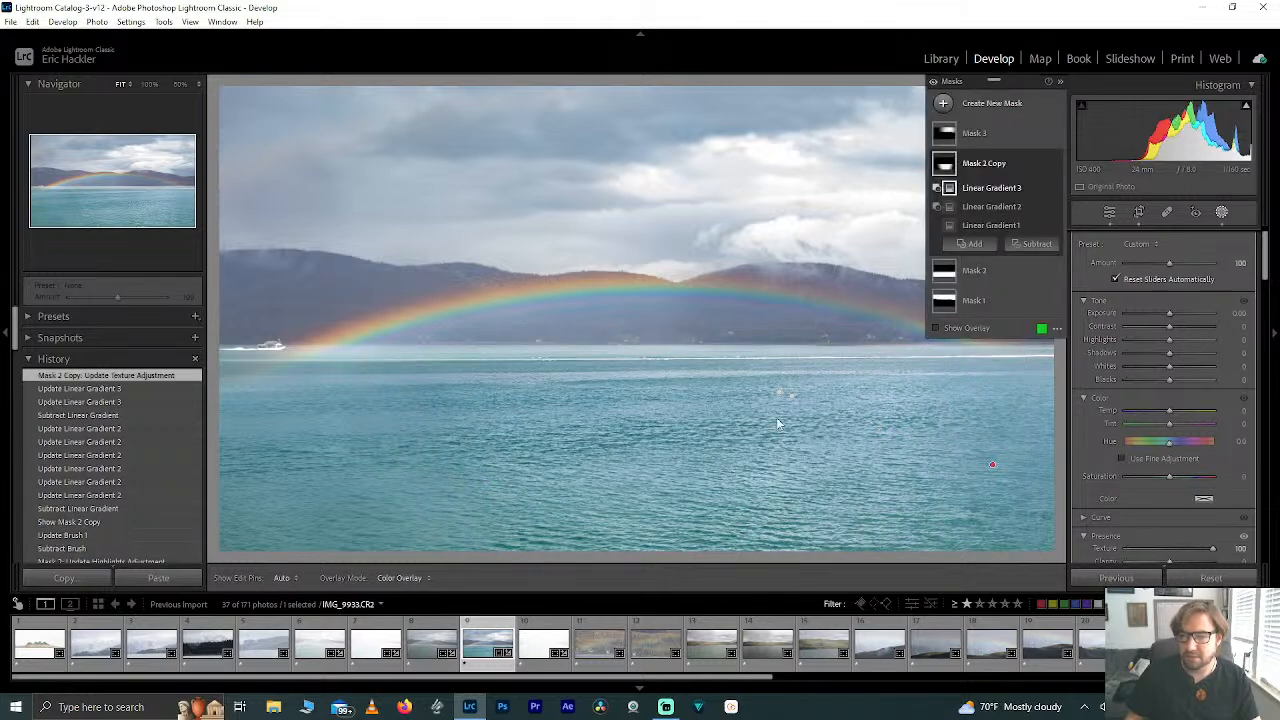
# Step: Widen the left subtracting gradient and move it outward toward the photo's left edge
pyautogui.click(487, 486)
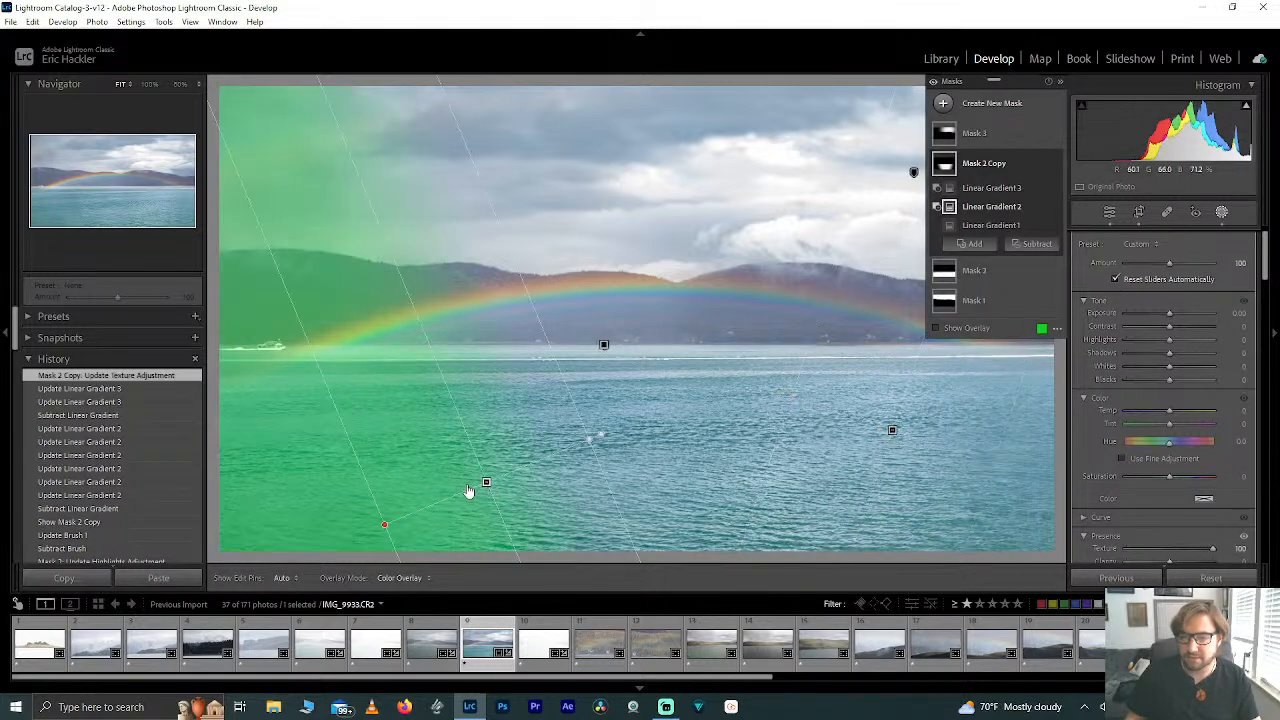
pyautogui.moveTo(486, 484); pyautogui.dragTo(358, 500)
pyautogui.moveTo(458, 460); pyautogui.dragTo(464, 452)
pyautogui.moveTo(521, 440); pyautogui.dragTo(640, 378)
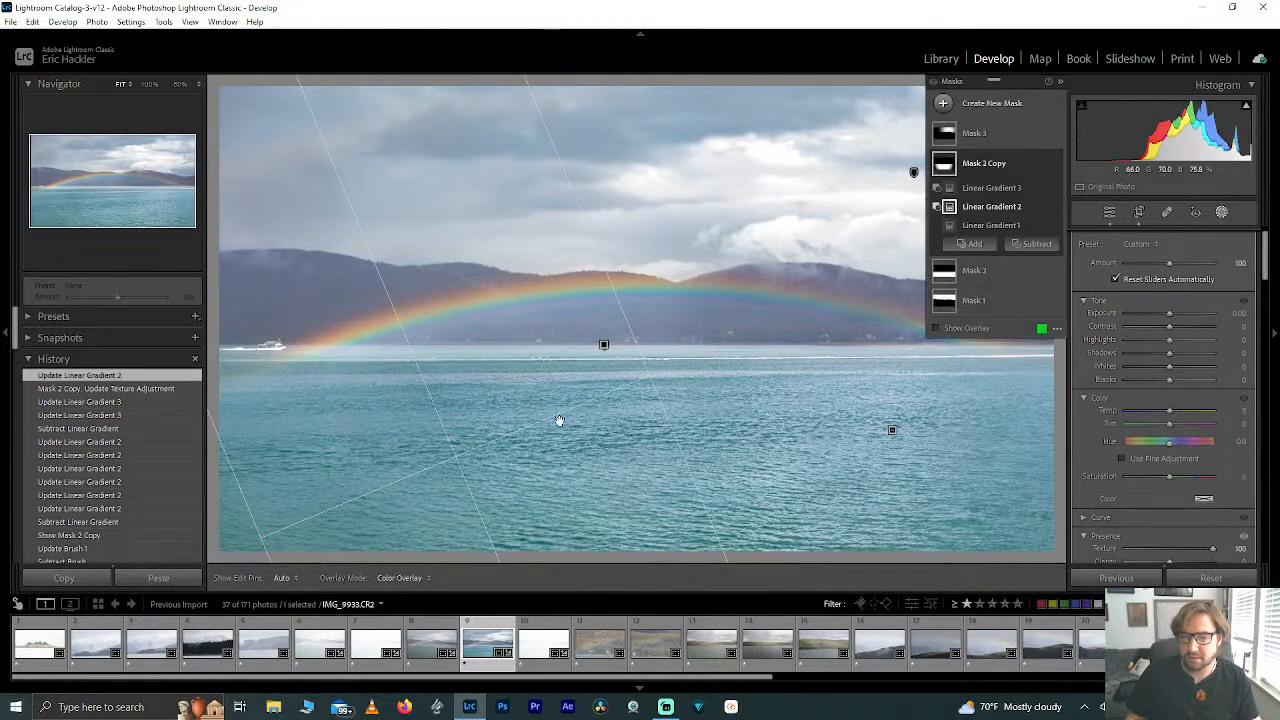
pyautogui.moveTo(452, 453); pyautogui.dragTo(385, 486)
# Step: Widen the right subtracting gradient past the photo's right edge and nudge the left one slightly further outward
pyautogui.click(891, 430)
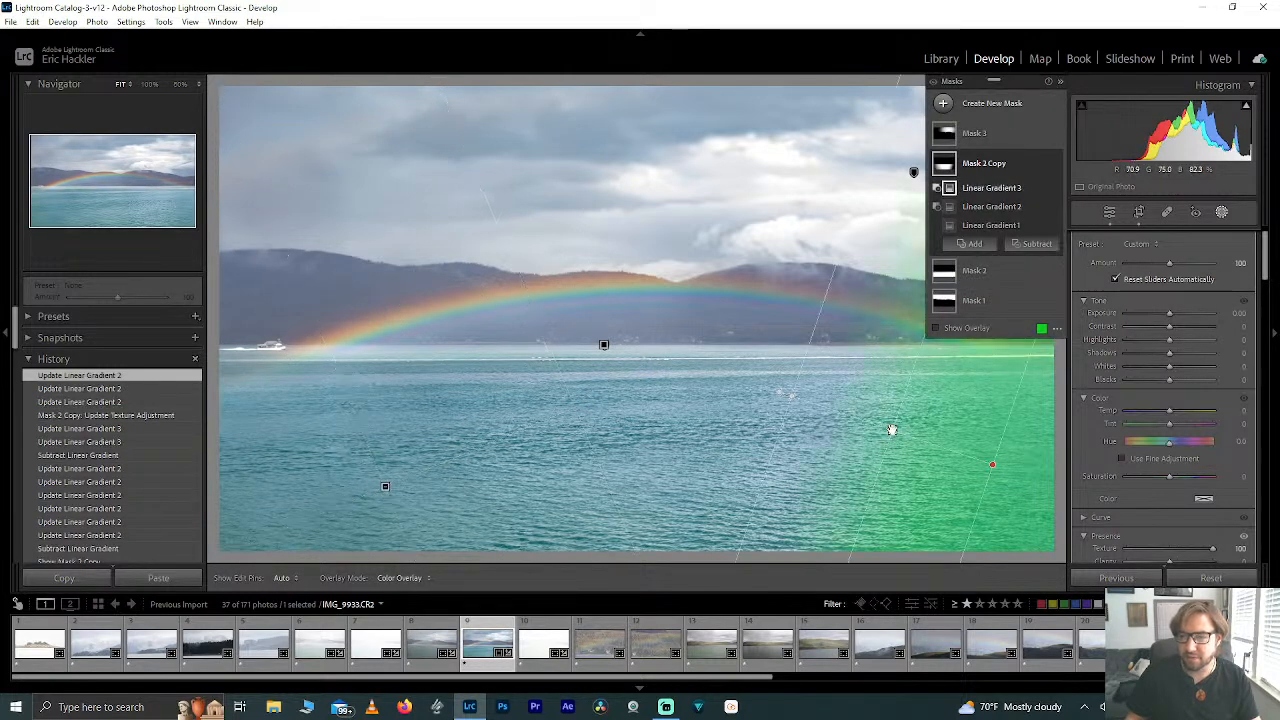
pyautogui.moveTo(991, 465); pyautogui.dragTo(1179, 508)
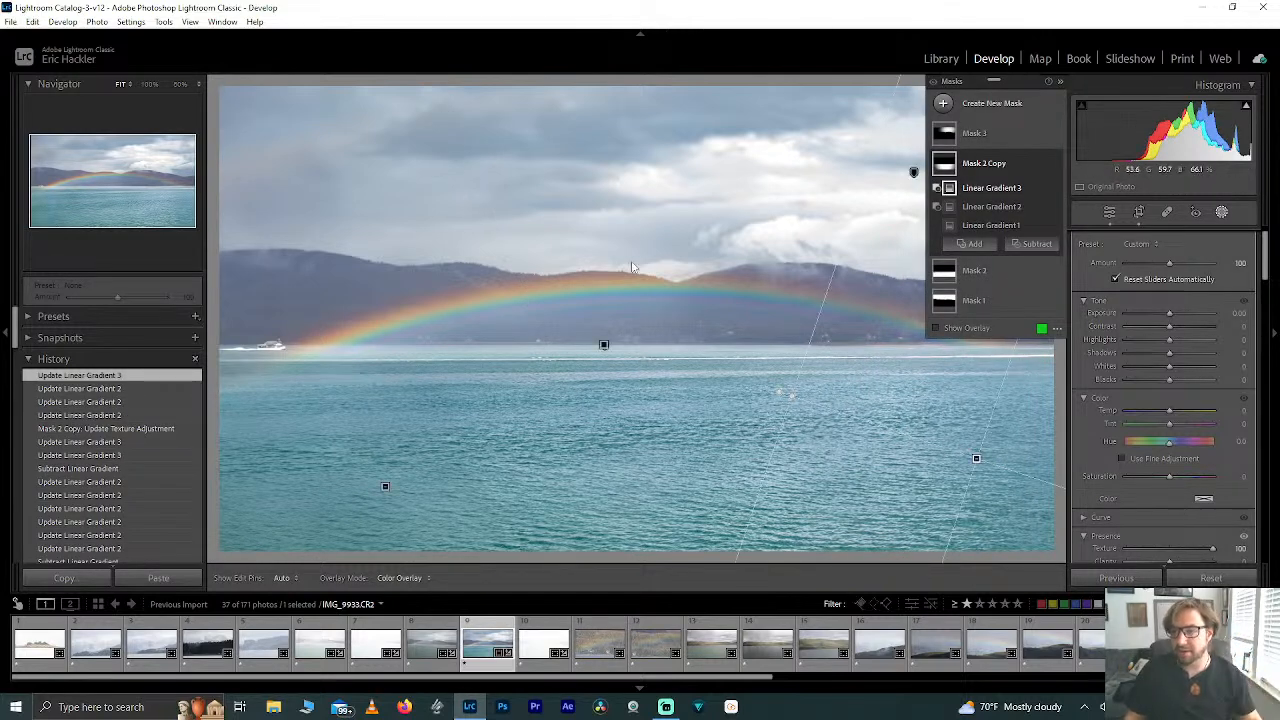
pyautogui.click(385, 490)
pyautogui.moveTo(385, 485)
pyautogui.mouseDown()
pyautogui.moveTo(357, 491)
pyautogui.moveTo(370, 487)
pyautogui.mouseUp()
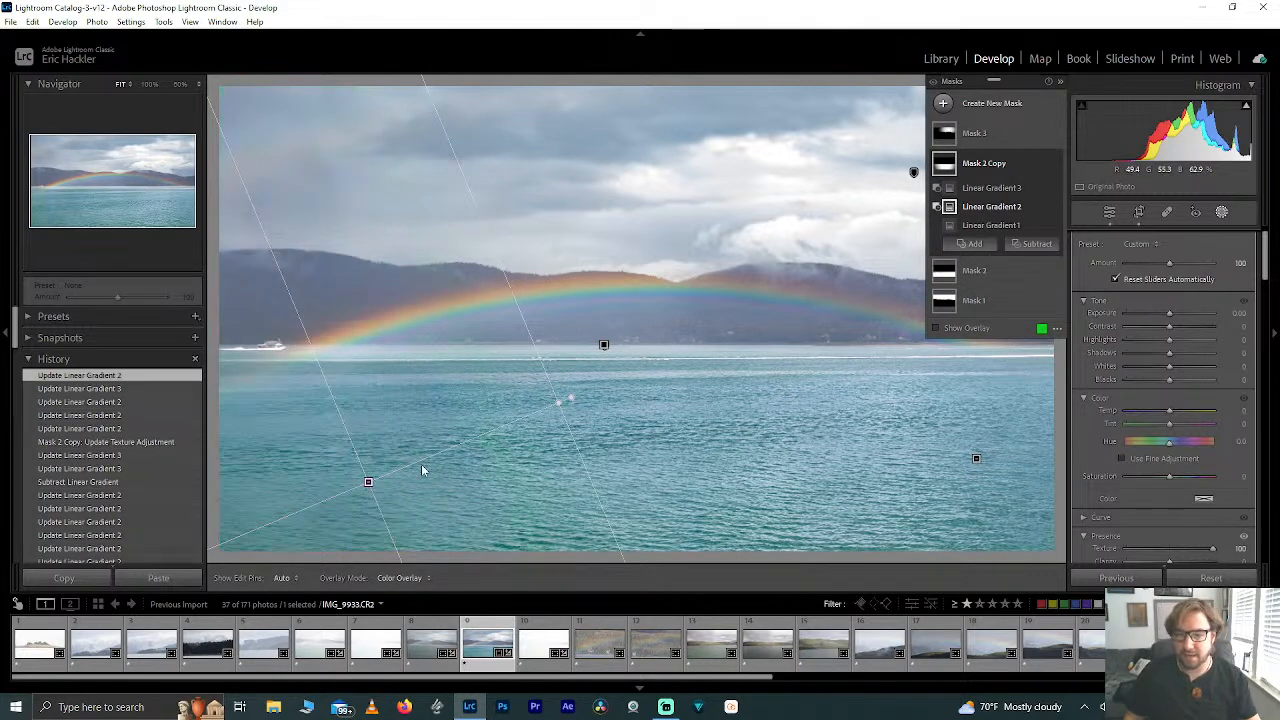
# Step: Move the duplicated mask's left subtracting gradient inward toward the middle of the water
pyautogui.moveTo(366, 480); pyautogui.dragTo(459, 479)
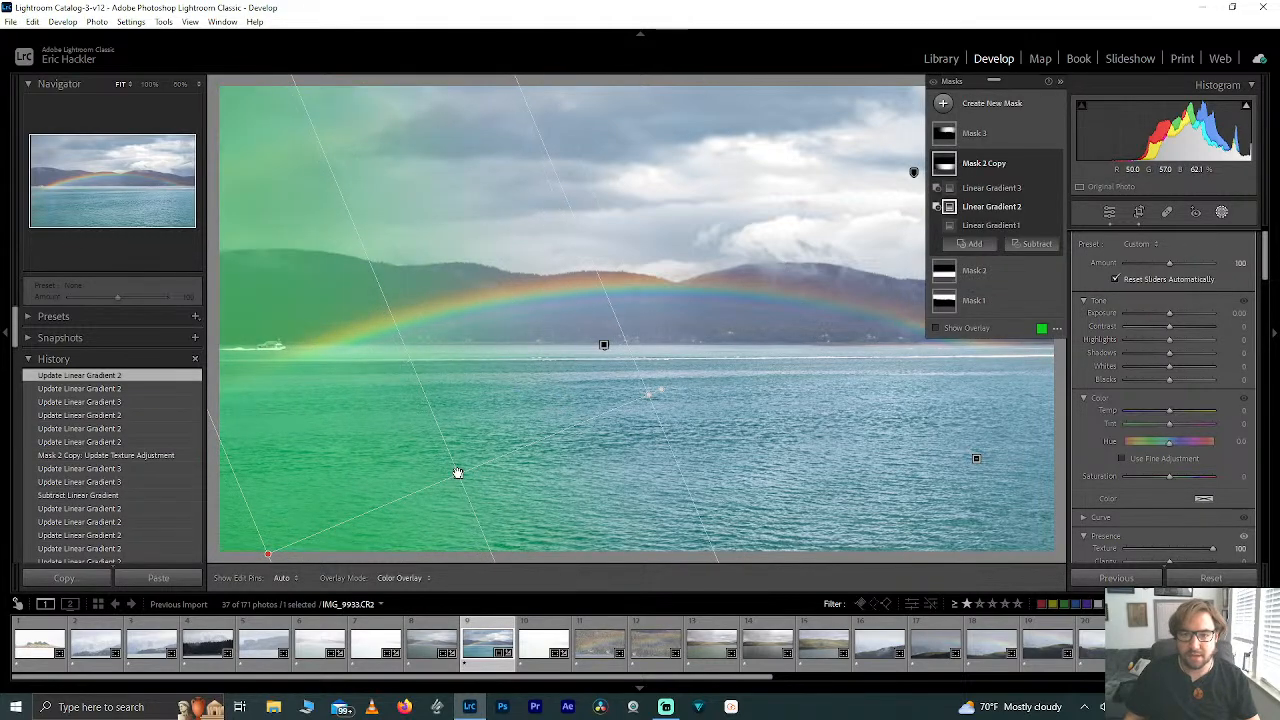
pyautogui.moveTo(1156, 339); pyautogui.dragTo(1210, 341)
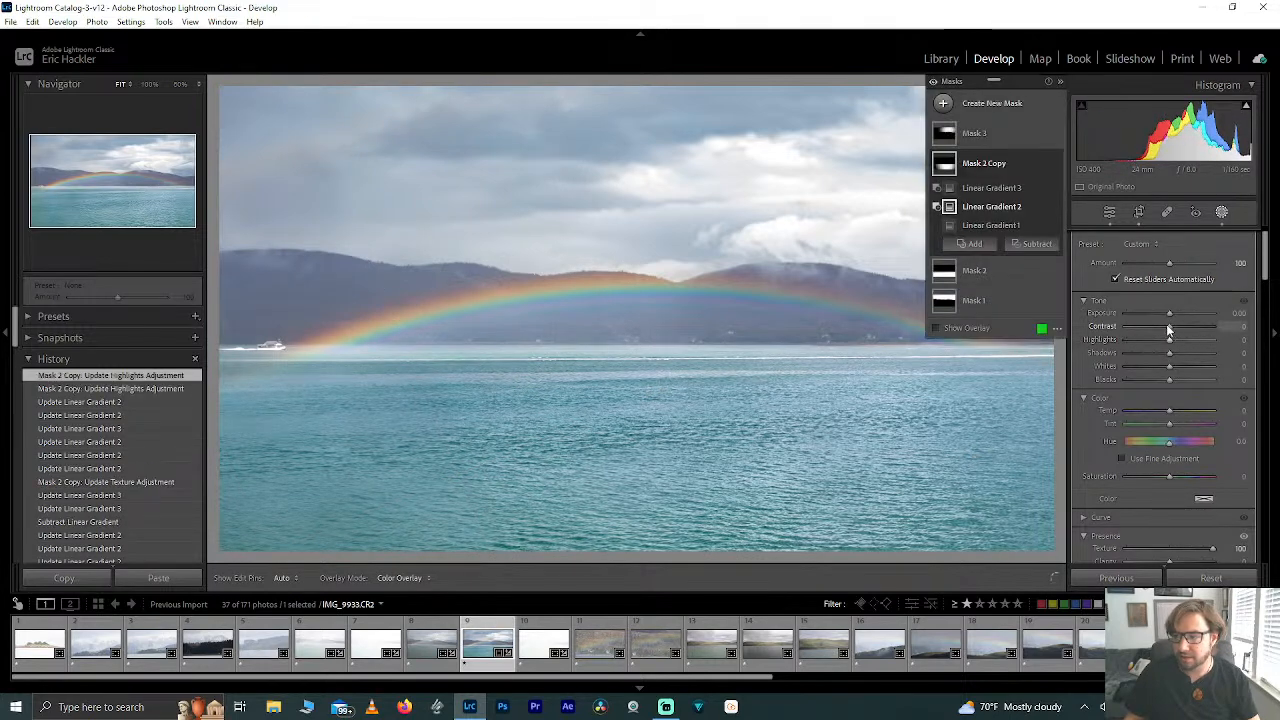
pyautogui.doubleClick(1208, 339)
pyautogui.moveTo(1169, 326); pyautogui.dragTo(1221, 327)
pyautogui.doubleClick(1221, 327)
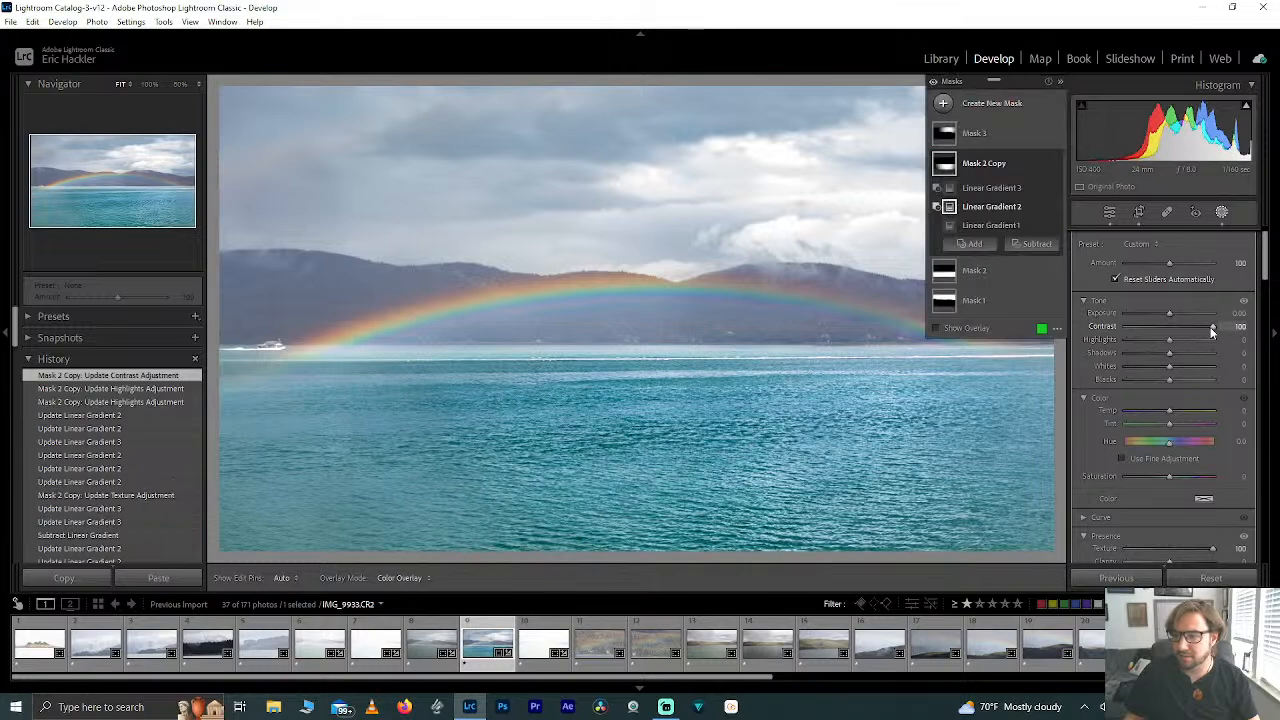
# Step: Set the duplicated water mask's Shadows to 62 and return to the global adjustments
pyautogui.moveTo(1170, 353); pyautogui.dragTo(1198, 352)
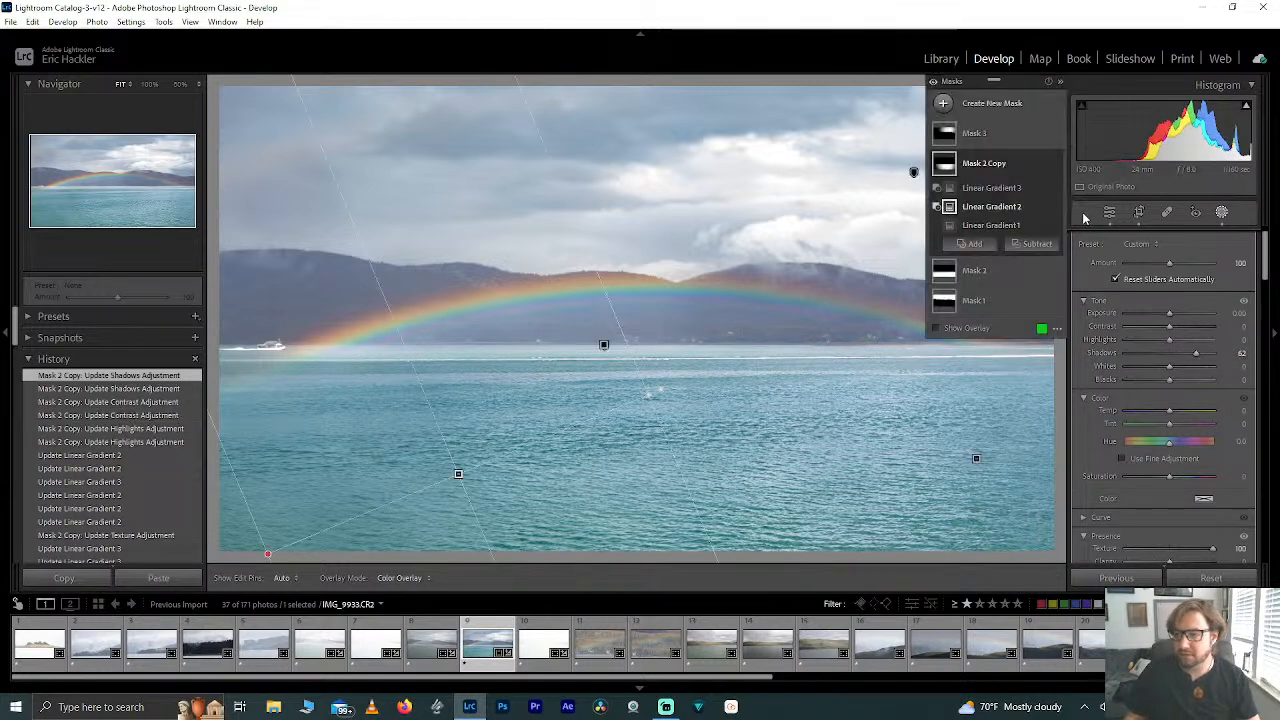
pyautogui.click(1109, 213)
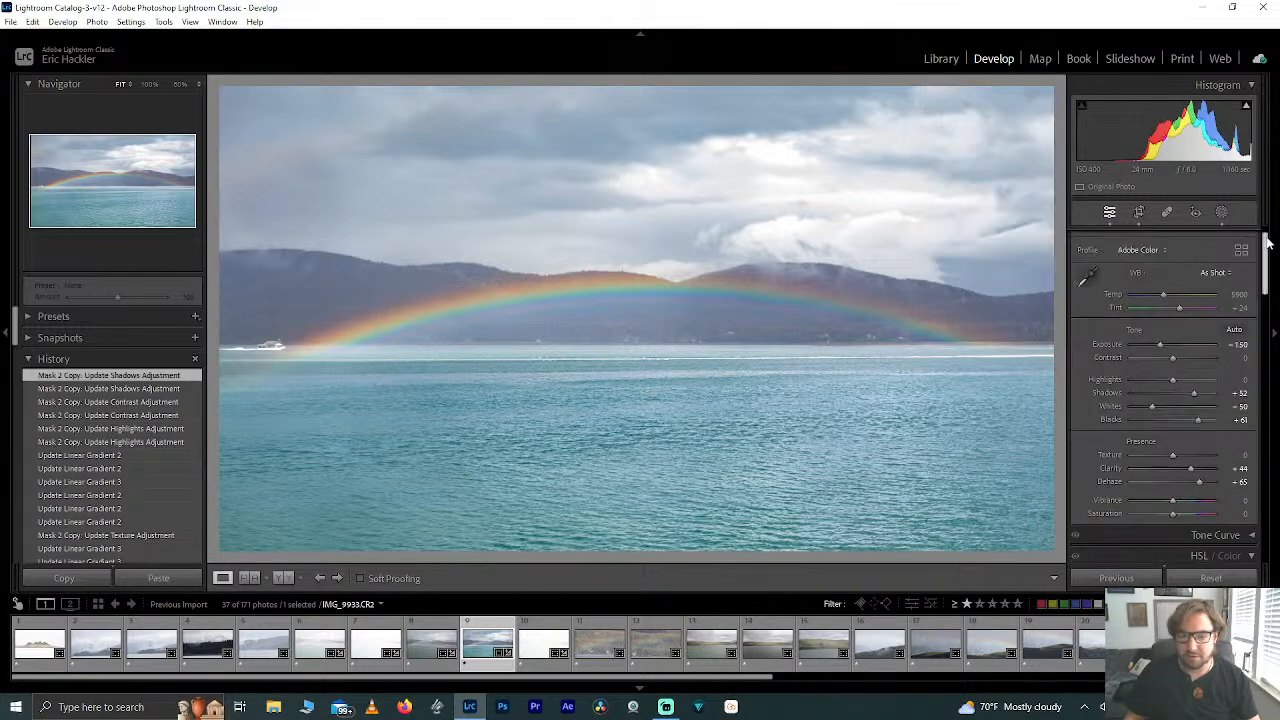
pyautogui.moveTo(1266, 241); pyautogui.dragTo(1259, 290)
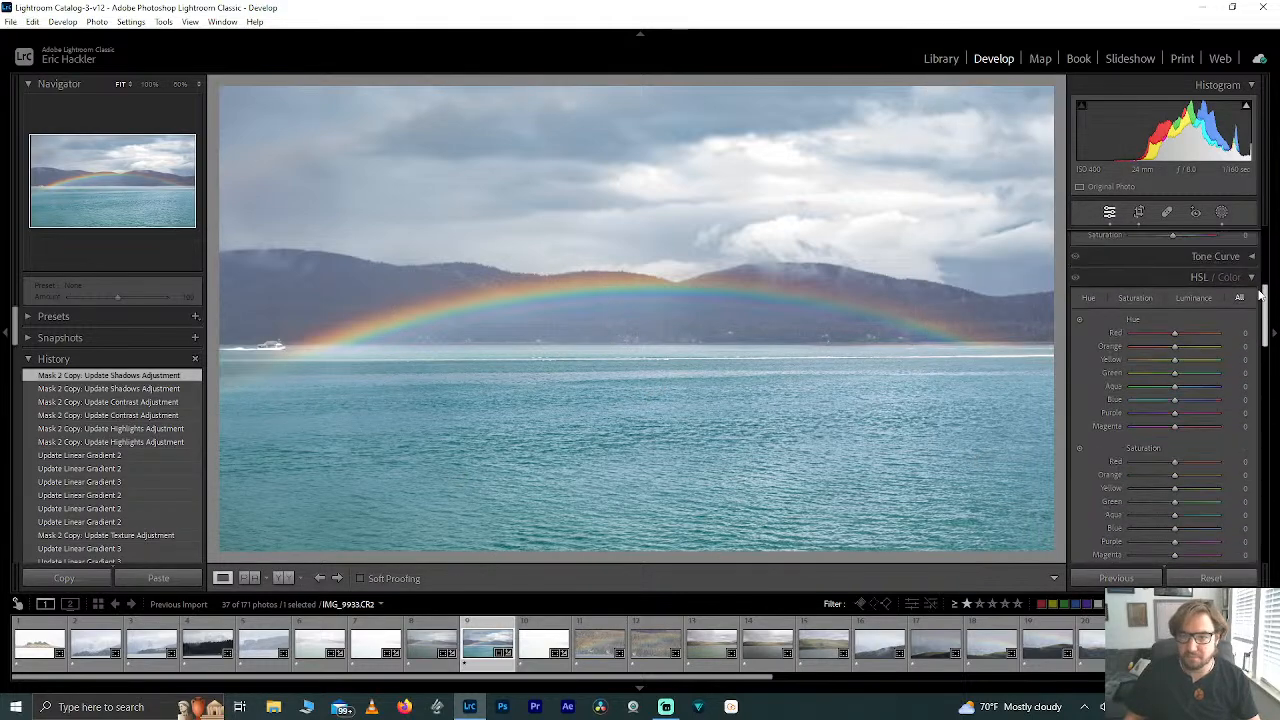
pyautogui.click(606, 303)
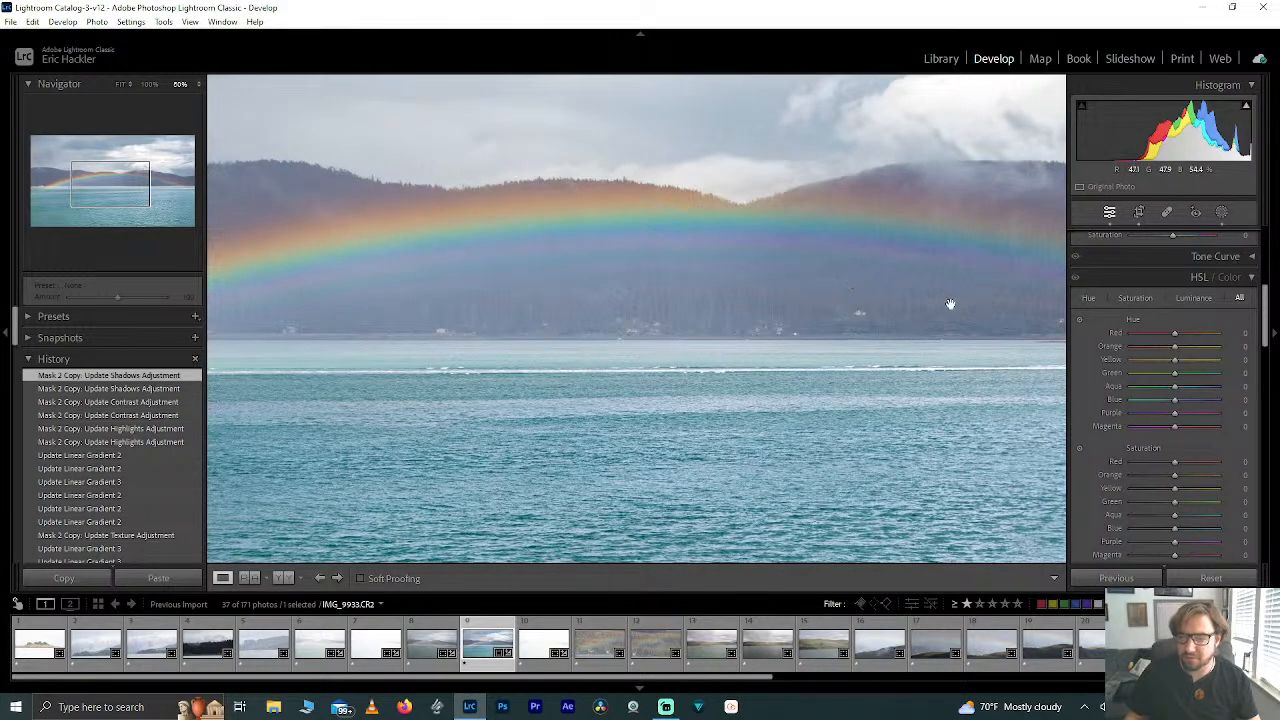
pyautogui.click(564, 295)
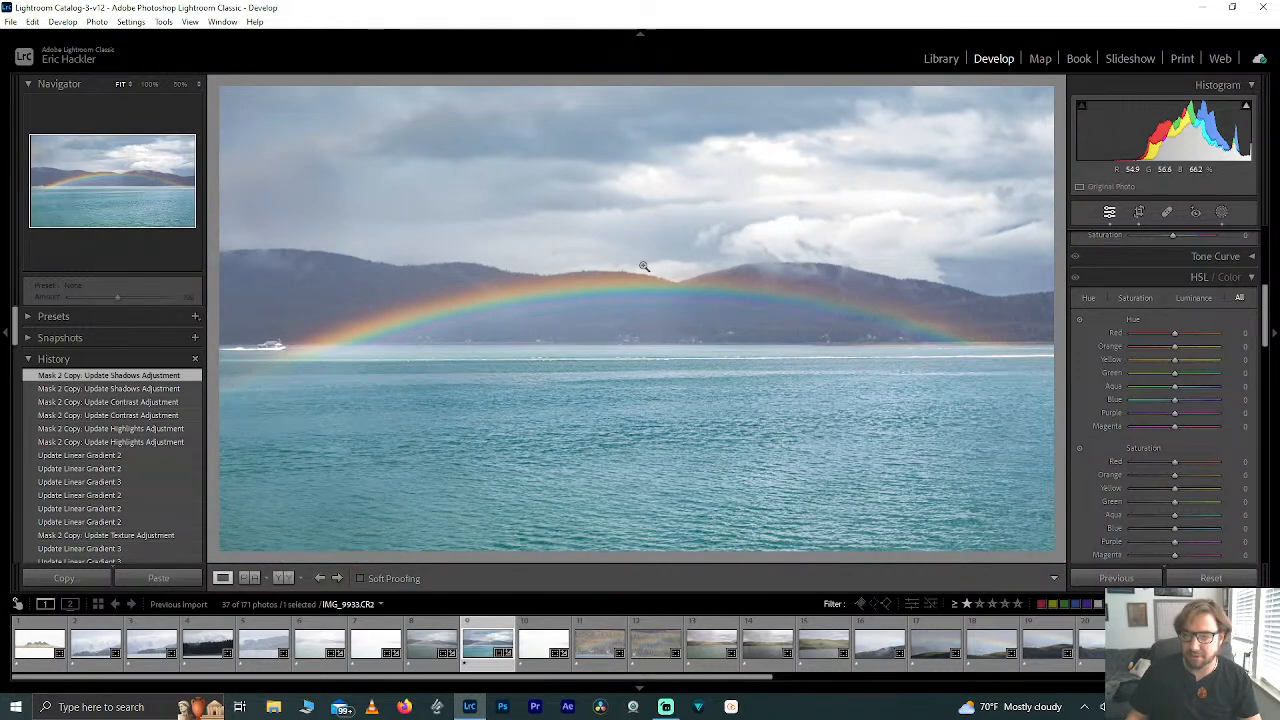
pyautogui.scroll(-3, 1258, 323)
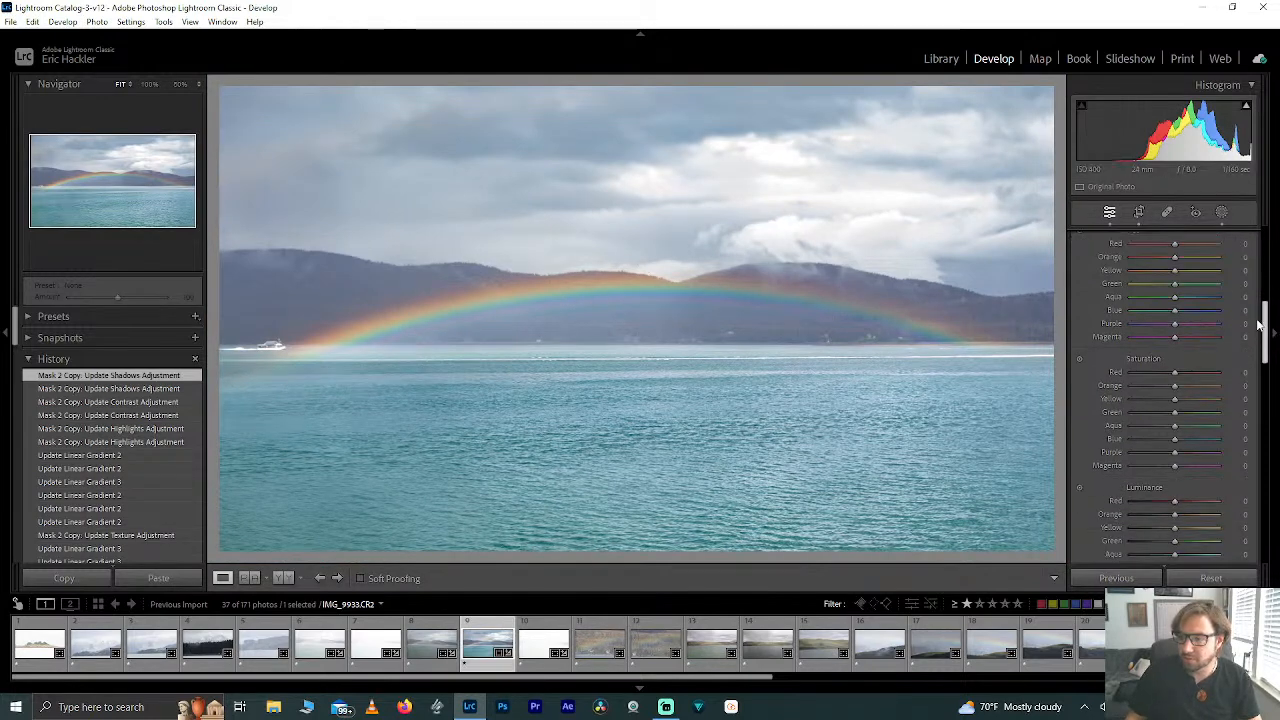
pyautogui.moveTo(1174, 453); pyautogui.dragTo(1203, 452)
pyautogui.doubleClick(1203, 452)
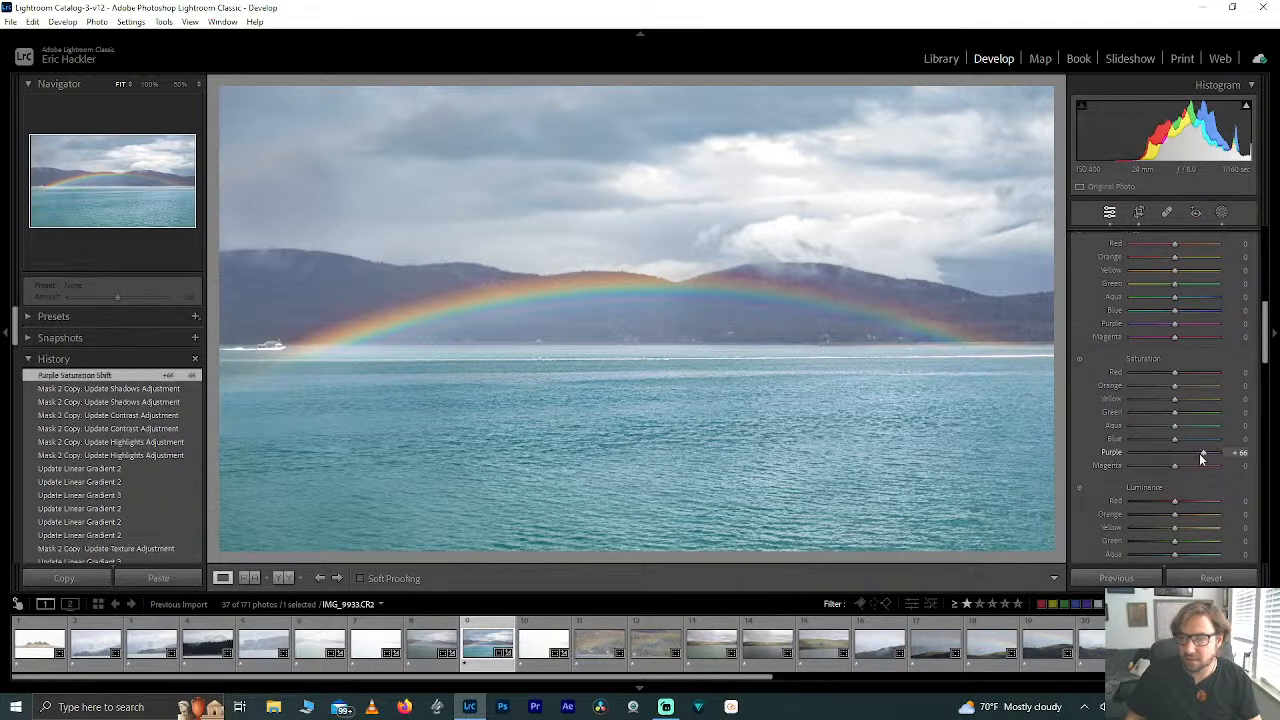
# Step: Keep the global Vibrance at 0 and set the global Saturation to +40
pyautogui.moveTo(1265, 349); pyautogui.dragTo(1265, 304)
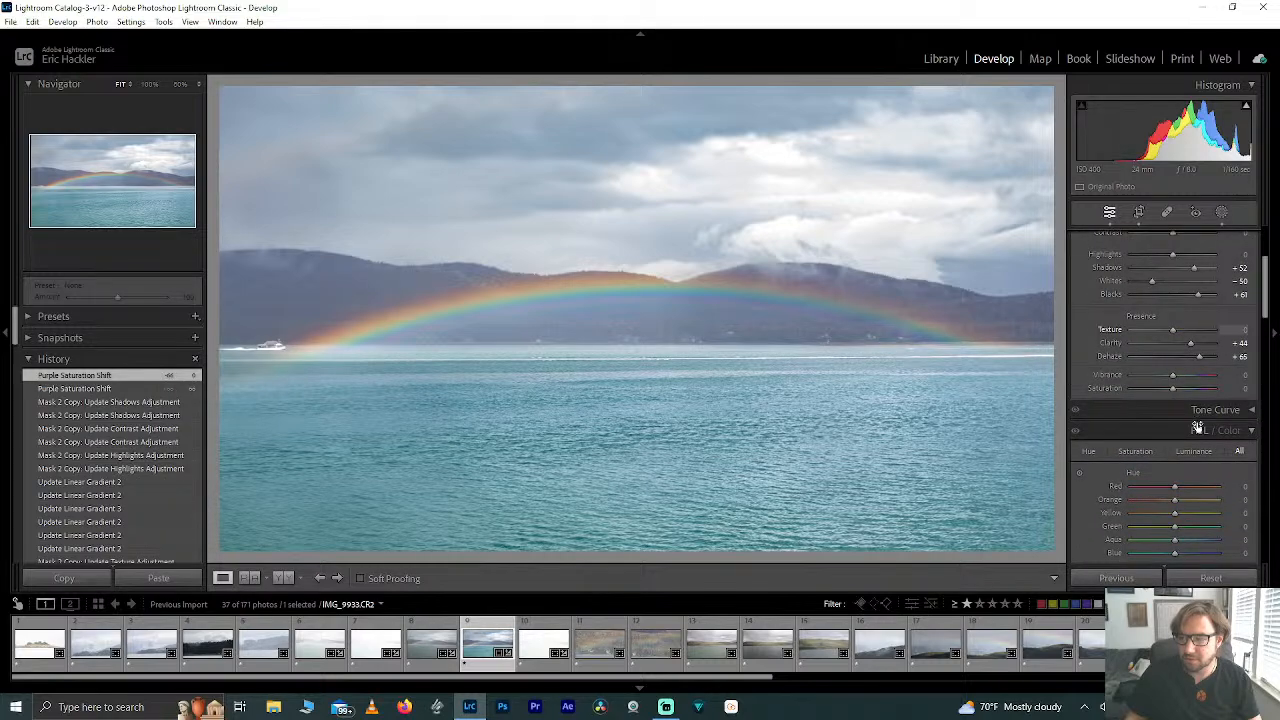
pyautogui.moveTo(1171, 373); pyautogui.dragTo(1192, 403)
pyautogui.doubleClick(1194, 375)
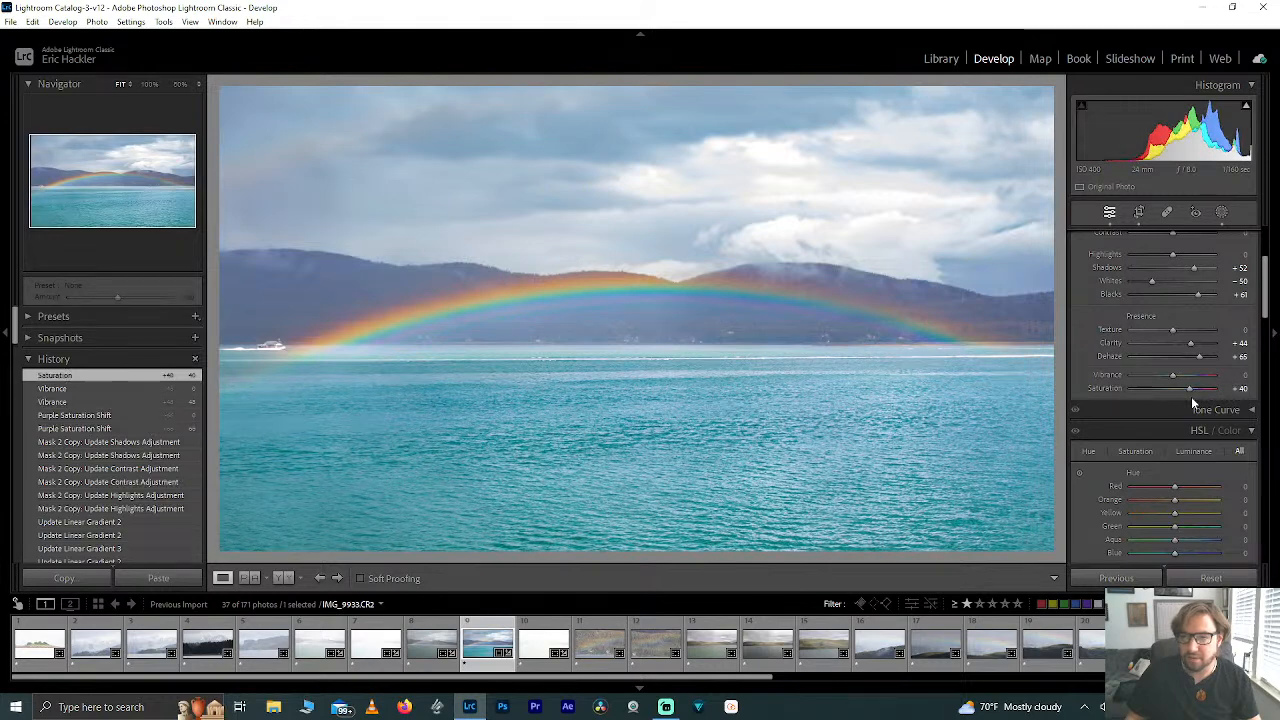
# Step: Cool and desaturate the water in Mask 2 by setting its Temp to -20 and its Saturation to -46
pyautogui.click(1221, 212)
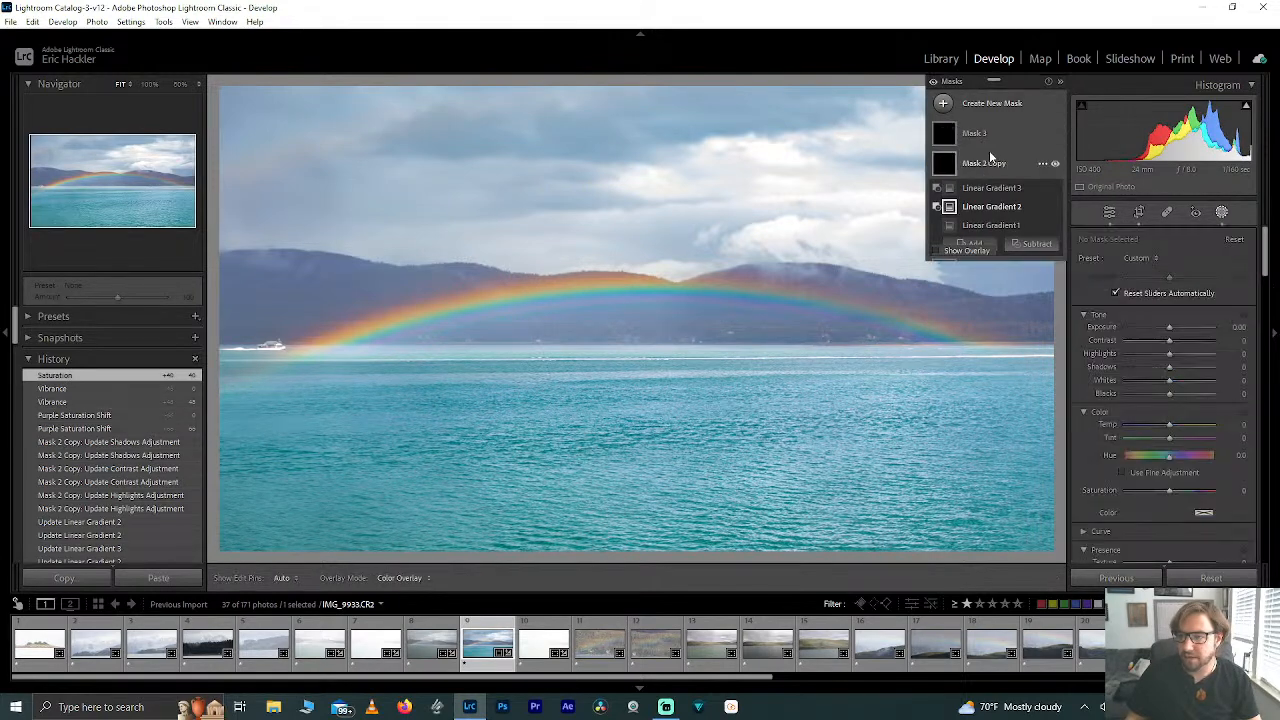
pyautogui.click(975, 194)
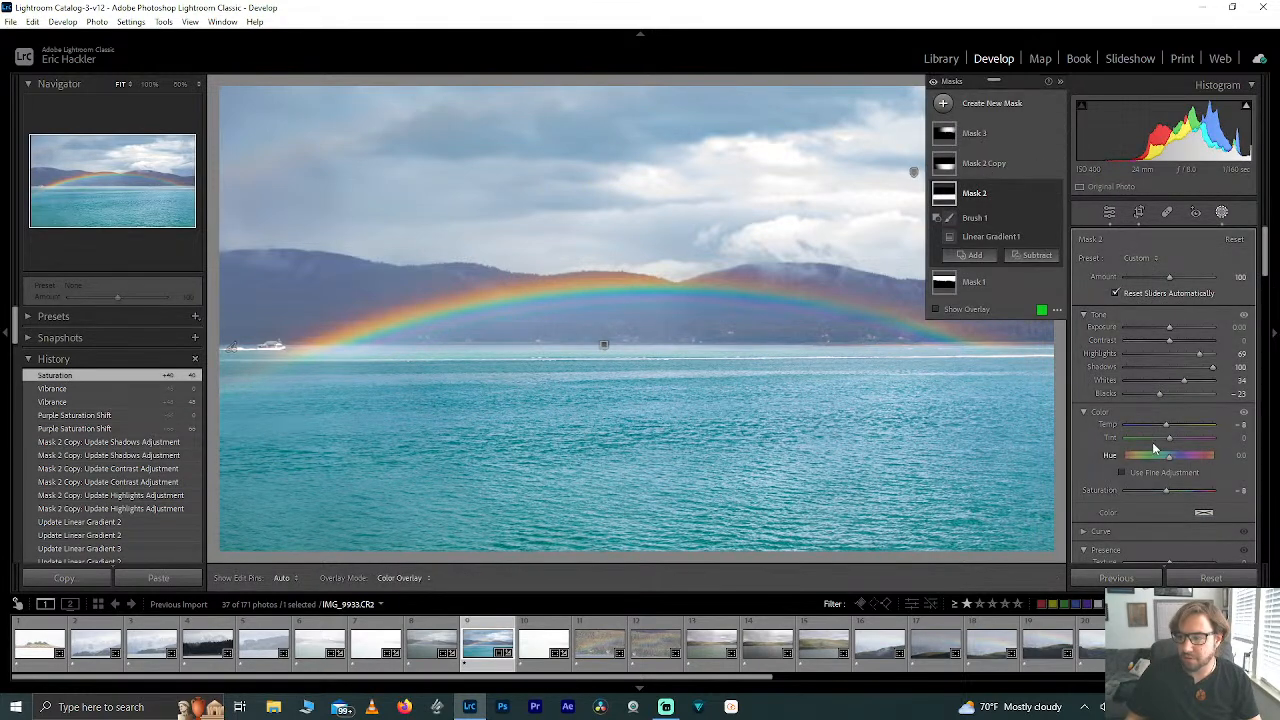
pyautogui.moveTo(1161, 426); pyautogui.dragTo(1158, 426)
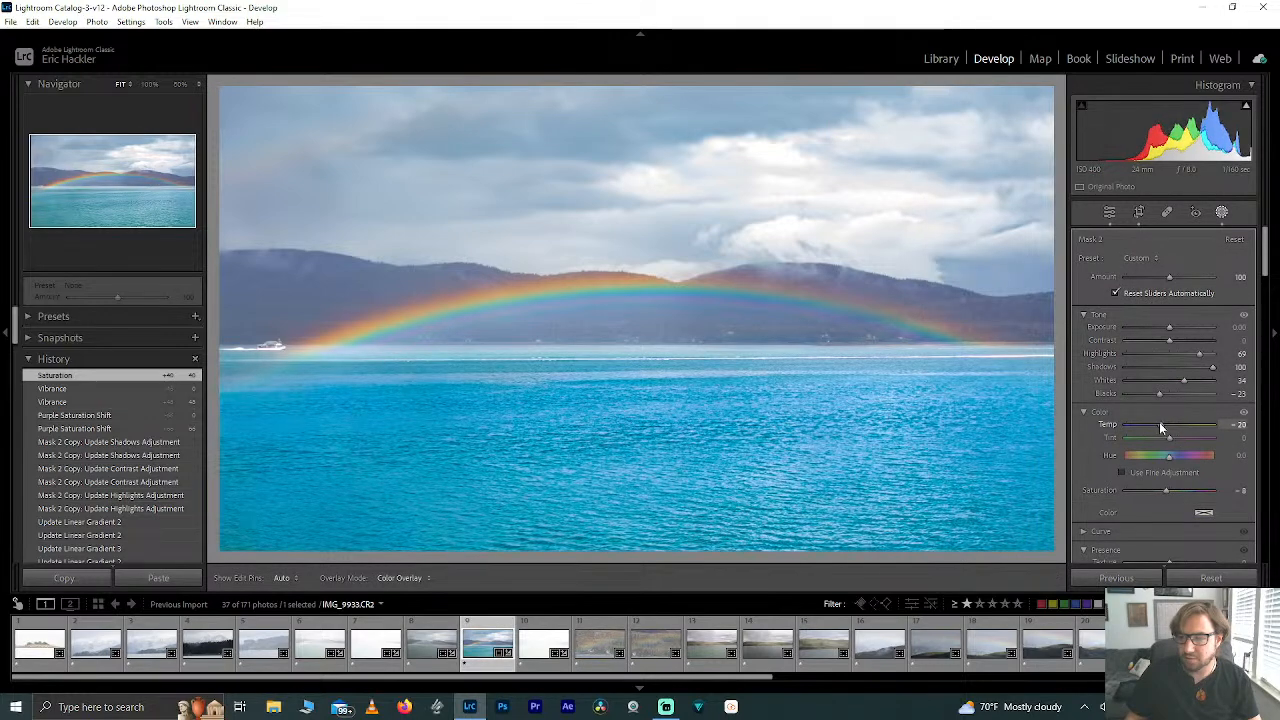
pyautogui.moveTo(1164, 490)
pyautogui.mouseDown()
pyautogui.moveTo(1129, 491)
pyautogui.moveTo(1149, 492)
pyautogui.mouseUp()
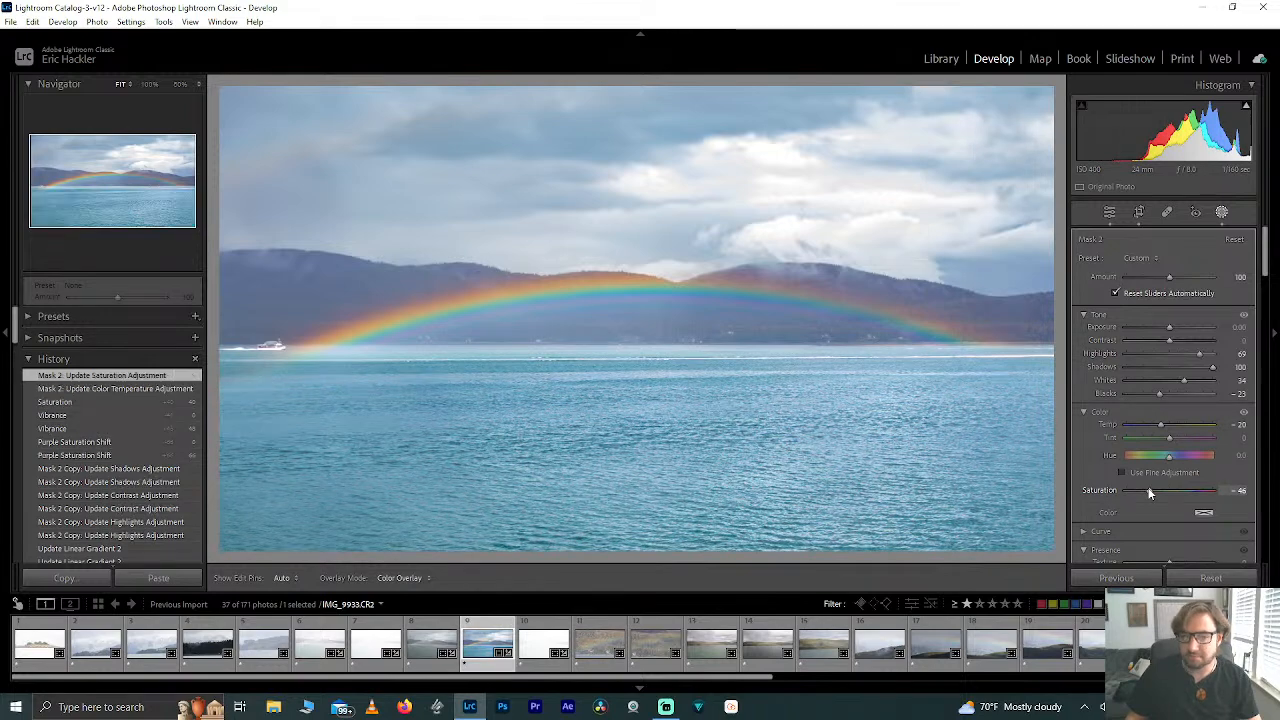
# Step: Boost the rainbow's warm colors in the global HSL saturation: Red +35, Orange +46 and Yellow +62
pyautogui.click(1109, 212)
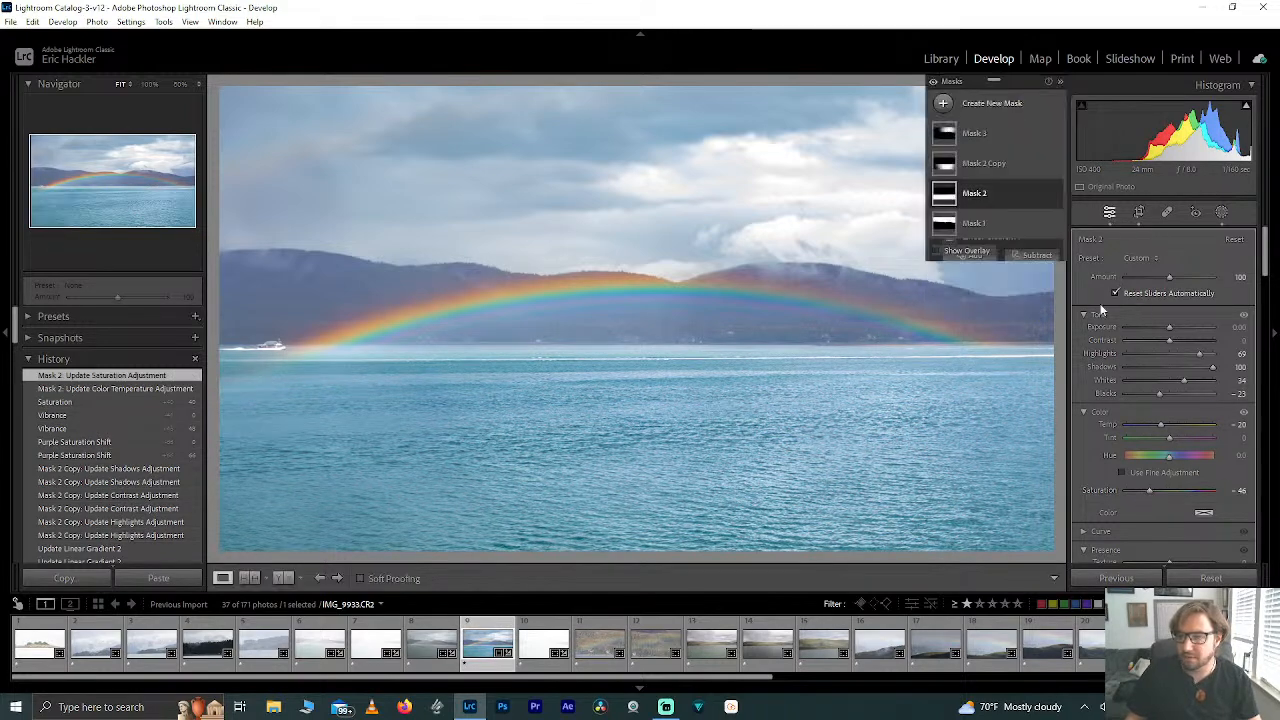
pyautogui.scroll(-5, 1103, 310)
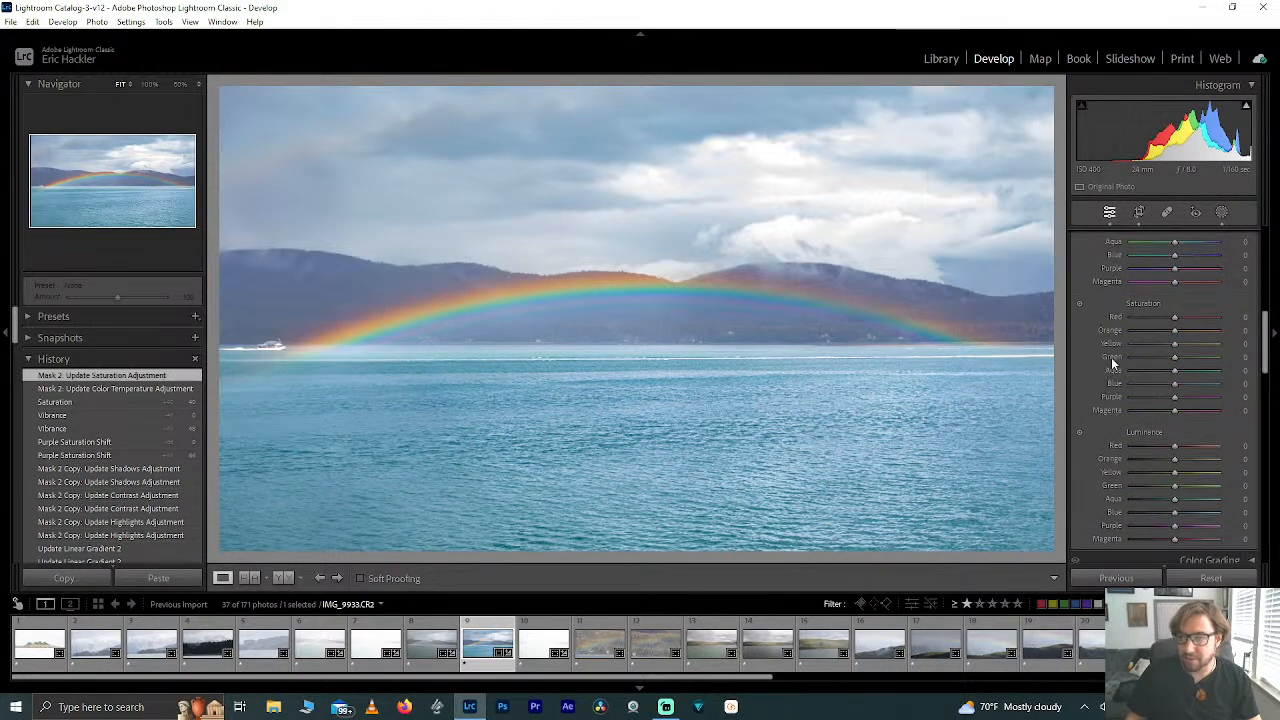
pyautogui.moveTo(1178, 317); pyautogui.dragTo(1201, 343)
pyautogui.click(494, 298)
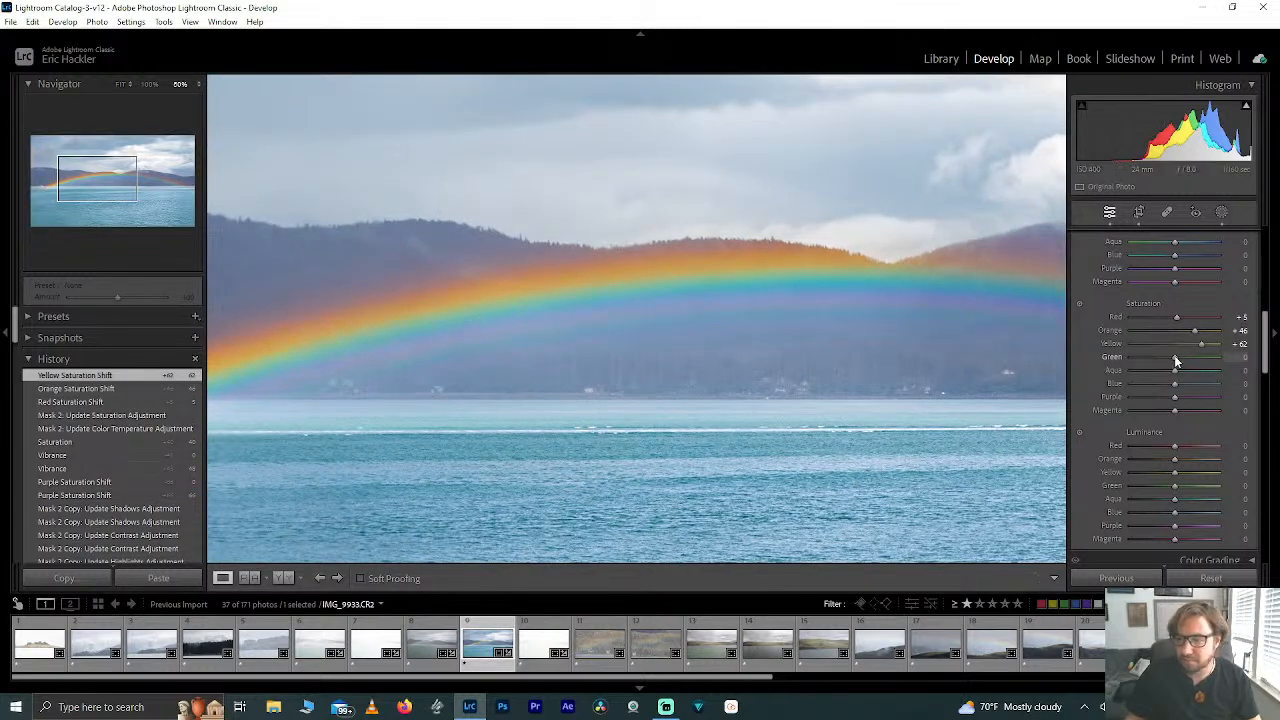
pyautogui.moveTo(1176, 317)
pyautogui.mouseDown()
pyautogui.moveTo(1226, 317)
pyautogui.moveTo(1190, 321)
pyautogui.mouseUp()
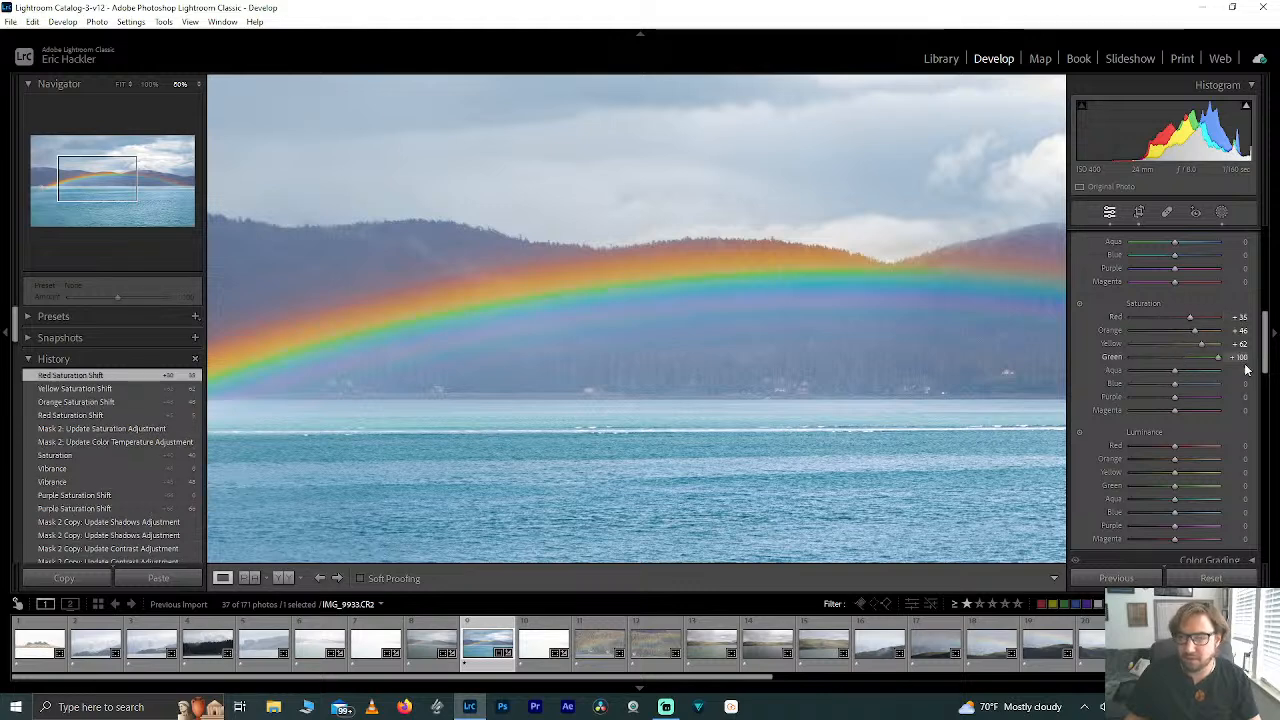
# Step: Set the HSL saturation of Green to +77, Aqua to +63, Blue to +54, Purple to +62 and Magenta to +28
pyautogui.moveTo(1209, 358); pyautogui.dragTo(1196, 397)
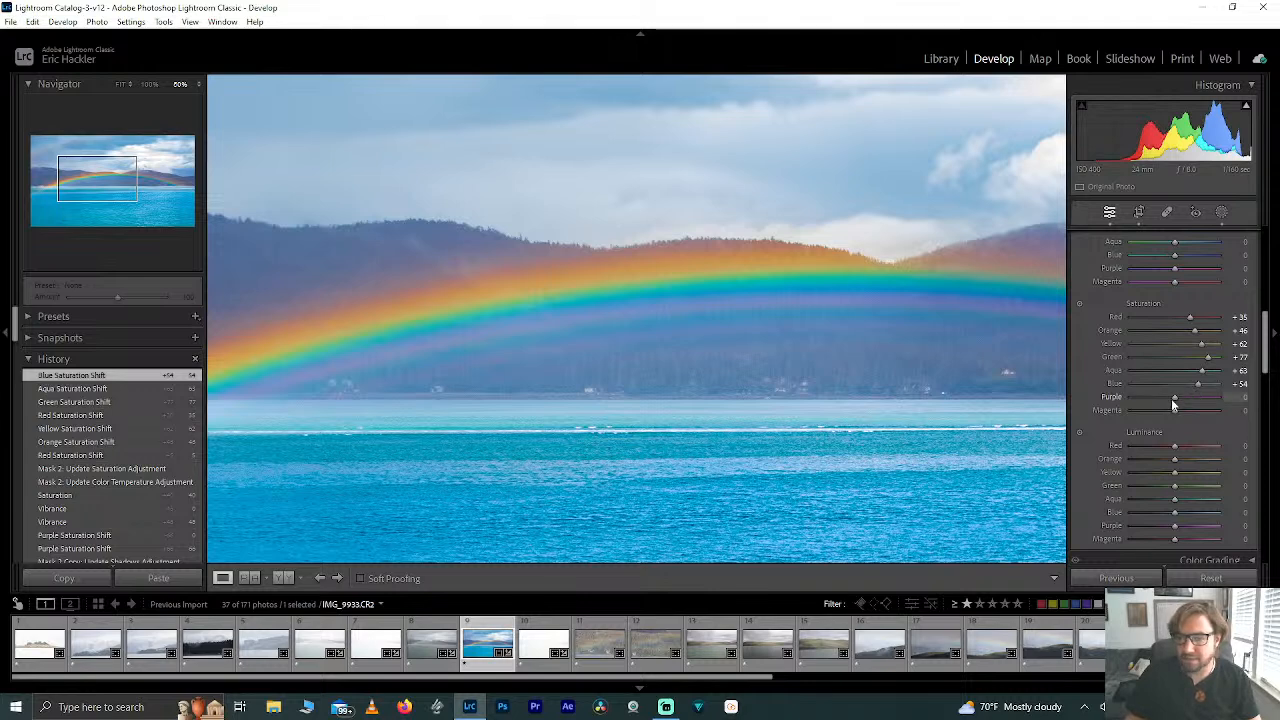
pyautogui.moveTo(1184, 403); pyautogui.dragTo(1200, 407)
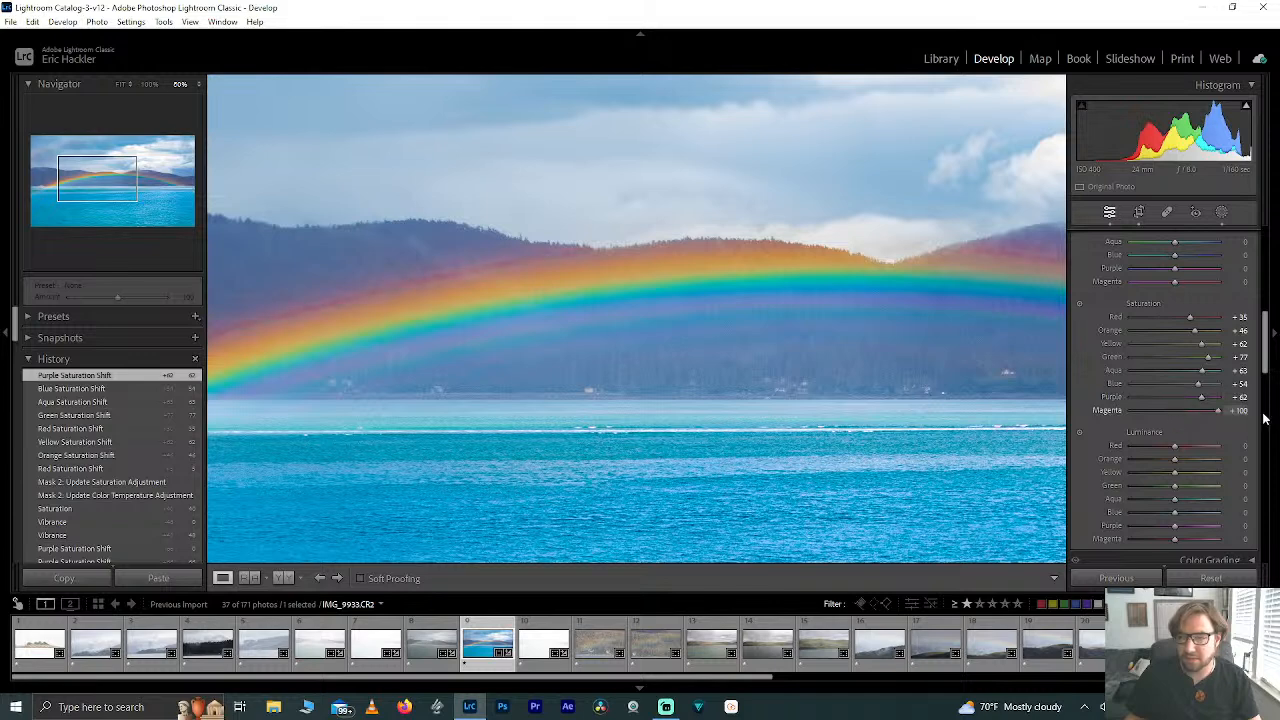
pyautogui.moveTo(1185, 418); pyautogui.dragTo(1185, 418)
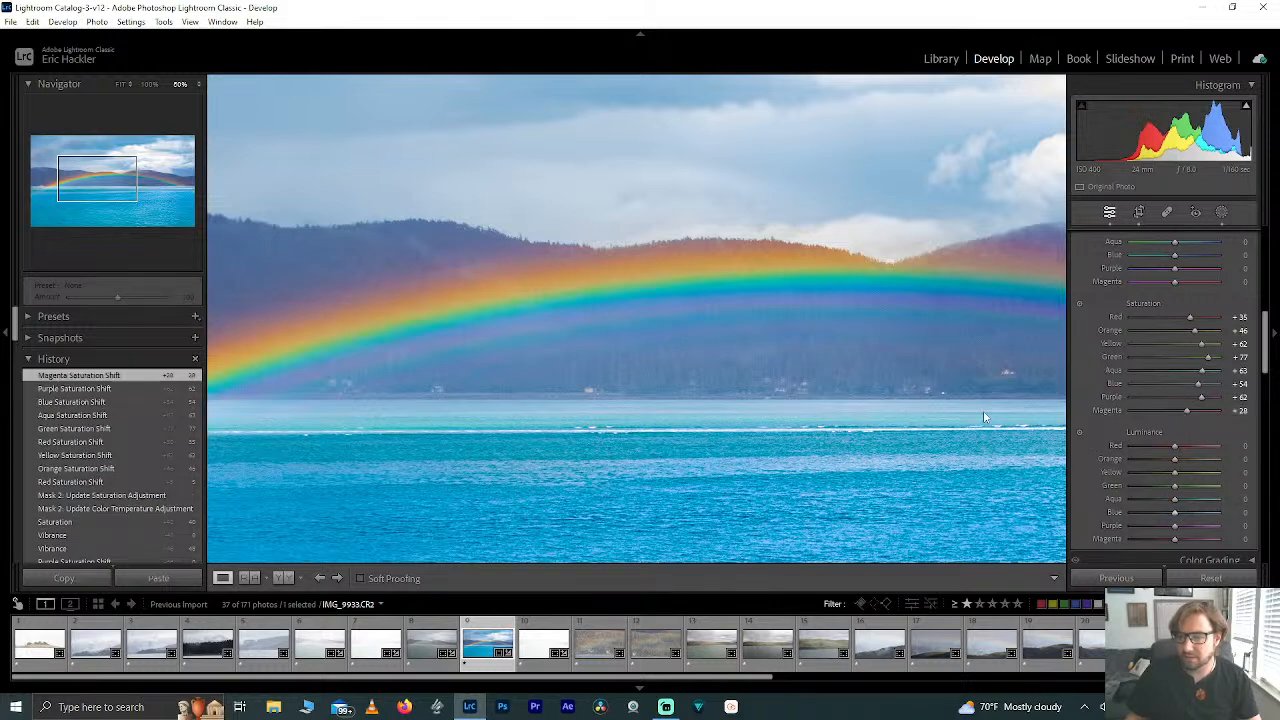
# Step: Set the HSL luminance of Aqua to +31 and reset the Blue luminance to 0
pyautogui.moveTo(603, 326); pyautogui.dragTo(520, 209)
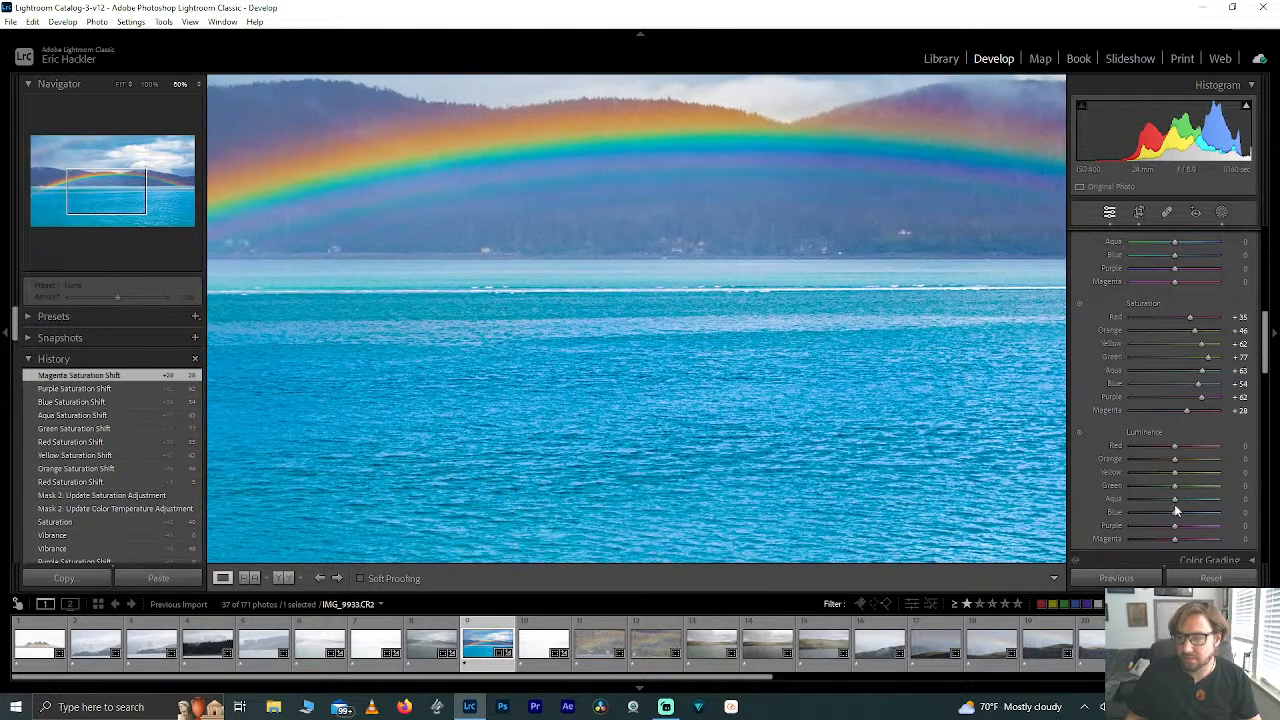
pyautogui.moveTo(1175, 502); pyautogui.dragTo(1237, 518)
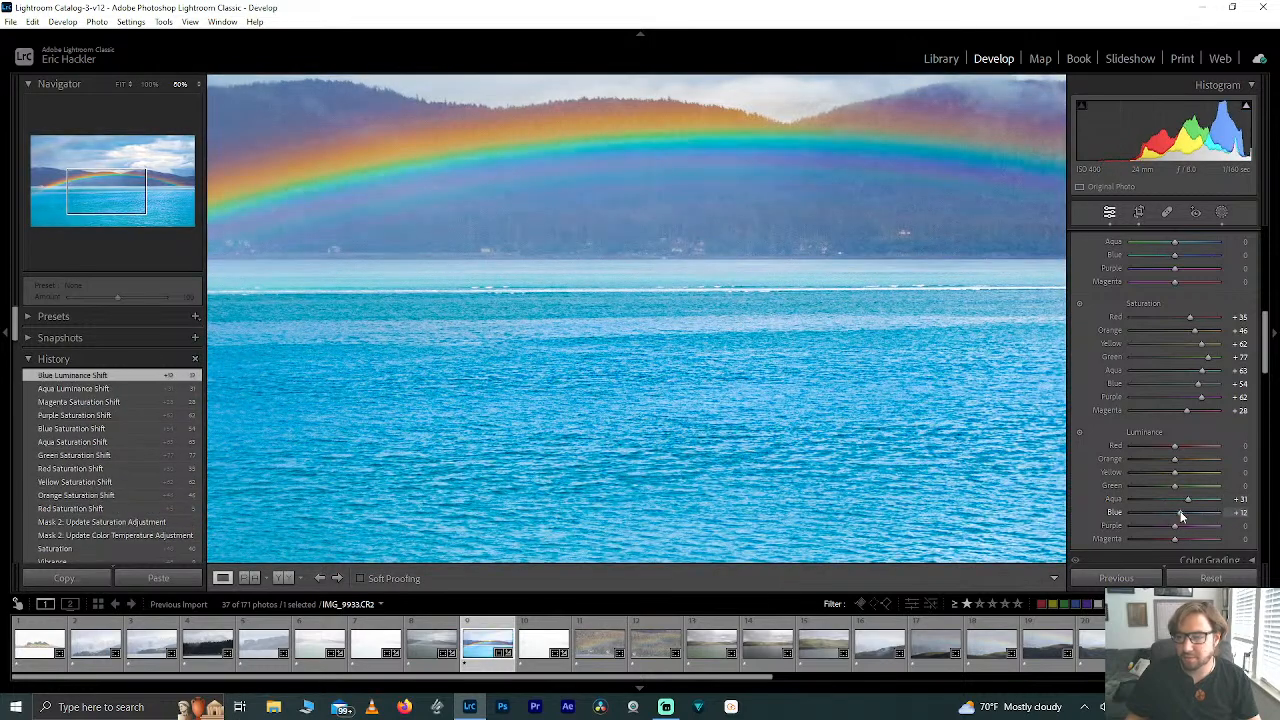
pyautogui.doubleClick(1180, 511)
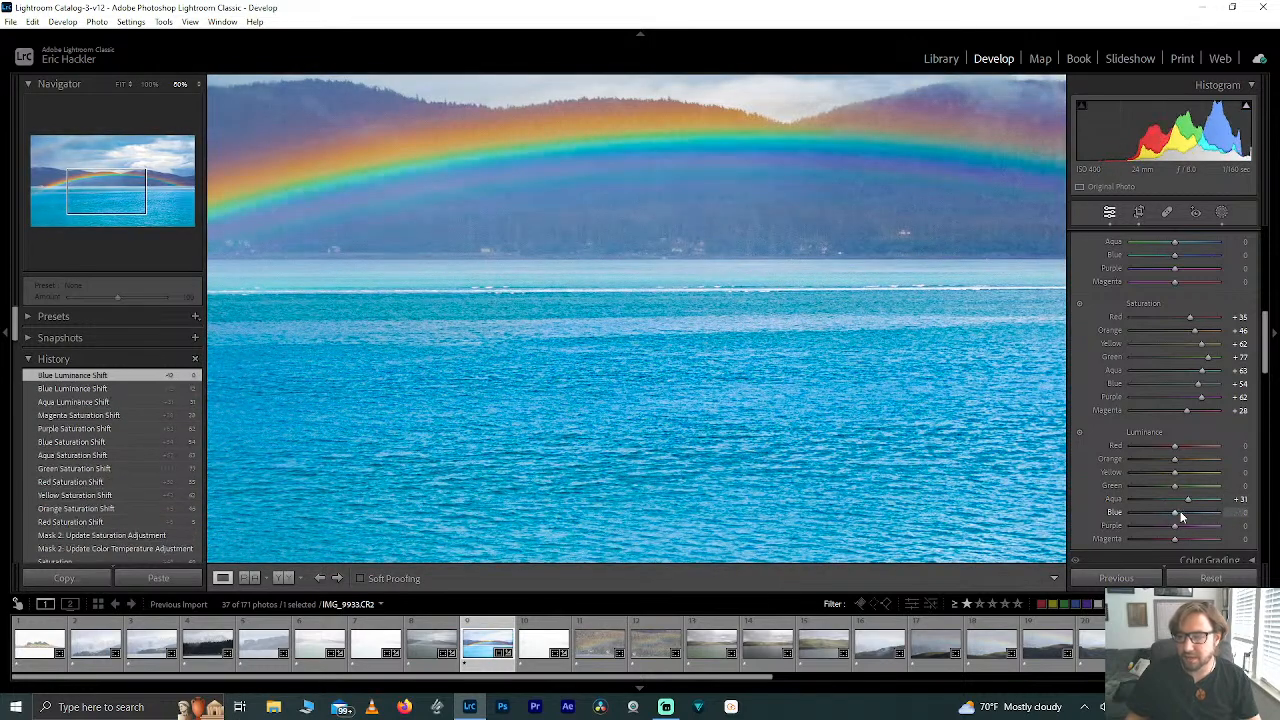
pyautogui.click(877, 423)
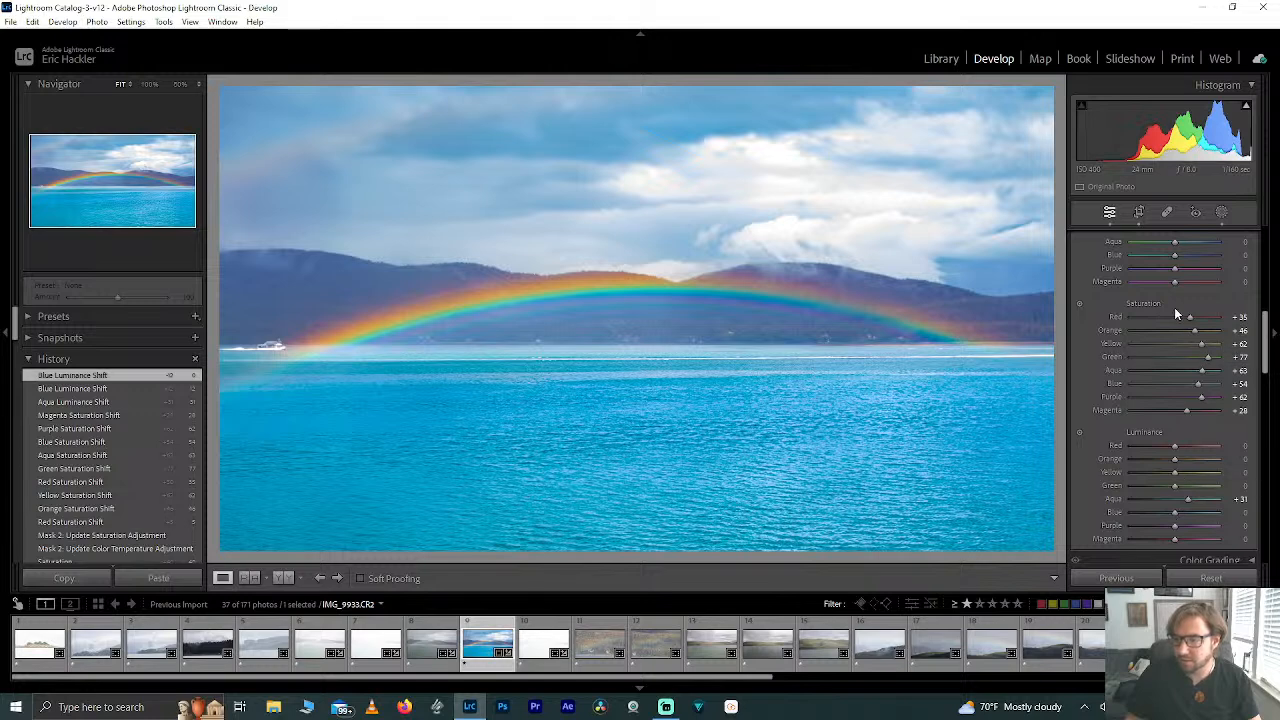
# Step: Reduce the HSL saturation to Red +12, Orange +28, Yellow +42, Green +58, Aqua +45, Blue +23, Purple +12 and Magenta 0
pyautogui.moveTo(1200, 397); pyautogui.dragTo(1180, 317)
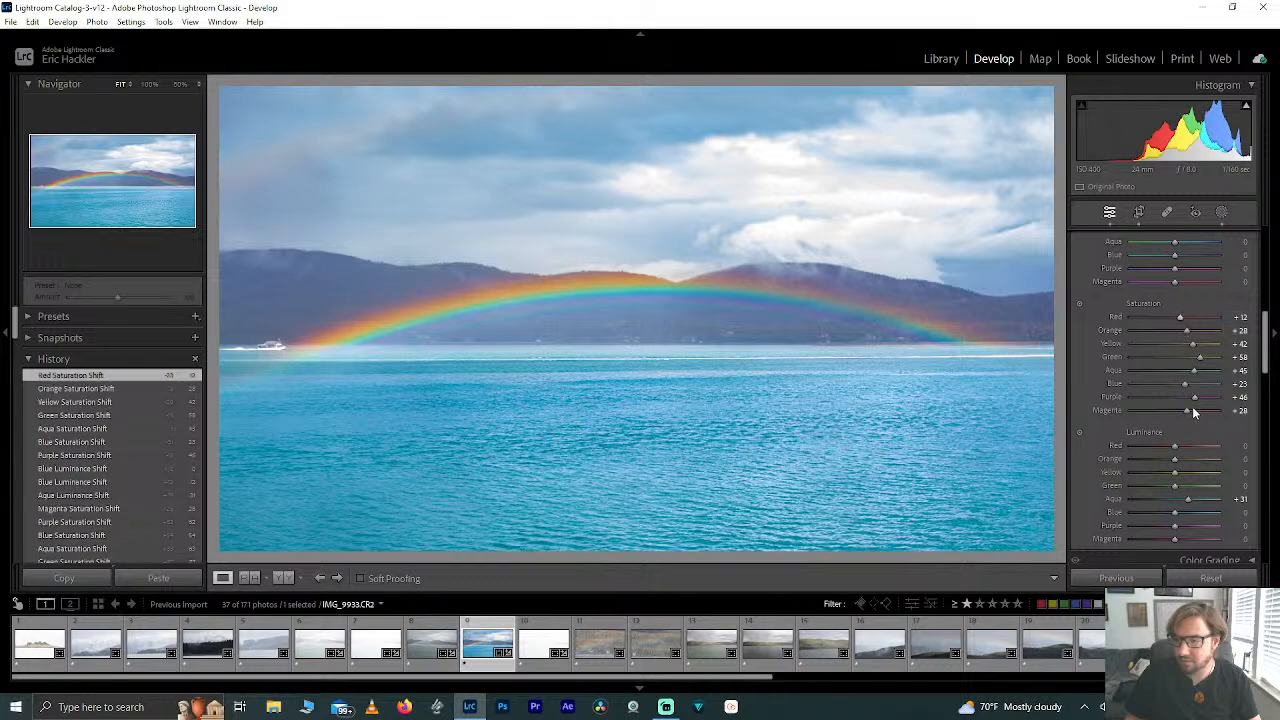
pyautogui.moveTo(1182, 399); pyautogui.dragTo(1180, 398)
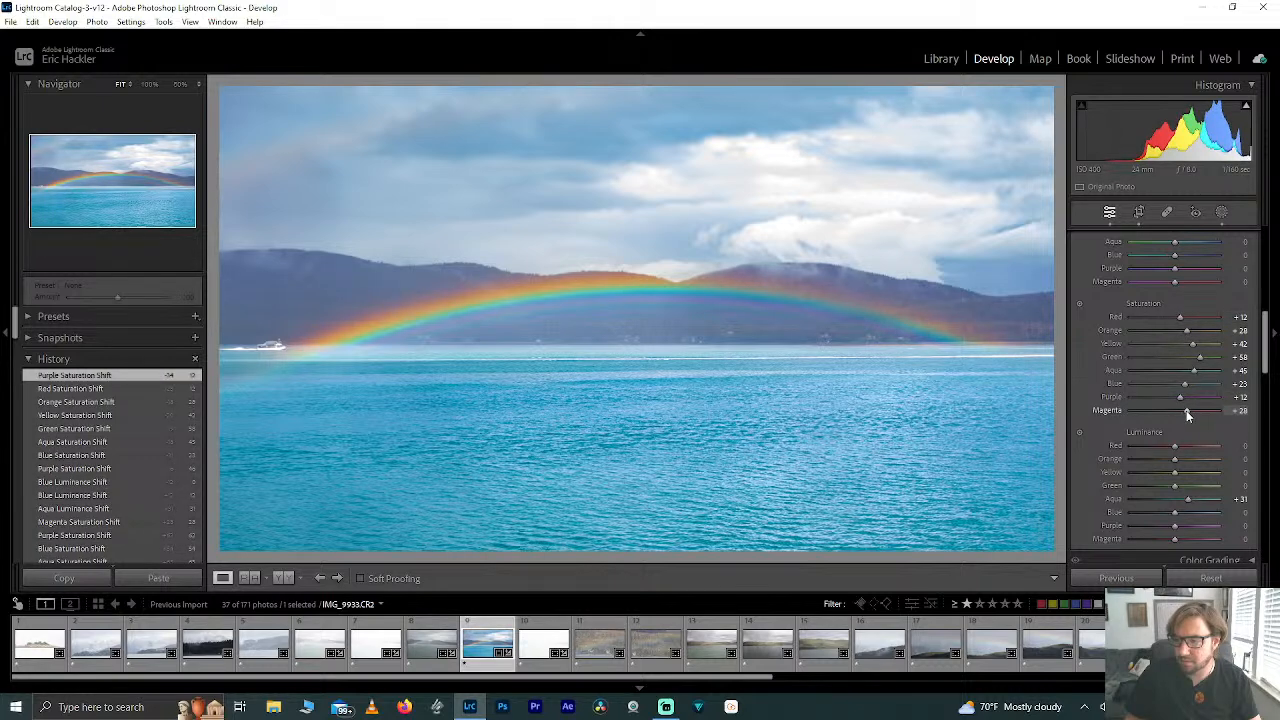
pyautogui.doubleClick(1186, 410)
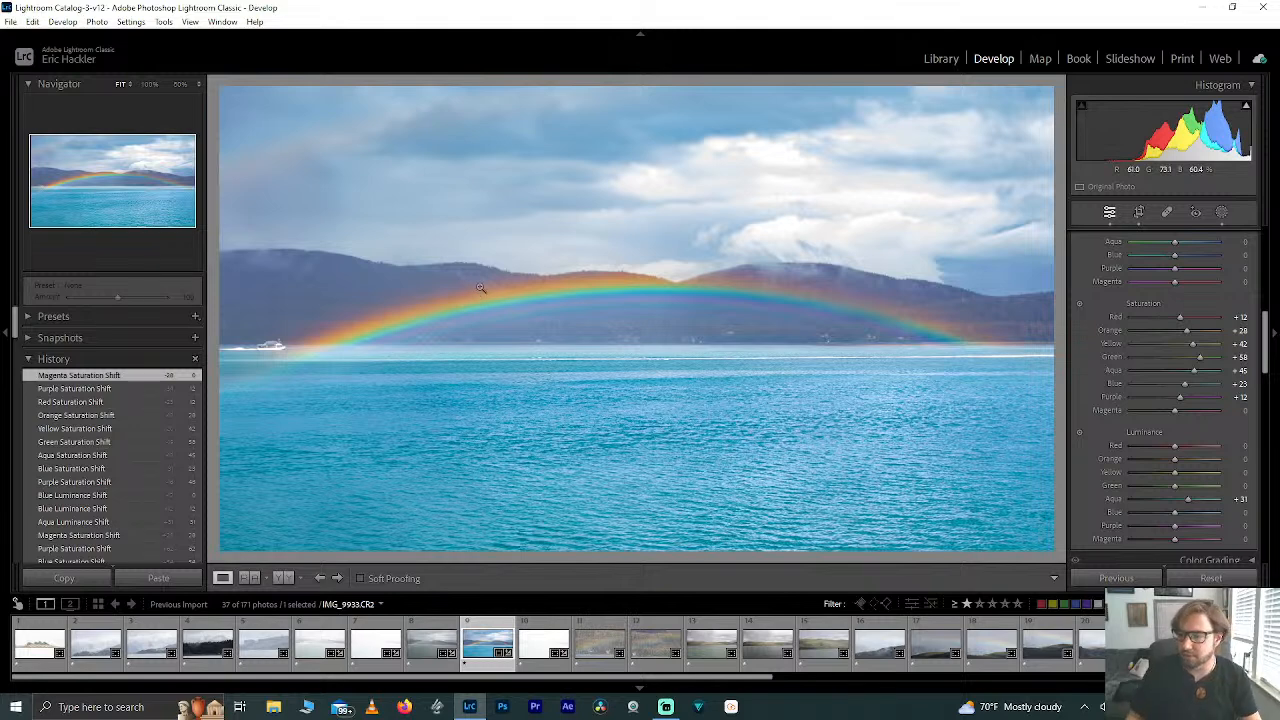
# Step: Test the Red HSL saturation at +100 and 0 on the rainbow, and settle on +40
pyautogui.moveTo(1179, 318); pyautogui.dragTo(1258, 320)
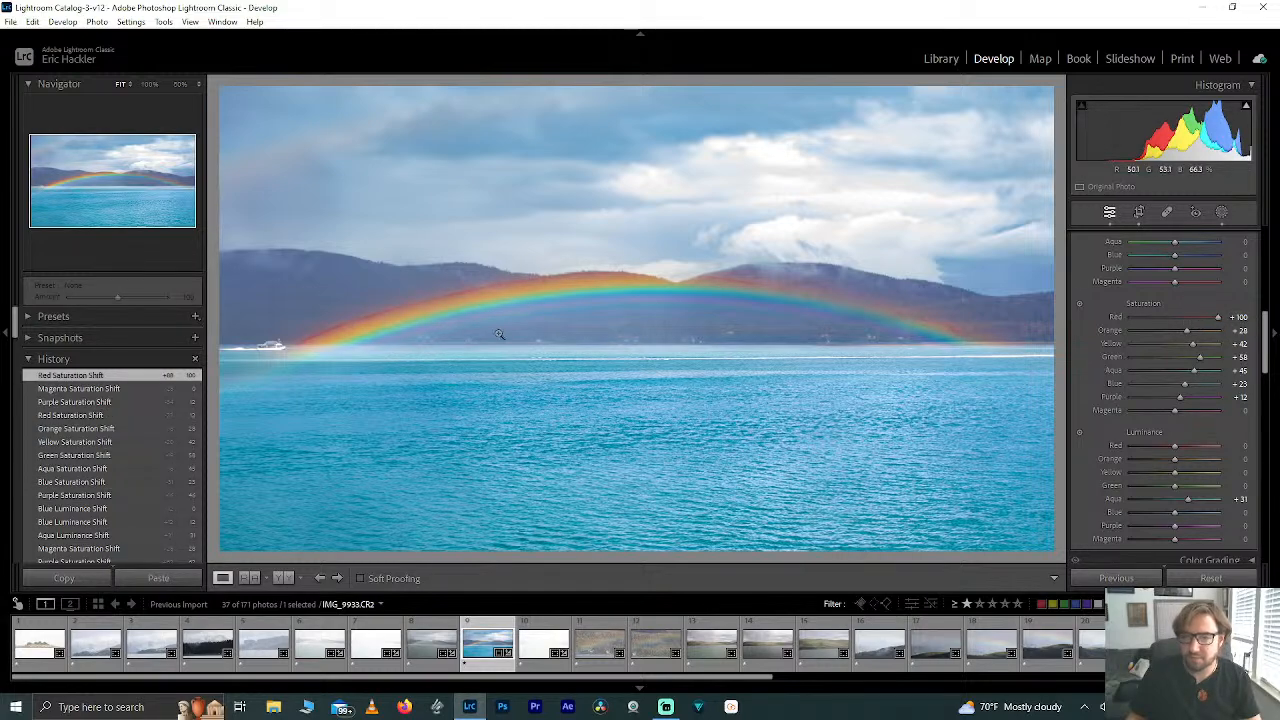
pyautogui.click(432, 296)
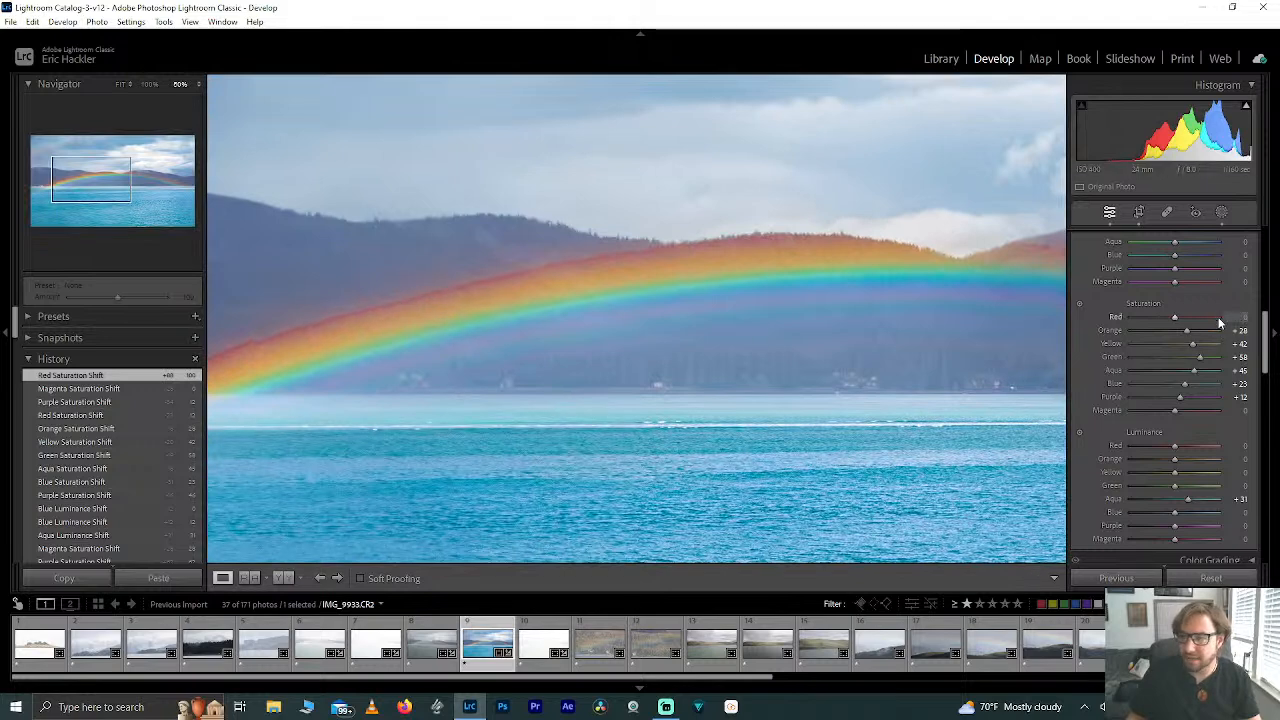
pyautogui.moveTo(1179, 320); pyautogui.dragTo(1202, 320)
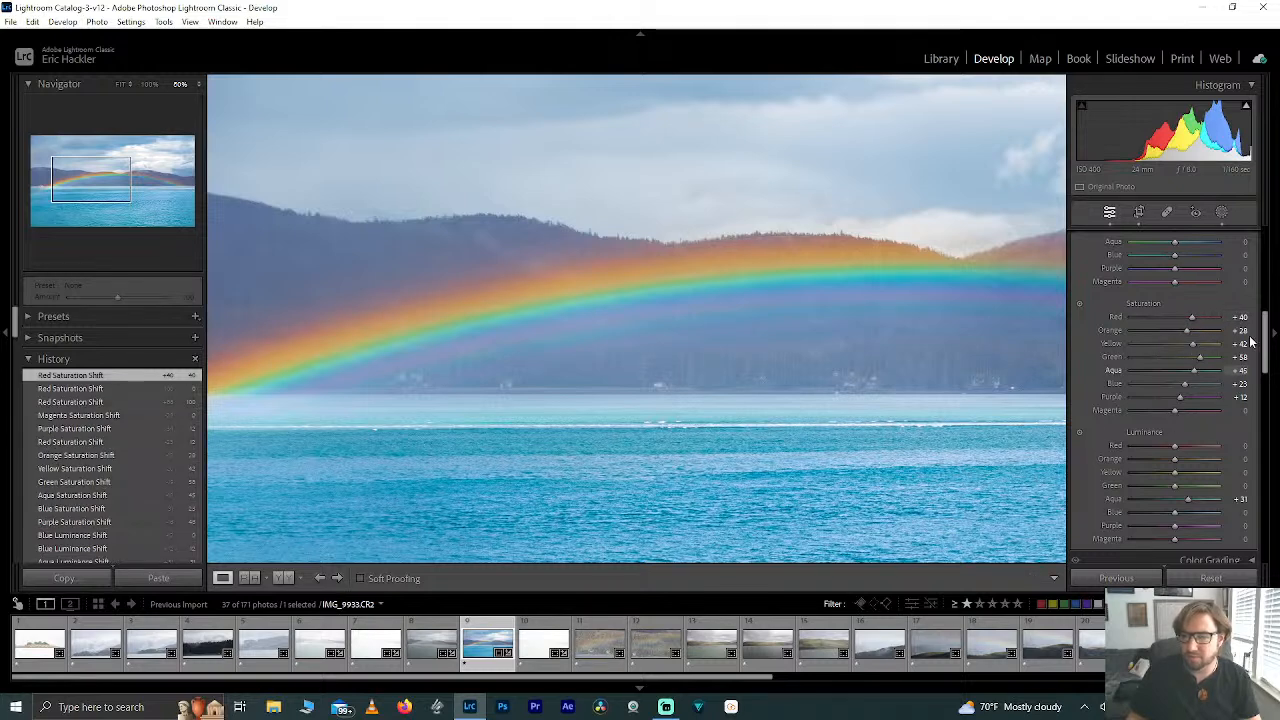
pyautogui.click(490, 292)
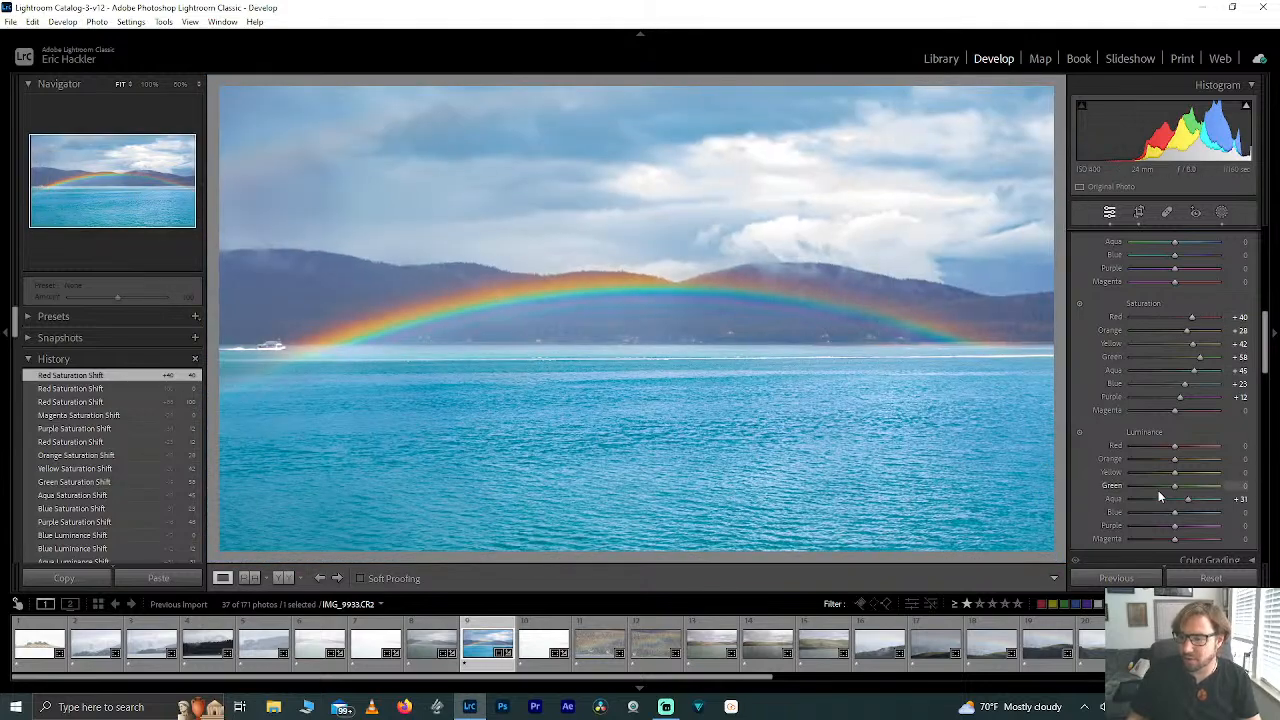
# Step: Set the HSL luminance to Red +34, Orange +11, Yellow +20, Green +23 and Aqua +8, with Blue reset to 0
pyautogui.moveTo(1177, 514); pyautogui.dragTo(1191, 448)
pyautogui.doubleClick(1180, 514)
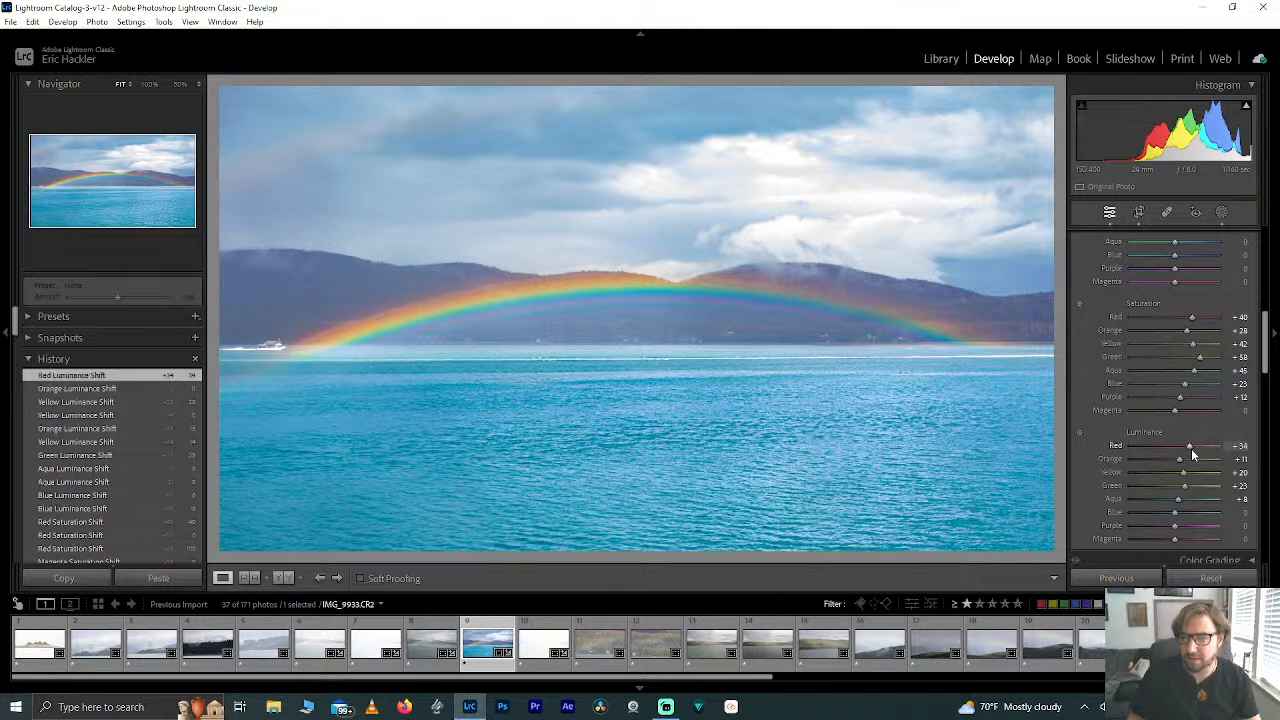
# Step: Test a change to the Purple HSL luminance and reset it to 0
pyautogui.moveTo(1184, 528)
pyautogui.mouseDown()
pyautogui.moveTo(1250, 535)
pyautogui.moveTo(1178, 527)
pyautogui.mouseUp()
pyautogui.doubleClick(1178, 527)
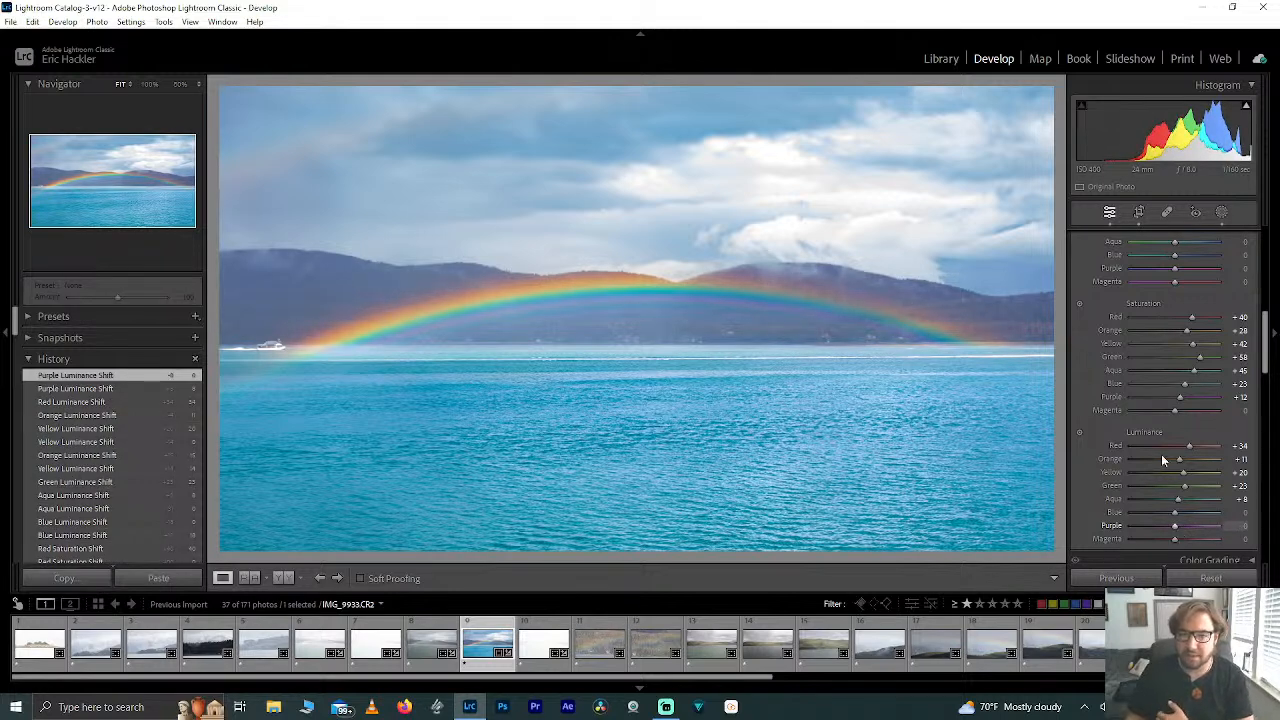
# Step: Set the saturation of the water mask (Mask 2) to -77 and of the sky mask (Mask 1) to -23
pyautogui.click(1222, 213)
pyautogui.click(975, 193)
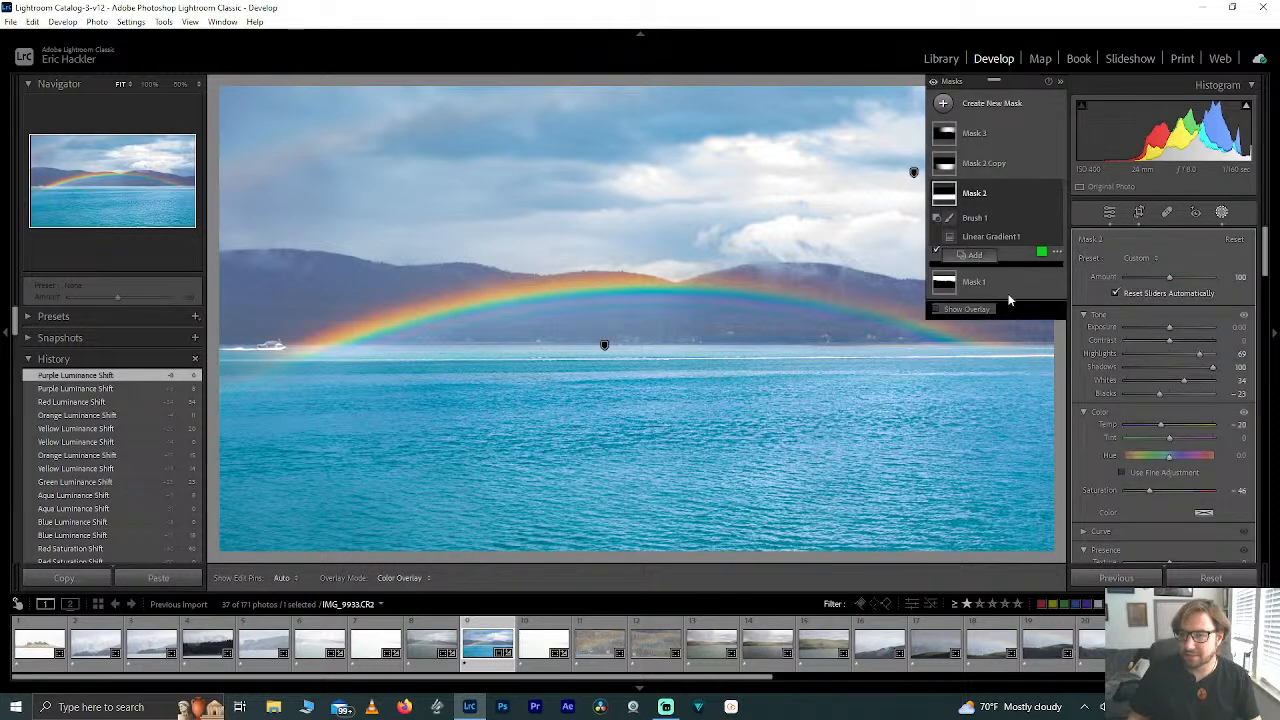
pyautogui.moveTo(1129, 494); pyautogui.dragTo(1134, 492)
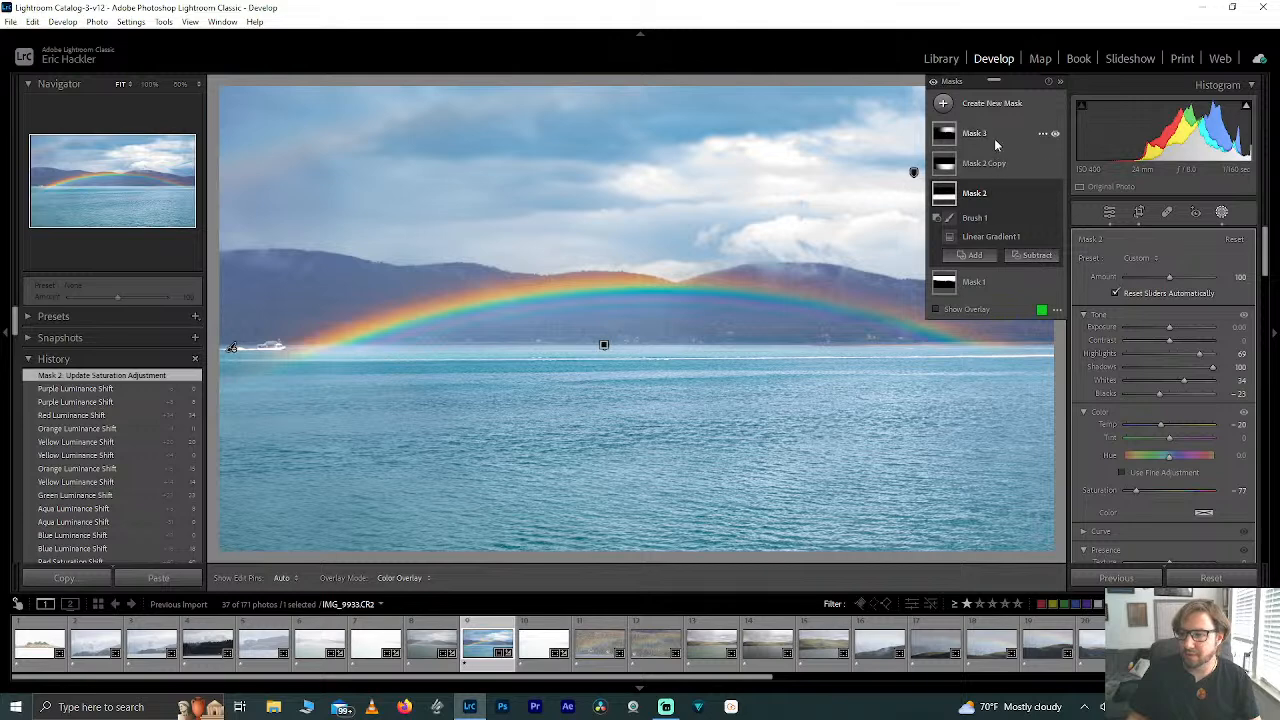
pyautogui.click(991, 282)
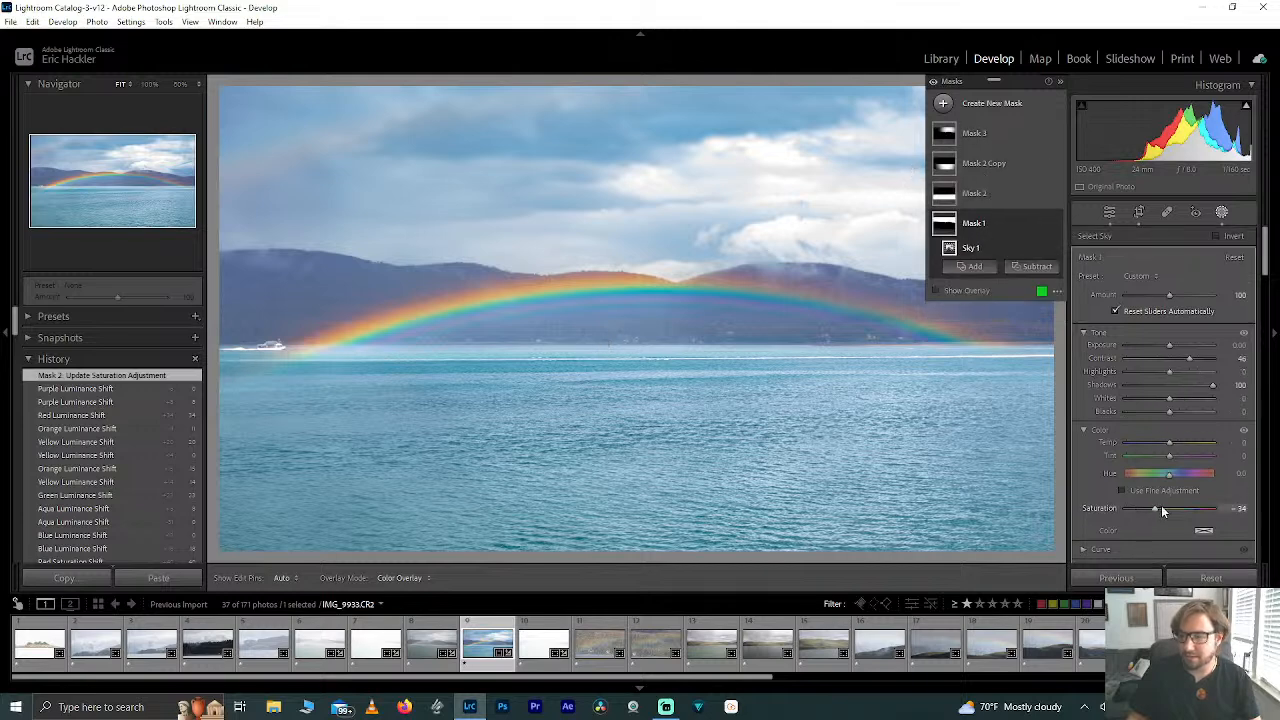
pyautogui.moveTo(1155, 511); pyautogui.dragTo(1159, 508)
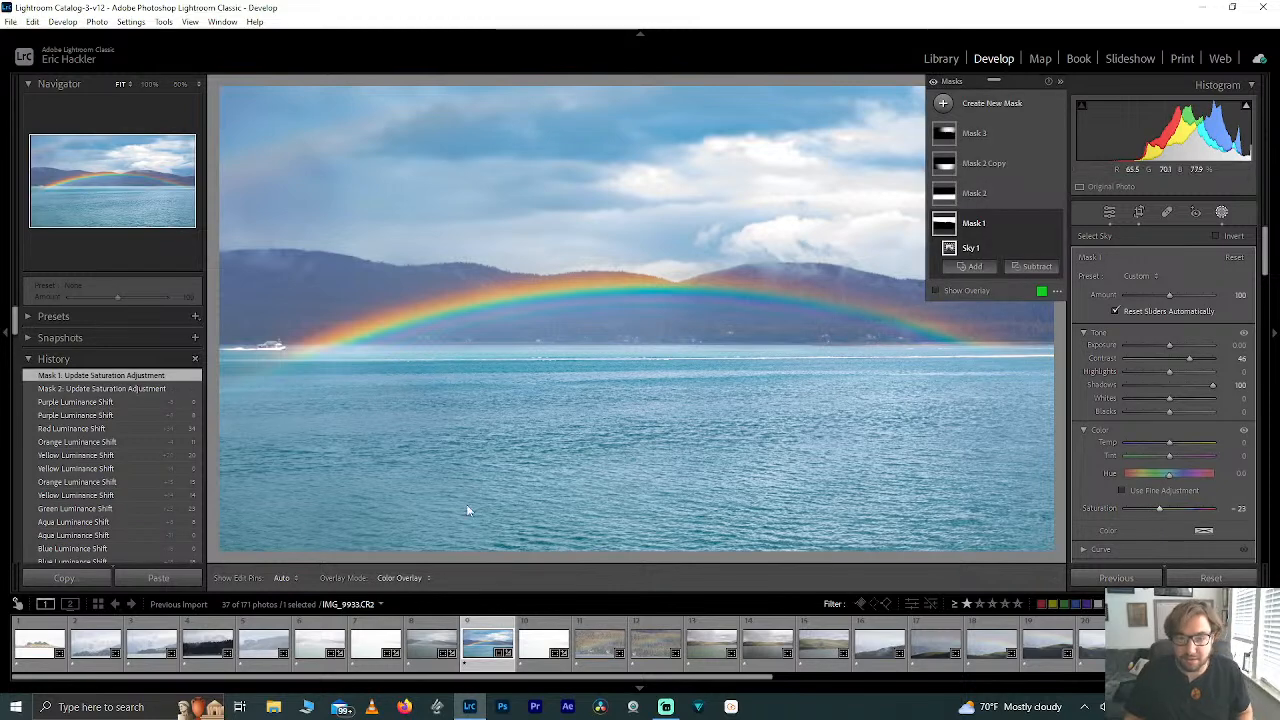
# Step: Undo and redo the two mask saturation changes to compare the photo before and after
pyautogui.hotkey('ctrl', 'z')
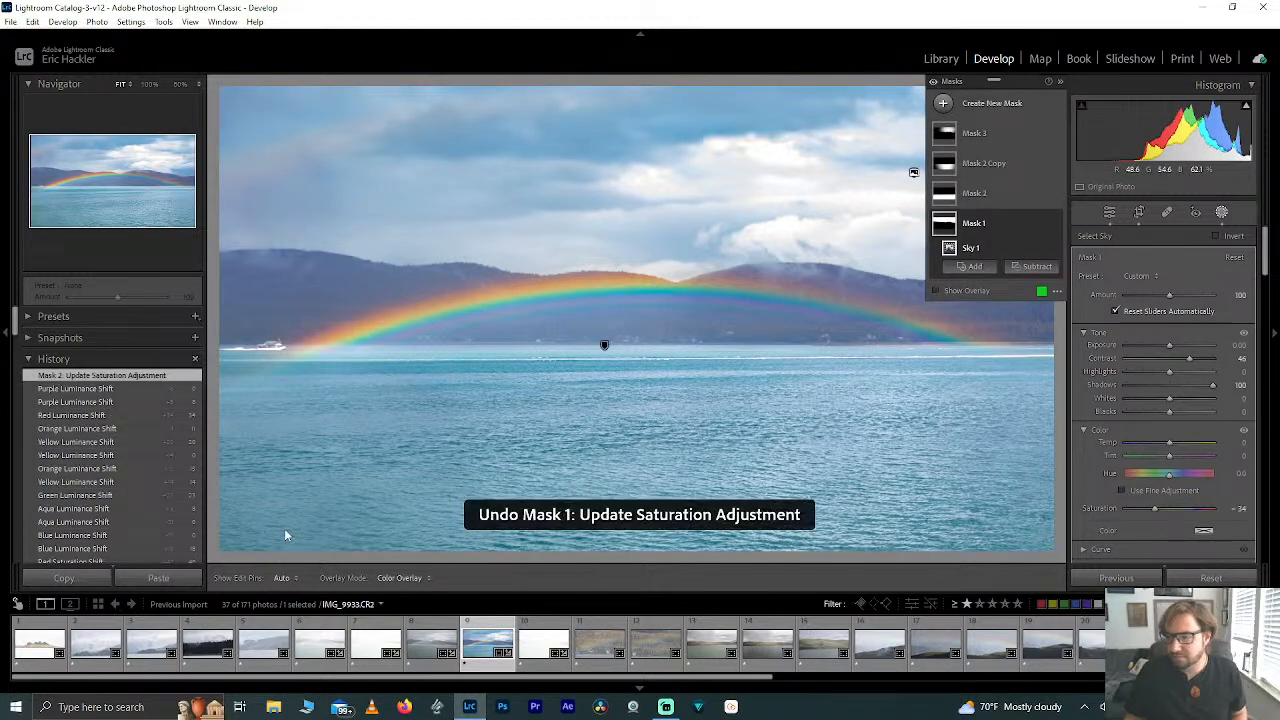
pyautogui.hotkey('ctrl', 'z')
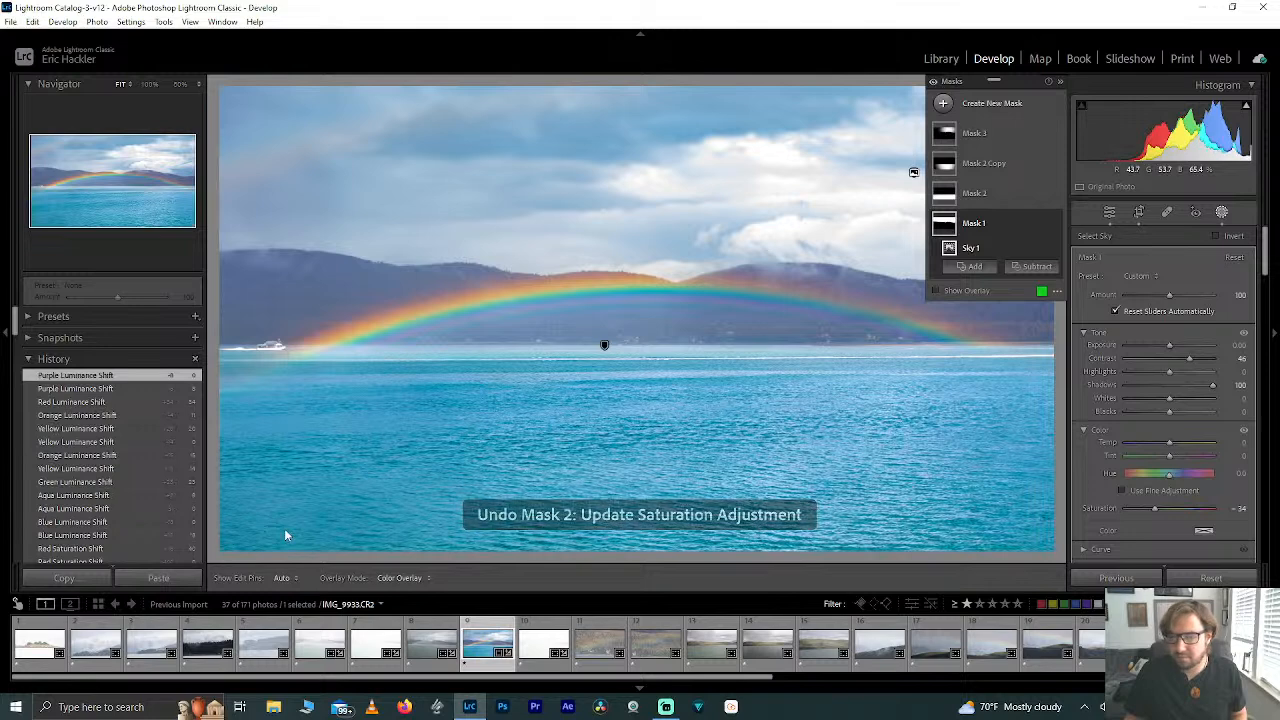
pyautogui.hotkey('ctrl', 'y')
pyautogui.hotkey('ctrl', 'y')
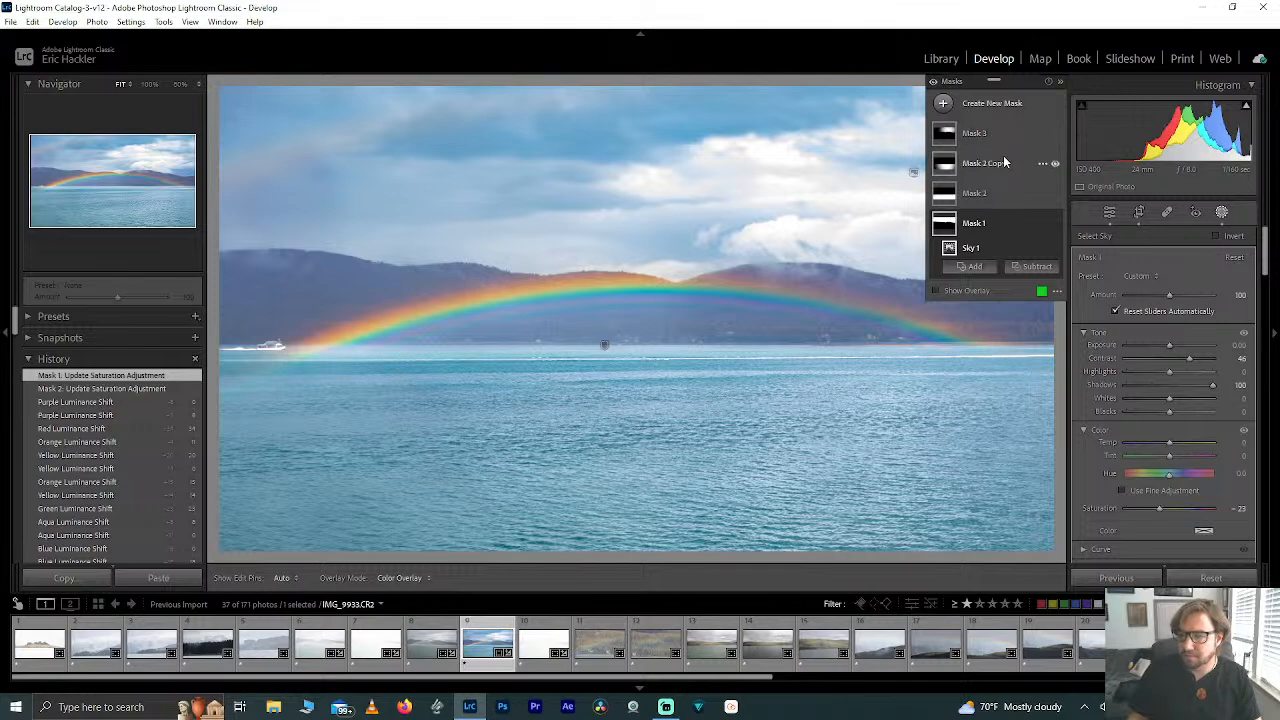
# Step: Finish masking and rate the edited rainbow photo 2 stars
pyautogui.click(1222, 213)
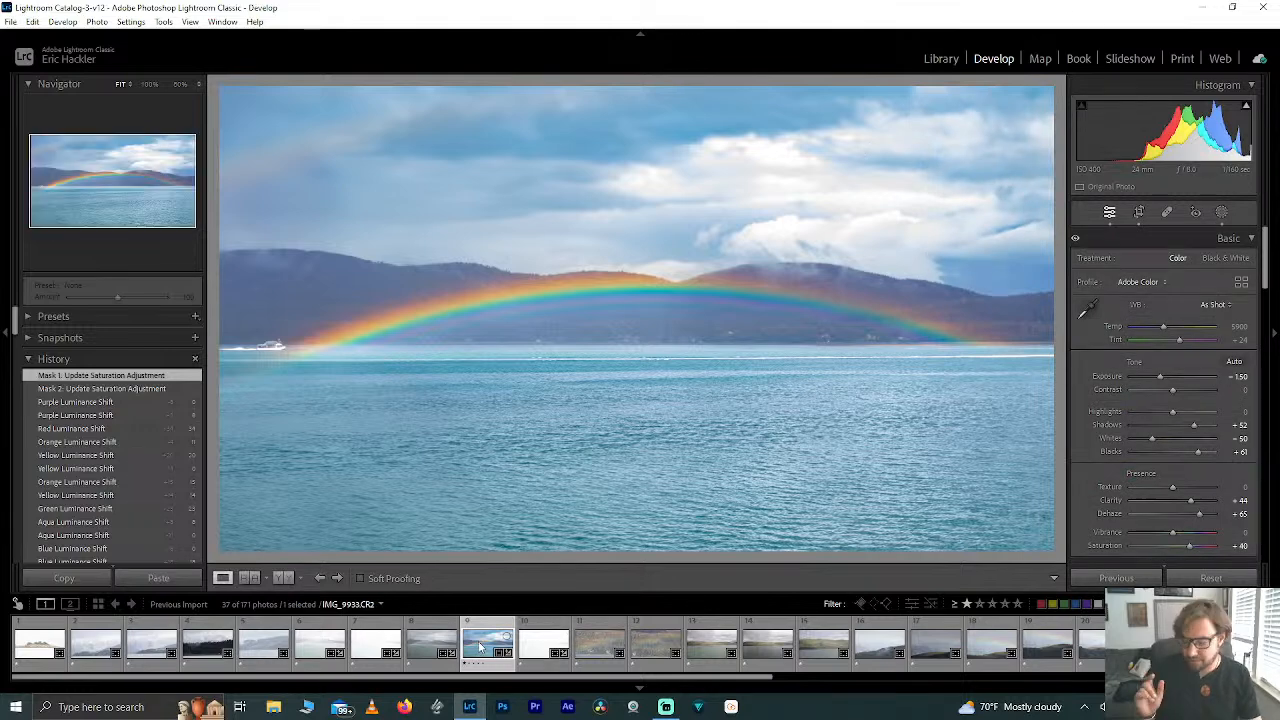
pyautogui.press('2')
pyautogui.press('3')
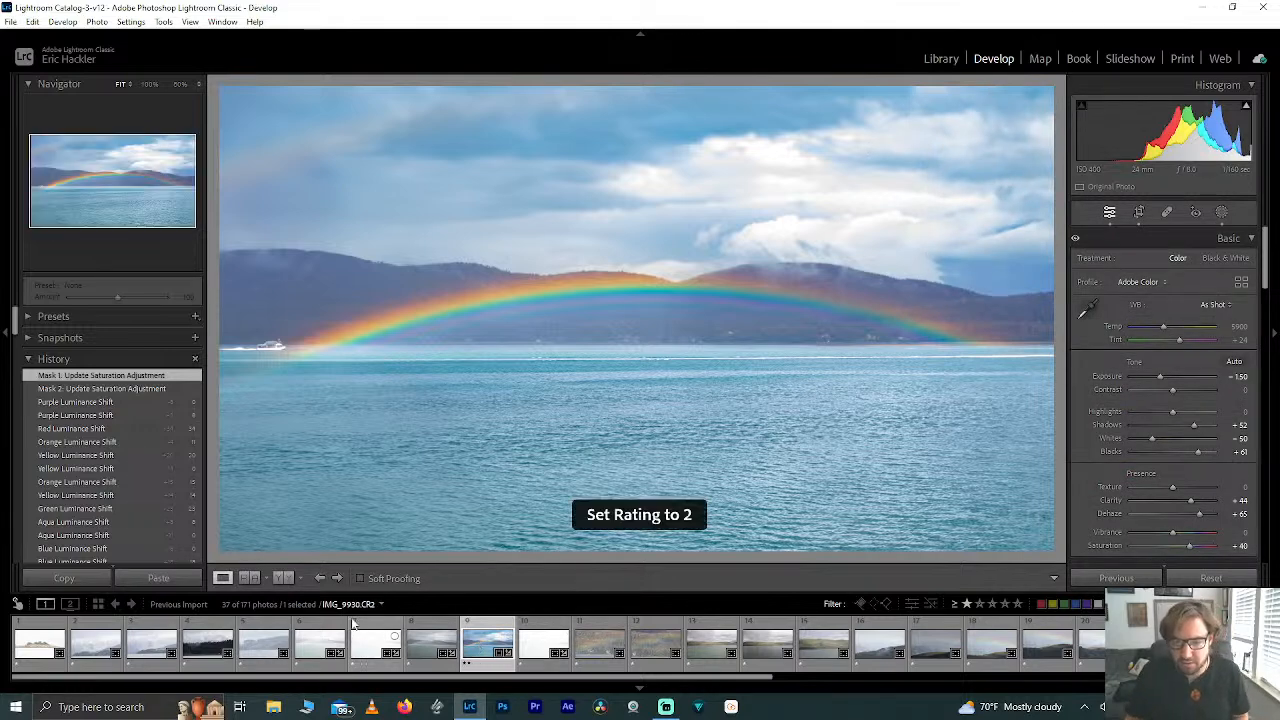
# Step: Synchronize only Treatment & Profile, Basic and HSL/Color from the edited IMG_9933.CR2 to the three neighbouring rainbow photos, leaving out its masks
pyautogui.press('Left')
pyautogui.press('Left')
pyautogui.keyDown('shift'); pyautogui.click(535, 640); pyautogui.keyUp('shift')
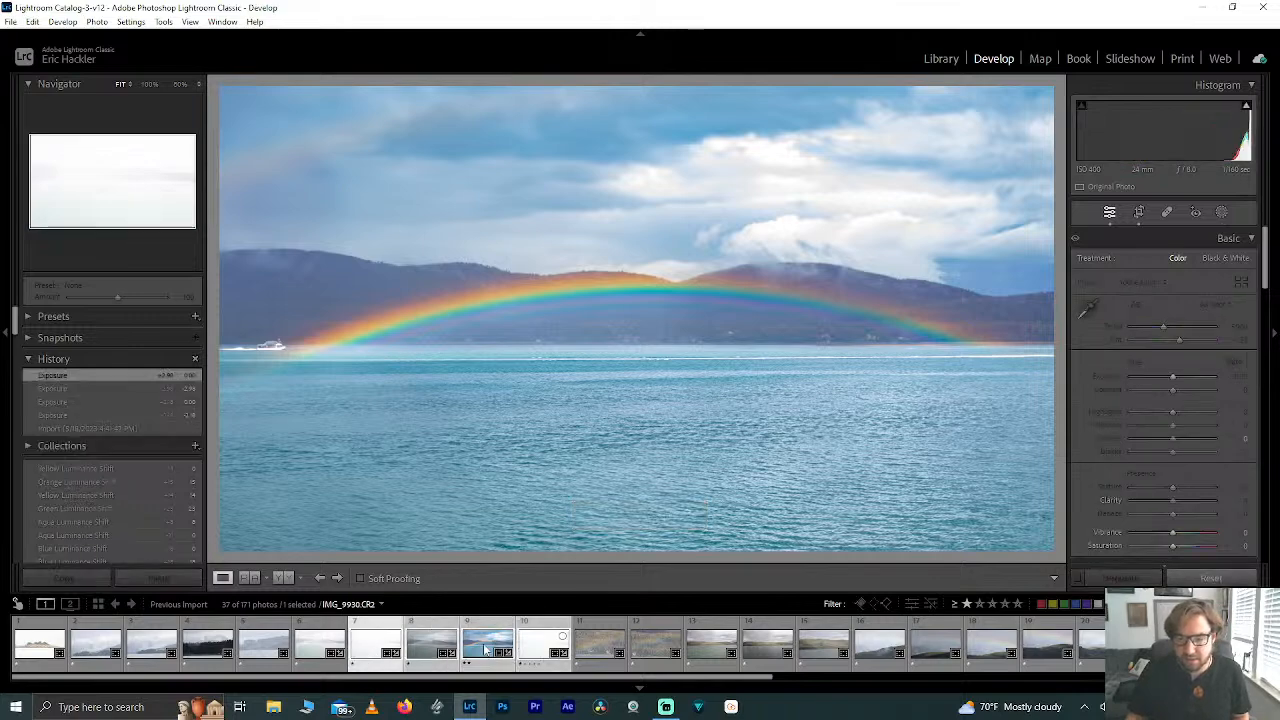
pyautogui.click(487, 650)
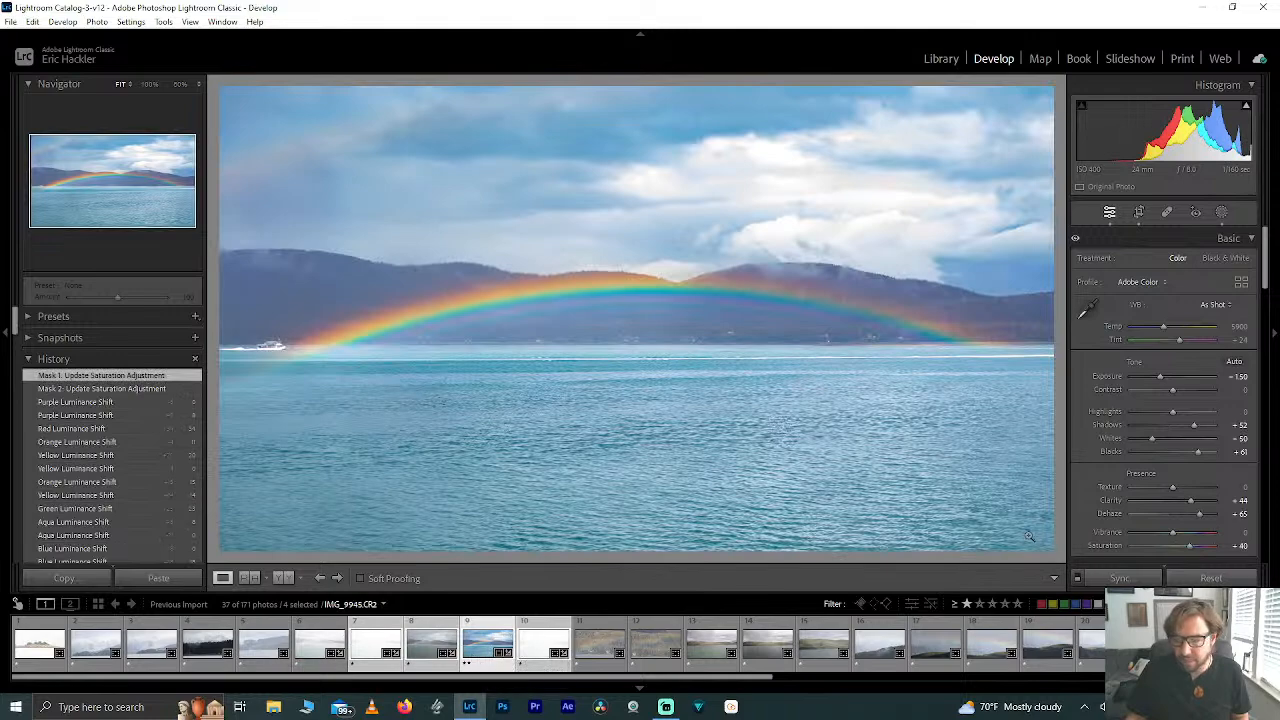
pyautogui.click(1140, 578)
pyautogui.click(429, 518)
pyautogui.click(366, 307)
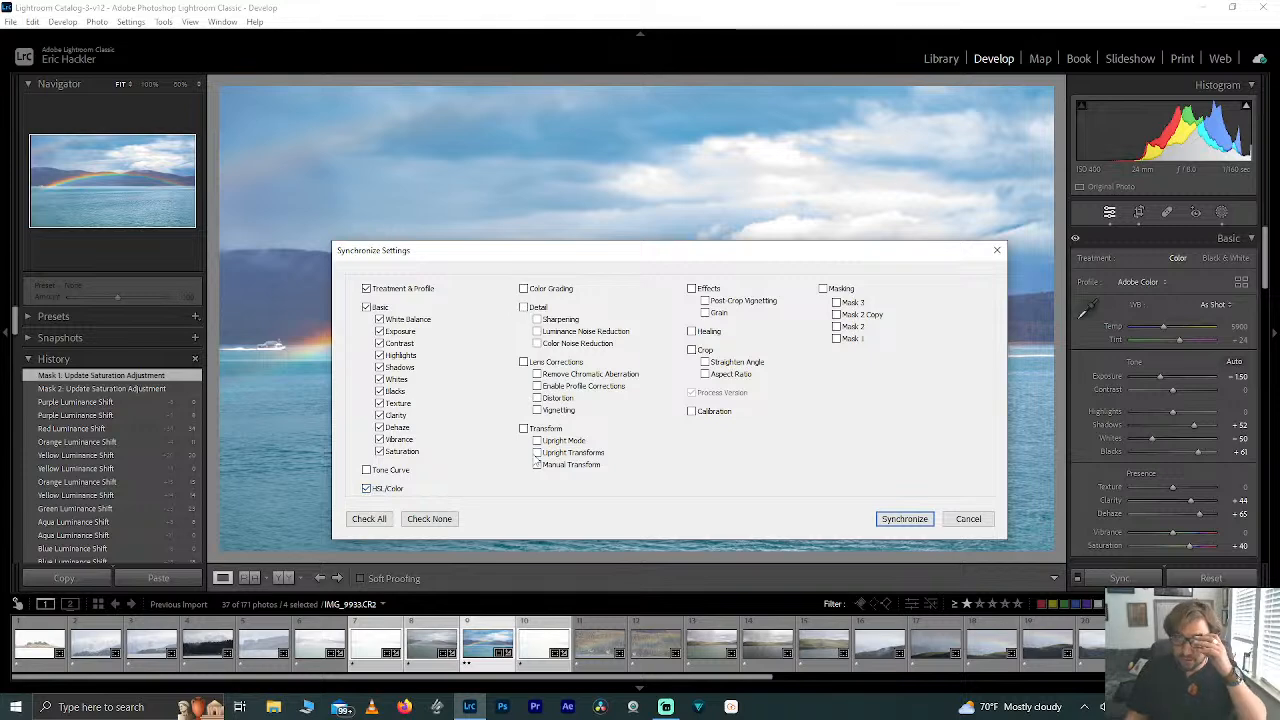
pyautogui.click(903, 518)
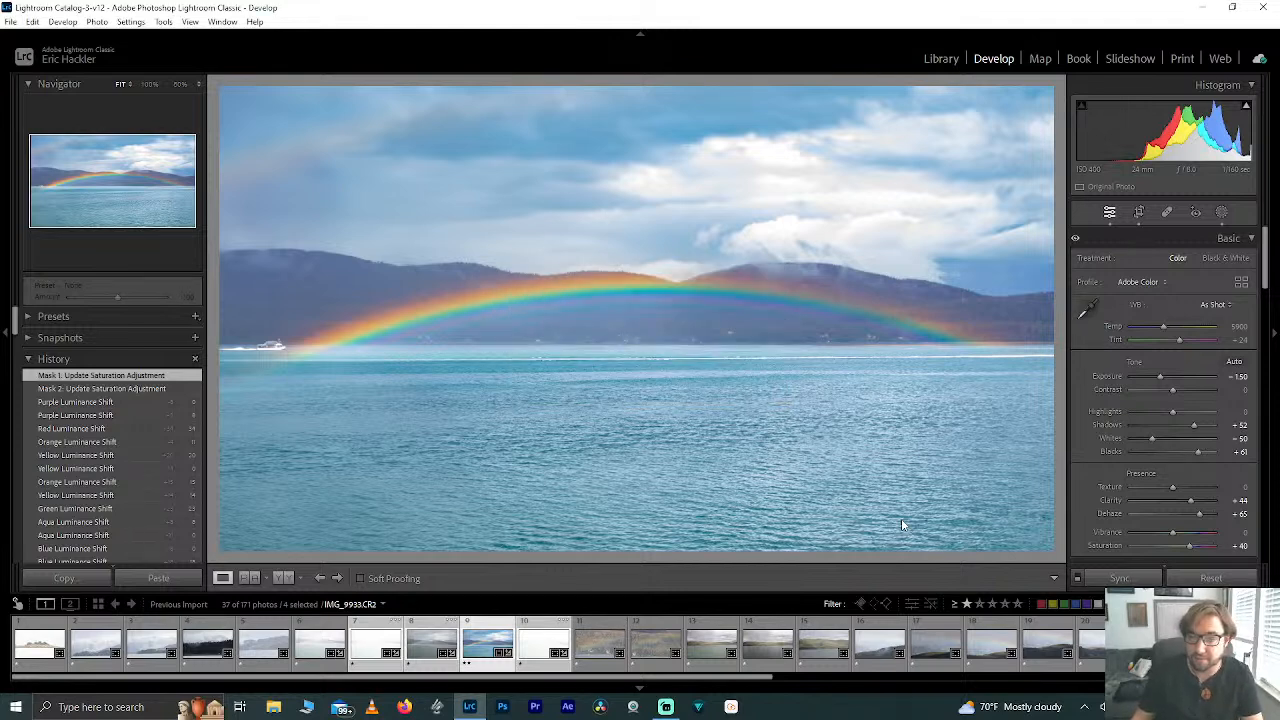
# Step: Set the rating of the four selected rainbow photos to 2 stars
pyautogui.click(428, 645)
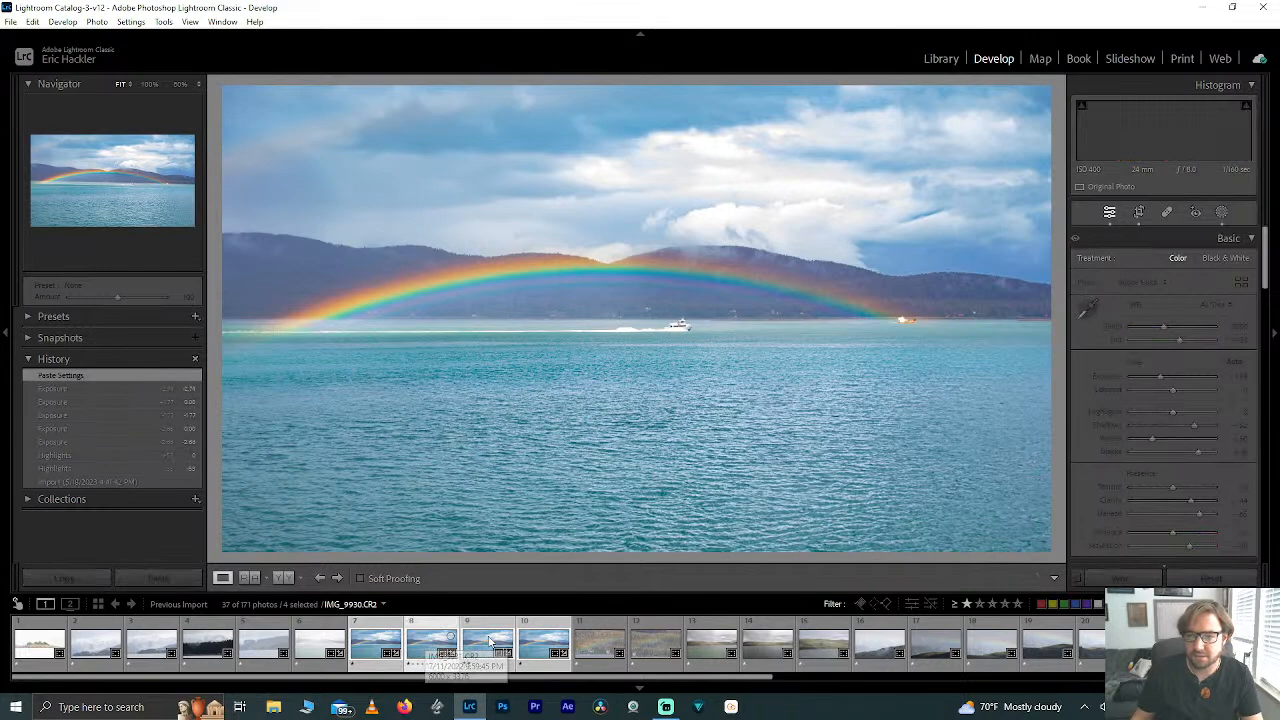
pyautogui.click(393, 650)
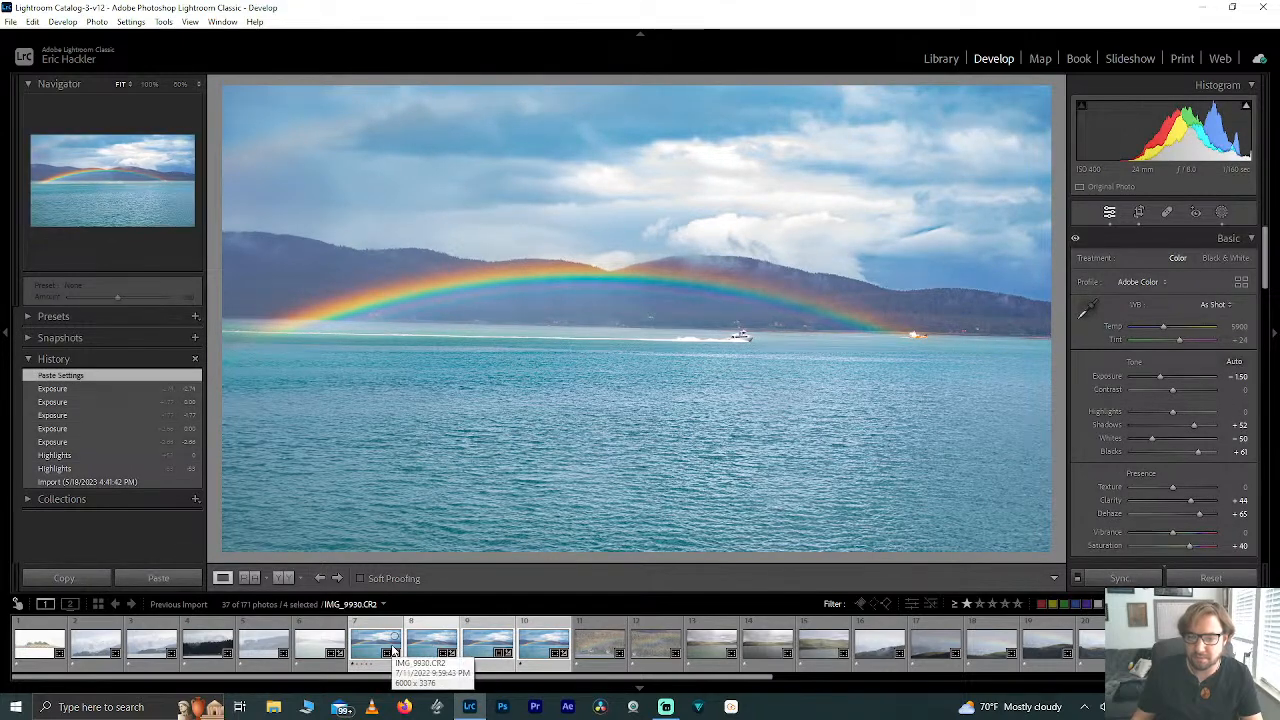
pyautogui.rightClick(366, 646)
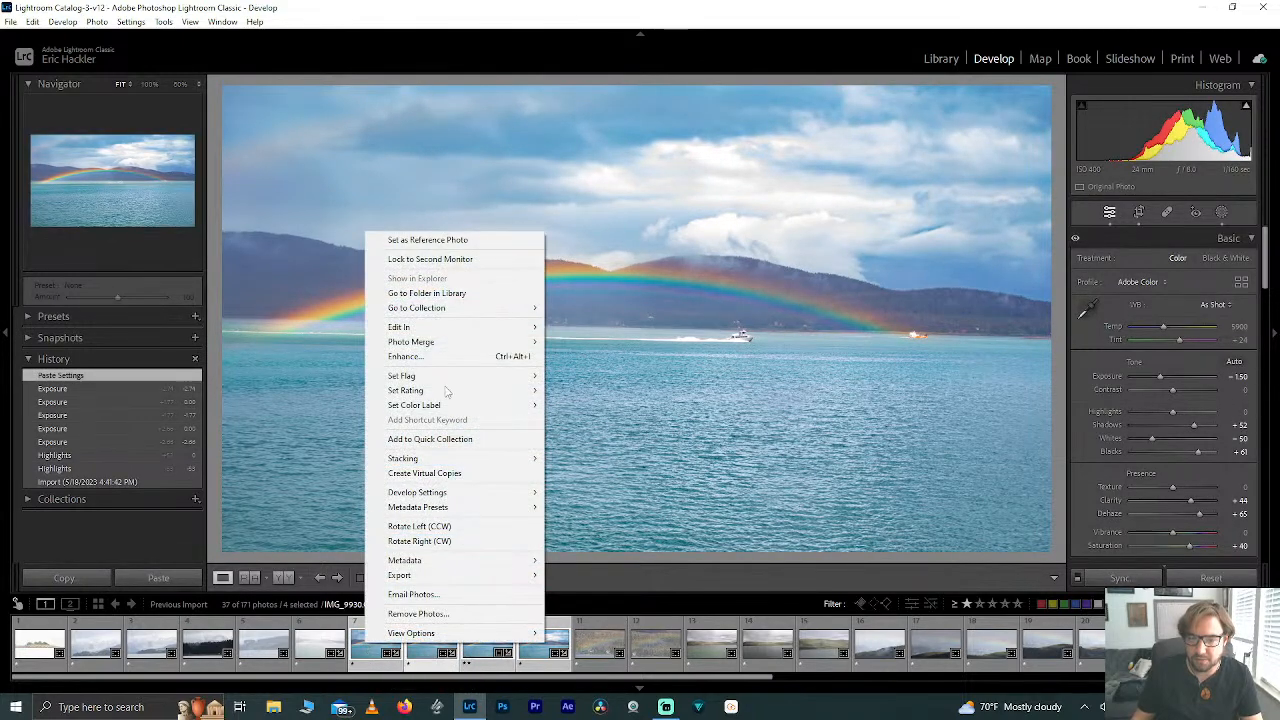
pyautogui.moveTo(503, 393)
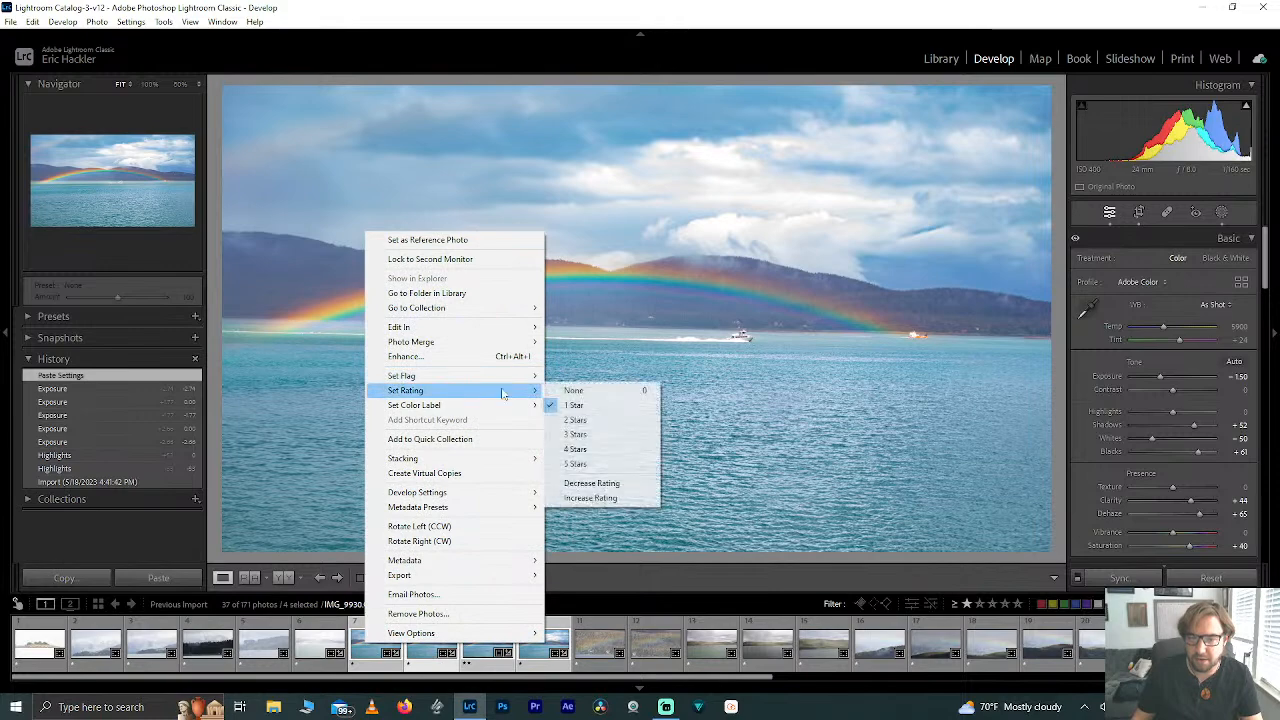
pyautogui.click(576, 420)
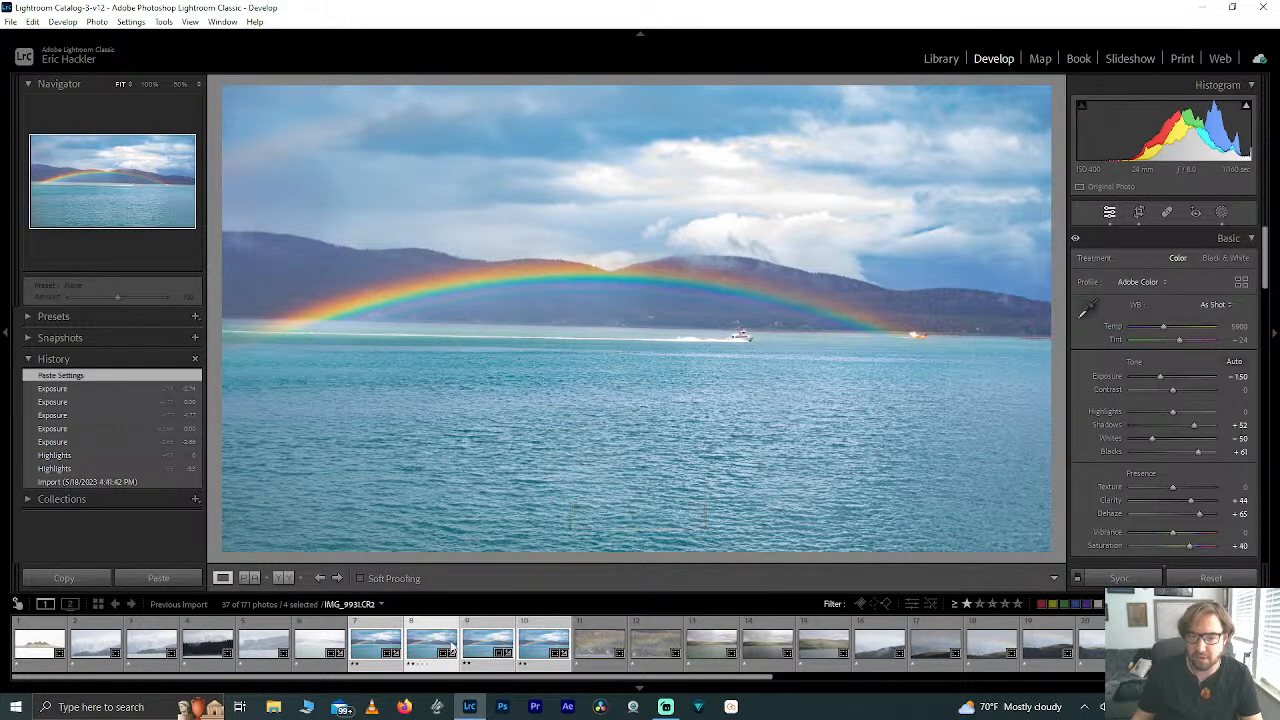
# Step: Browse the other seascape, mountain and panorama photos in the shoot for the next image to edit
pyautogui.click(330, 640)
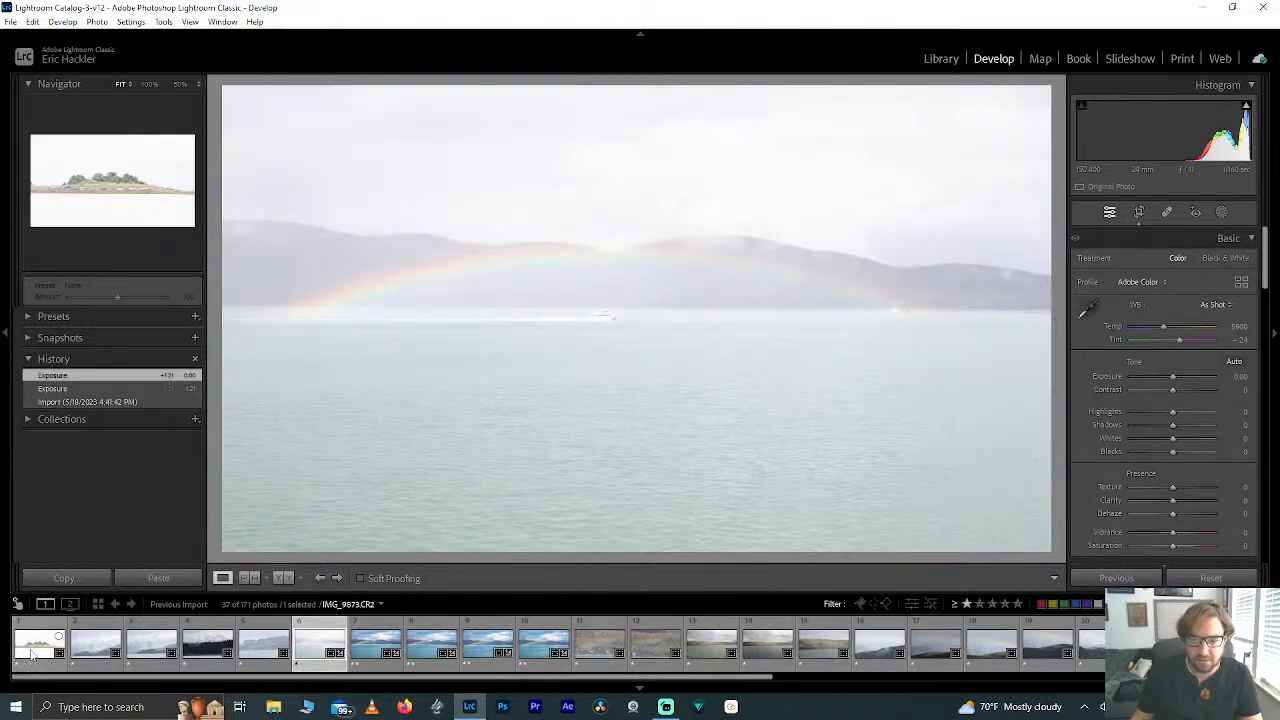
pyautogui.scroll(-5, 200, 645)
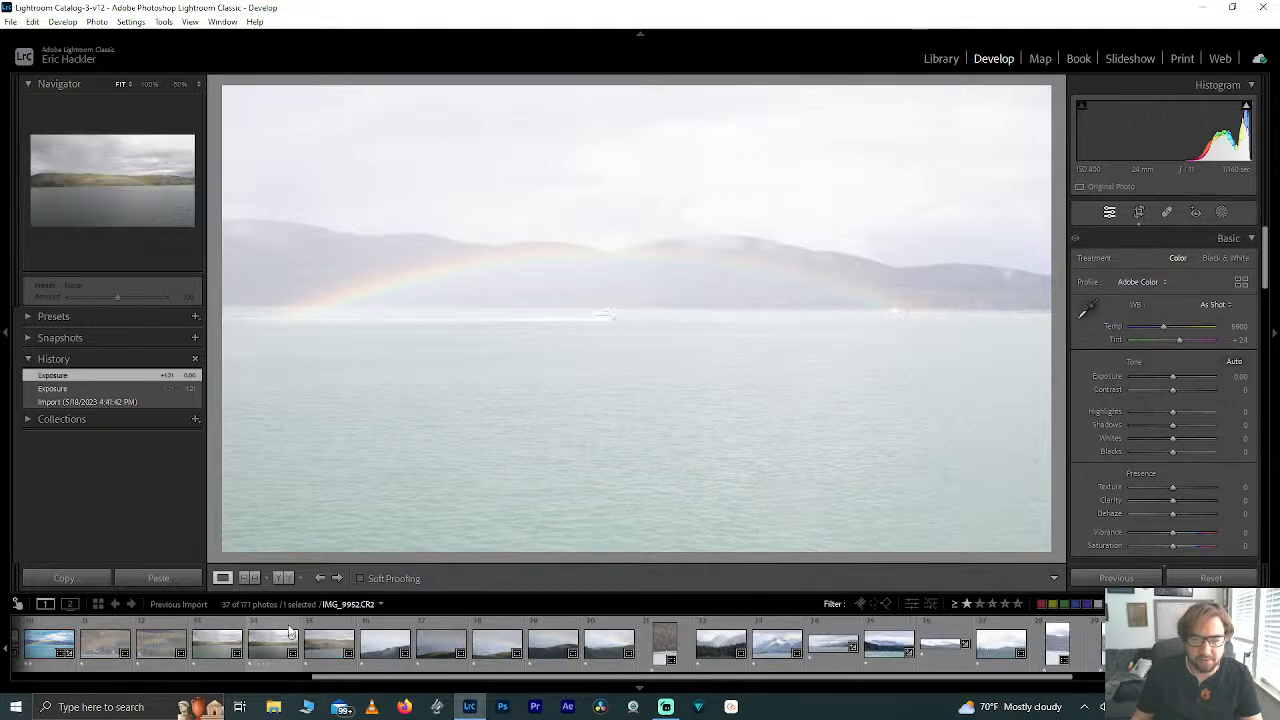
pyautogui.scroll(2, 230, 645)
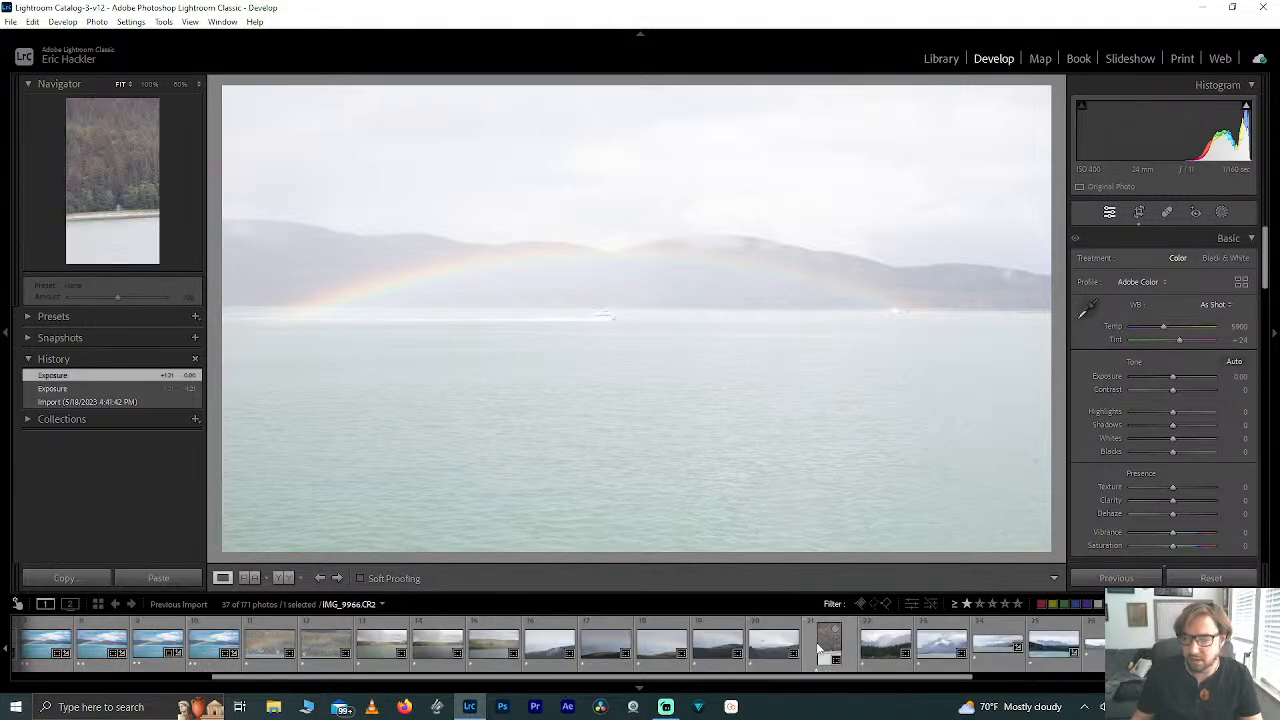
pyautogui.click(1047, 648)
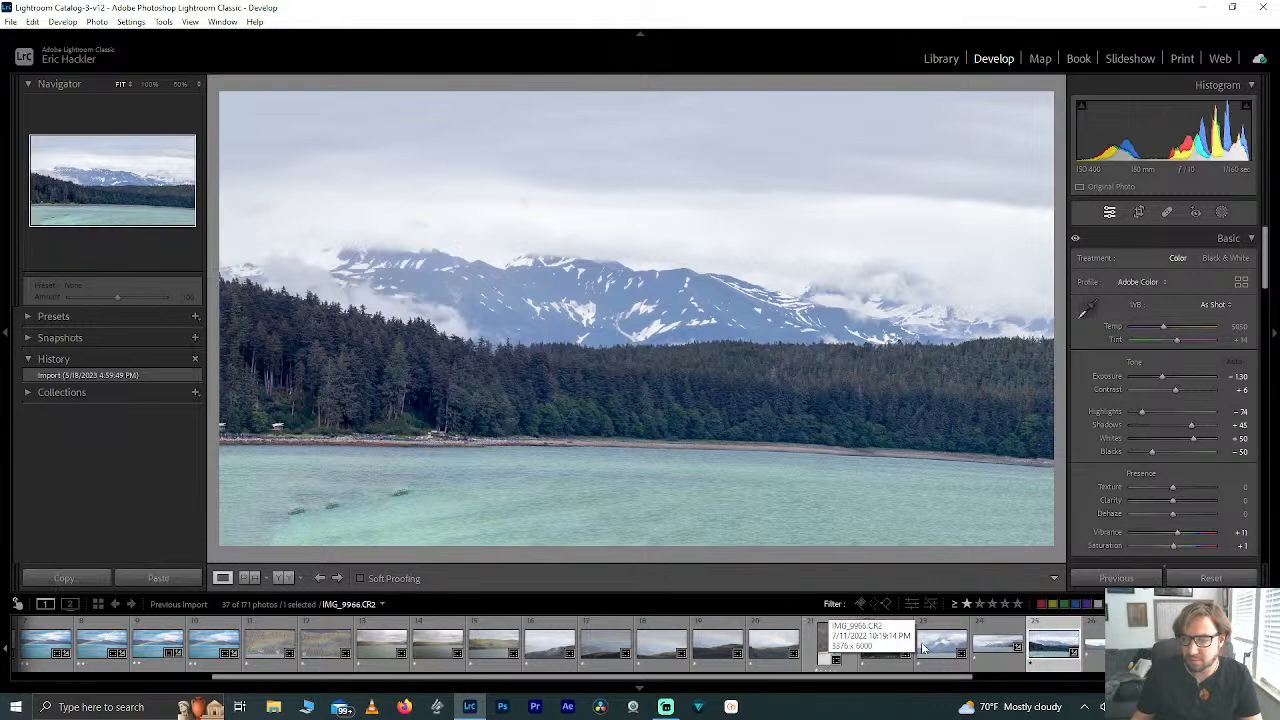
pyautogui.click(990, 646)
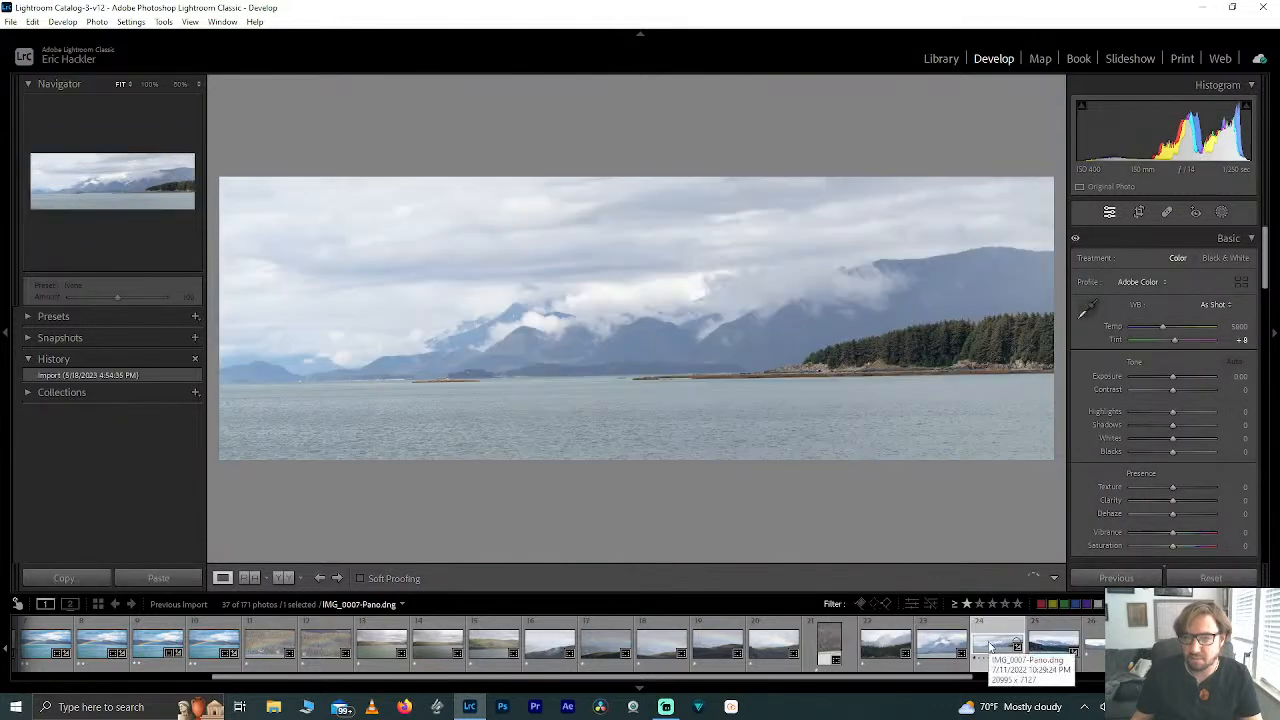
pyautogui.click(1097, 645)
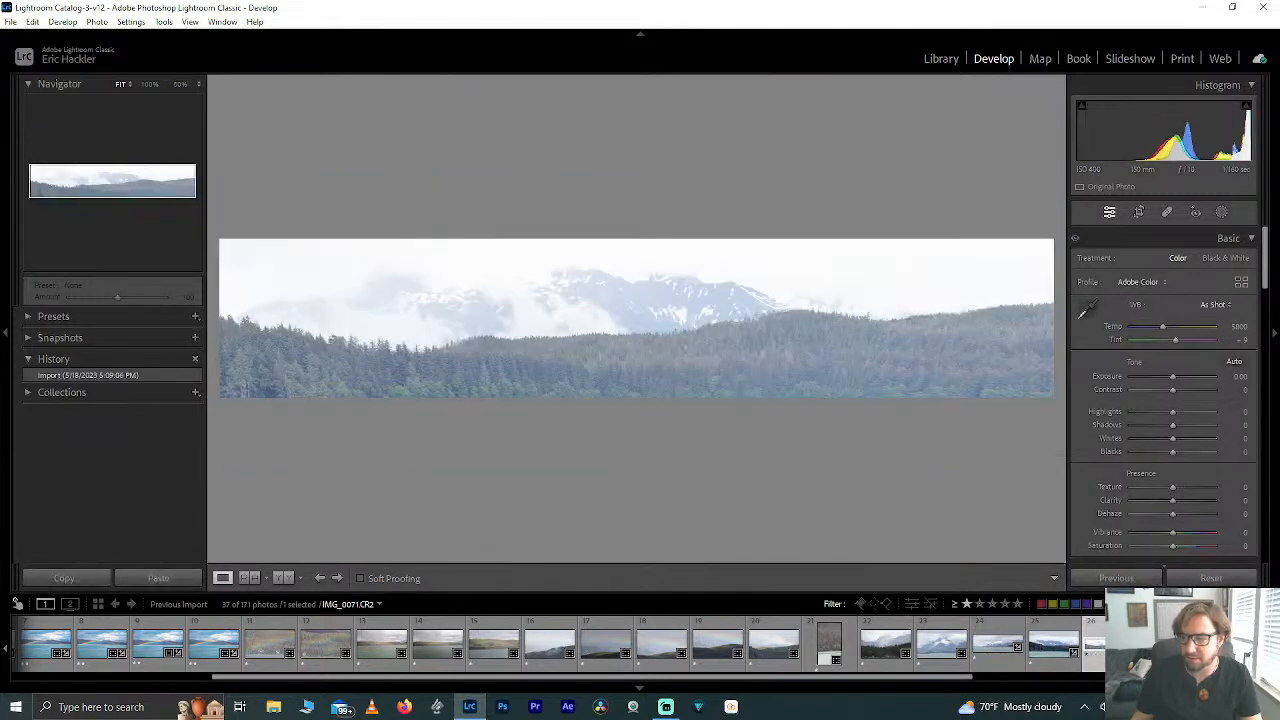
pyautogui.click(1150, 655)
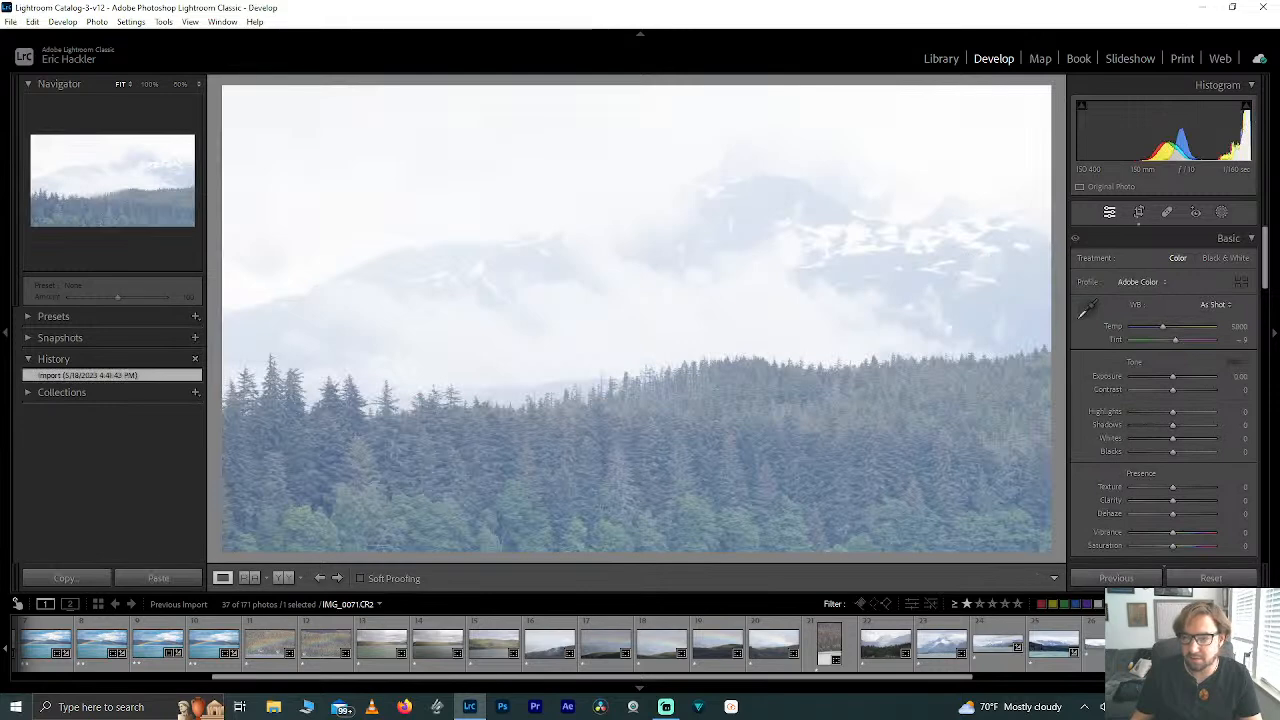
pyautogui.scroll(-5, 903, 655)
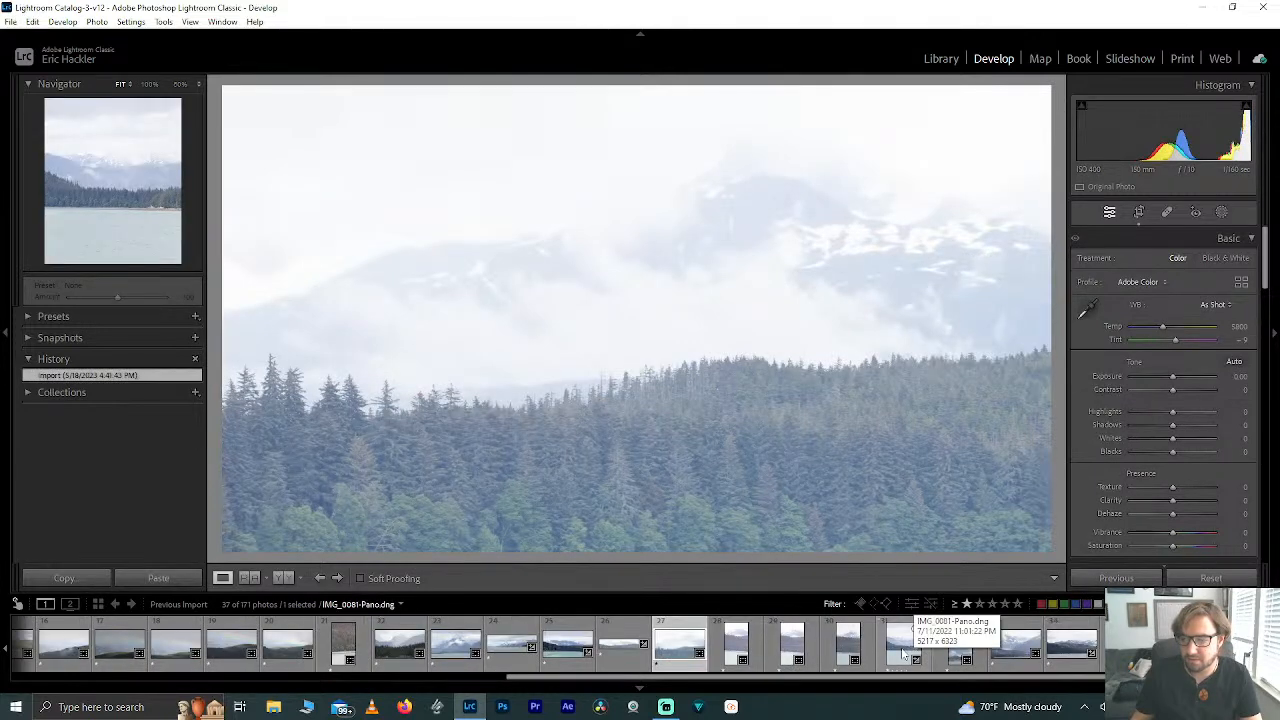
pyautogui.click(903, 645)
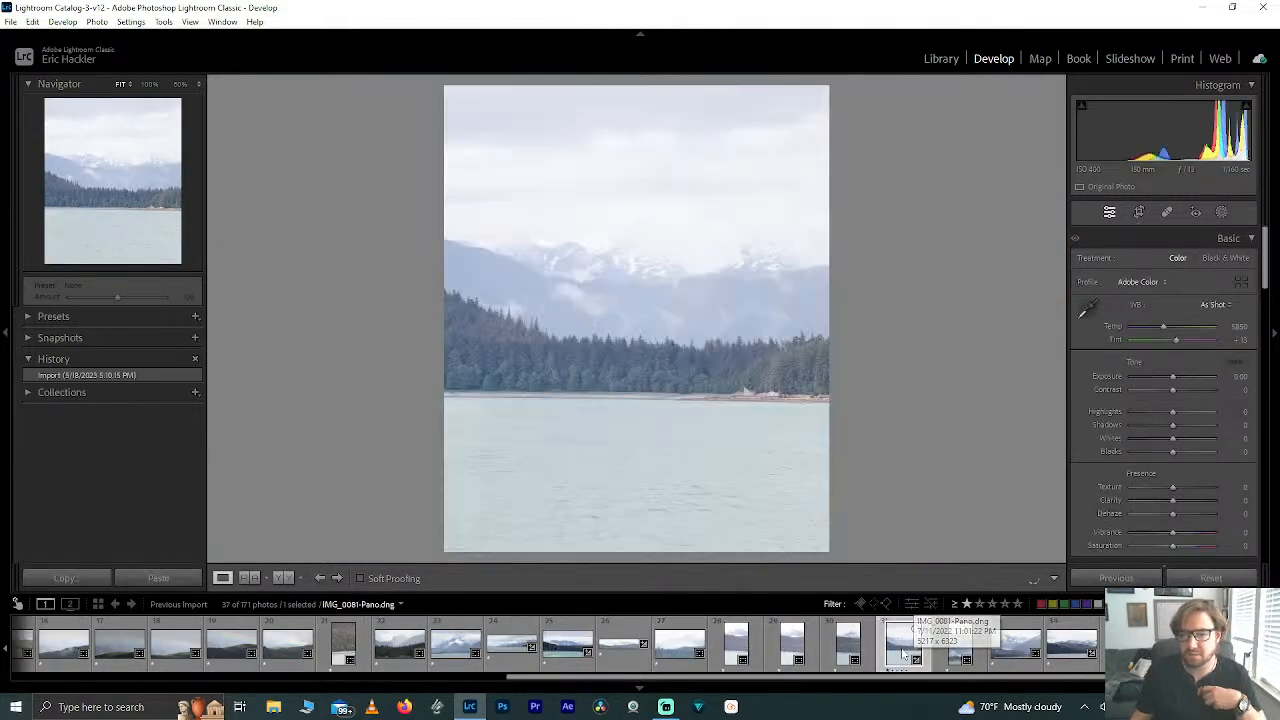
pyautogui.click(1015, 643)
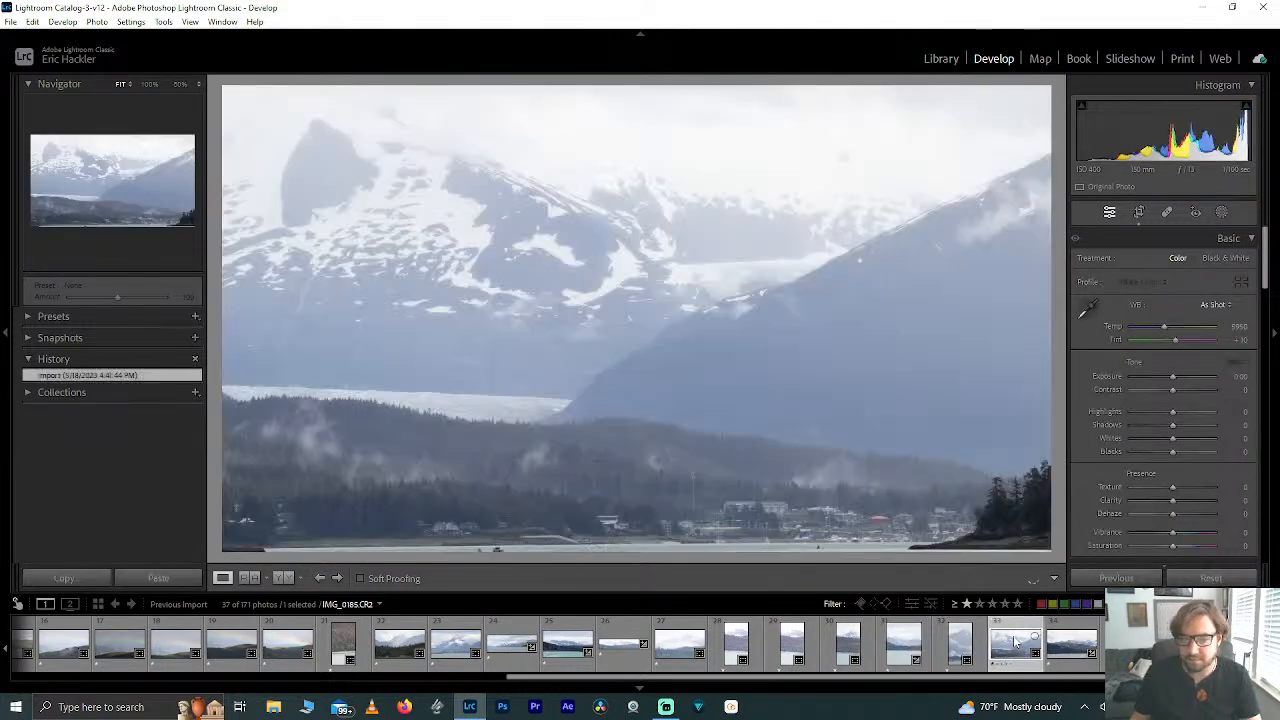
pyautogui.click(1077, 648)
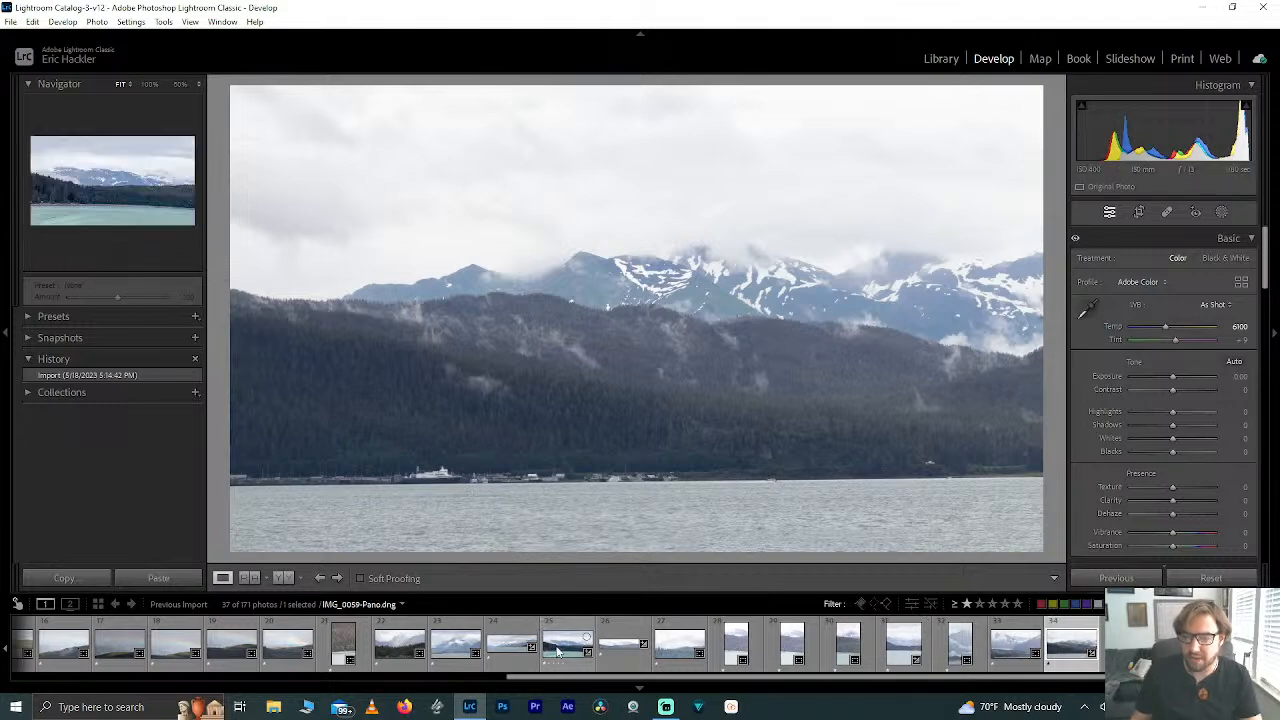
pyautogui.click(615, 645)
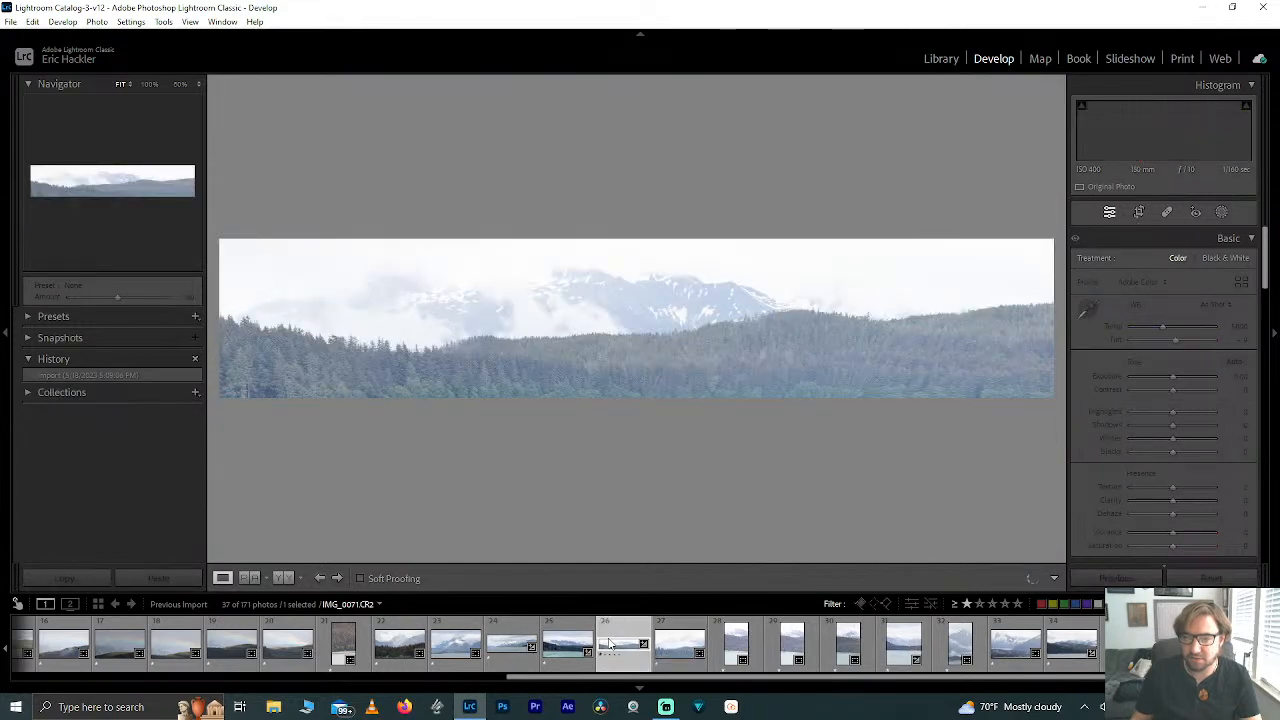
pyautogui.click(565, 648)
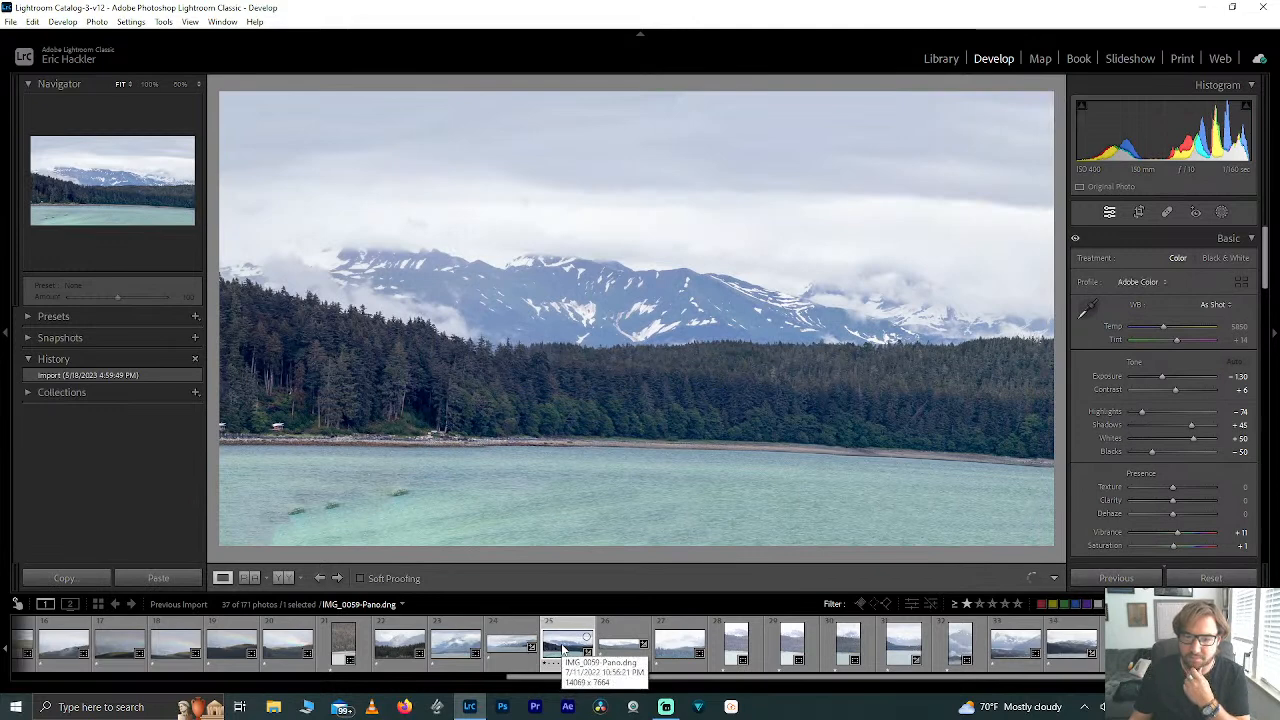
# Step: Open the mountain panorama IMG_0007-Pano.dng for cropping and straightening
pyautogui.click(510, 648)
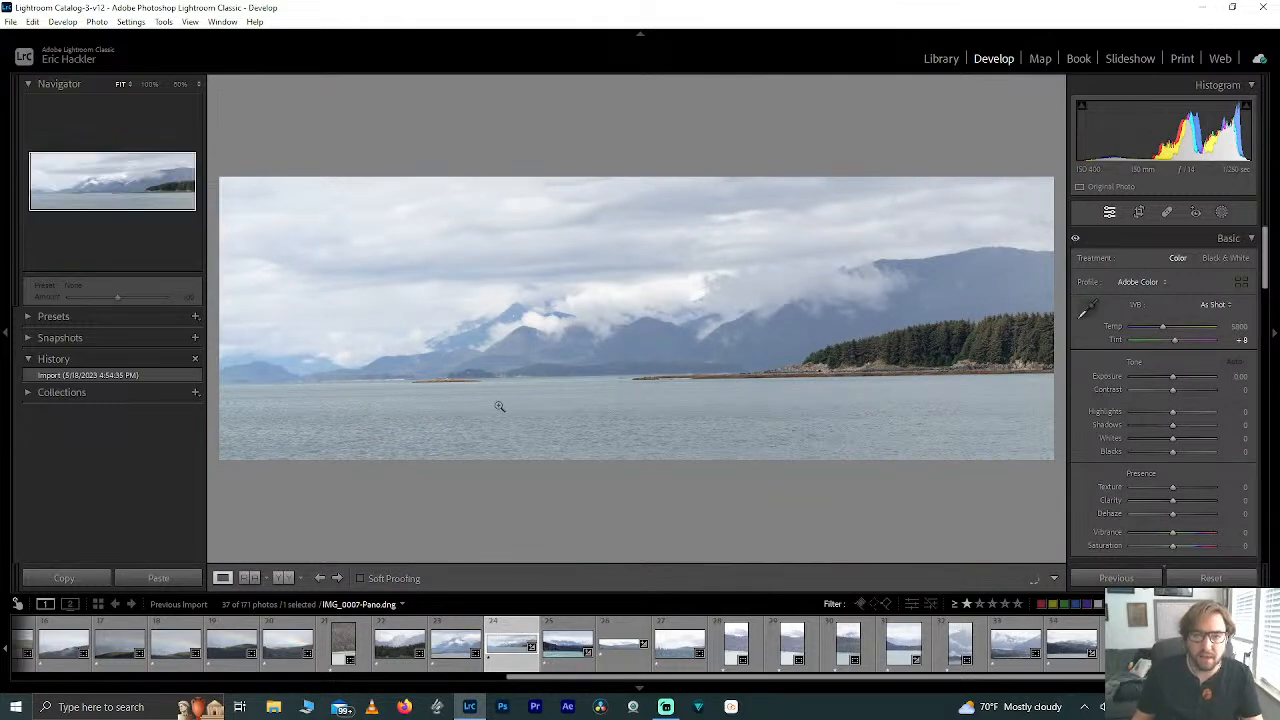
pyautogui.click(1139, 213)
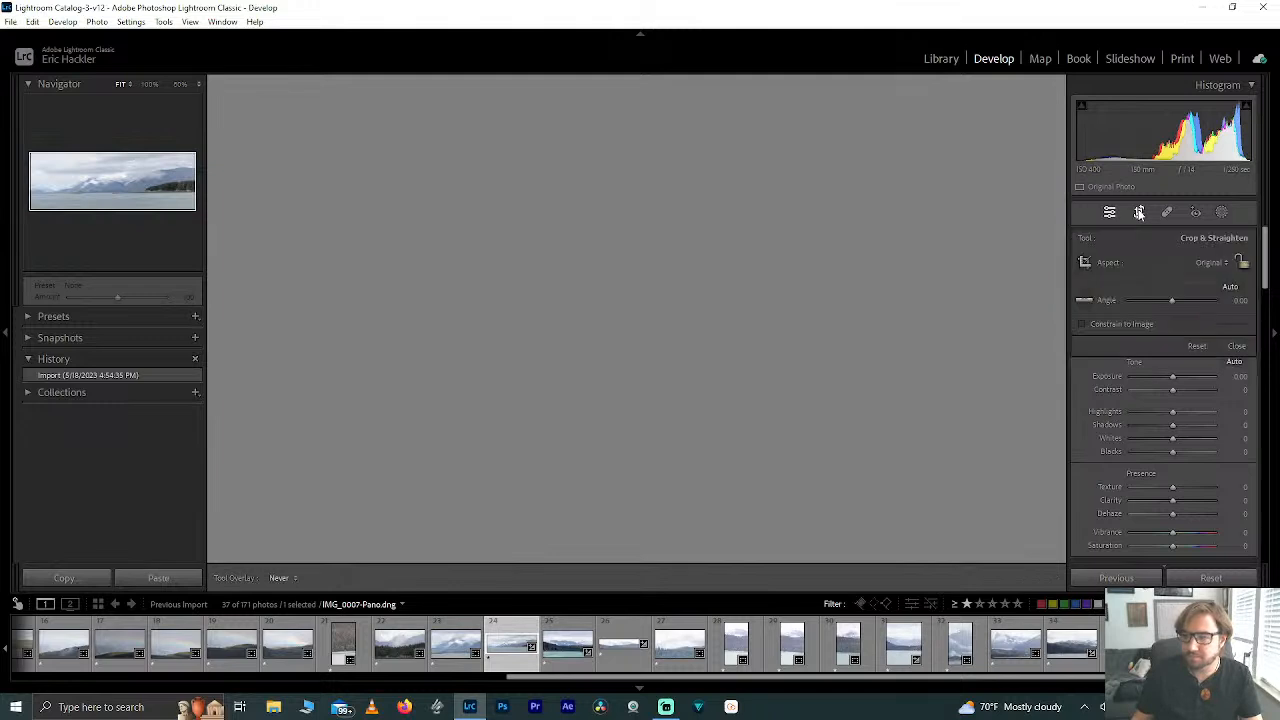
pyautogui.click(1087, 301)
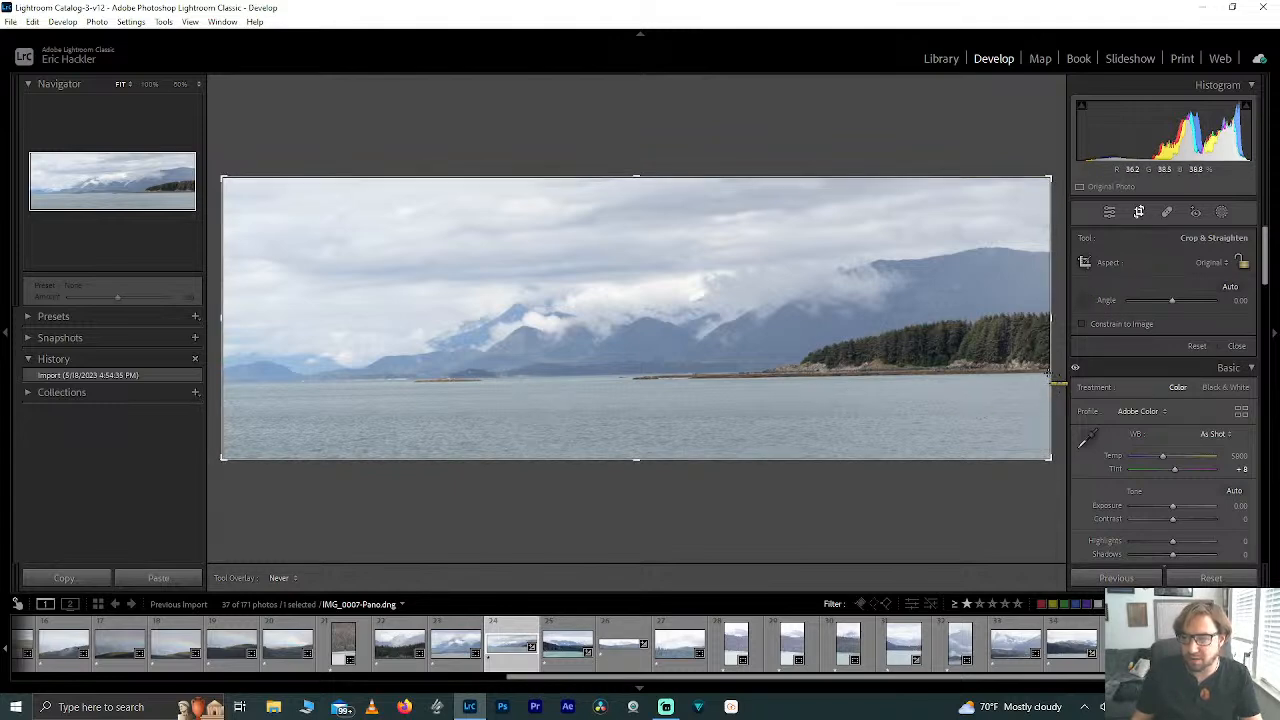
pyautogui.moveTo(967, 368); pyautogui.dragTo(881, 346)
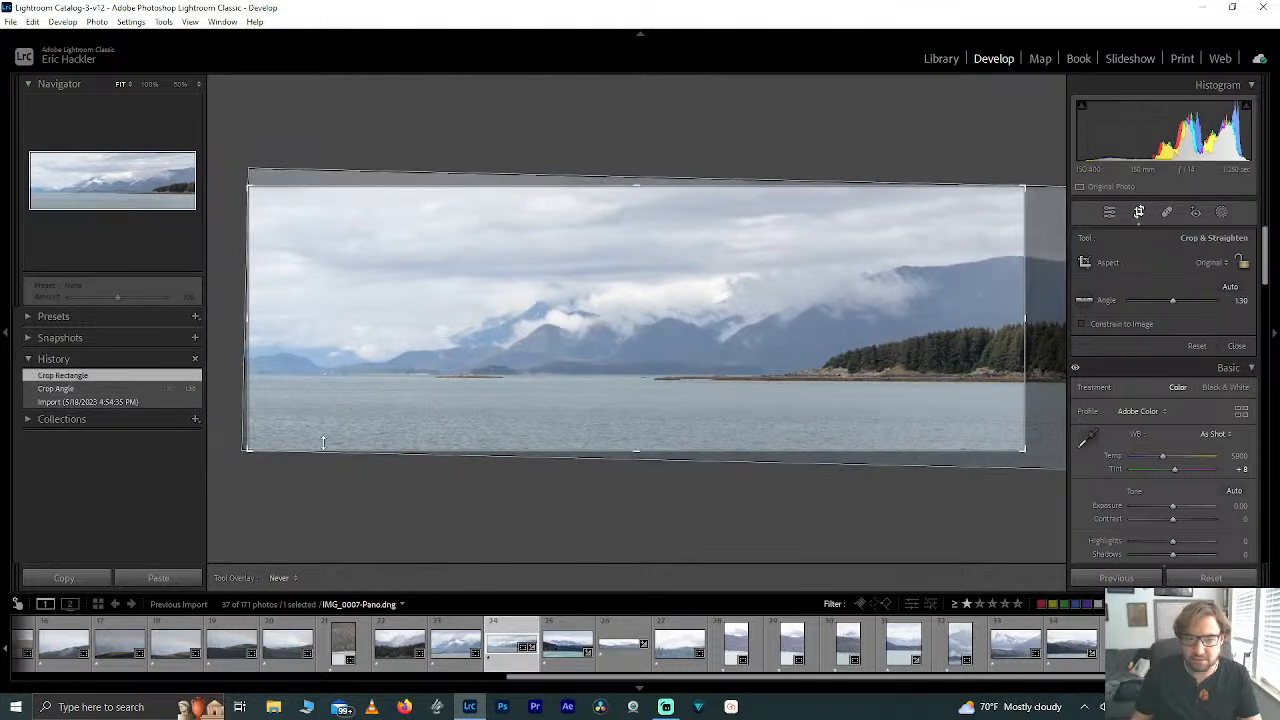
pyautogui.click(104, 401)
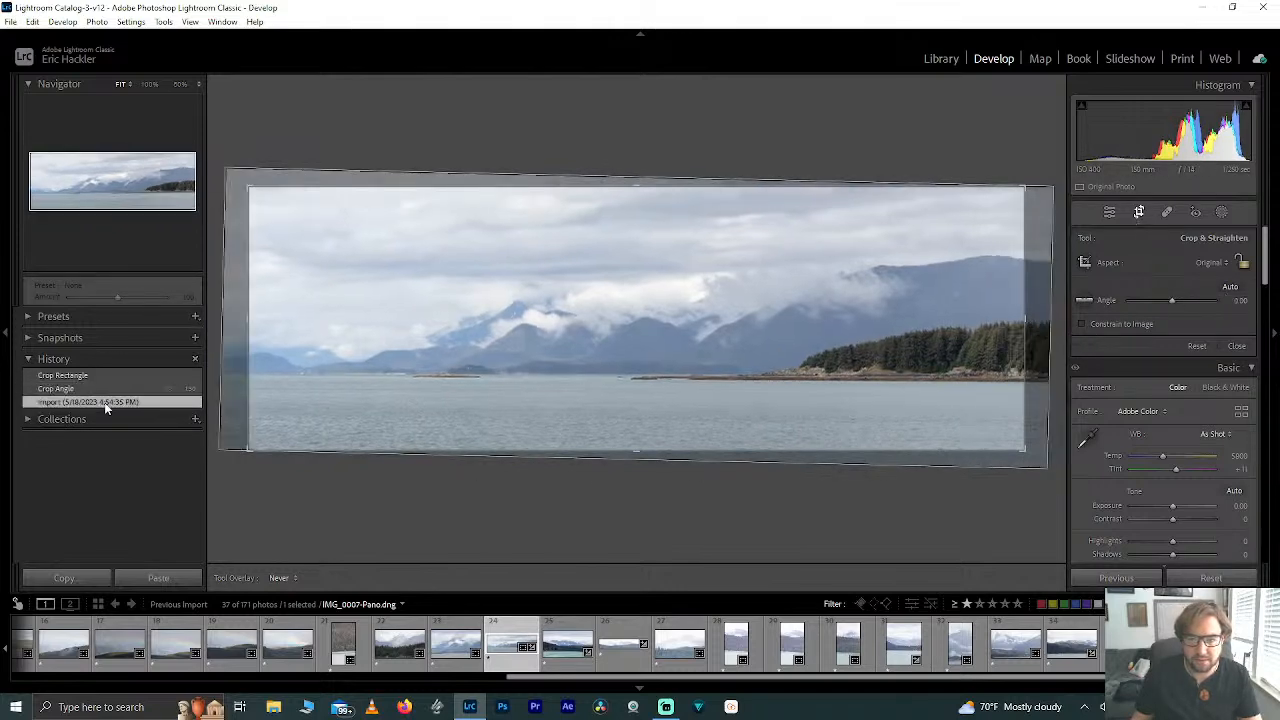
# Step: Straighten the panorama's horizon with a crop angle of 1.06 and reposition the image within the crop frame
pyautogui.moveTo(1169, 298); pyautogui.dragTo(1170, 300)
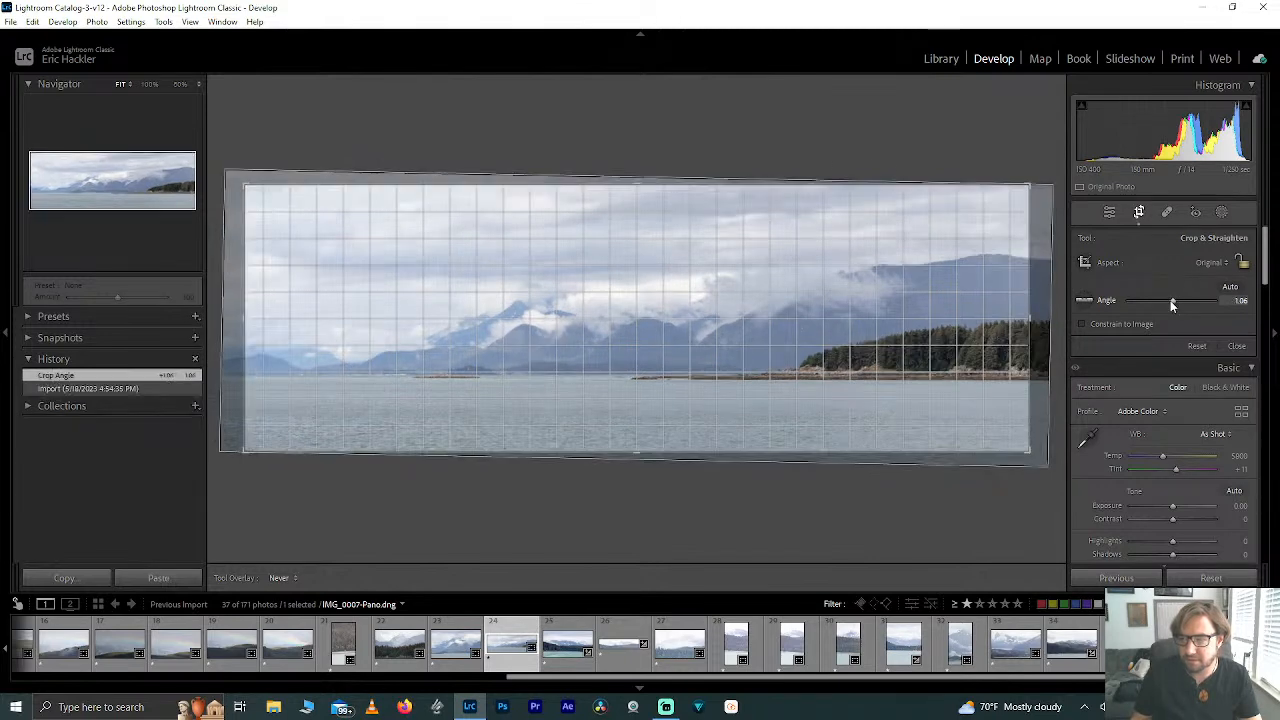
pyautogui.moveTo(485, 310); pyautogui.dragTo(504, 310)
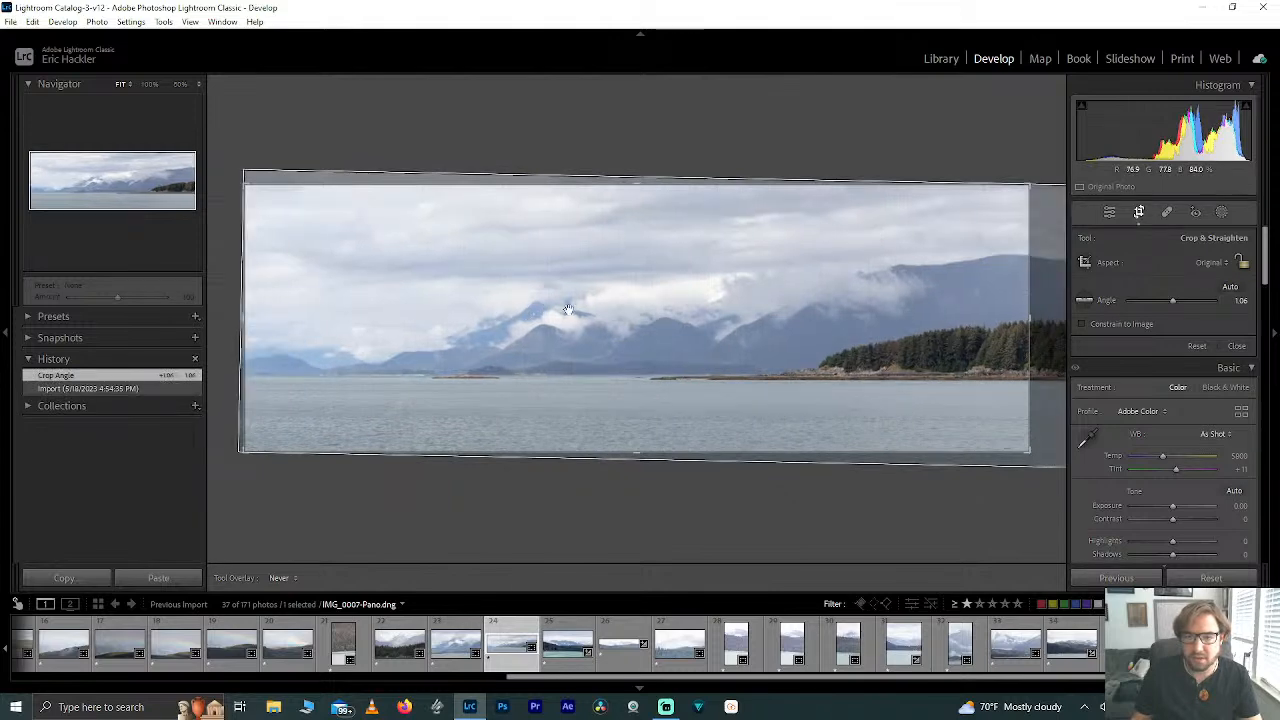
pyautogui.moveTo(628, 190); pyautogui.dragTo(618, 183)
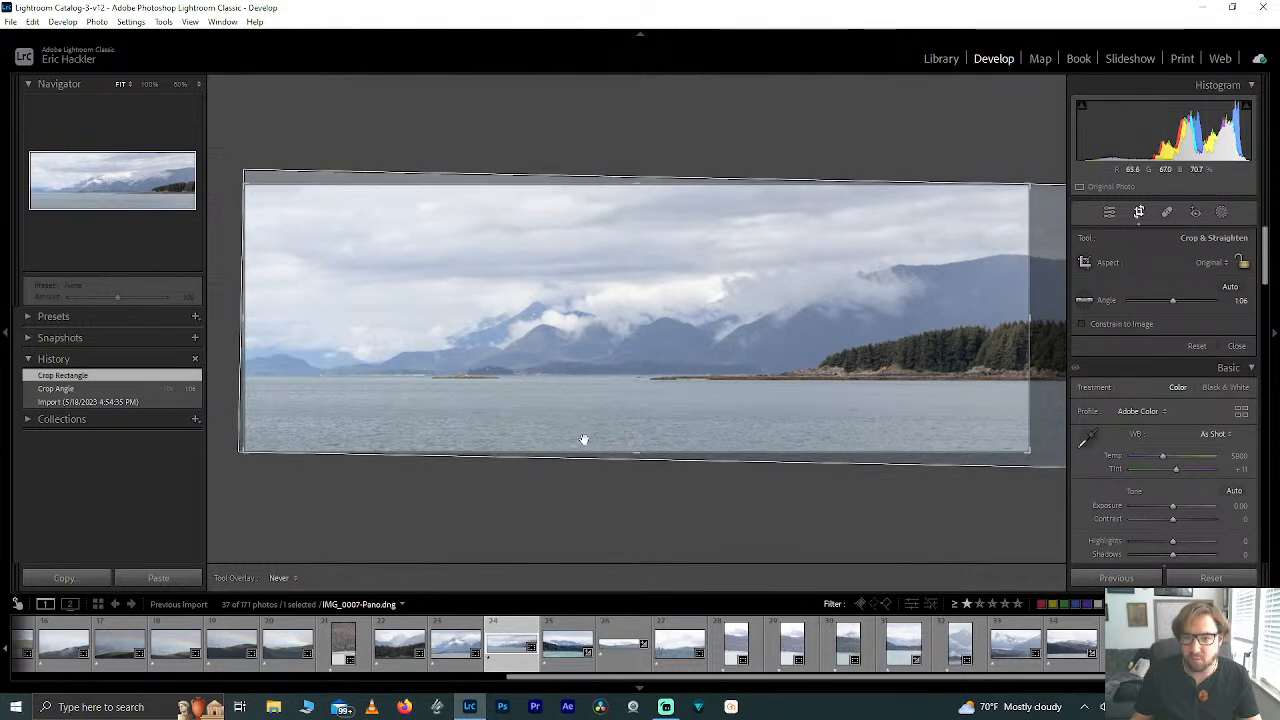
# Step: Narrow the crop from both sides around the central mountains, keep the available height, and apply it
pyautogui.moveTo(252, 321); pyautogui.dragTo(288, 323)
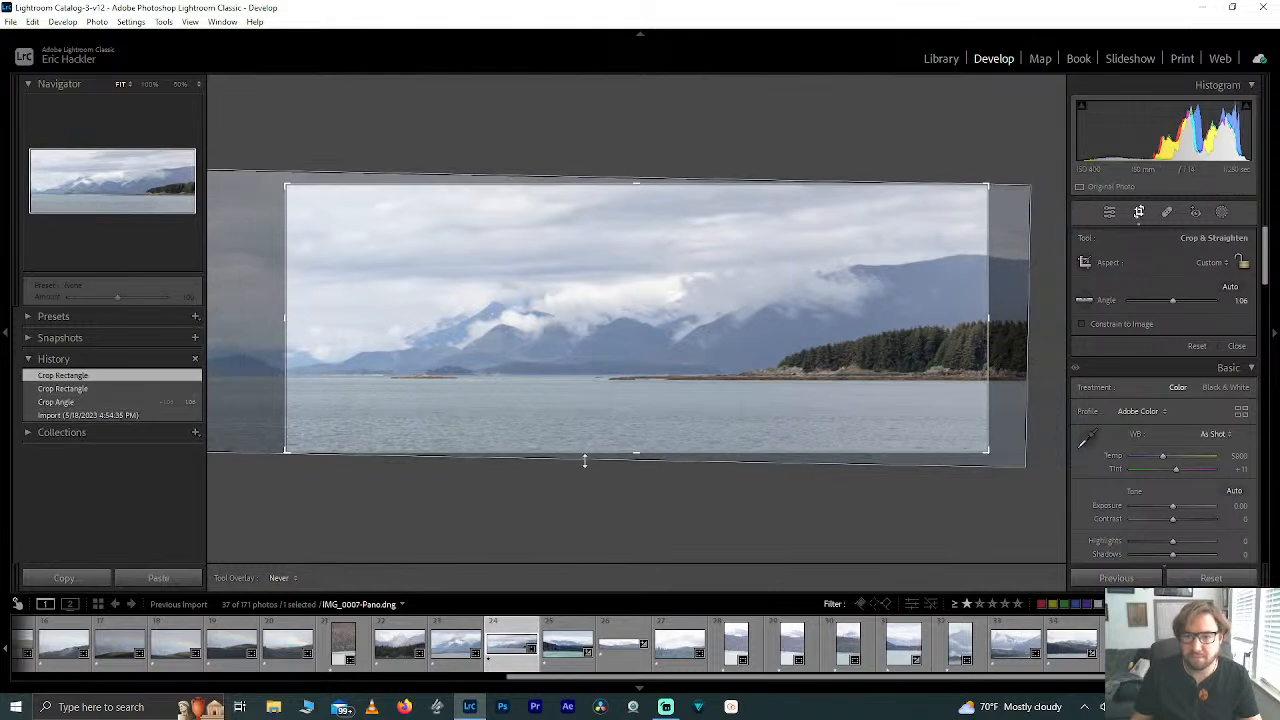
pyautogui.moveTo(966, 320)
pyautogui.mouseDown()
pyautogui.moveTo(914, 318)
pyautogui.moveTo(946, 312)
pyautogui.mouseUp()
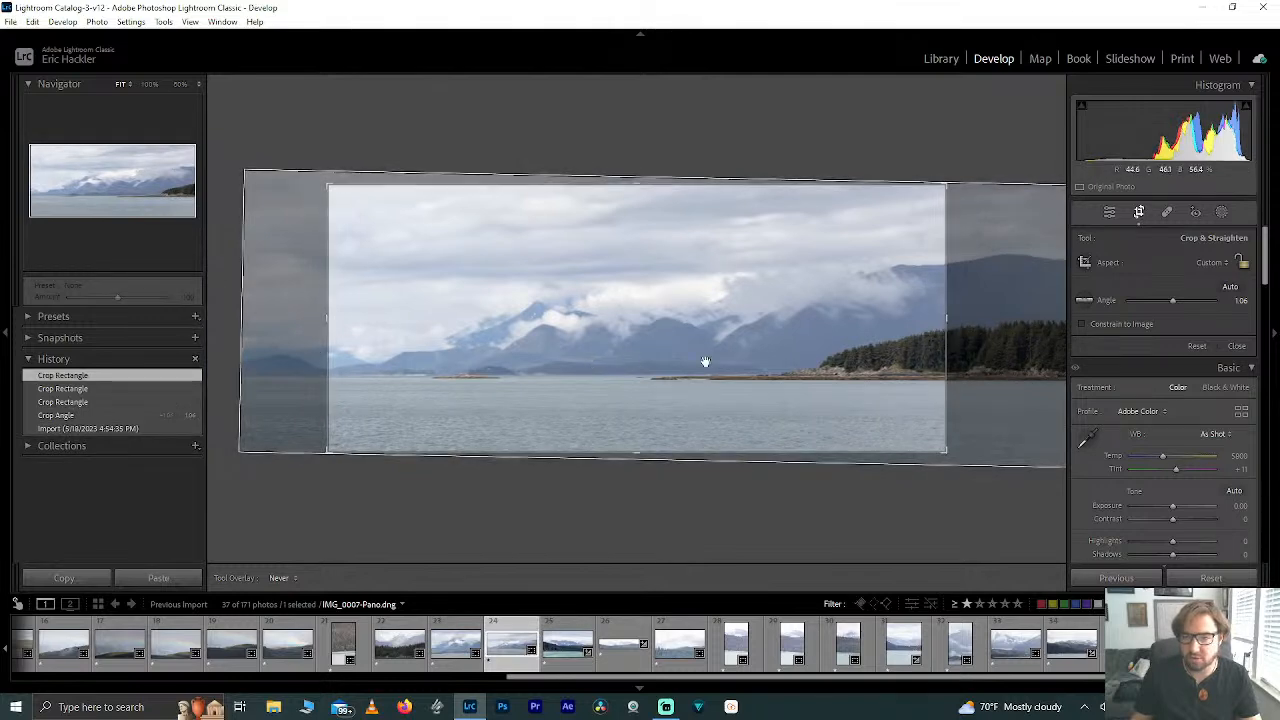
pyautogui.moveTo(636, 456)
pyautogui.mouseDown()
pyautogui.moveTo(634, 434)
pyautogui.moveTo(631, 471)
pyautogui.mouseUp()
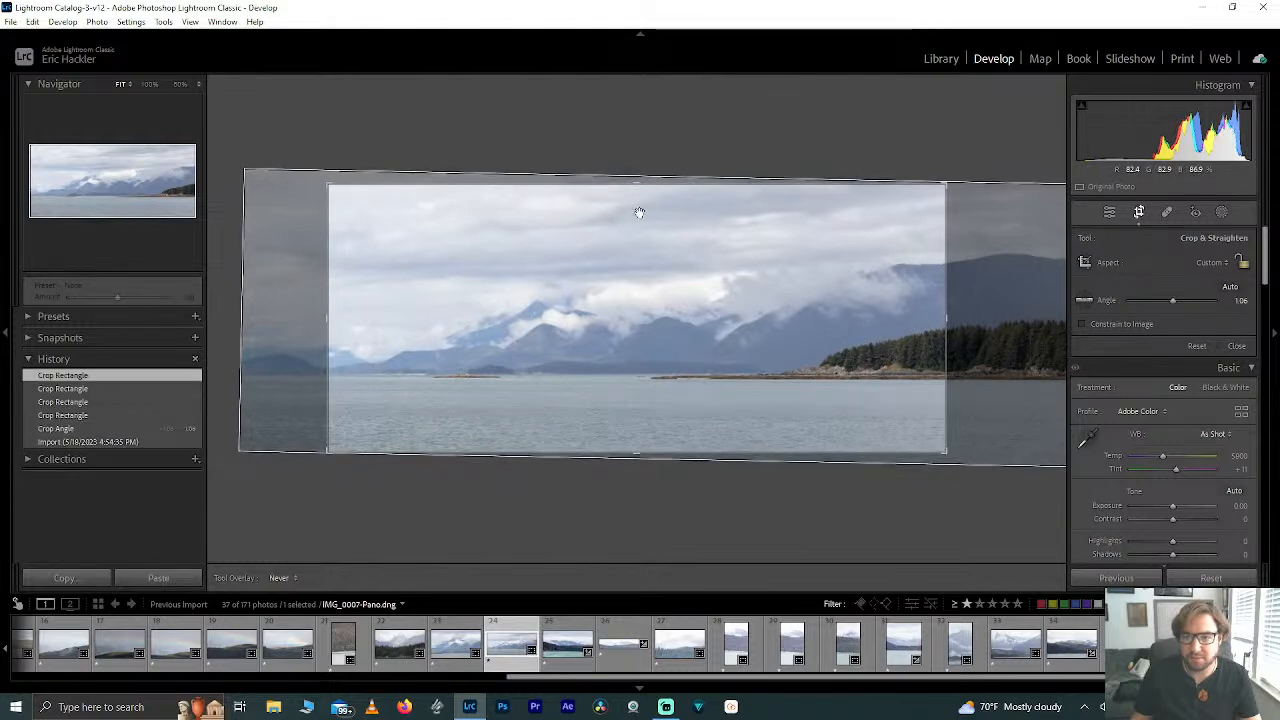
pyautogui.moveTo(637, 182); pyautogui.dragTo(634, 157)
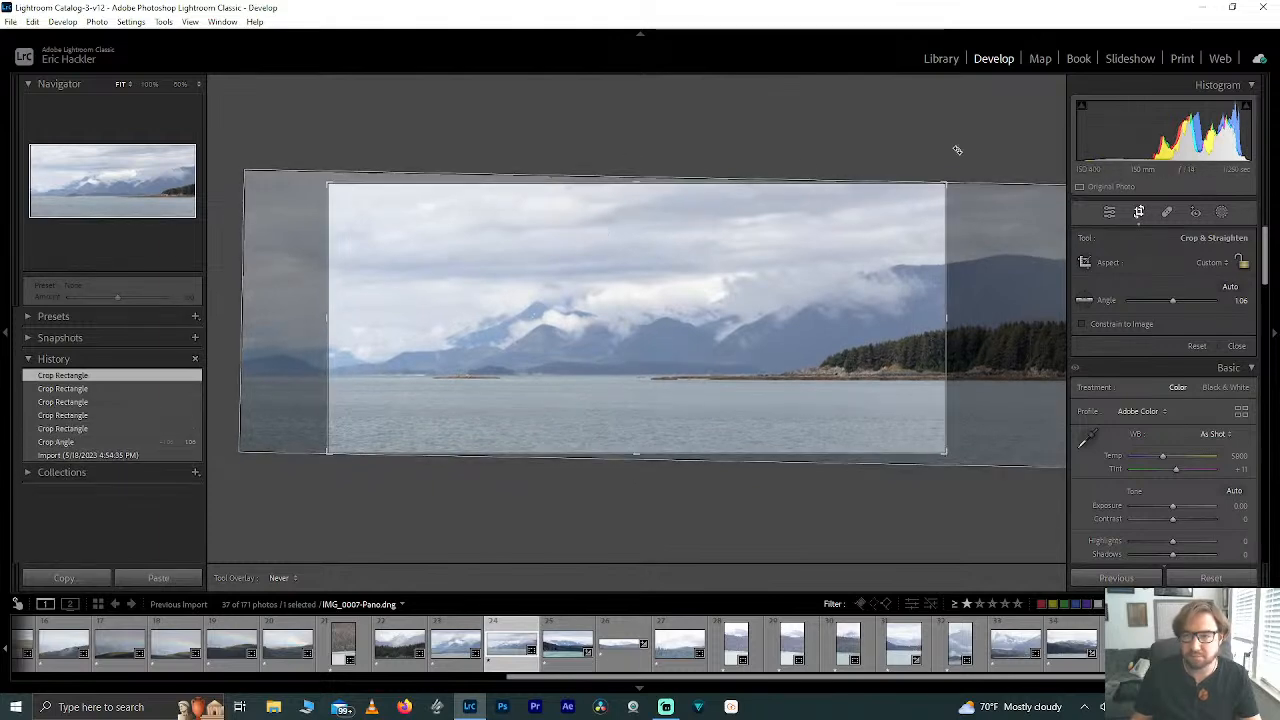
pyautogui.click(1109, 212)
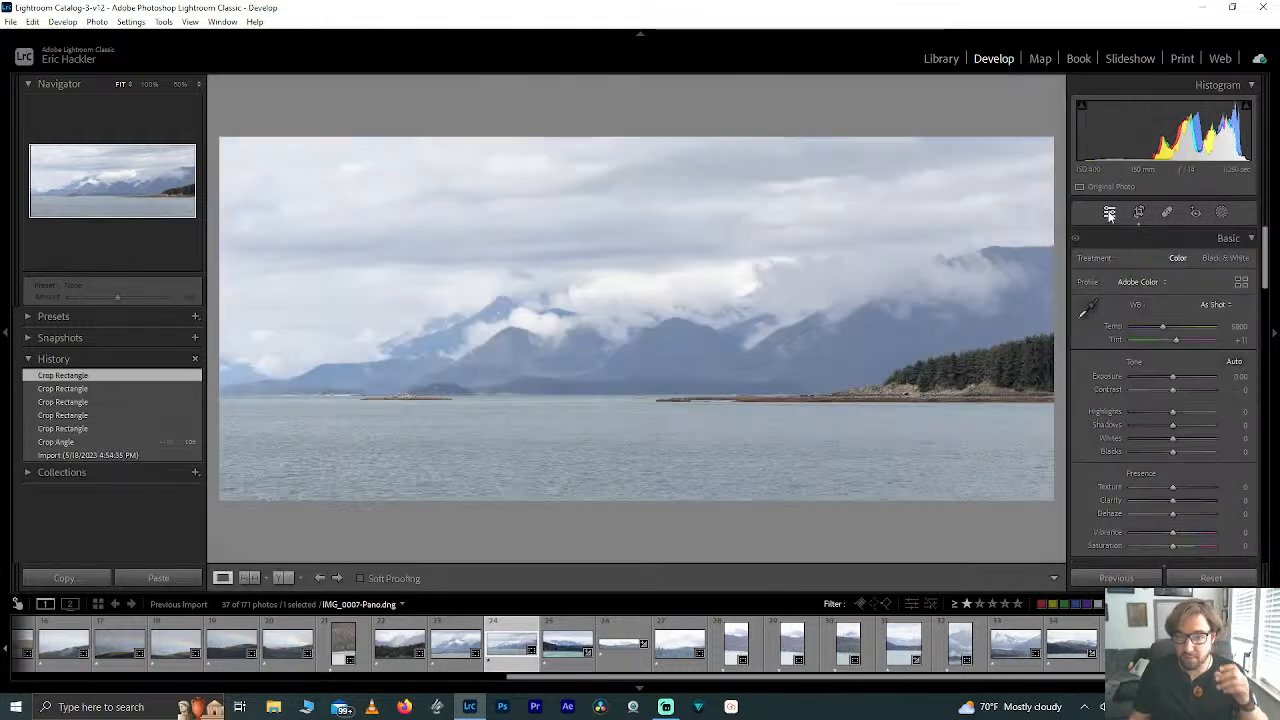
# Step: Widen the crop to take in the whole forested point, extend it to the image's top edge, and fine-tune the side opposite the forest
pyautogui.click(1139, 213)
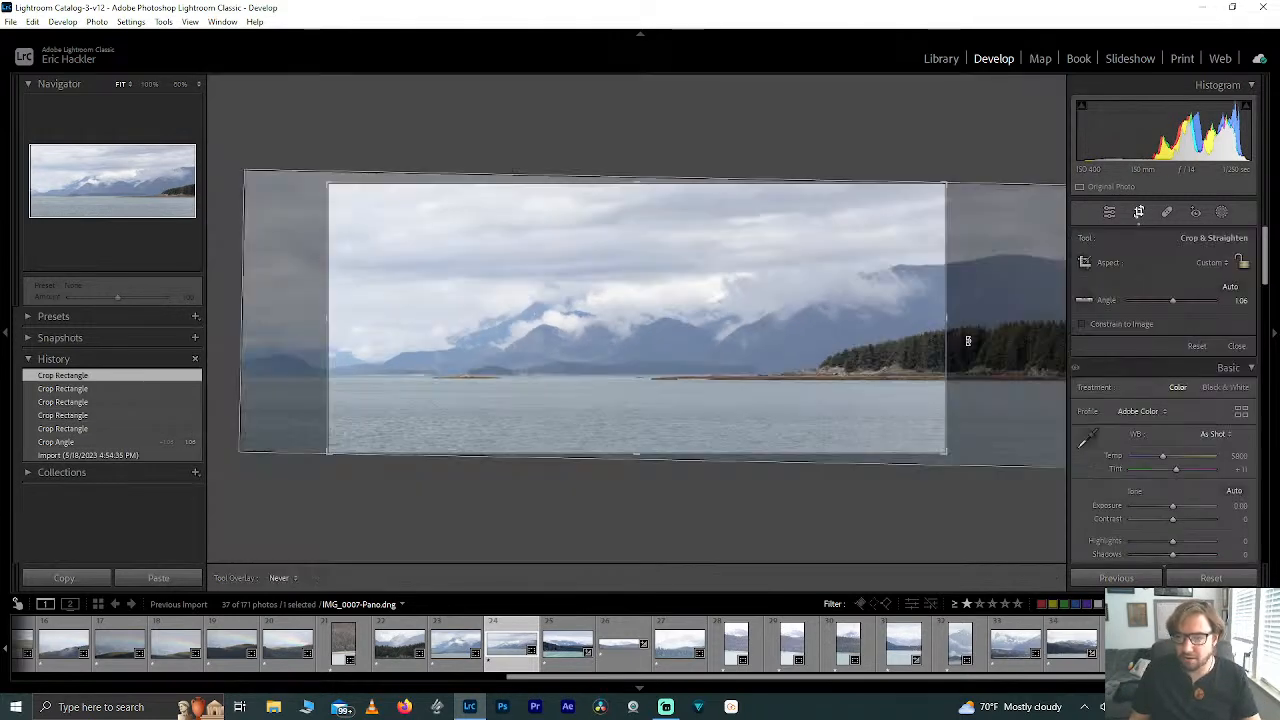
pyautogui.moveTo(988, 326); pyautogui.dragTo(1040, 328)
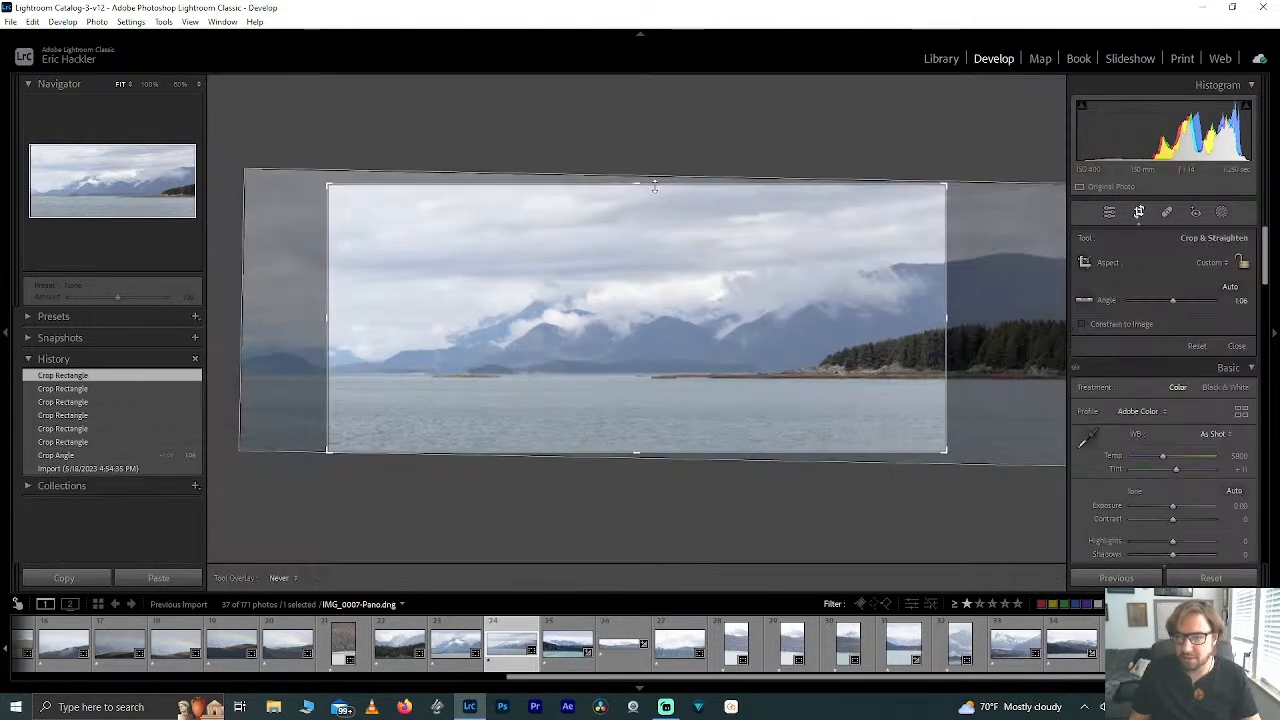
pyautogui.moveTo(656, 182); pyautogui.dragTo(657, 205)
pyautogui.moveTo(947, 319); pyautogui.dragTo(1034, 317)
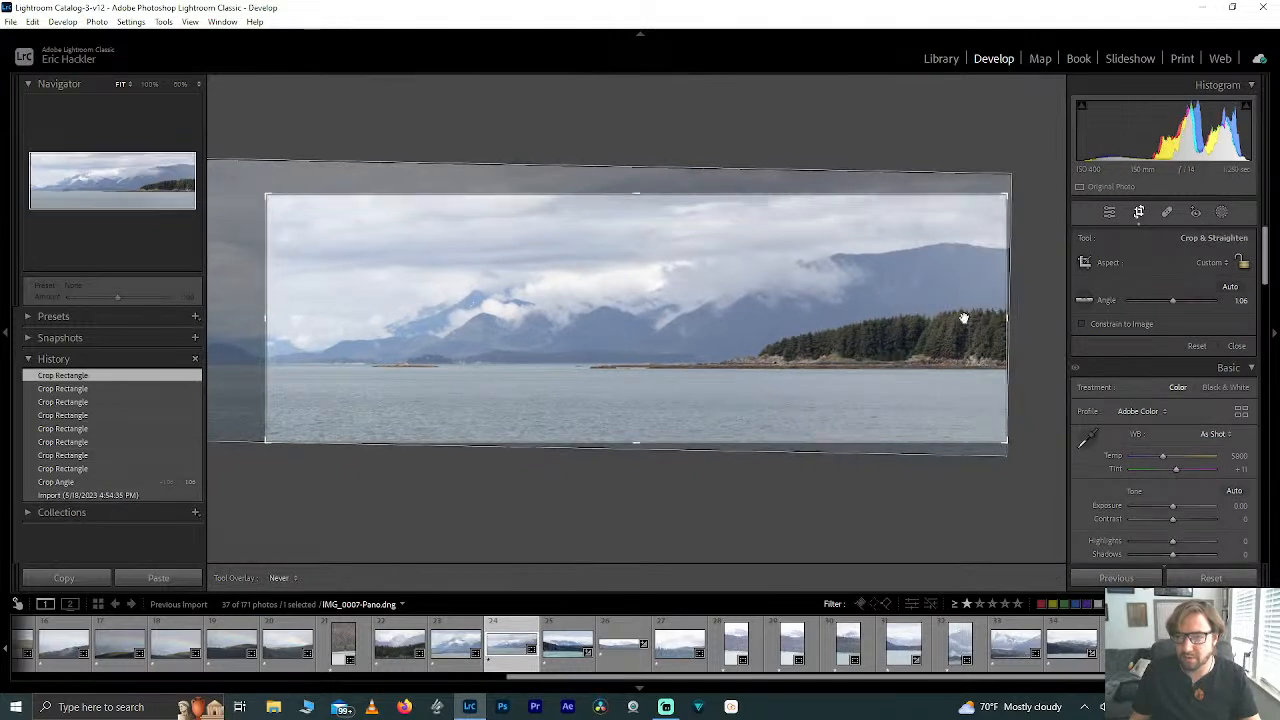
pyautogui.moveTo(508, 194); pyautogui.dragTo(510, 174)
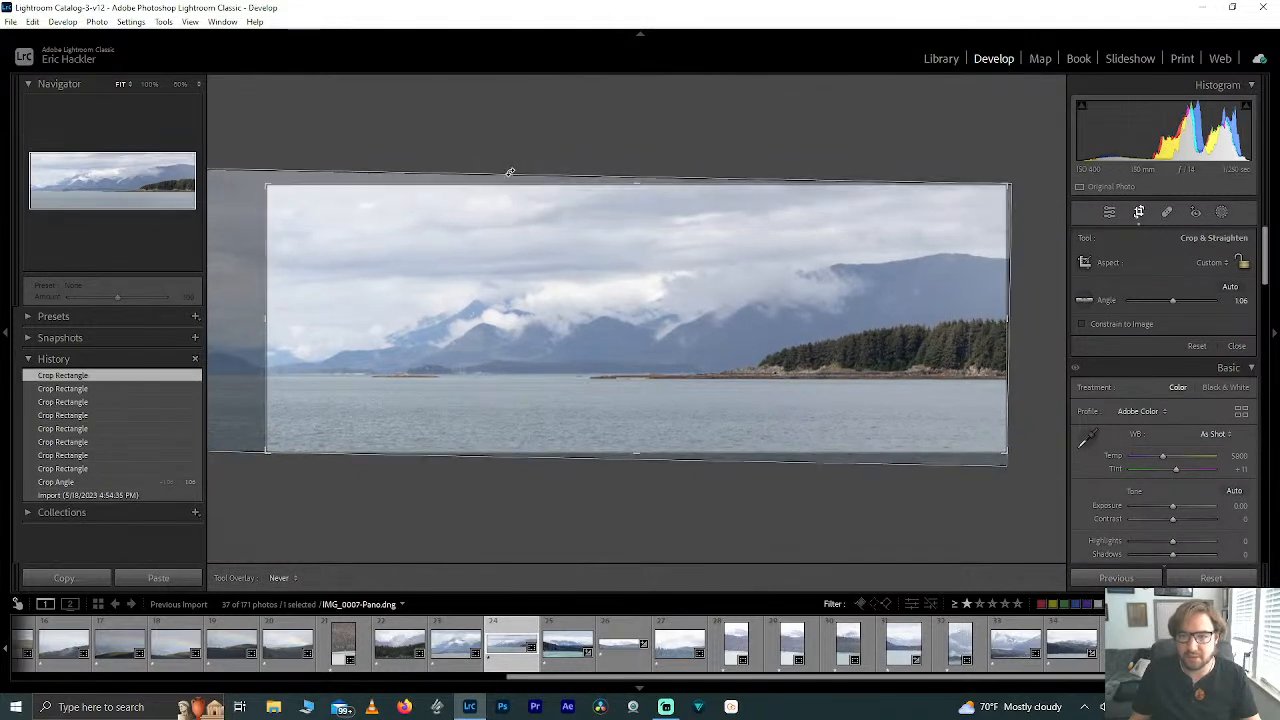
pyautogui.click(1109, 212)
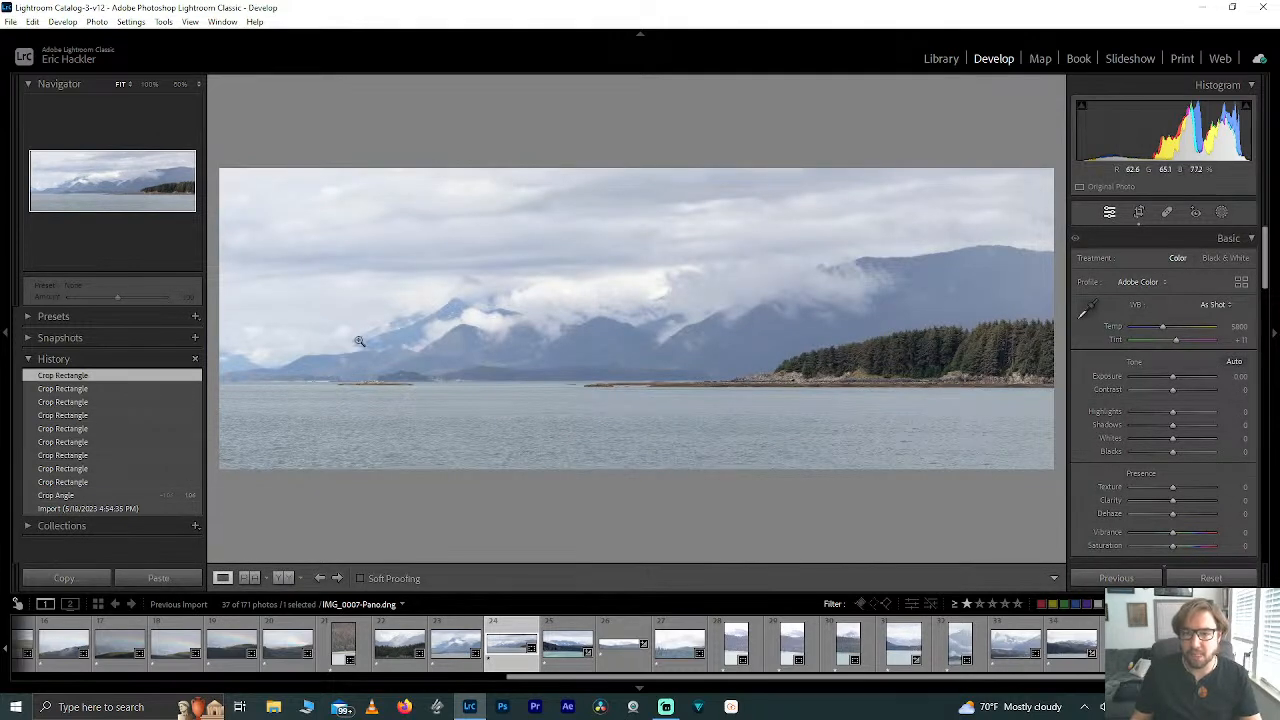
pyautogui.click(1138, 212)
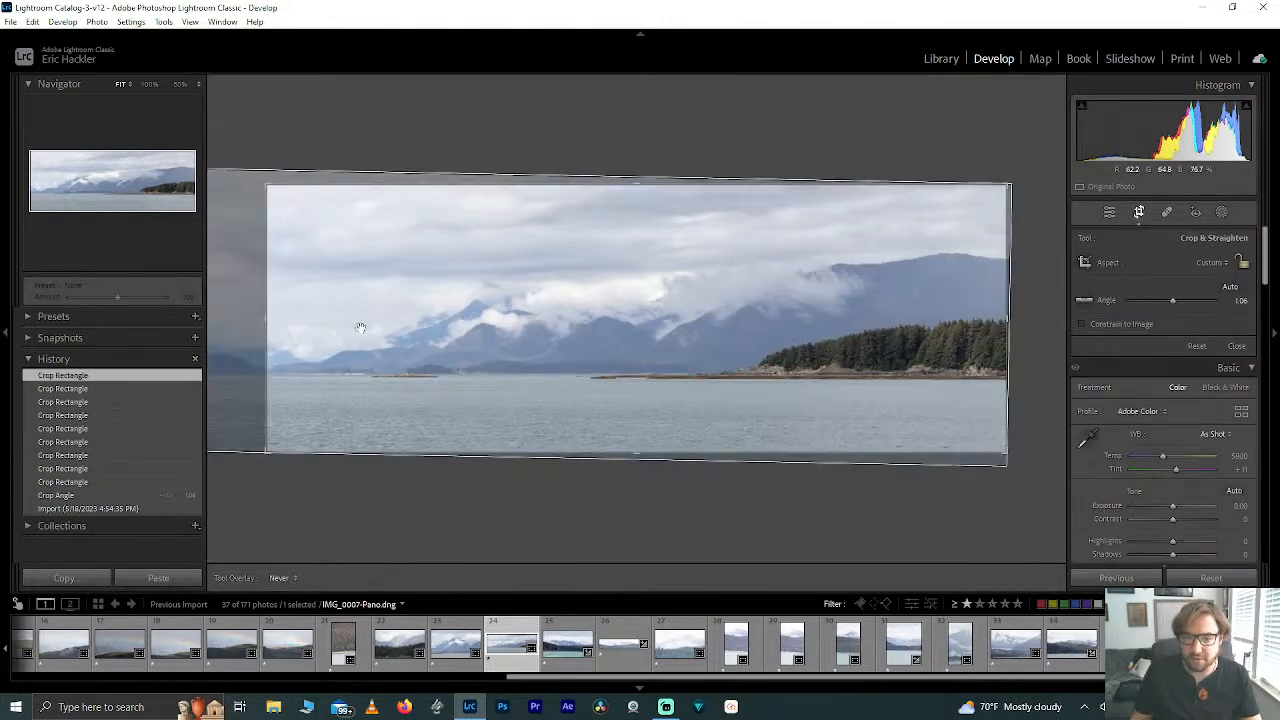
pyautogui.moveTo(270, 326)
pyautogui.mouseDown()
pyautogui.moveTo(286, 323)
pyautogui.moveTo(267, 327)
pyautogui.mouseUp()
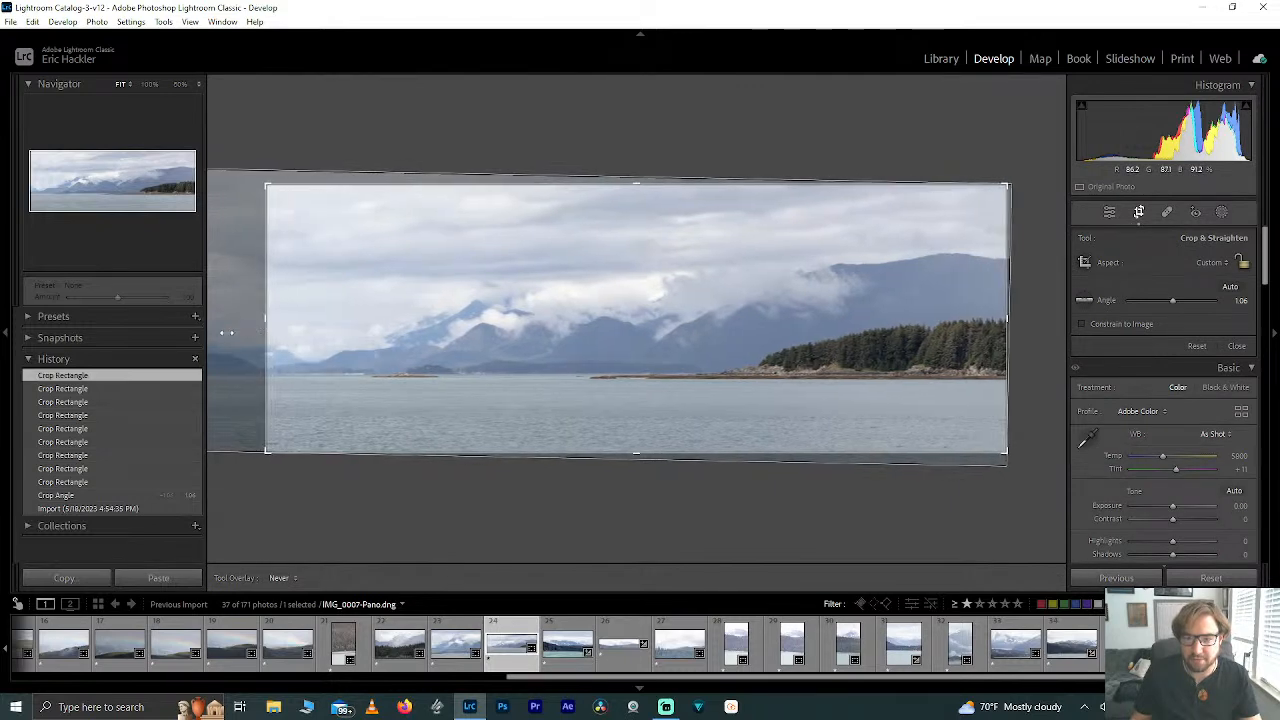
pyautogui.moveTo(233, 332); pyautogui.dragTo(233, 332)
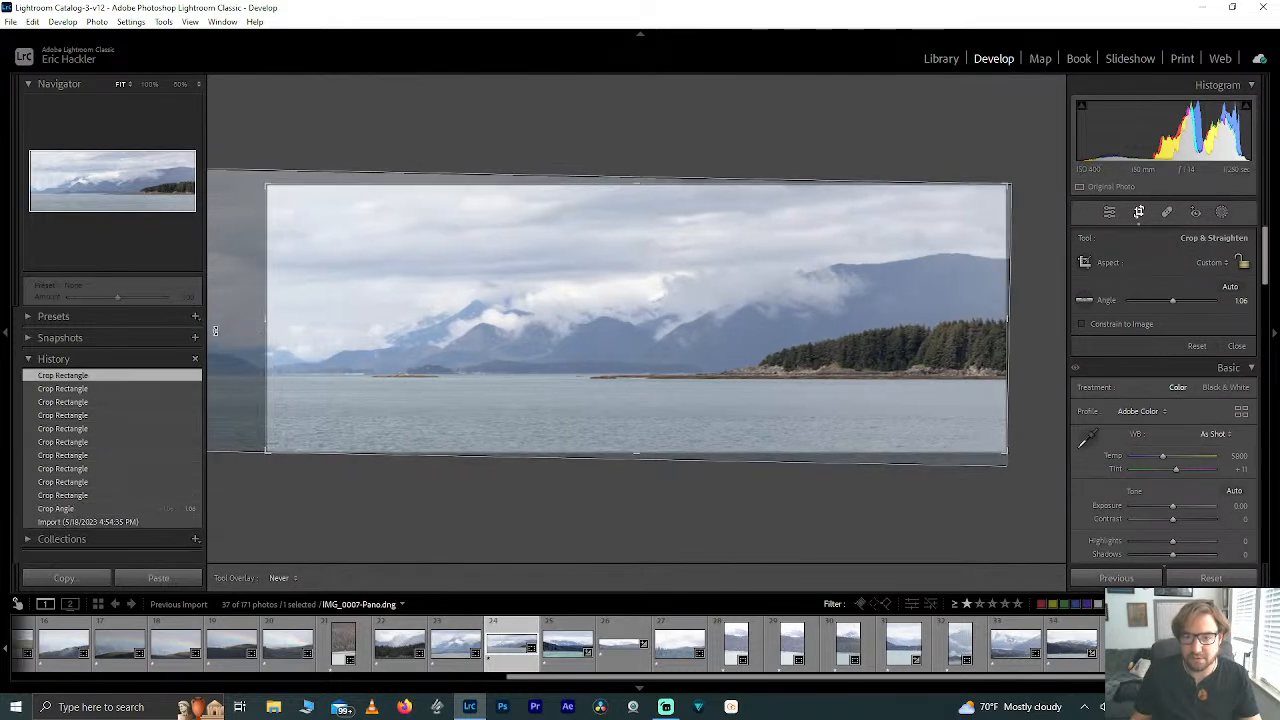
pyautogui.click(1109, 213)
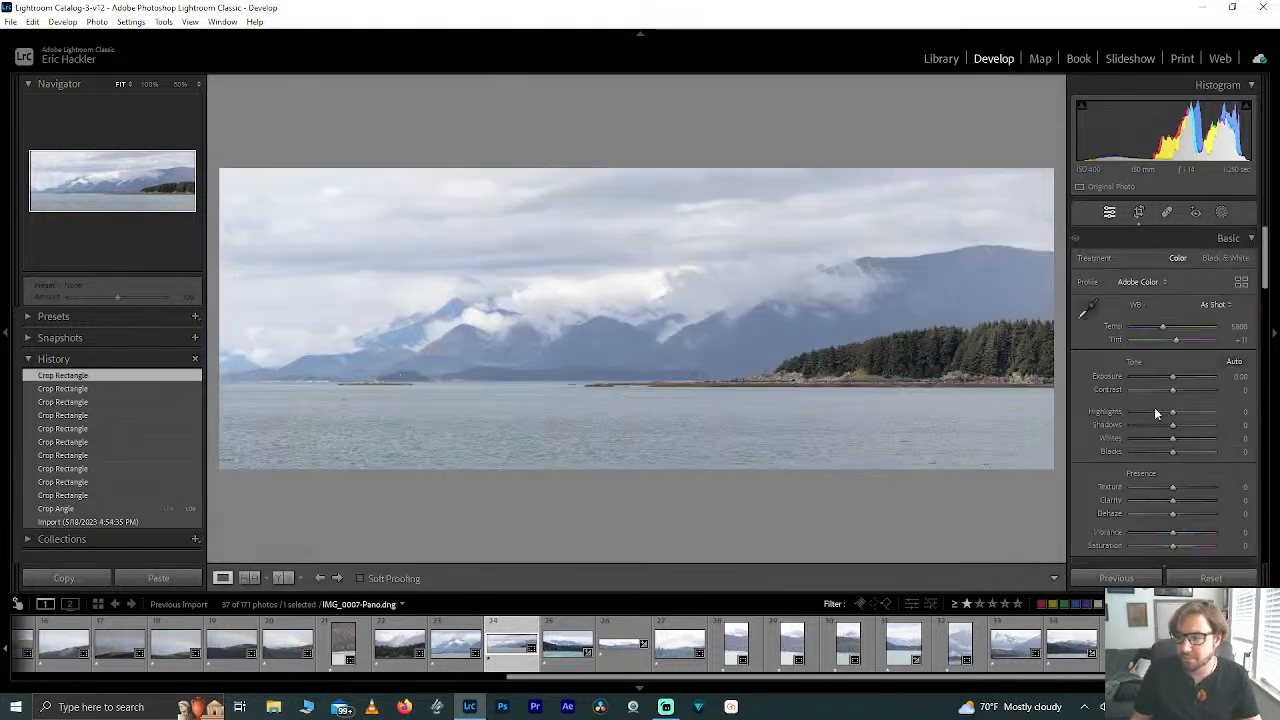
# Step: Set the panorama's Highlights to +100, Shadows to +69 and Blacks to -40, and inspect the result up close
pyautogui.moveTo(1171, 414); pyautogui.dragTo(1245, 420)
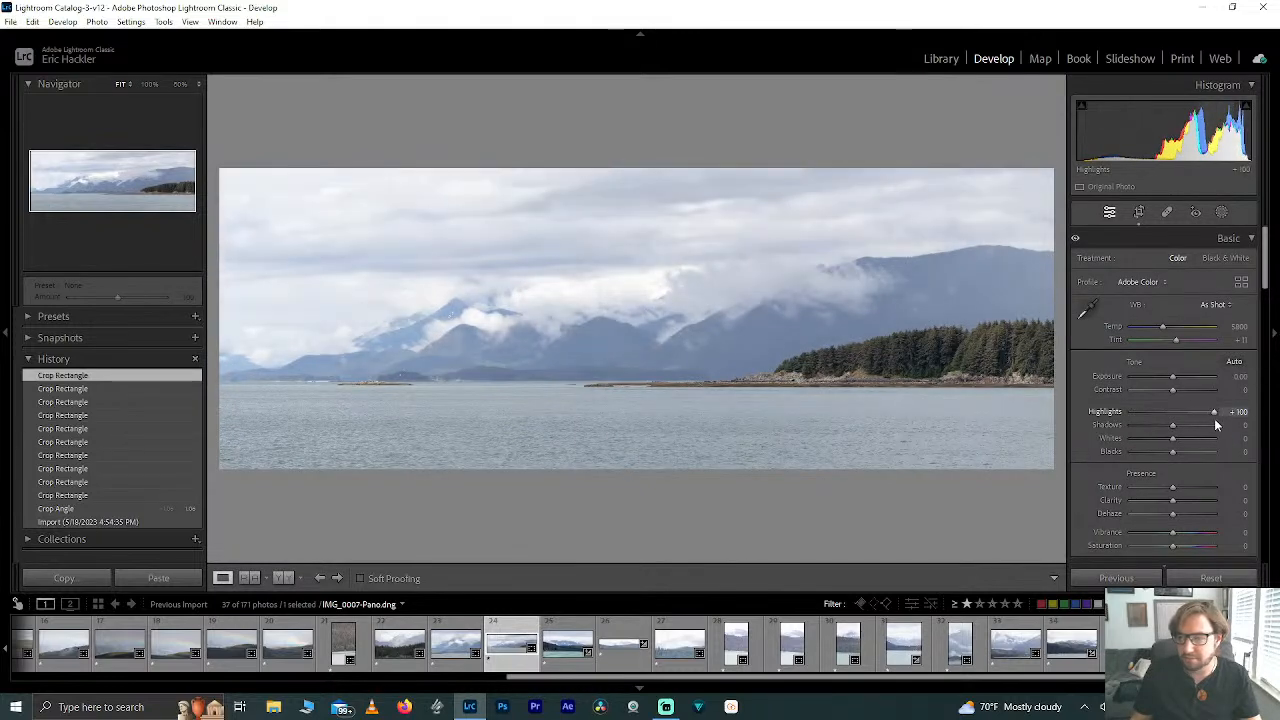
pyautogui.moveTo(1182, 424); pyautogui.dragTo(1153, 455)
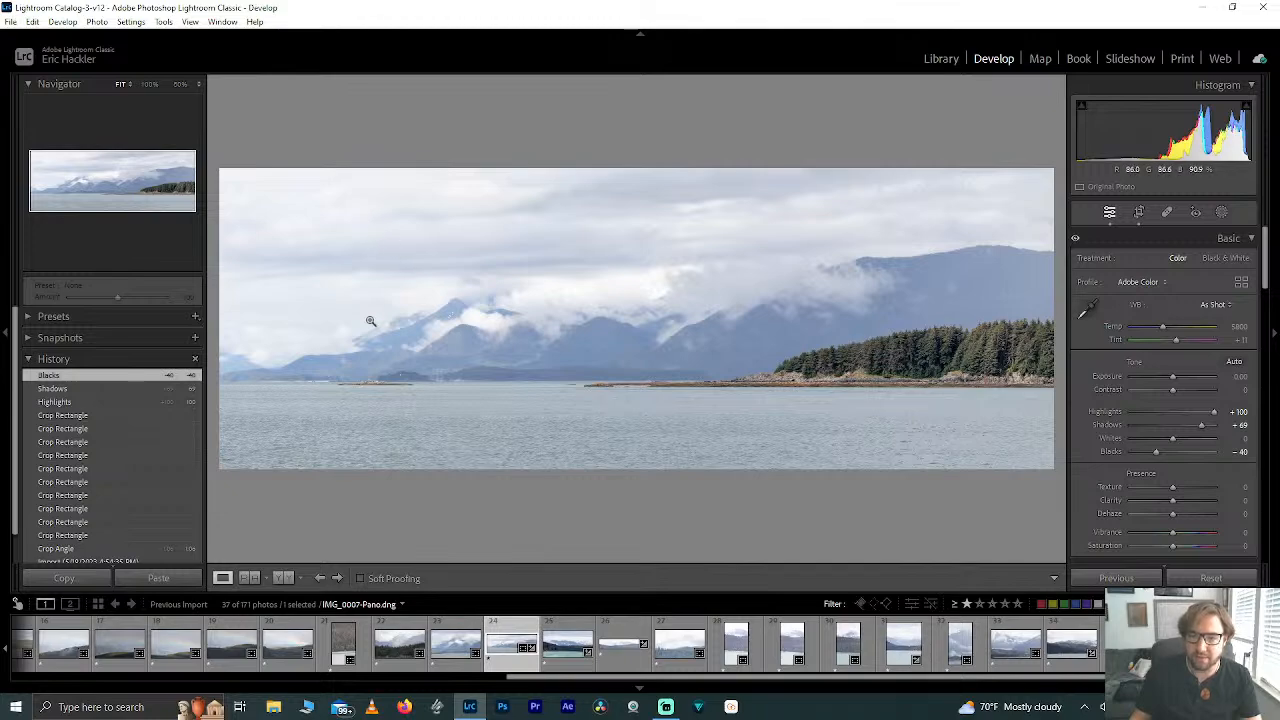
pyautogui.click(845, 354)
pyautogui.moveTo(845, 354); pyautogui.dragTo(623, 323)
pyautogui.click(743, 368)
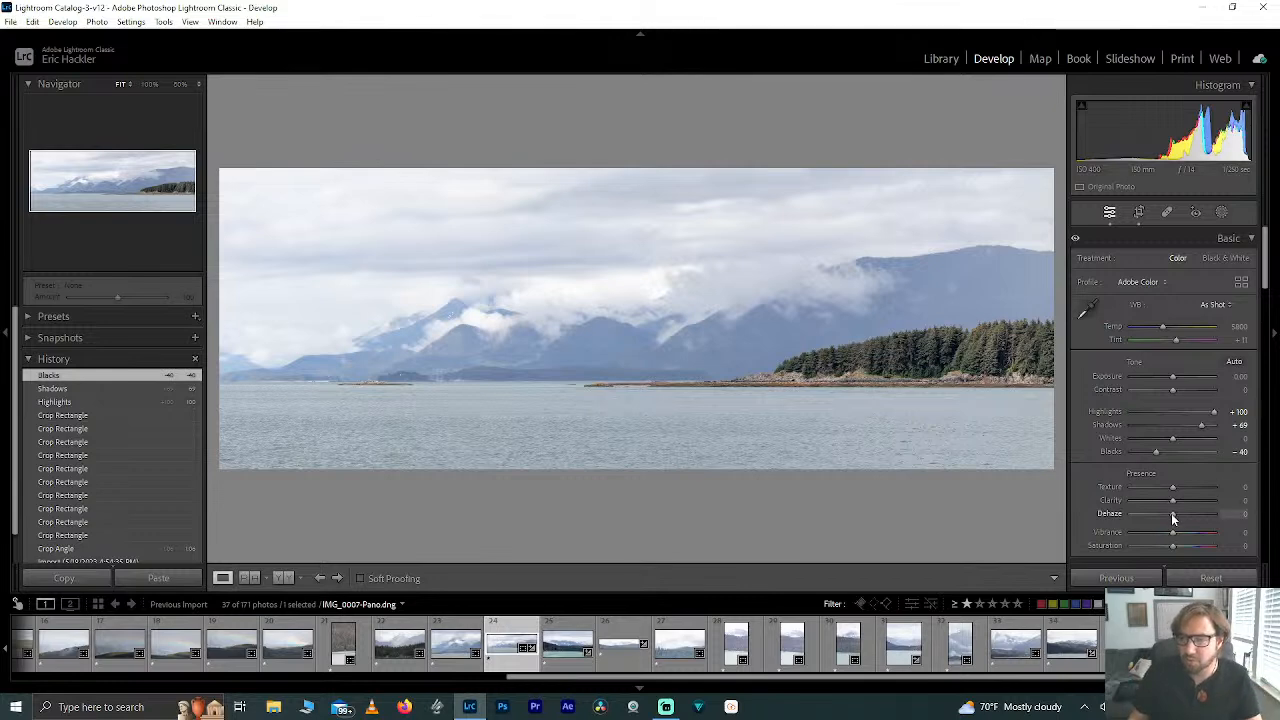
# Step: Set Clarity to +60, trying out Dehaze and Texture and resetting both to 0
pyautogui.moveTo(1222, 515); pyautogui.dragTo(1184, 504)
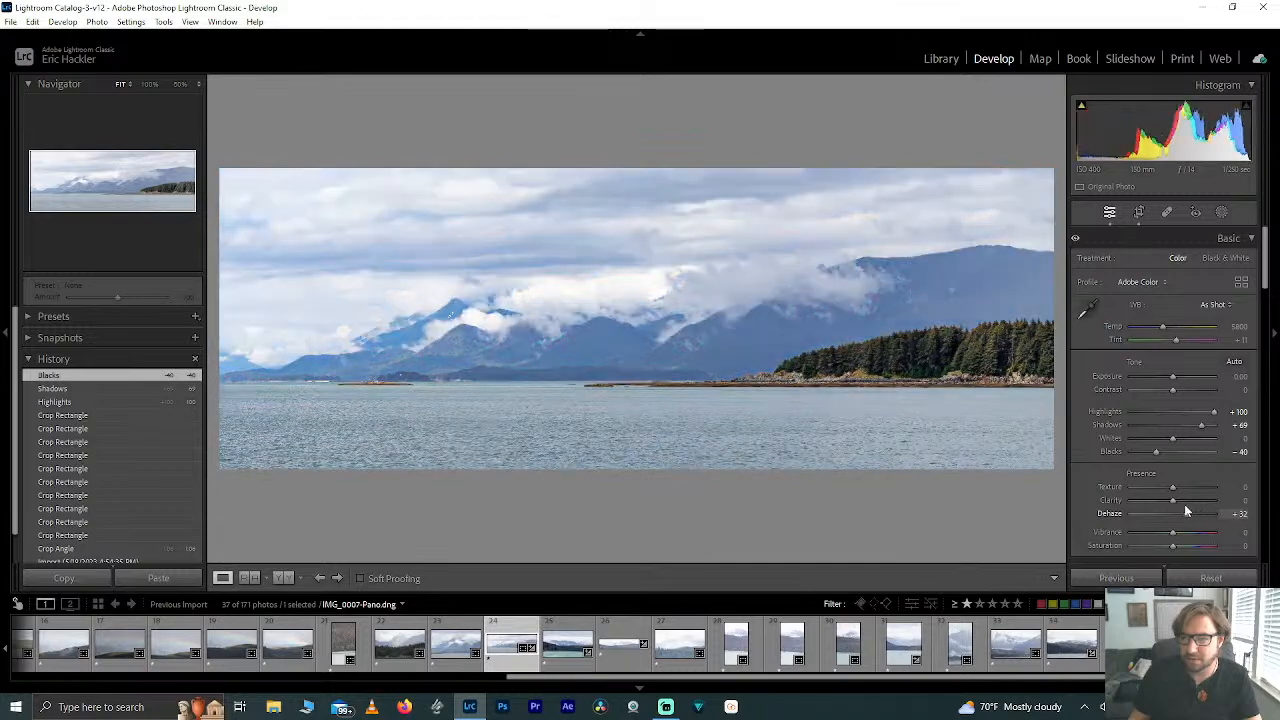
pyautogui.doubleClick(1185, 513)
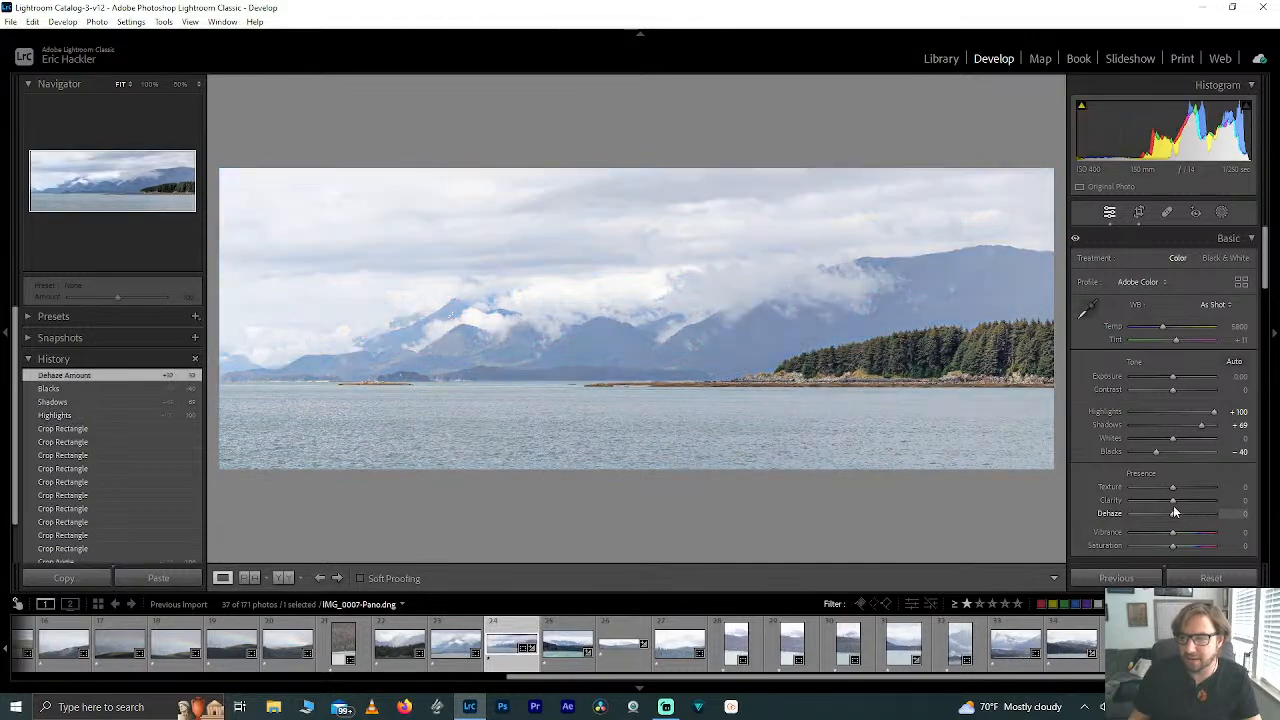
pyautogui.moveTo(1173, 502)
pyautogui.mouseDown()
pyautogui.moveTo(1247, 492)
pyautogui.moveTo(1213, 490)
pyautogui.moveTo(1181, 514)
pyautogui.mouseUp()
pyautogui.doubleClick(1213, 488)
pyautogui.doubleClick(1181, 514)
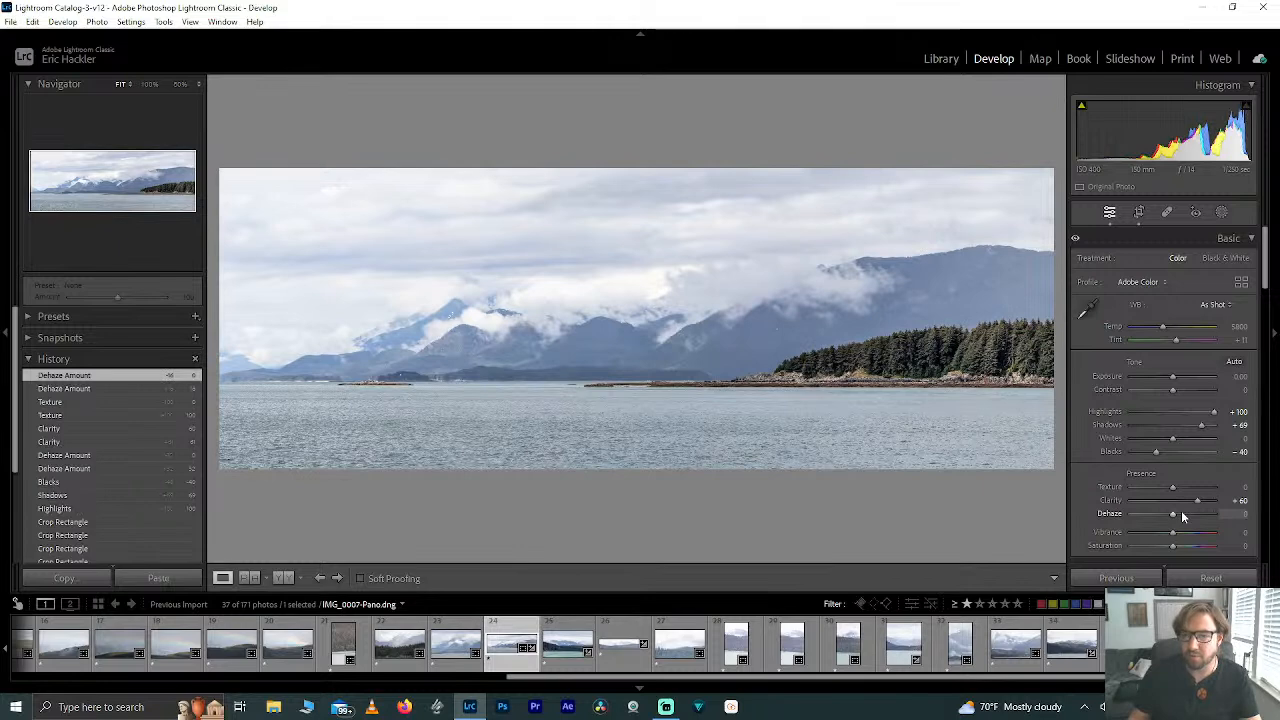
# Step: Convert the panorama to Black & White and set the mix to Green +82, Yellow +54 and Orange +17, with Red at 0
pyautogui.click(1226, 260)
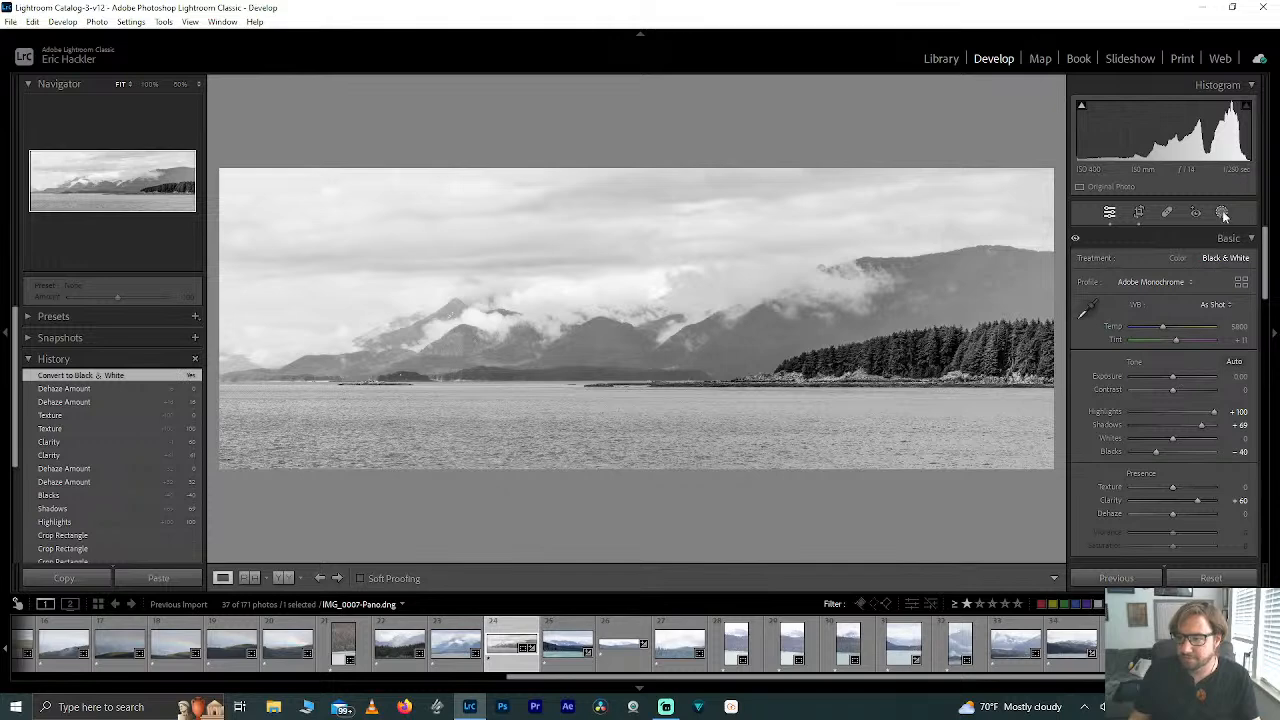
pyautogui.moveTo(1265, 258); pyautogui.dragTo(1262, 321)
pyautogui.moveTo(1176, 340); pyautogui.dragTo(1211, 338)
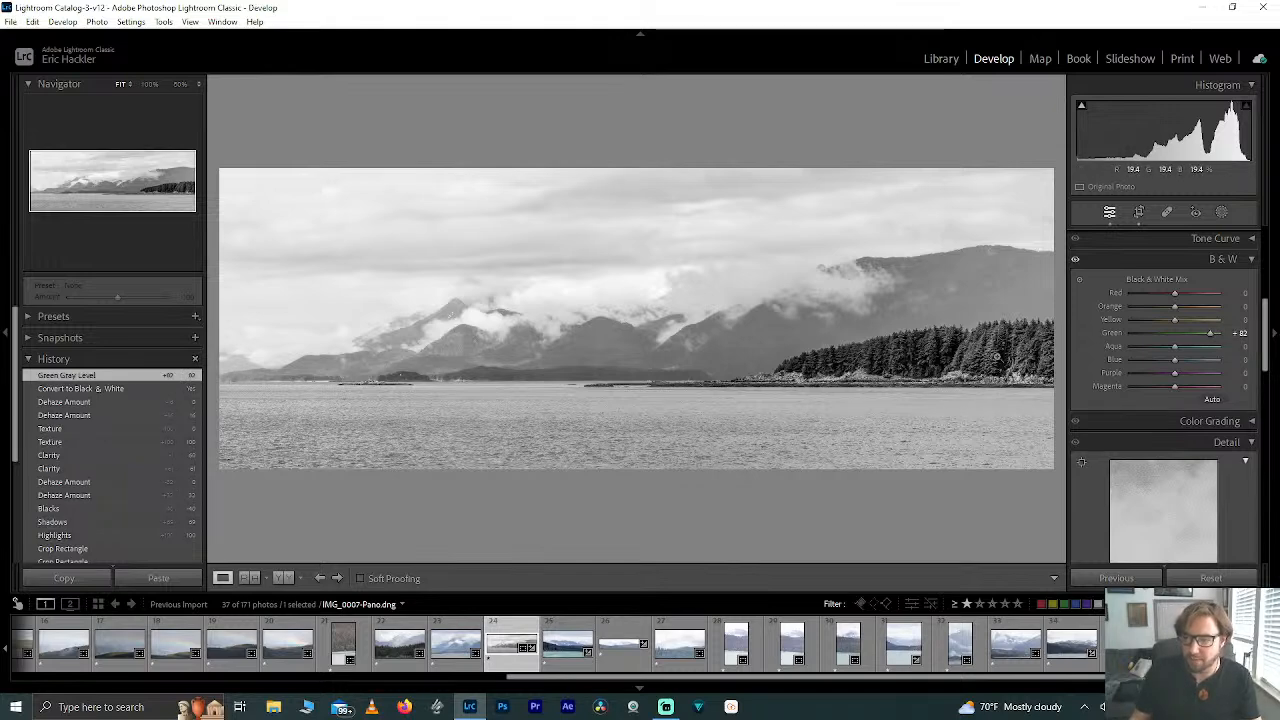
pyautogui.moveTo(1174, 319)
pyautogui.mouseDown()
pyautogui.moveTo(1219, 318)
pyautogui.moveTo(1196, 318)
pyautogui.mouseUp()
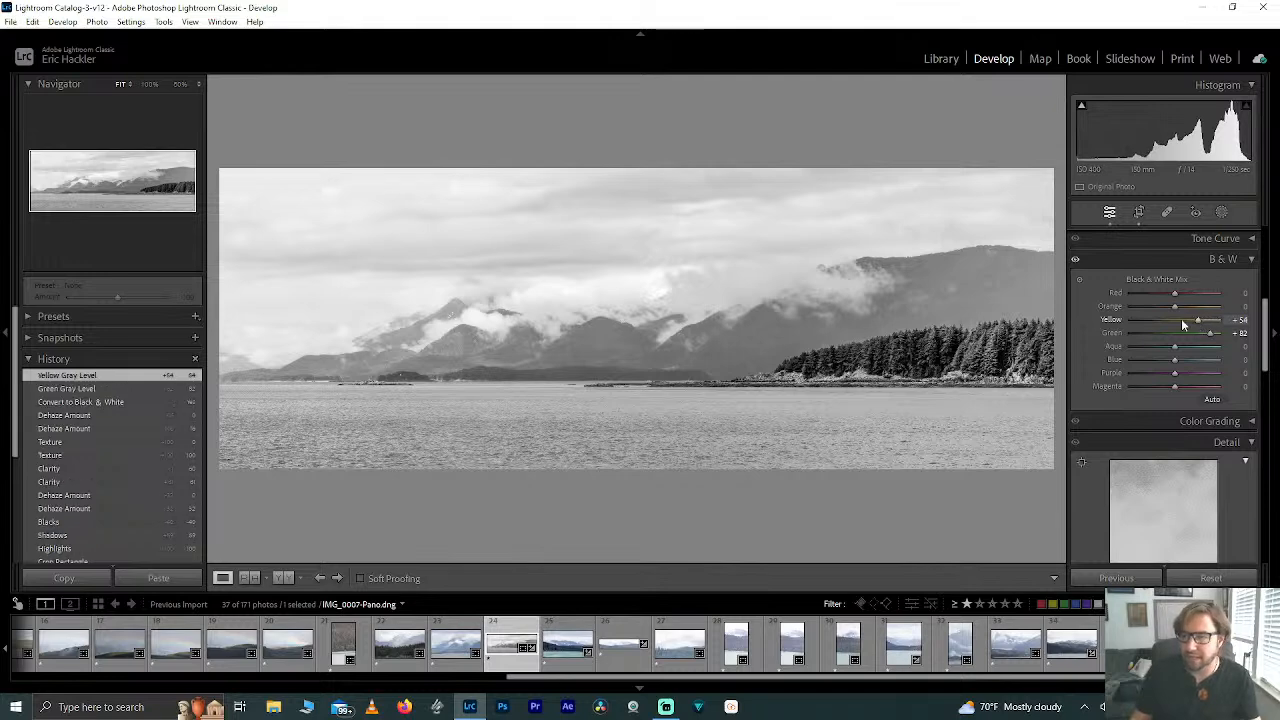
pyautogui.moveTo(1174, 305)
pyautogui.mouseDown()
pyautogui.moveTo(1216, 308)
pyautogui.moveTo(1123, 320)
pyautogui.moveTo(1205, 298)
pyautogui.moveTo(1066, 300)
pyautogui.moveTo(1197, 299)
pyautogui.mouseUp()
pyautogui.doubleClick(1197, 299)
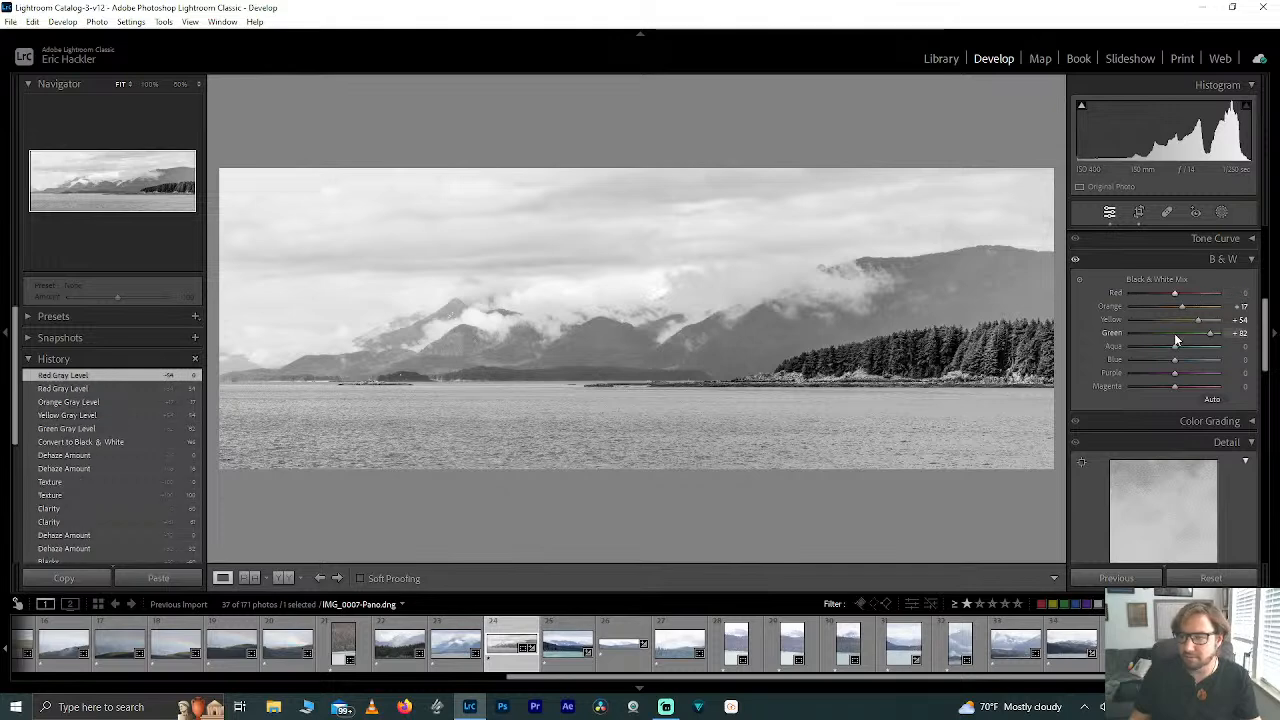
# Step: Set the black-and-white mix to Aqua +38, Blue -38 and Purple +43, with Magenta at 0
pyautogui.moveTo(1176, 347); pyautogui.dragTo(1154, 369)
pyautogui.doubleClick(1198, 347)
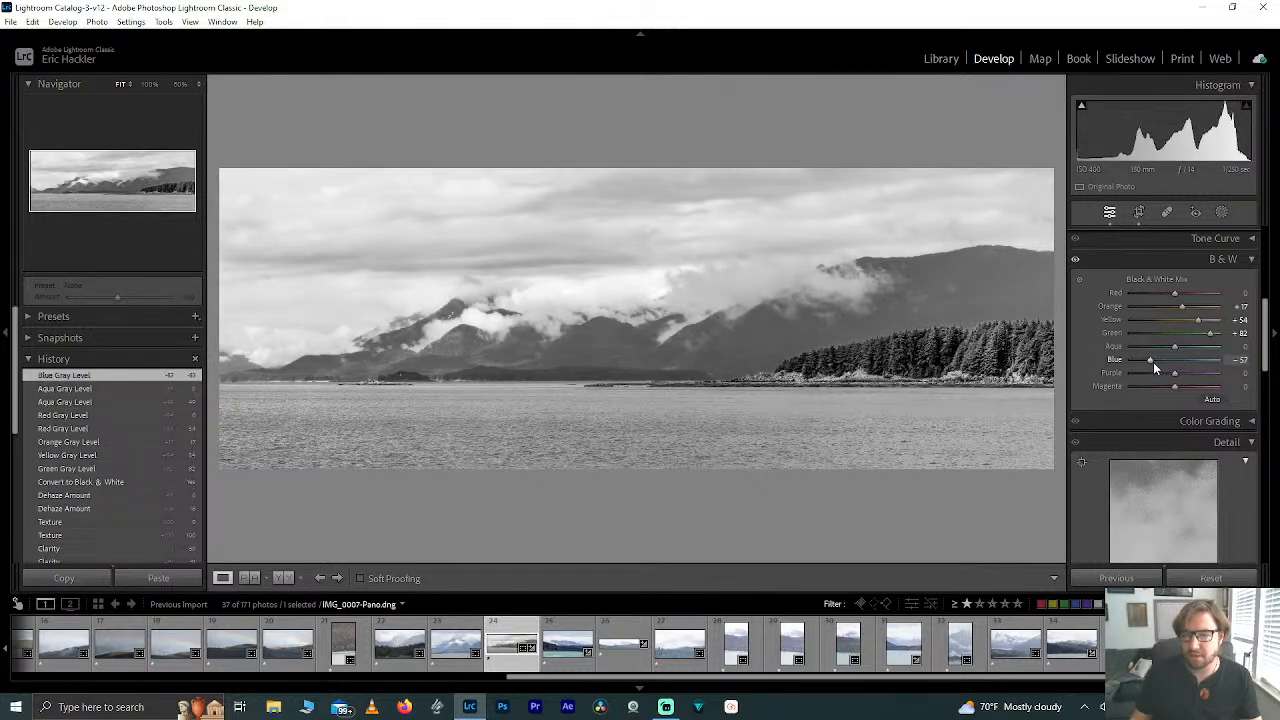
pyautogui.moveTo(1153, 362); pyautogui.dragTo(1189, 344)
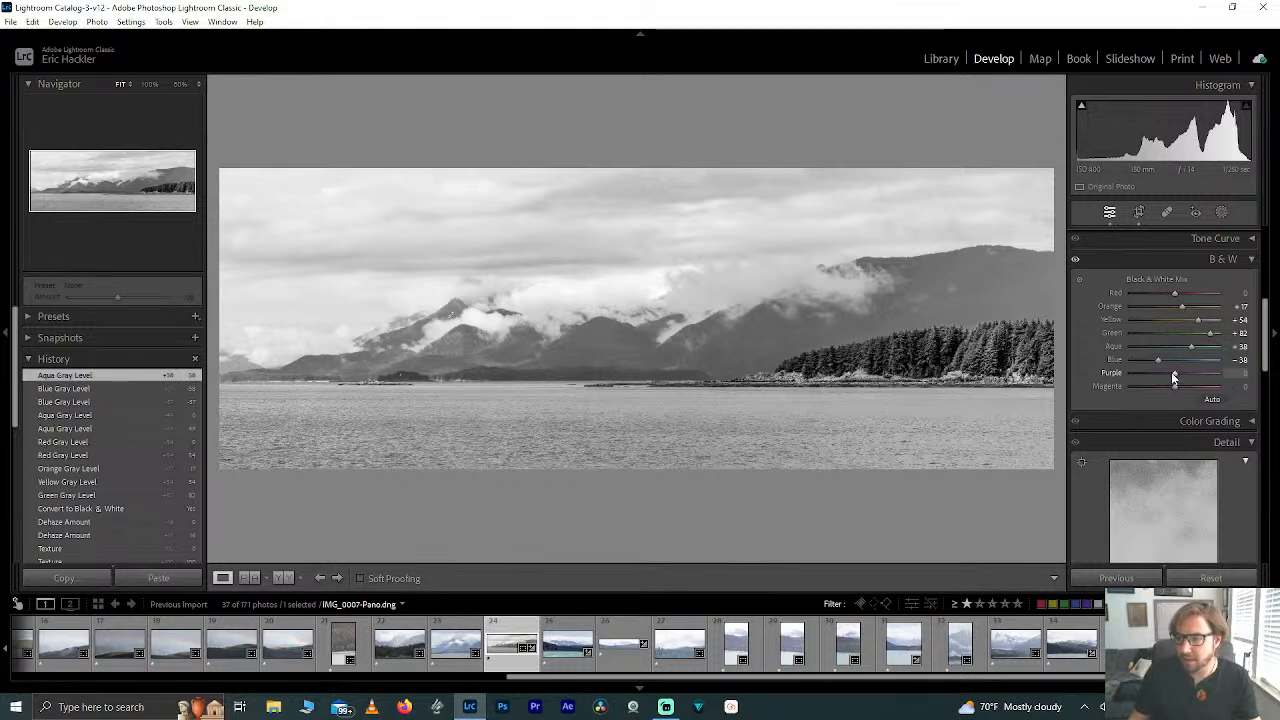
pyautogui.moveTo(1179, 376)
pyautogui.mouseDown()
pyautogui.moveTo(1245, 374)
pyautogui.moveTo(1069, 398)
pyautogui.moveTo(1171, 387)
pyautogui.mouseUp()
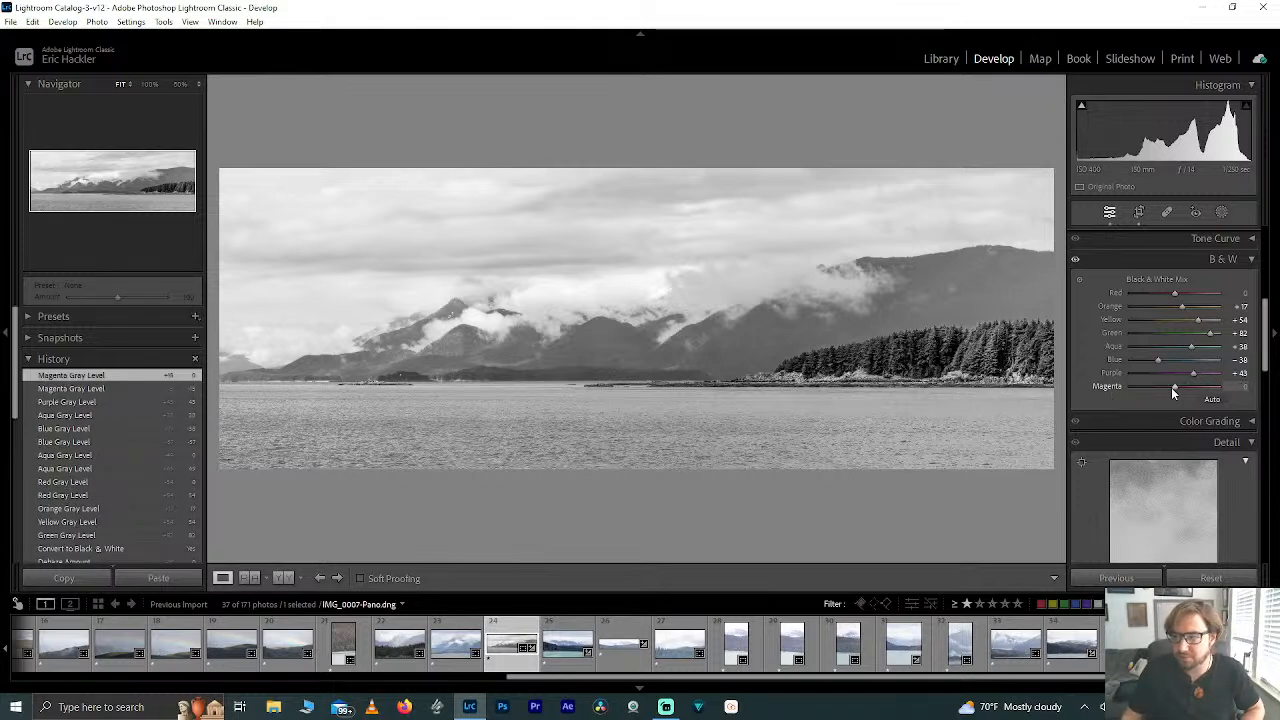
# Step: Compare the panorama with and without the black-and-white mix, and set the mix's Blue to -20
pyautogui.click(1075, 260)
pyautogui.click(1076, 262)
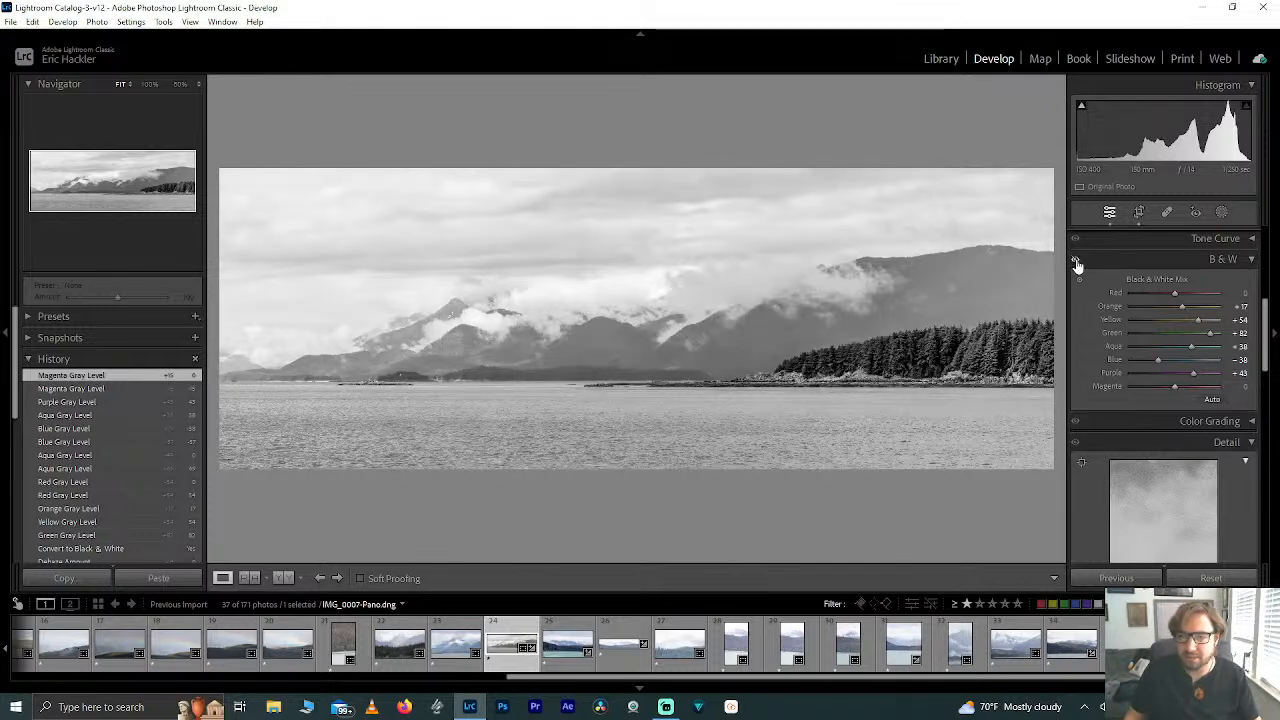
pyautogui.click(1076, 264)
pyautogui.click(1076, 263)
pyautogui.click(1076, 263)
pyautogui.click(1076, 264)
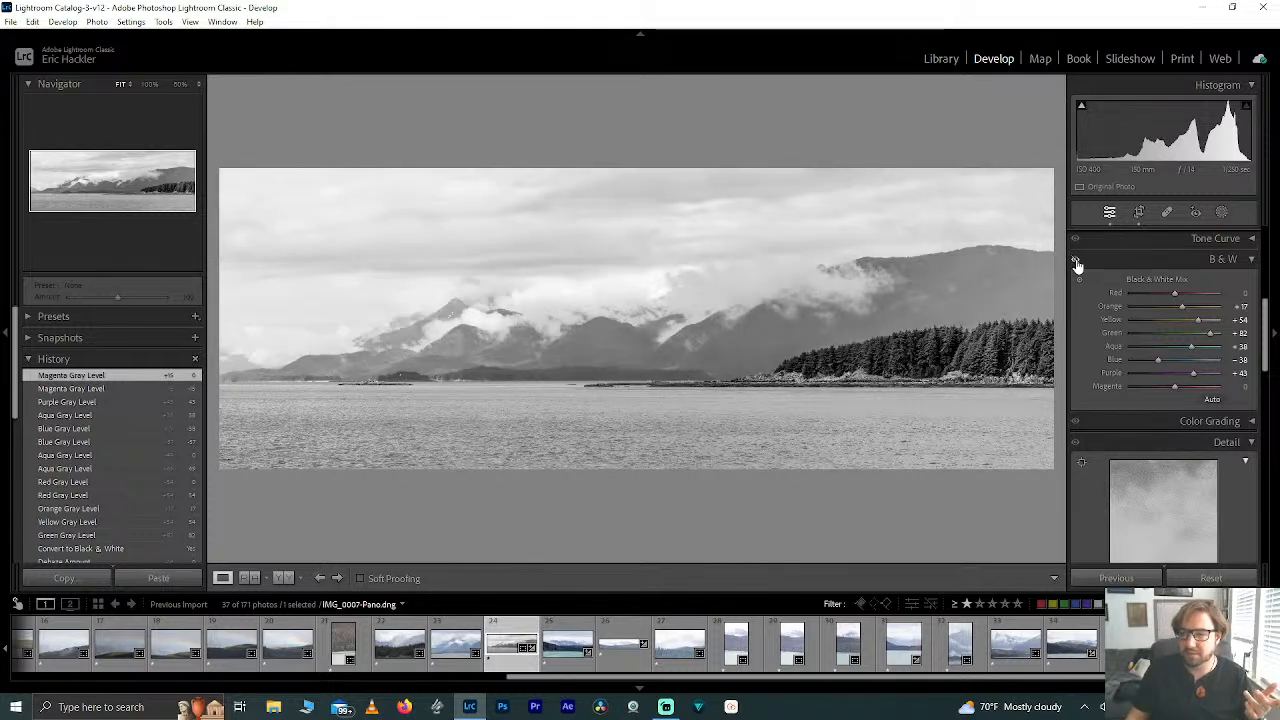
pyautogui.click(1076, 264)
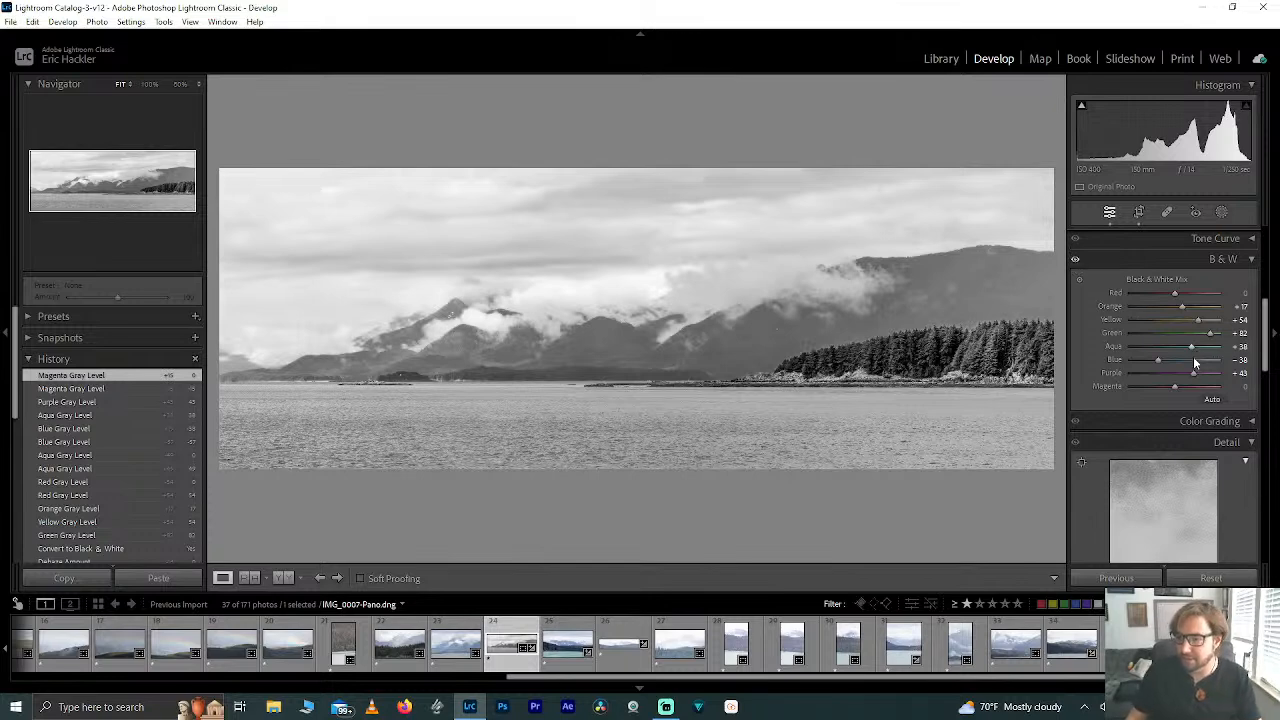
pyautogui.moveTo(1160, 361); pyautogui.dragTo(1168, 361)
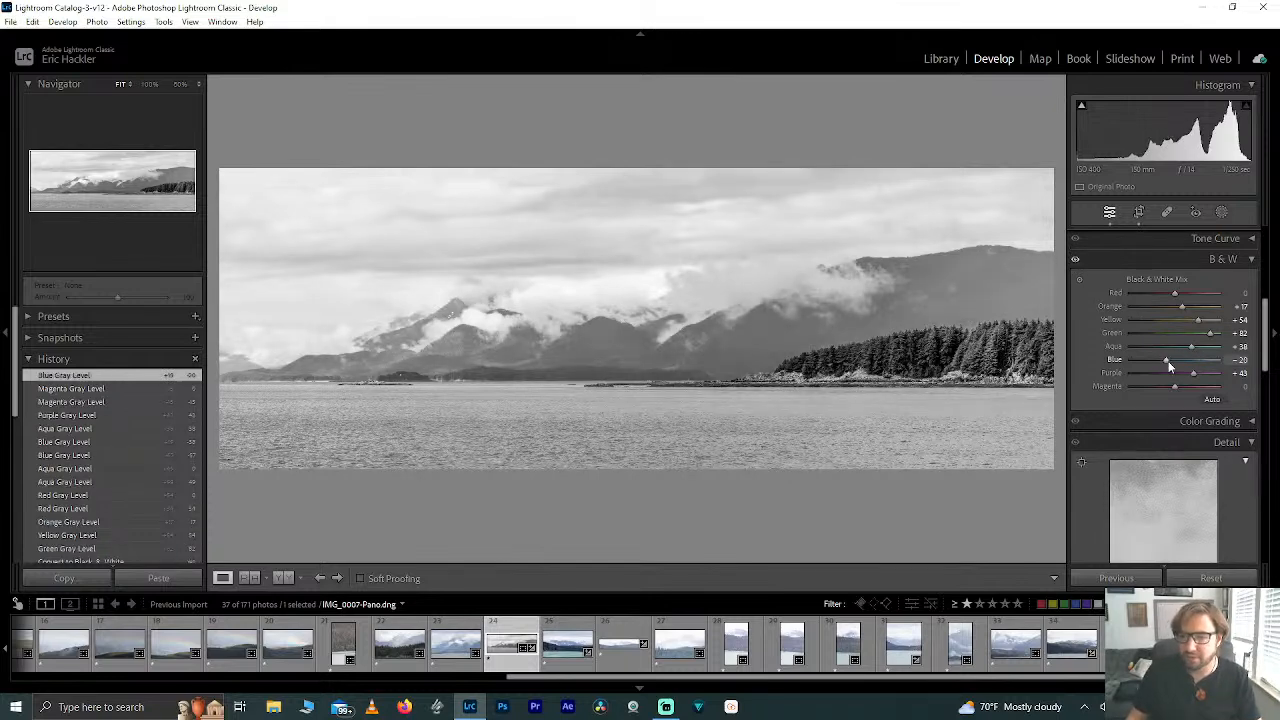
# Step: Create a mask that automatically selects the panorama's sky
pyautogui.scroll(5, 1110, 252)
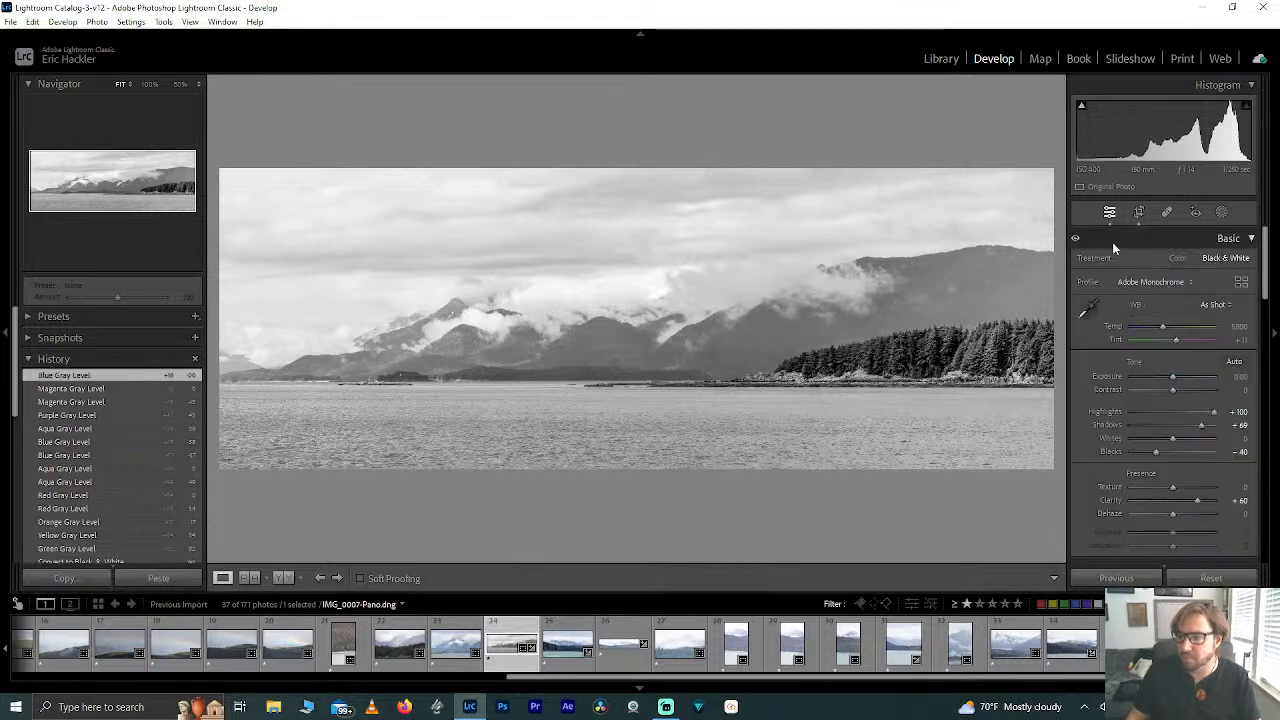
pyautogui.click(1222, 214)
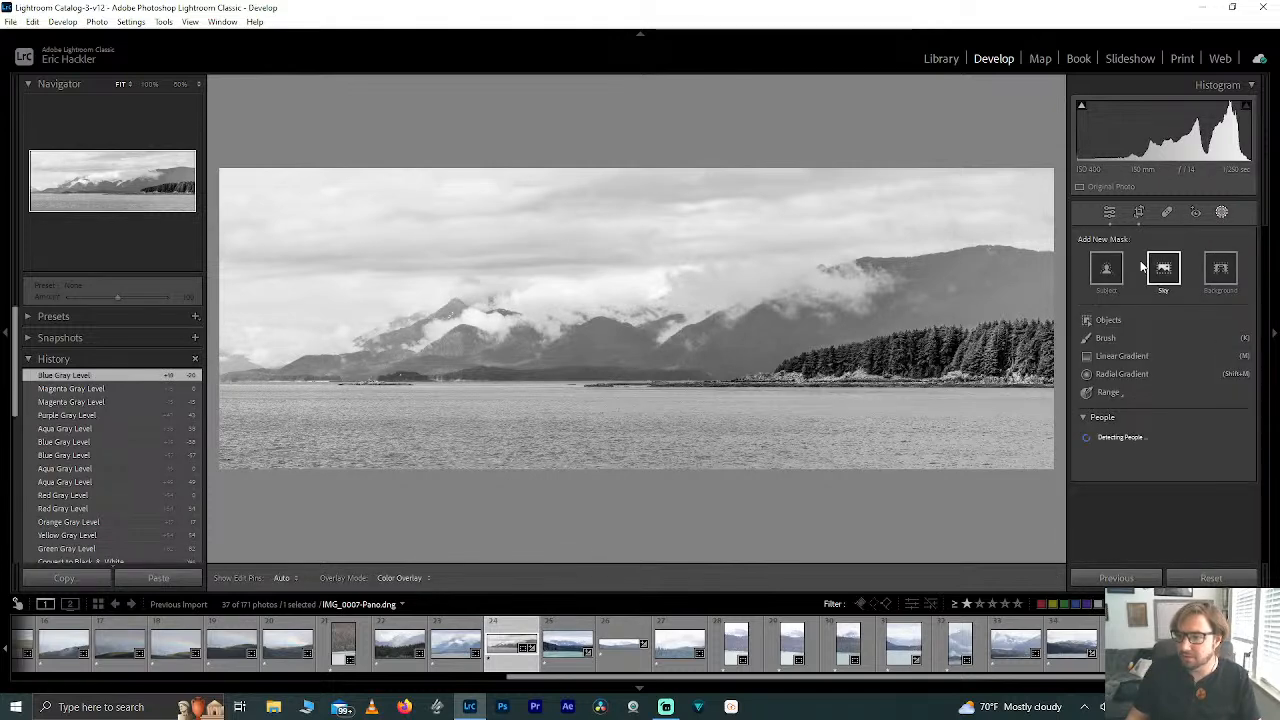
pyautogui.click(1163, 266)
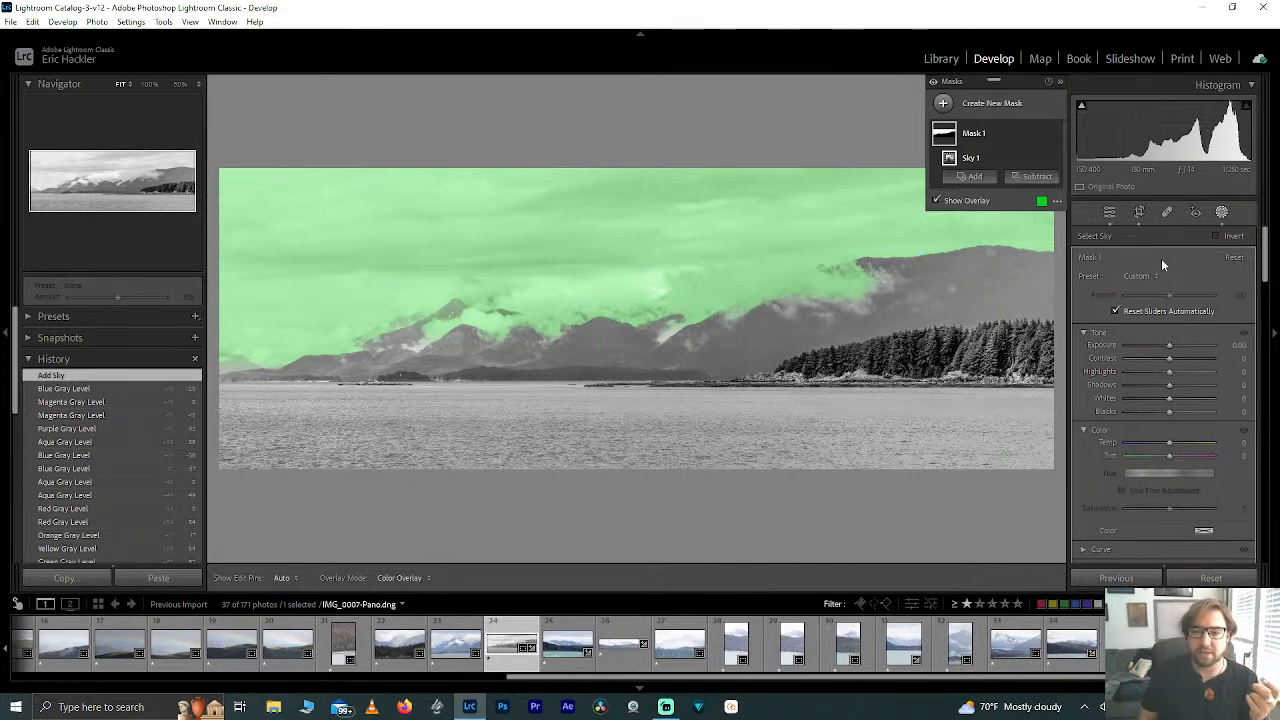
# Step: Add a brush component to the sky mask and inspect the mask's edge along the mountains up close
pyautogui.click(1033, 178)
pyautogui.click(976, 177)
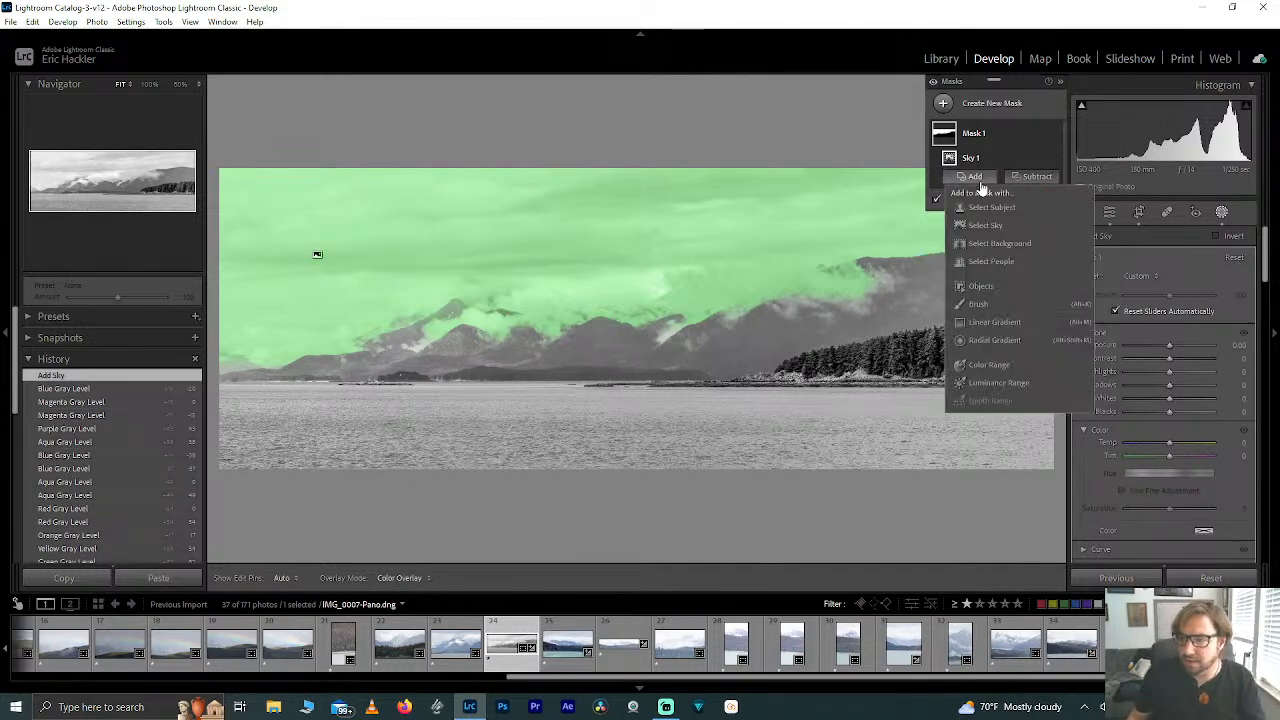
pyautogui.click(1013, 304)
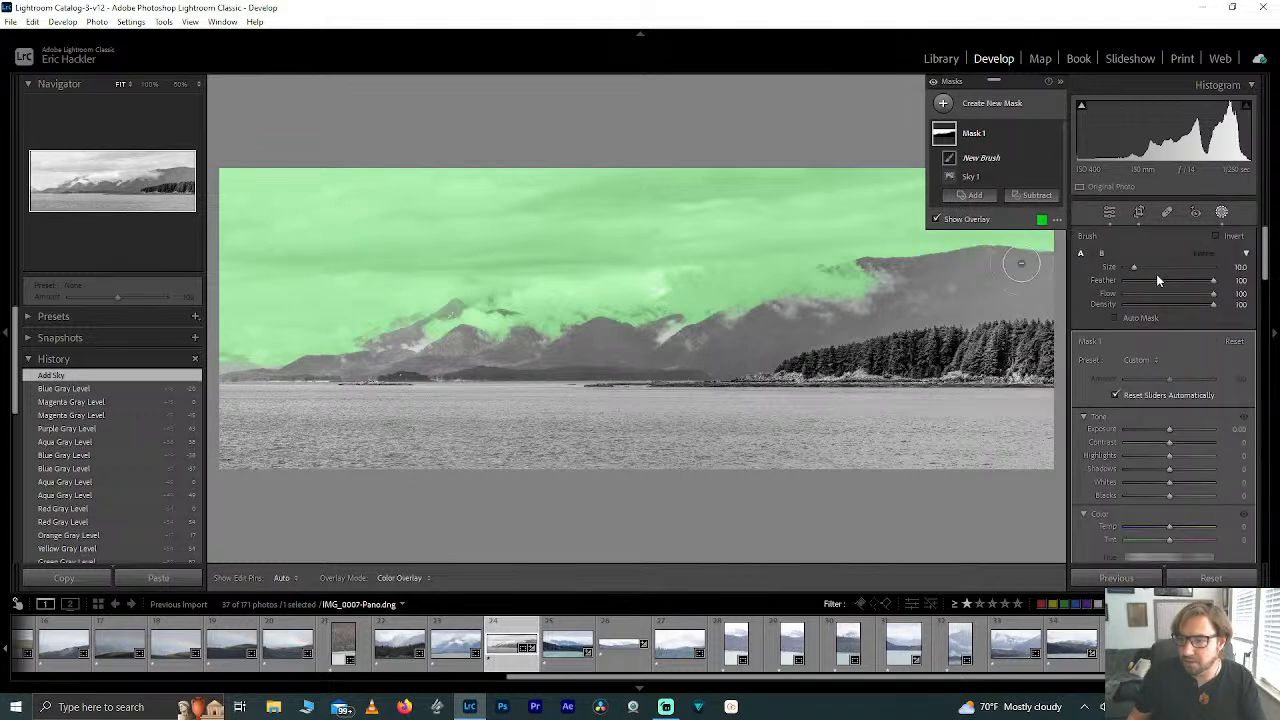
pyautogui.click(65, 184)
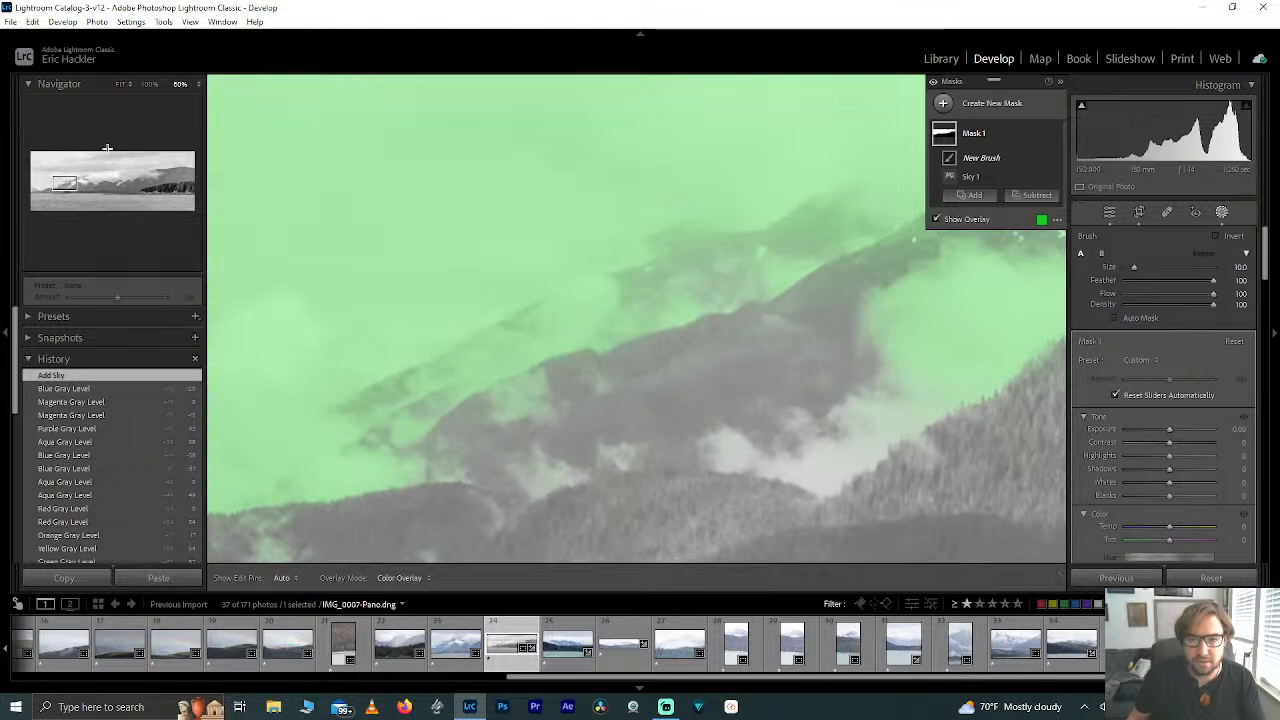
pyautogui.click(70, 188)
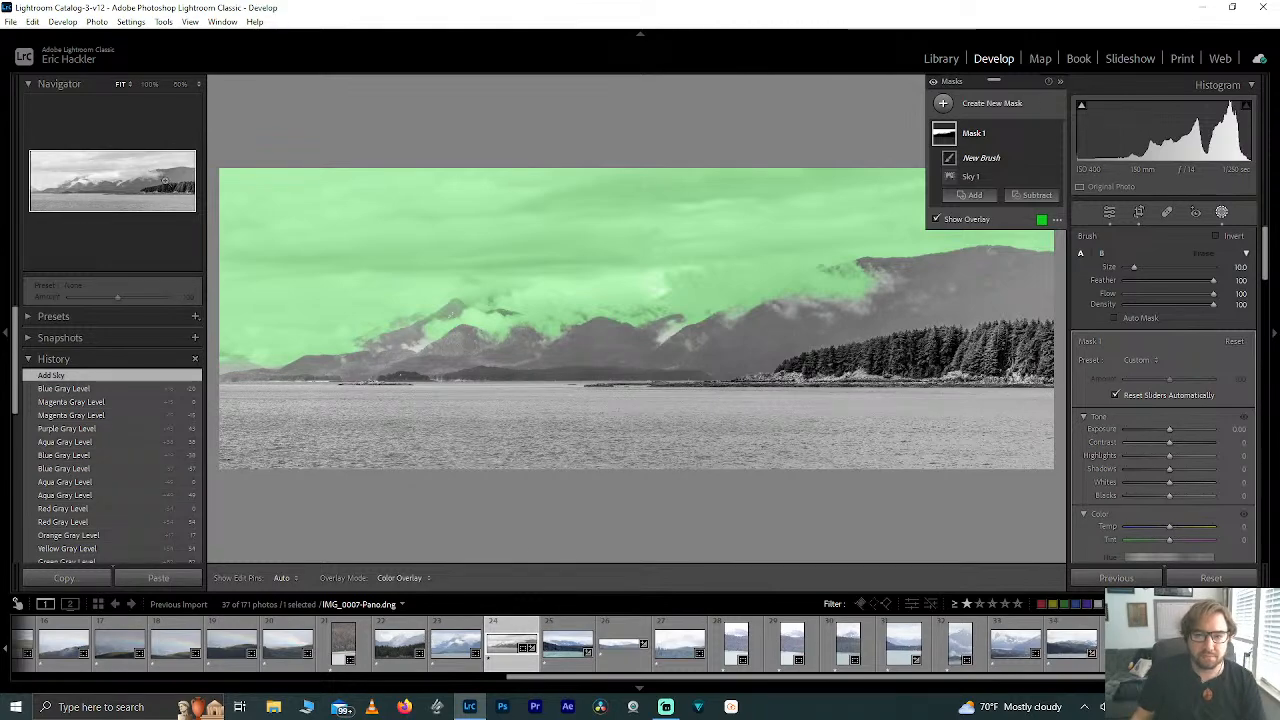
pyautogui.moveTo(163, 185); pyautogui.dragTo(124, 186)
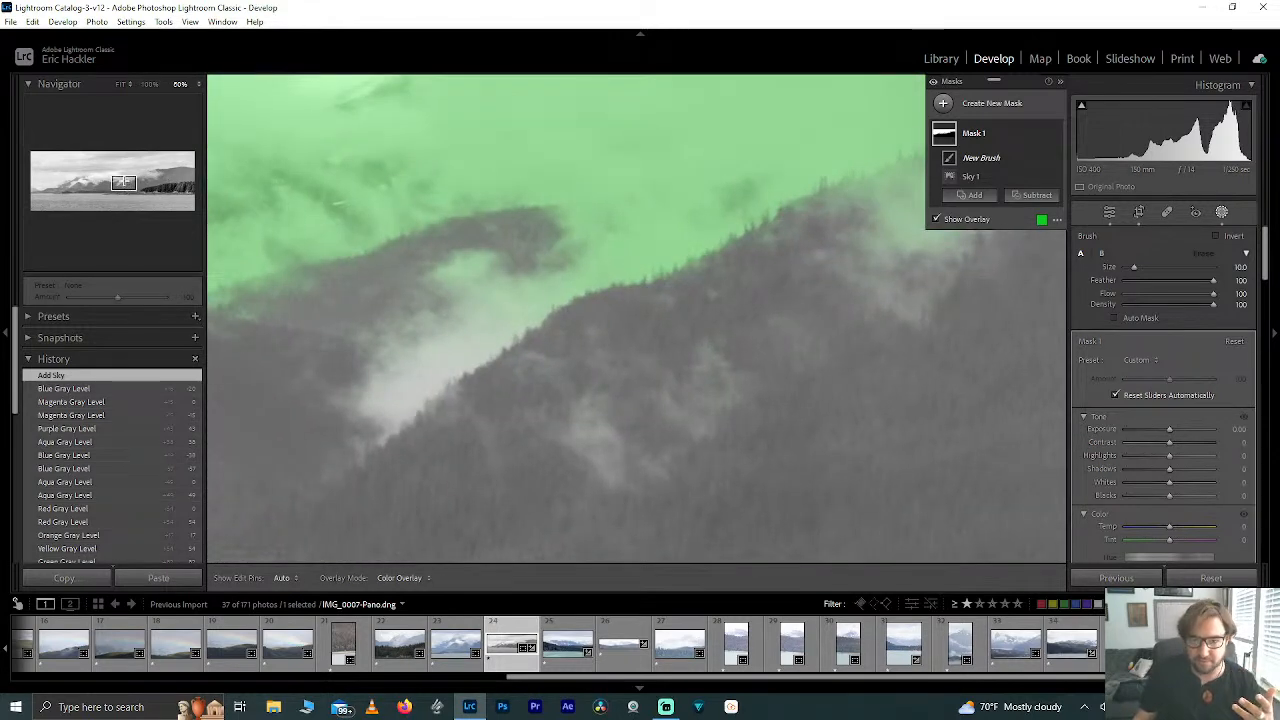
pyautogui.press('z')
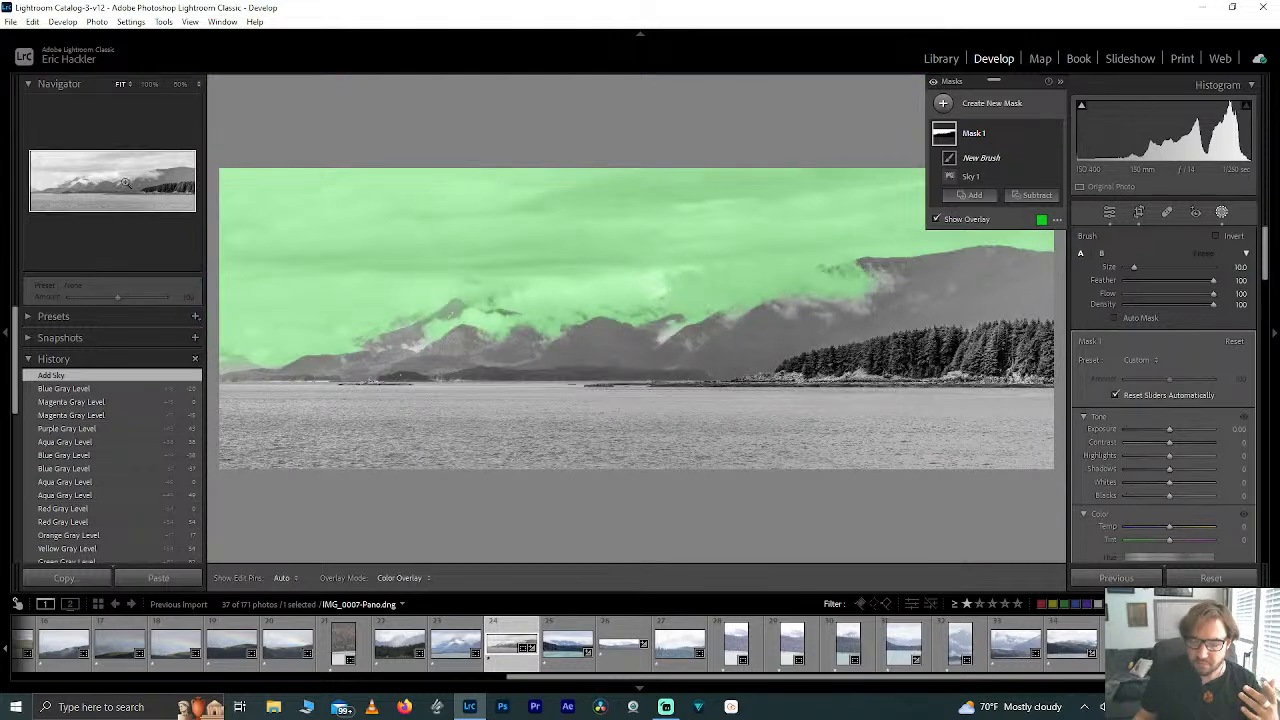
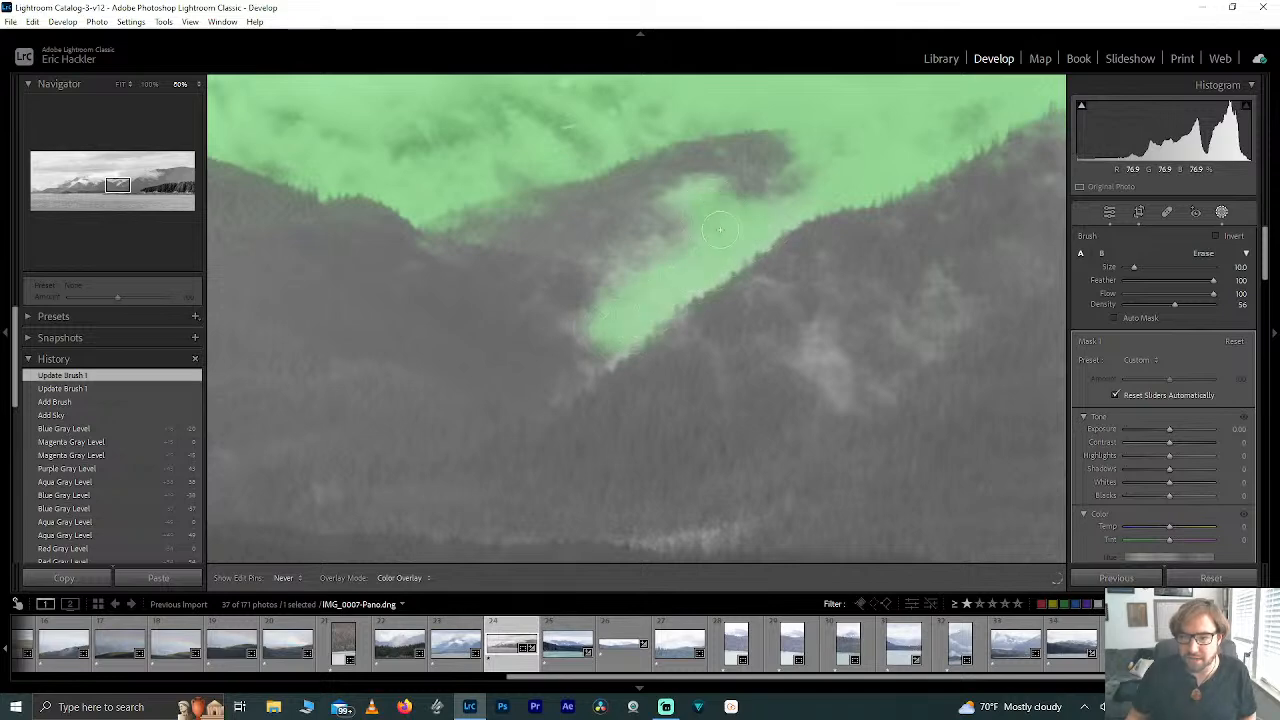
# Step: Brush the low cloud in the valley between the middle mountains into the sky mask at size 10 and density 56
pyautogui.moveTo(660, 271); pyautogui.dragTo(660, 271)
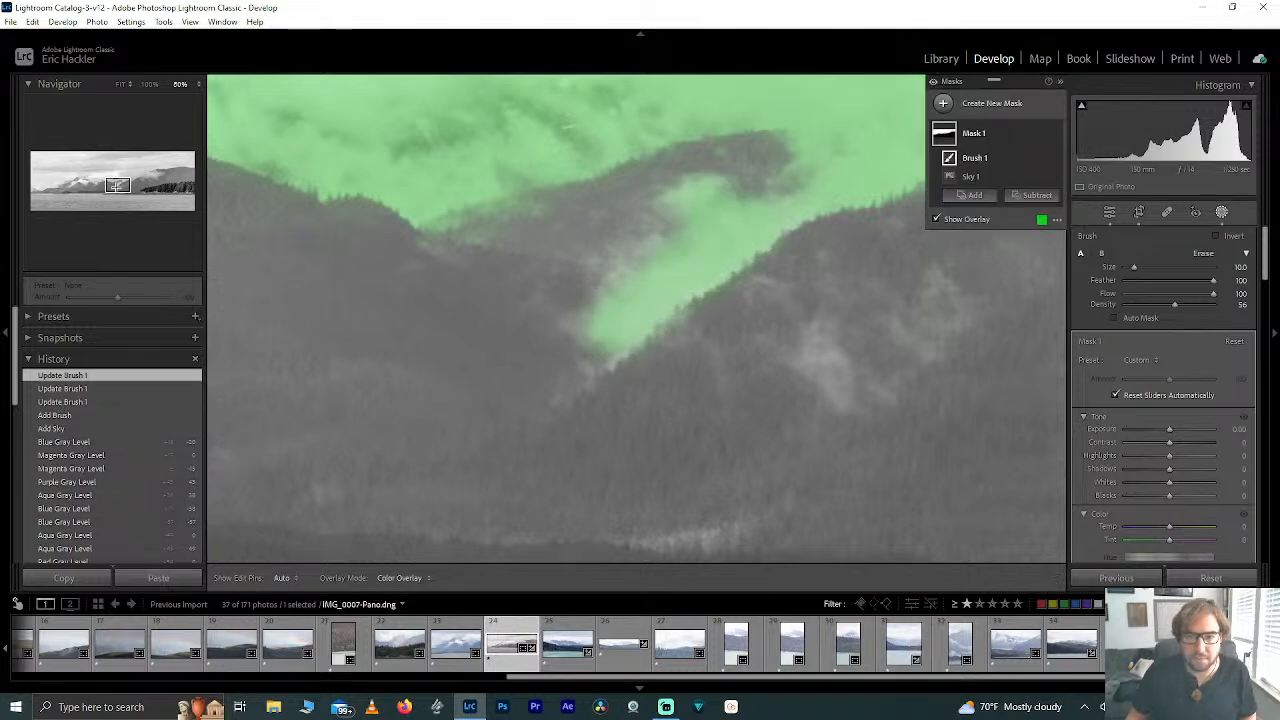
pyautogui.press('z')
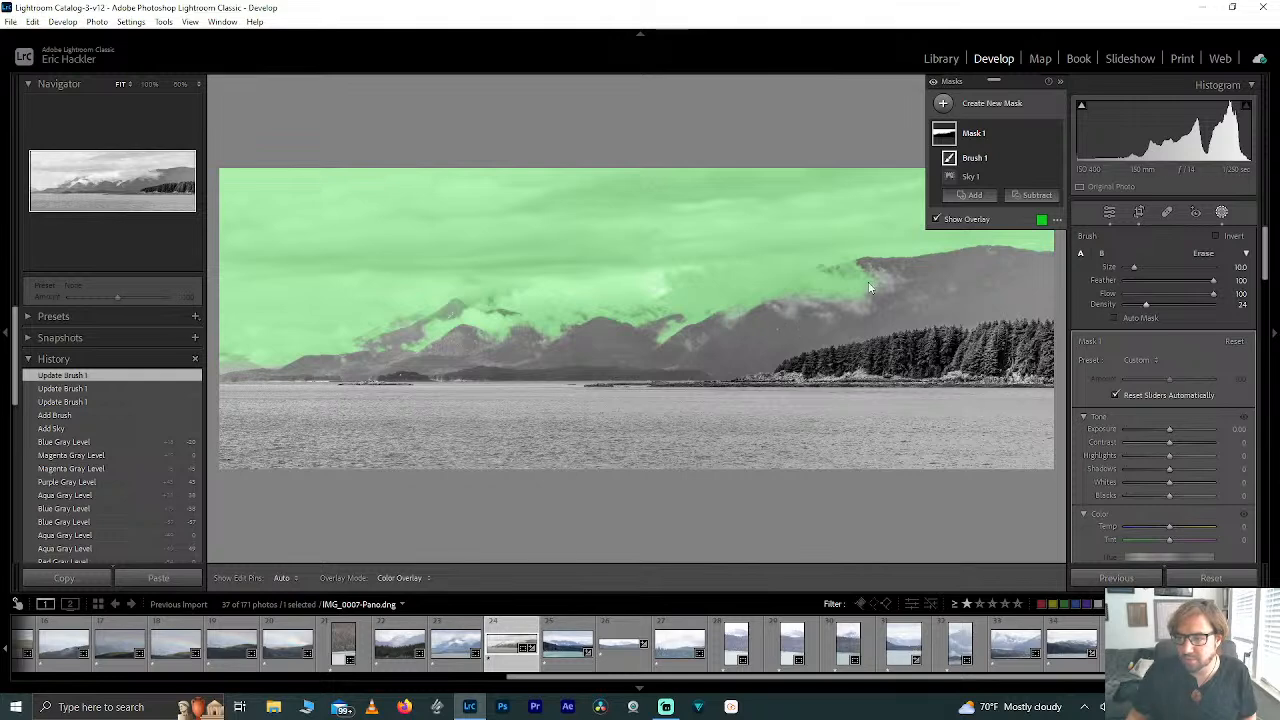
# Step: Brush the mist along the mountainside above the dark forest into the sky mask at size 10 and density 24
pyautogui.scroll(-6, 880, 275)
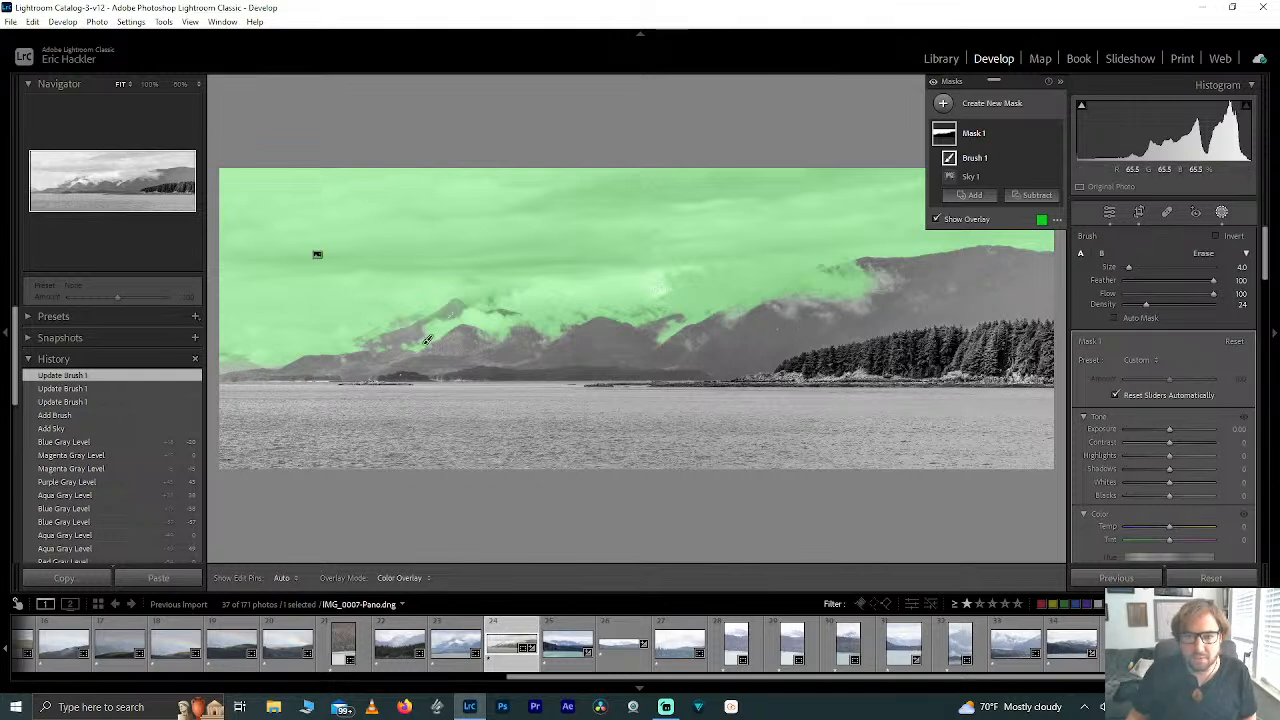
pyautogui.click(199, 84)
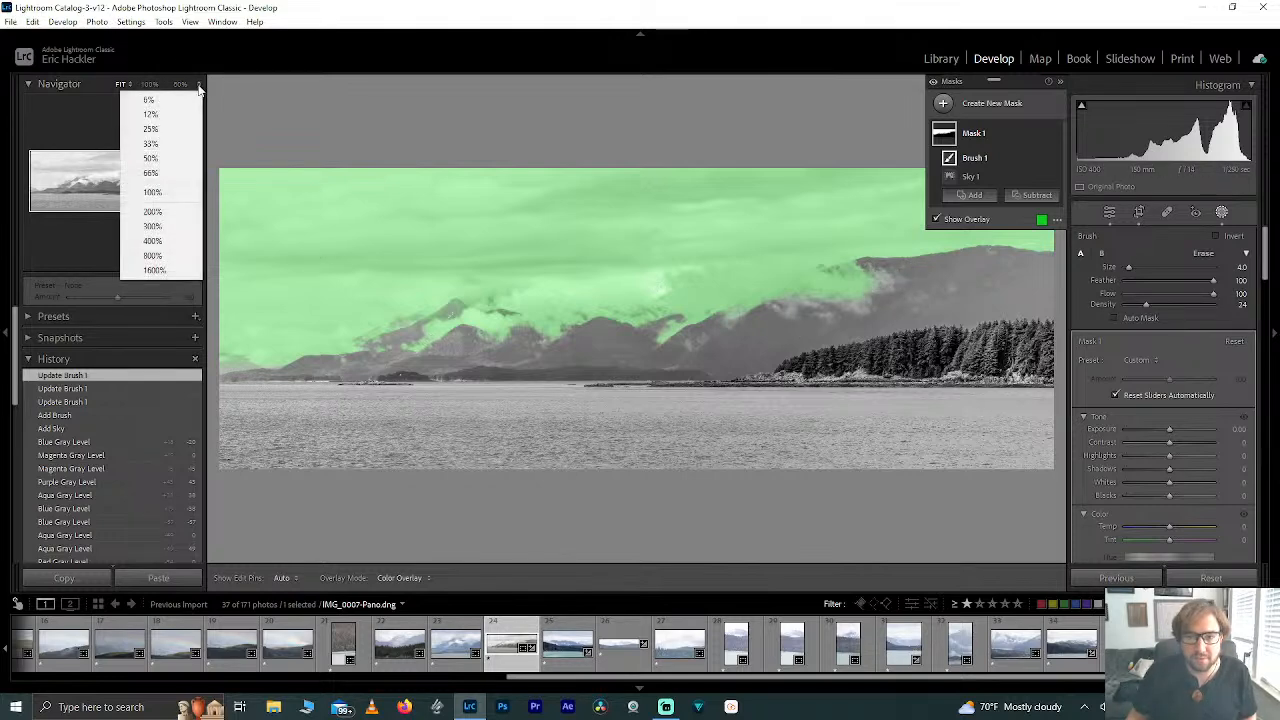
pyautogui.click(187, 97)
pyautogui.click(199, 84)
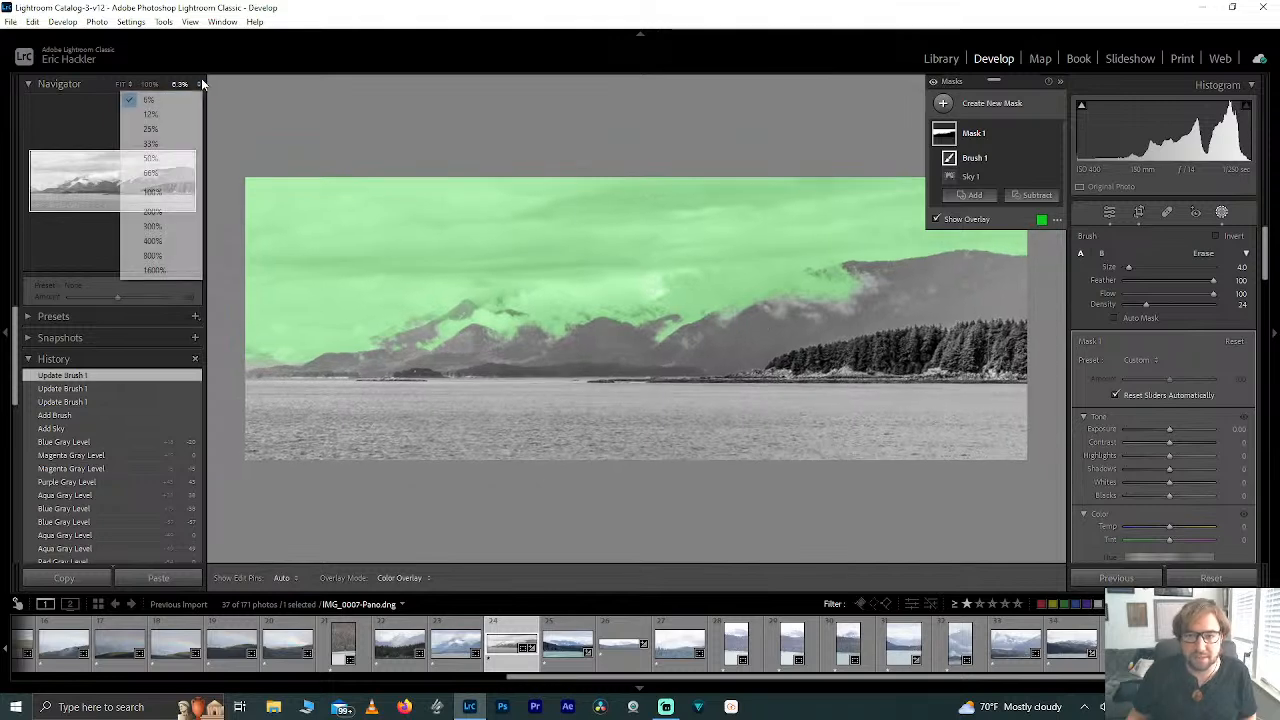
pyautogui.click(168, 118)
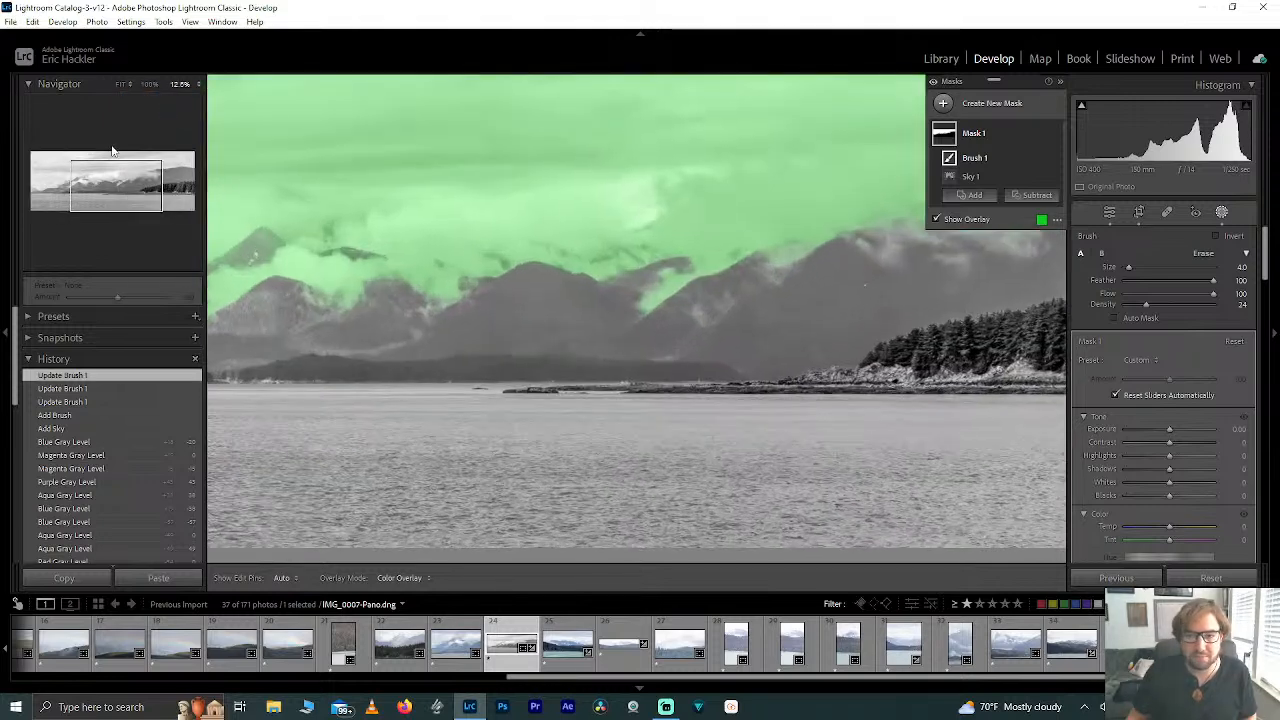
pyautogui.click(199, 86)
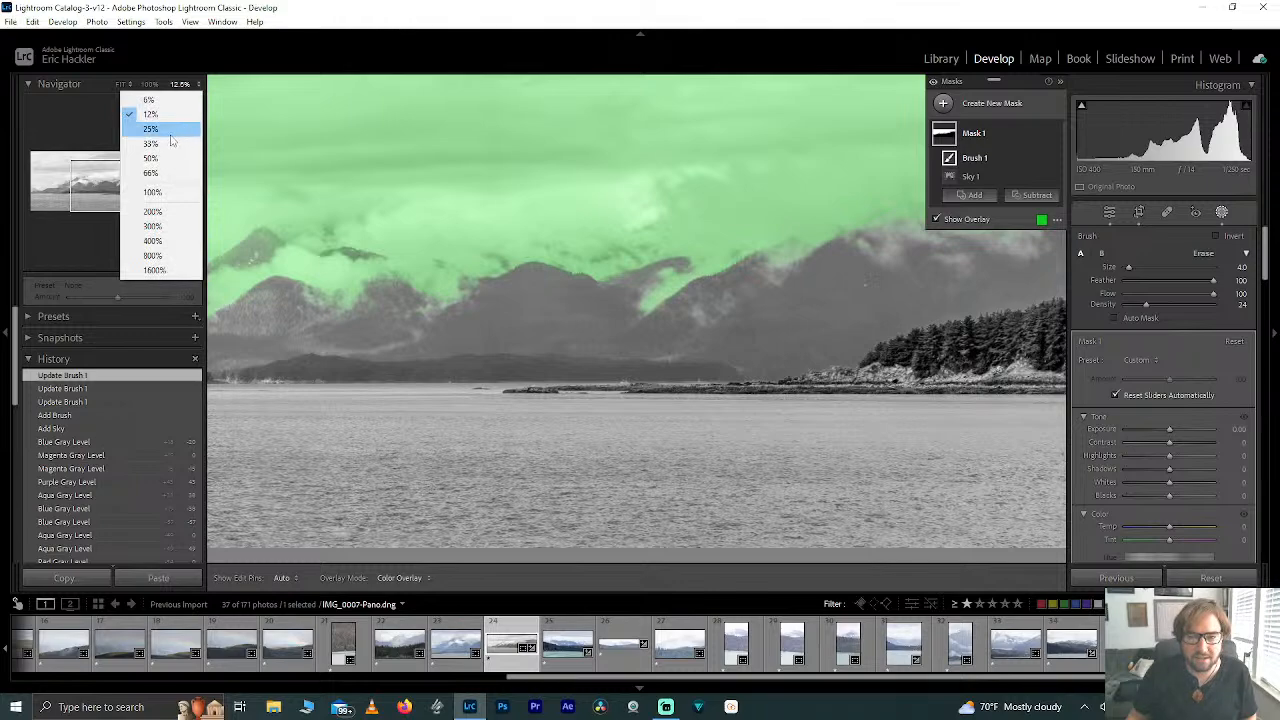
pyautogui.click(169, 132)
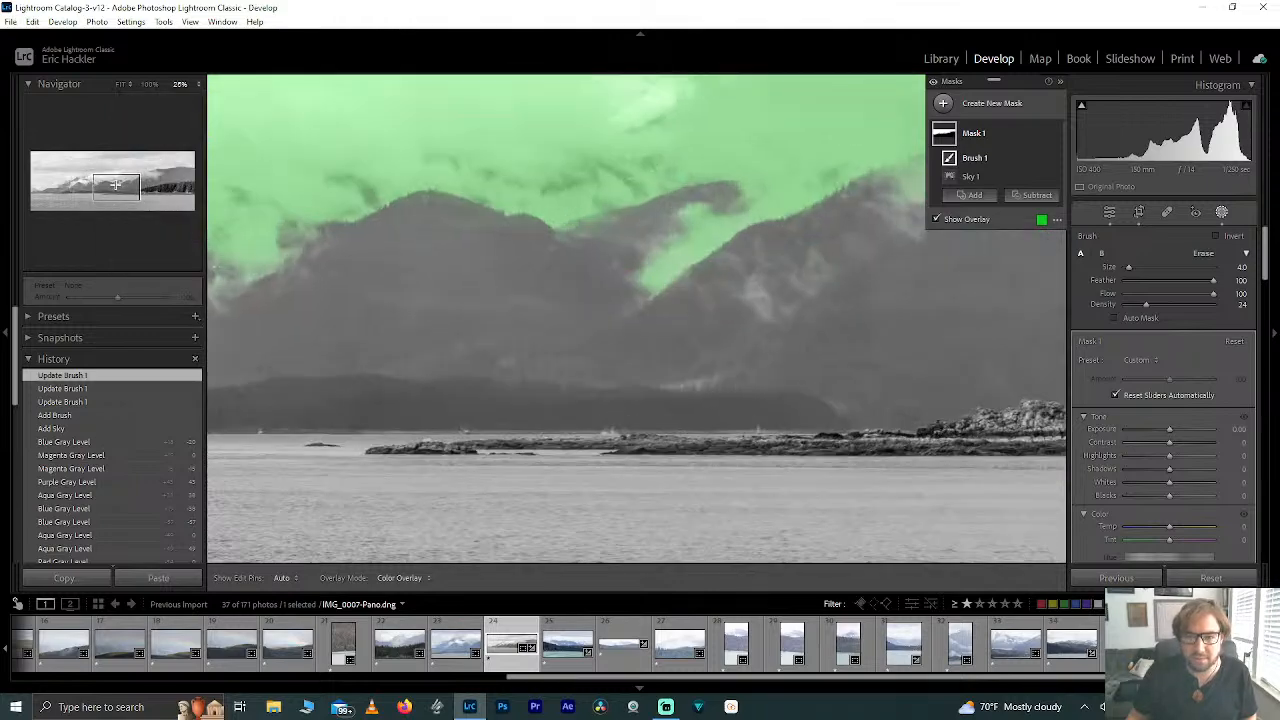
pyautogui.moveTo(173, 184); pyautogui.dragTo(155, 177)
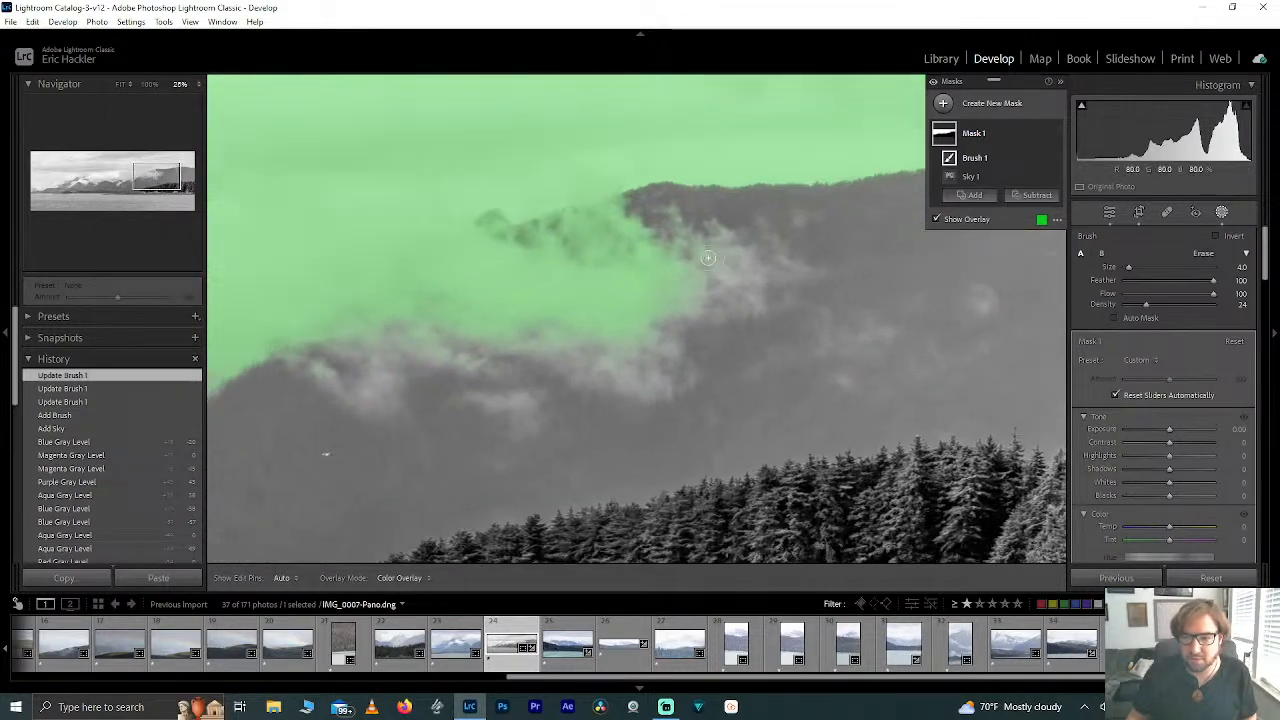
pyautogui.press(']')
pyautogui.press(']')
pyautogui.press(']')
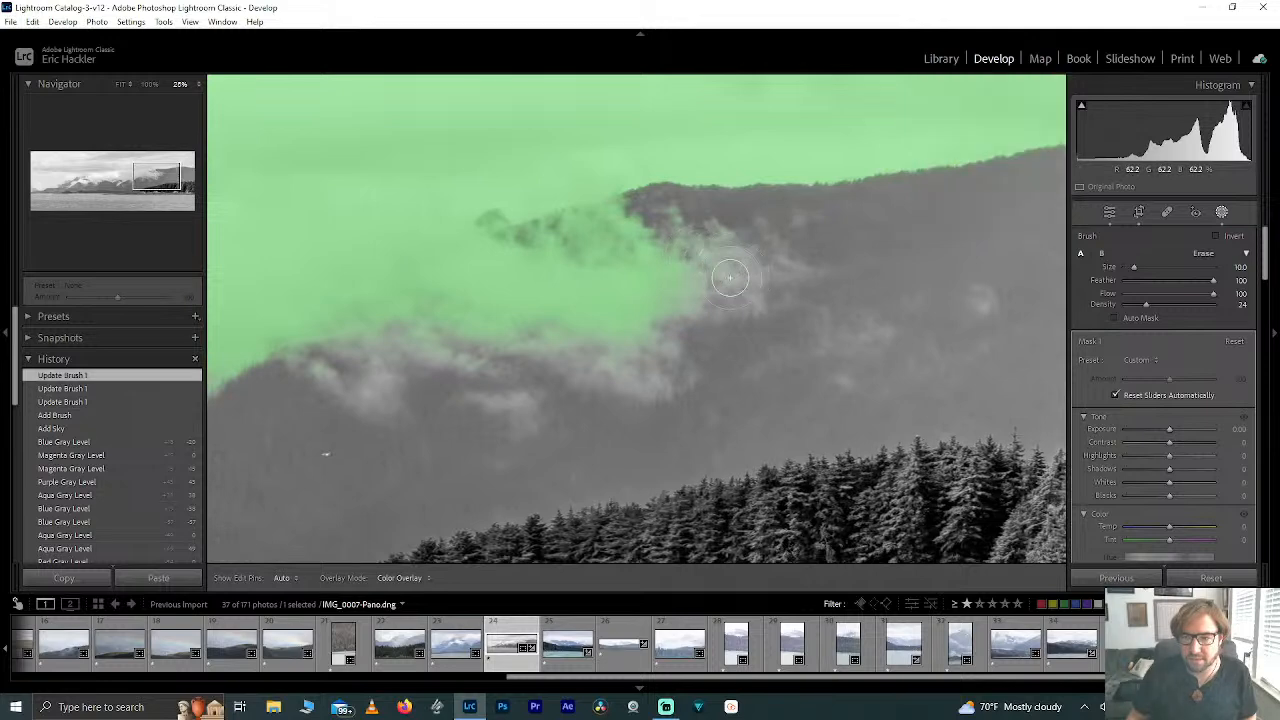
pyautogui.moveTo(730, 278)
pyautogui.mouseDown()
pyautogui.moveTo(712, 295)
pyautogui.moveTo(740, 265)
pyautogui.moveTo(693, 290)
pyautogui.mouseUp()
pyautogui.moveTo(642, 342)
pyautogui.mouseDown()
pyautogui.moveTo(668, 363)
pyautogui.moveTo(634, 369)
pyautogui.mouseUp()
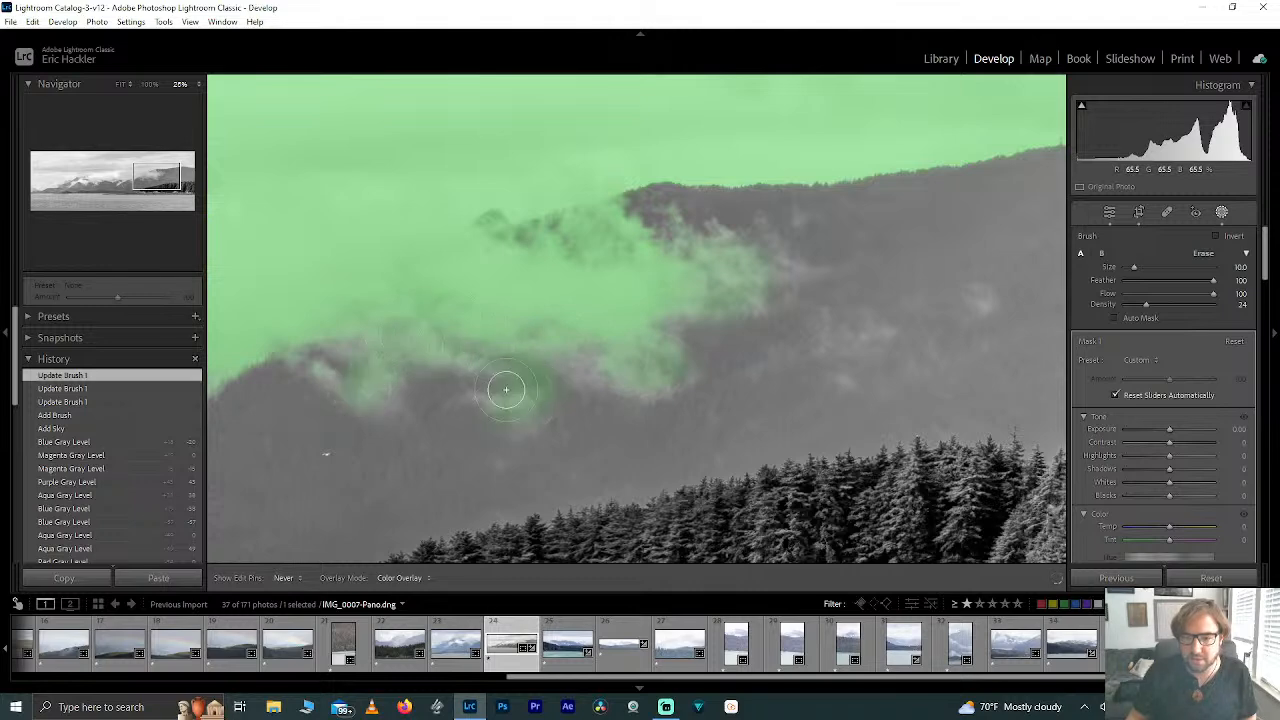
pyautogui.moveTo(506, 389)
pyautogui.mouseDown()
pyautogui.moveTo(465, 329)
pyautogui.moveTo(400, 330)
pyautogui.mouseUp()
pyautogui.moveTo(598, 360)
pyautogui.mouseDown()
pyautogui.moveTo(584, 368)
pyautogui.moveTo(649, 365)
pyautogui.mouseUp()
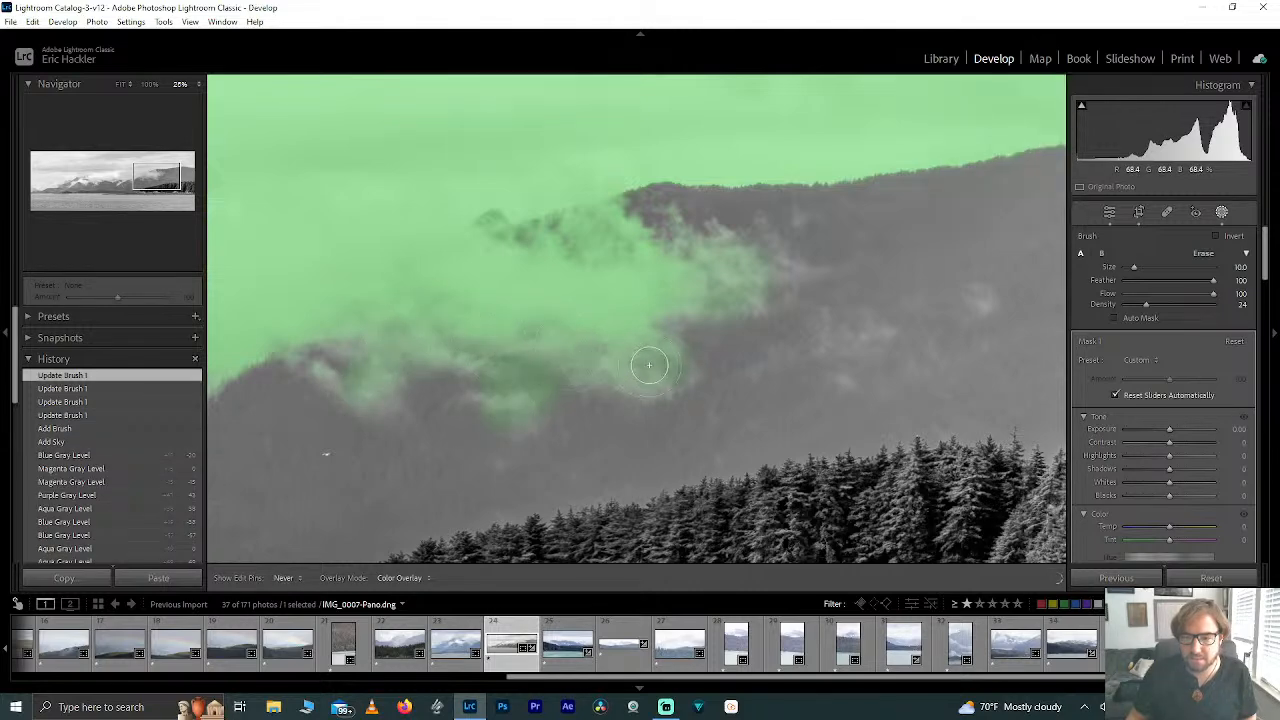
pyautogui.moveTo(450, 310); pyautogui.dragTo(450, 310)
# Step: Subtract a brush component from the sky mask to clean up its edge along the snow-capped mountain range
pyautogui.moveTo(155, 180); pyautogui.dragTo(40, 183)
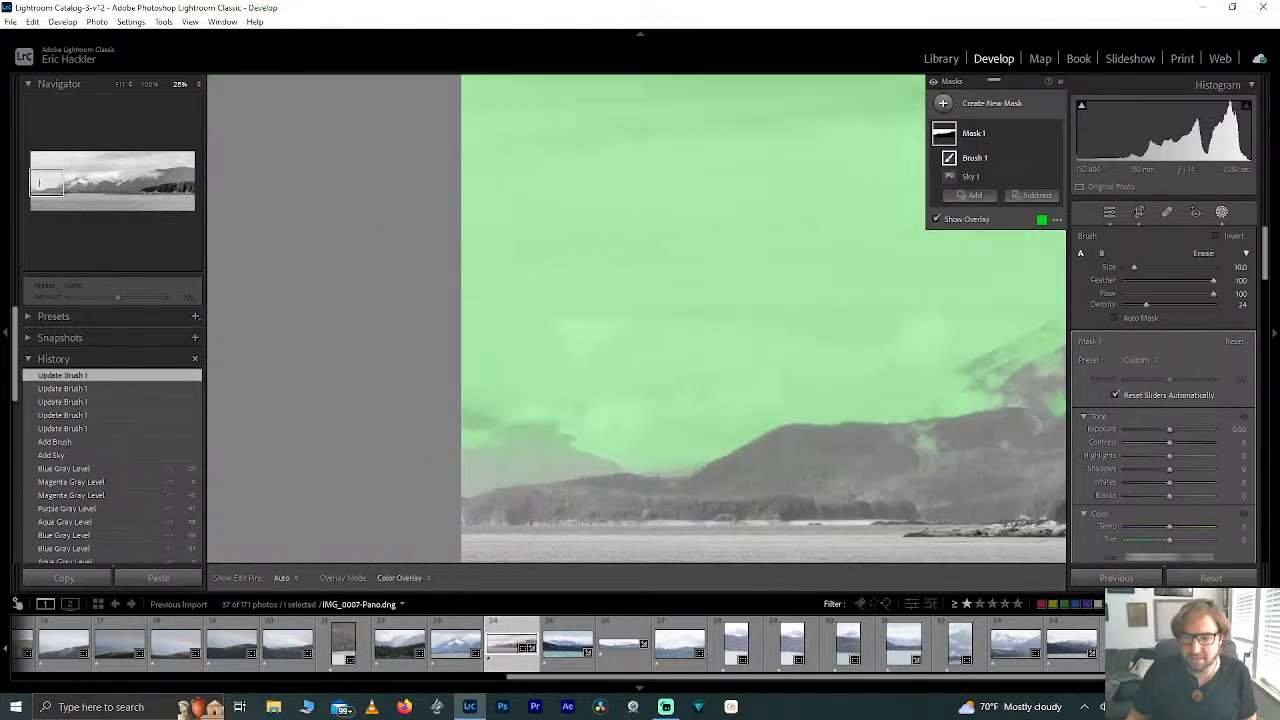
pyautogui.click(40, 183)
pyautogui.click(40, 183)
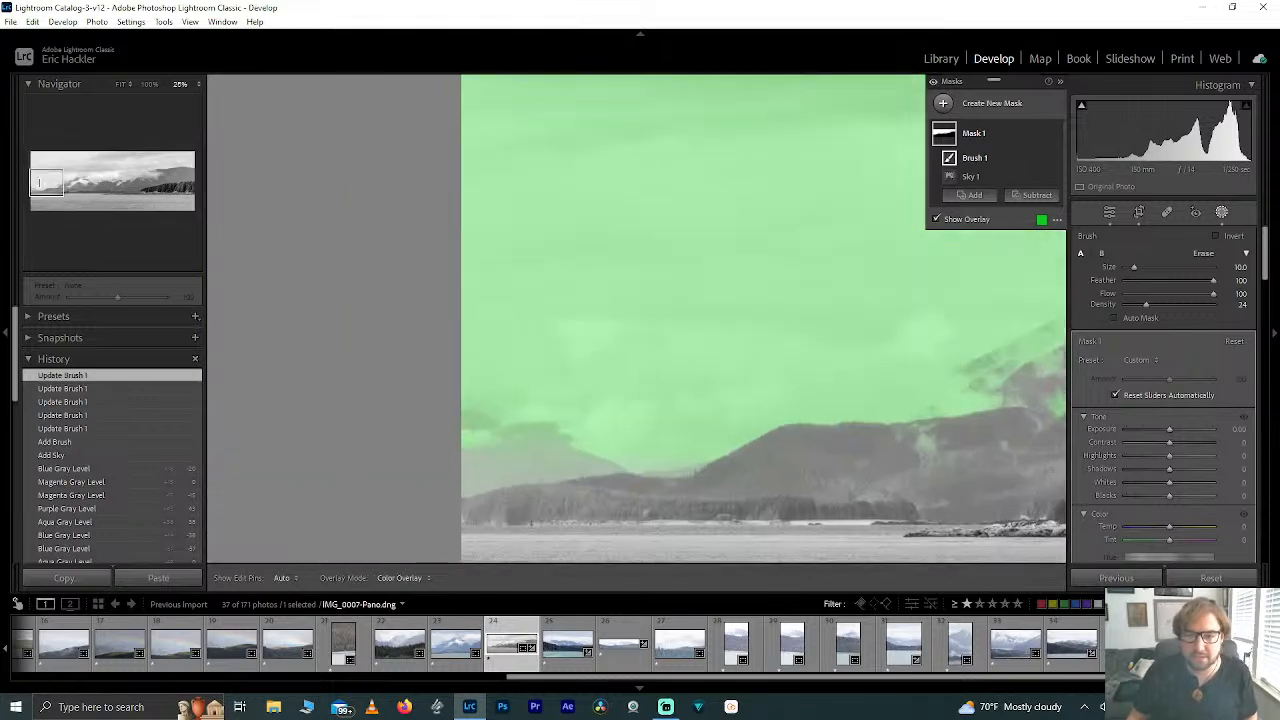
pyautogui.moveTo(40, 183); pyautogui.dragTo(76, 183)
pyautogui.click(1021, 199)
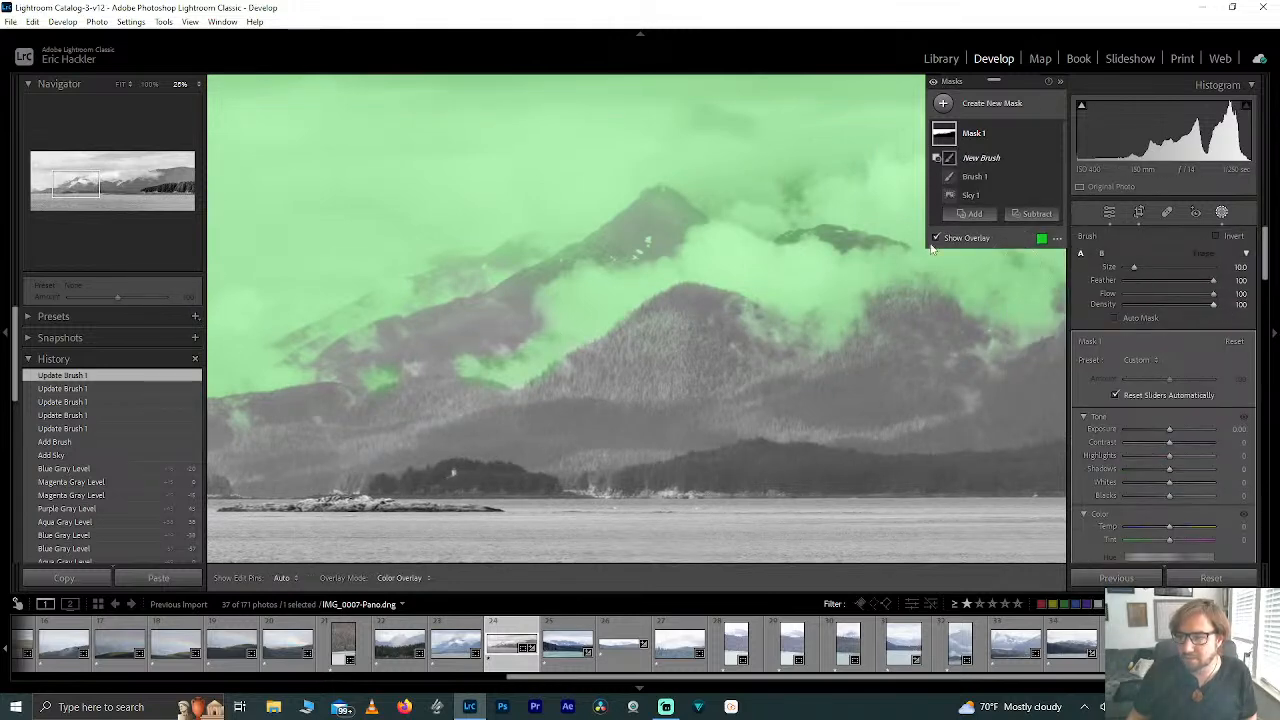
pyautogui.scroll(-5, 386, 423)
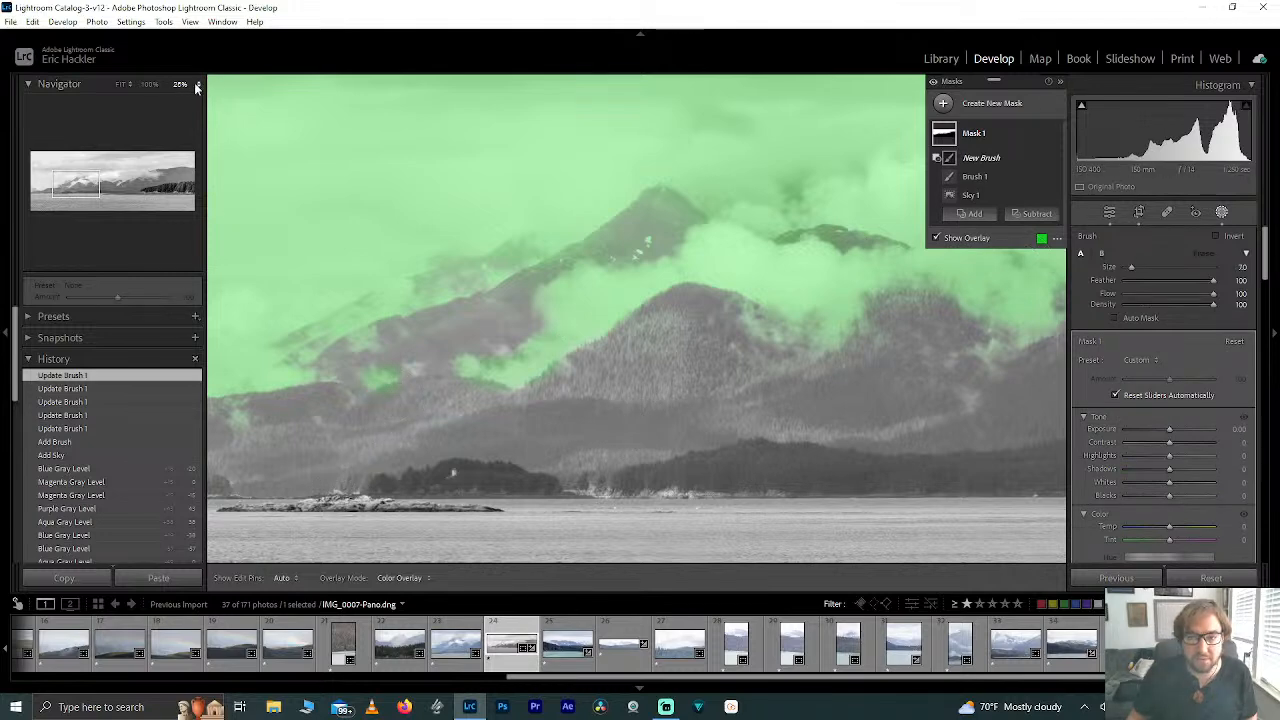
# Step: Brush the spill around the small isolated cloud patch on the mountainside out of the sky mask at size 10 and density 100
pyautogui.click(197, 87)
pyautogui.click(170, 158)
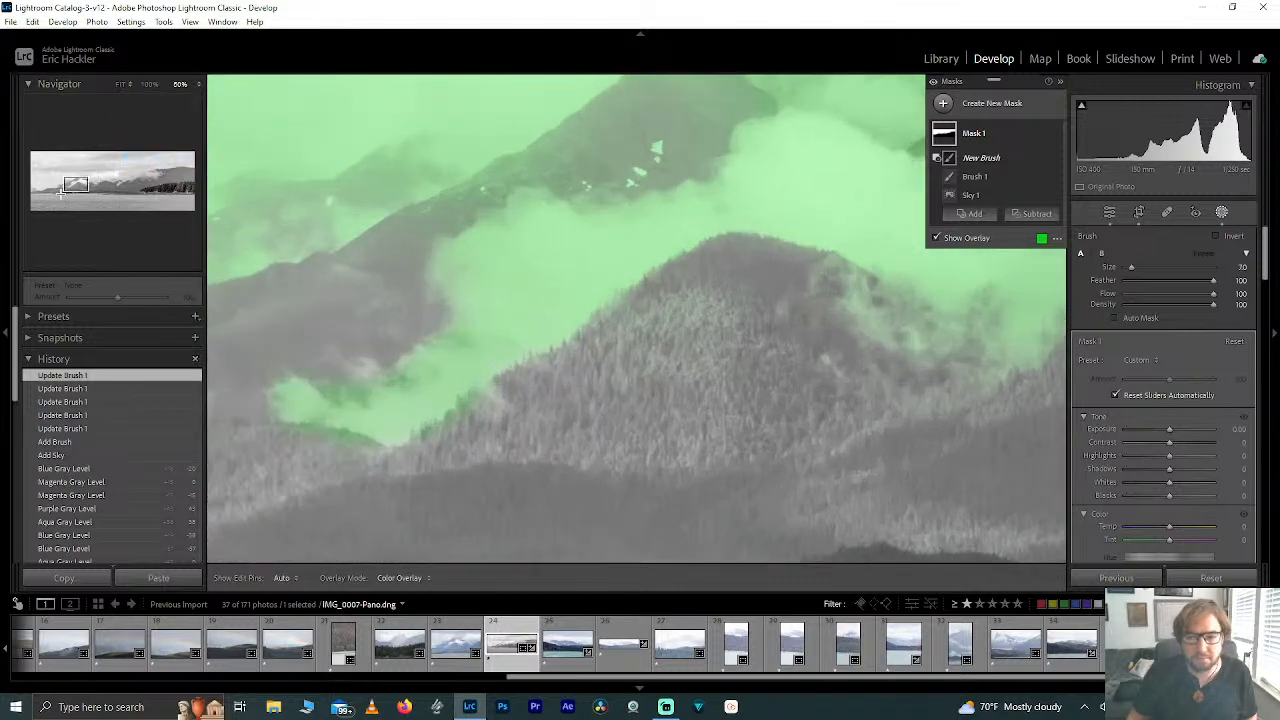
pyautogui.moveTo(76, 185); pyautogui.dragTo(67, 188)
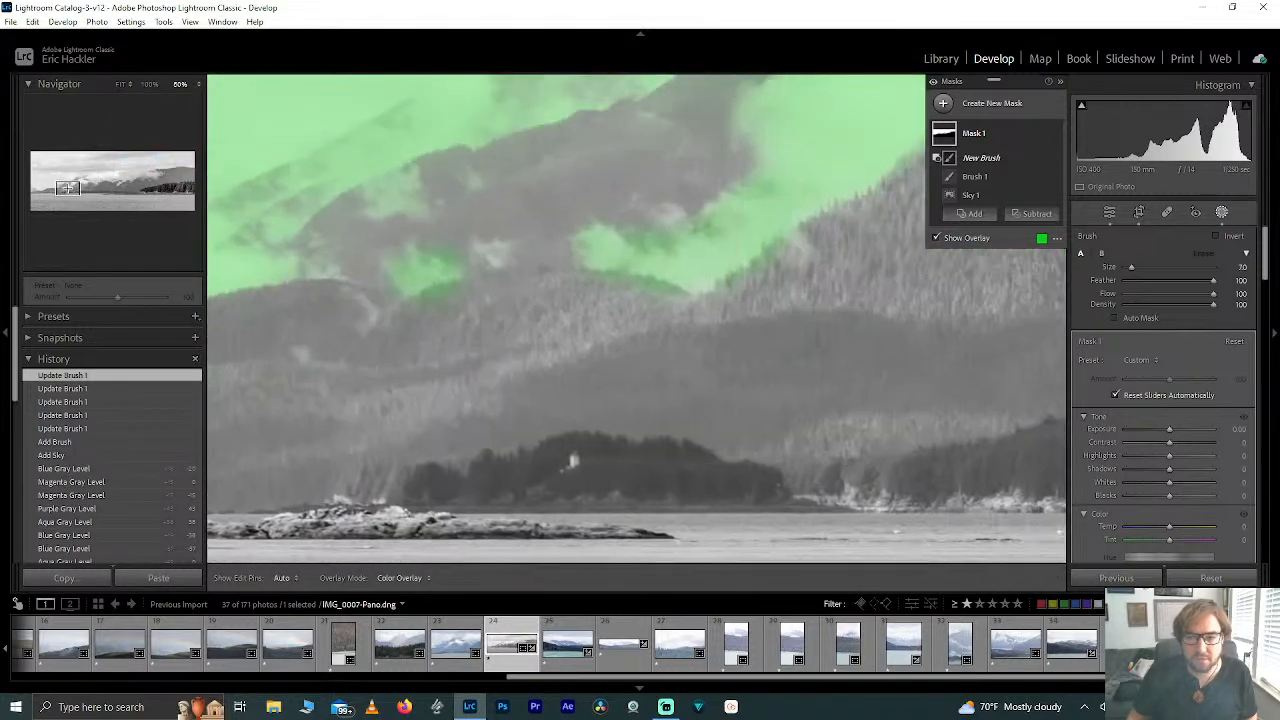
pyautogui.click(194, 91)
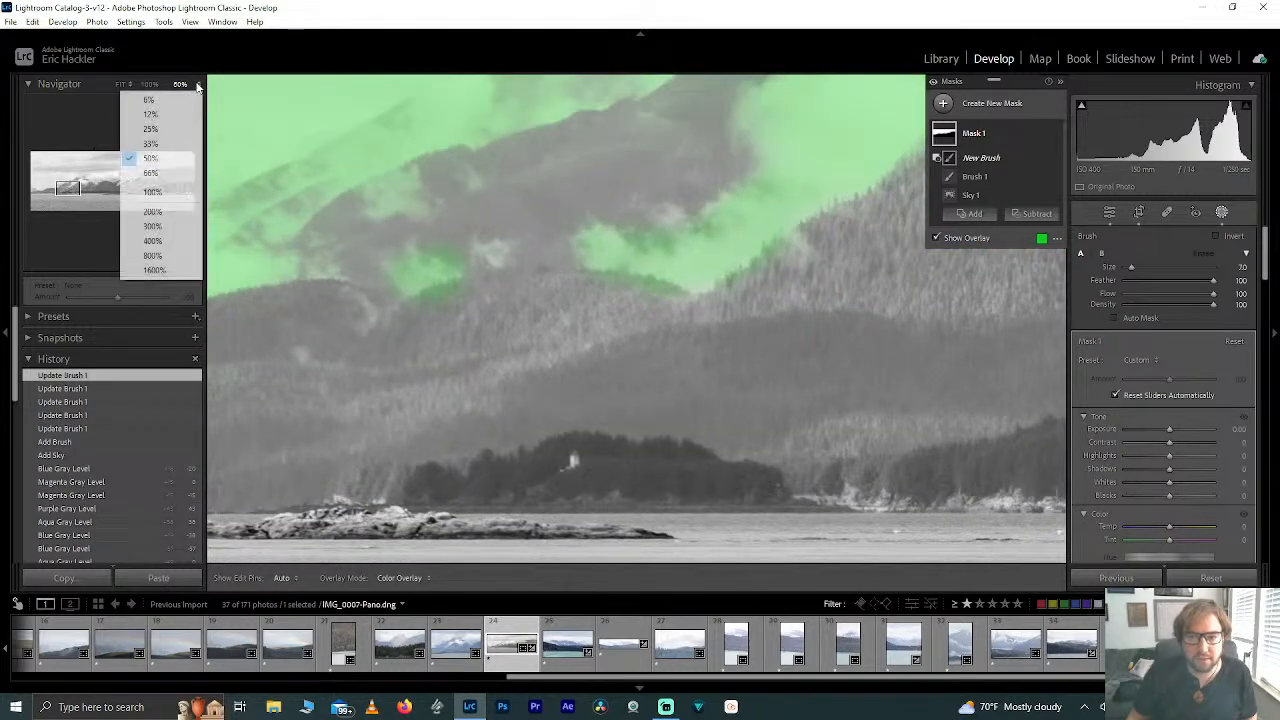
pyautogui.click(152, 196)
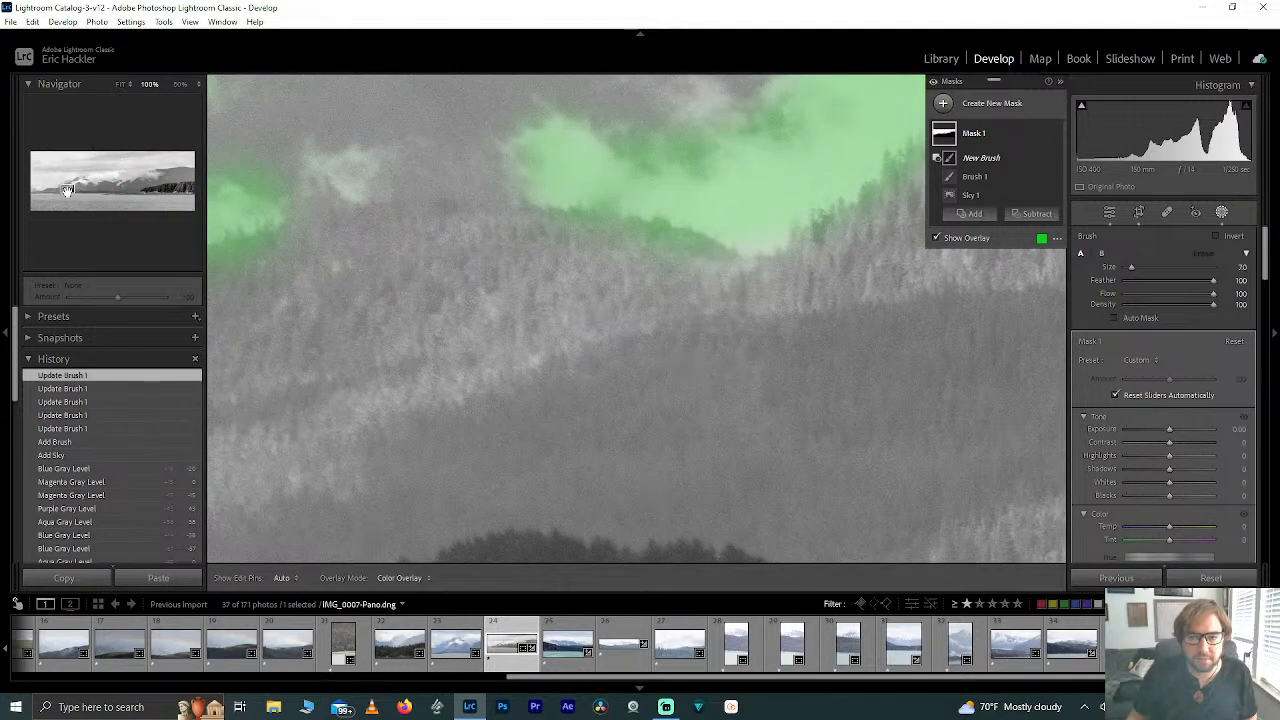
pyautogui.moveTo(67, 190); pyautogui.dragTo(62, 187)
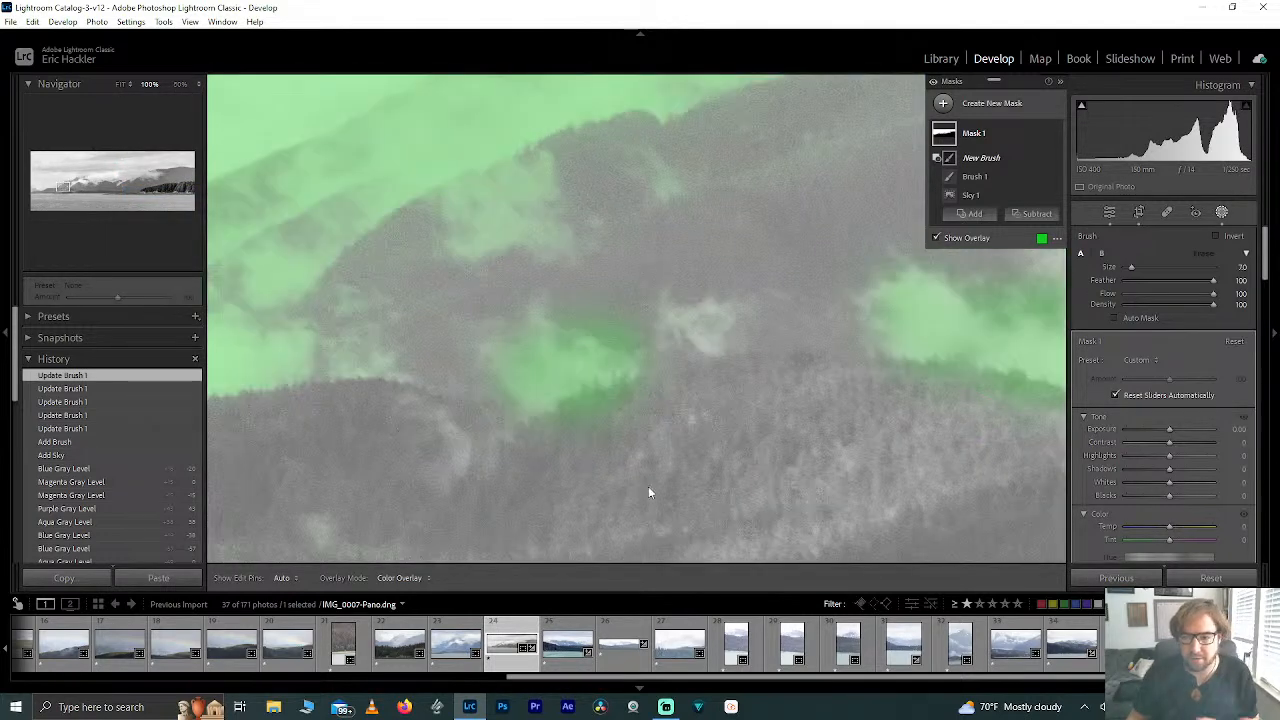
pyautogui.scroll(1, 640, 410)
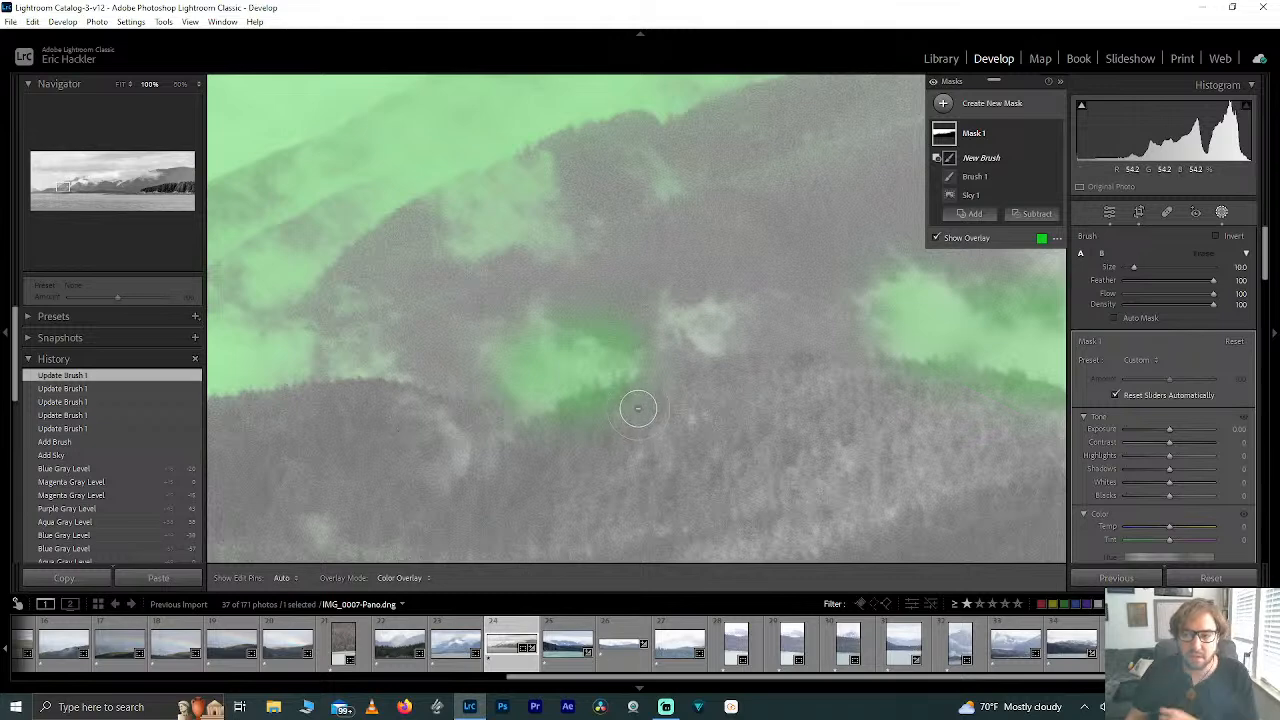
pyautogui.moveTo(639, 409)
pyautogui.mouseDown()
pyautogui.moveTo(548, 433)
pyautogui.moveTo(633, 401)
pyautogui.mouseUp()
pyautogui.moveTo(620, 336)
pyautogui.mouseDown()
pyautogui.moveTo(585, 308)
pyautogui.moveTo(676, 334)
pyautogui.moveTo(578, 307)
pyautogui.moveTo(636, 314)
pyautogui.moveTo(676, 352)
pyautogui.mouseUp()
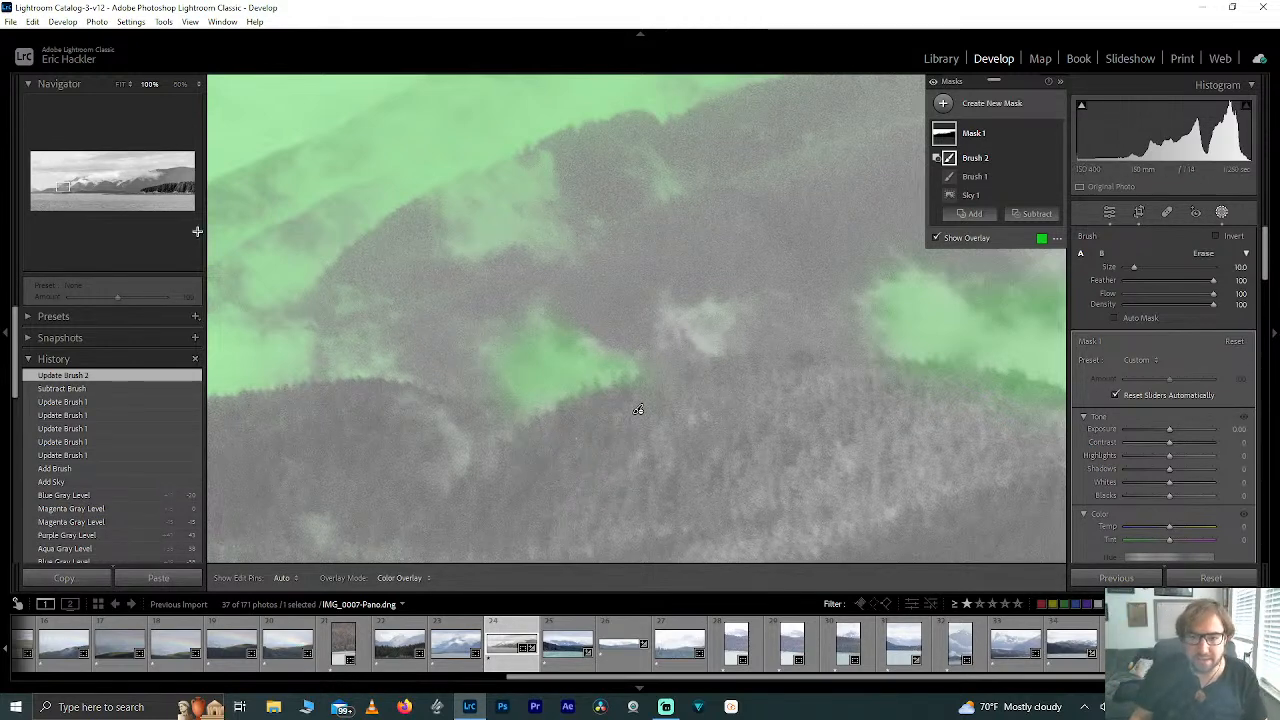
# Step: Subtract the spill along the treeline below the valley cloud and on the dark slope above it from the sky mask at size 10
pyautogui.moveTo(71, 197); pyautogui.dragTo(69, 186)
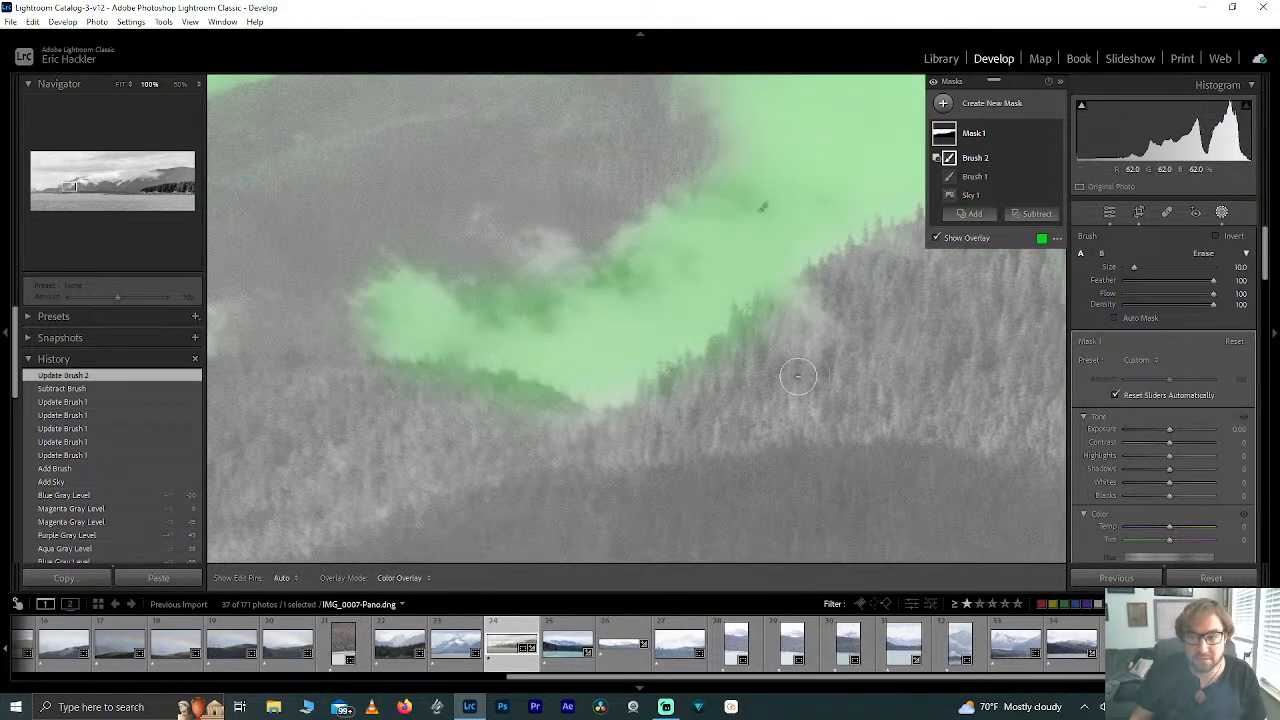
pyautogui.press('h')
pyautogui.moveTo(728, 356)
pyautogui.mouseDown()
pyautogui.moveTo(635, 424)
pyautogui.moveTo(600, 429)
pyautogui.mouseUp()
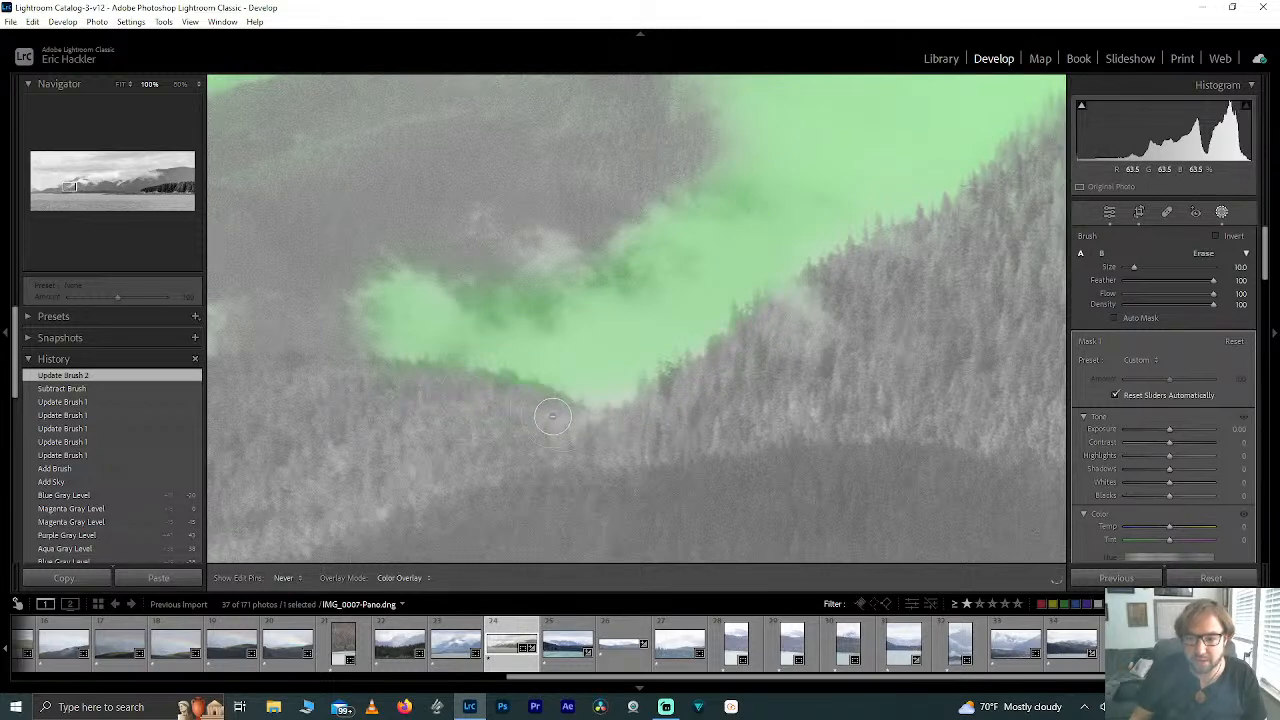
pyautogui.press('h')
pyautogui.moveTo(466, 266)
pyautogui.mouseDown()
pyautogui.moveTo(526, 272)
pyautogui.moveTo(534, 293)
pyautogui.moveTo(513, 273)
pyautogui.moveTo(477, 293)
pyautogui.moveTo(501, 270)
pyautogui.moveTo(611, 262)
pyautogui.moveTo(530, 268)
pyautogui.mouseUp()
pyautogui.press('h')
pyautogui.press('h')
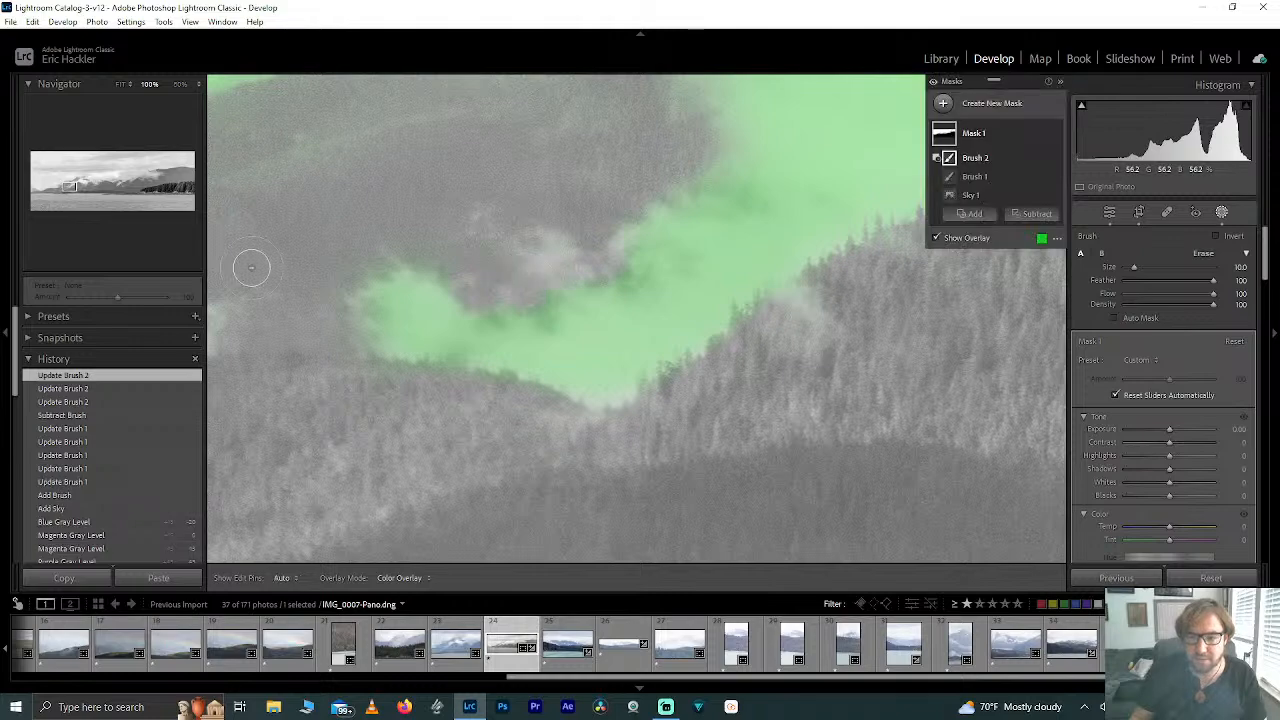
# Step: Duplicate and invert the sky mask to create a mask for the mountains, forest and water
pyautogui.click(121, 84)
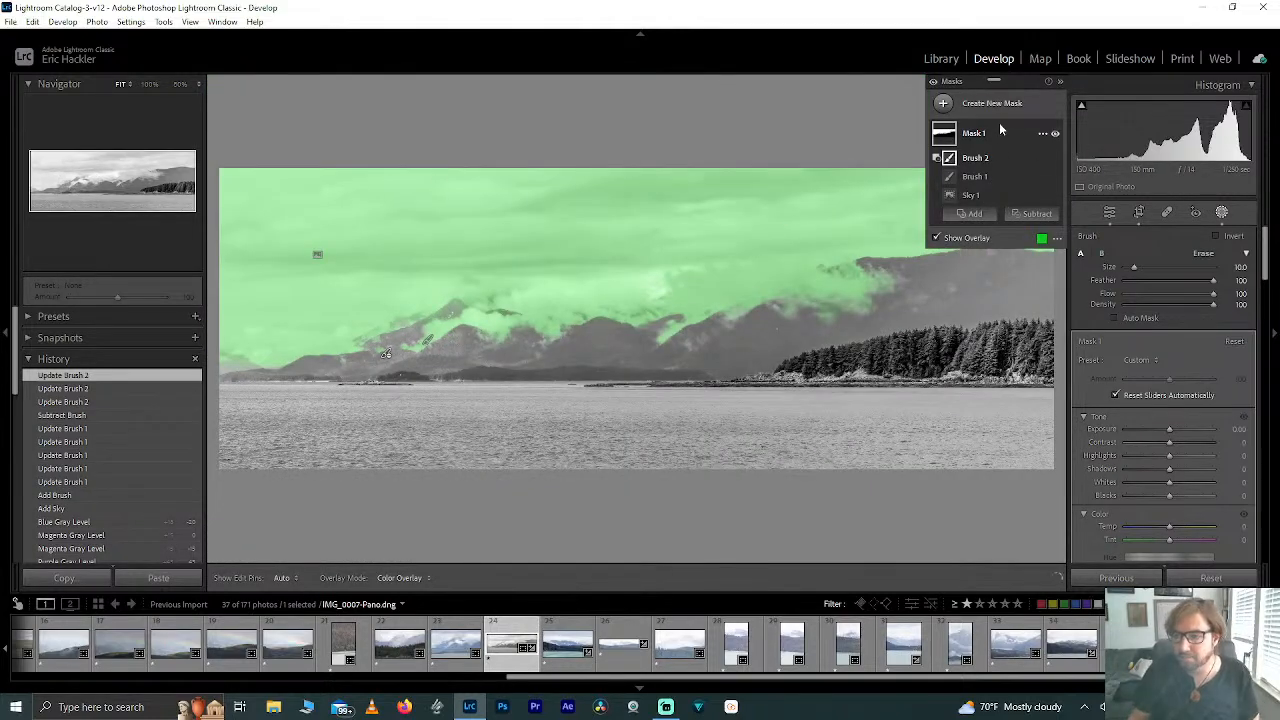
pyautogui.click(1042, 136)
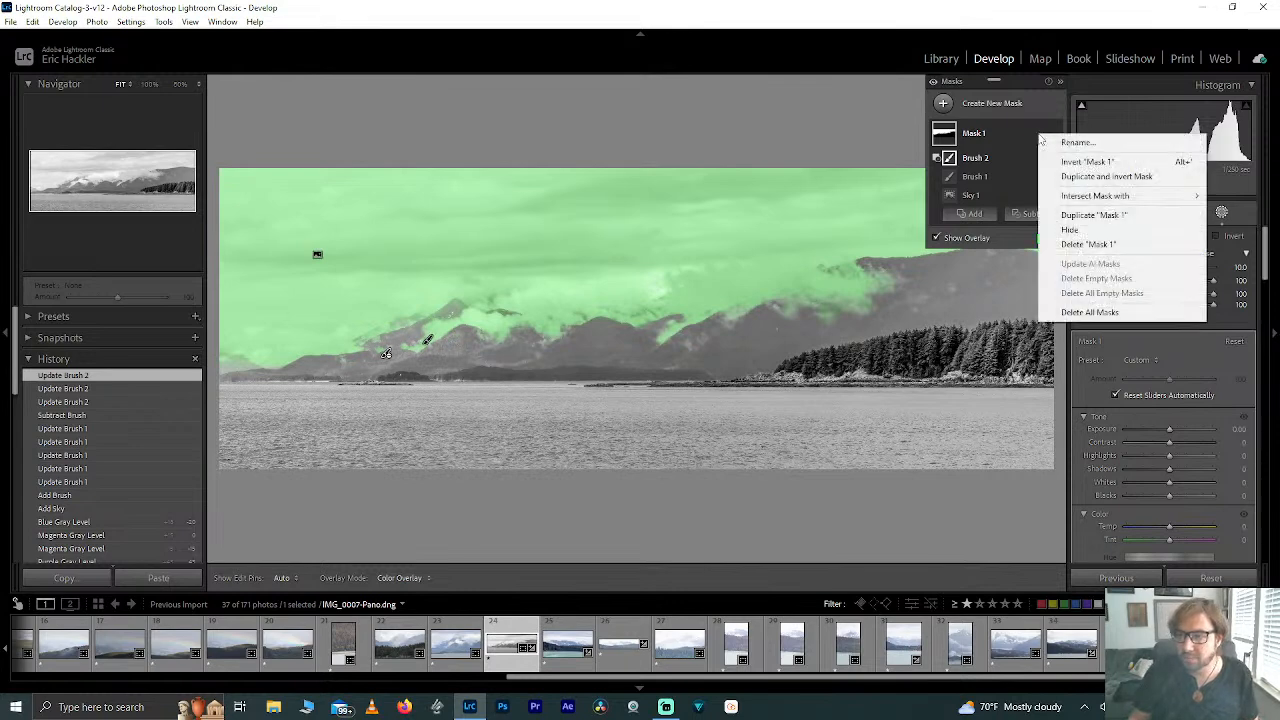
pyautogui.click(1059, 172)
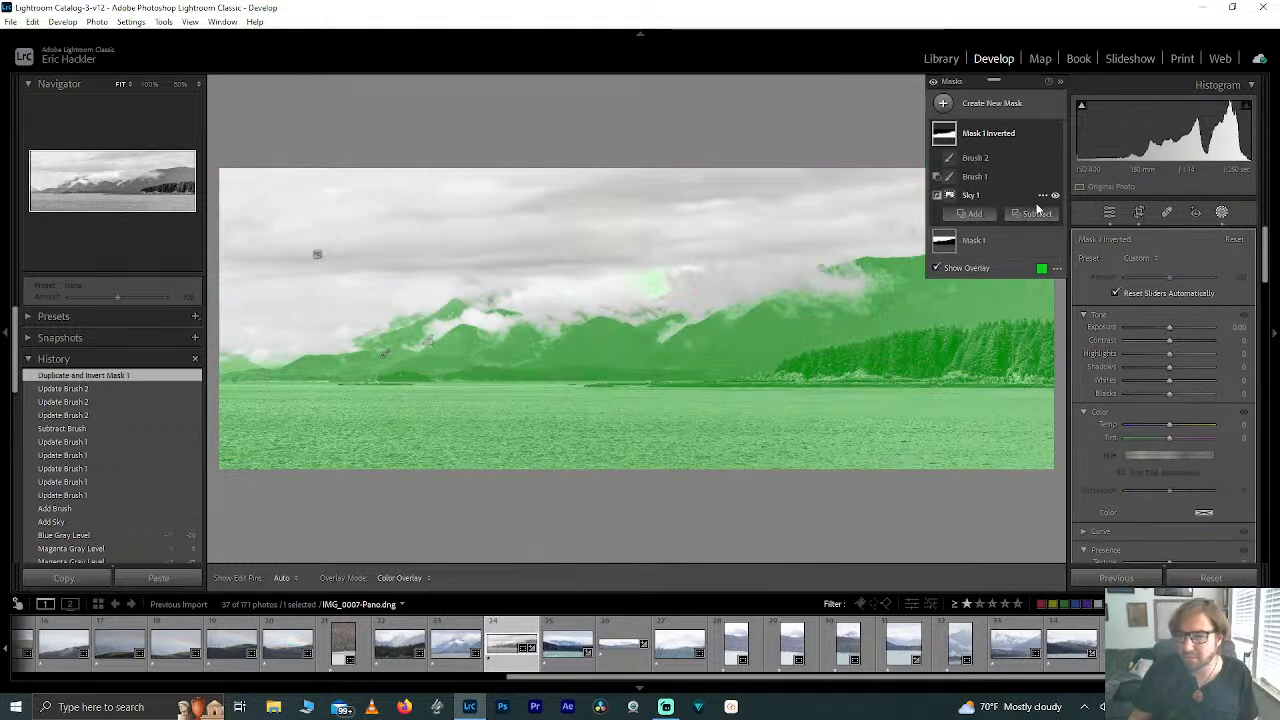
# Step: Brush the stray patch in the bright clouds out of the inverted mask with its Brush 1 at size 8
pyautogui.click(973, 176)
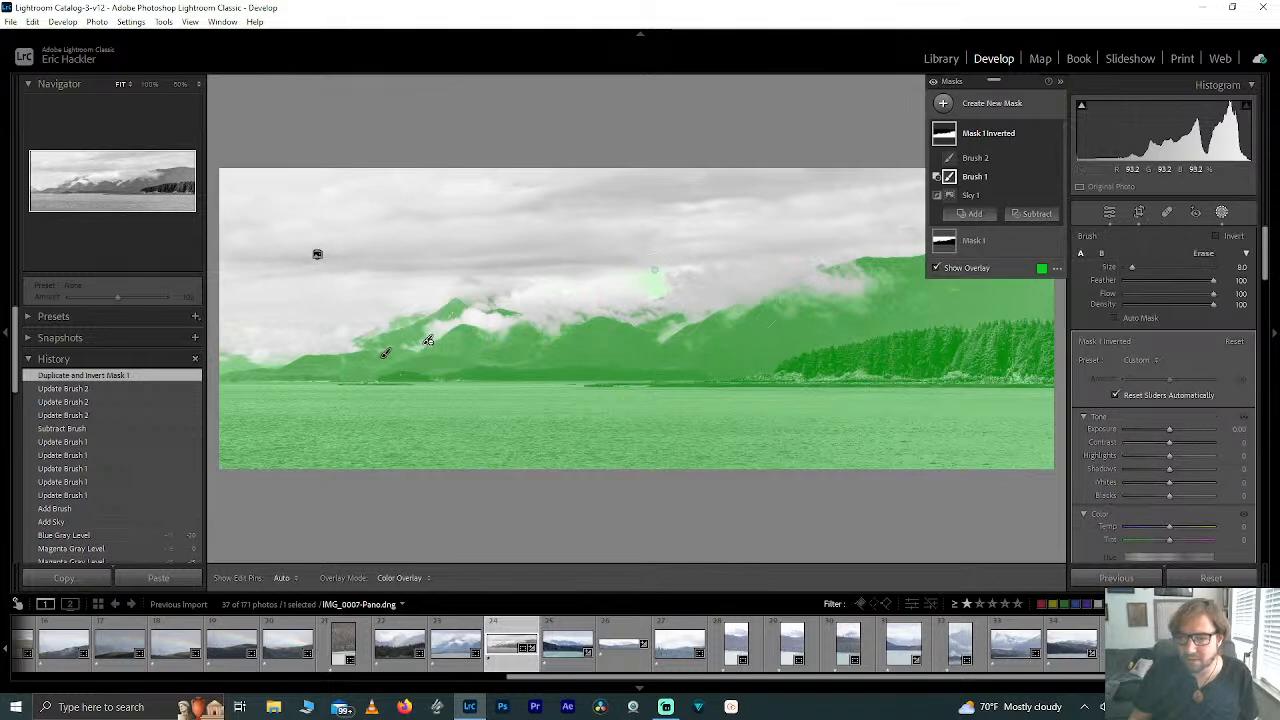
pyautogui.press('h')
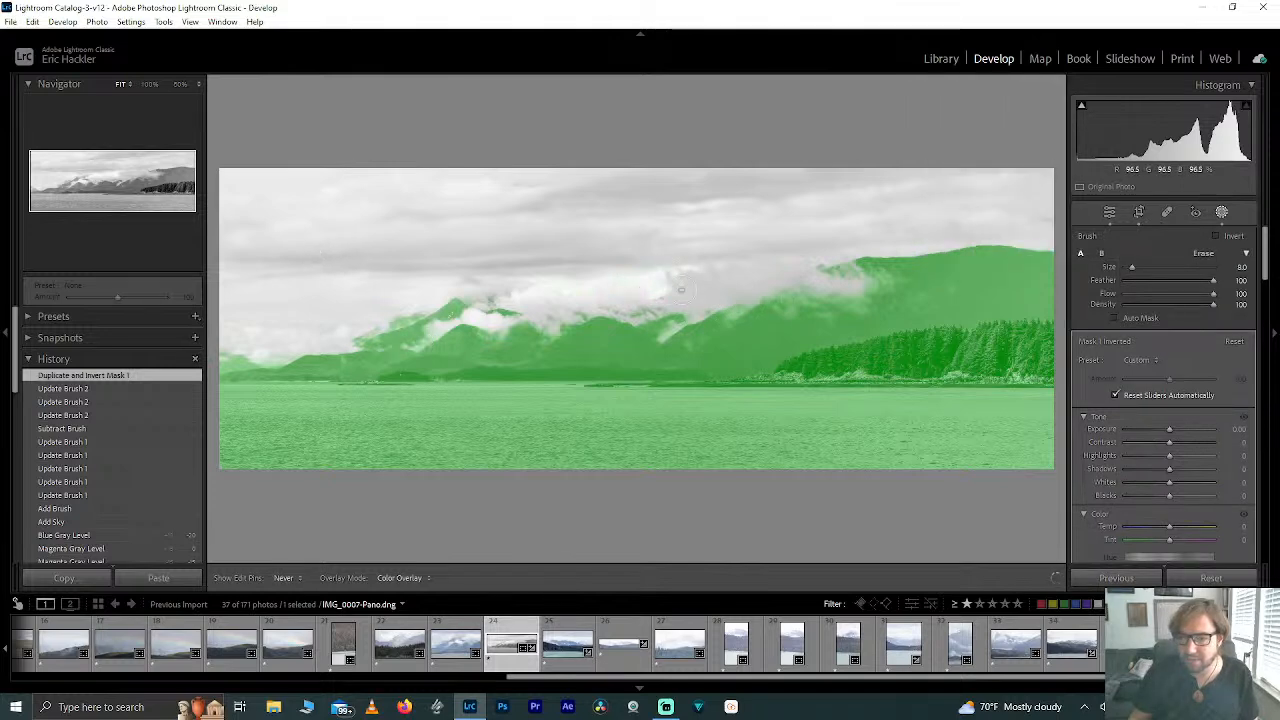
pyautogui.press('h')
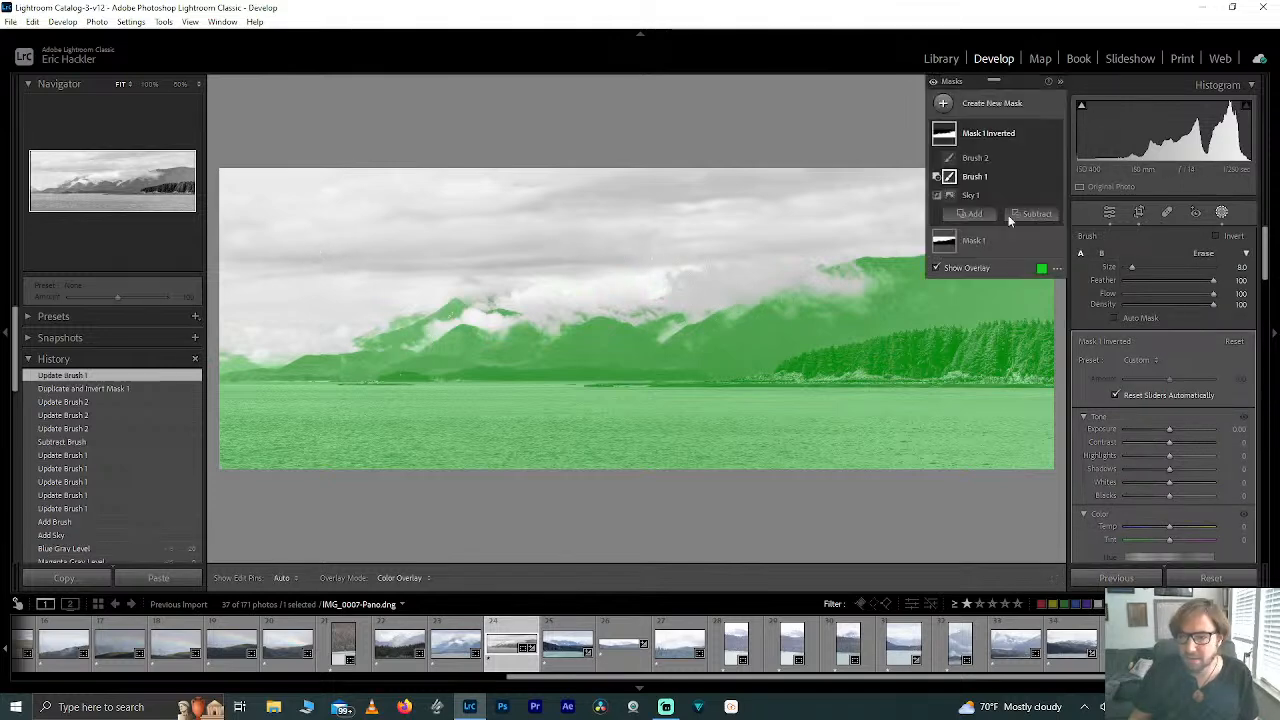
# Step: Brush the same bright cloud patch into the original sky mask with its Brush 1 at size 8
pyautogui.click(995, 240)
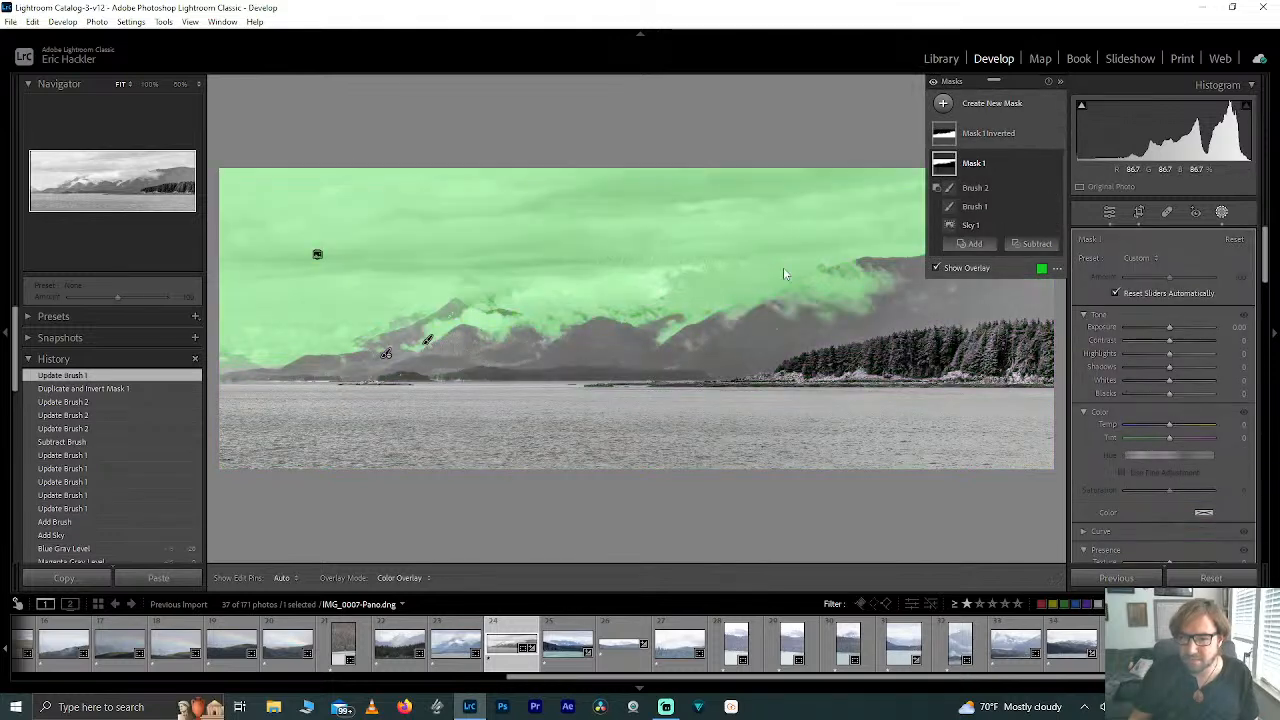
pyautogui.click(969, 210)
pyautogui.press('h')
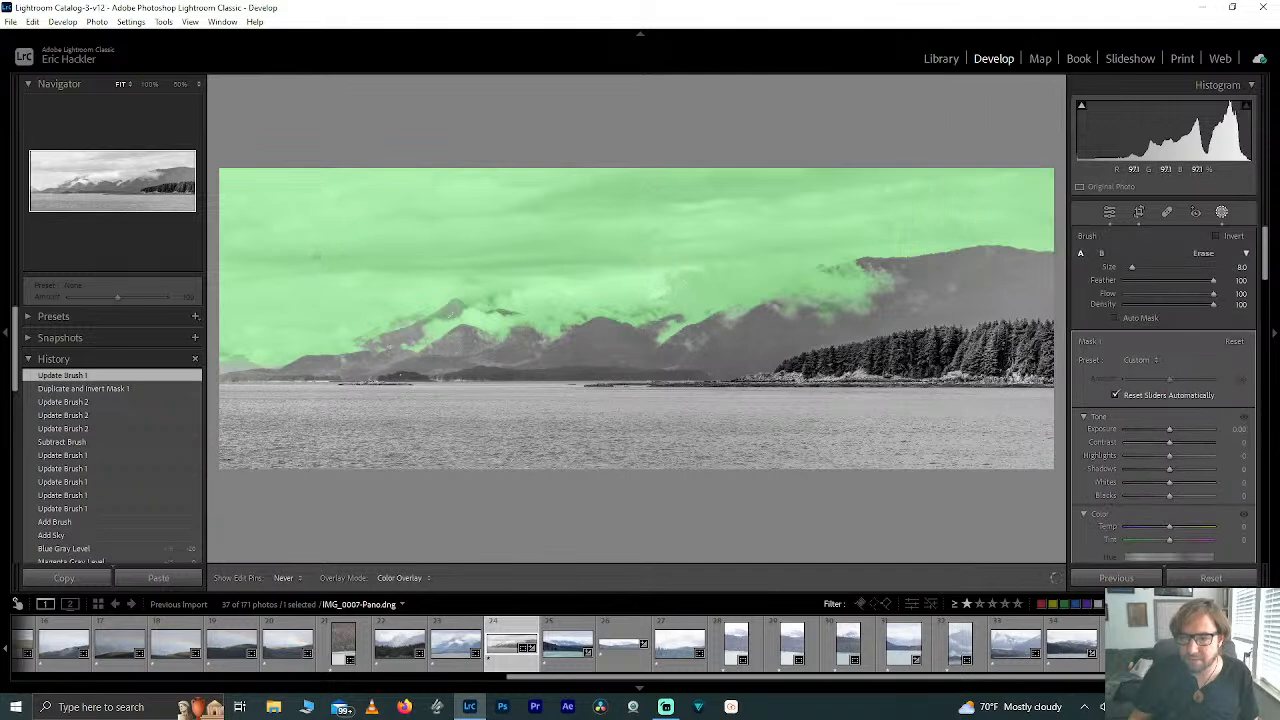
pyautogui.press('h')
# Step: Set the Texture of the inverted land and water mask to 100
pyautogui.click(974, 138)
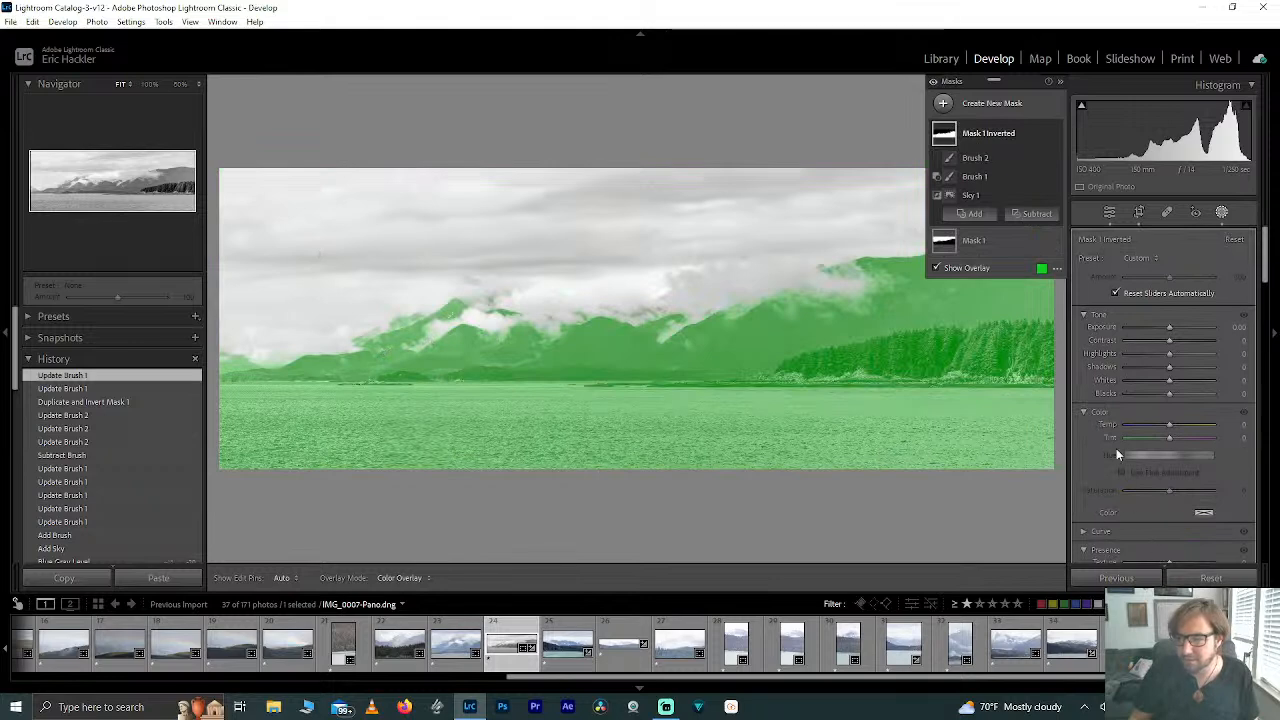
pyautogui.scroll(-3, 1116, 455)
pyautogui.moveTo(1174, 378); pyautogui.dragTo(1220, 376)
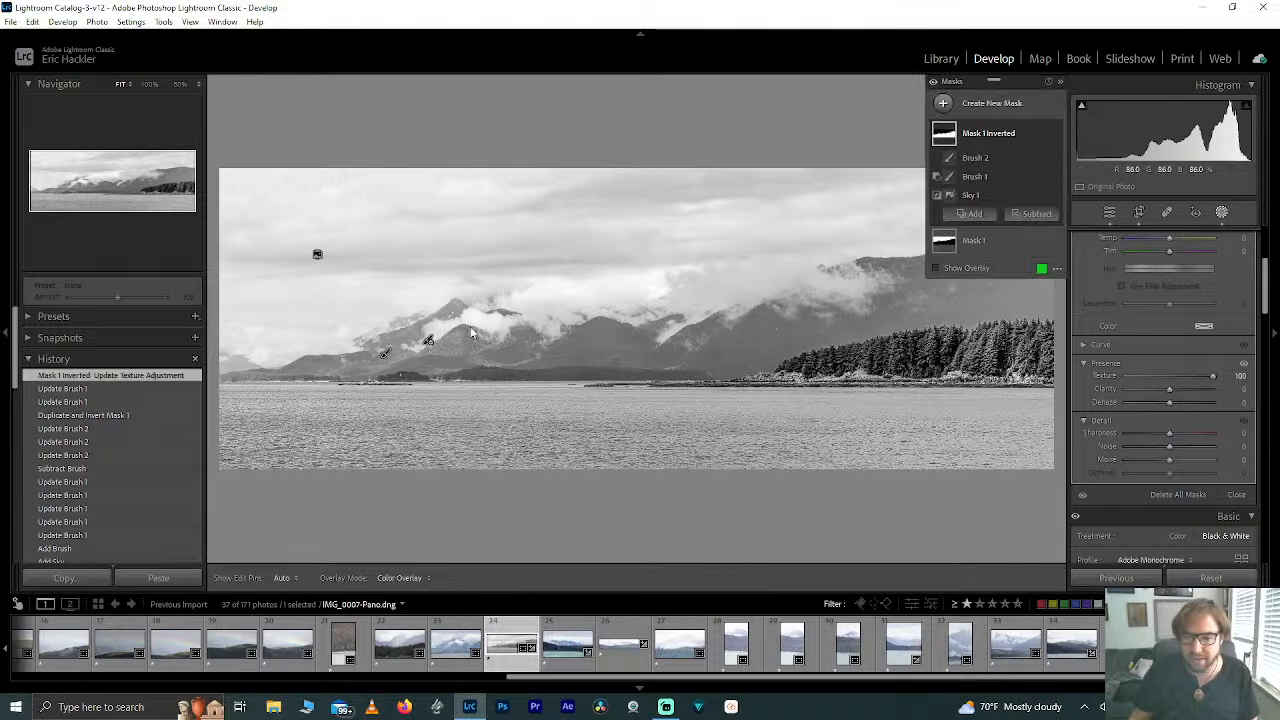
# Step: Examine the texture on the forested mountains up close and compare it with the full panorama
pyautogui.click(74, 183)
pyautogui.moveTo(74, 183); pyautogui.dragTo(81, 185)
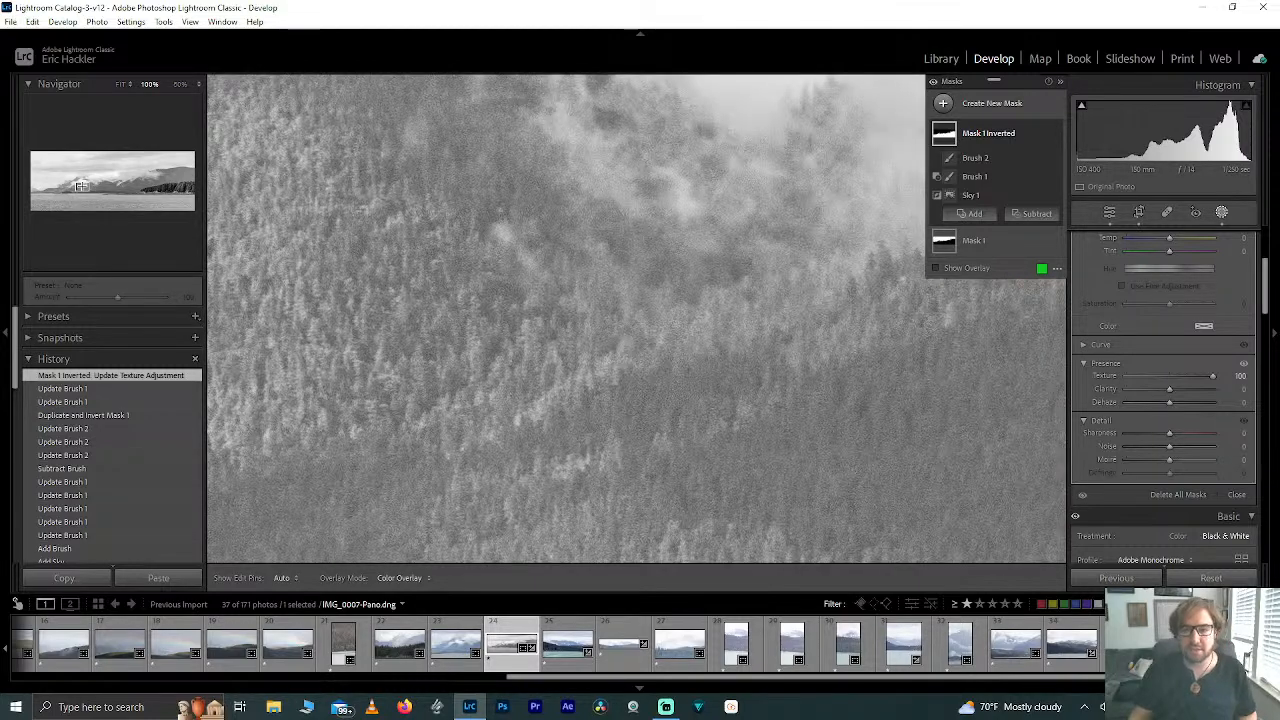
pyautogui.click(178, 86)
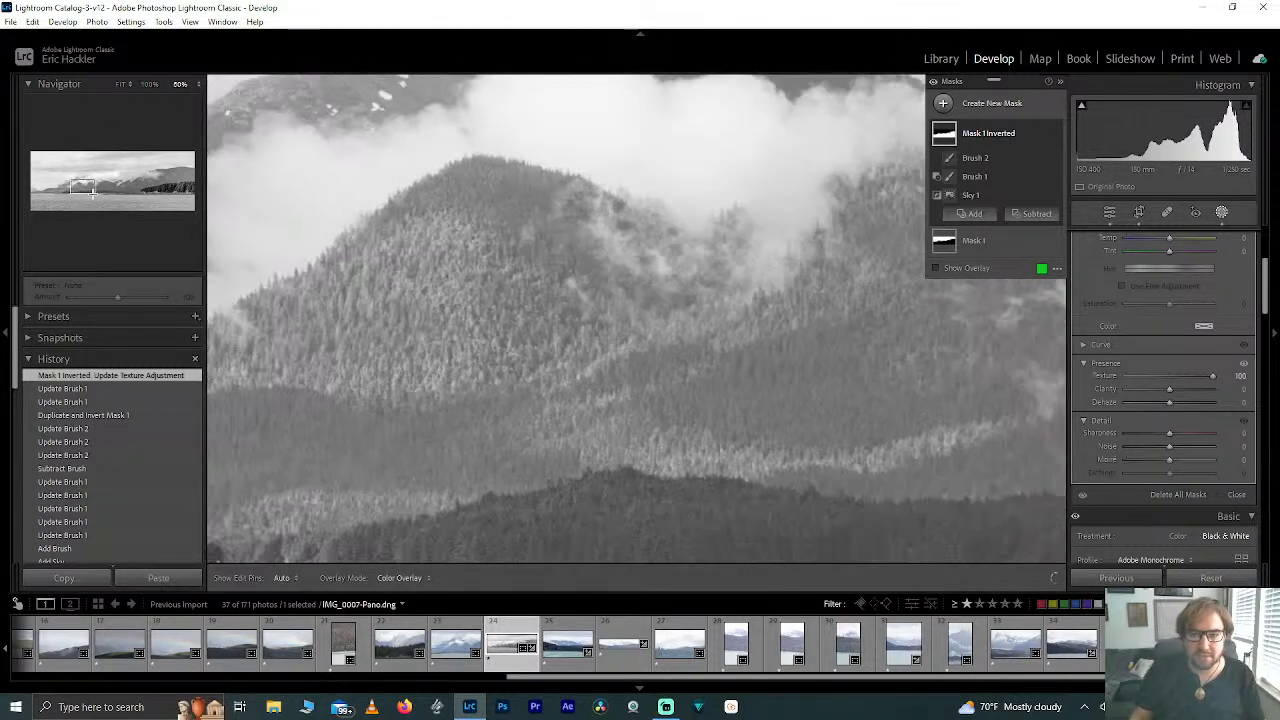
pyautogui.click(87, 187)
pyautogui.click(87, 187)
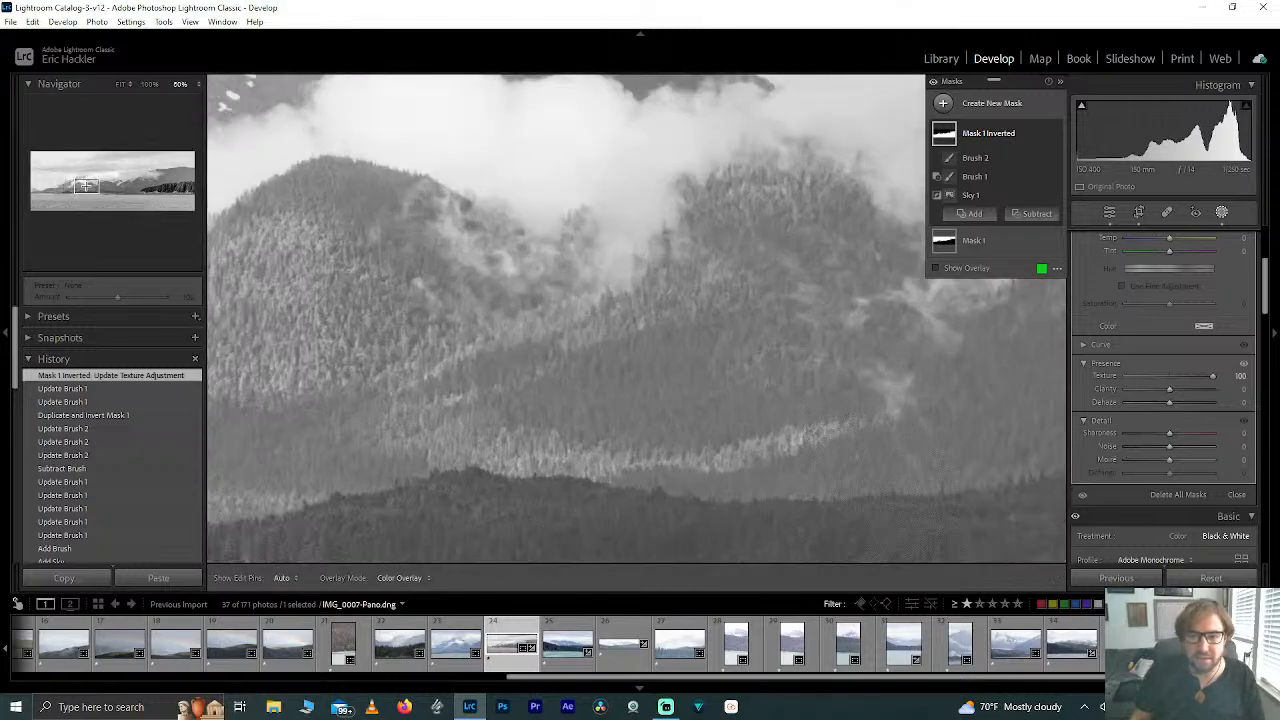
pyautogui.click(83, 192)
pyautogui.click(80, 185)
pyautogui.click(72, 191)
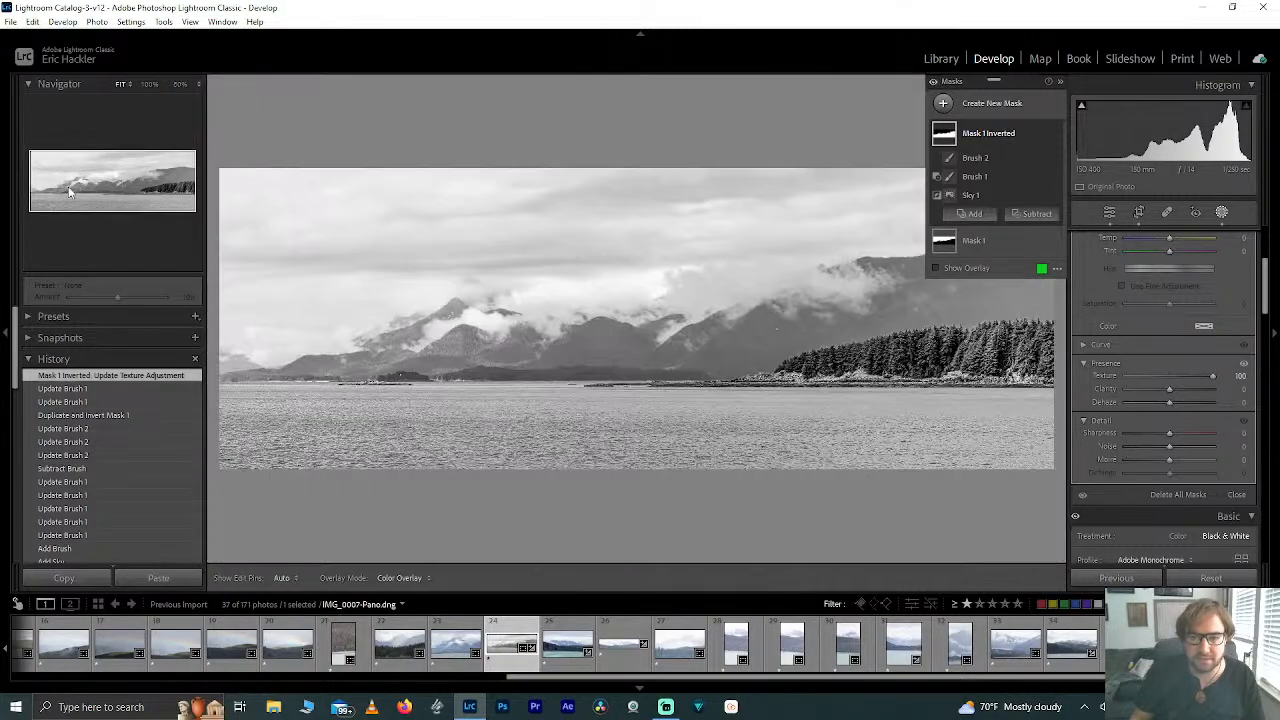
pyautogui.moveTo(79, 187); pyautogui.dragTo(78, 186)
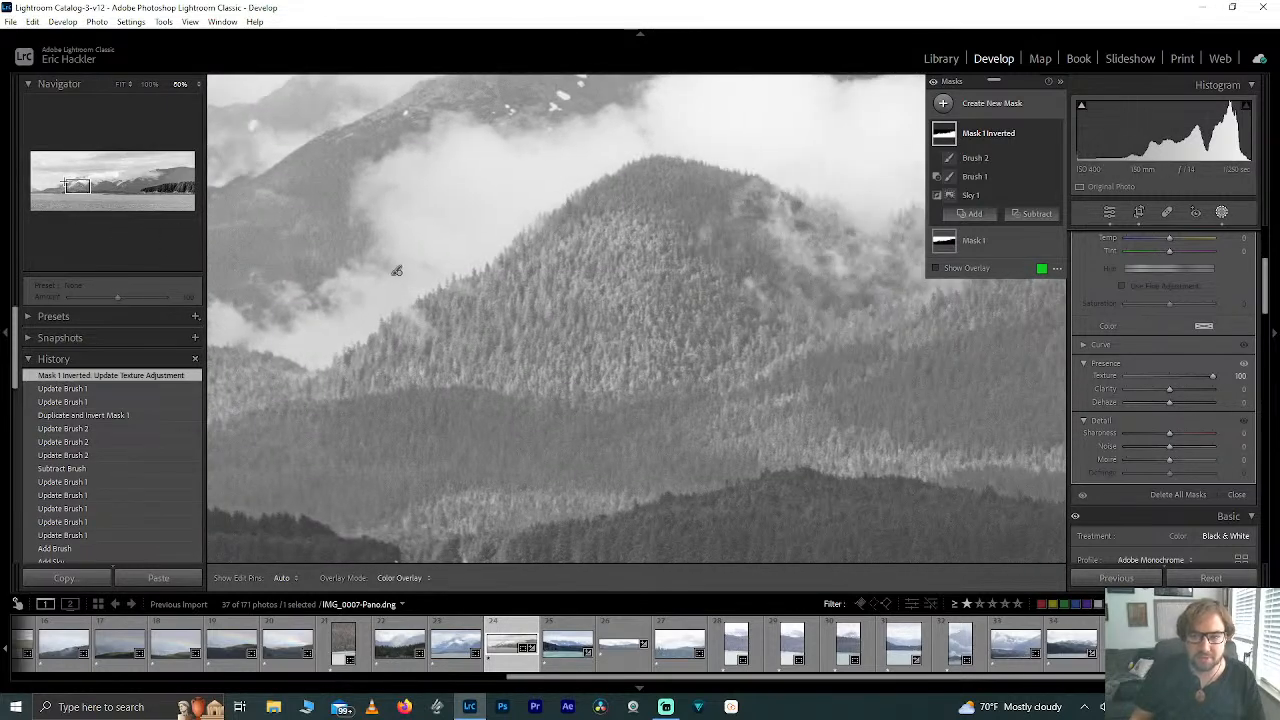
pyautogui.press('z')
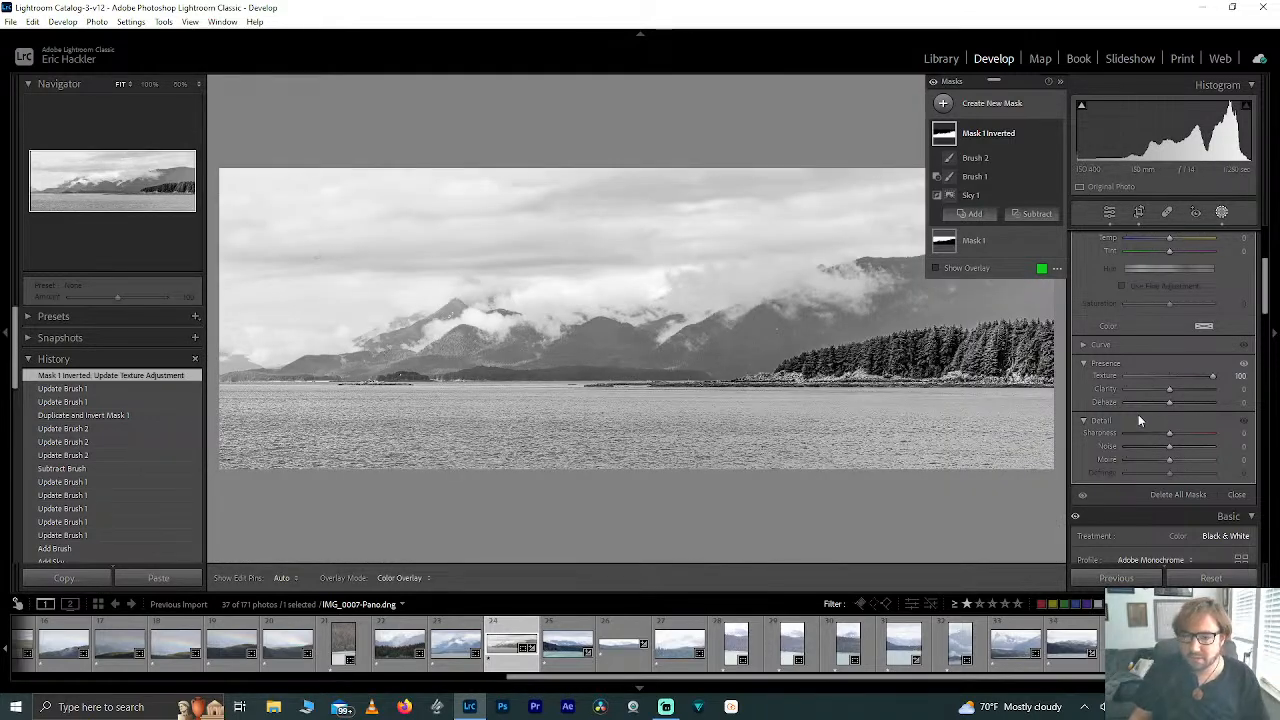
# Step: Select the original sky mask, Mask 1, for tonal adjustments
pyautogui.scroll(3, 1120, 298)
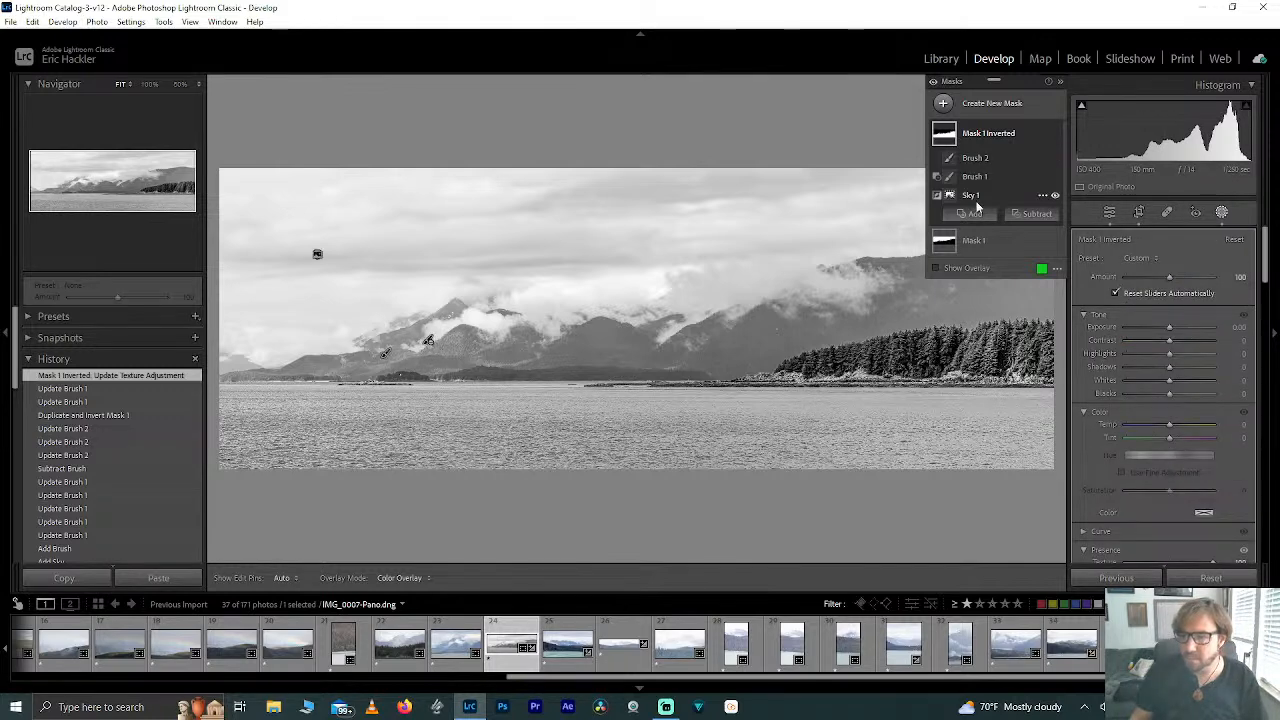
pyautogui.click(975, 240)
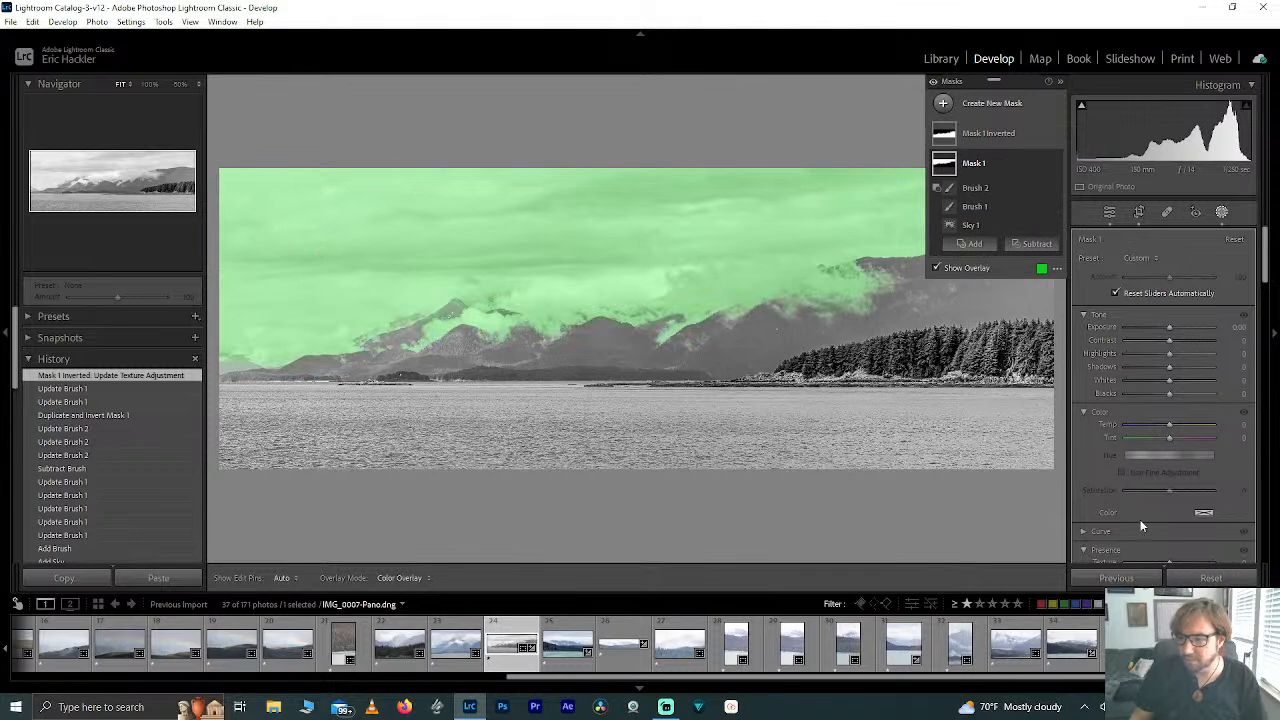
# Step: Try lowering the Blacks and Shadows of the sky mask and reset both adjustments
pyautogui.moveTo(1168, 397); pyautogui.dragTo(1151, 368)
pyautogui.doubleClick(1134, 392)
pyautogui.doubleClick(1154, 369)
pyautogui.doubleClick(1151, 366)
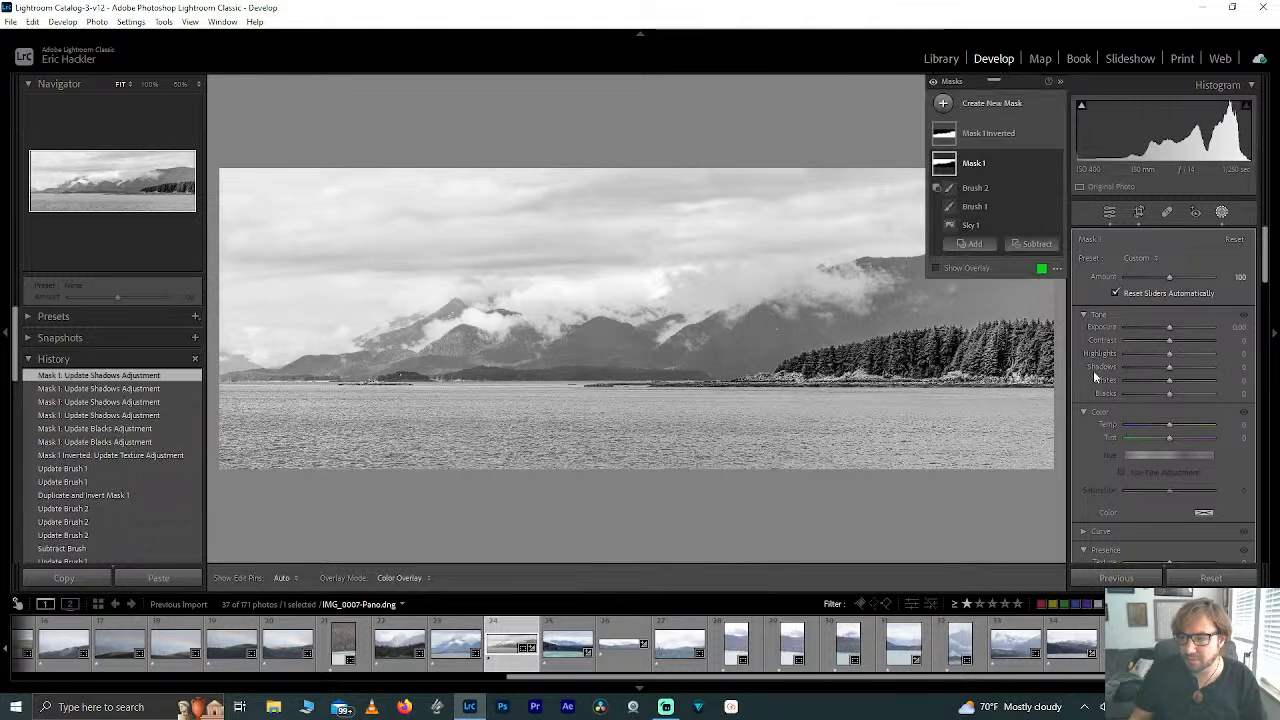
# Step: Set the sky mask's Dehaze to 26 and its Shadows to -100
pyautogui.scroll(-2, 1084, 380)
pyautogui.moveTo(1170, 404)
pyautogui.mouseDown()
pyautogui.moveTo(1219, 402)
pyautogui.moveTo(1178, 405)
pyautogui.mouseUp()
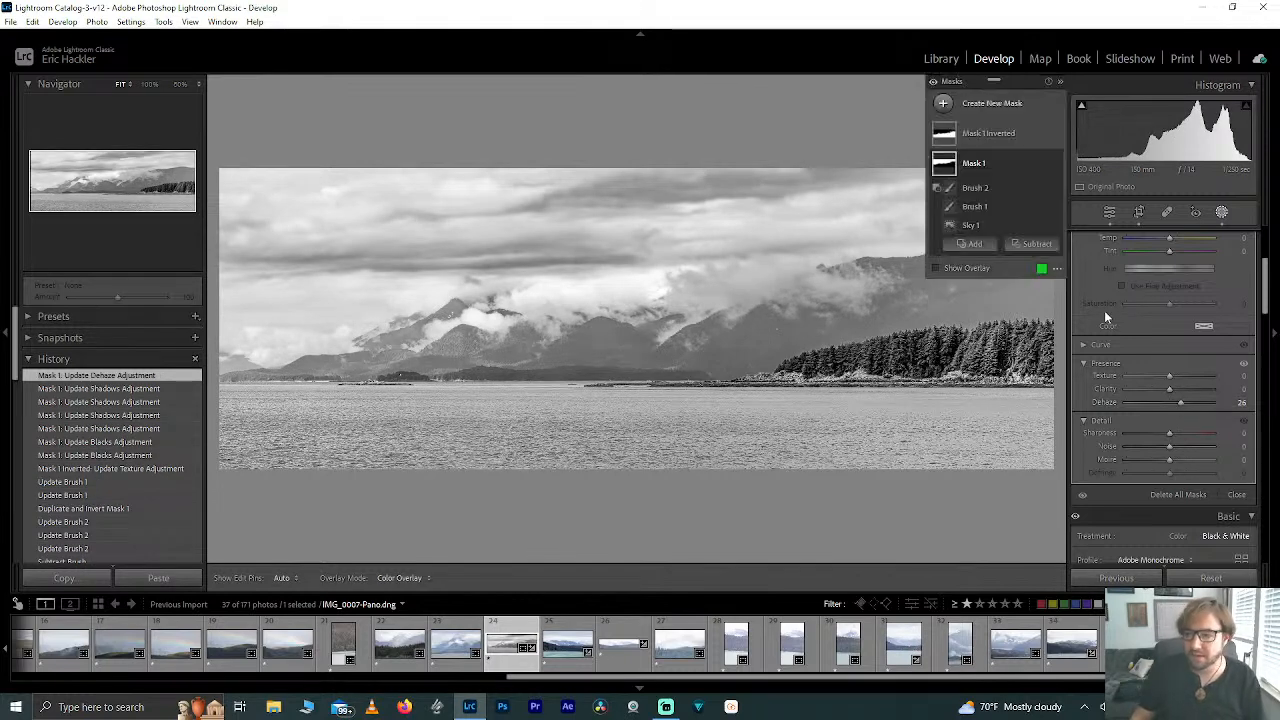
pyautogui.scroll(4, 1106, 316)
pyautogui.moveTo(1169, 366); pyautogui.dragTo(1071, 368)
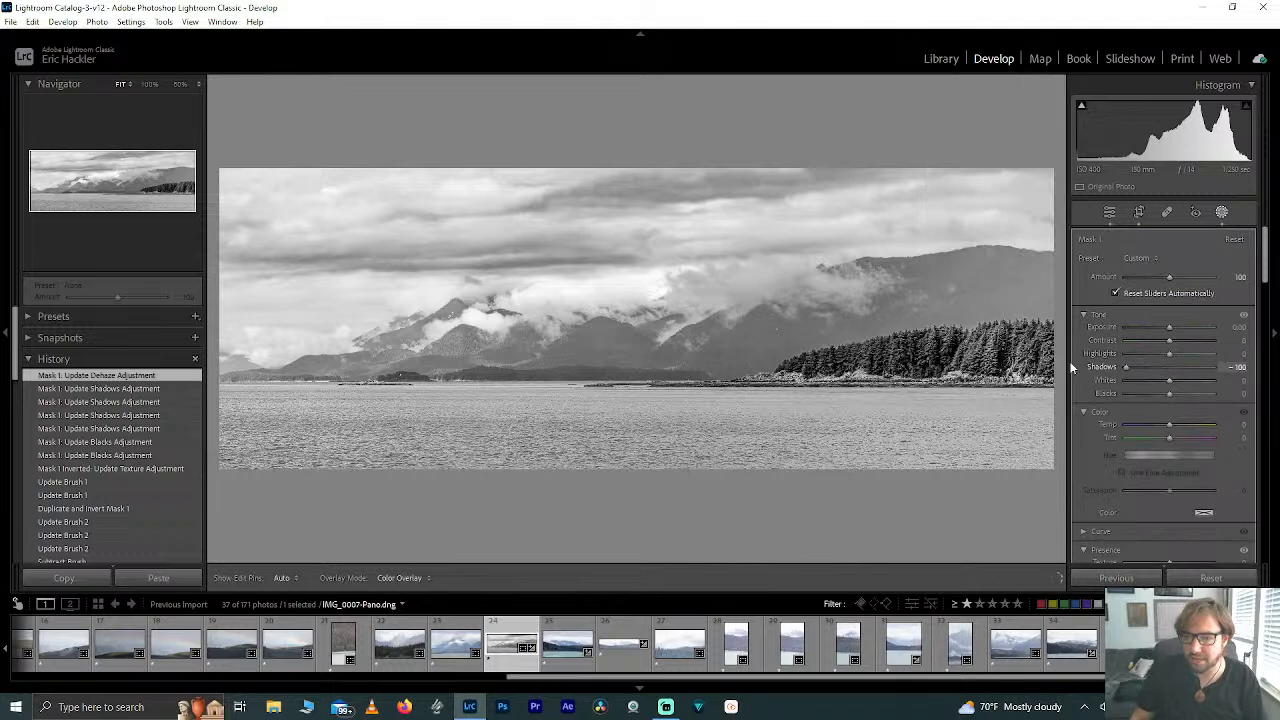
# Step: Set the sky mask's Shadows to 34 and its Blacks to -31
pyautogui.moveTo(1096, 370); pyautogui.dragTo(1186, 370)
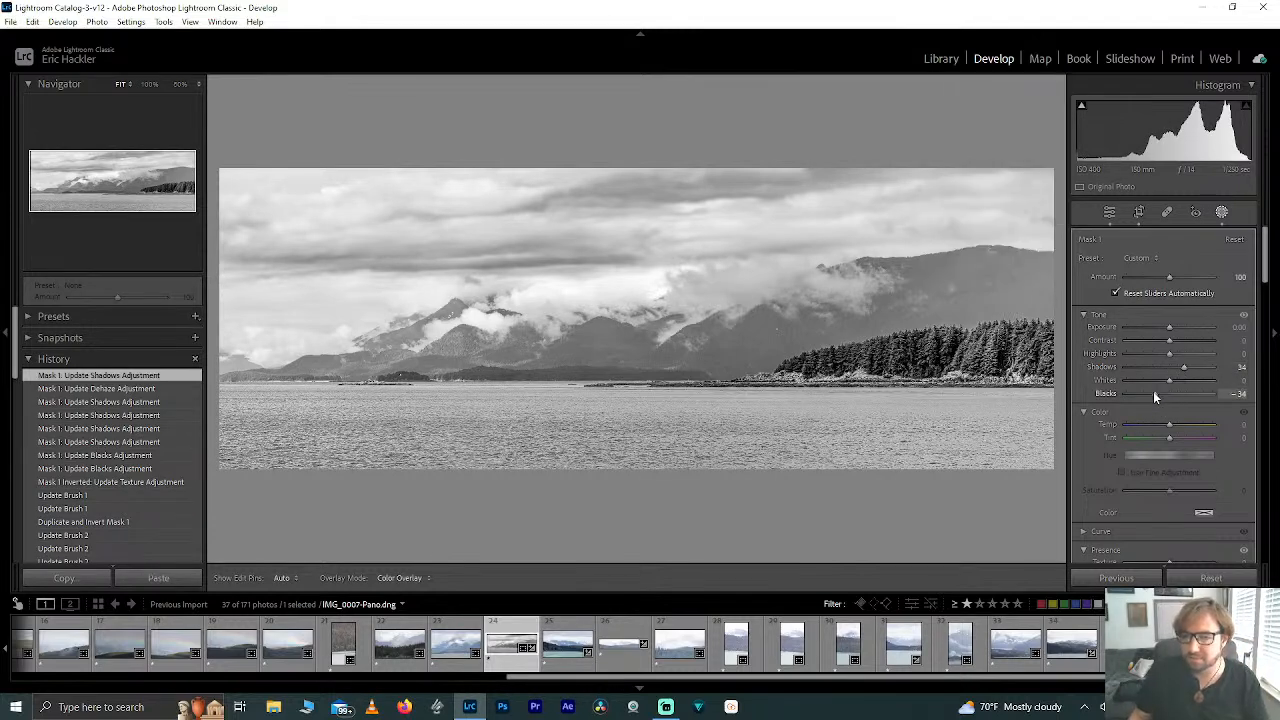
pyautogui.moveTo(1154, 397); pyautogui.dragTo(1098, 403)
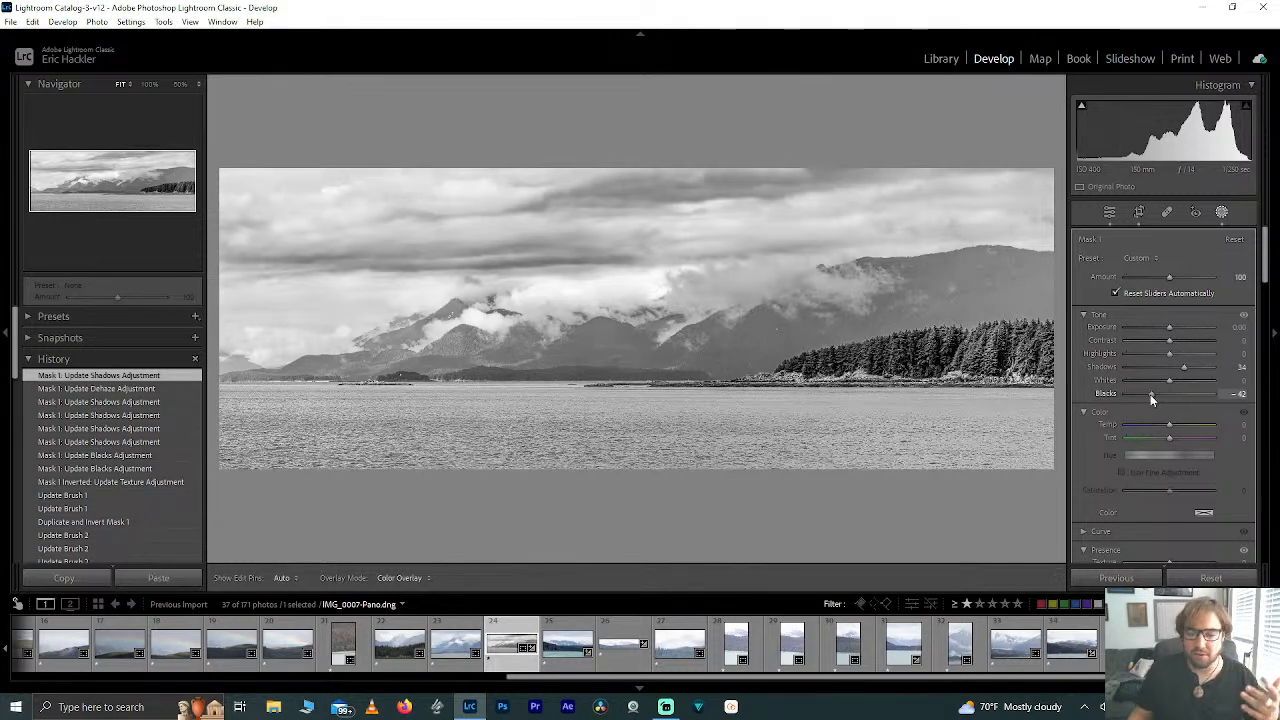
pyautogui.moveTo(1150, 394)
pyautogui.mouseDown()
pyautogui.moveTo(1171, 398)
pyautogui.moveTo(1146, 397)
pyautogui.moveTo(1156, 405)
pyautogui.mouseUp()
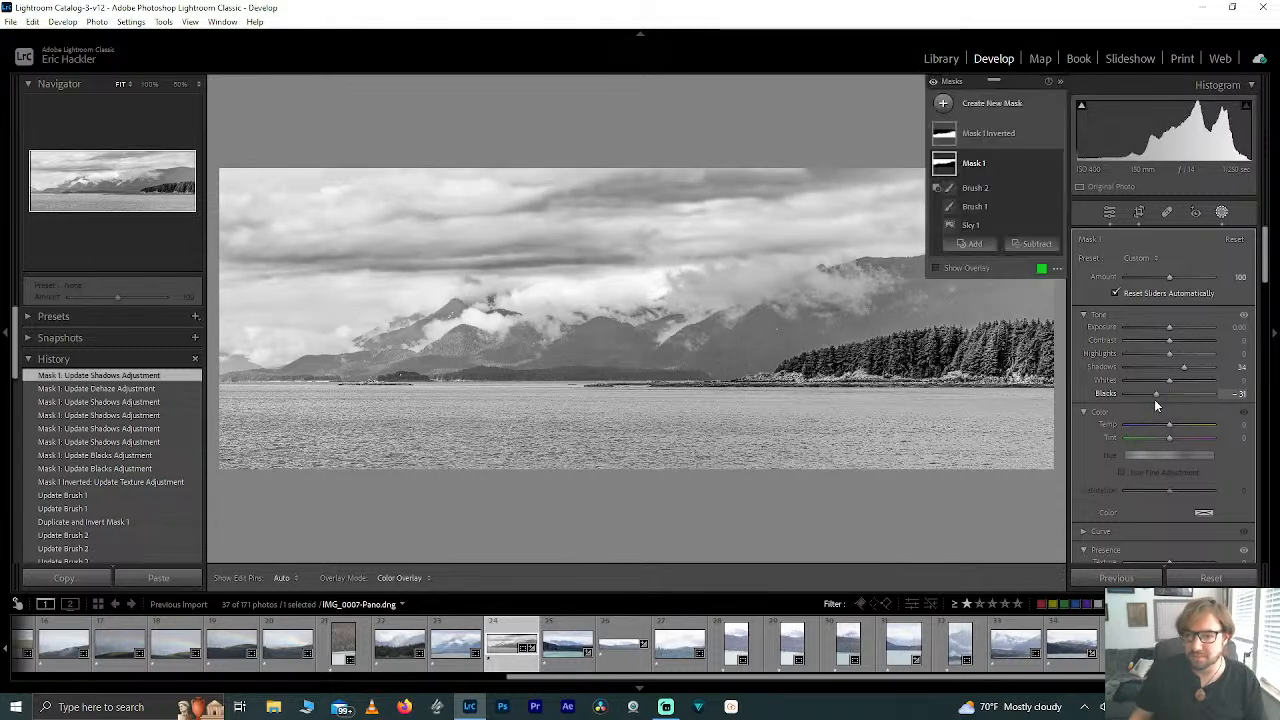
# Step: Inspect the clouds up close and compare the full panorama with Mask 1 hidden and shown
pyautogui.click(304, 229)
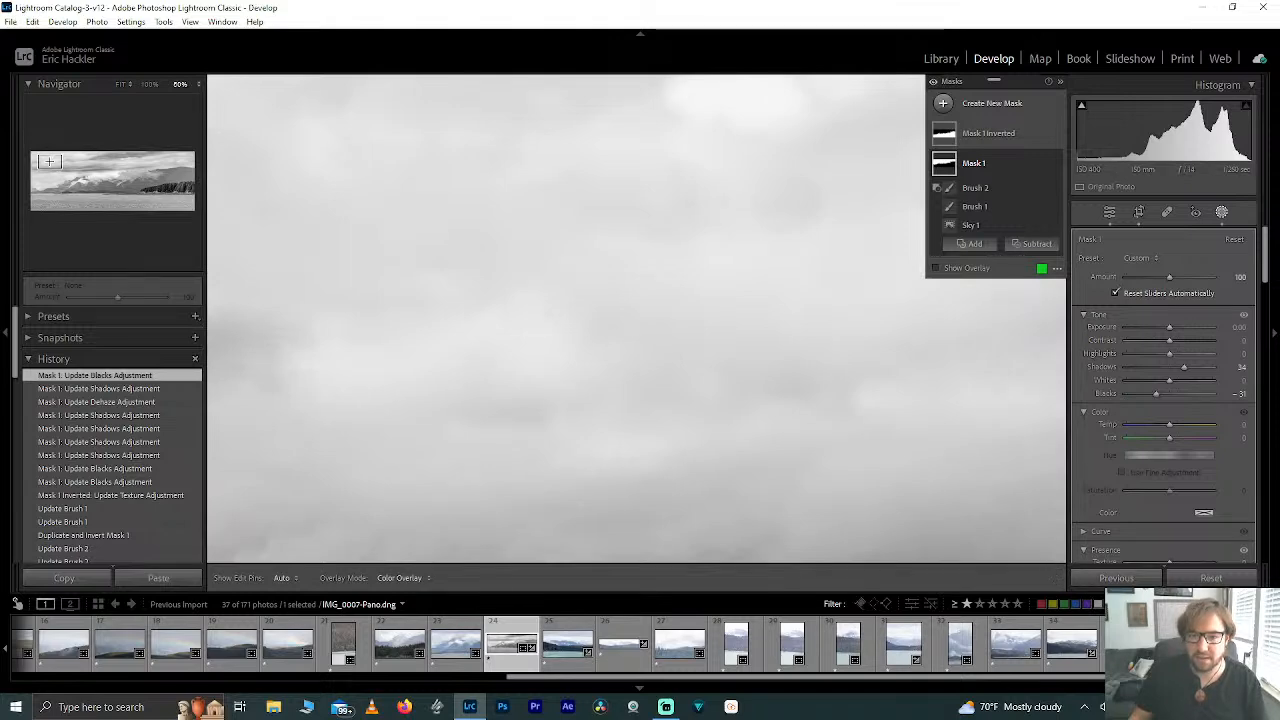
pyautogui.click(212, 244)
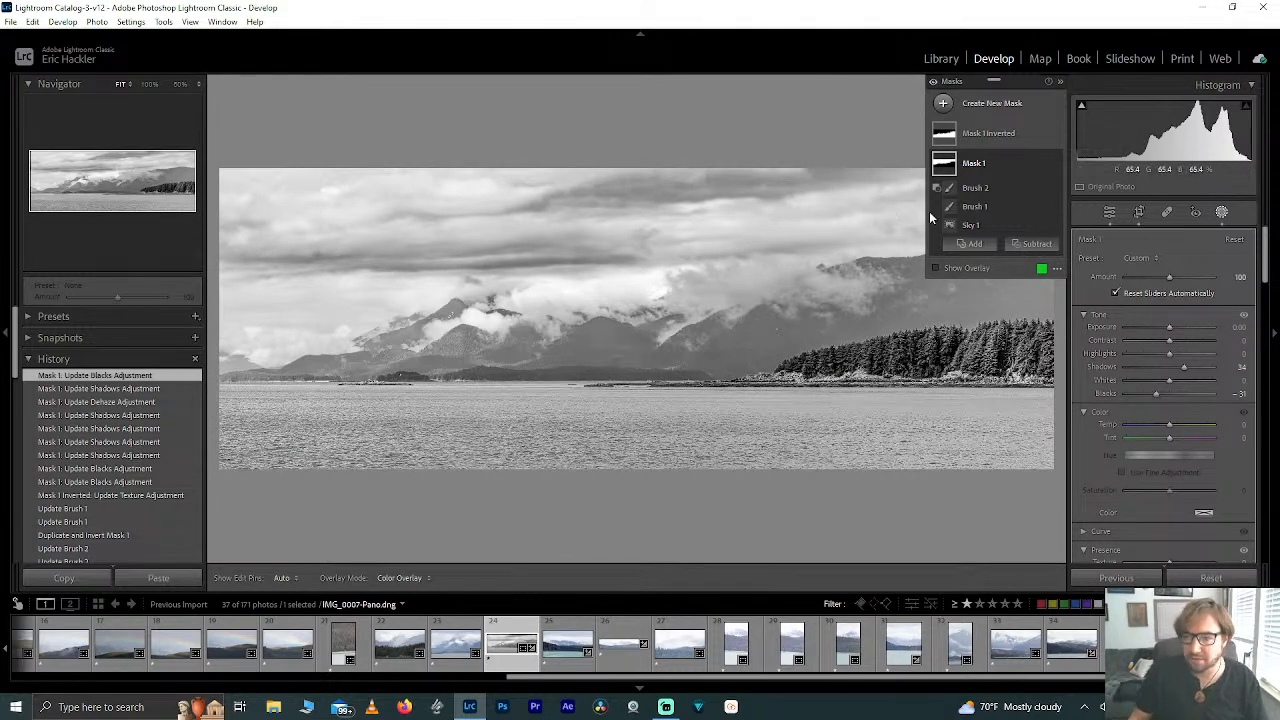
pyautogui.click(1056, 165)
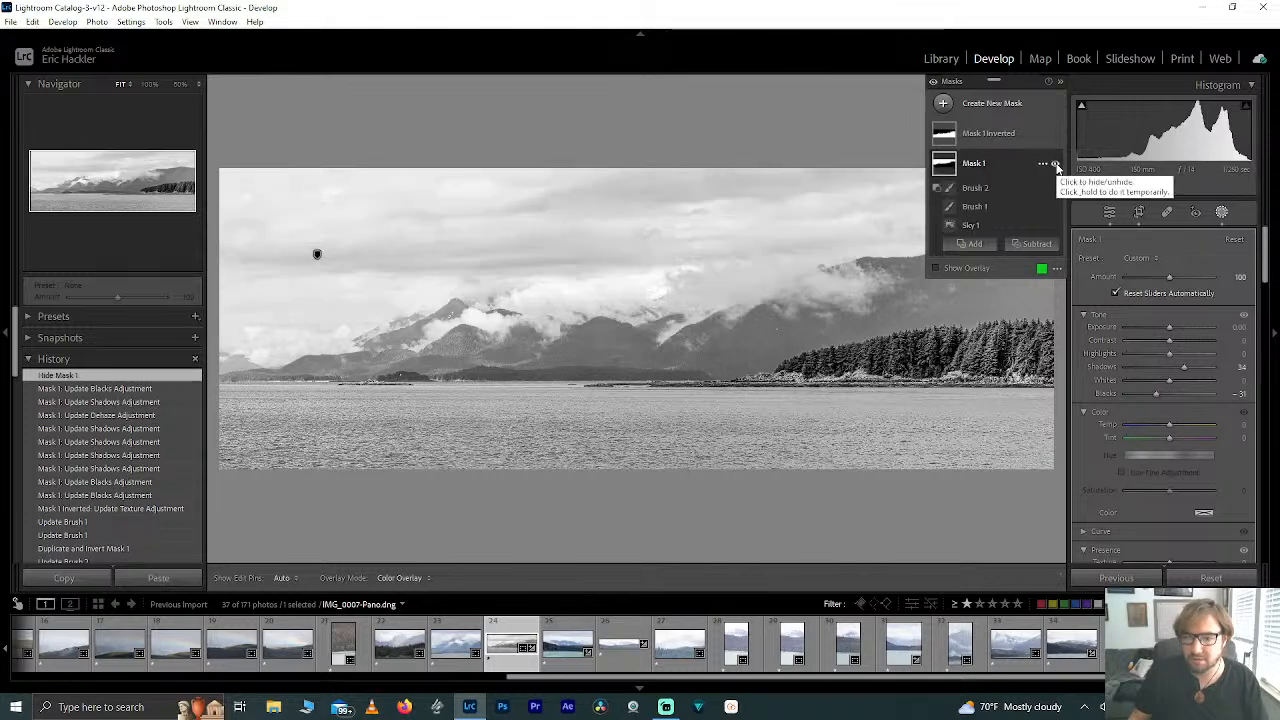
pyautogui.click(1056, 165)
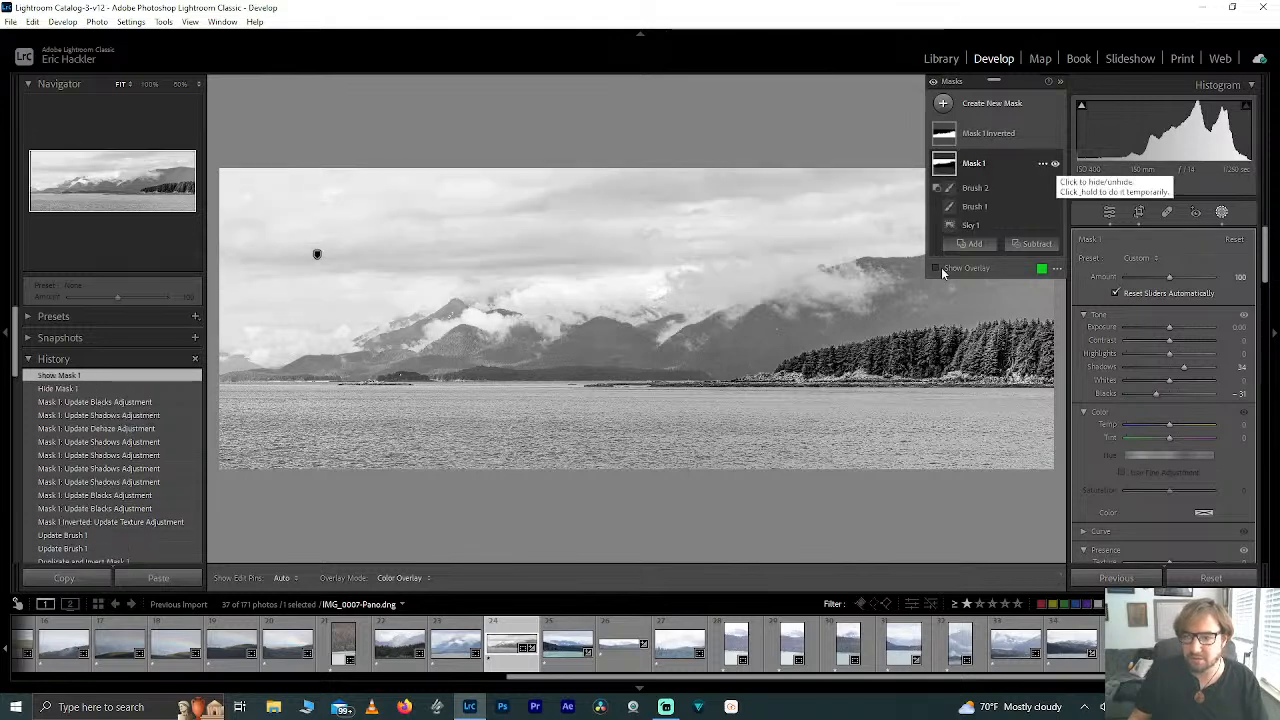
# Step: Show the mask overlay and subtract the western part of the small central peak from Mask 1 using Brush 2 at size 6
pyautogui.click(937, 268)
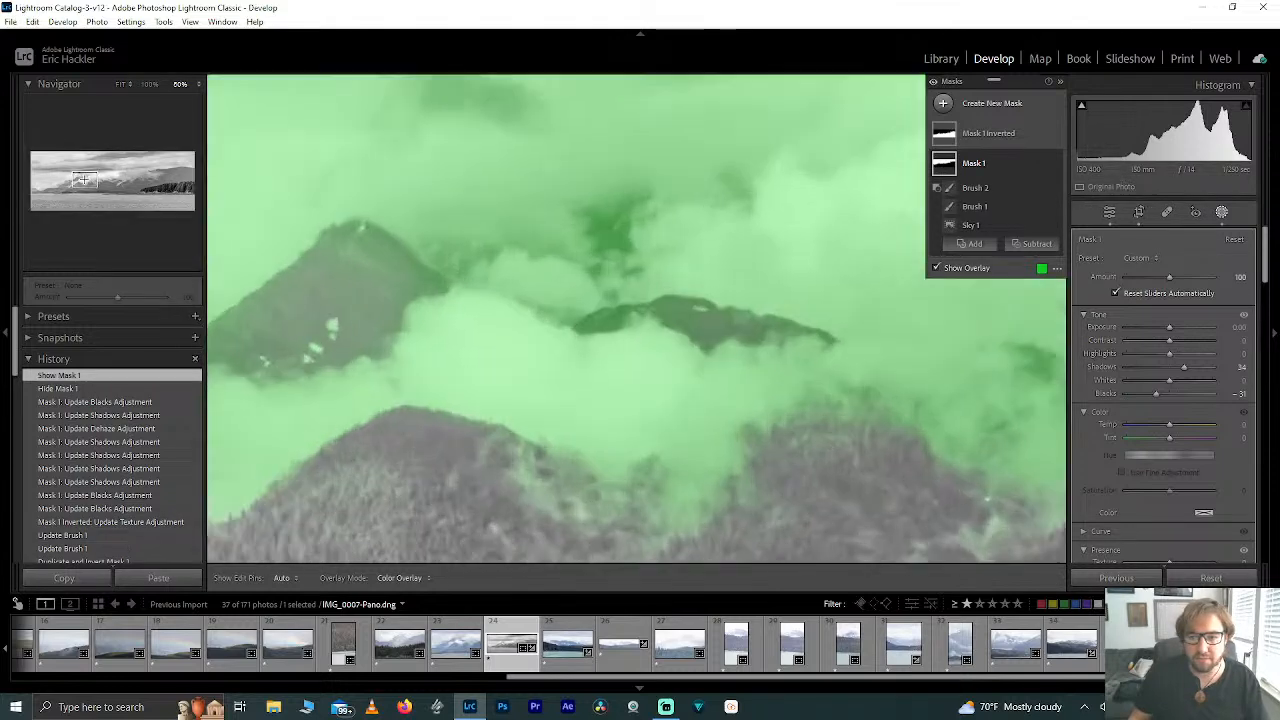
pyautogui.click(84, 181)
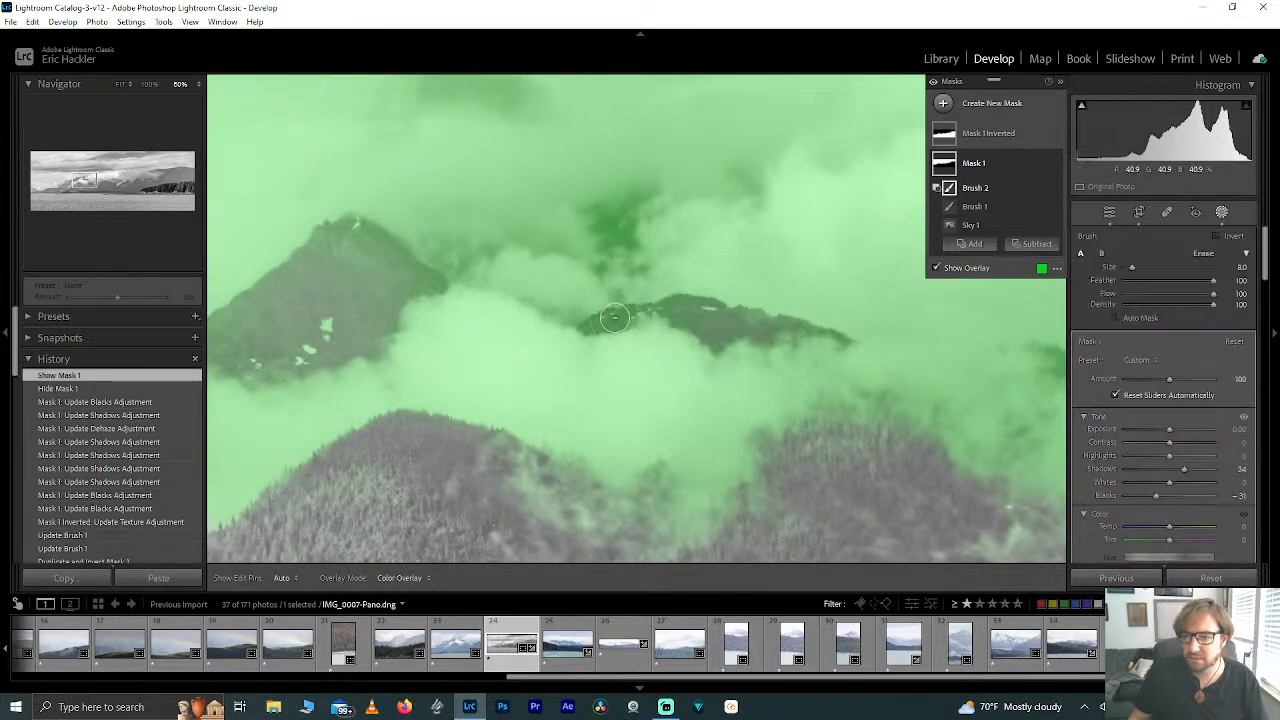
pyautogui.scroll(-2, 597, 325)
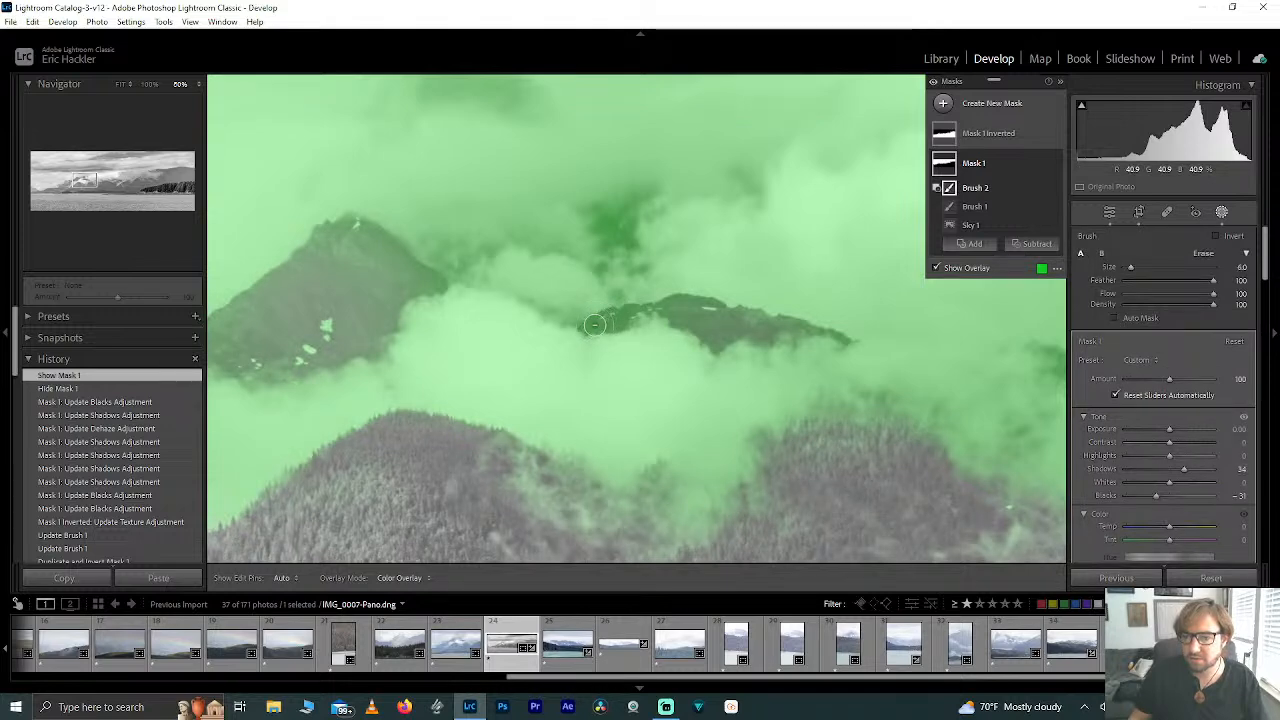
pyautogui.moveTo(605, 324)
pyautogui.mouseDown()
pyautogui.moveTo(700, 308)
pyautogui.moveTo(722, 315)
pyautogui.moveTo(678, 313)
pyautogui.moveTo(716, 337)
pyautogui.moveTo(731, 326)
pyautogui.moveTo(701, 321)
pyautogui.mouseUp()
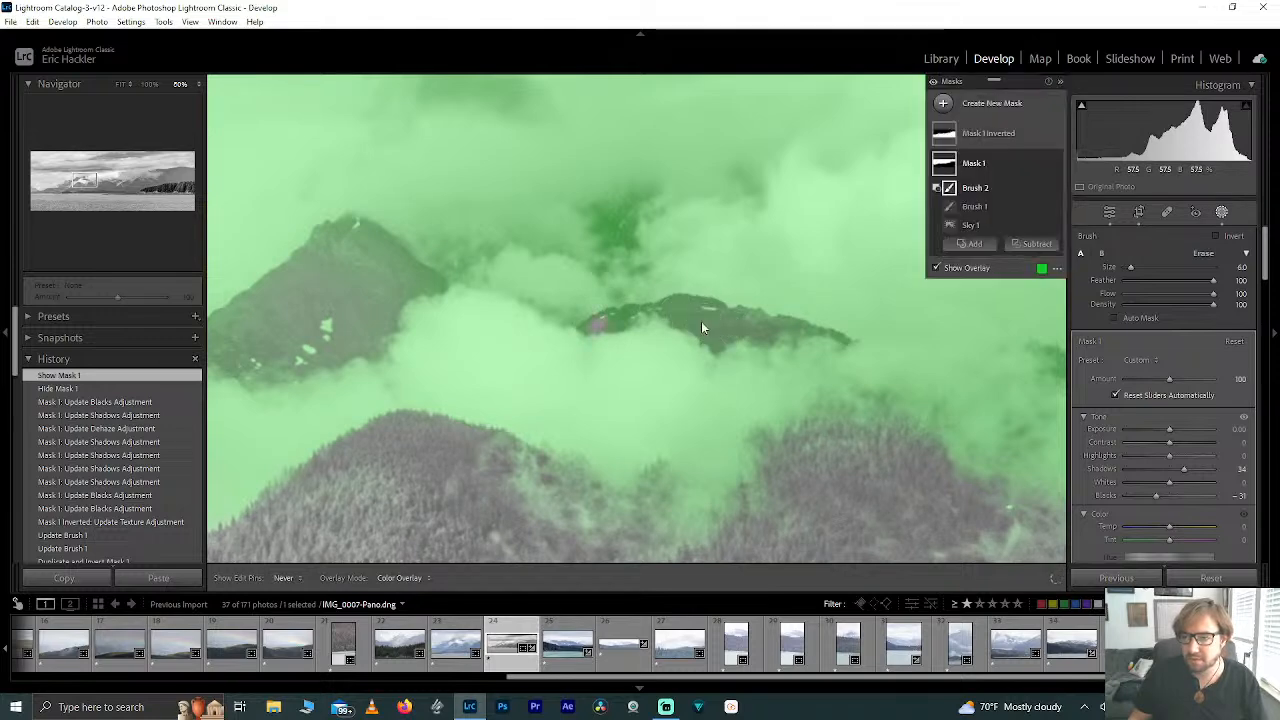
pyautogui.press('h')
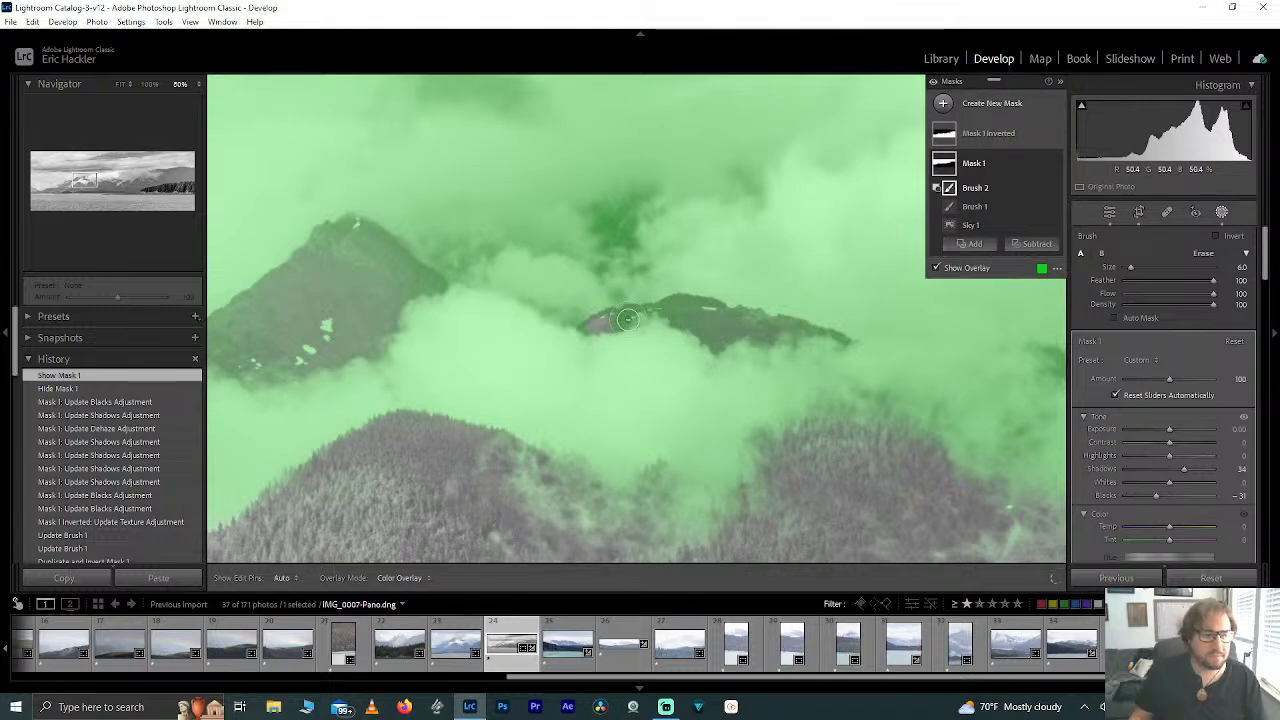
pyautogui.moveTo(628, 318); pyautogui.dragTo(638, 315)
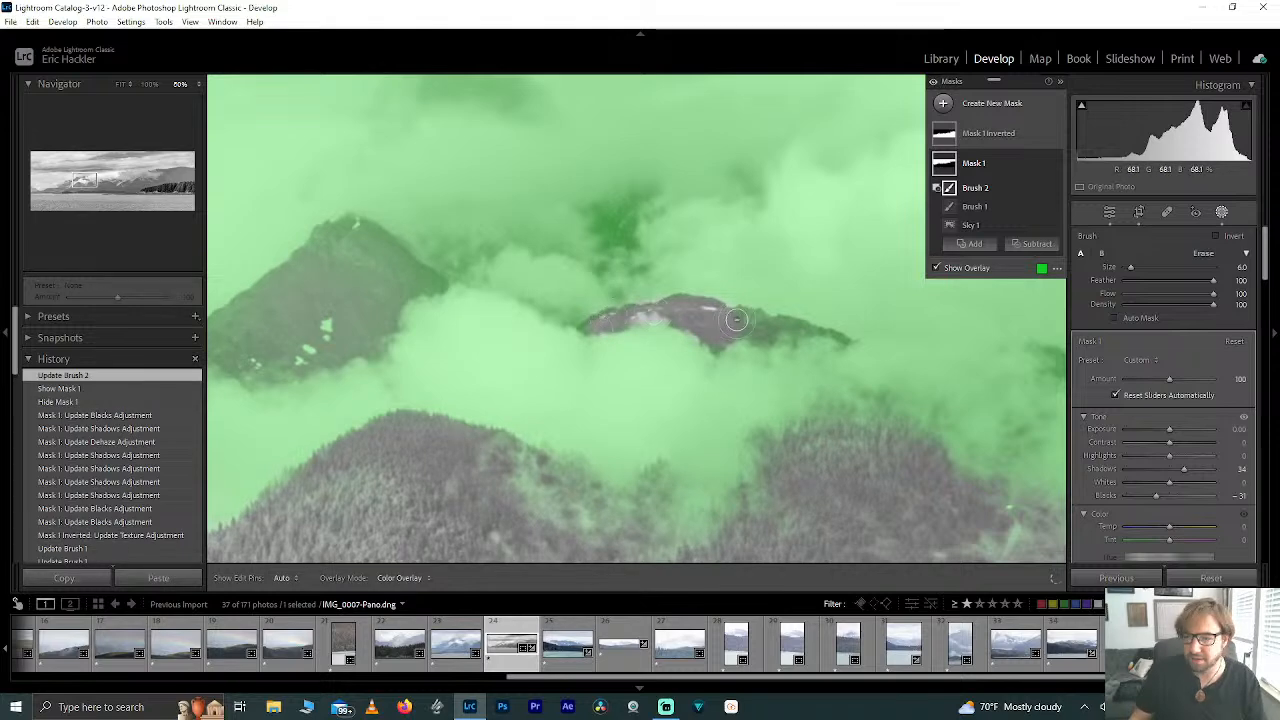
pyautogui.press('h')
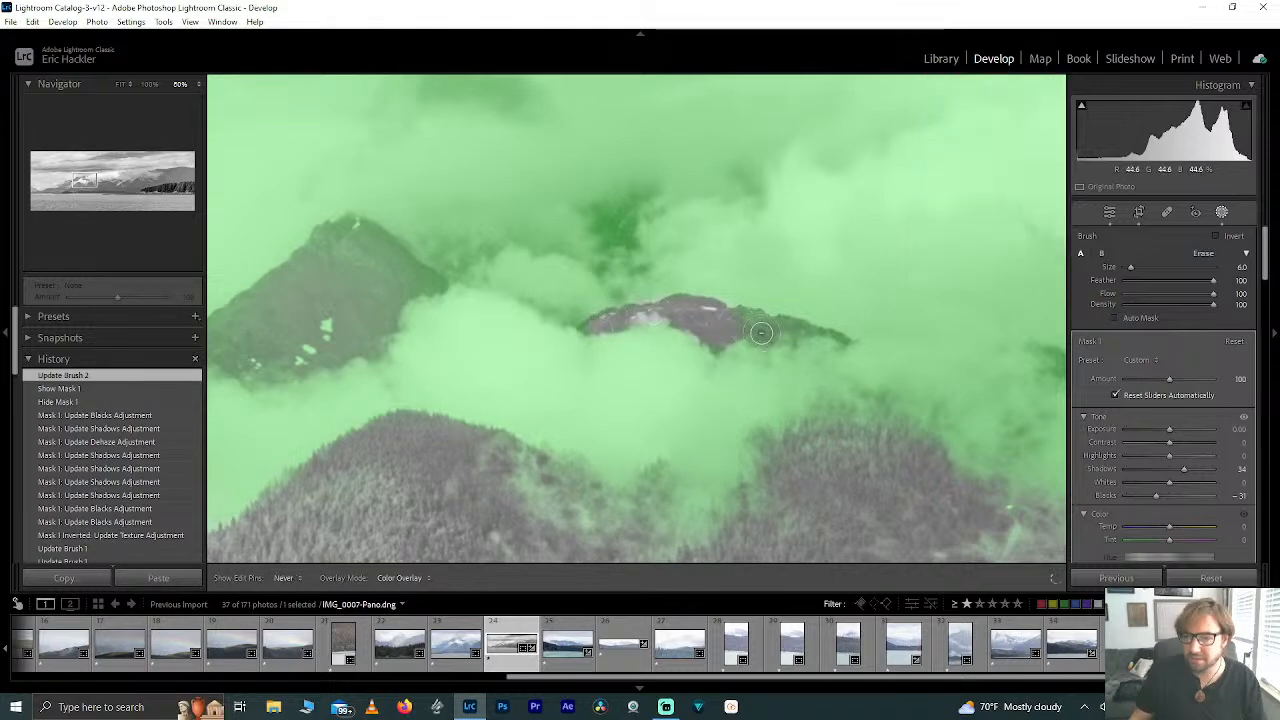
# Step: Subtract the rest of the small peak's eastern ridge from Mask 1, reducing Brush 2 to size 3 for the edges
pyautogui.moveTo(788, 326)
pyautogui.mouseDown()
pyautogui.moveTo(748, 324)
pyautogui.moveTo(762, 325)
pyautogui.mouseUp()
pyautogui.press('h')
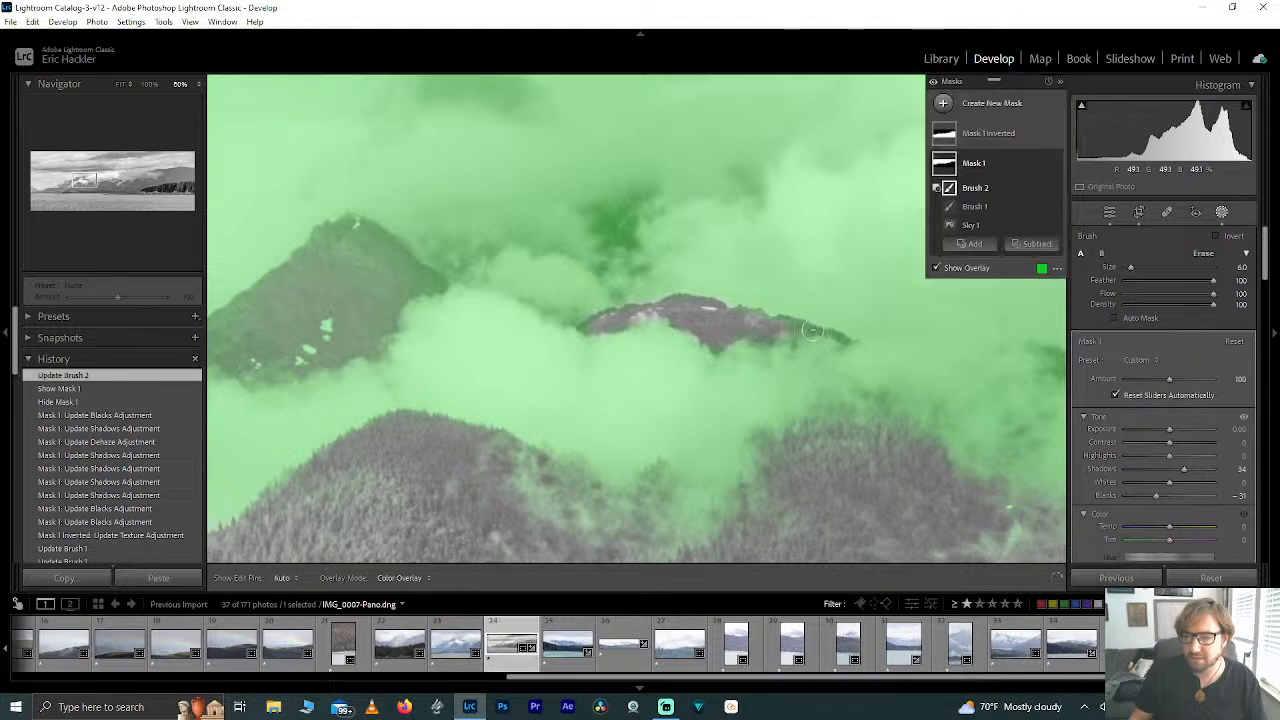
pyautogui.moveTo(812, 330); pyautogui.dragTo(836, 334)
pyautogui.scroll(-2, 797, 326)
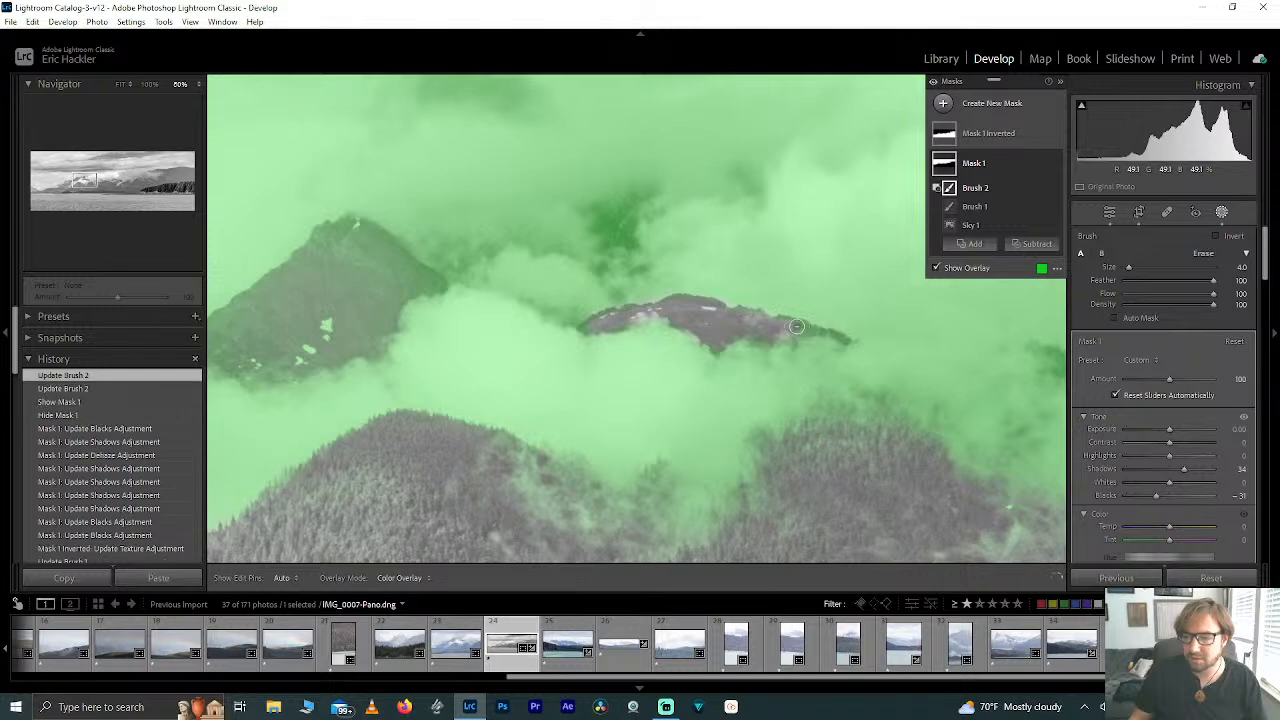
pyautogui.scroll(-2, 842, 338)
pyautogui.press('h')
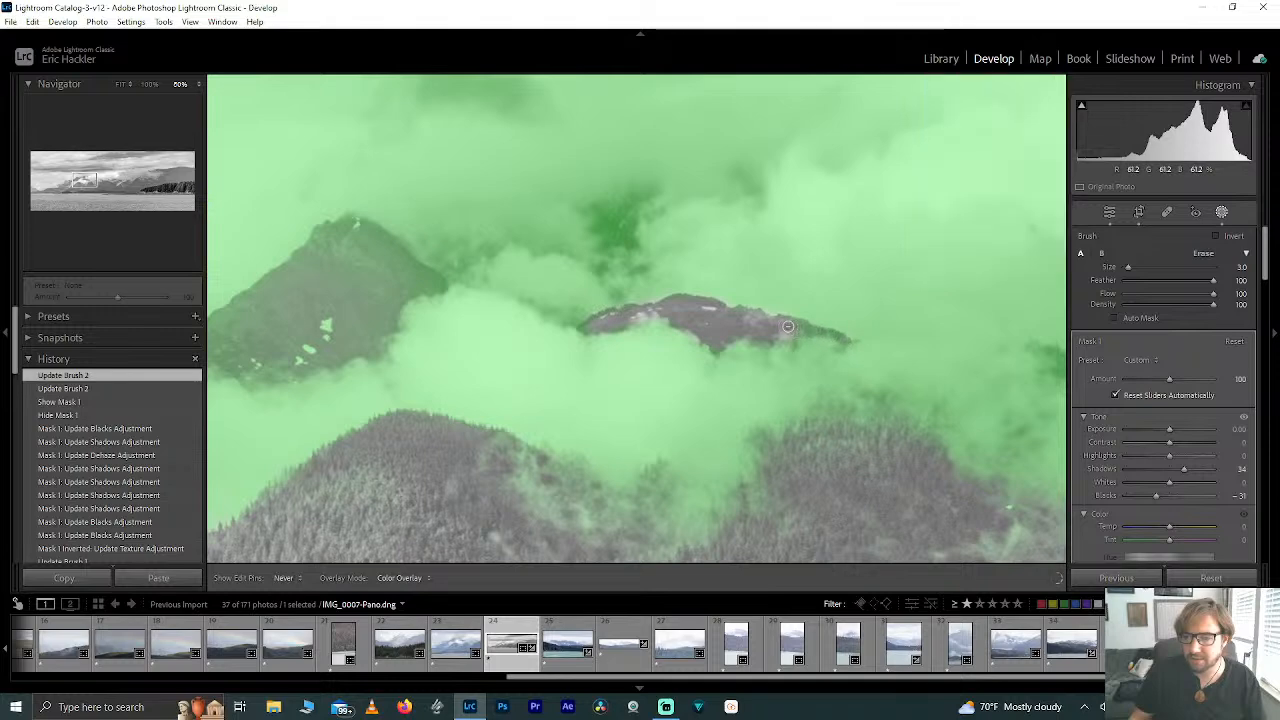
pyautogui.hotkey('shift', 'w')
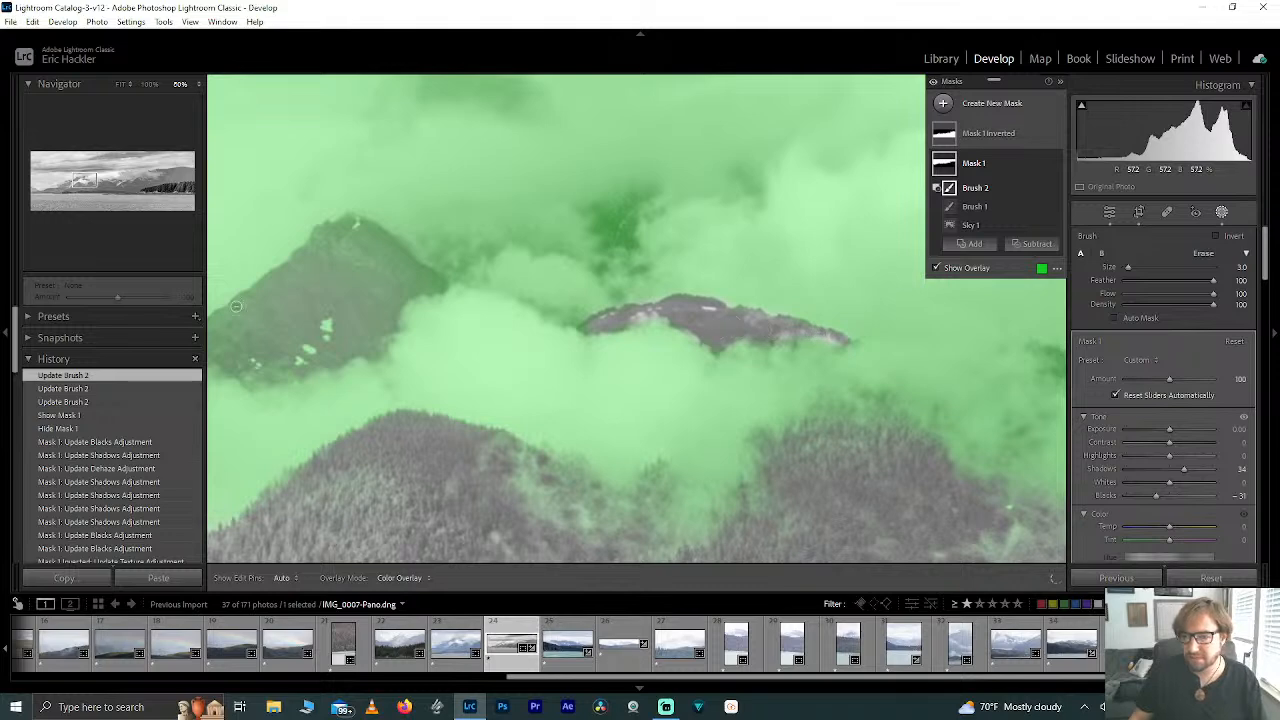
# Step: Check the coverage of Mask 1 Inverted across the panorama and view the photo without the overlay
pyautogui.click(988, 133)
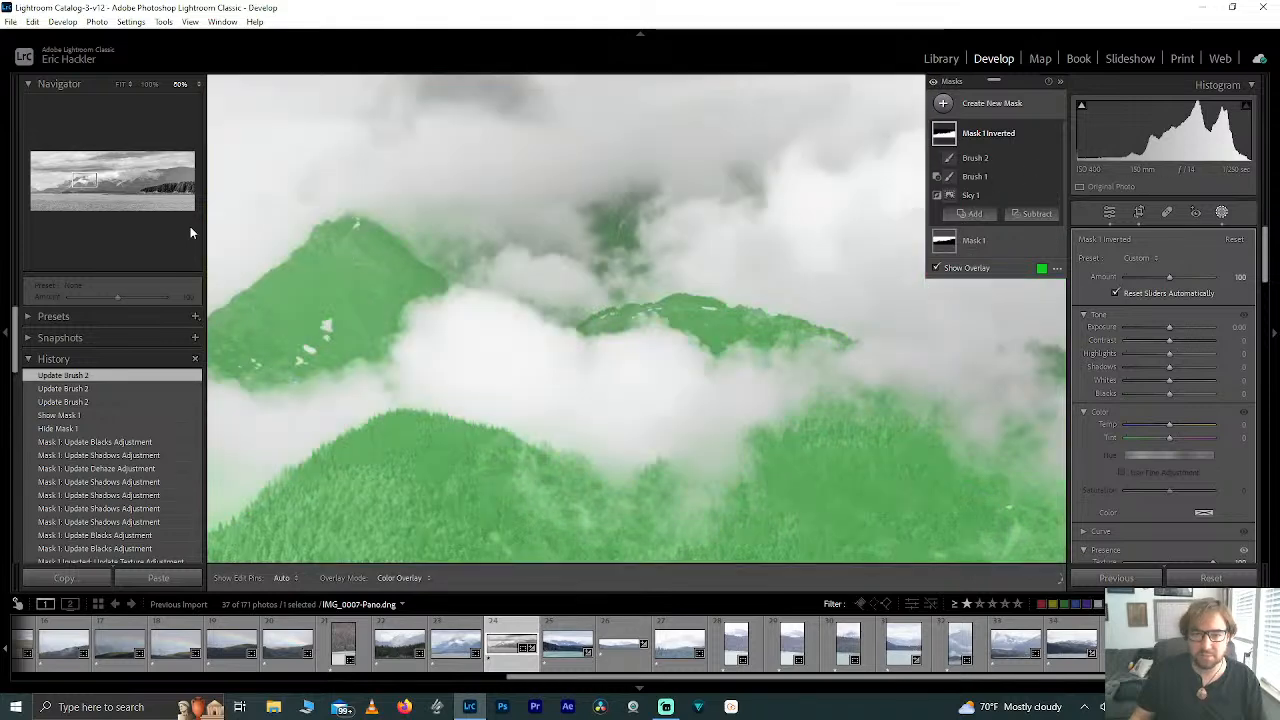
pyautogui.press('z')
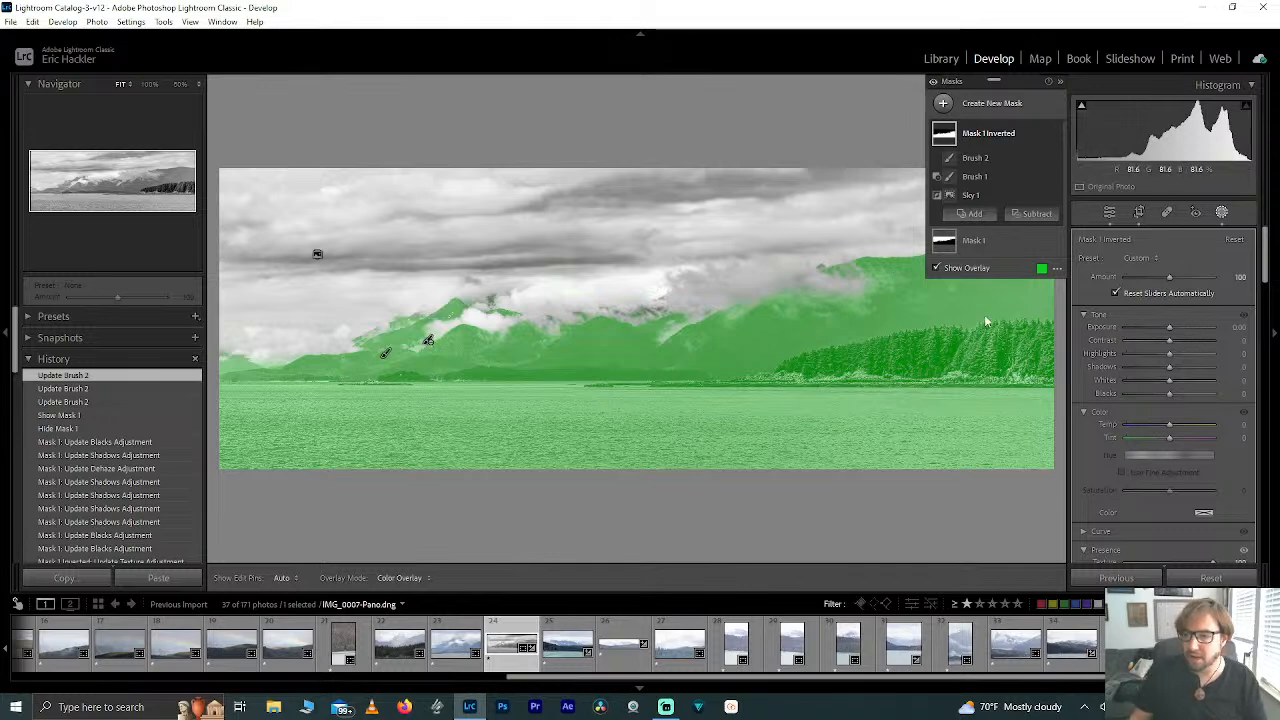
pyautogui.click(1109, 212)
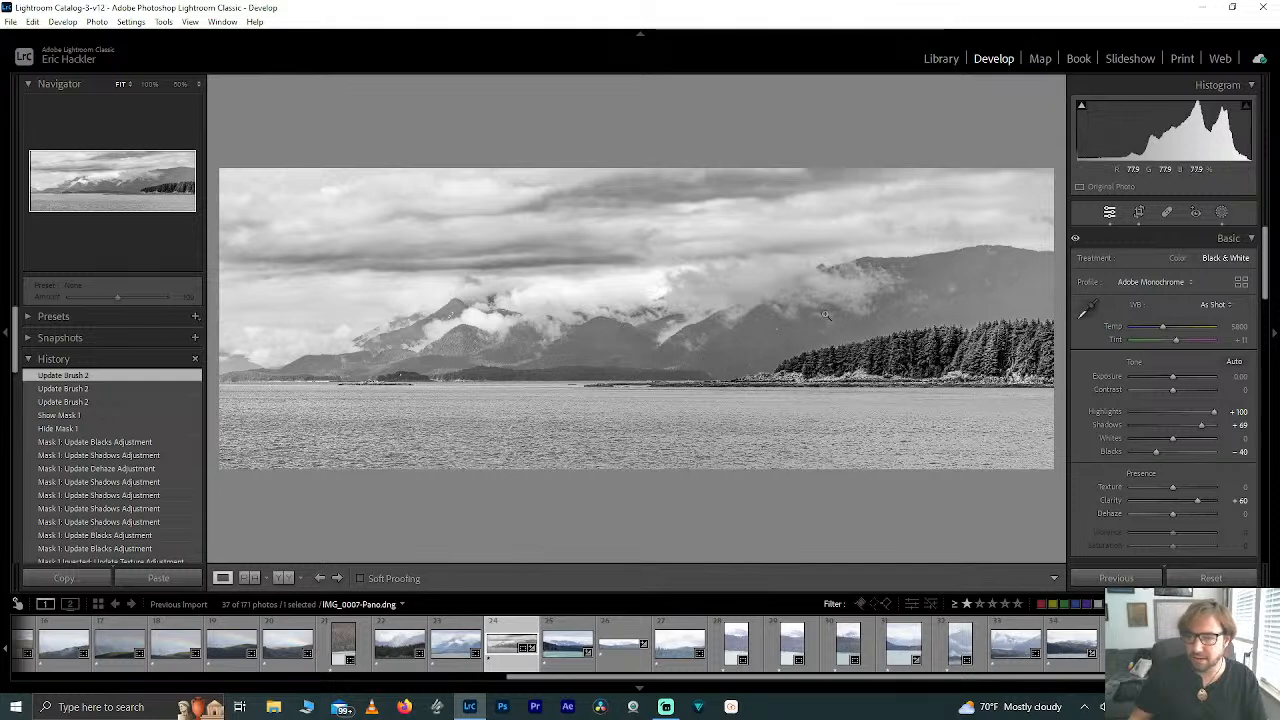
# Step: Duplicate Mask 1 Inverted and reset the Texture adjustment on the copy
pyautogui.click(1221, 212)
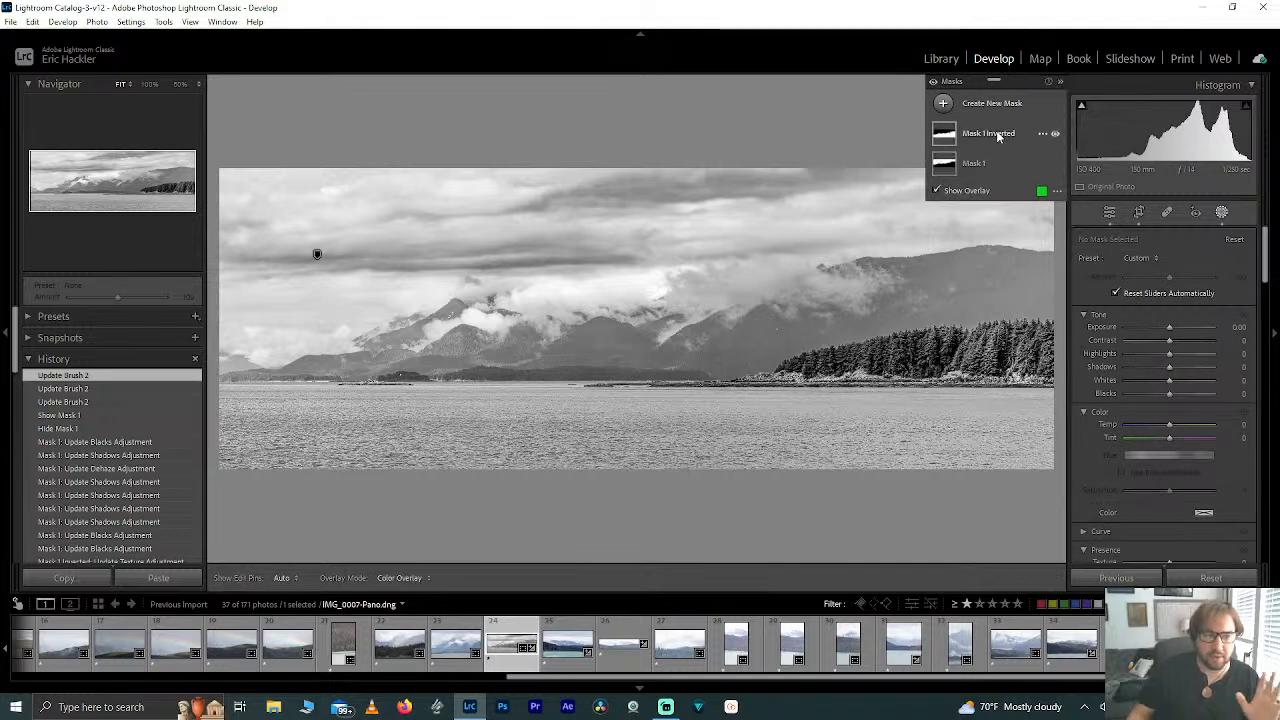
pyautogui.click(986, 136)
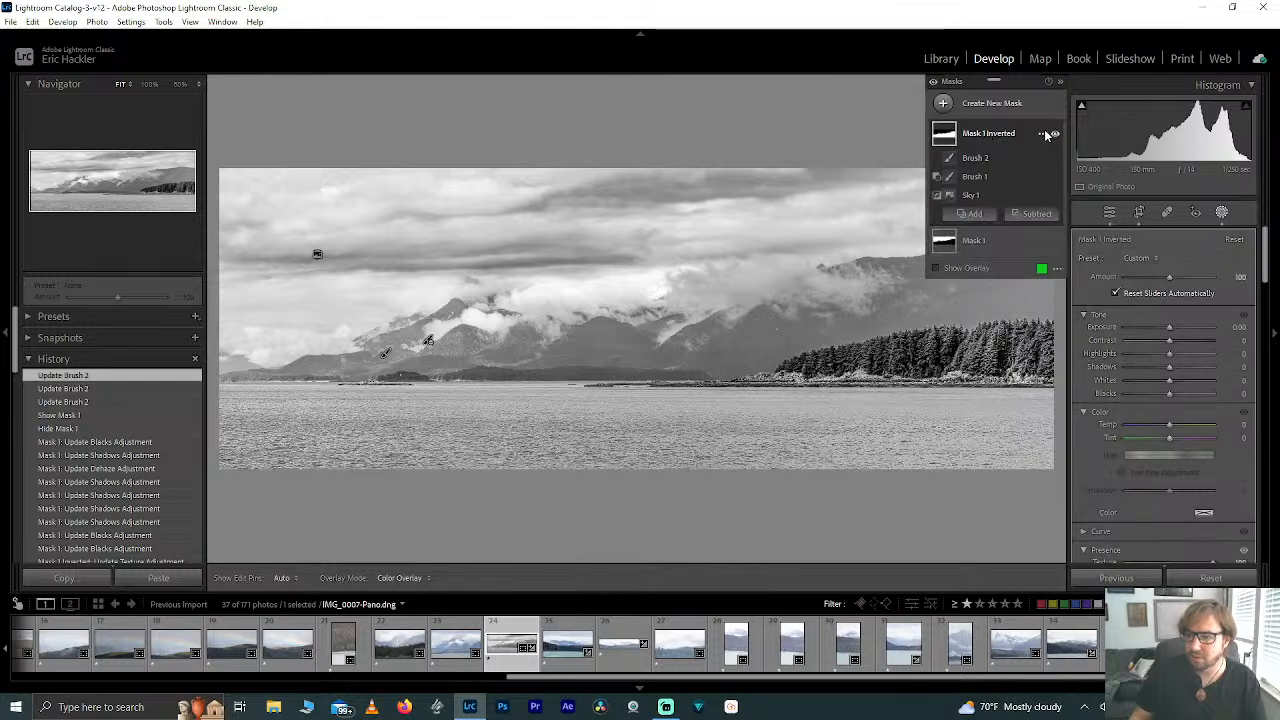
pyautogui.click(1044, 134)
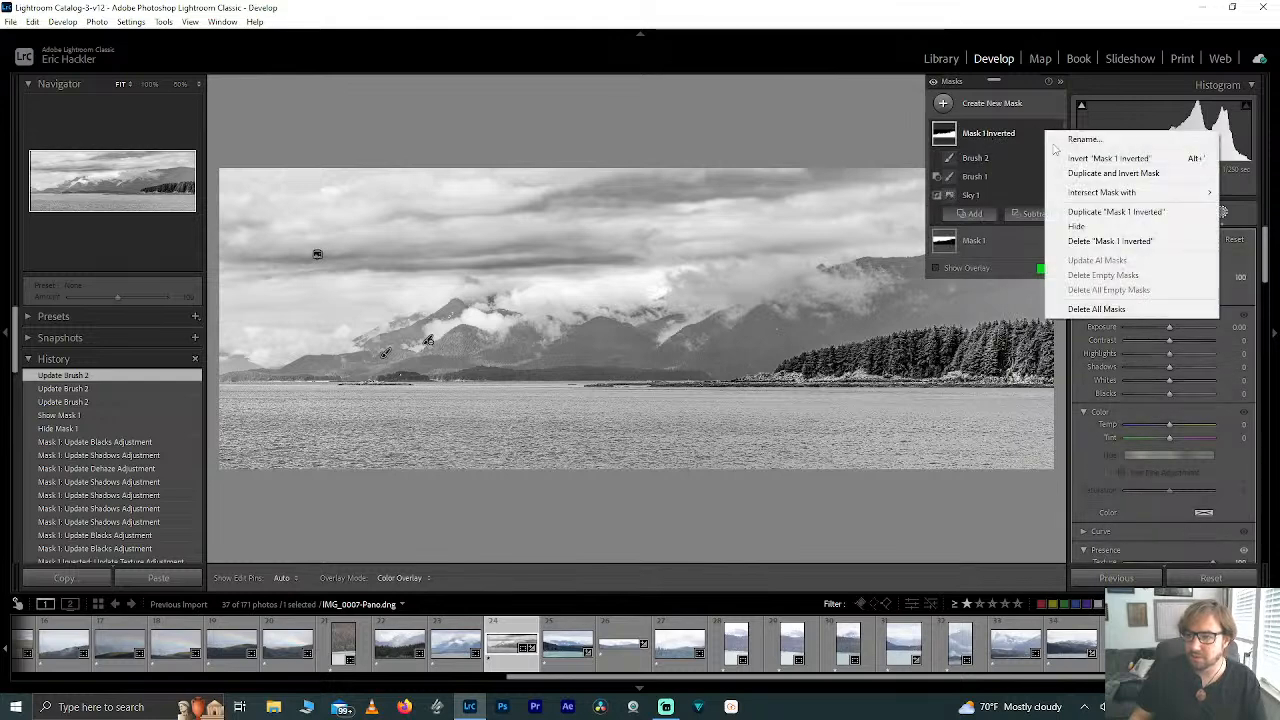
pyautogui.click(1074, 212)
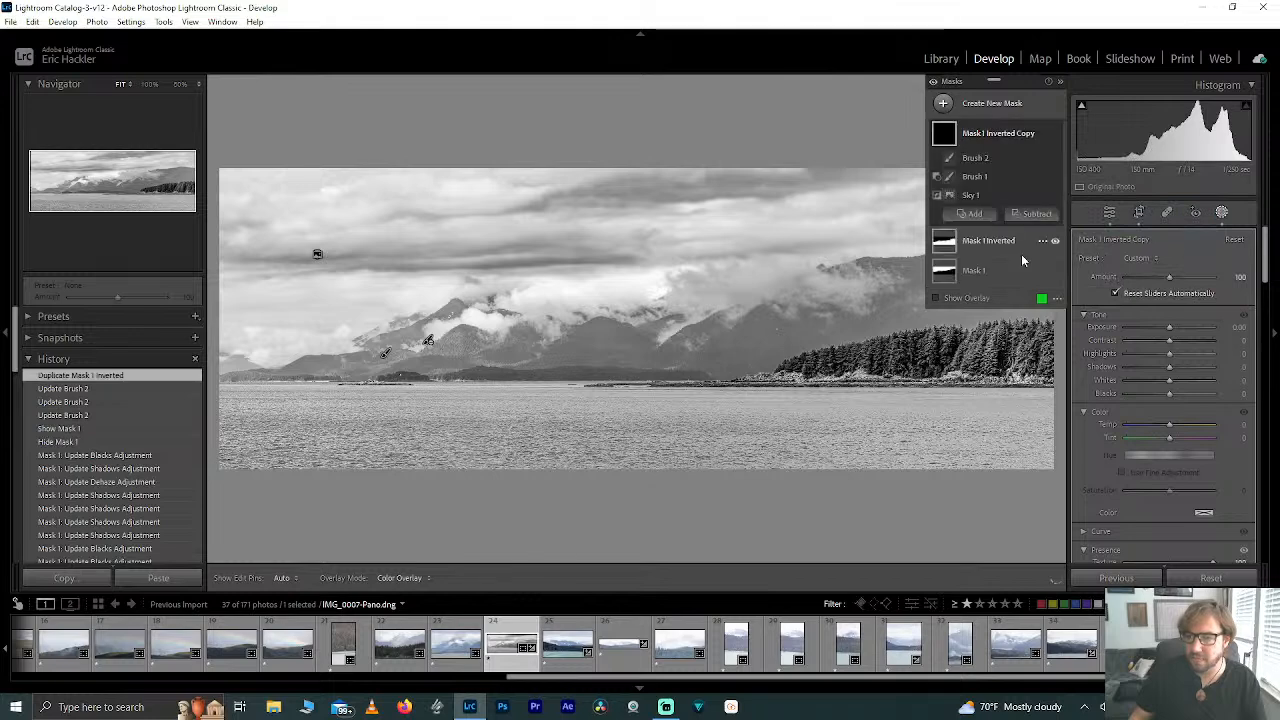
pyautogui.doubleClick(1212, 560)
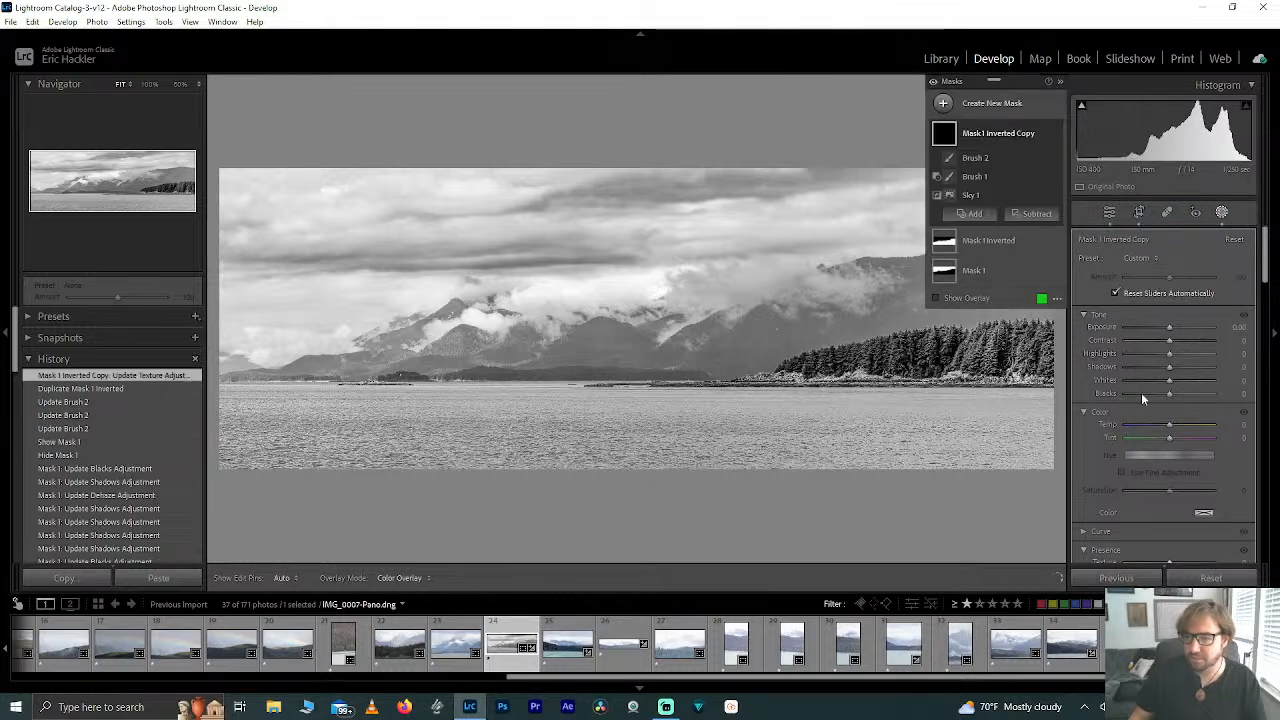
# Step: Subtract a linear gradient over the water from Mask 1 Inverted Copy, levelling it and aligning it with the shoreline
pyautogui.click(937, 297)
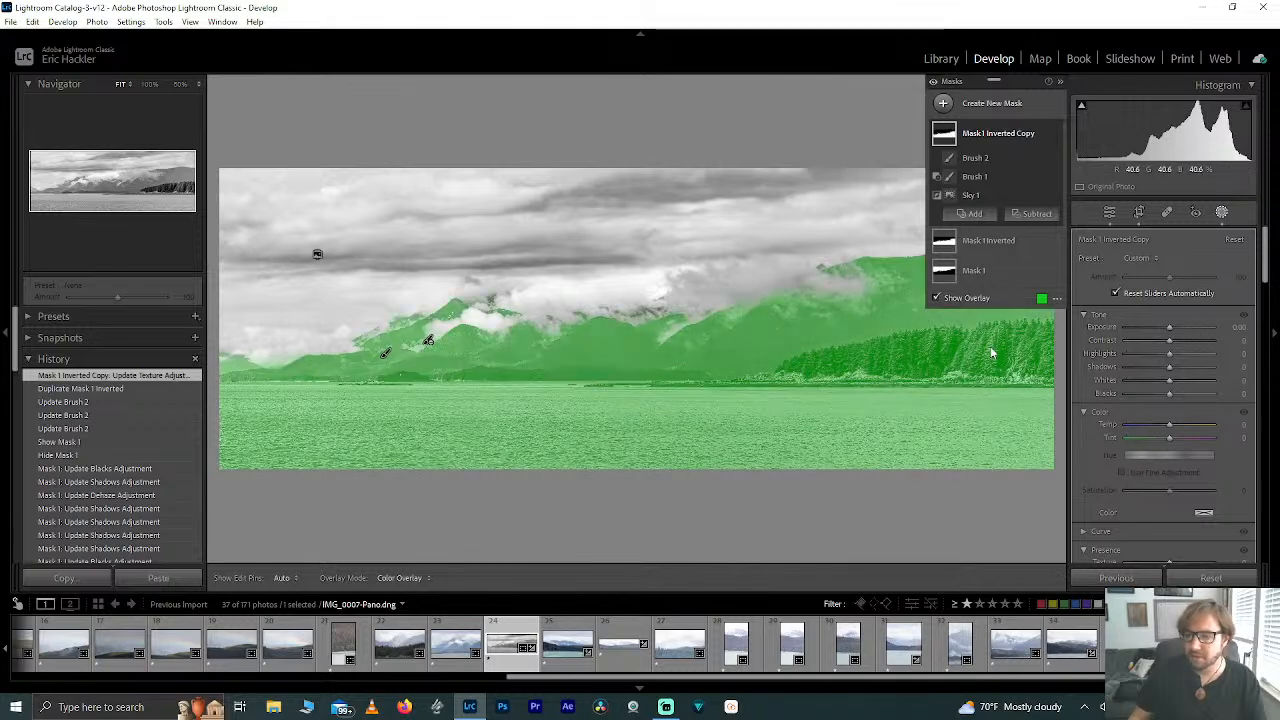
pyautogui.click(1028, 214)
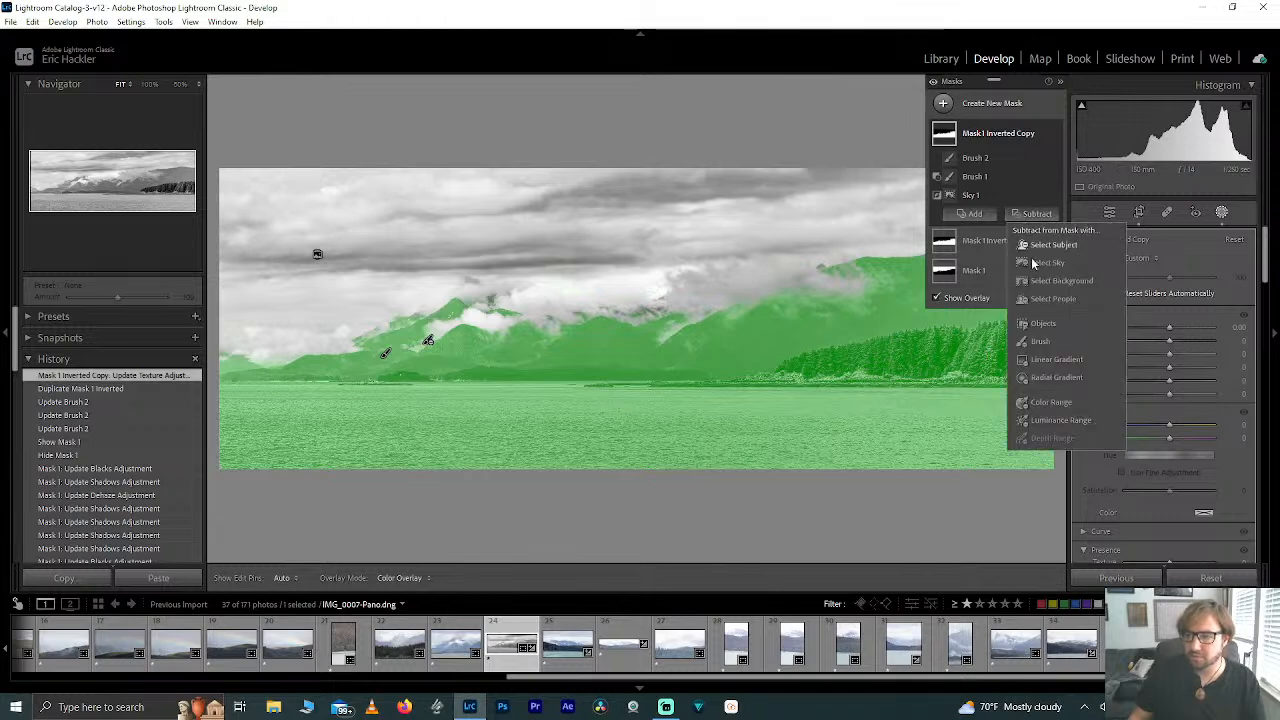
pyautogui.click(1048, 358)
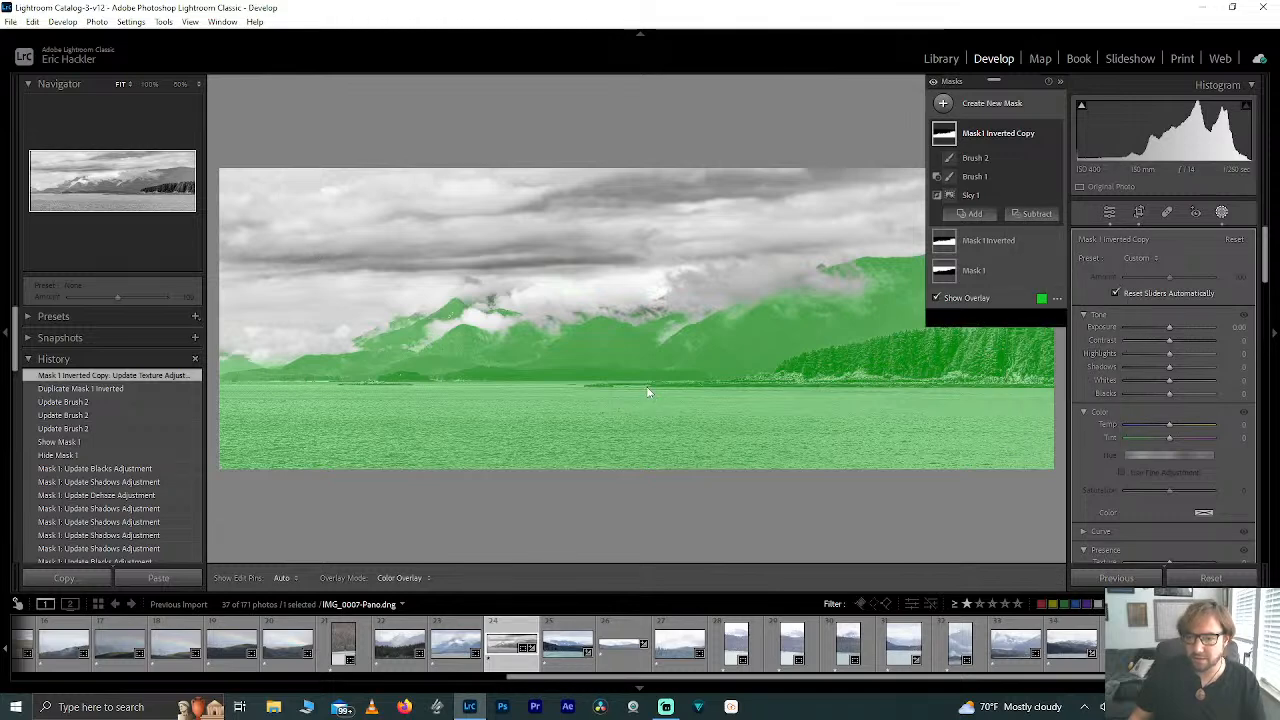
pyautogui.moveTo(643, 386); pyautogui.dragTo(642, 357)
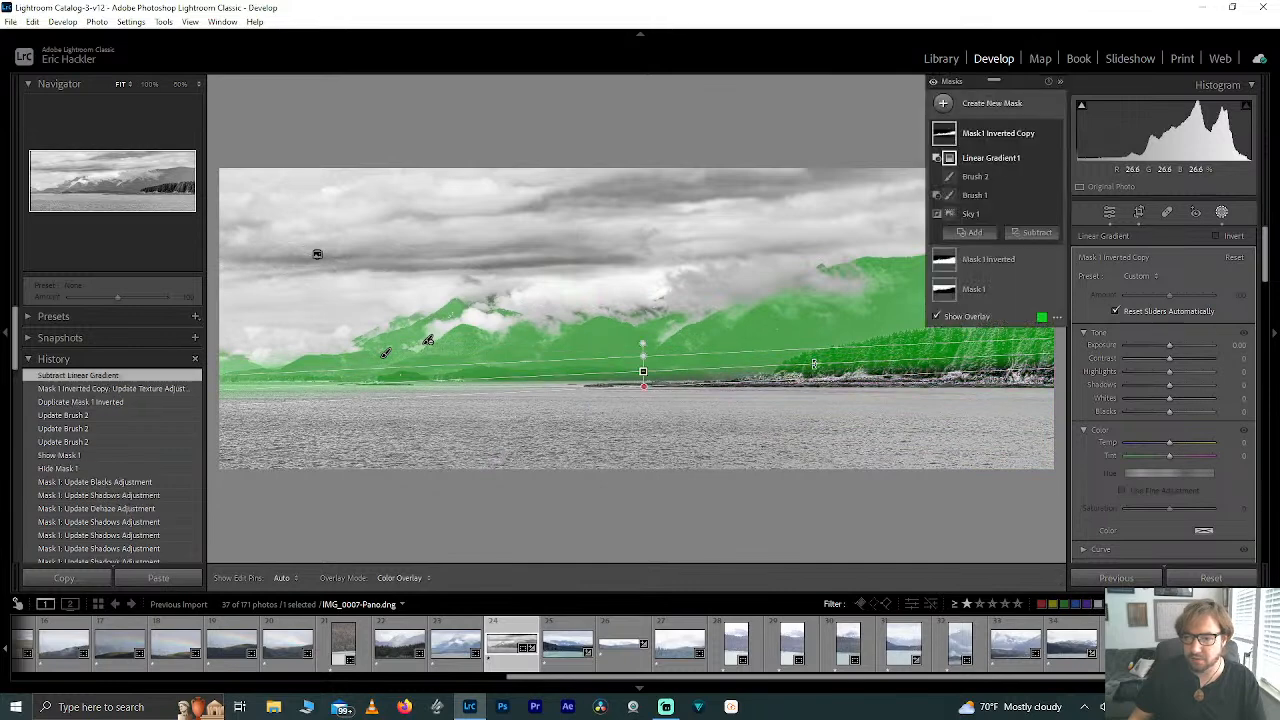
pyautogui.moveTo(812, 364); pyautogui.dragTo(809, 371)
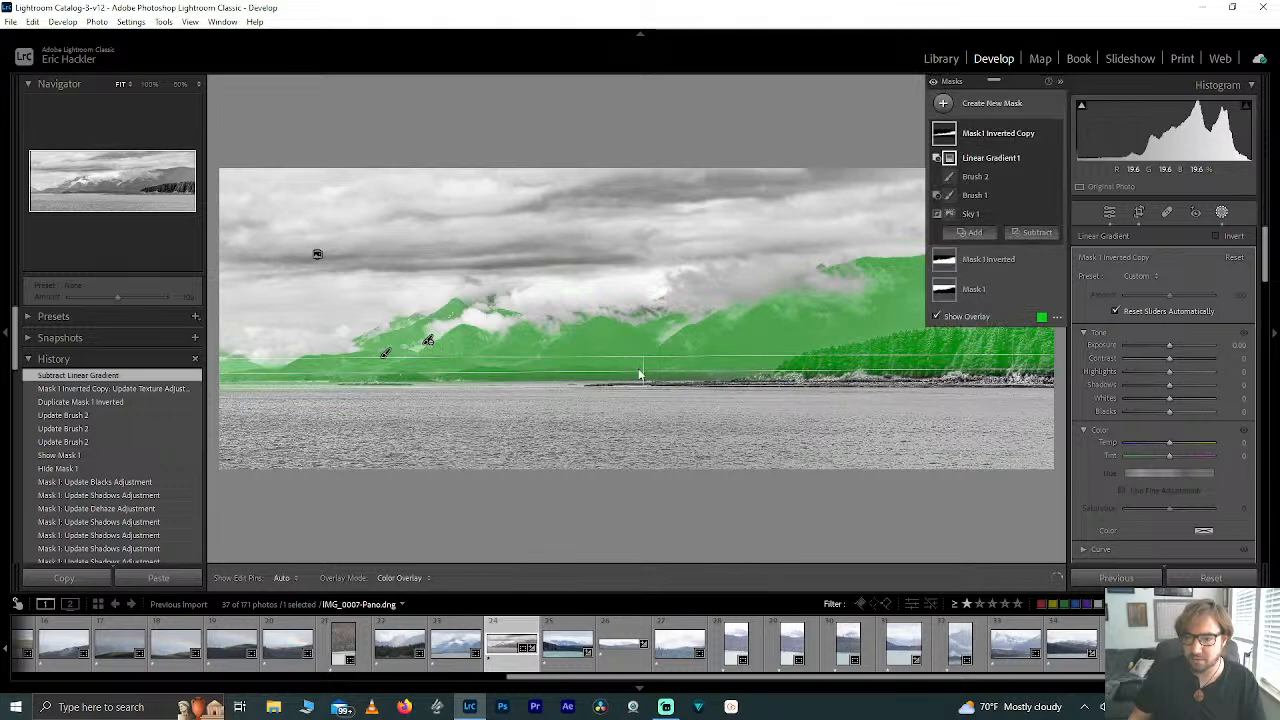
pyautogui.moveTo(642, 374)
pyautogui.mouseDown()
pyautogui.moveTo(643, 400)
pyautogui.moveTo(646, 366)
pyautogui.moveTo(647, 381)
pyautogui.mouseUp()
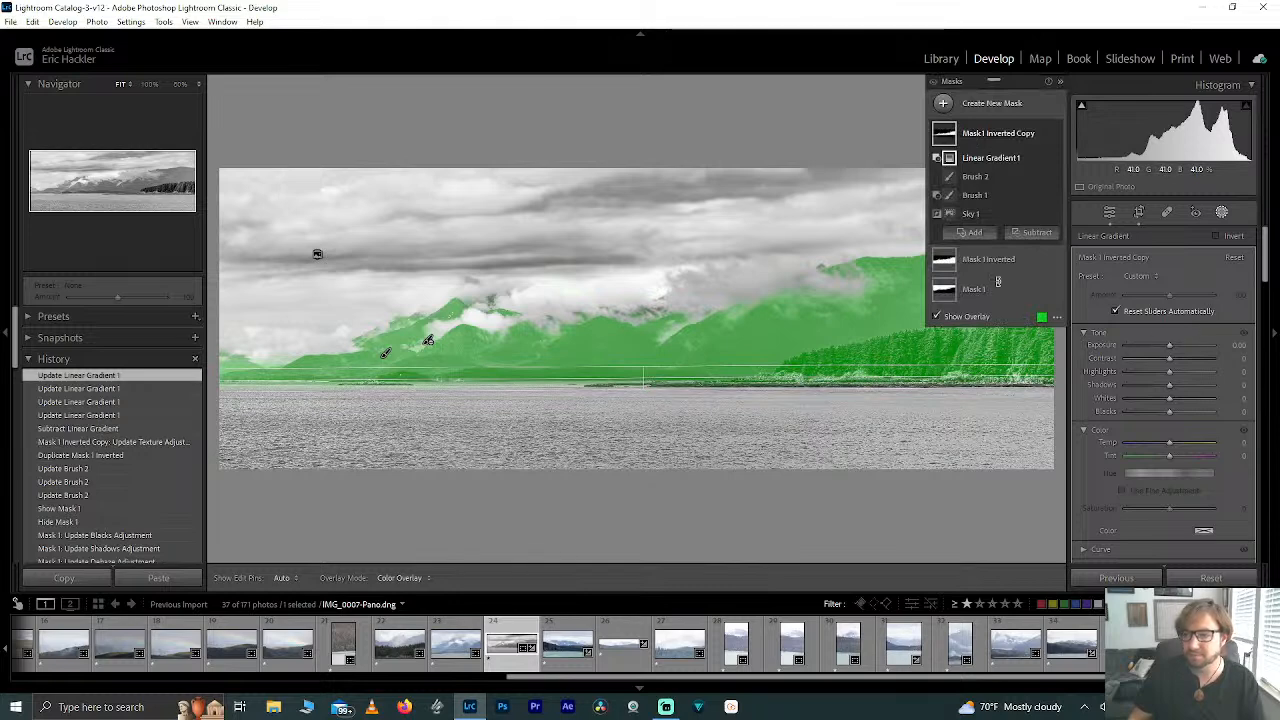
# Step: Remove the forested point on the right from Mask 1 Inverted Copy by painting over it with subtractive Brush 1 at size 8
pyautogui.click(1030, 232)
pyautogui.click(967, 200)
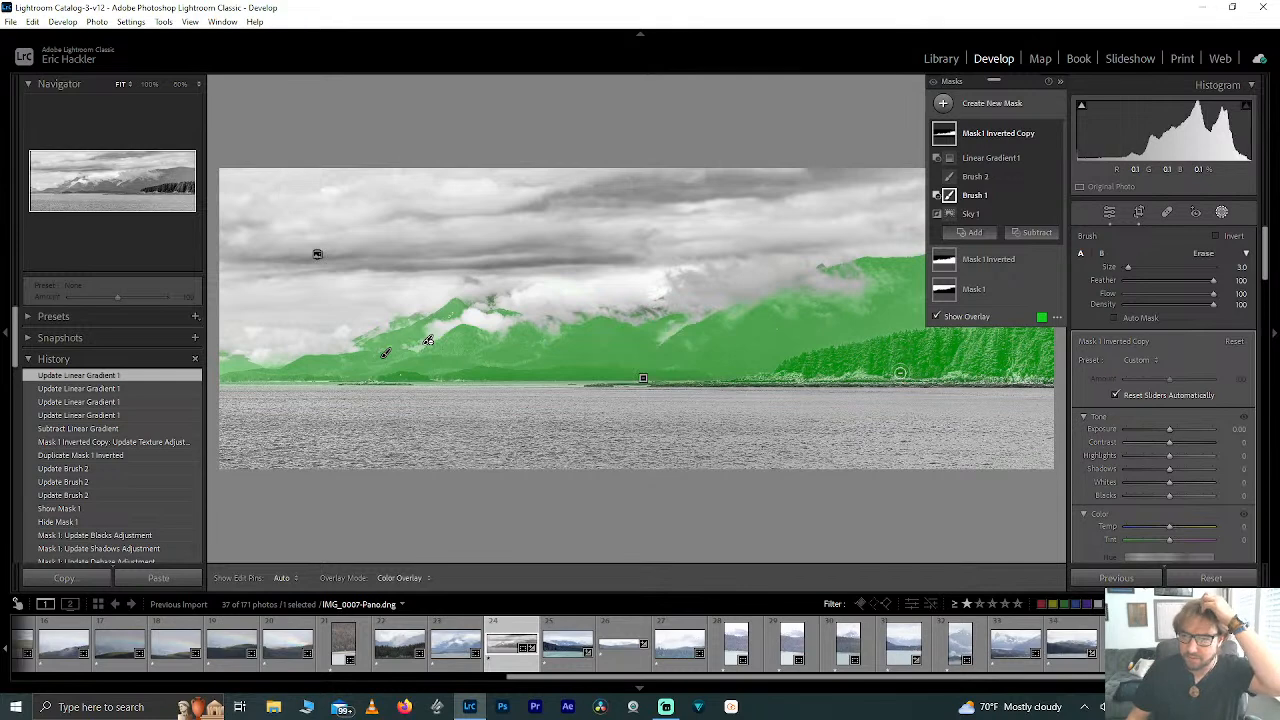
pyautogui.press('[')
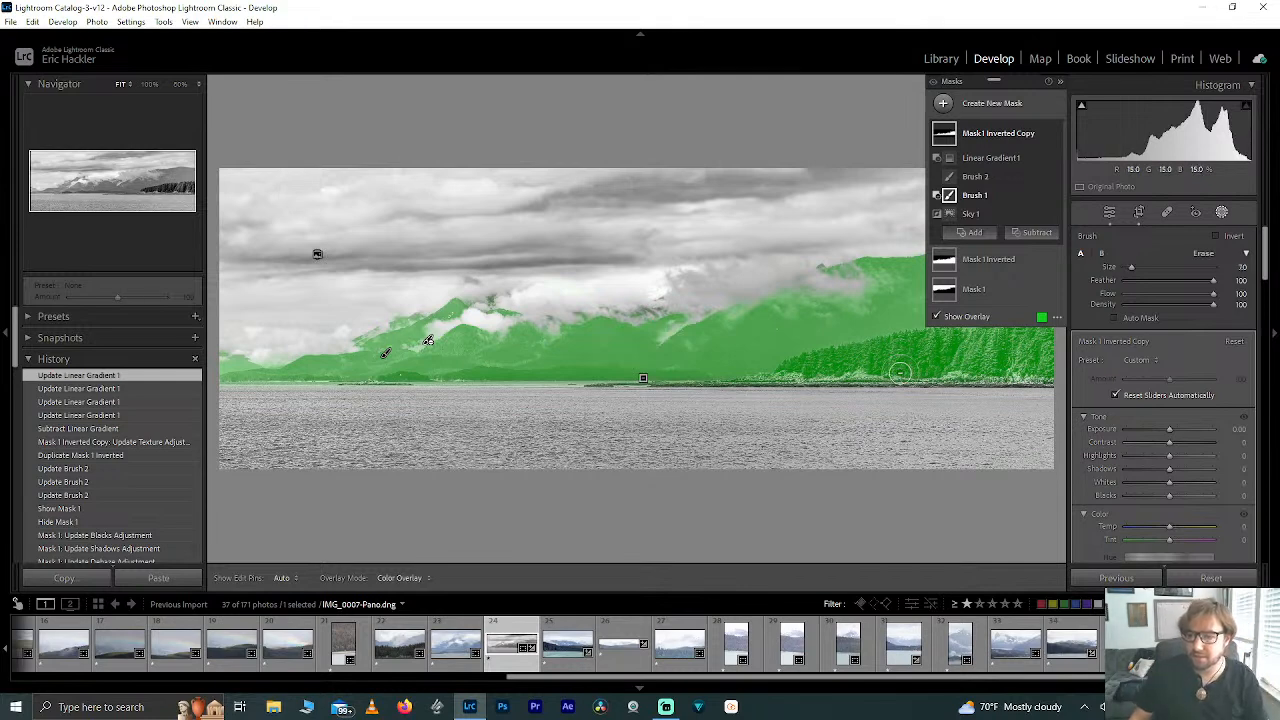
pyautogui.moveTo(934, 387)
pyautogui.mouseDown()
pyautogui.moveTo(1062, 385)
pyautogui.moveTo(867, 381)
pyautogui.moveTo(1059, 367)
pyautogui.moveTo(1027, 366)
pyautogui.moveTo(773, 390)
pyautogui.moveTo(939, 346)
pyautogui.moveTo(830, 366)
pyautogui.mouseUp()
pyautogui.press('h')
pyautogui.press('h')
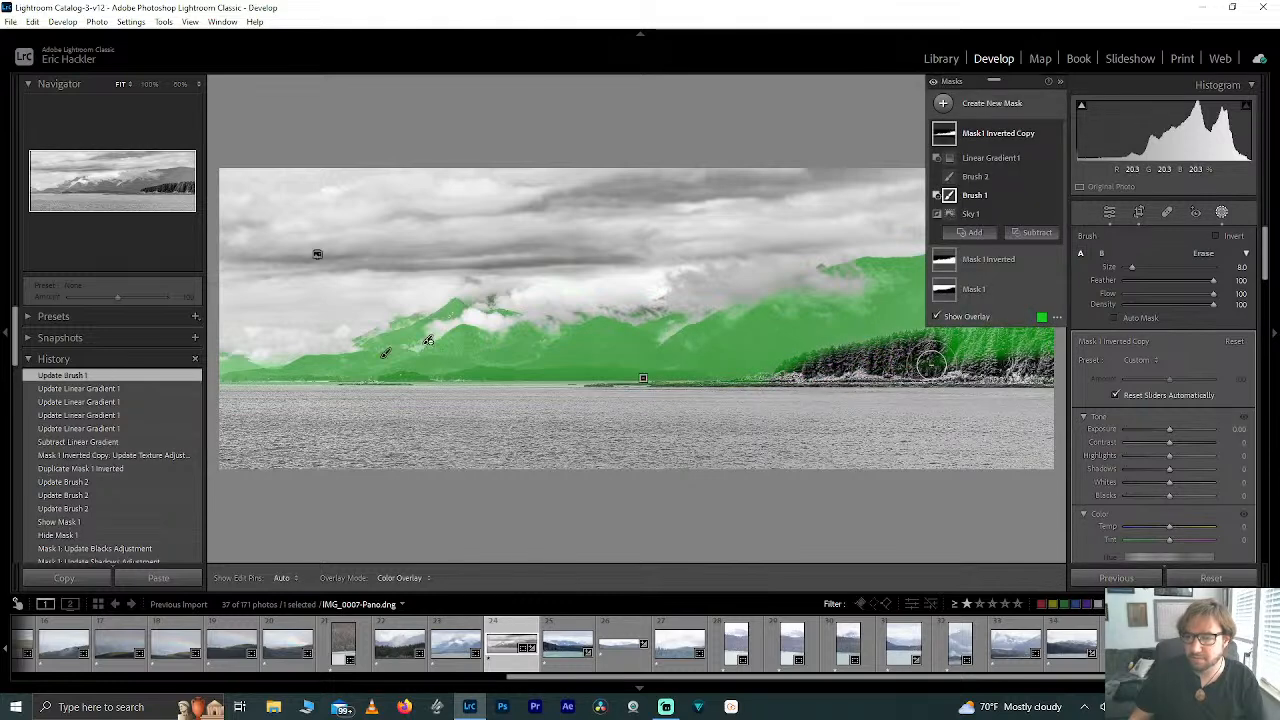
pyautogui.press('h')
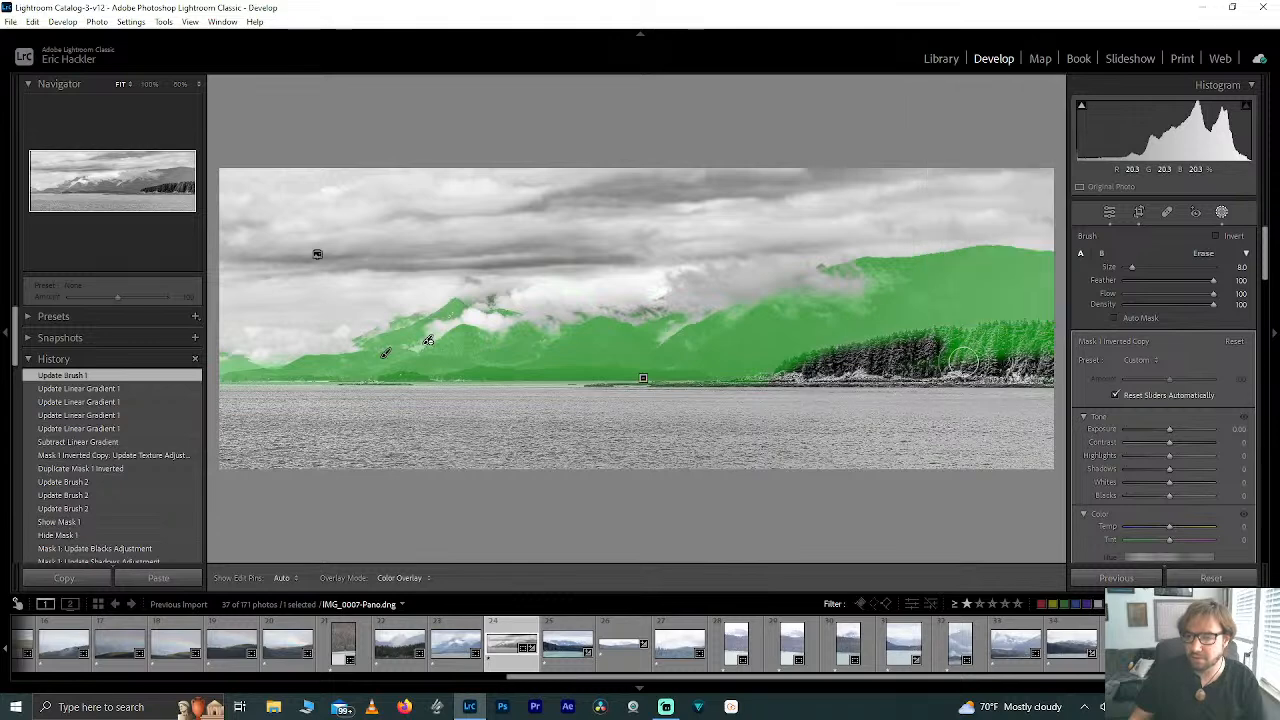
pyautogui.moveTo(1021, 350)
pyautogui.mouseDown()
pyautogui.moveTo(1055, 351)
pyautogui.moveTo(1021, 355)
pyautogui.moveTo(1047, 346)
pyautogui.moveTo(1029, 339)
pyautogui.moveTo(921, 356)
pyautogui.moveTo(1040, 345)
pyautogui.mouseUp()
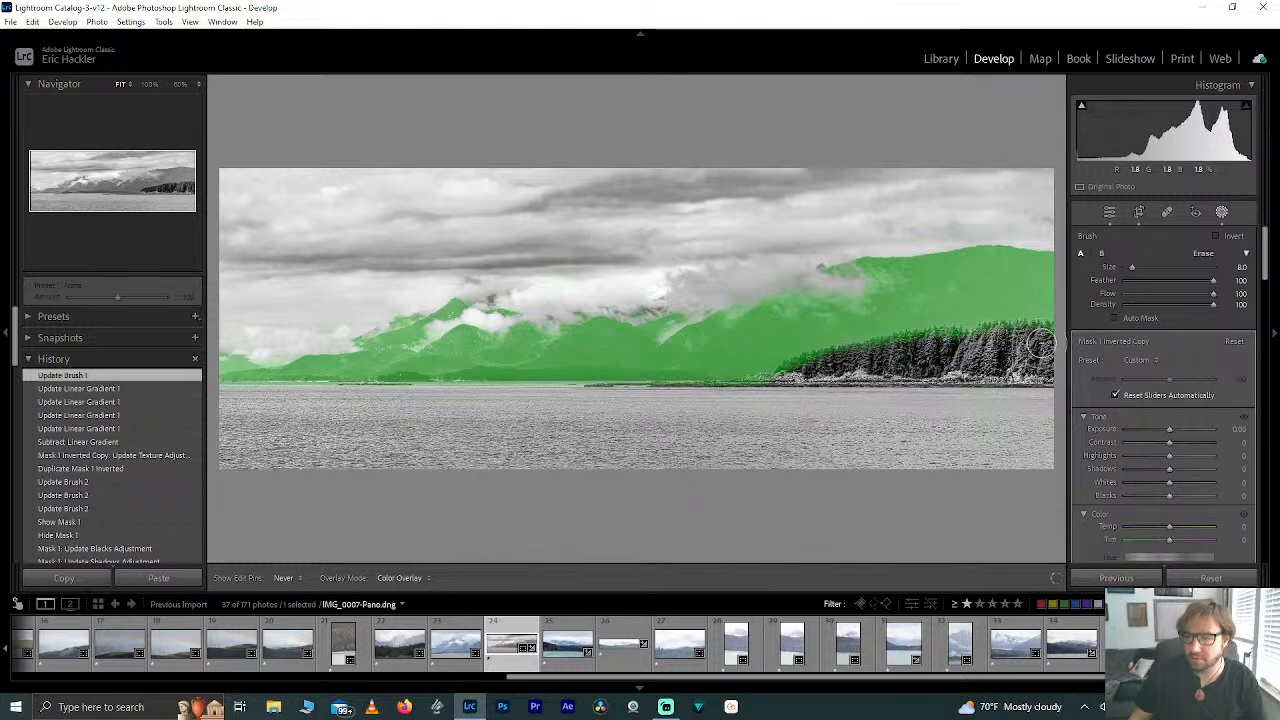
pyautogui.moveTo(928, 384); pyautogui.dragTo(845, 383)
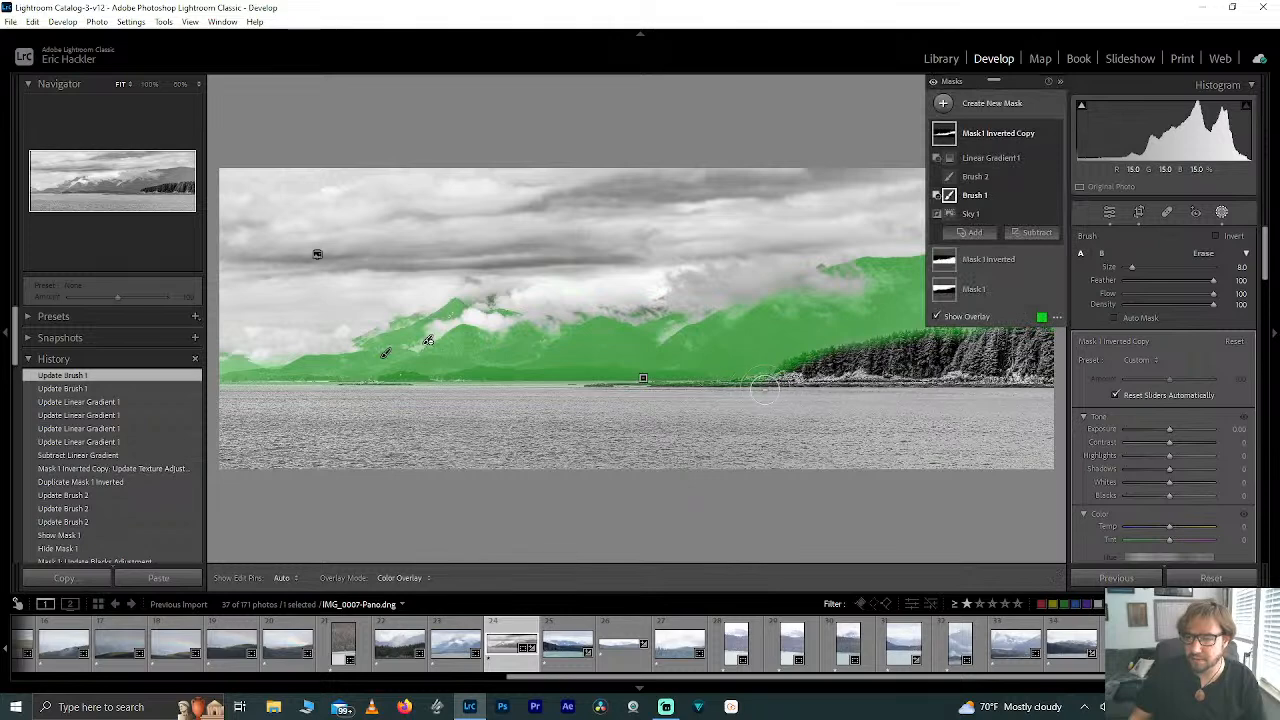
pyautogui.moveTo(766, 389); pyautogui.dragTo(738, 391)
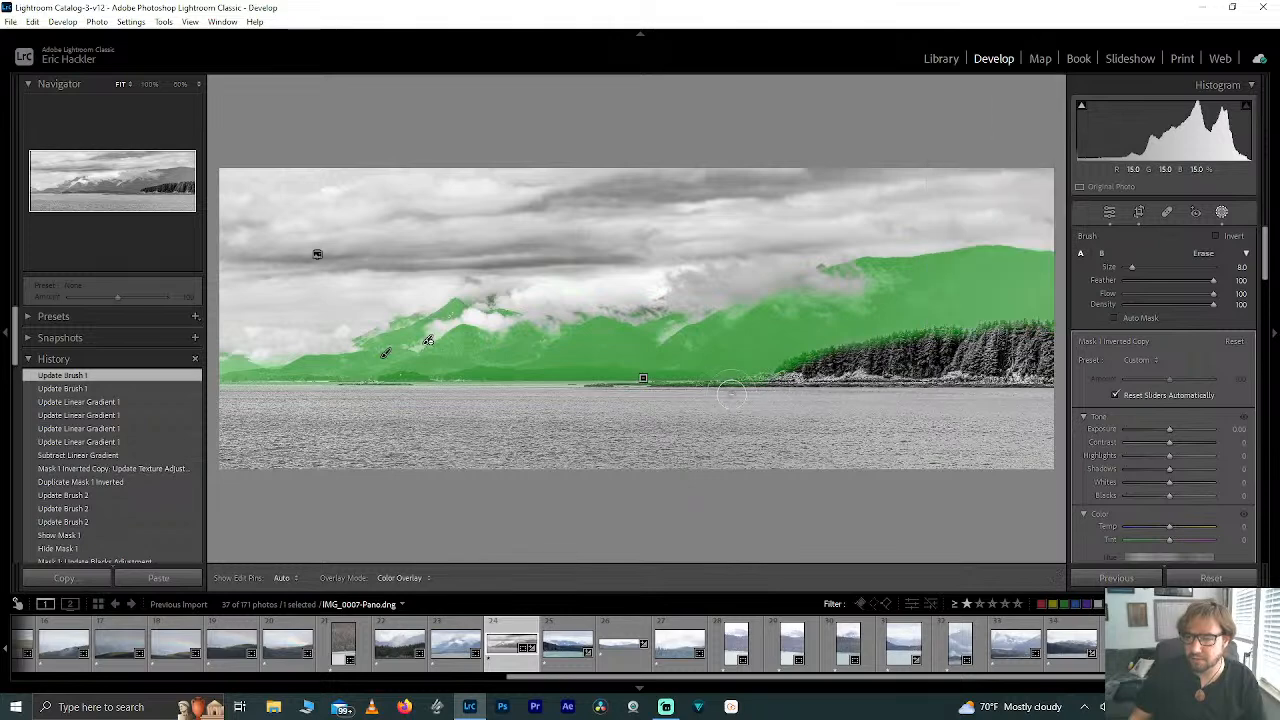
pyautogui.press('h')
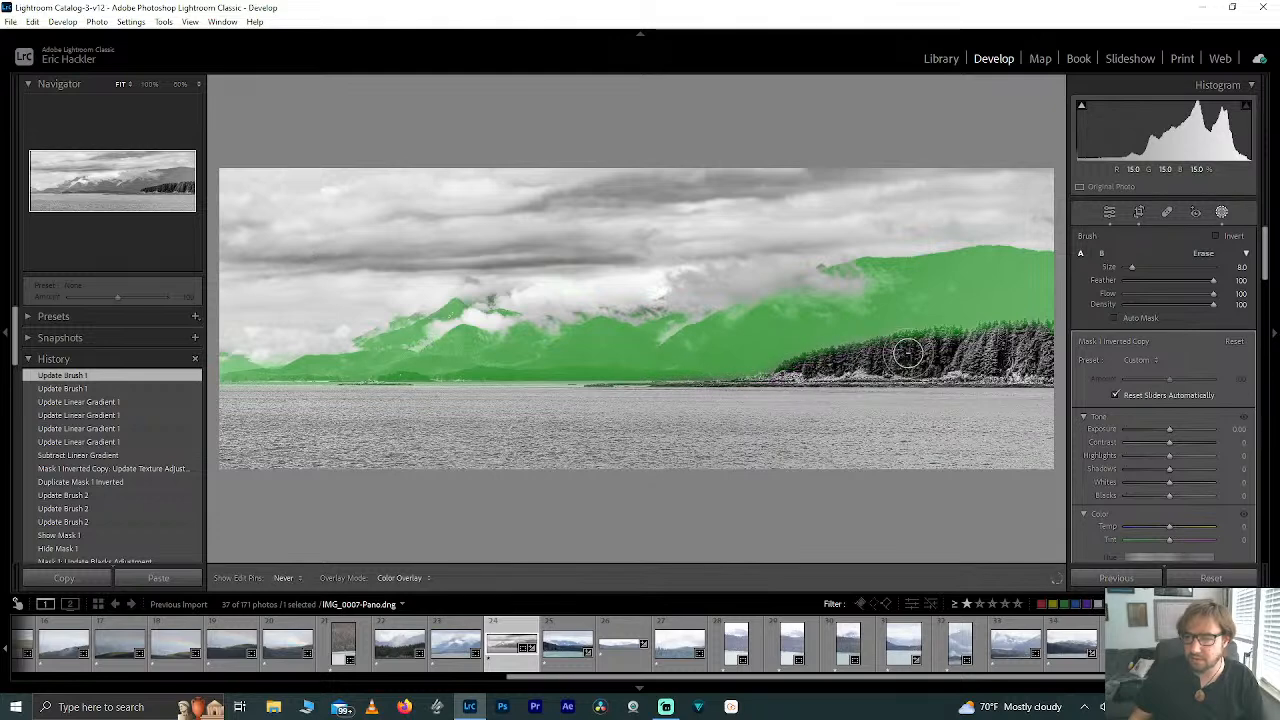
pyautogui.moveTo(934, 346); pyautogui.dragTo(982, 355)
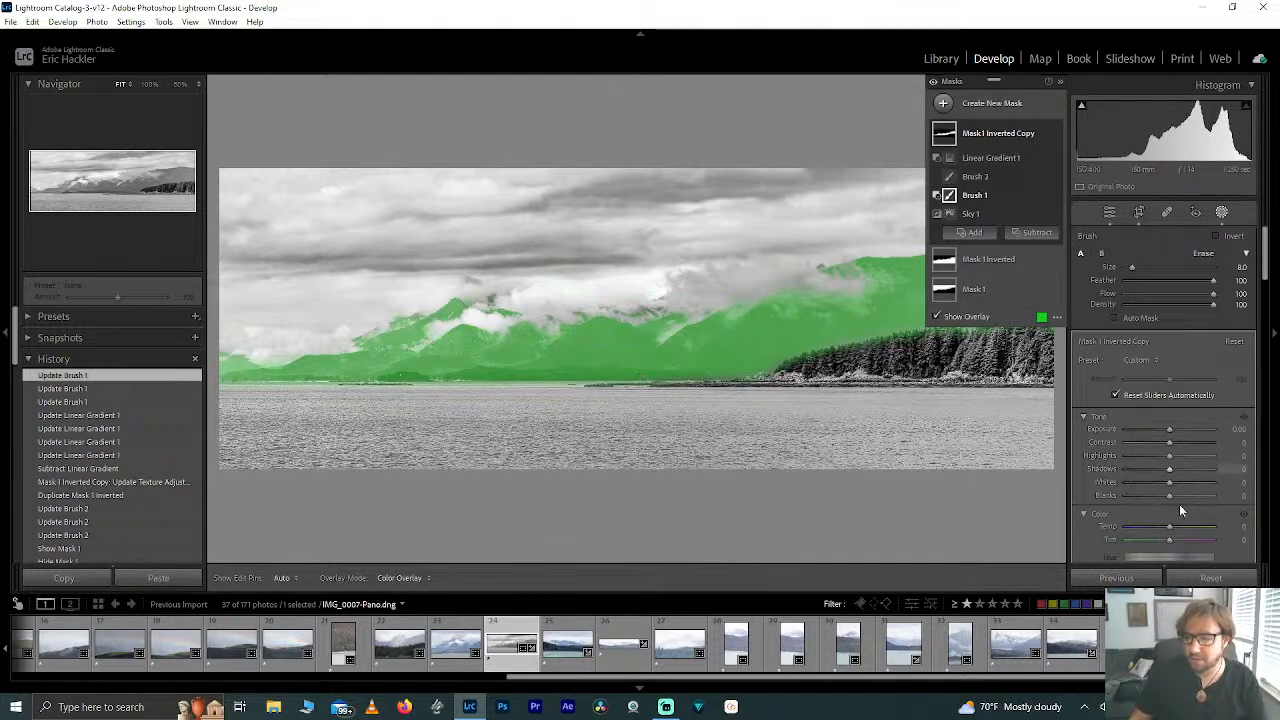
# Step: Set the clarity of Mask 1 Inverted Copy to 95
pyautogui.scroll(-3, 1124, 499)
pyautogui.moveTo(1169, 489); pyautogui.dragTo(1188, 489)
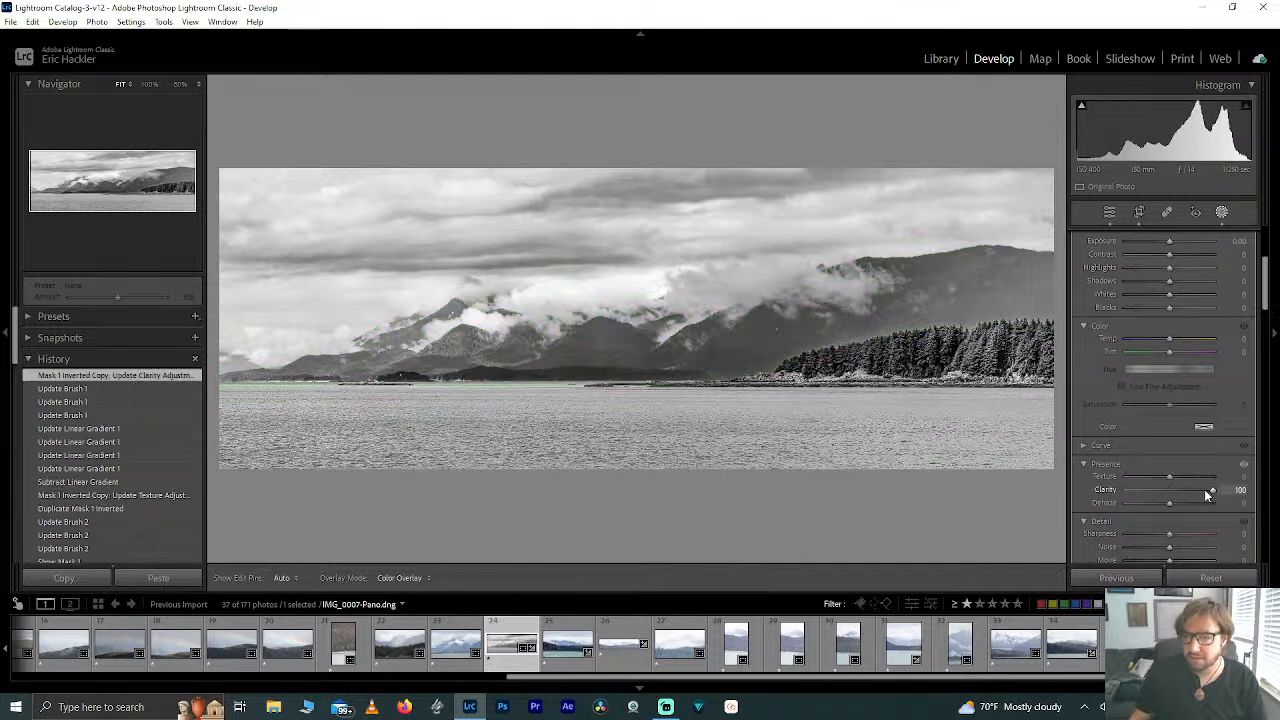
pyautogui.doubleClick(1212, 492)
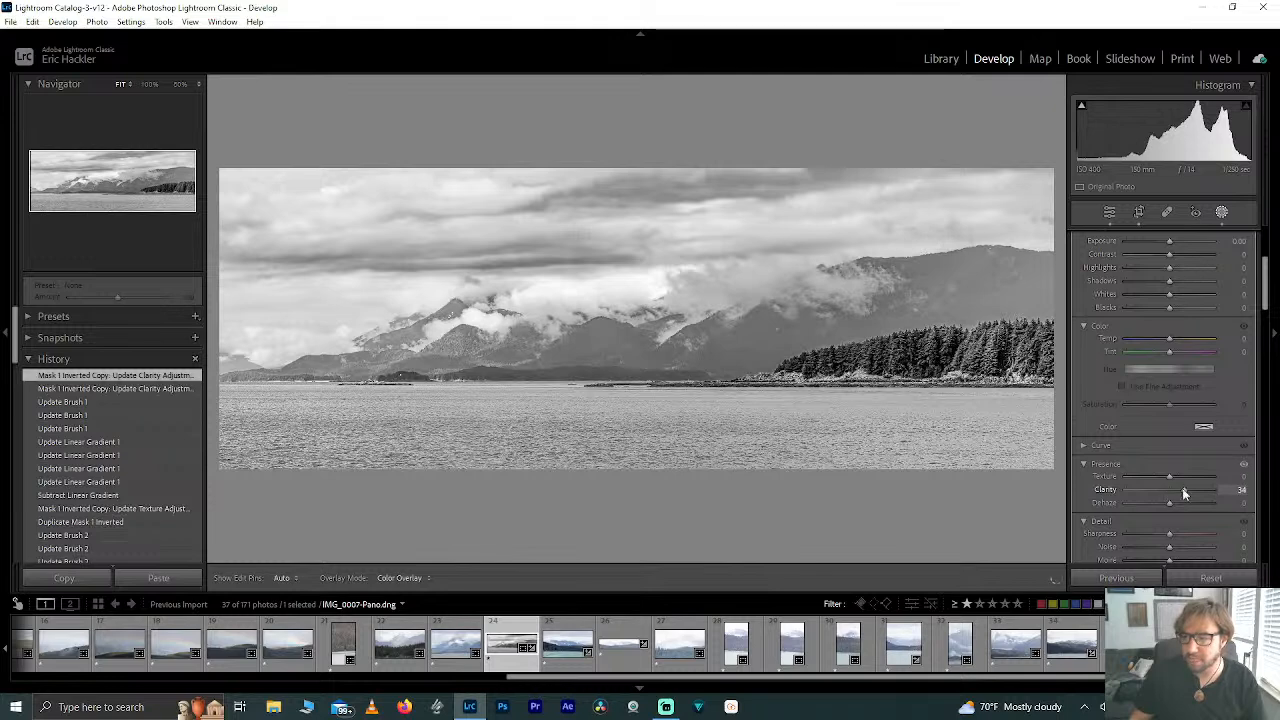
pyautogui.moveTo(1182, 488); pyautogui.dragTo(1202, 490)
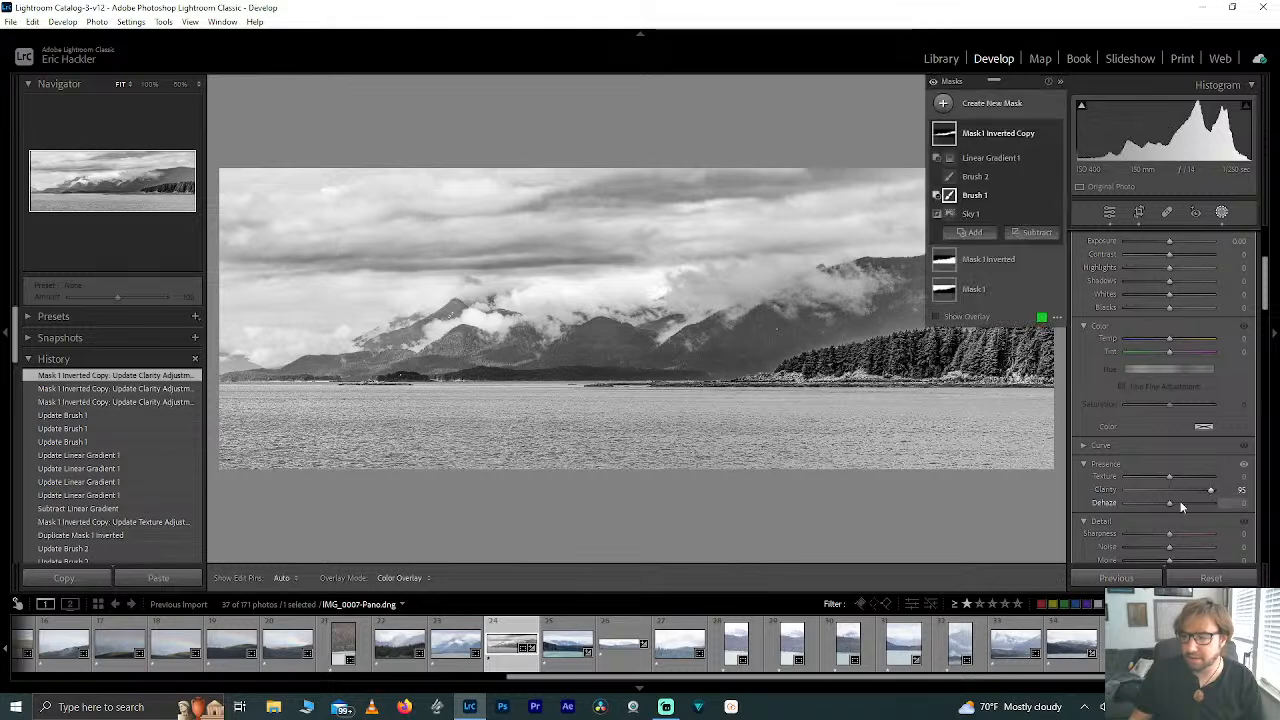
# Step: Set the mountain mask's contrast to 34, trying dehaze and highlights and resetting both to 0
pyautogui.moveTo(1170, 503); pyautogui.dragTo(1174, 502)
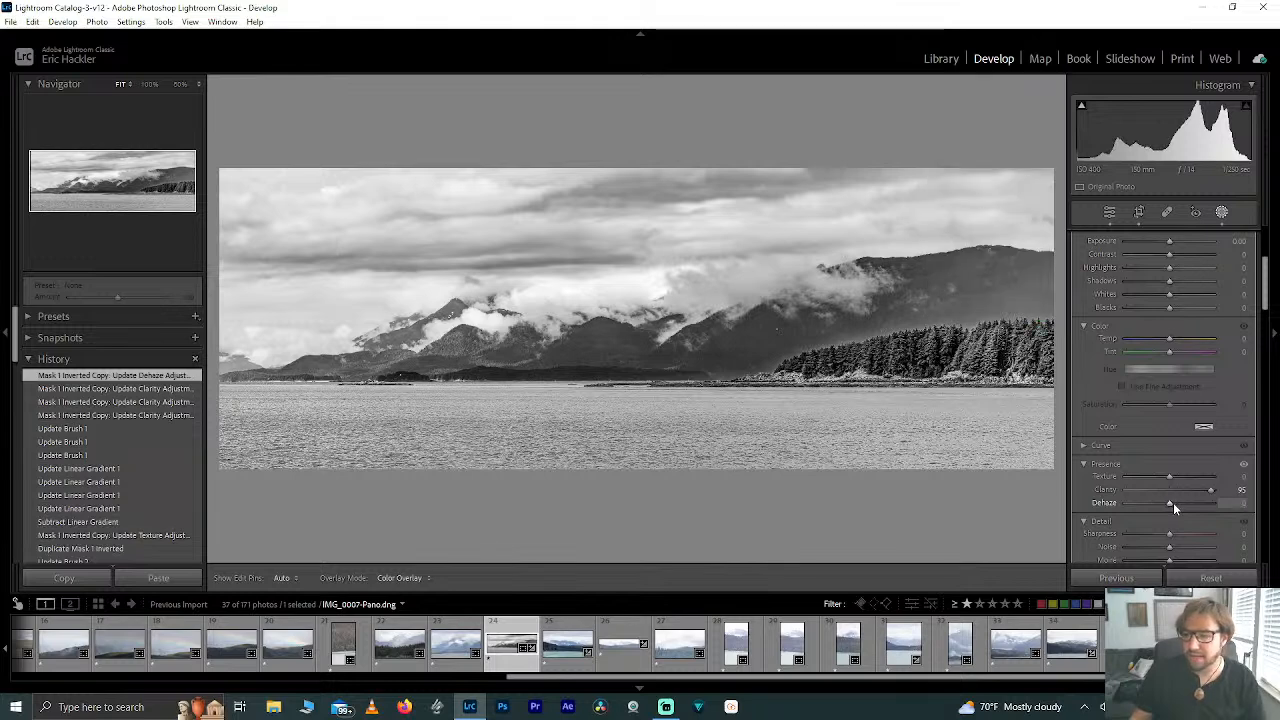
pyautogui.doubleClick(1173, 502)
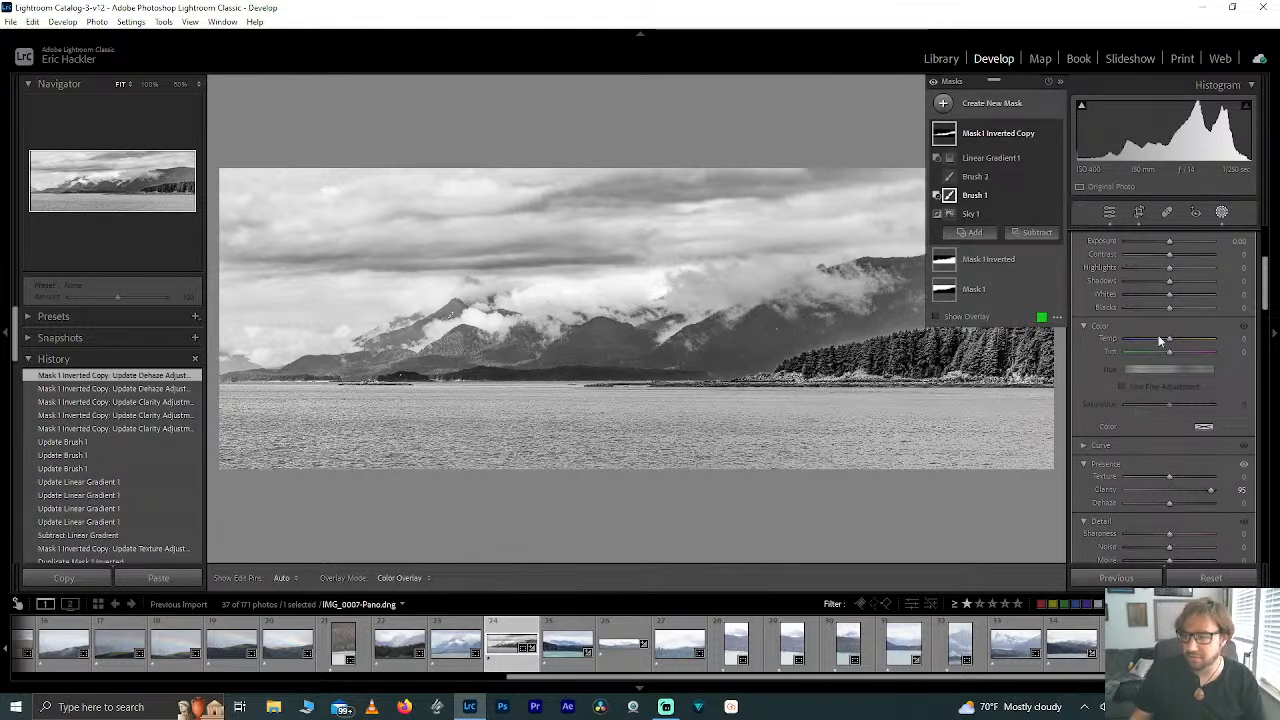
pyautogui.moveTo(1173, 271)
pyautogui.mouseDown()
pyautogui.moveTo(1199, 273)
pyautogui.moveTo(1186, 254)
pyautogui.mouseUp()
pyautogui.doubleClick(1192, 270)
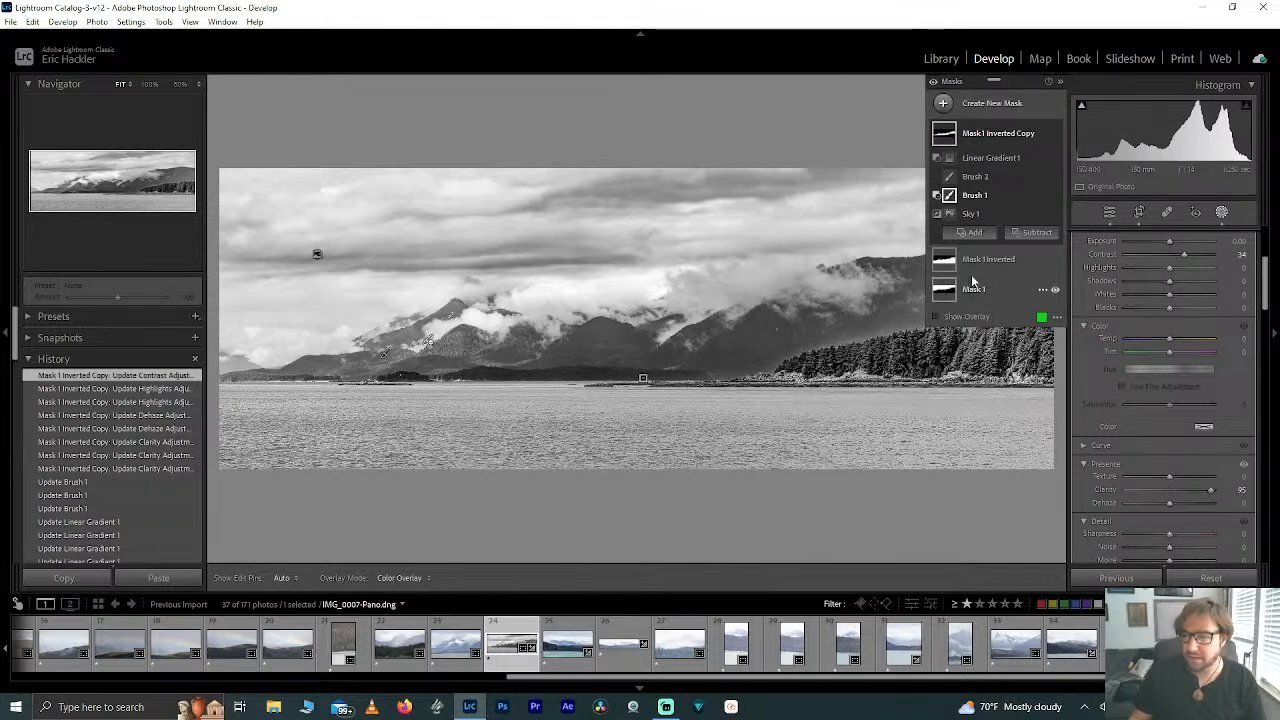
# Step: At 25% zoom, paint with additive Brush 2 along the forest's upper edge to bring the mask down to the treetops
pyautogui.click(976, 177)
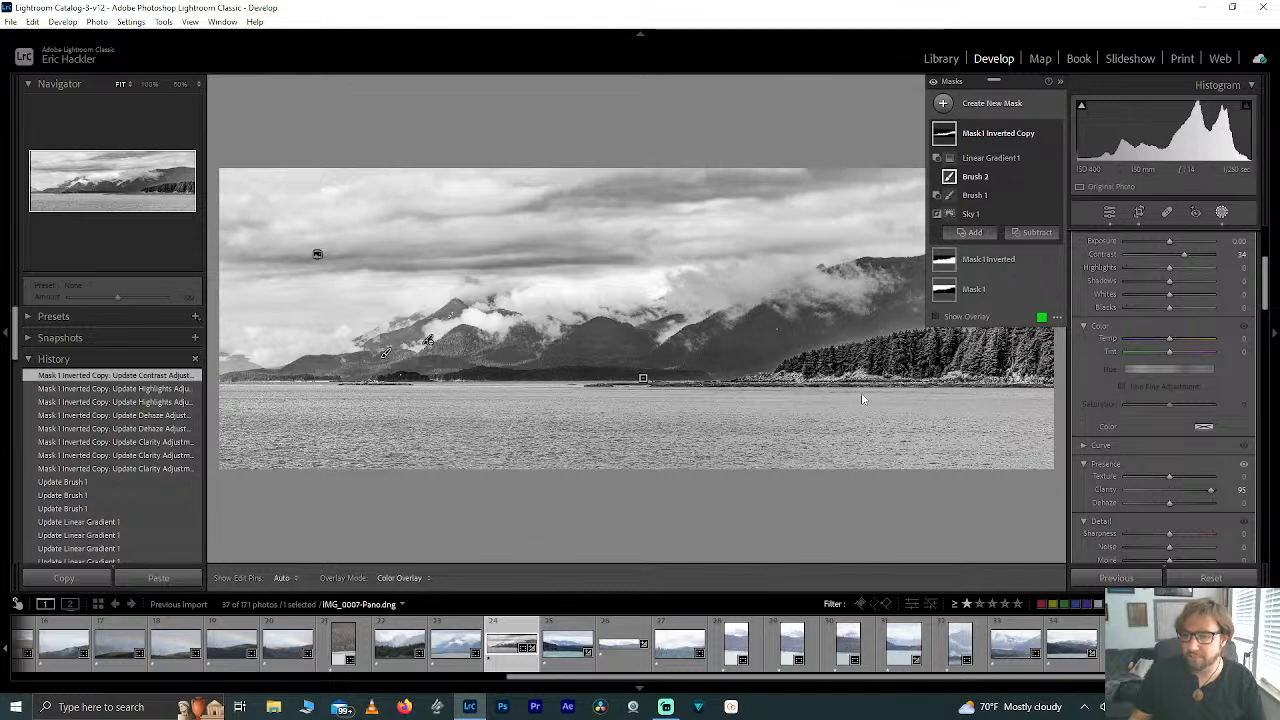
pyautogui.click(951, 318)
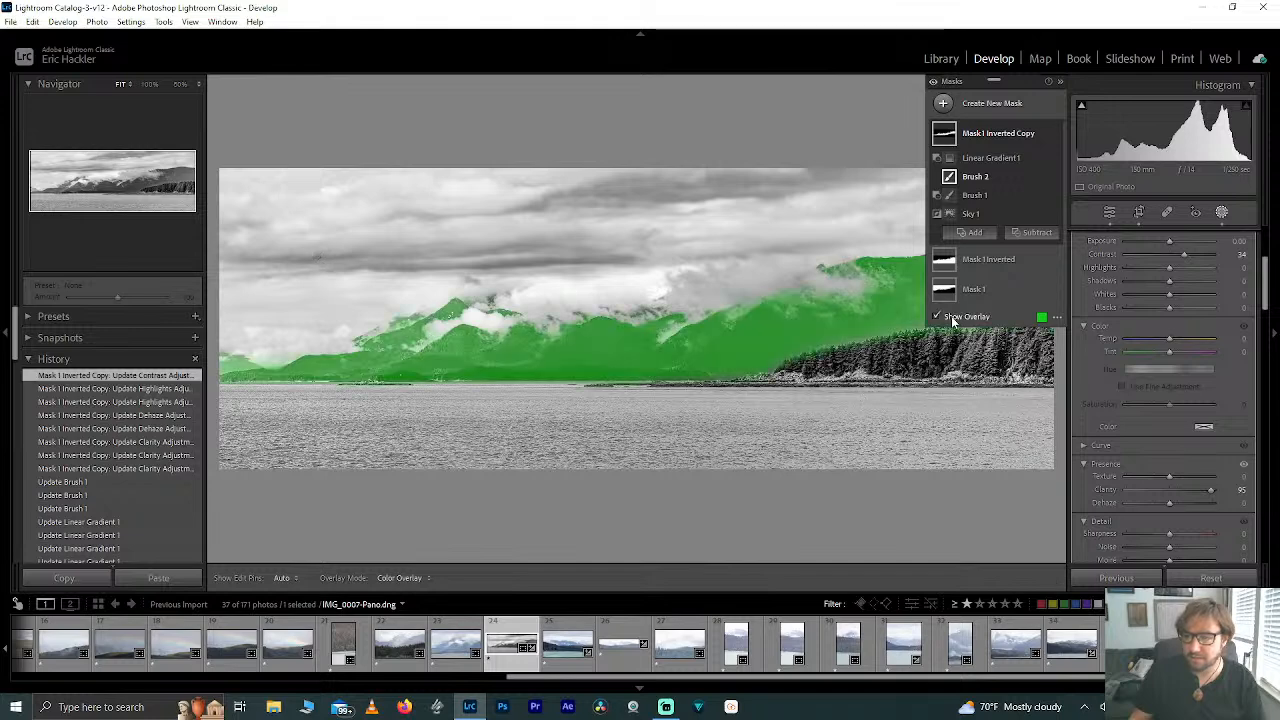
pyautogui.click(165, 184)
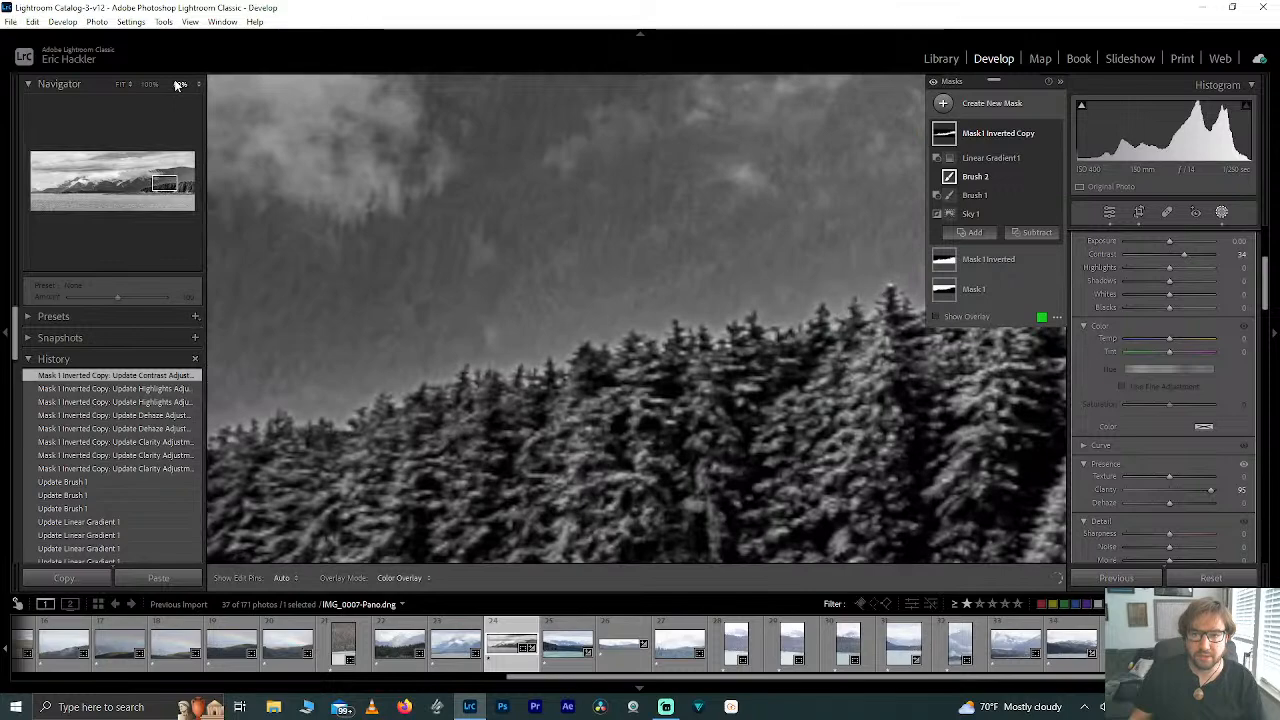
pyautogui.click(195, 86)
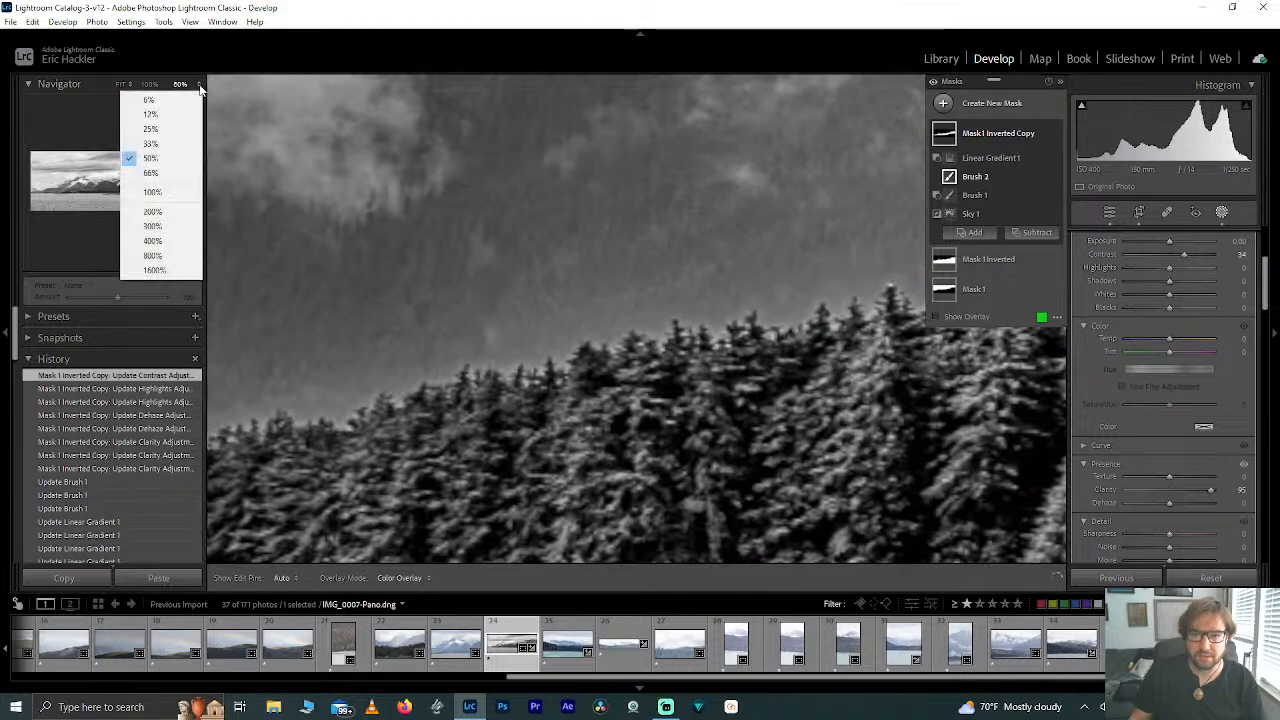
pyautogui.click(171, 129)
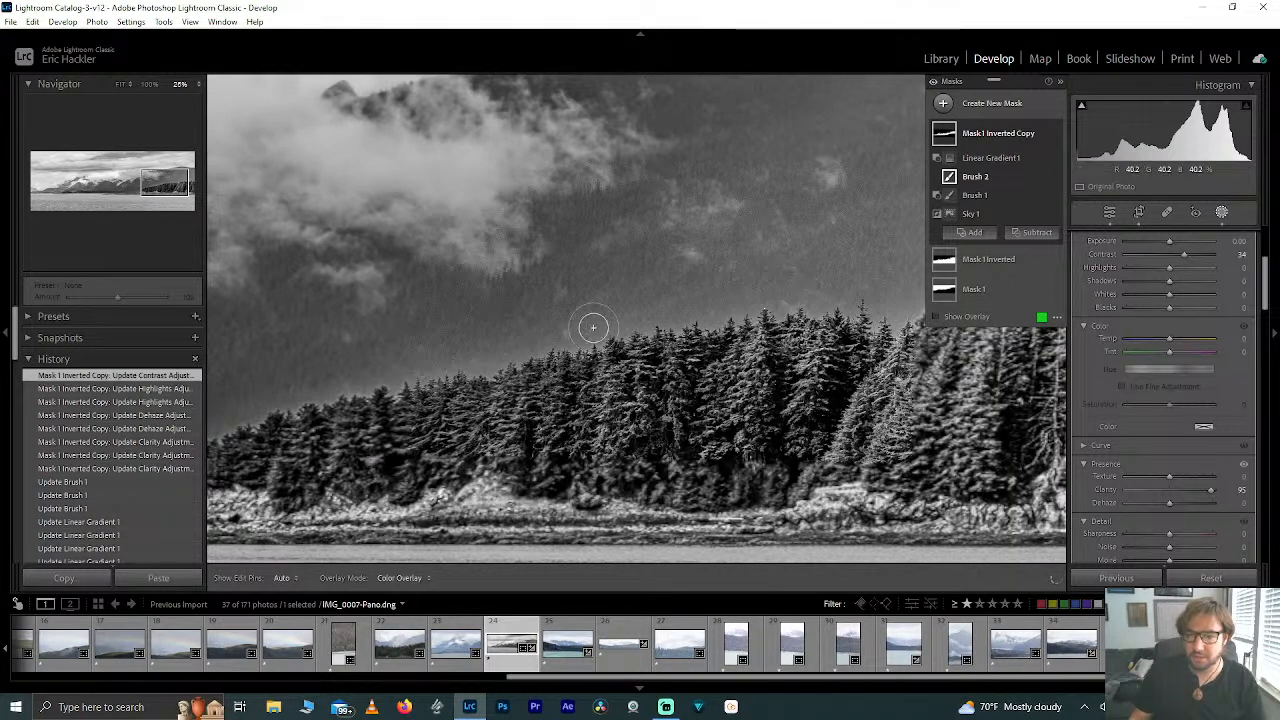
pyautogui.moveTo(488, 357)
pyautogui.mouseDown()
pyautogui.moveTo(602, 333)
pyautogui.moveTo(411, 376)
pyautogui.moveTo(487, 360)
pyautogui.moveTo(383, 369)
pyautogui.moveTo(240, 420)
pyautogui.mouseUp()
pyautogui.press('h')
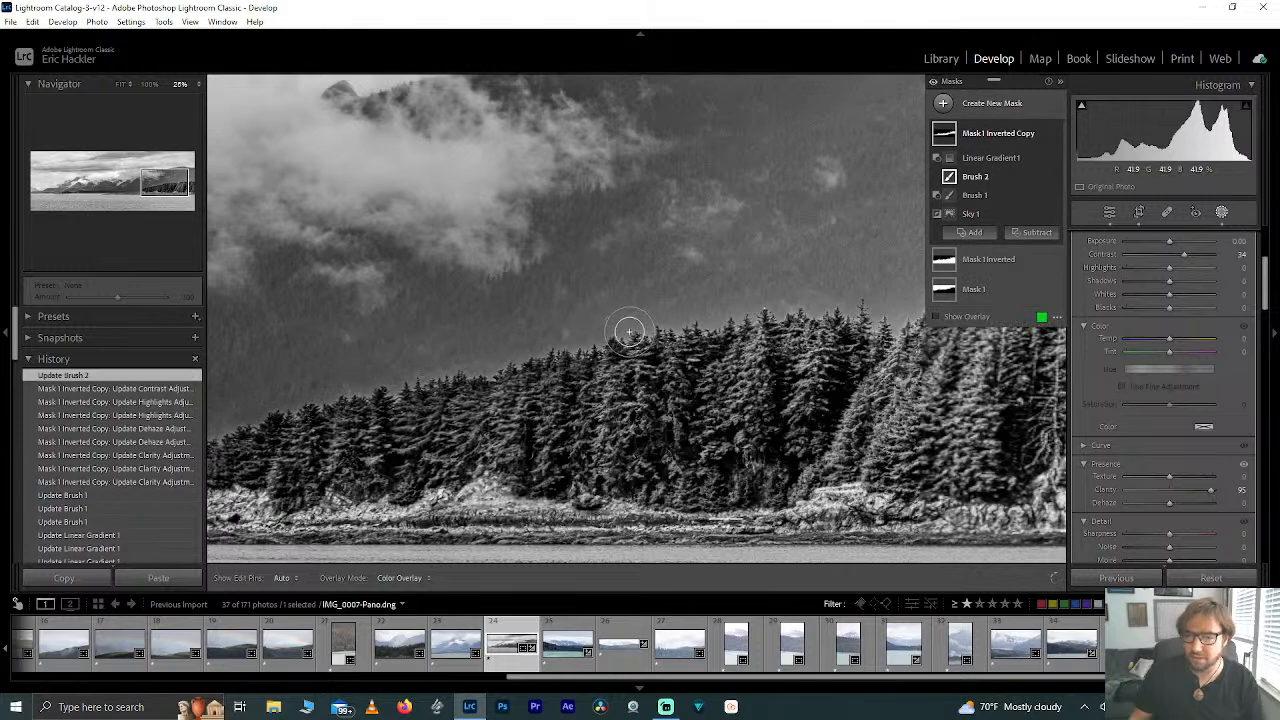
pyautogui.moveTo(689, 320)
pyautogui.mouseDown()
pyautogui.moveTo(825, 306)
pyautogui.moveTo(903, 328)
pyautogui.moveTo(929, 301)
pyautogui.moveTo(895, 321)
pyautogui.moveTo(777, 306)
pyautogui.moveTo(610, 328)
pyautogui.moveTo(446, 376)
pyautogui.mouseUp()
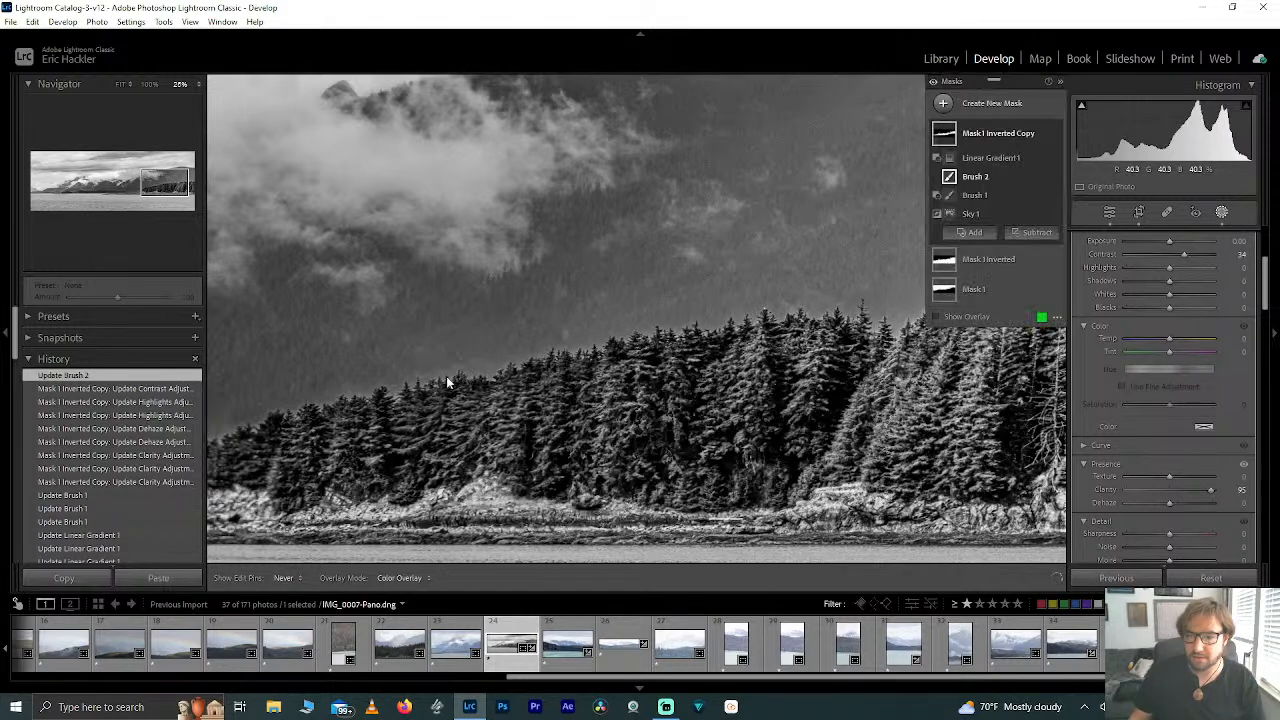
# Step: Continue the Brush 2 mask along the treetops at the photo's right edge and around the left end of the forested point
pyautogui.click(178, 182)
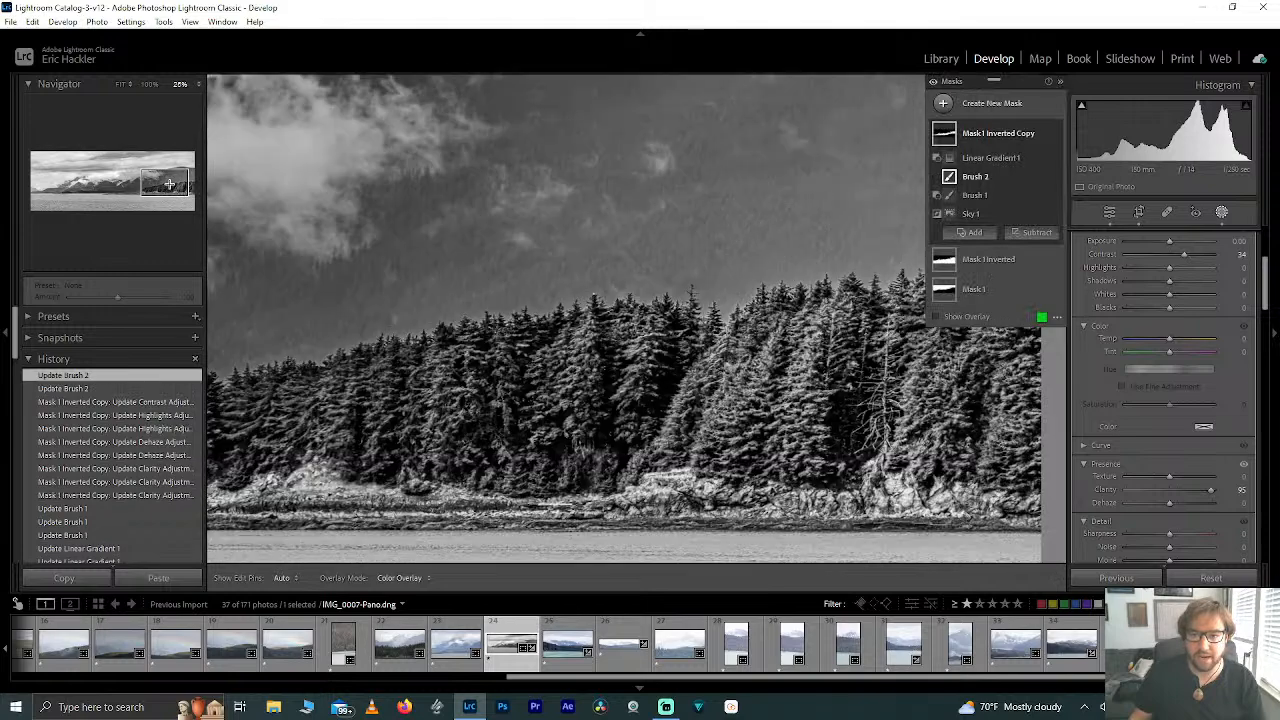
pyautogui.moveTo(178, 182); pyautogui.dragTo(179, 179)
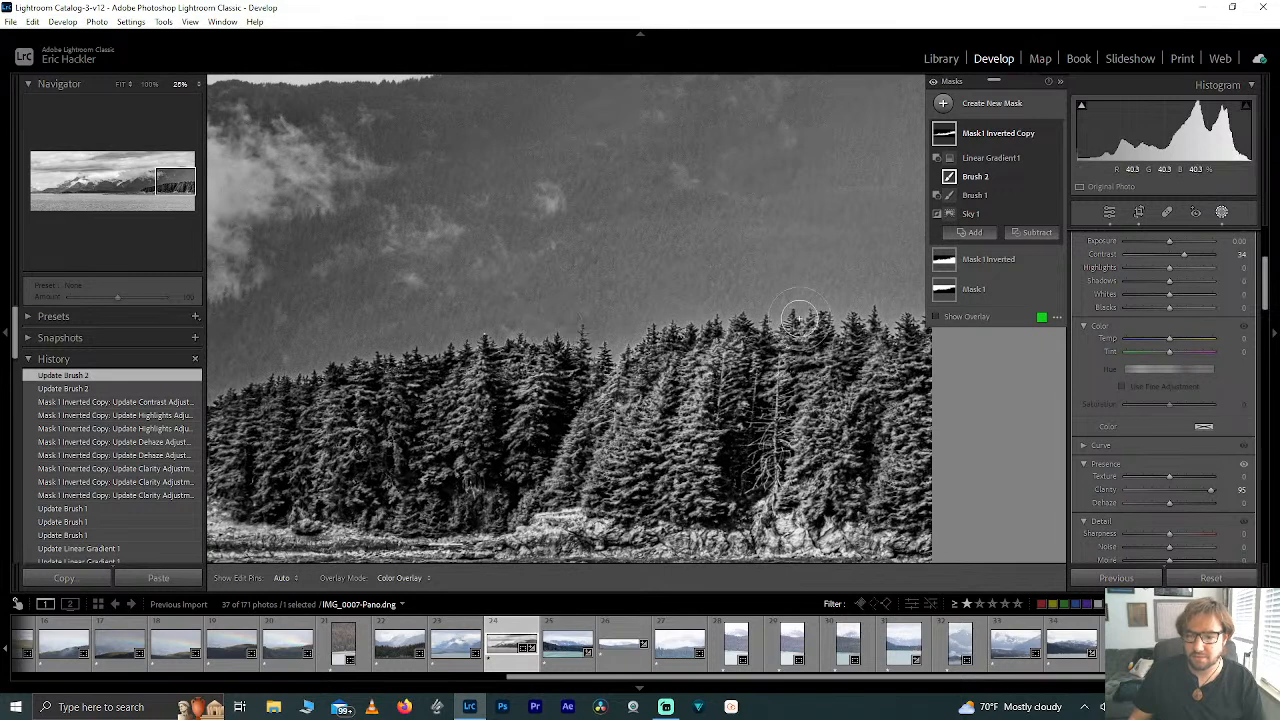
pyautogui.press('h')
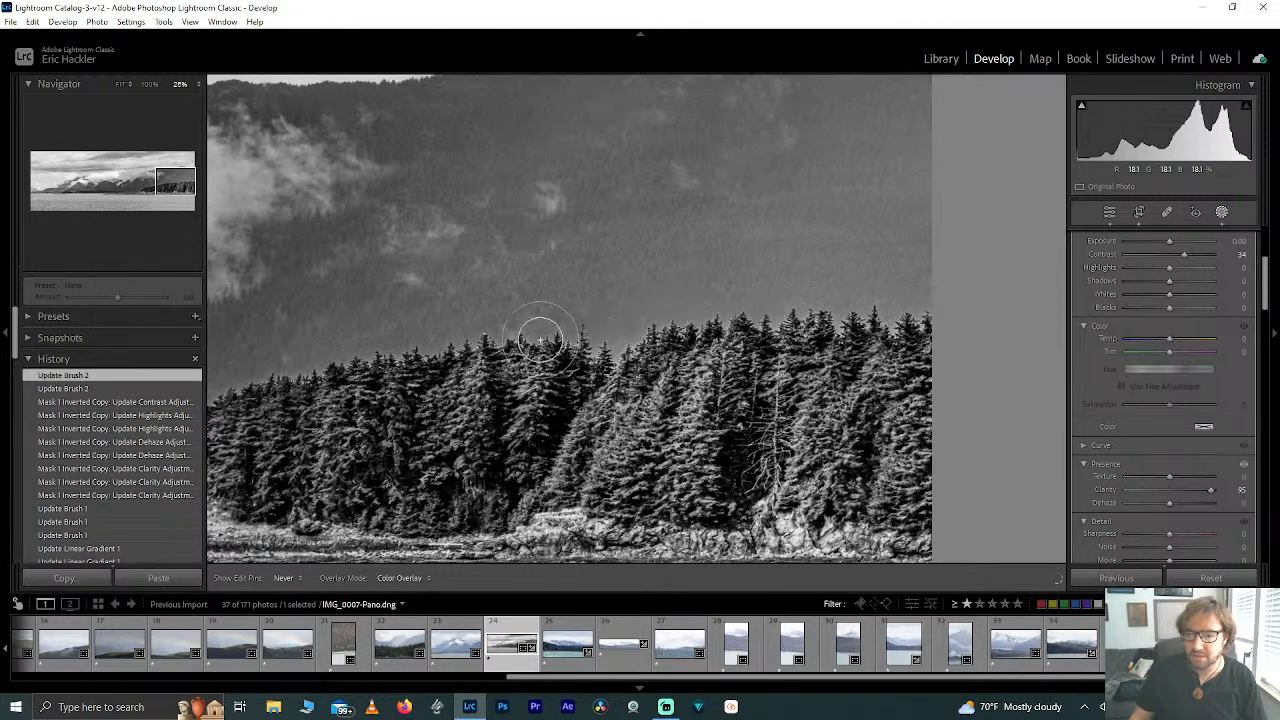
pyautogui.moveTo(427, 346); pyautogui.dragTo(220, 393)
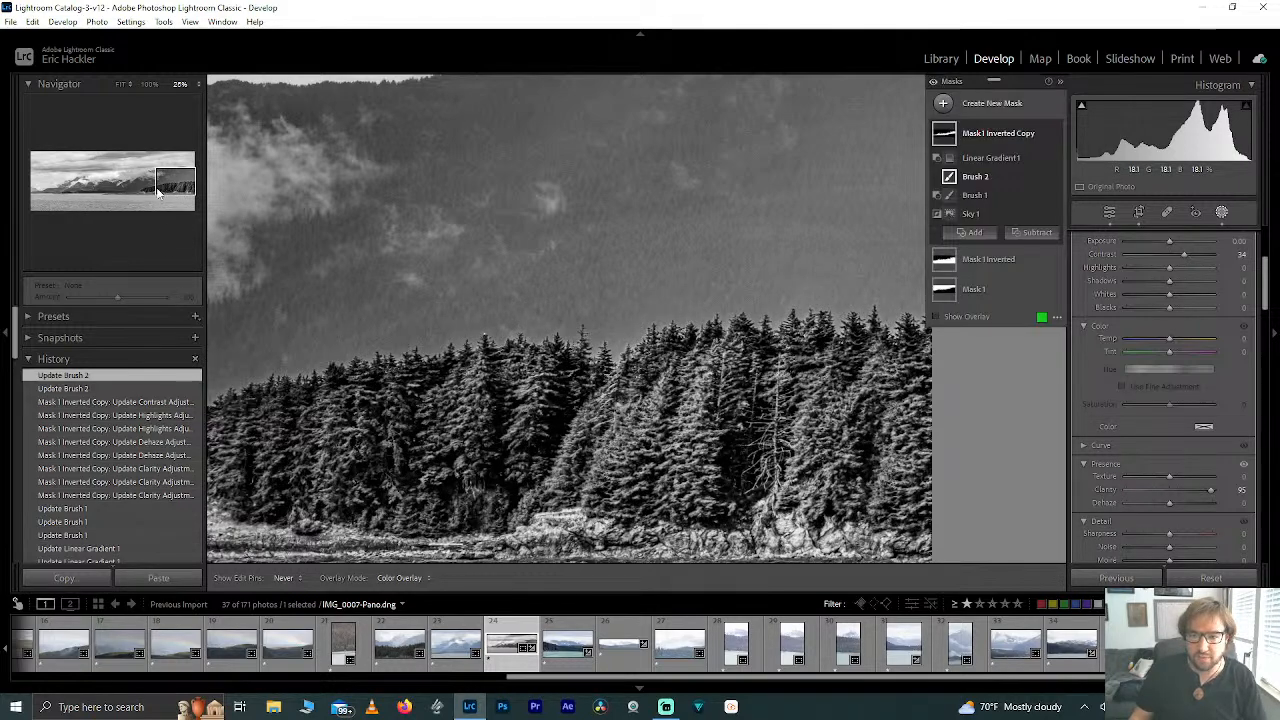
pyautogui.moveTo(148, 186); pyautogui.dragTo(145, 189)
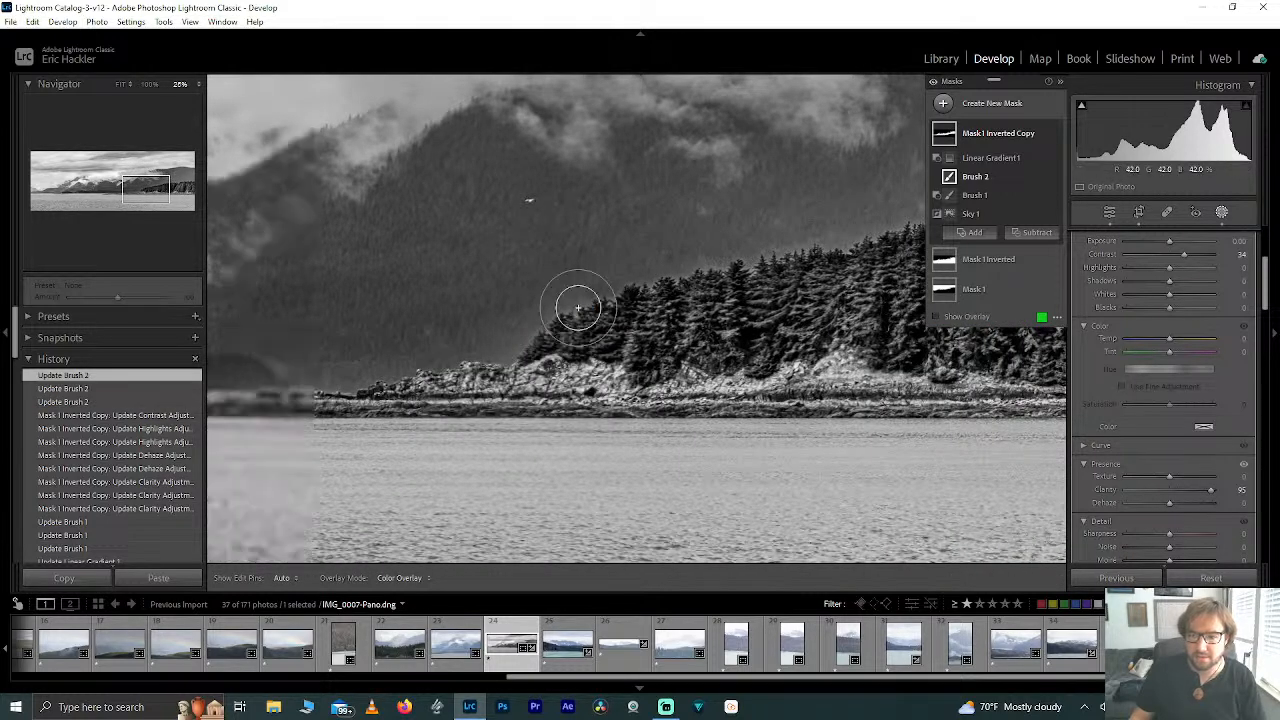
pyautogui.press('h')
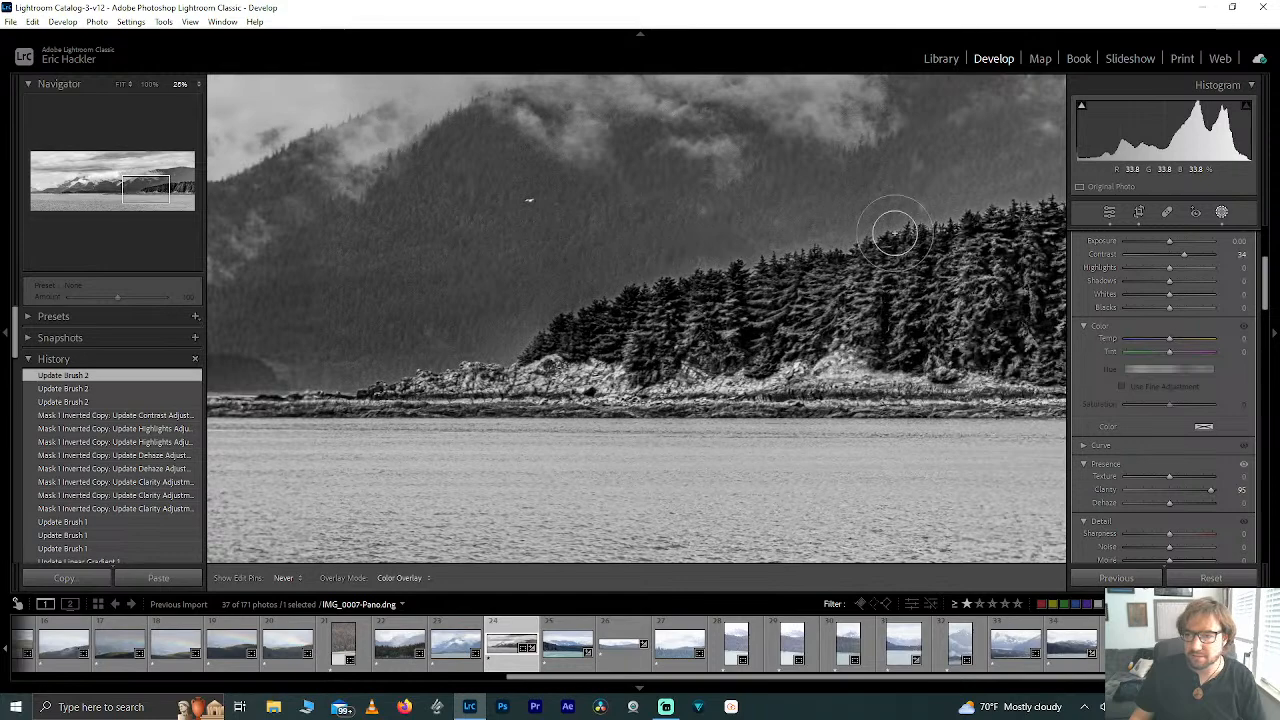
pyautogui.moveTo(1025, 200); pyautogui.dragTo(1024, 200)
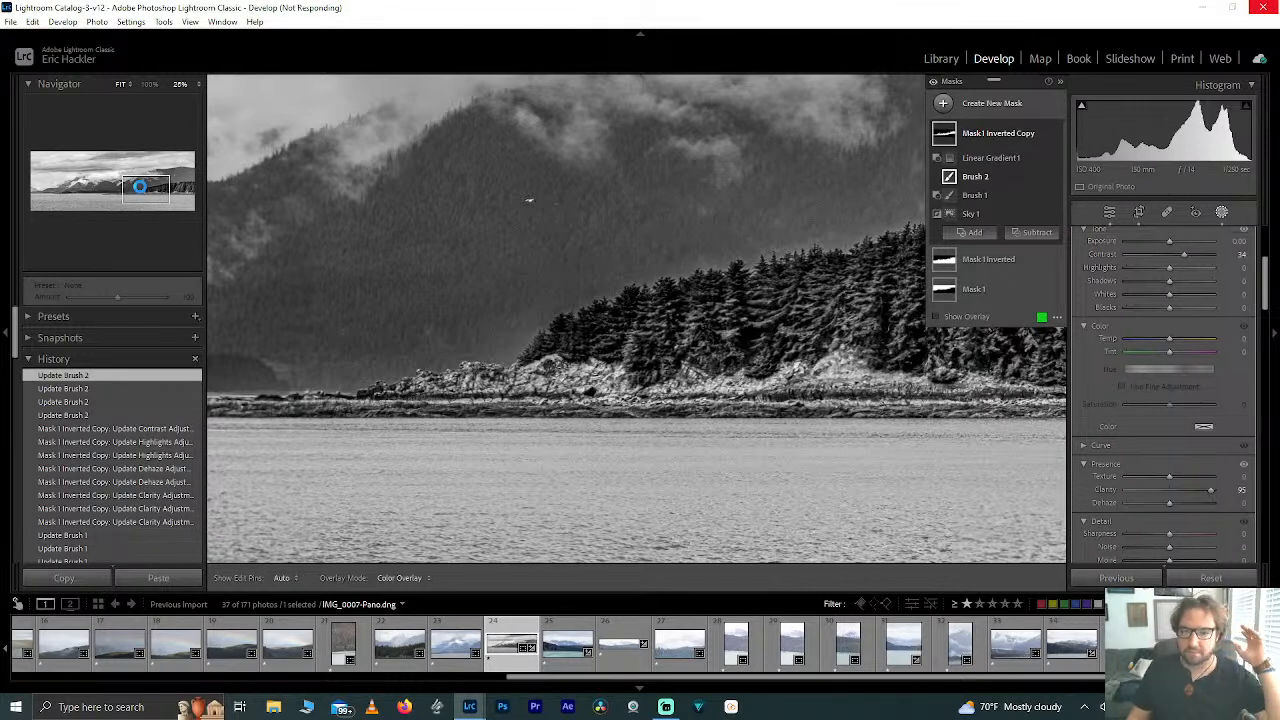
# Step: View the whole panorama, leave masking for the general edit settings, and rate the photo two stars
pyautogui.click(140, 188)
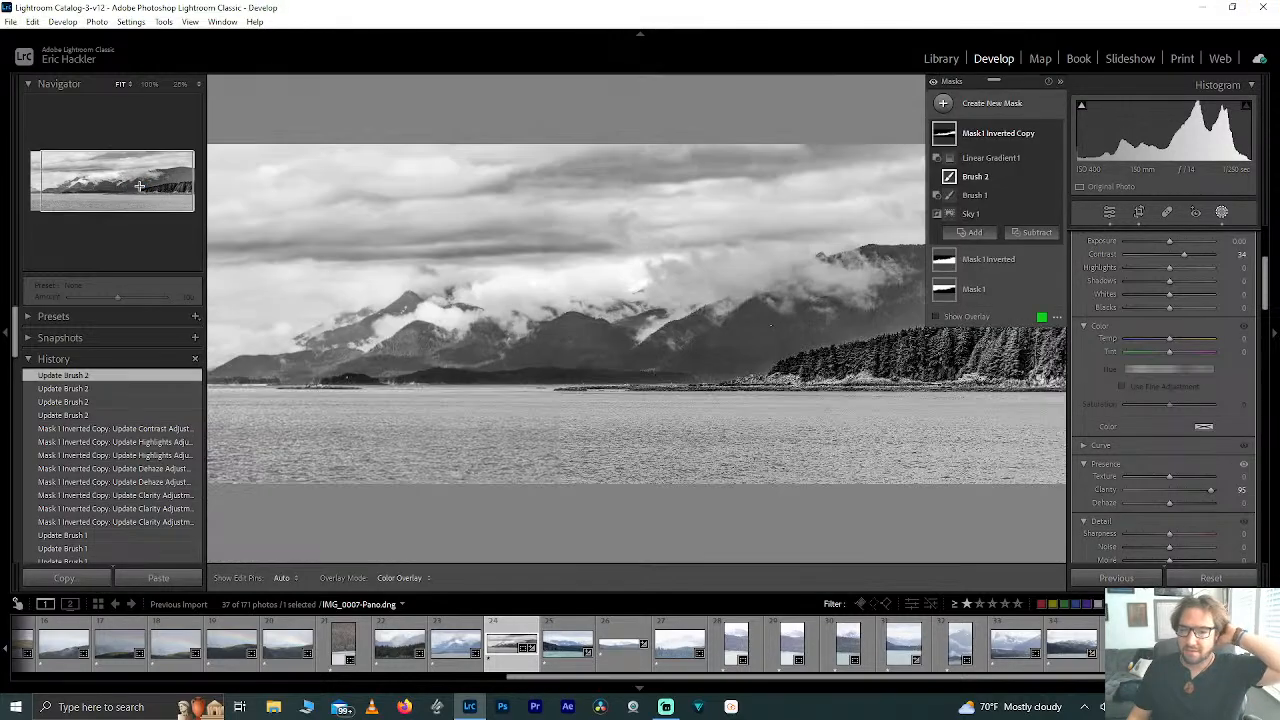
pyautogui.click(140, 188)
pyautogui.click(140, 188)
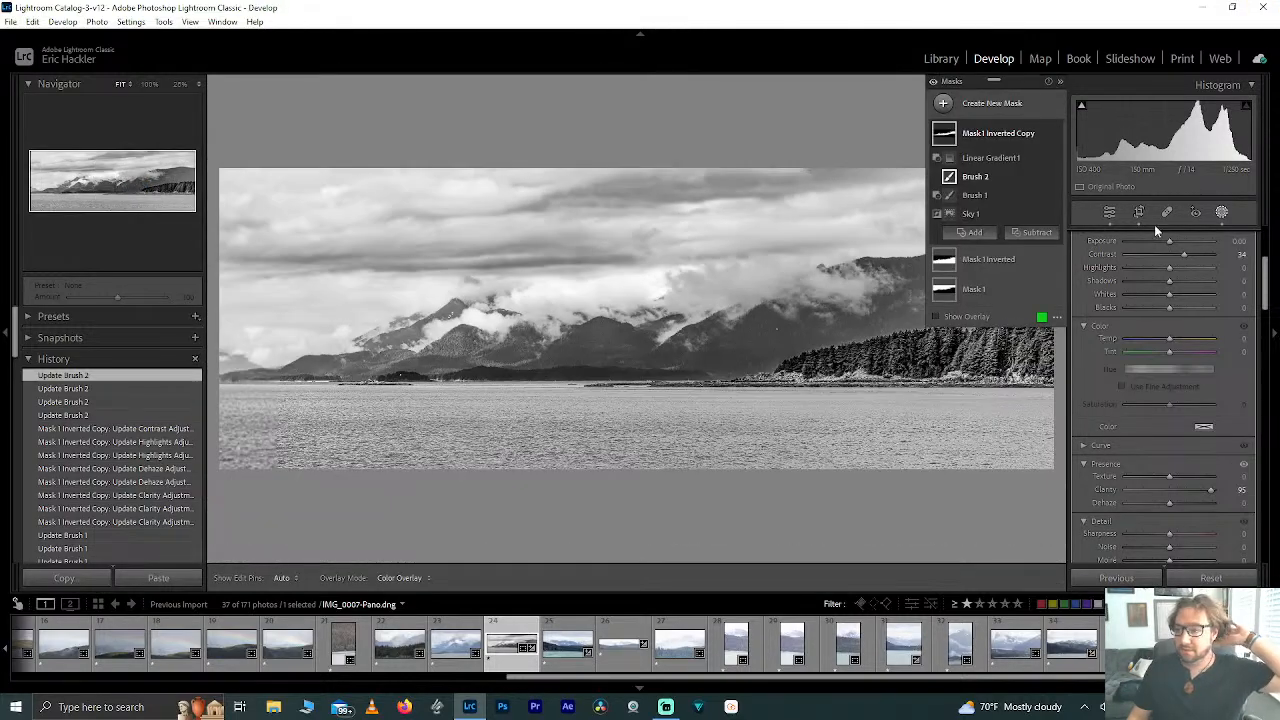
pyautogui.click(1109, 212)
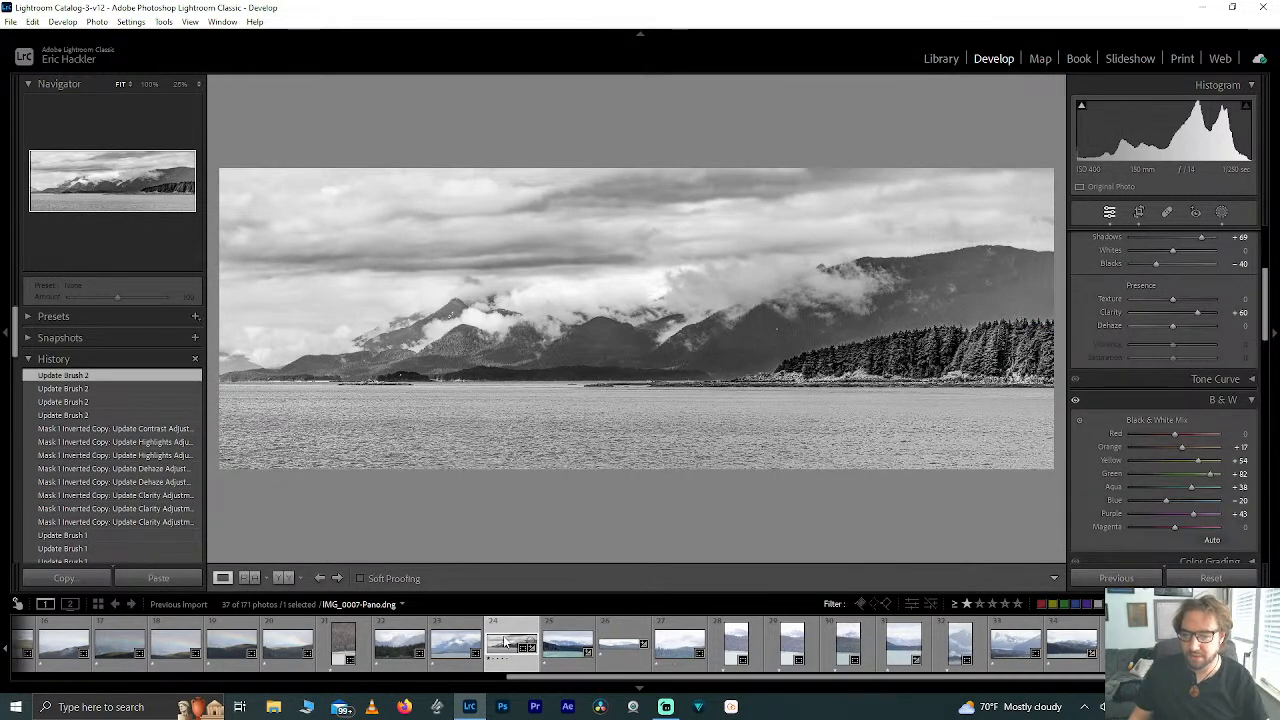
pyautogui.press('2')
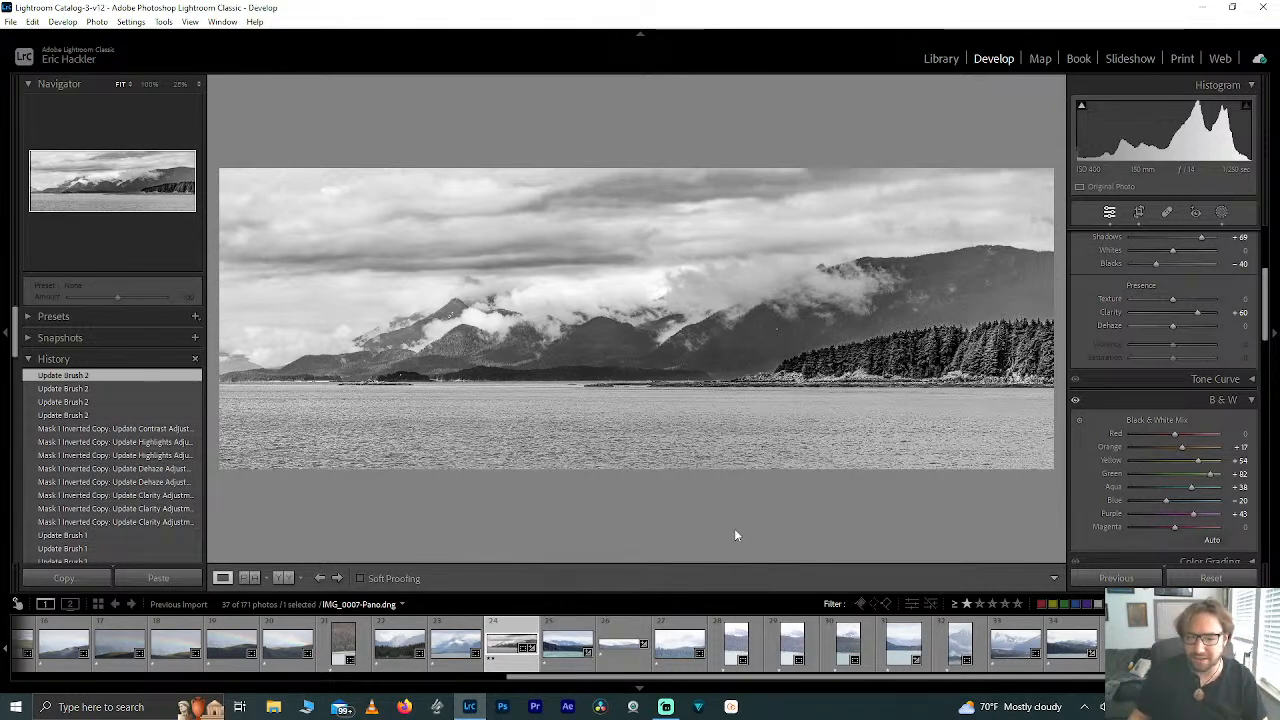
# Step: Open the portrait photo IMG_9966.CR2 of the forested shoreline for editing
pyautogui.moveTo(567, 681); pyautogui.dragTo(597, 677)
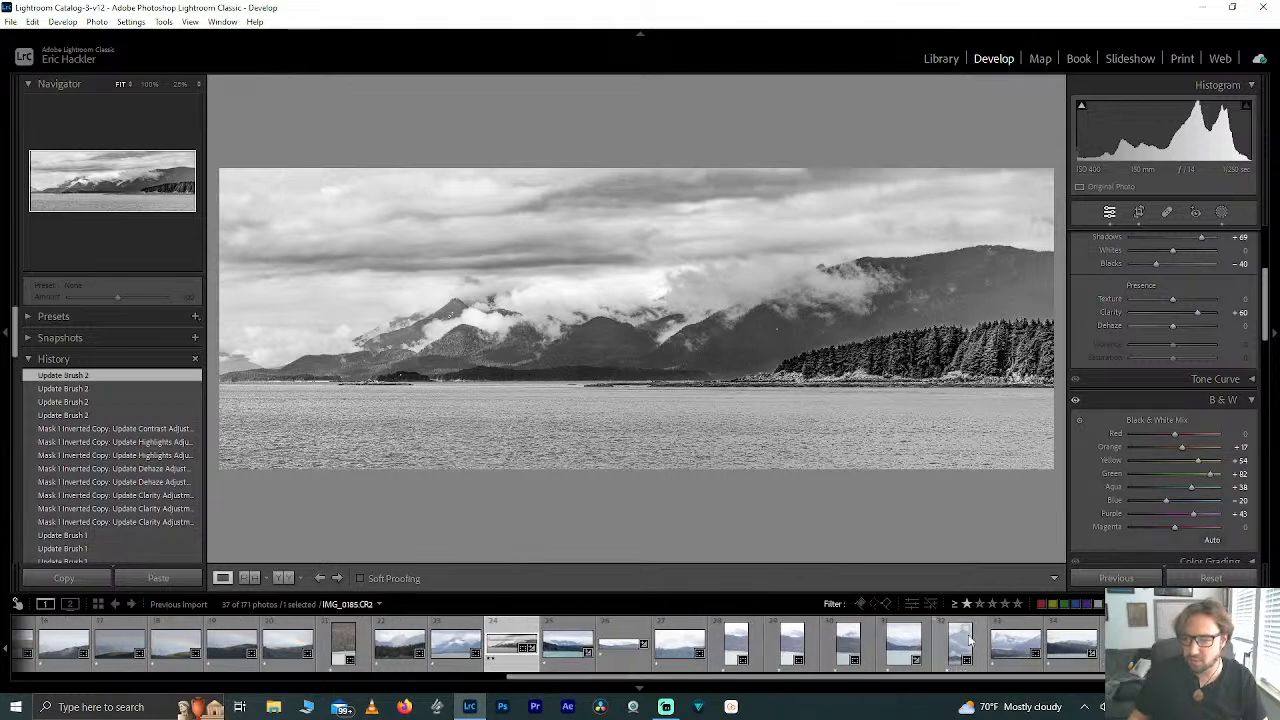
pyautogui.click(341, 645)
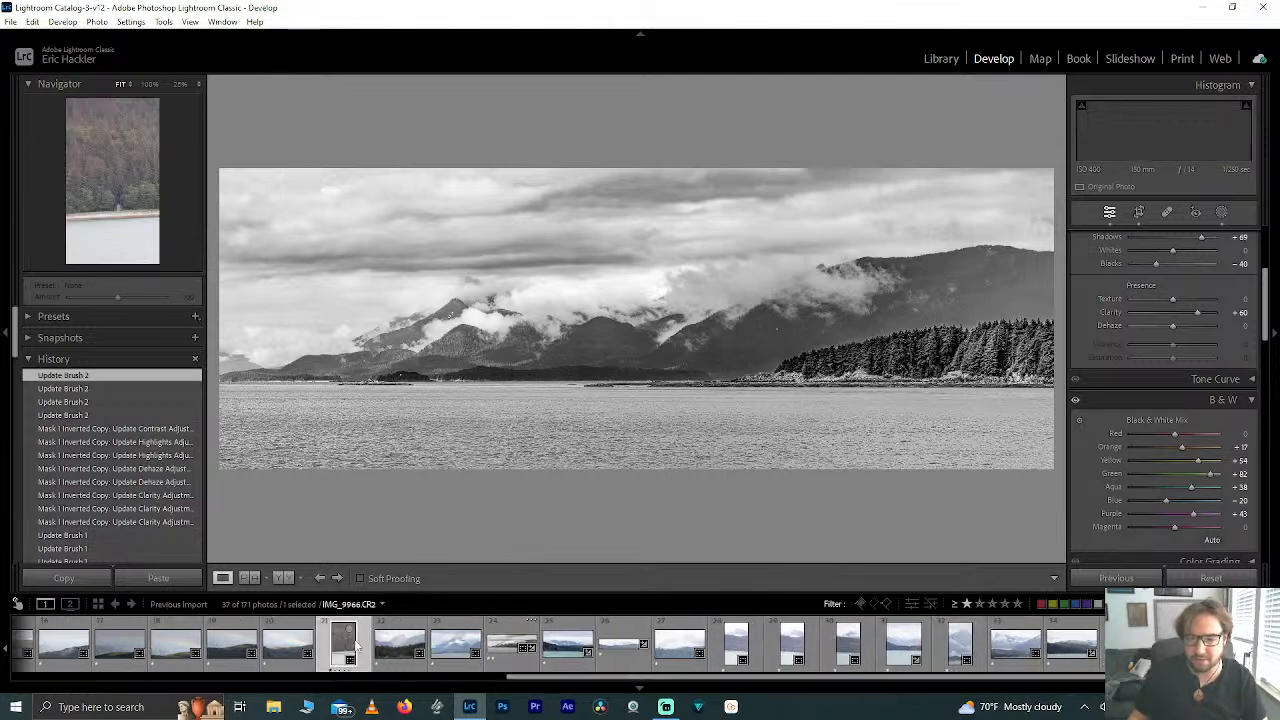
# Step: Open the portrait mountain photo IMG_0180.CR2 and inspect the harbor, boats and shoreline town at 25% zoom
pyautogui.click(958, 645)
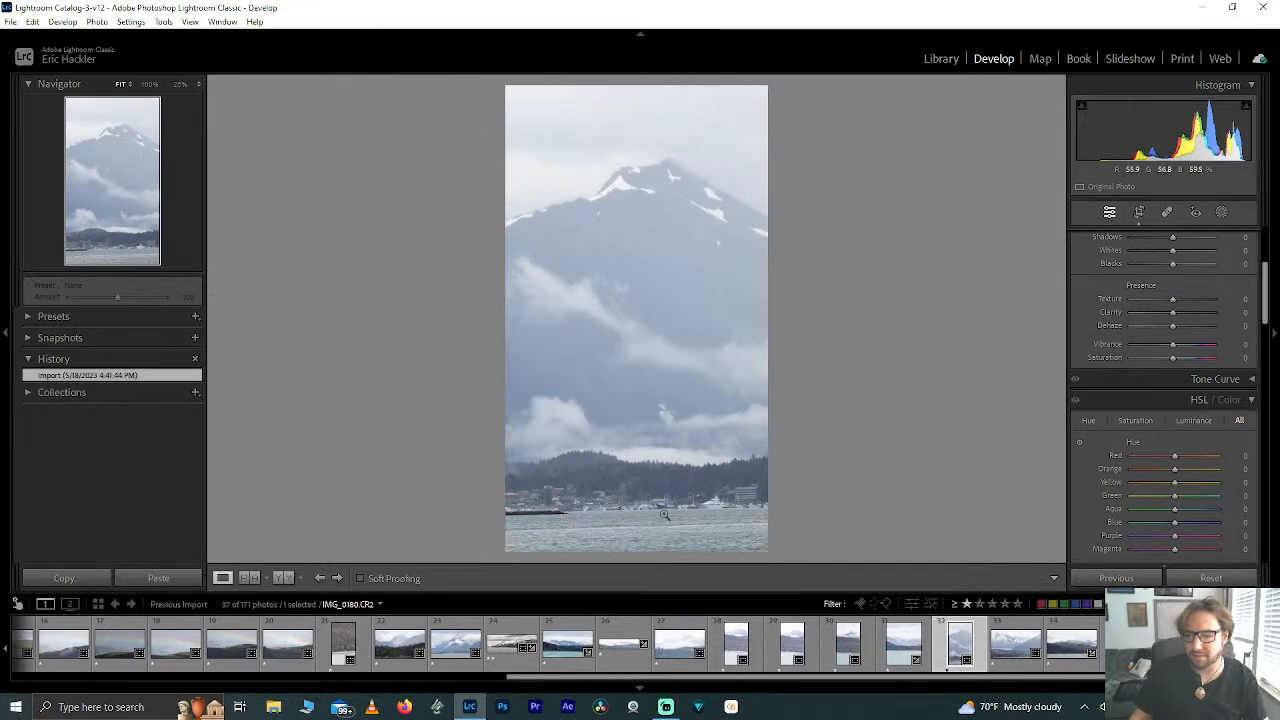
pyautogui.click(566, 493)
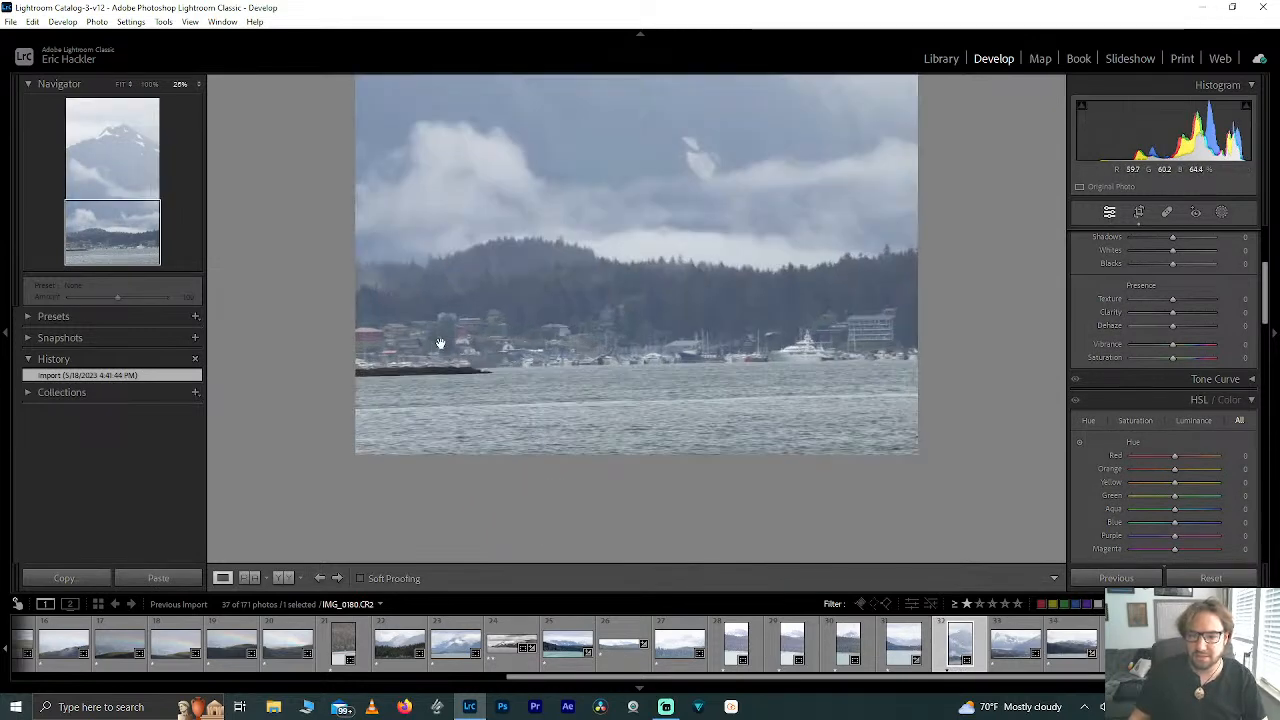
pyautogui.scroll(5, 479, 353)
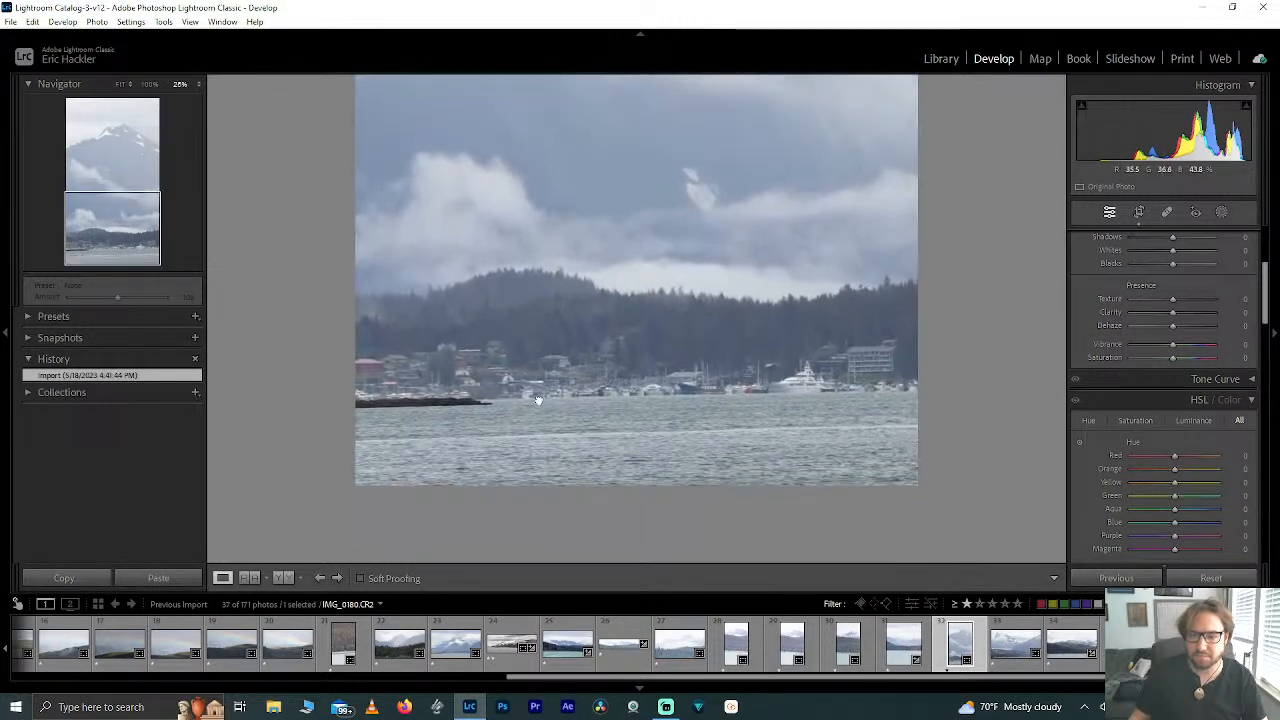
pyautogui.scroll(3, 577, 294)
pyautogui.click(540, 429)
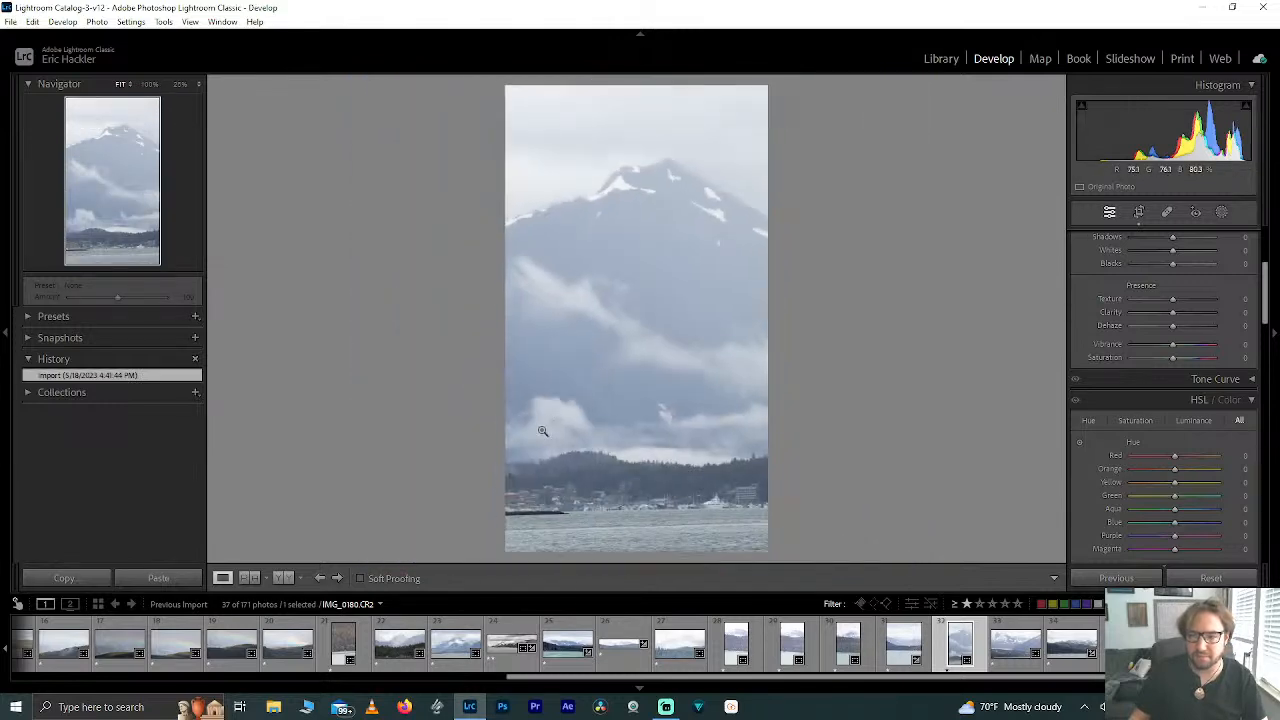
pyautogui.click(730, 498)
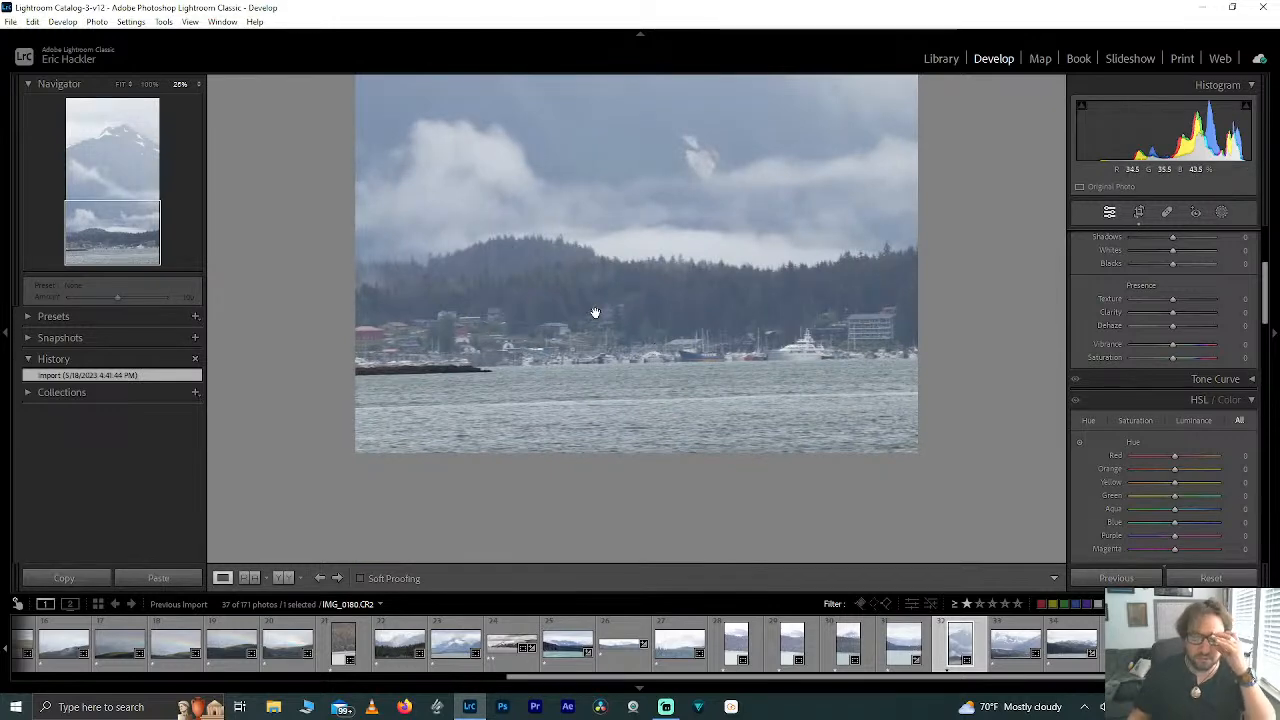
pyautogui.click(644, 365)
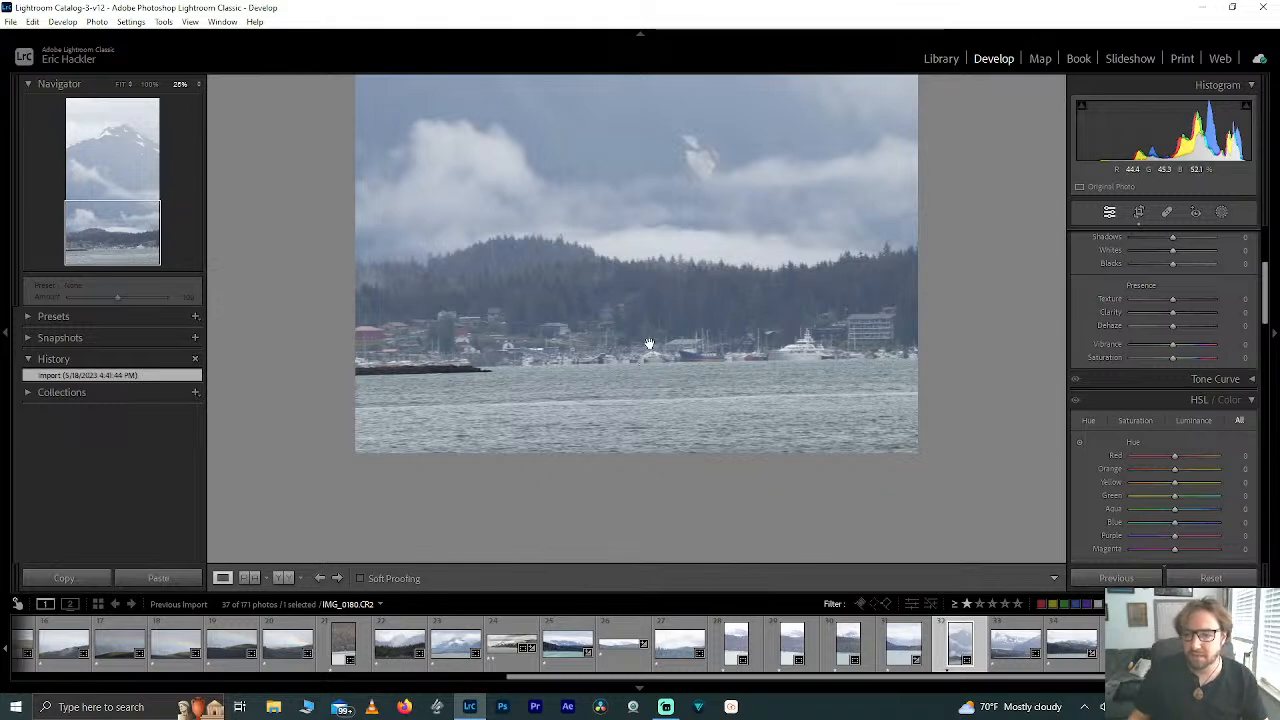
# Step: Open IMG_0200.CR2 and examine the shoreline buildings and misty forested slopes at 25% zoom before viewing the whole photo
pyautogui.press('Right')
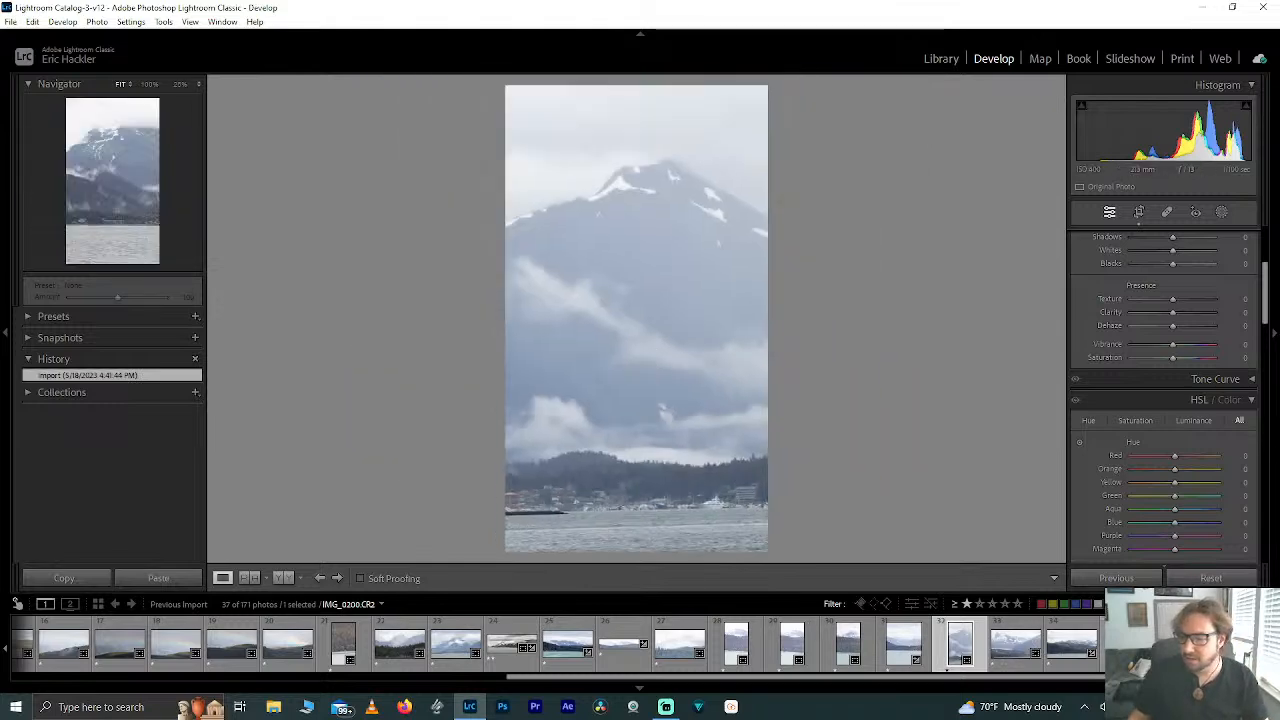
pyautogui.press('Right')
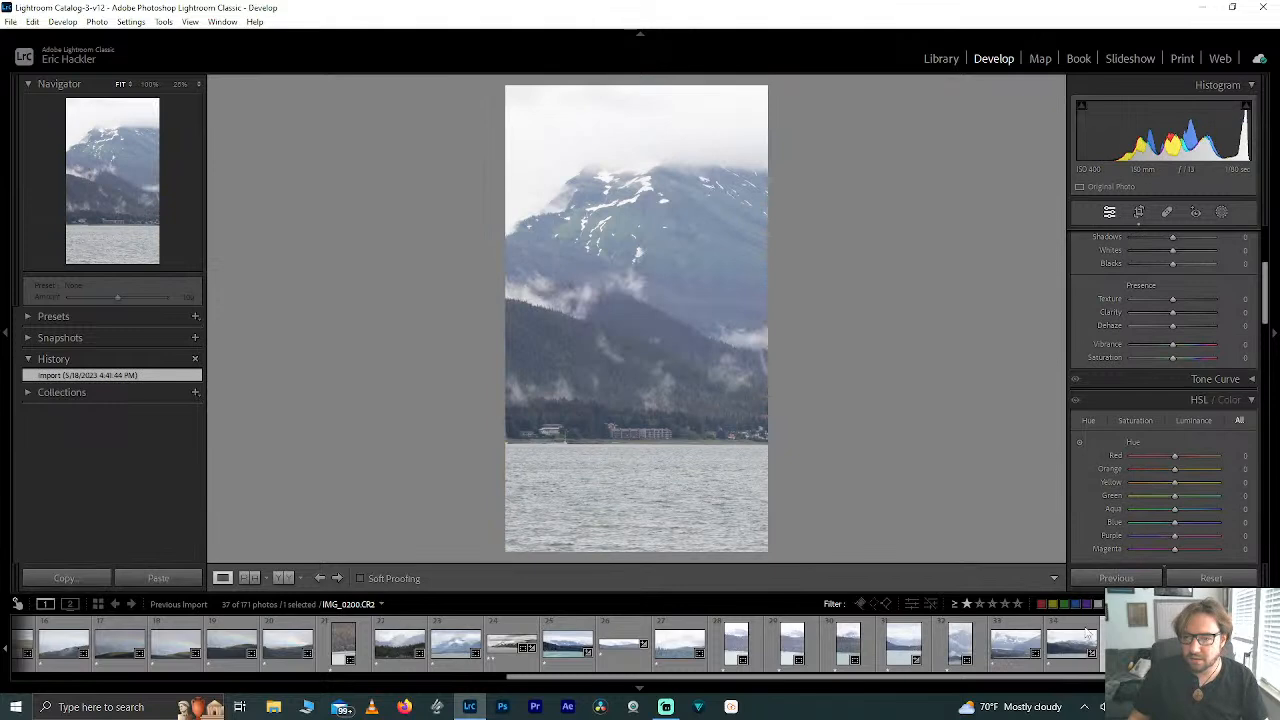
pyautogui.click(618, 441)
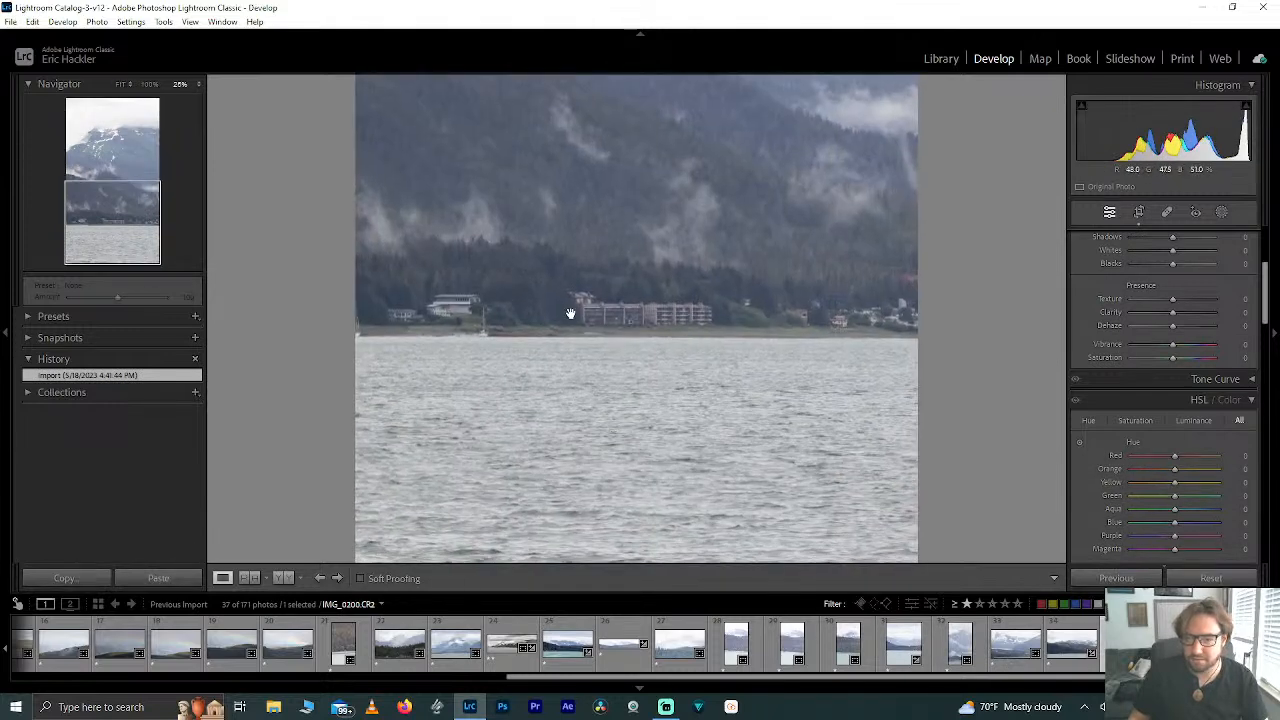
pyautogui.moveTo(433, 313); pyautogui.dragTo(910, 450)
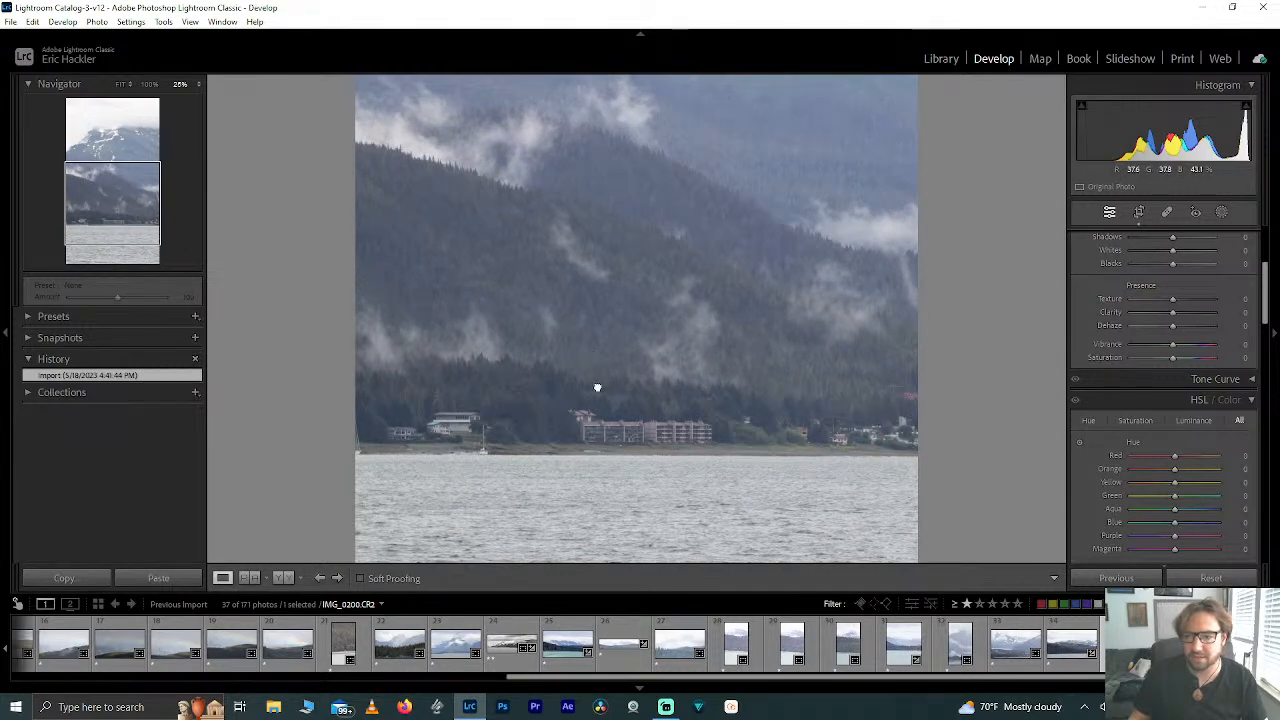
pyautogui.moveTo(597, 387); pyautogui.dragTo(571, 186)
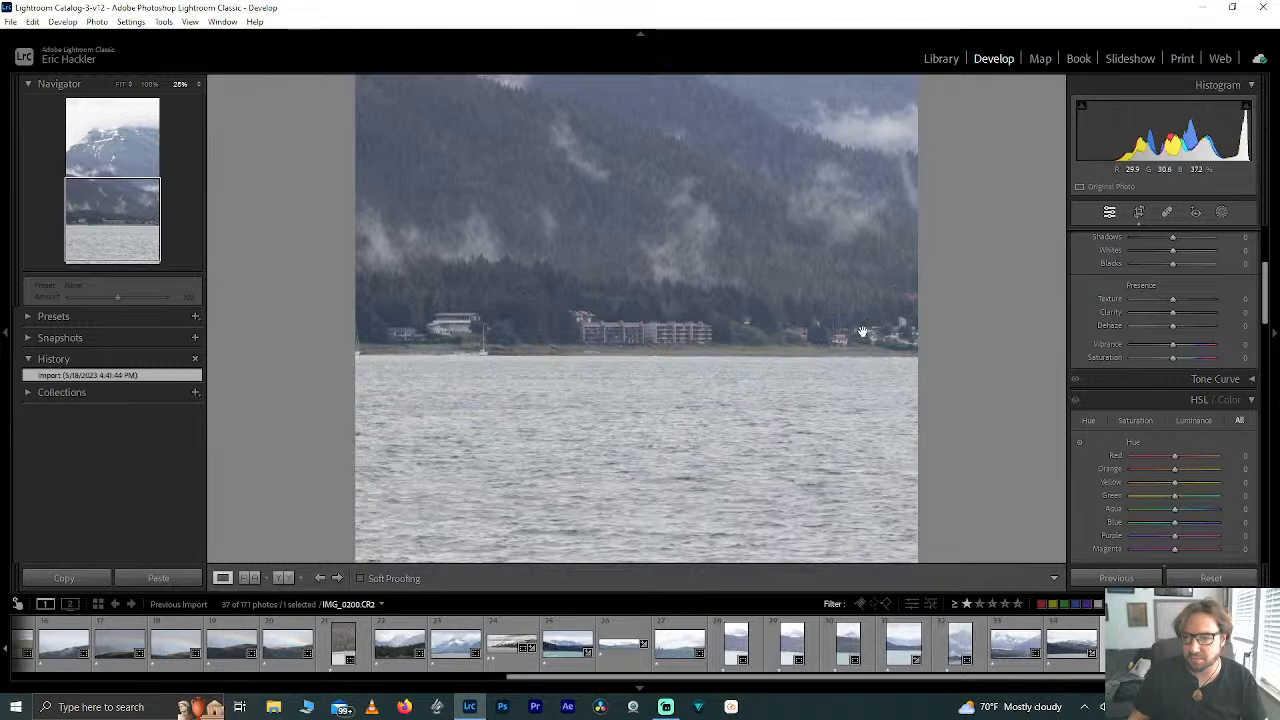
pyautogui.moveTo(455, 327); pyautogui.dragTo(611, 452)
pyautogui.click(613, 216)
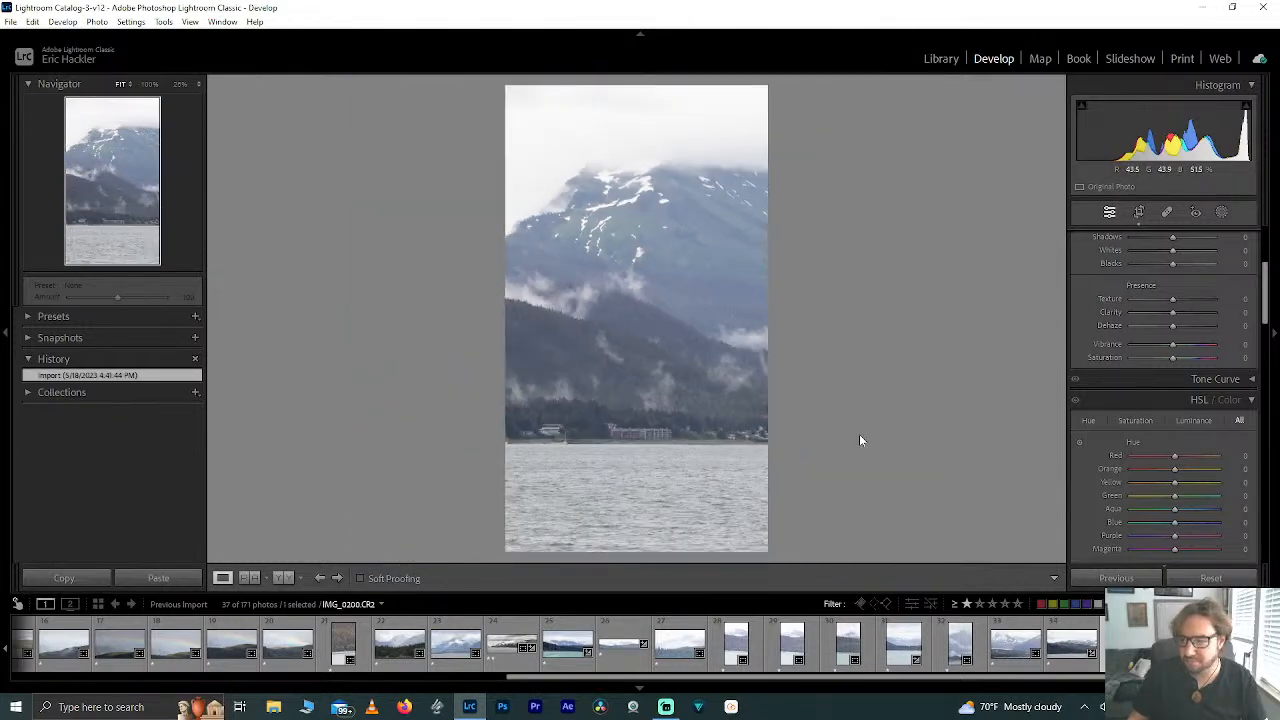
# Step: Open the glacier landscape IMG_0185.CR2 and expand its crop vertically to the full original frame
pyautogui.click(1008, 645)
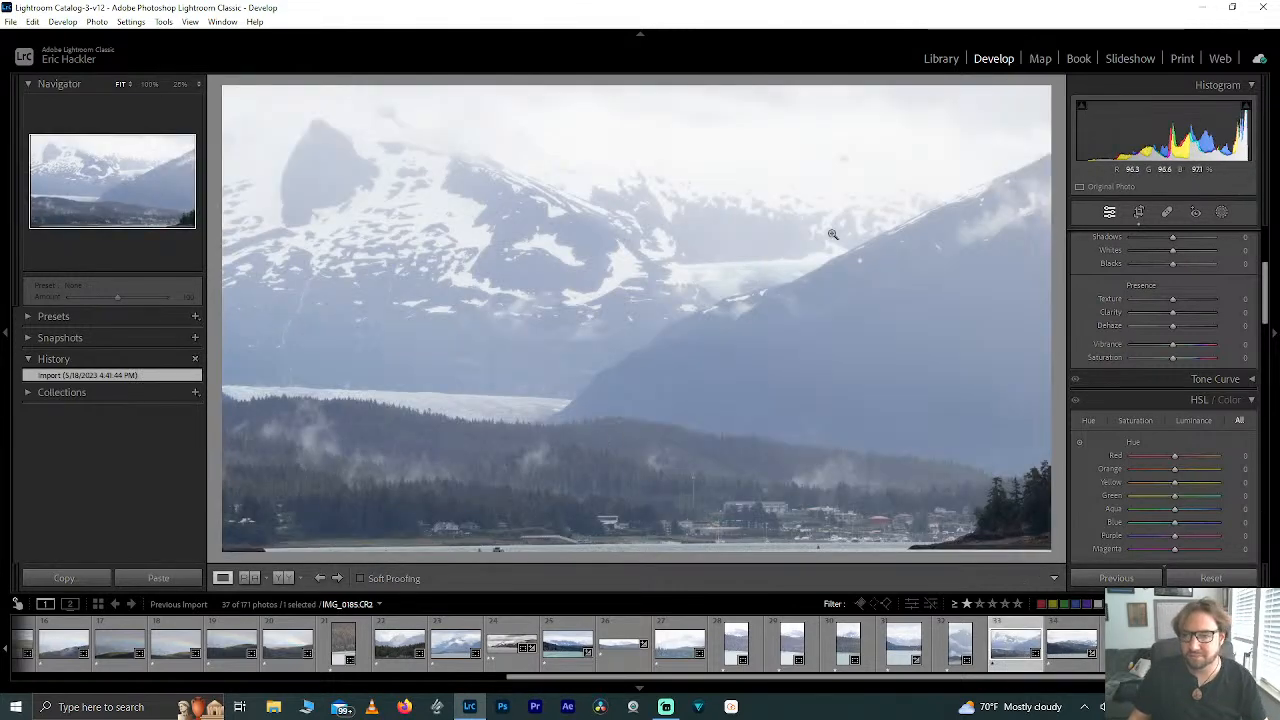
pyautogui.click(1138, 212)
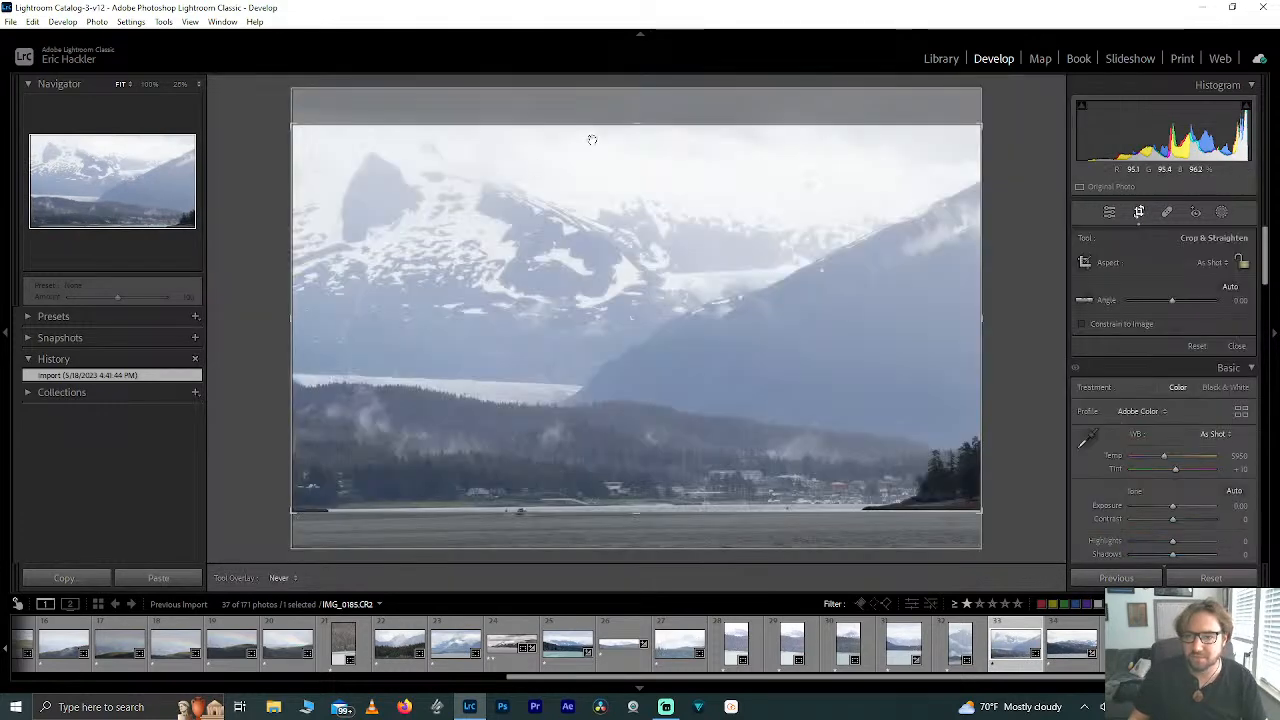
pyautogui.moveTo(591, 117); pyautogui.dragTo(592, 102)
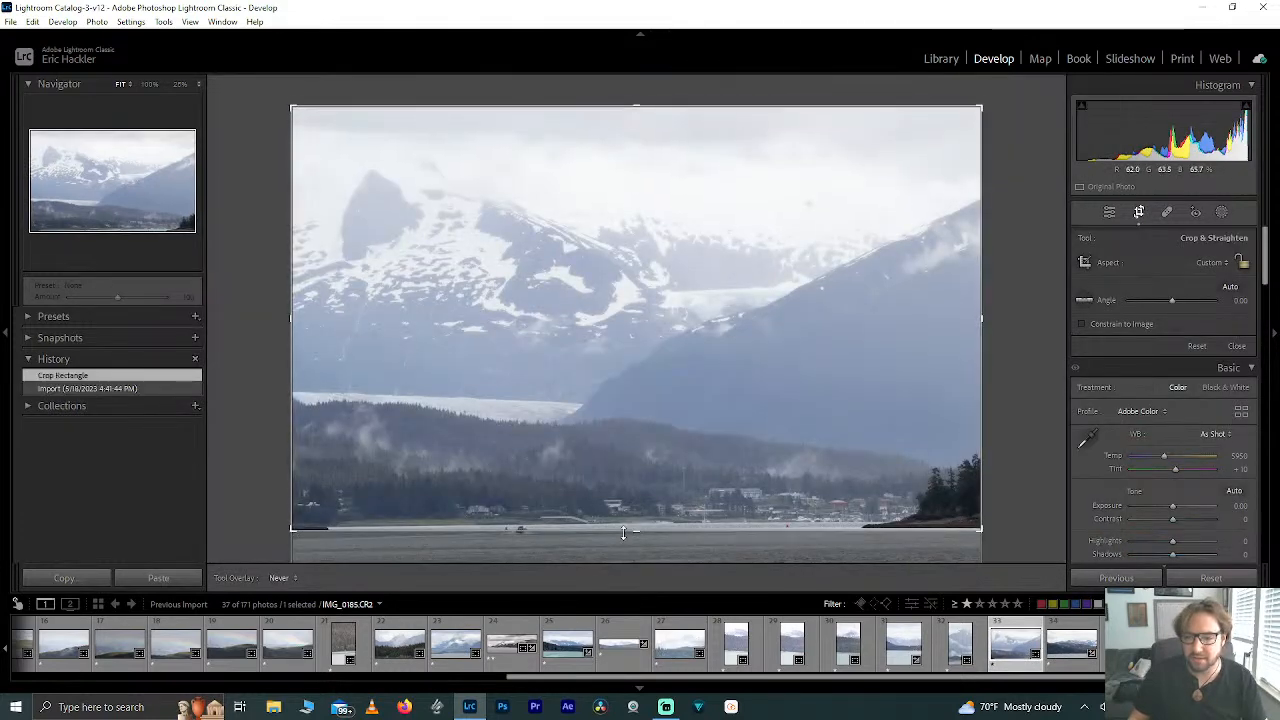
pyautogui.moveTo(627, 532); pyautogui.dragTo(615, 584)
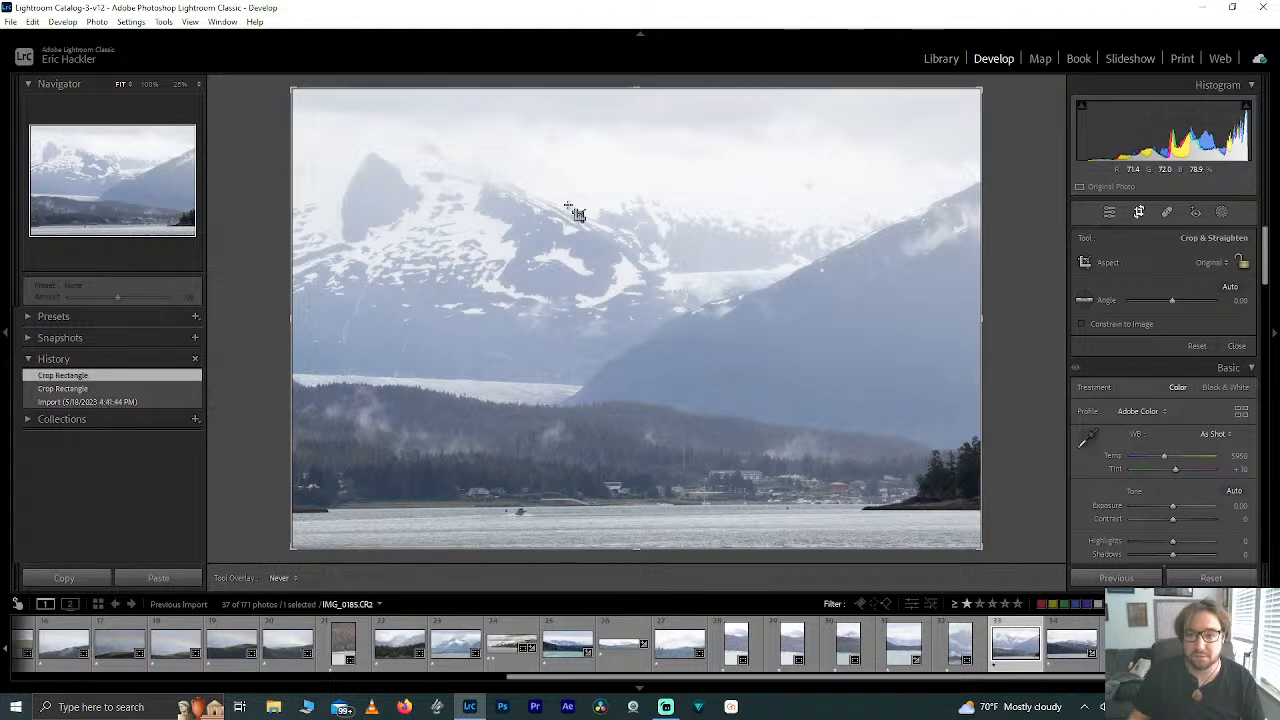
pyautogui.moveTo(645, 90)
pyautogui.mouseDown()
pyautogui.moveTo(629, 108)
pyautogui.moveTo(631, 78)
pyautogui.mouseUp()
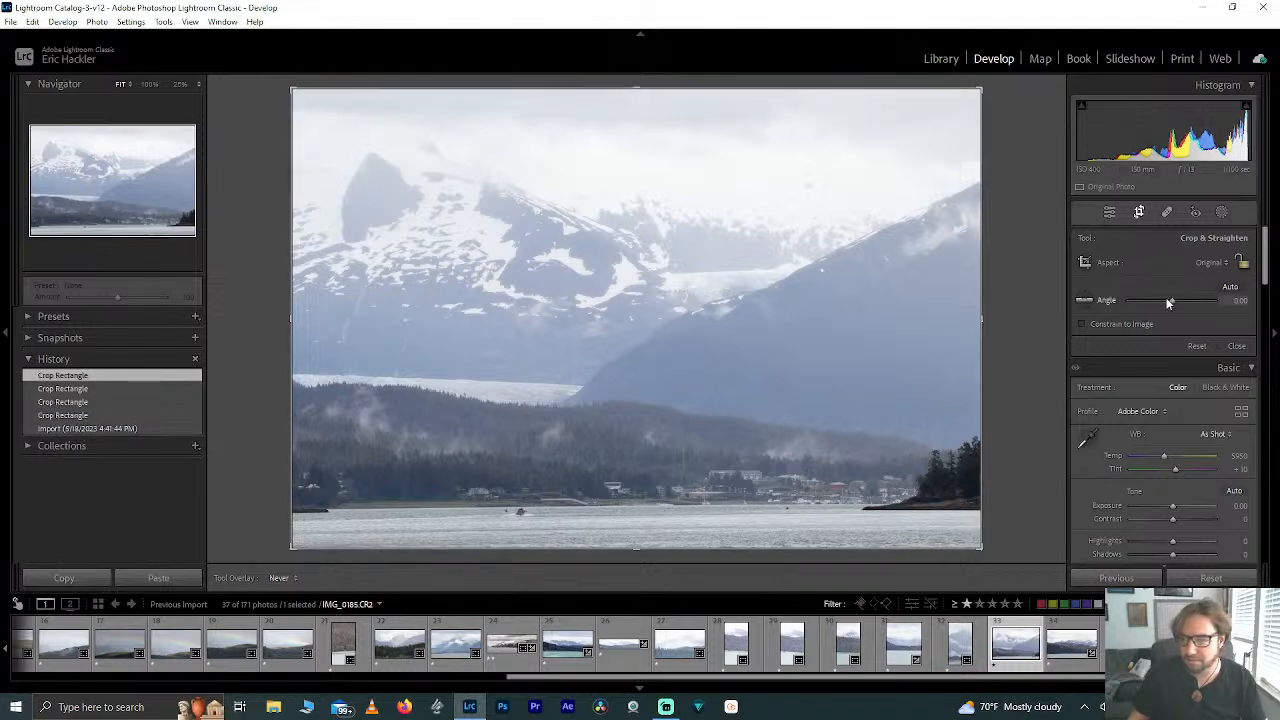
# Step: Straighten the glacier photo by 0.35, reposition it within the crop, and return to the general edit settings
pyautogui.moveTo(1172, 302); pyautogui.dragTo(1172, 303)
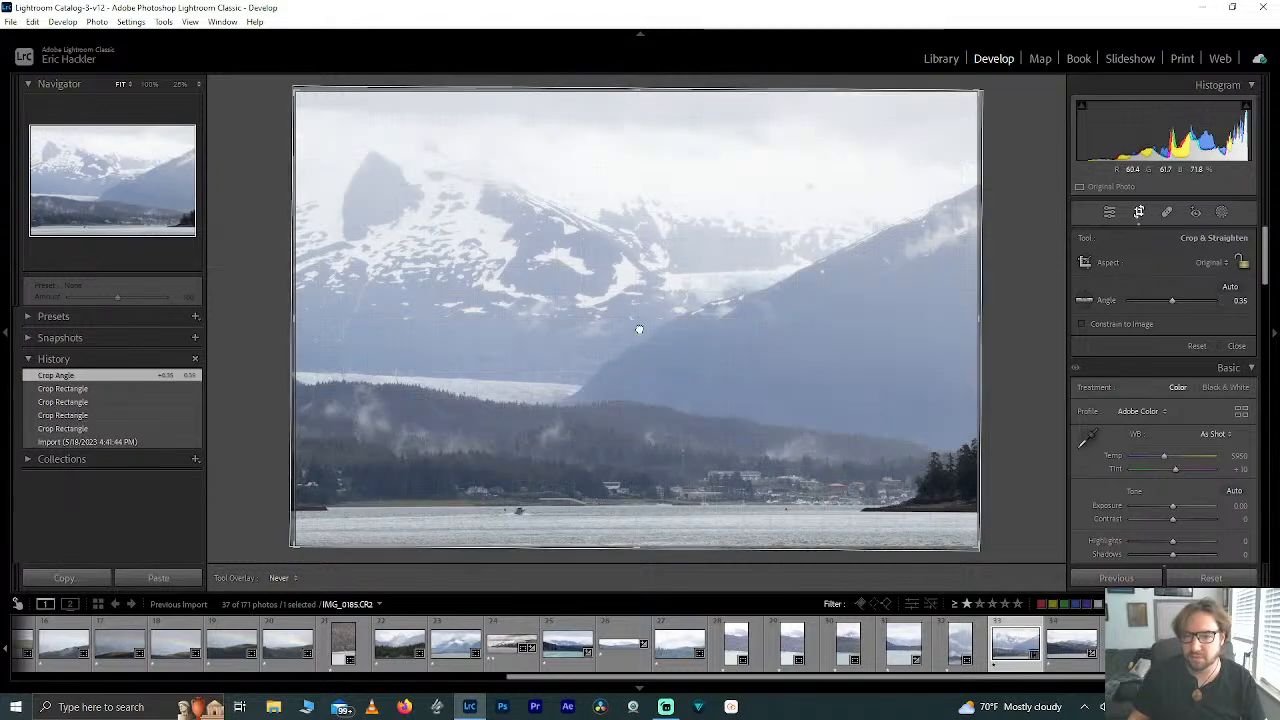
pyautogui.moveTo(639, 329); pyautogui.dragTo(565, 328)
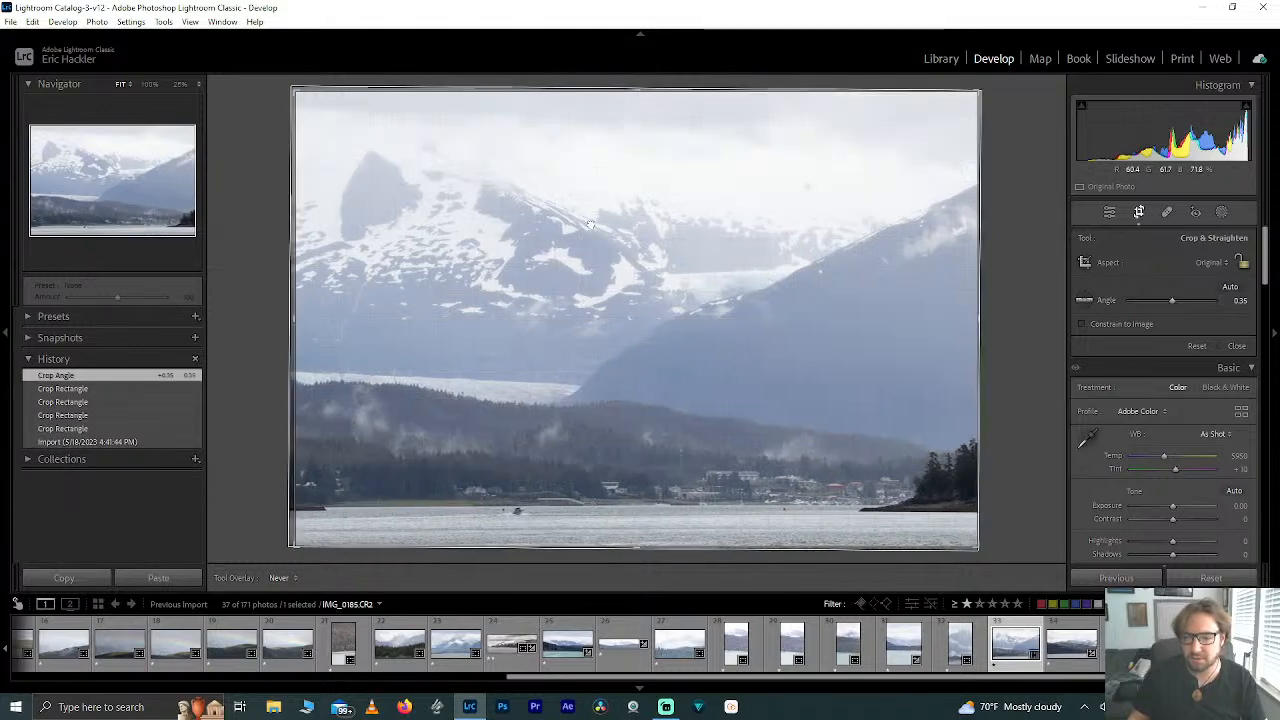
pyautogui.moveTo(590, 225); pyautogui.dragTo(660, 278)
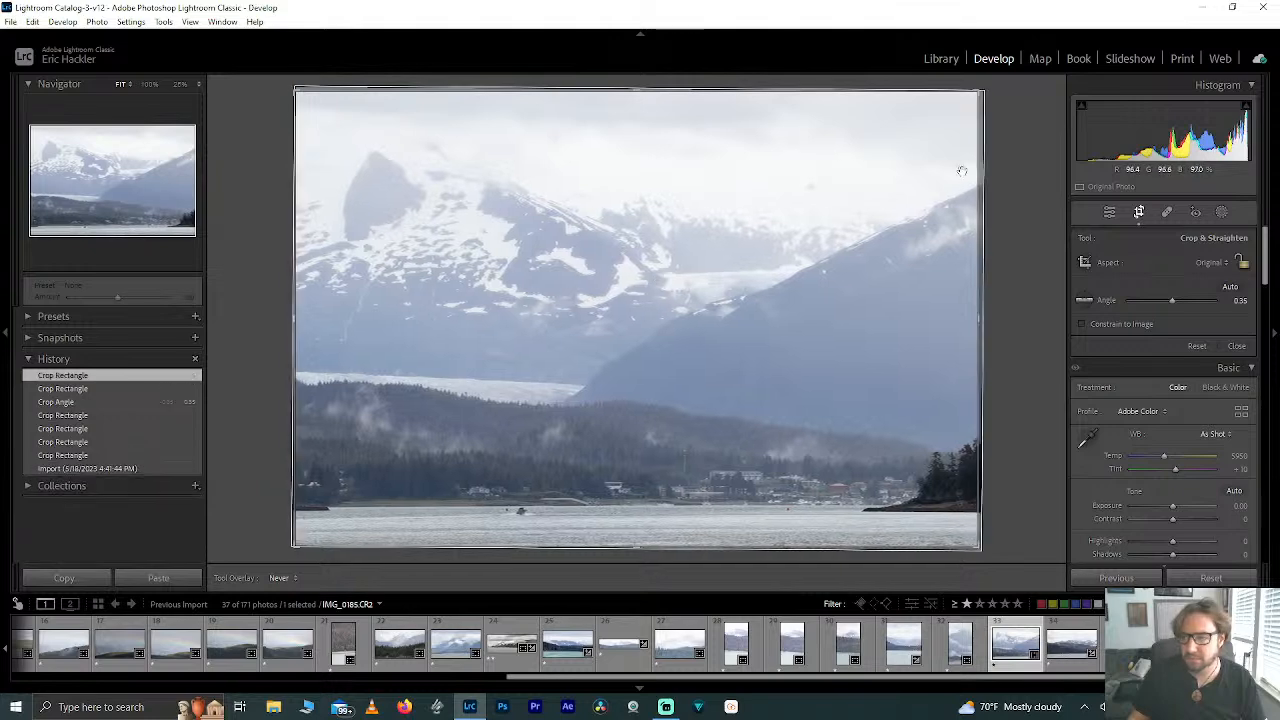
pyautogui.click(1109, 212)
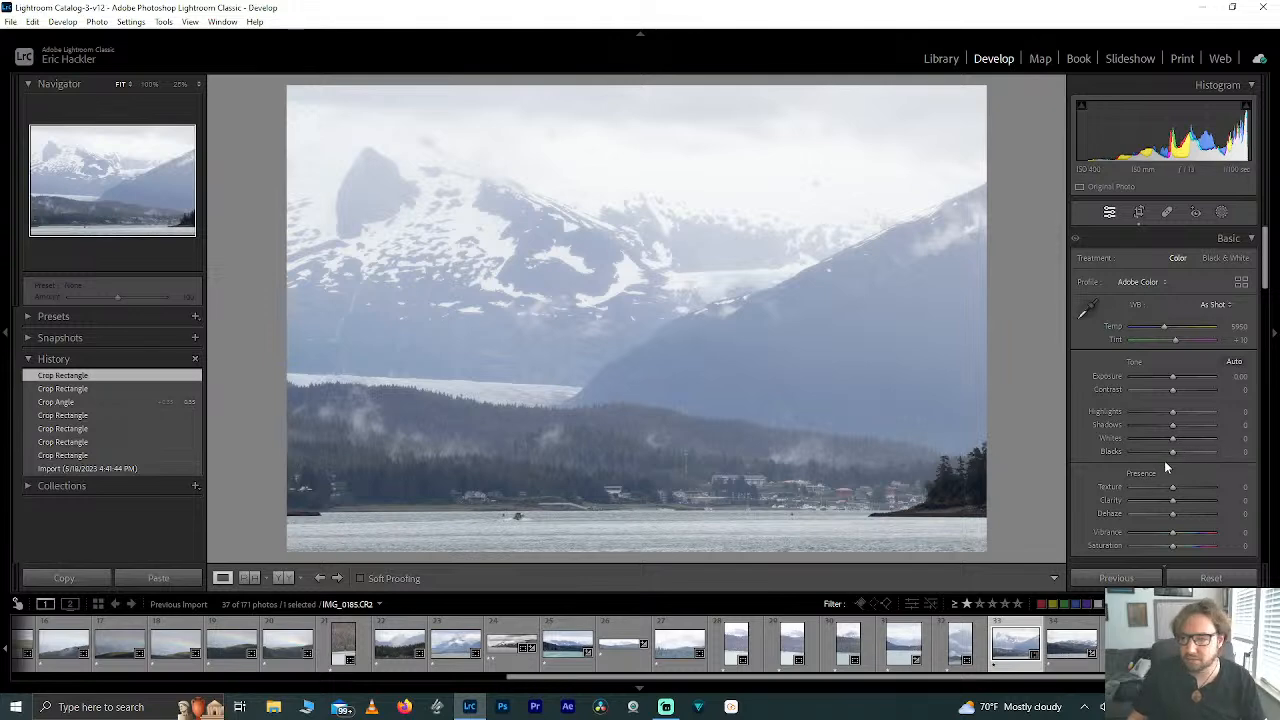
# Step: Try Clarity at +100 and a strong Dehaze on the glacier photo, resetting each to 0
pyautogui.moveTo(1179, 505); pyautogui.dragTo(1260, 510)
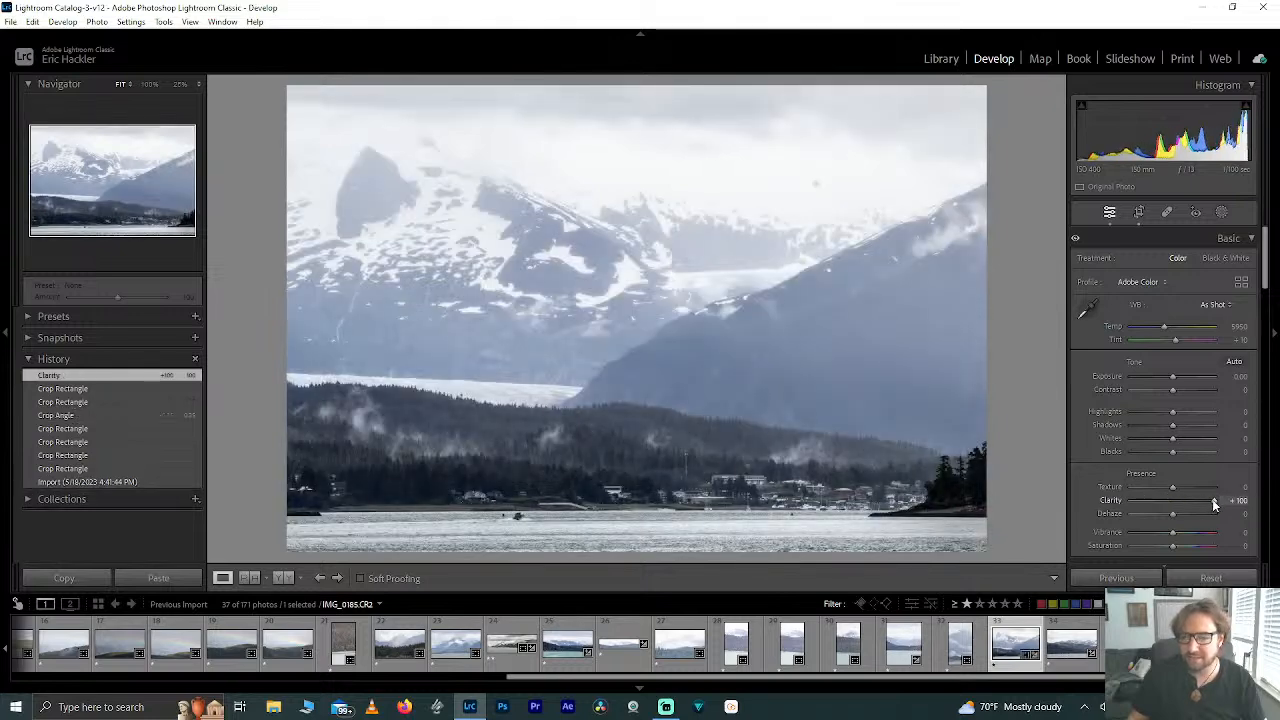
pyautogui.doubleClick(1212, 499)
pyautogui.moveTo(1182, 513); pyautogui.dragTo(1253, 493)
pyautogui.doubleClick(1211, 513)
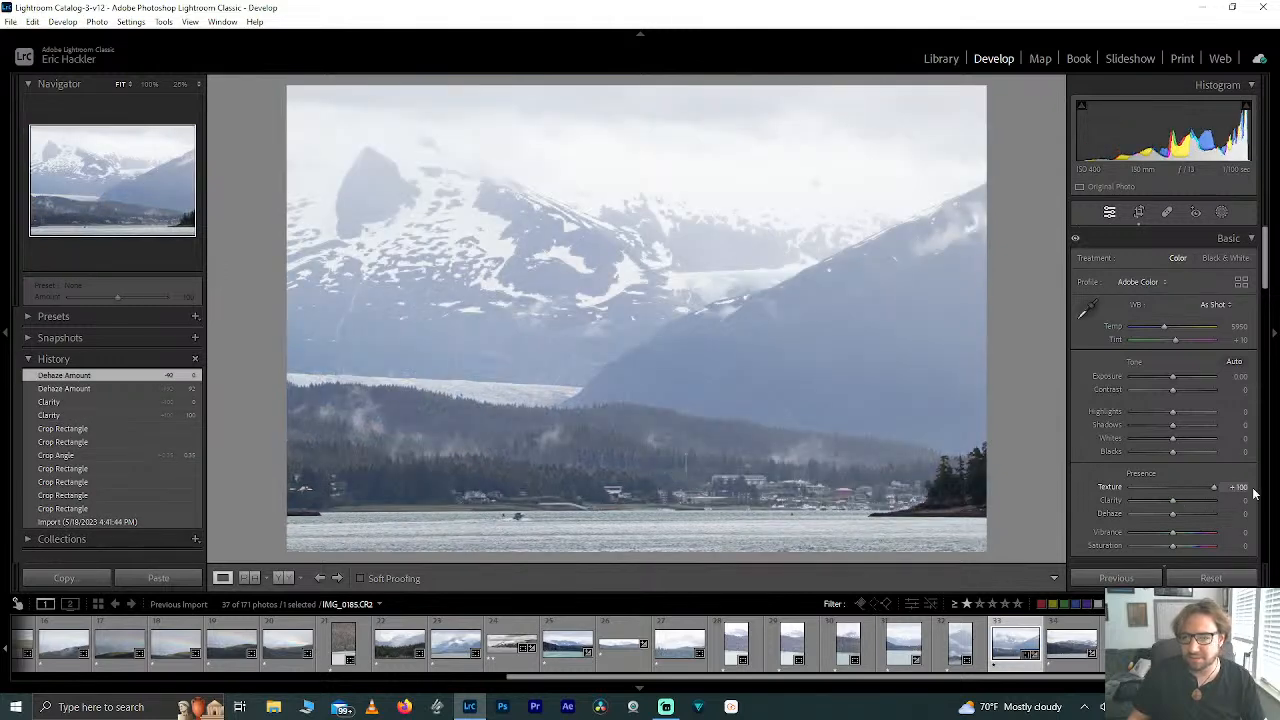
# Step: Set Texture to +48 and Clarity to +89, and preview the black-and-white treatment before returning to color
pyautogui.moveTo(1196, 497); pyautogui.dragTo(1191, 490)
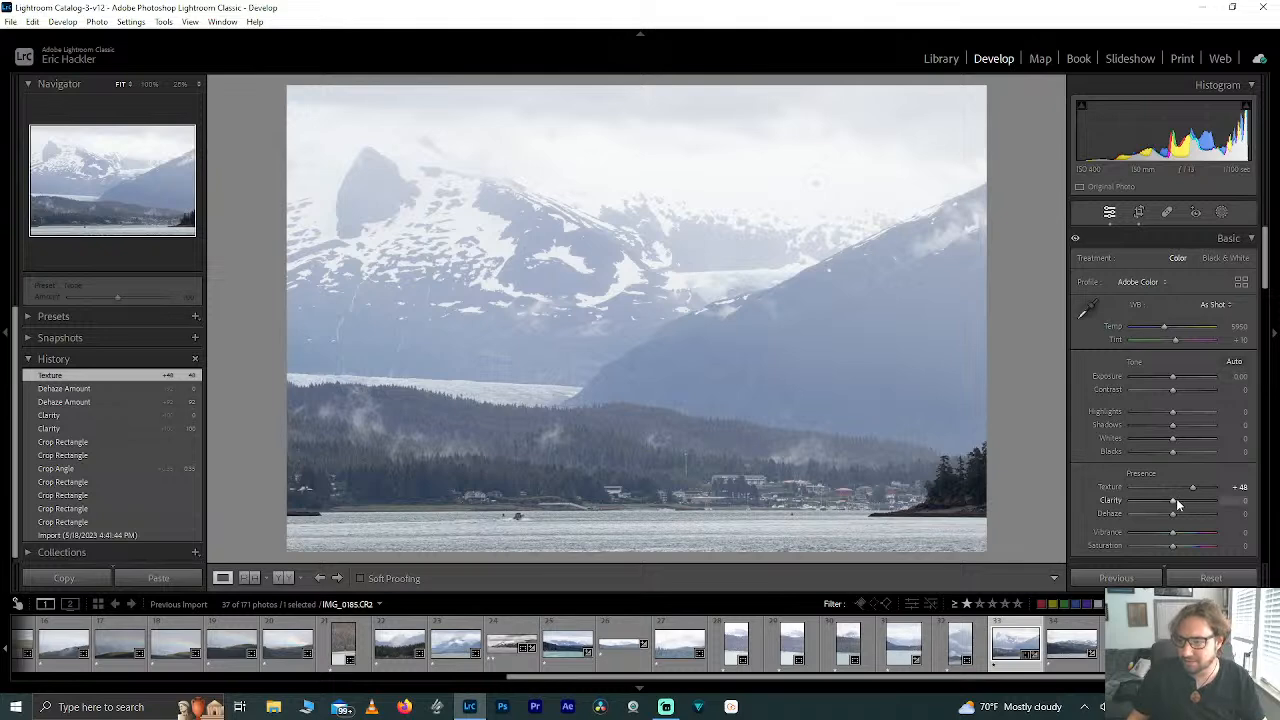
pyautogui.moveTo(1173, 505); pyautogui.dragTo(1209, 504)
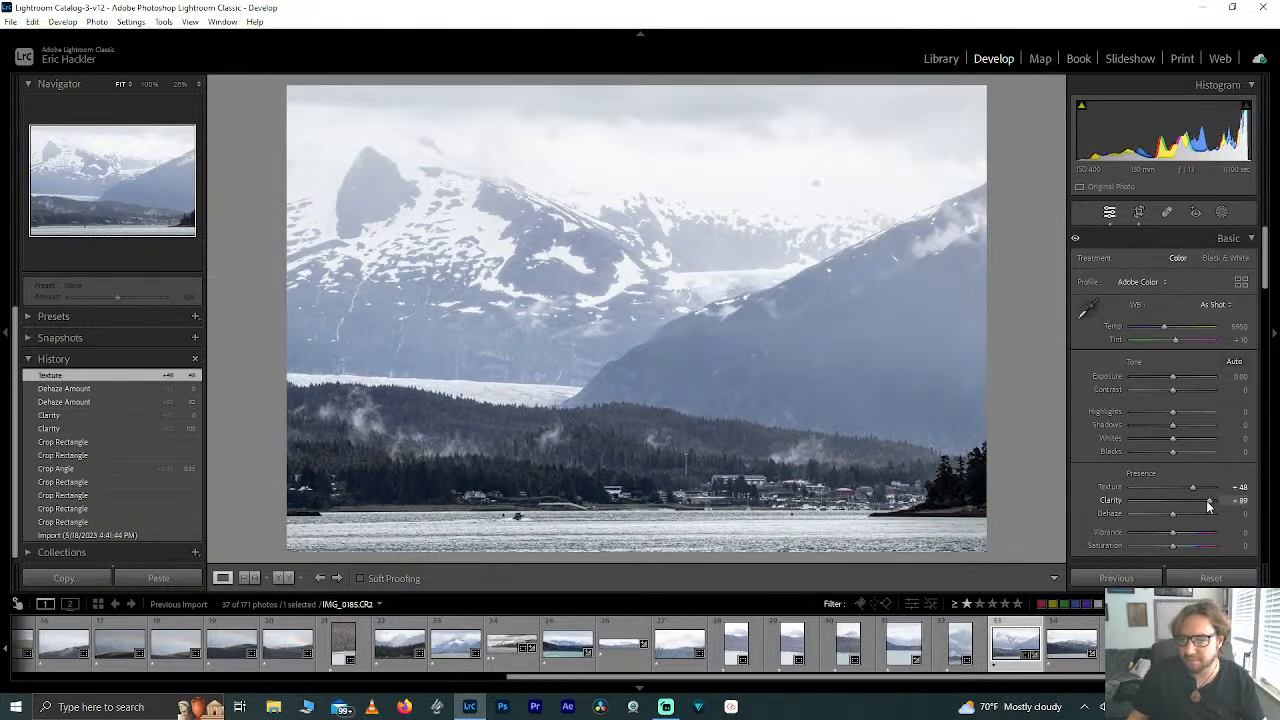
pyautogui.click(1222, 258)
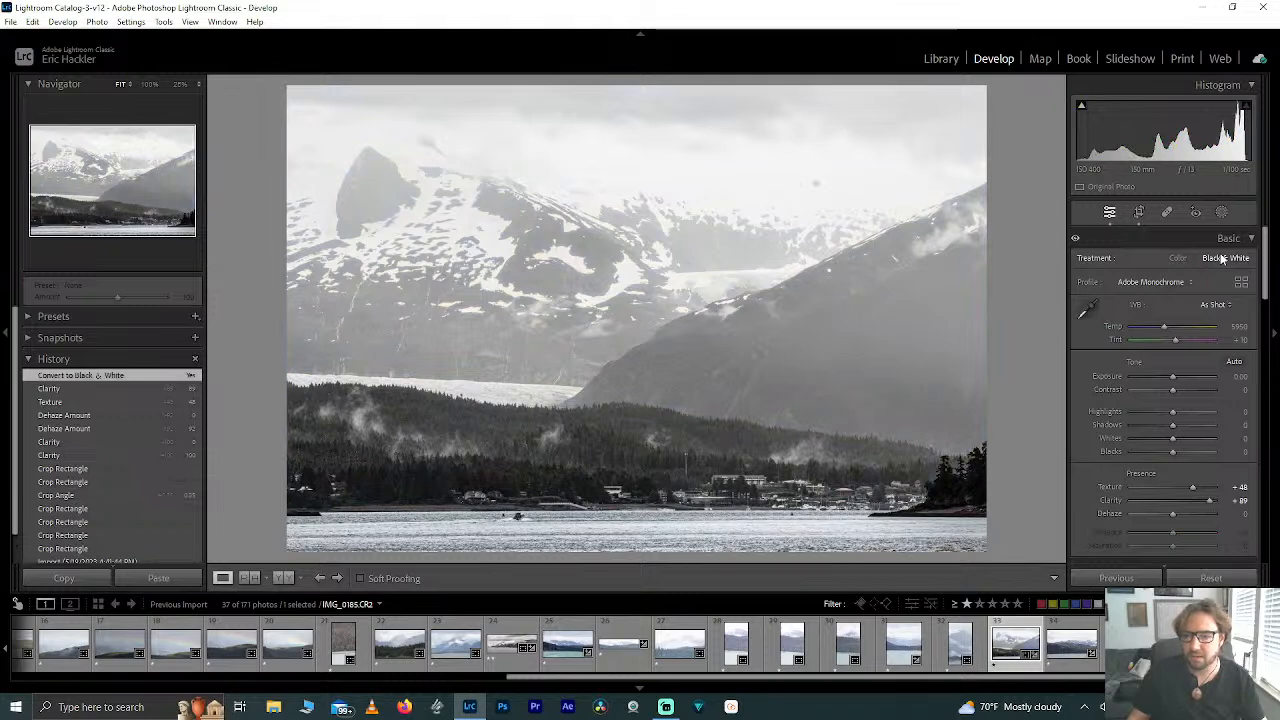
pyautogui.click(1179, 258)
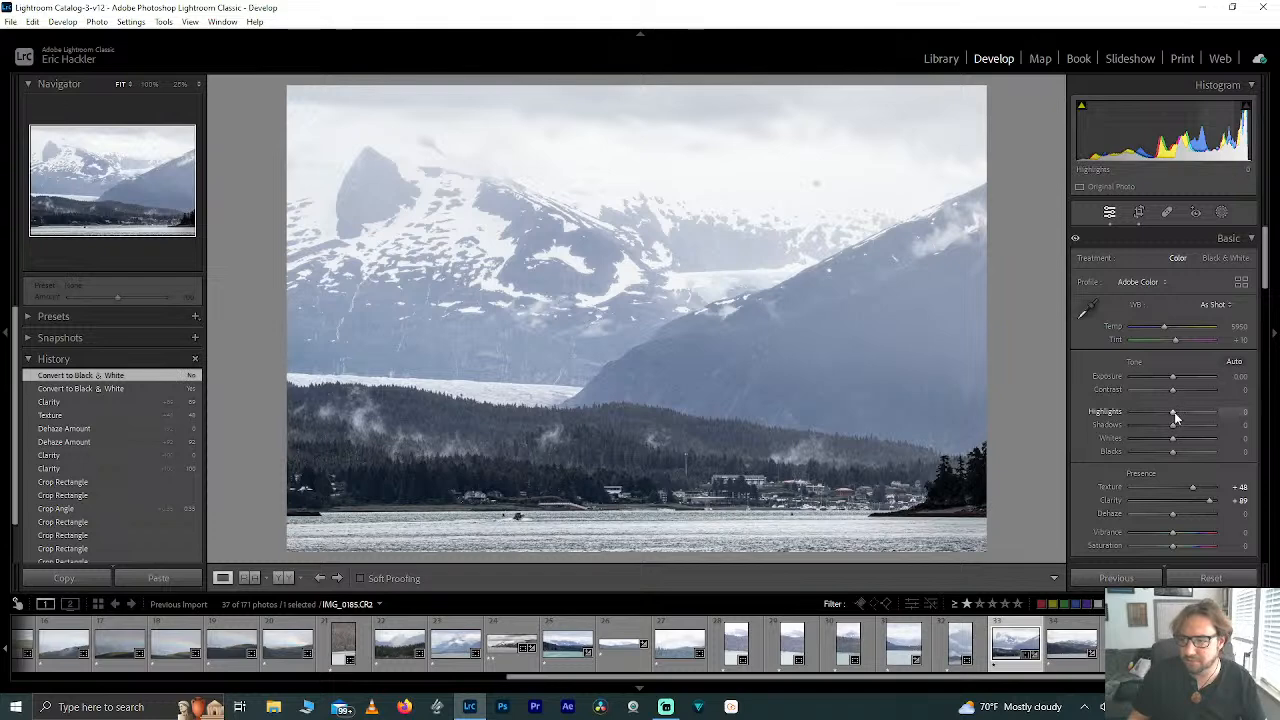
# Step: Set Highlights to -100, Shadows to +61 and Blacks to -68, and compare the photo before and after up close
pyautogui.moveTo(1196, 414); pyautogui.dragTo(1145, 455)
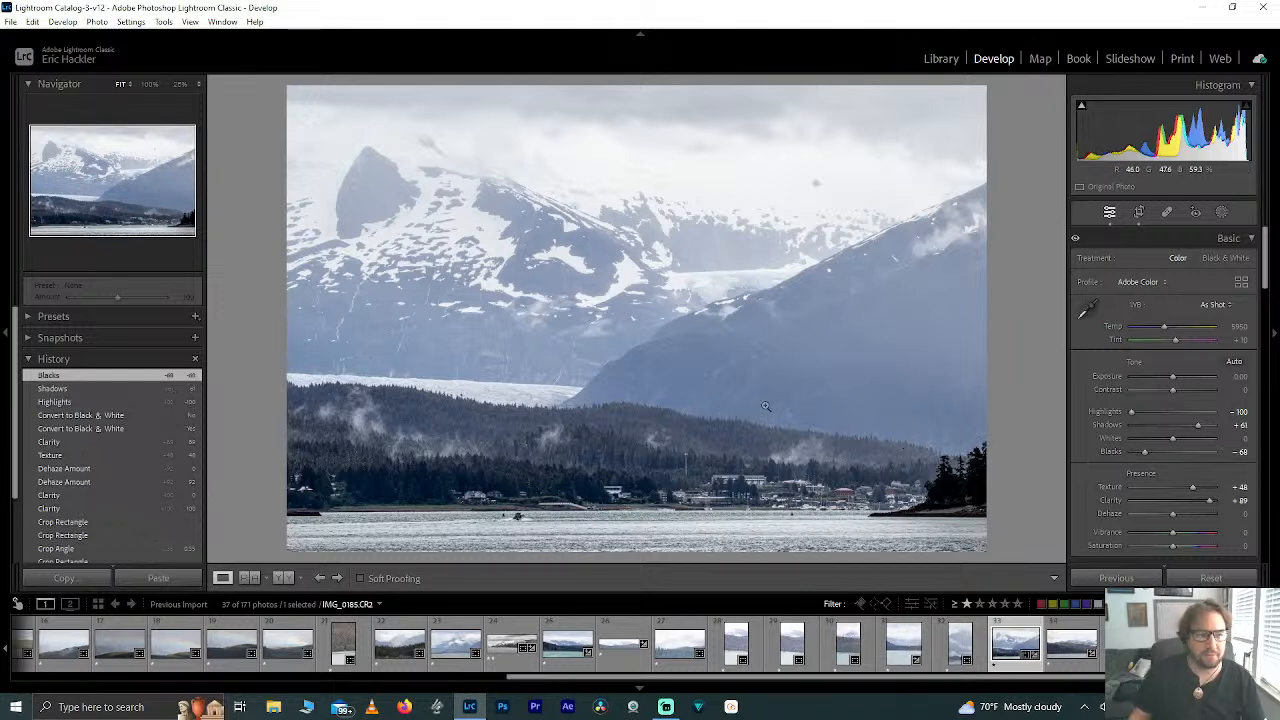
pyautogui.press('y')
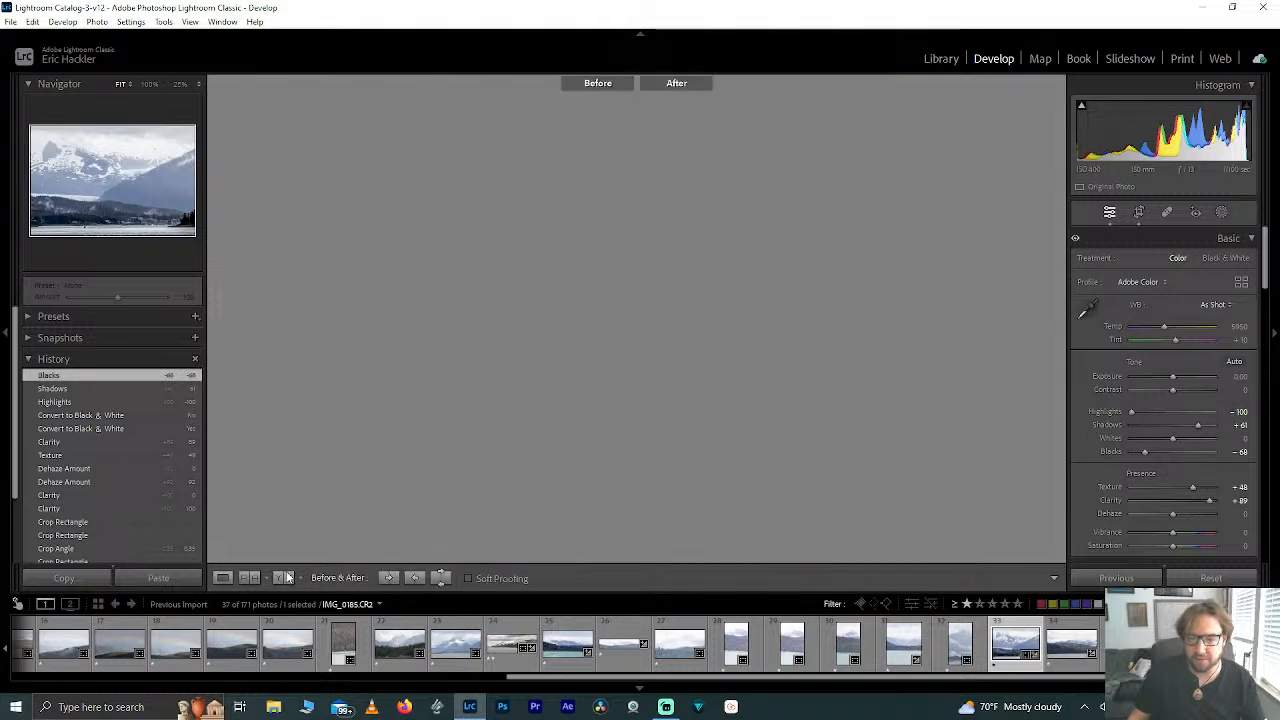
pyautogui.click(417, 364)
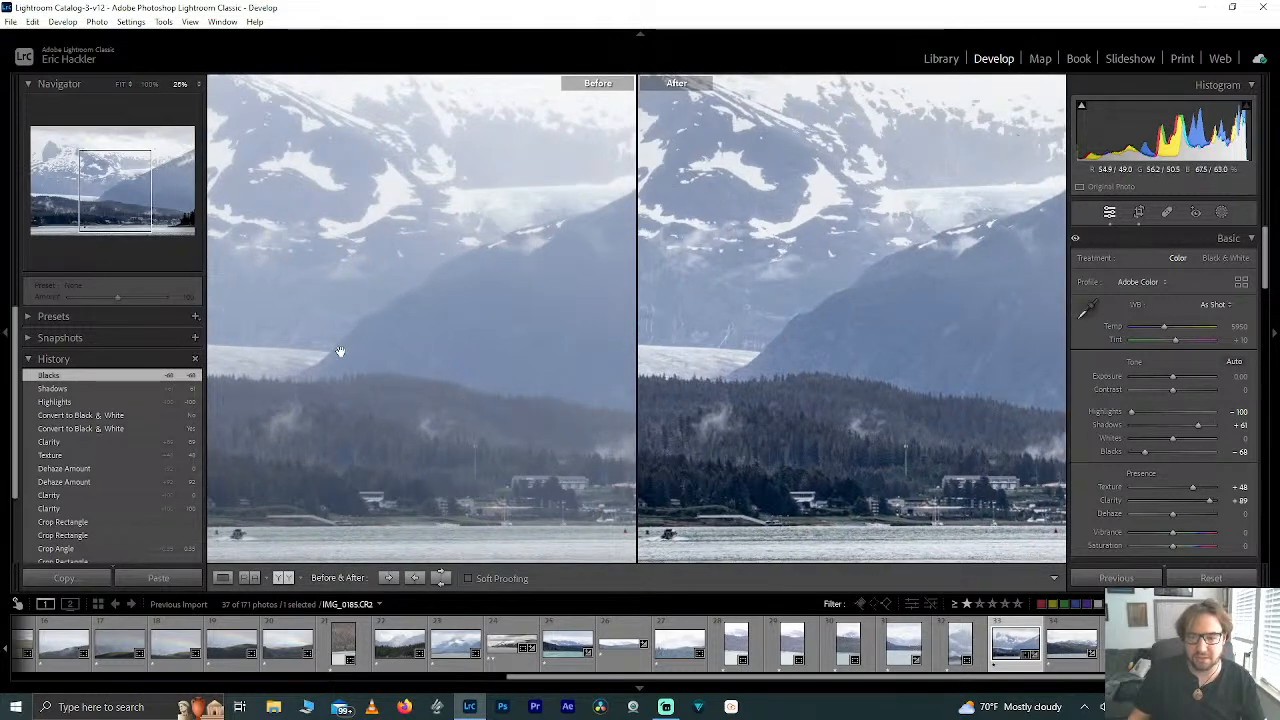
pyautogui.click(480, 354)
pyautogui.click(222, 578)
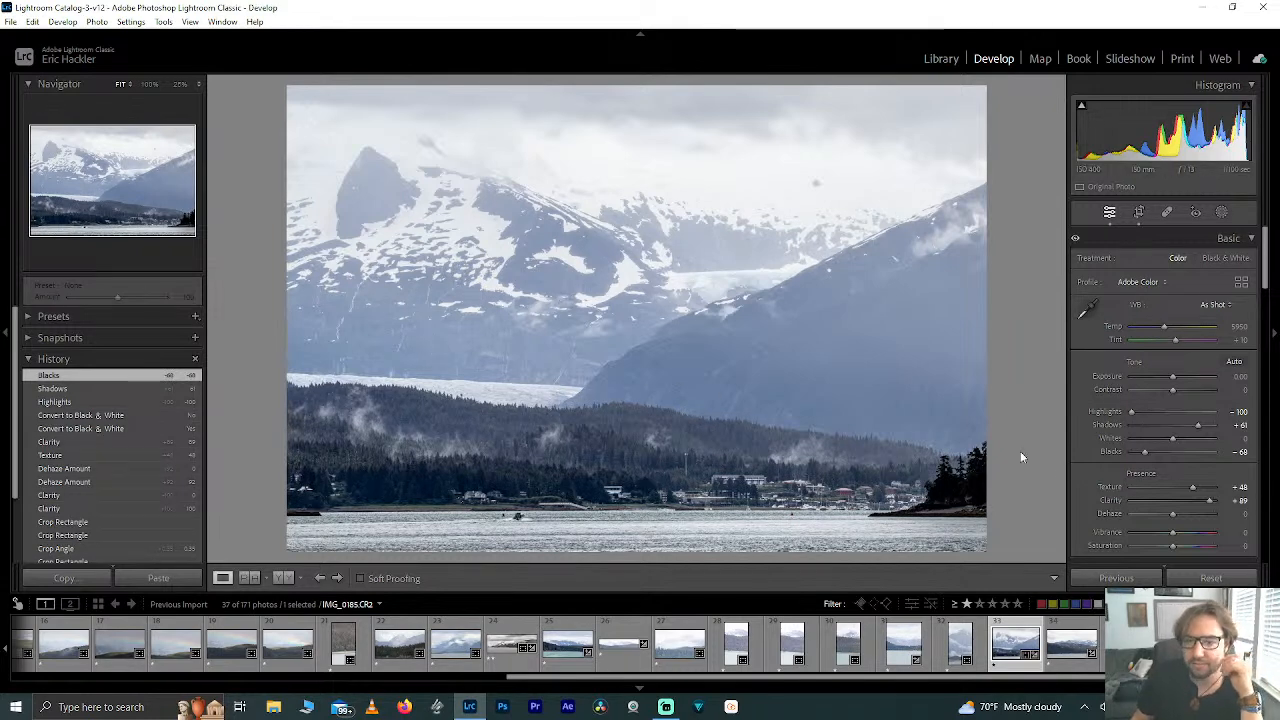
# Step: Reset Blacks and Shadows to 0, and try Dehaze at +15 before resetting it to 0
pyautogui.doubleClick(1140, 451)
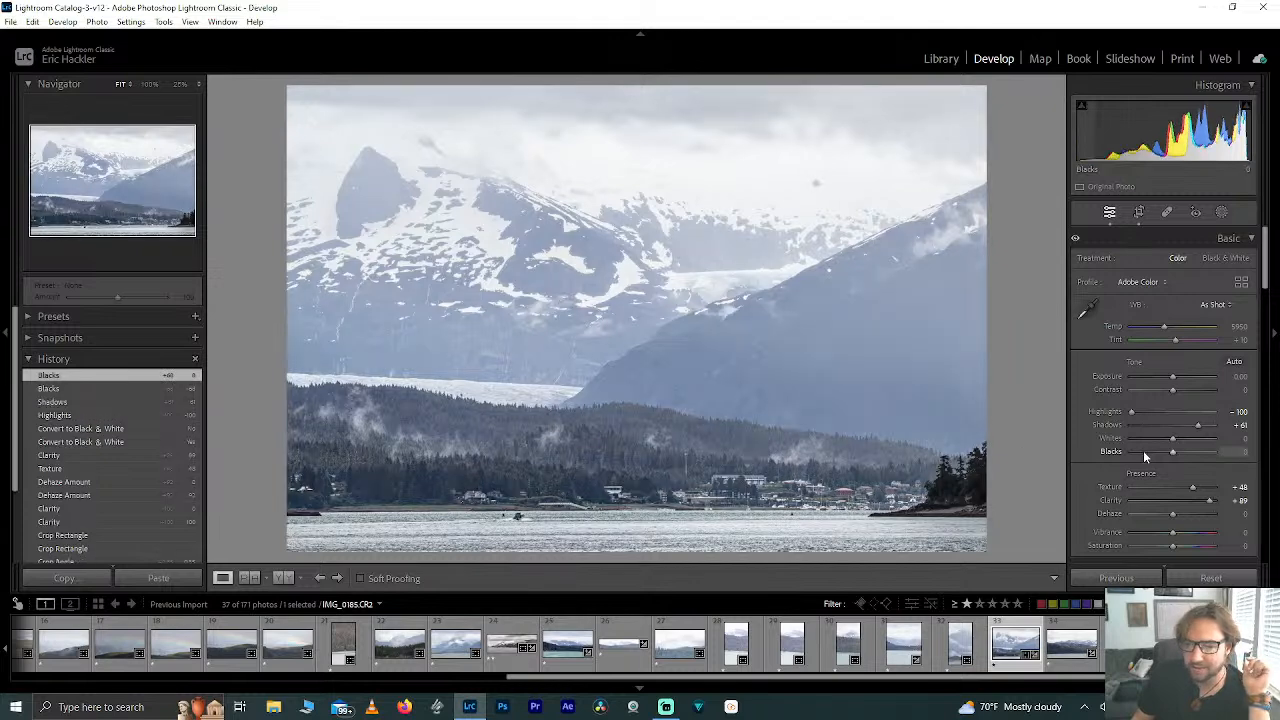
pyautogui.moveTo(1198, 425)
pyautogui.mouseDown()
pyautogui.moveTo(1153, 425)
pyautogui.moveTo(1182, 427)
pyautogui.mouseUp()
pyautogui.doubleClick(1182, 427)
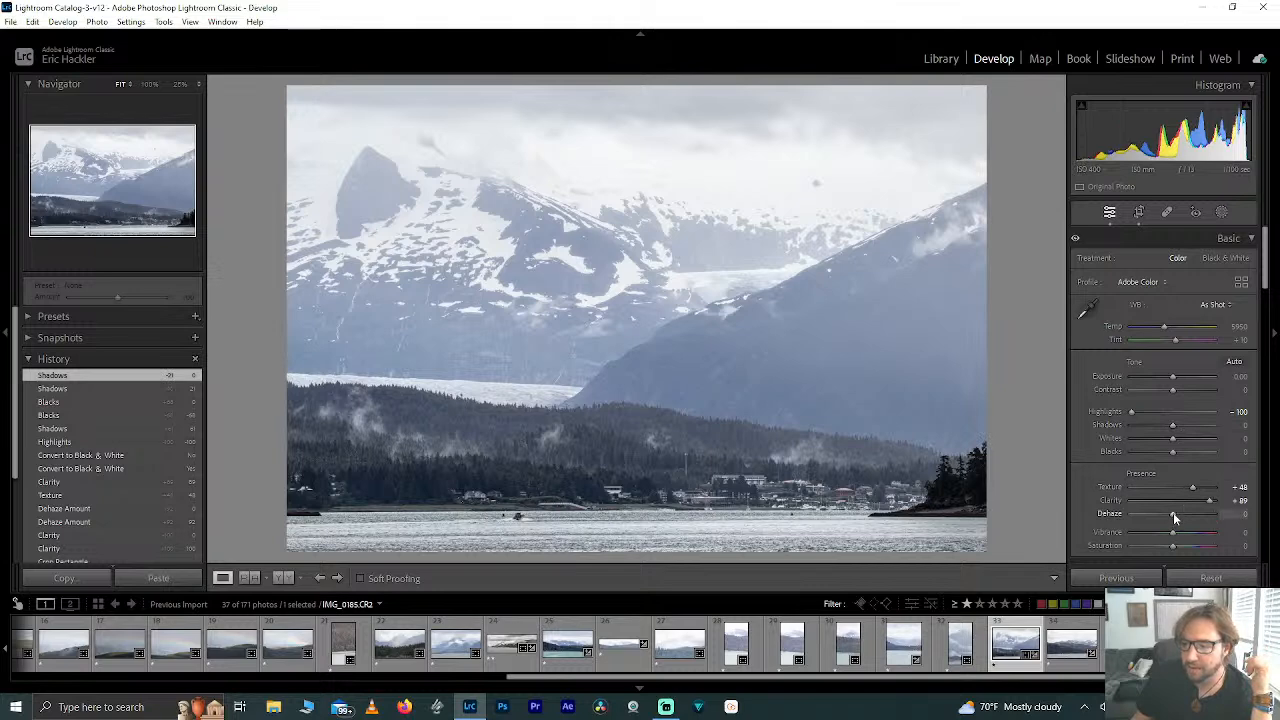
pyautogui.moveTo(1173, 512); pyautogui.dragTo(1179, 512)
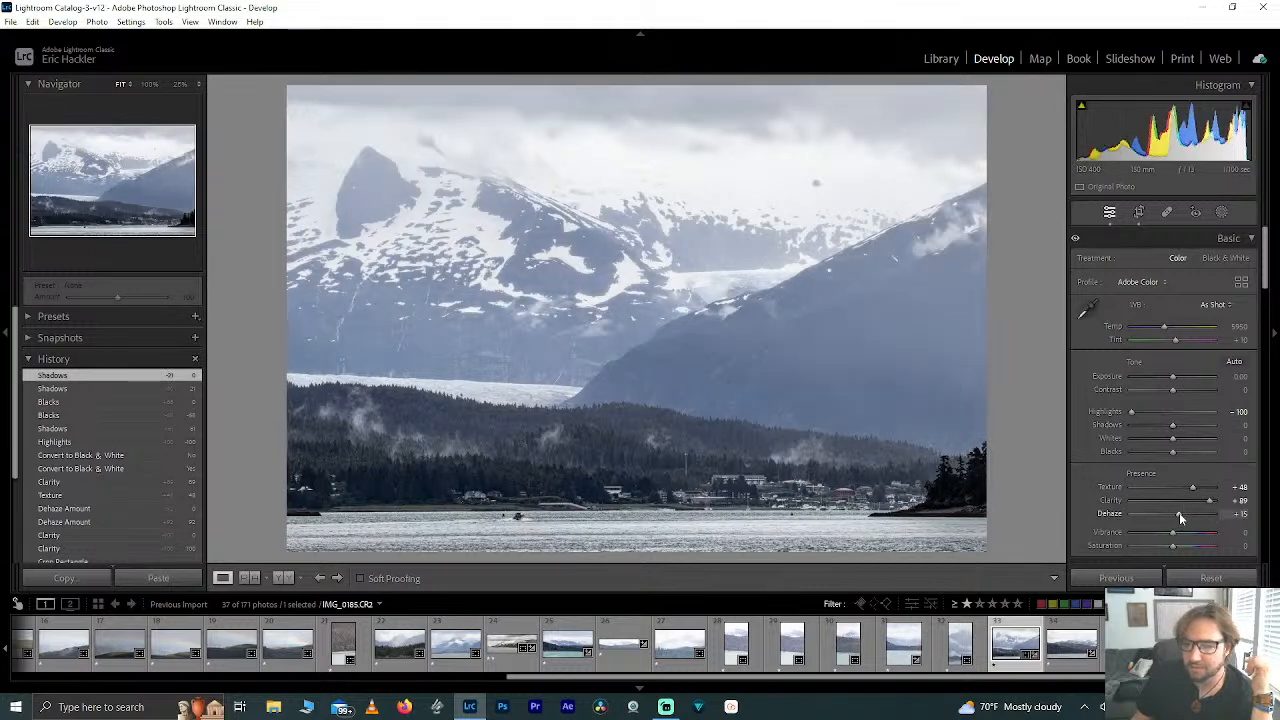
pyautogui.doubleClick(1179, 512)
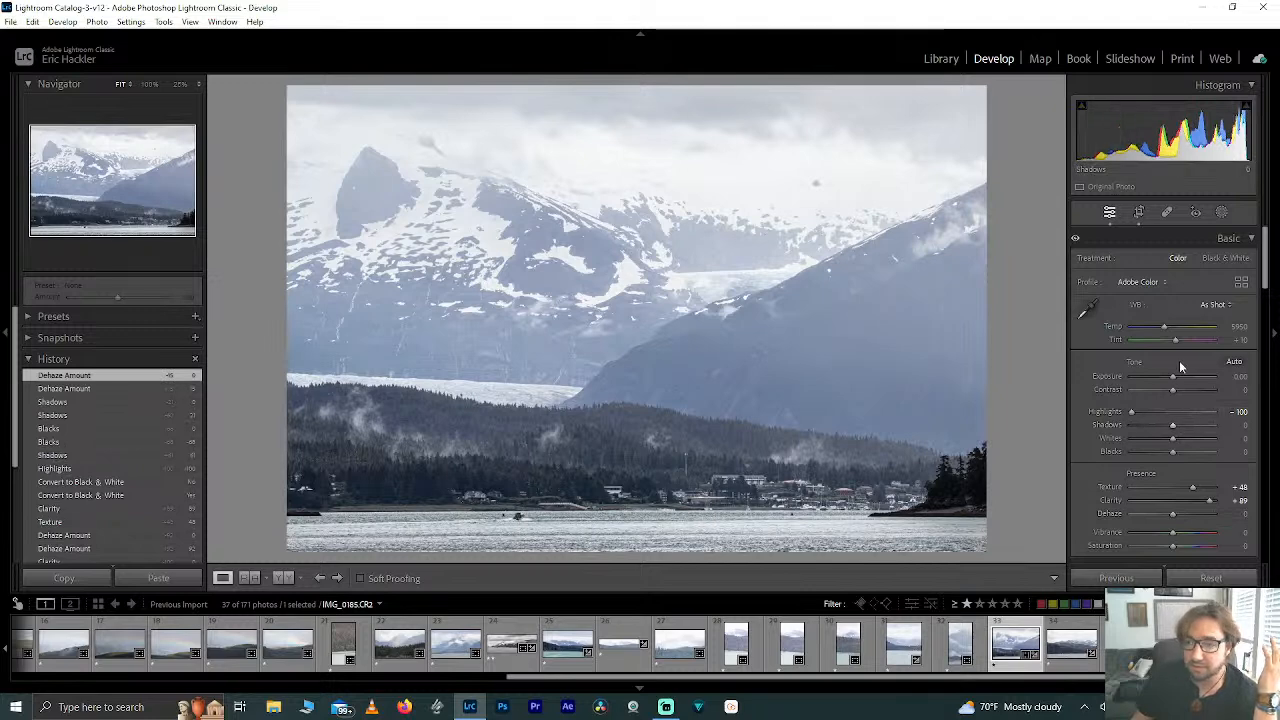
# Step: In the color mixer, set Saturation for Red to +74, Aqua to +100 and Blue to +51
pyautogui.moveTo(1260, 262); pyautogui.dragTo(1249, 354)
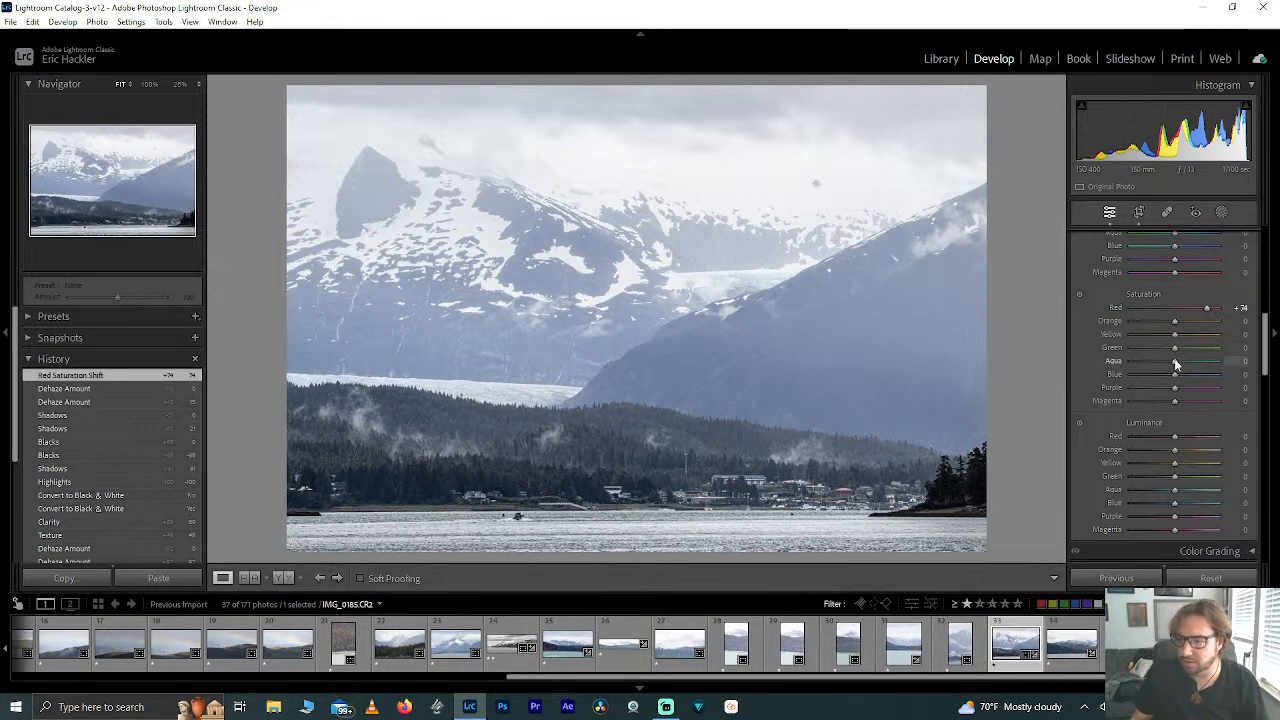
pyautogui.moveTo(1245, 362)
pyautogui.mouseDown()
pyautogui.moveTo(1205, 364)
pyautogui.moveTo(1221, 374)
pyautogui.moveTo(1198, 380)
pyautogui.moveTo(1258, 370)
pyautogui.moveTo(1224, 362)
pyautogui.mouseUp()
pyautogui.doubleClick(1206, 362)
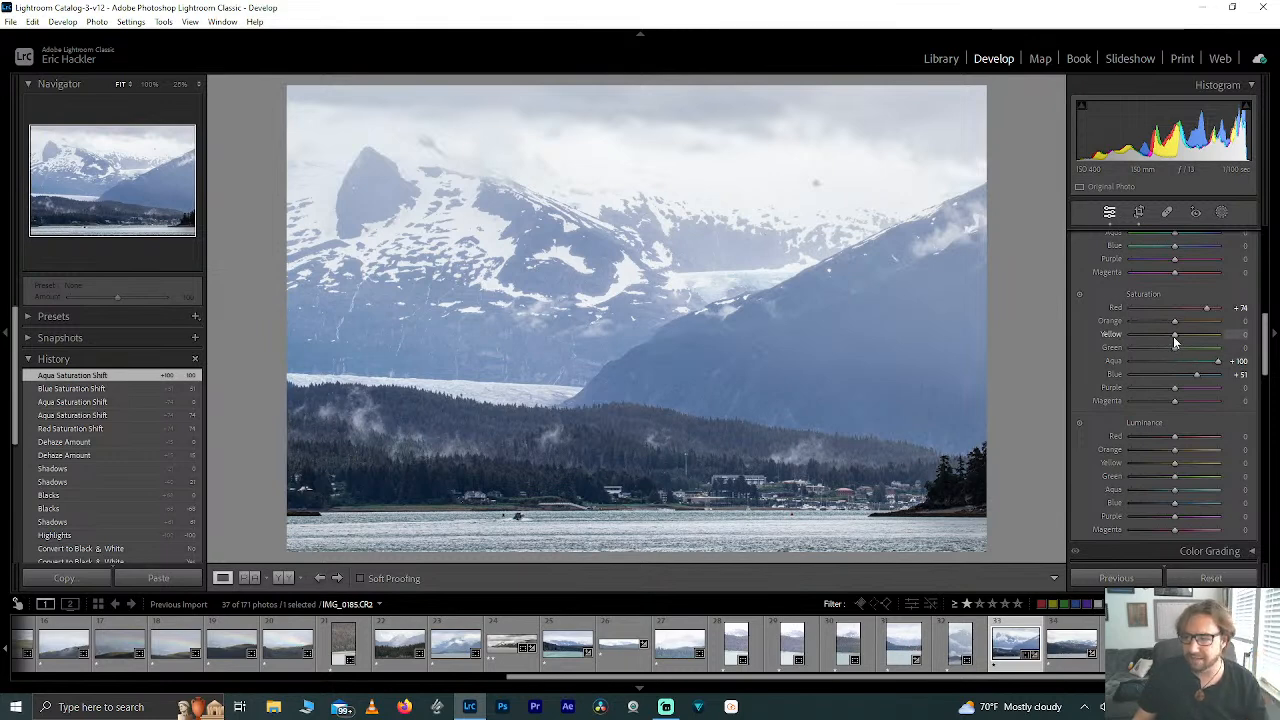
# Step: Set Orange saturation to +88 and Yellow saturation to +75, and check the mountain up close
pyautogui.moveTo(1173, 336); pyautogui.dragTo(1096, 332)
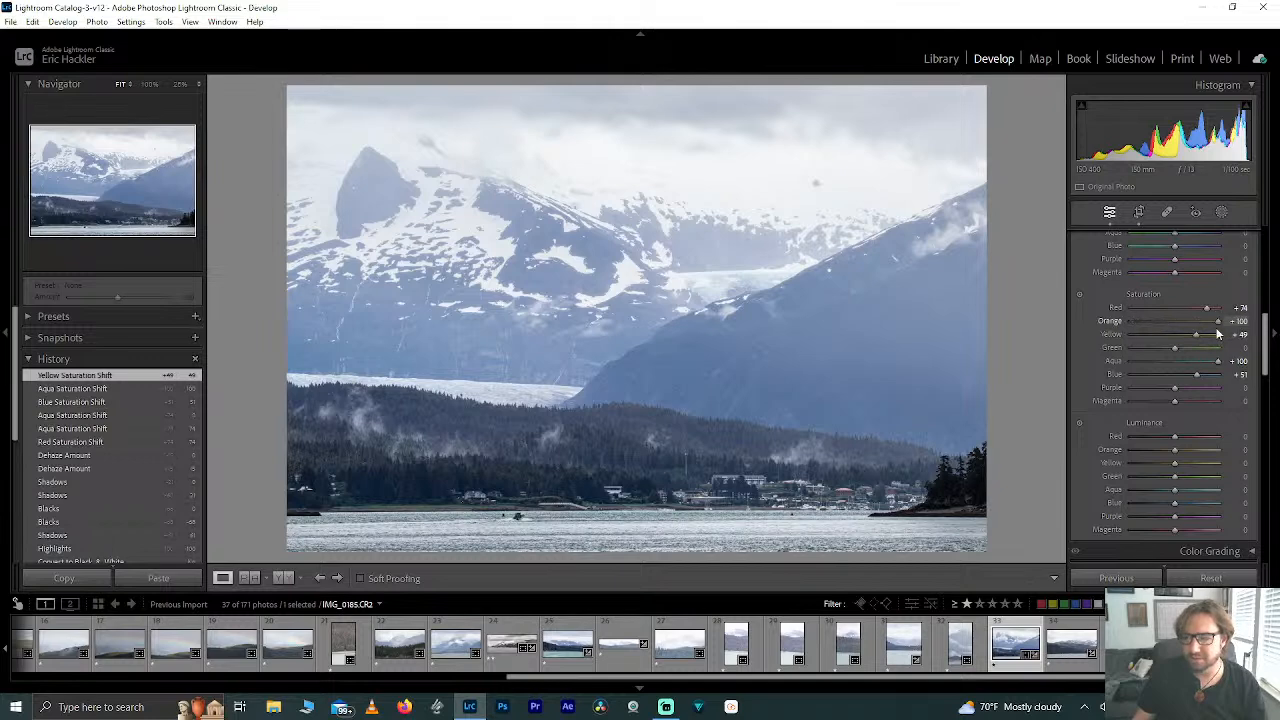
pyautogui.moveTo(1210, 333); pyautogui.dragTo(1208, 334)
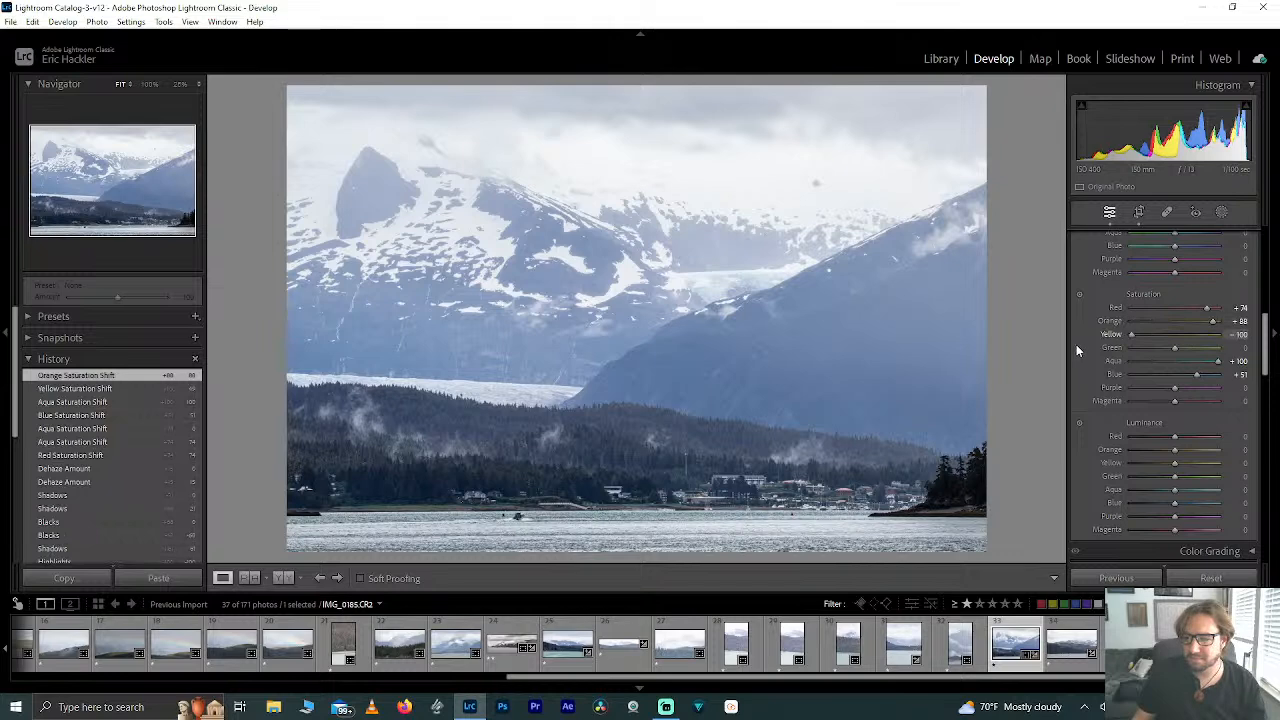
pyautogui.moveTo(1206, 340); pyautogui.dragTo(1206, 340)
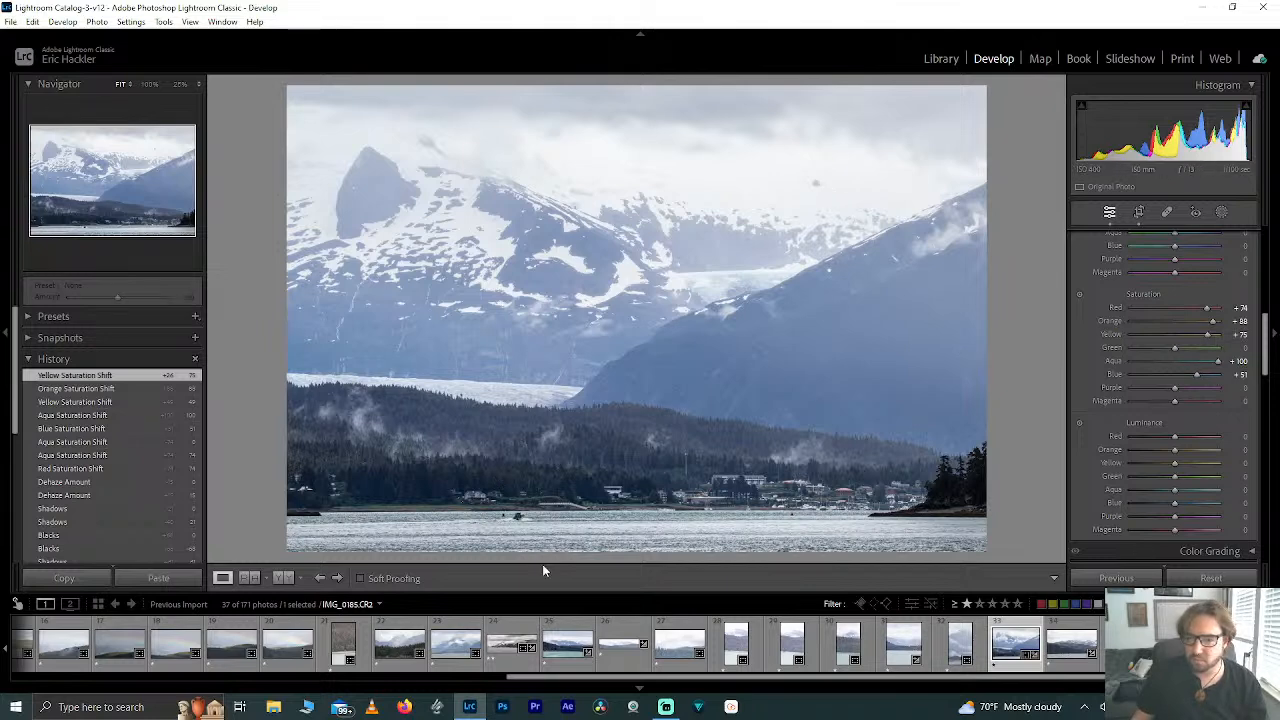
pyautogui.click(461, 226)
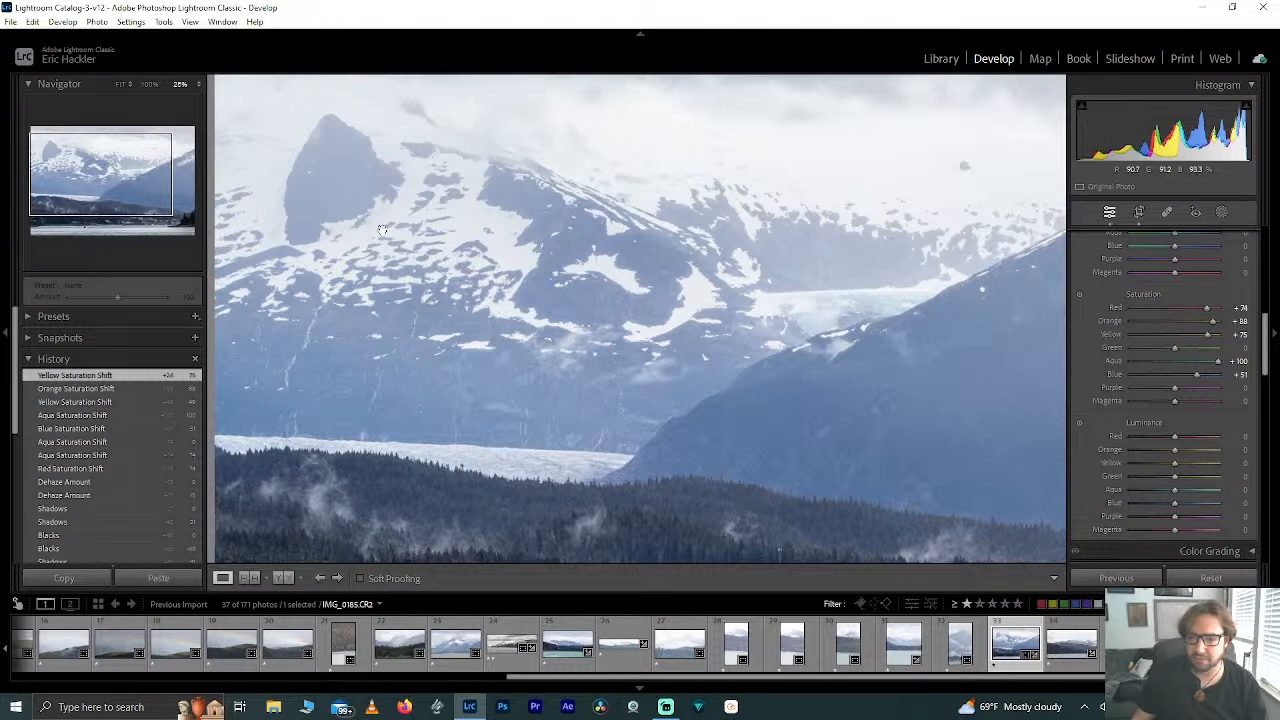
pyautogui.click(644, 303)
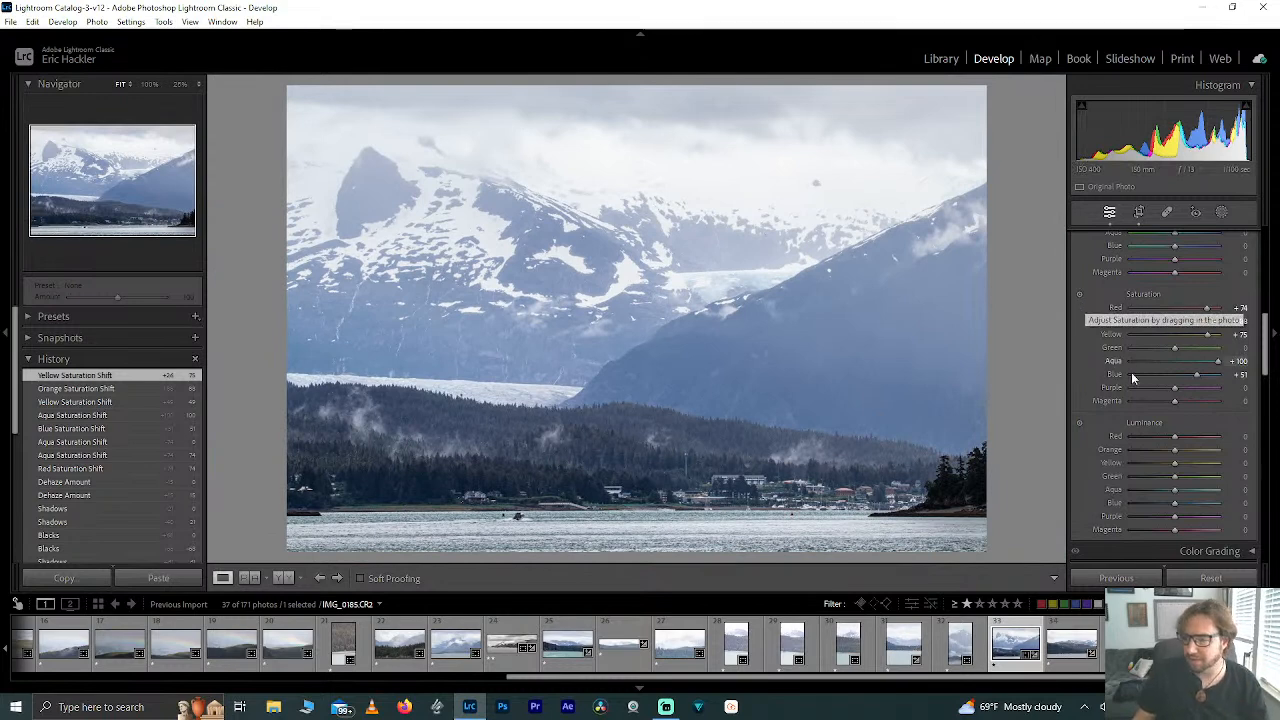
# Step: Try Red luminance and reset it to 0, and set luminance to Blue -48, Aqua +35, Yellow +46 and Orange +57
pyautogui.moveTo(1174, 436); pyautogui.dragTo(1235, 440)
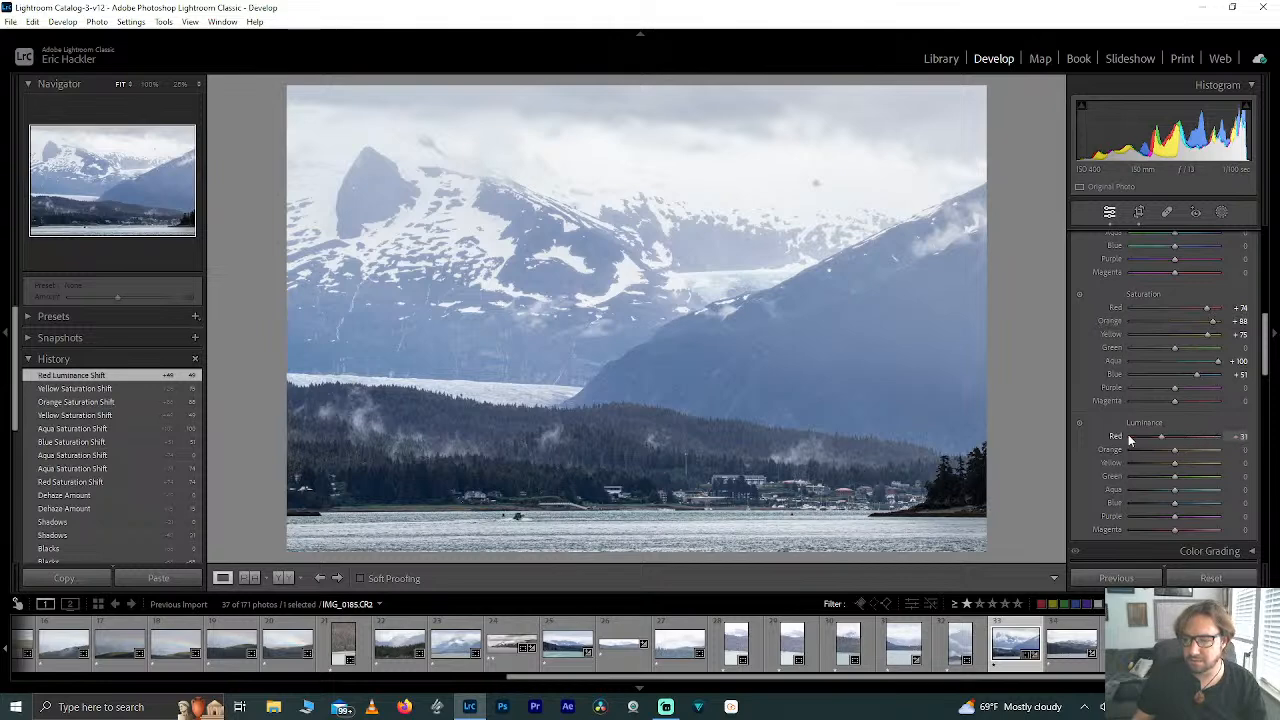
pyautogui.doubleClick(1210, 436)
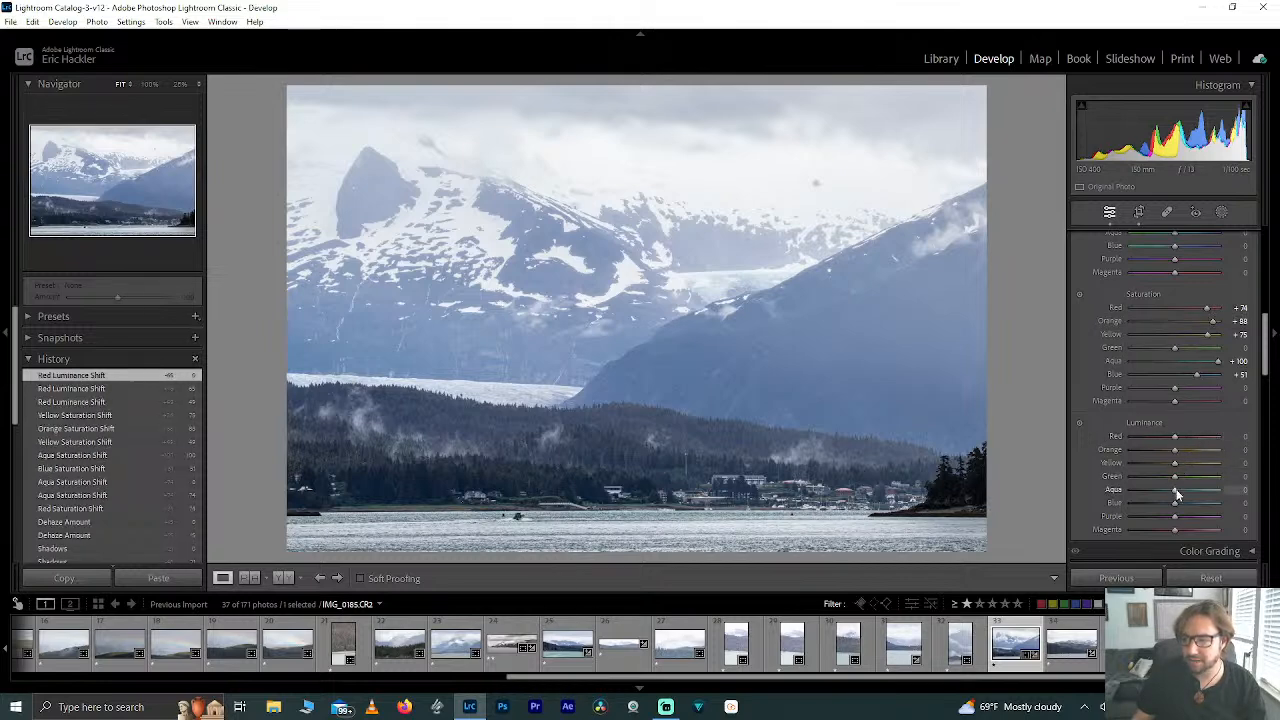
pyautogui.moveTo(1186, 504)
pyautogui.mouseDown()
pyautogui.moveTo(1141, 507)
pyautogui.moveTo(1236, 500)
pyautogui.moveTo(1068, 502)
pyautogui.moveTo(1191, 494)
pyautogui.mouseUp()
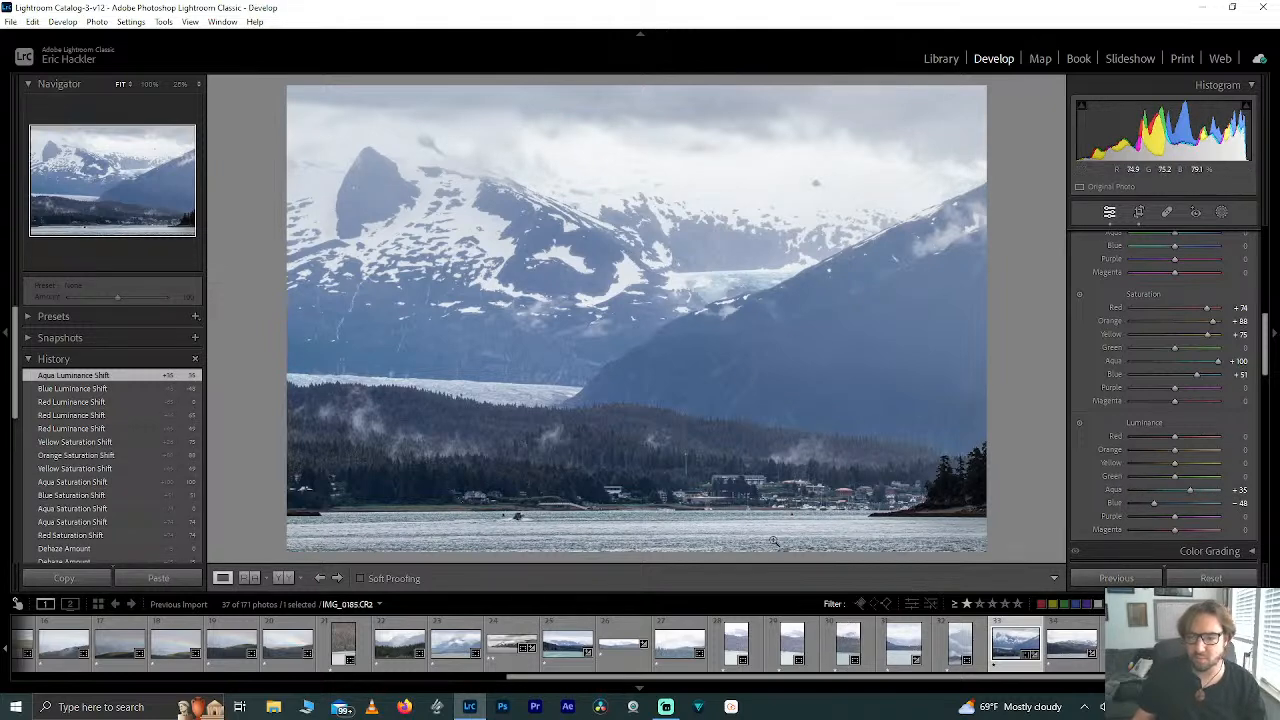
pyautogui.click(722, 290)
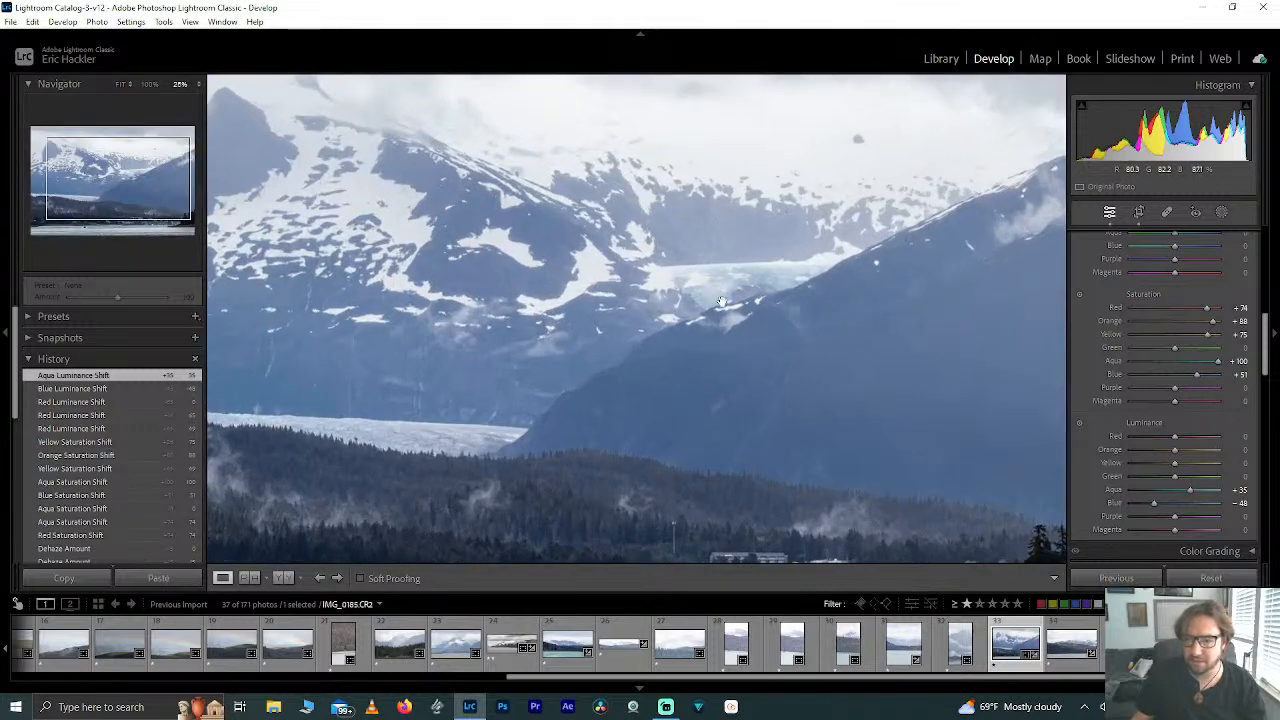
pyautogui.click(724, 290)
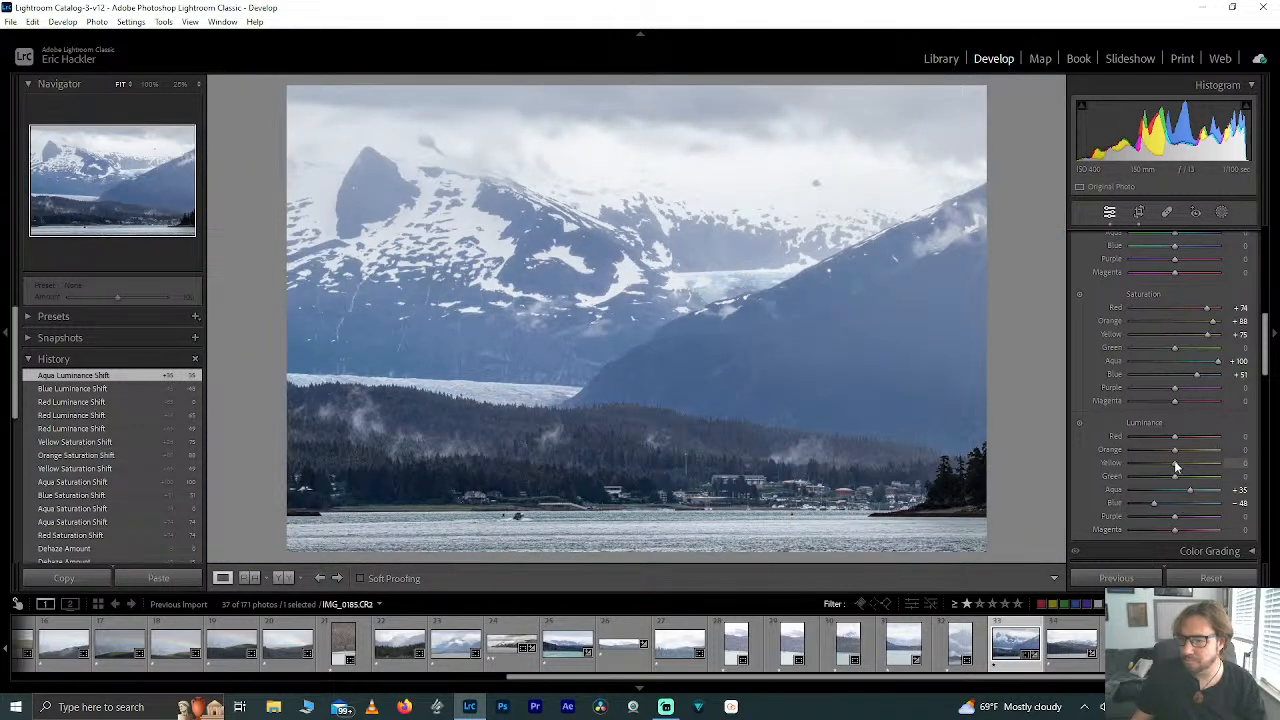
pyautogui.moveTo(1175, 463); pyautogui.dragTo(1193, 464)
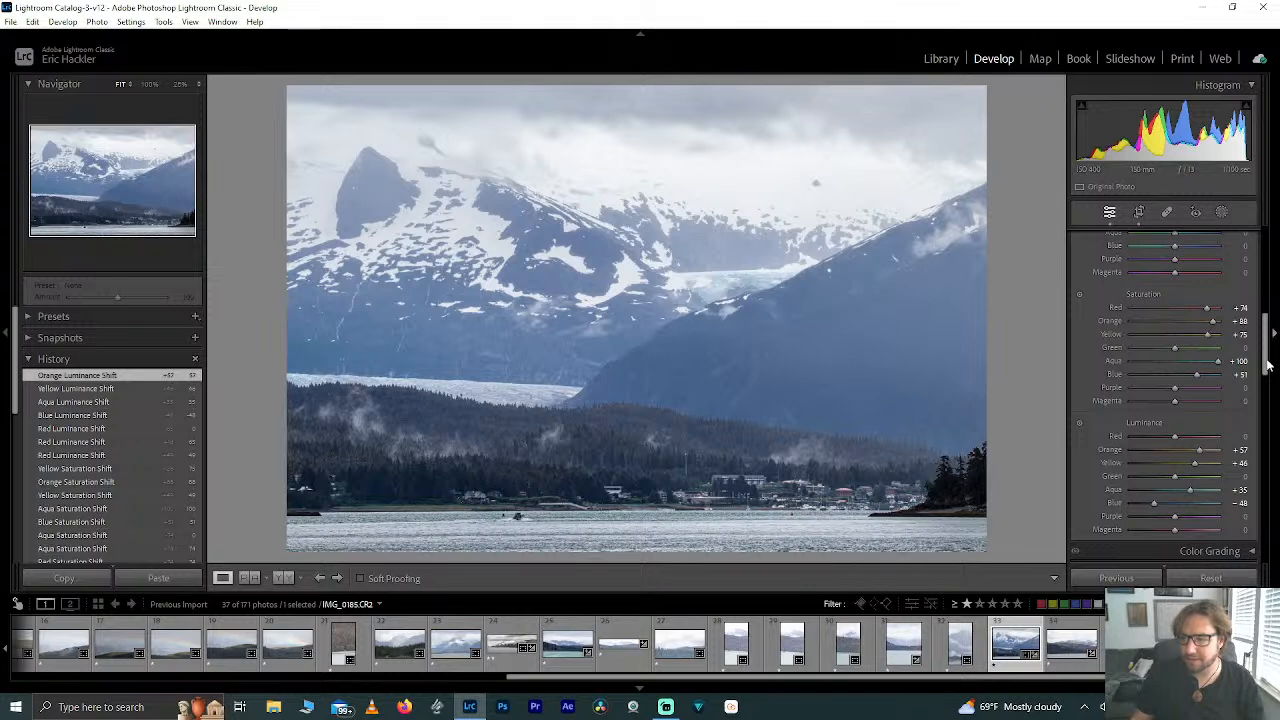
# Step: Add a linear gradient mask over the water and adjust its width, position and angle to follow the waterline
pyautogui.moveTo(1267, 364); pyautogui.dragTo(1266, 272)
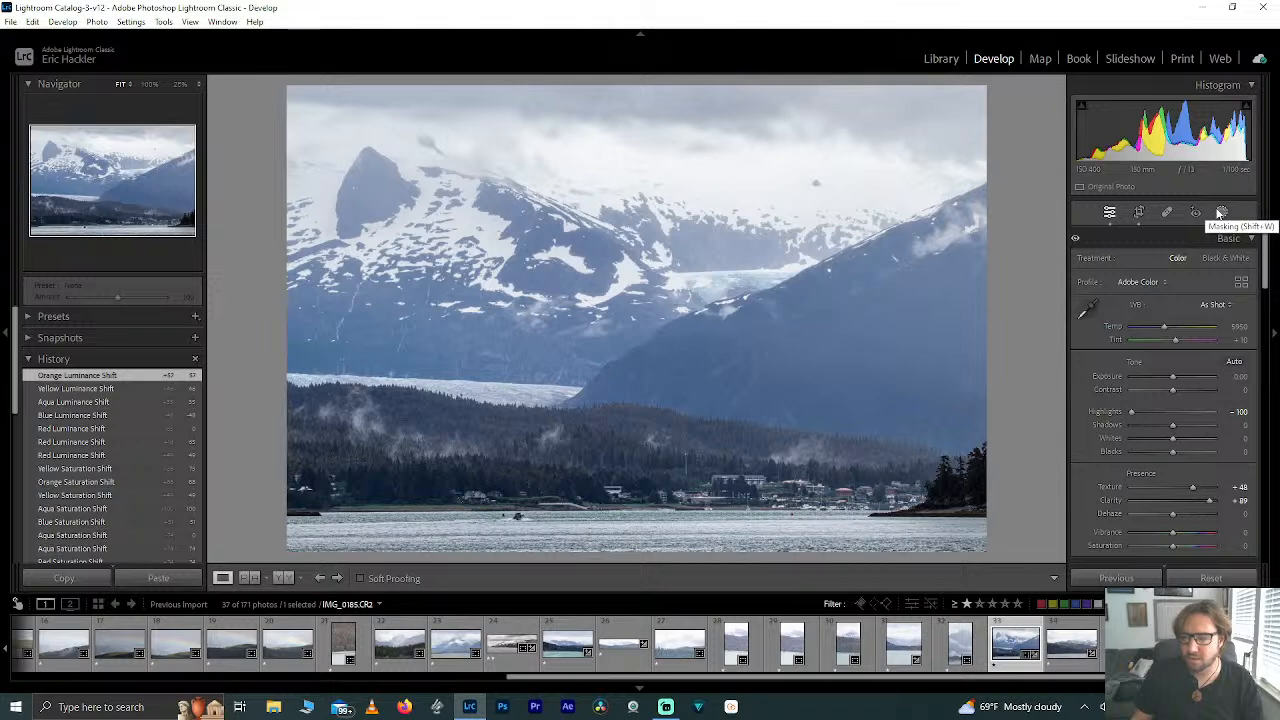
pyautogui.click(1220, 213)
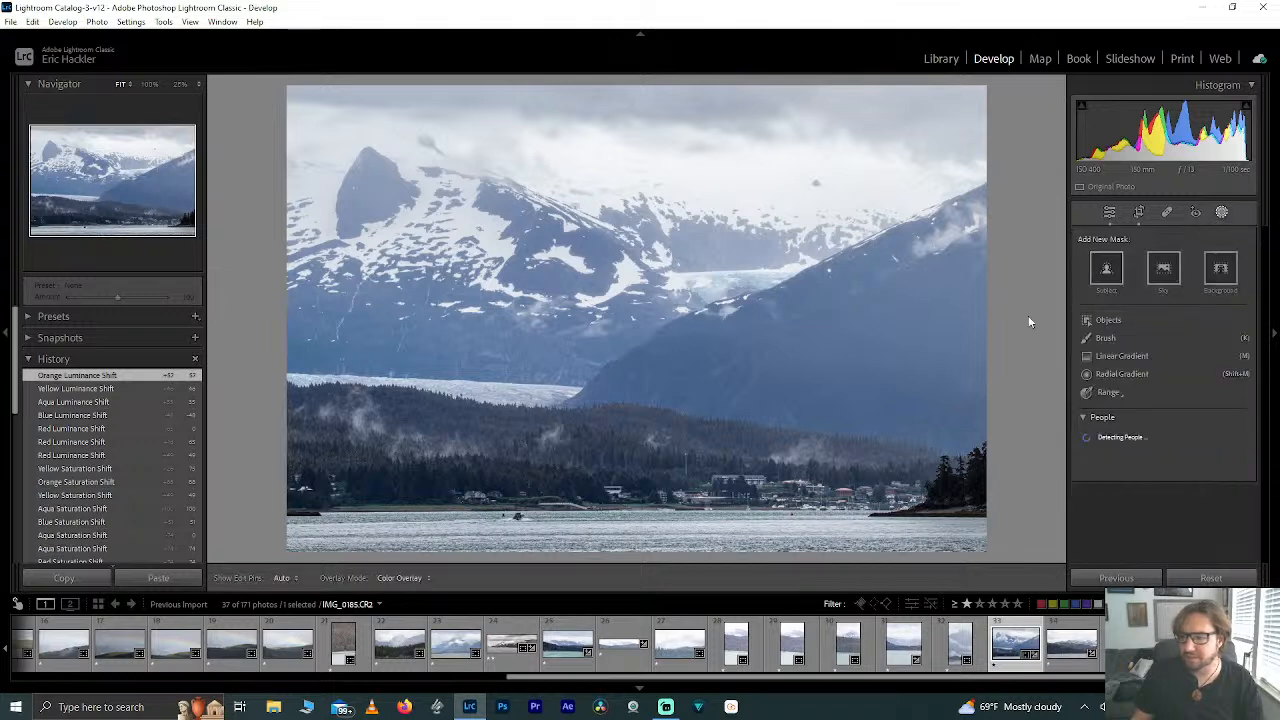
pyautogui.click(1120, 357)
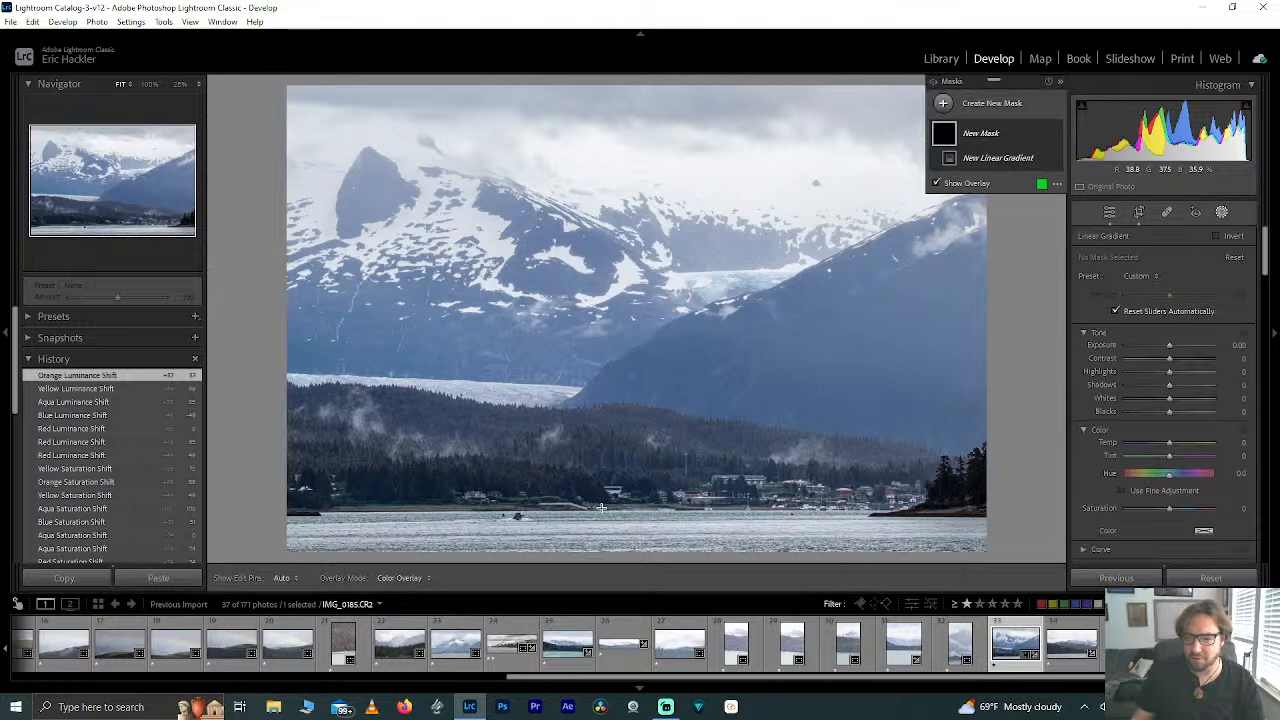
pyautogui.moveTo(601, 508); pyautogui.dragTo(600, 475)
pyautogui.moveTo(719, 488); pyautogui.dragTo(722, 492)
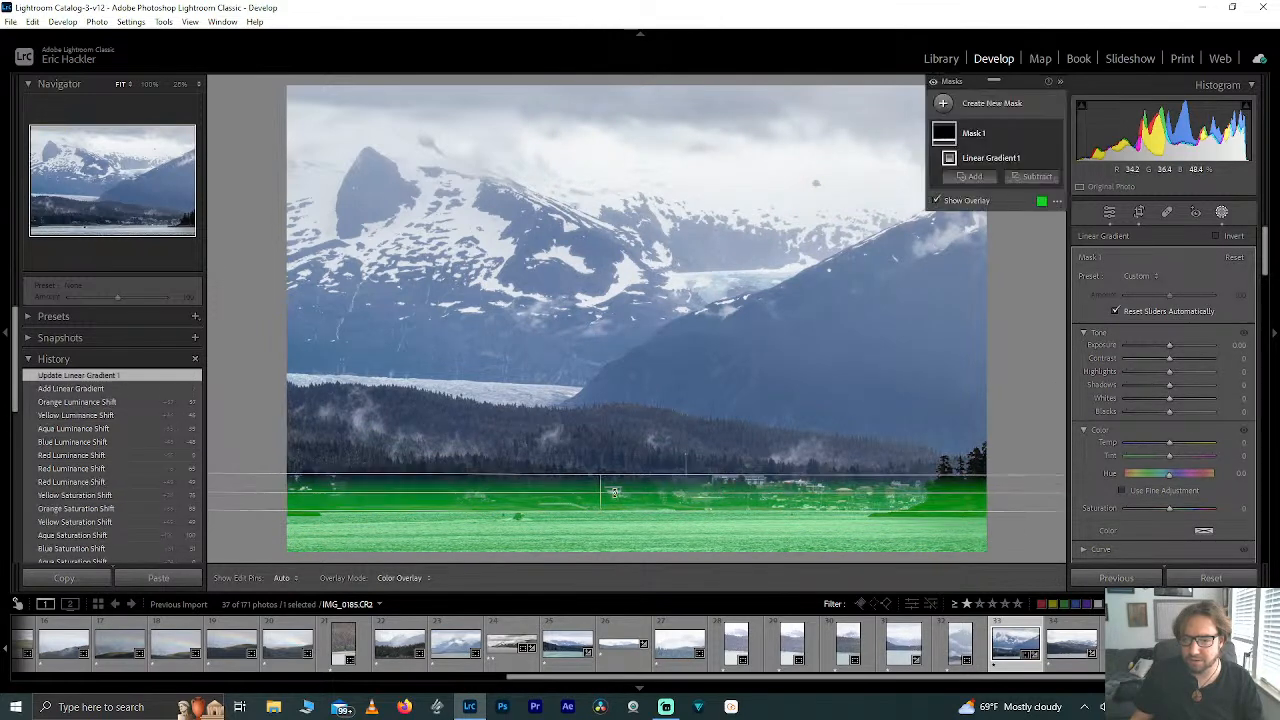
pyautogui.moveTo(600, 468); pyautogui.dragTo(672, 497)
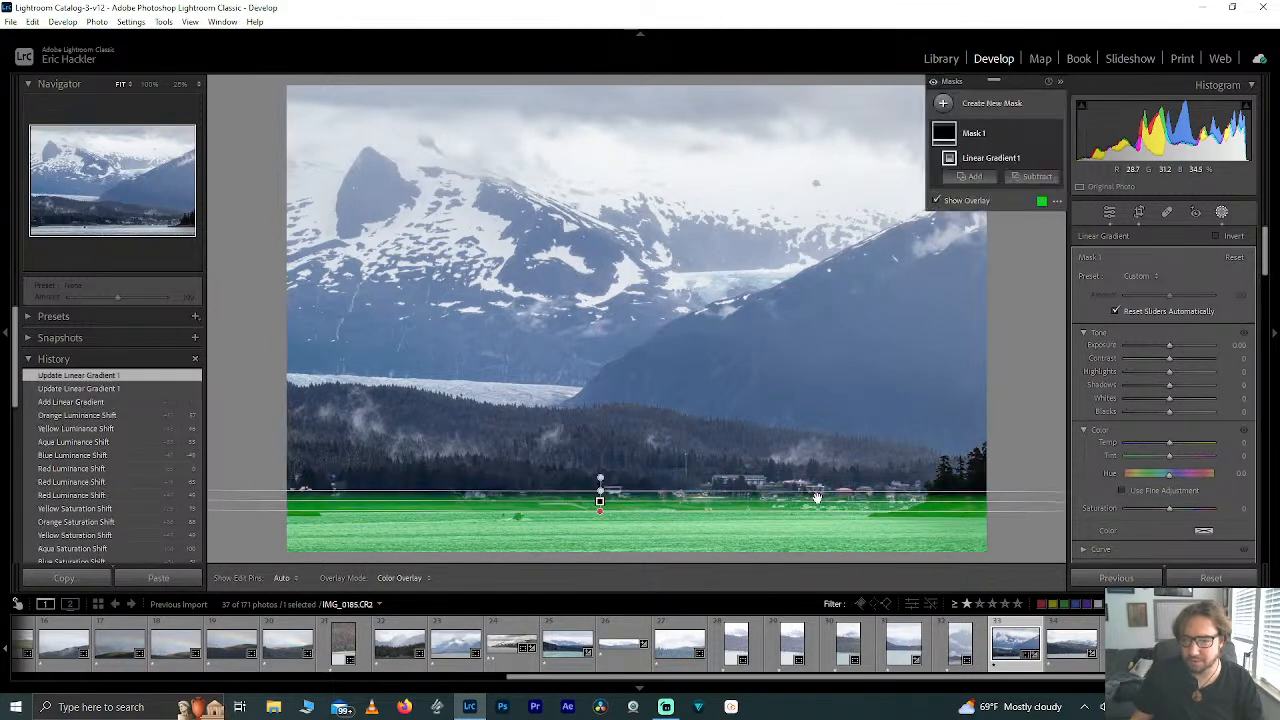
pyautogui.moveTo(812, 500); pyautogui.dragTo(812, 505)
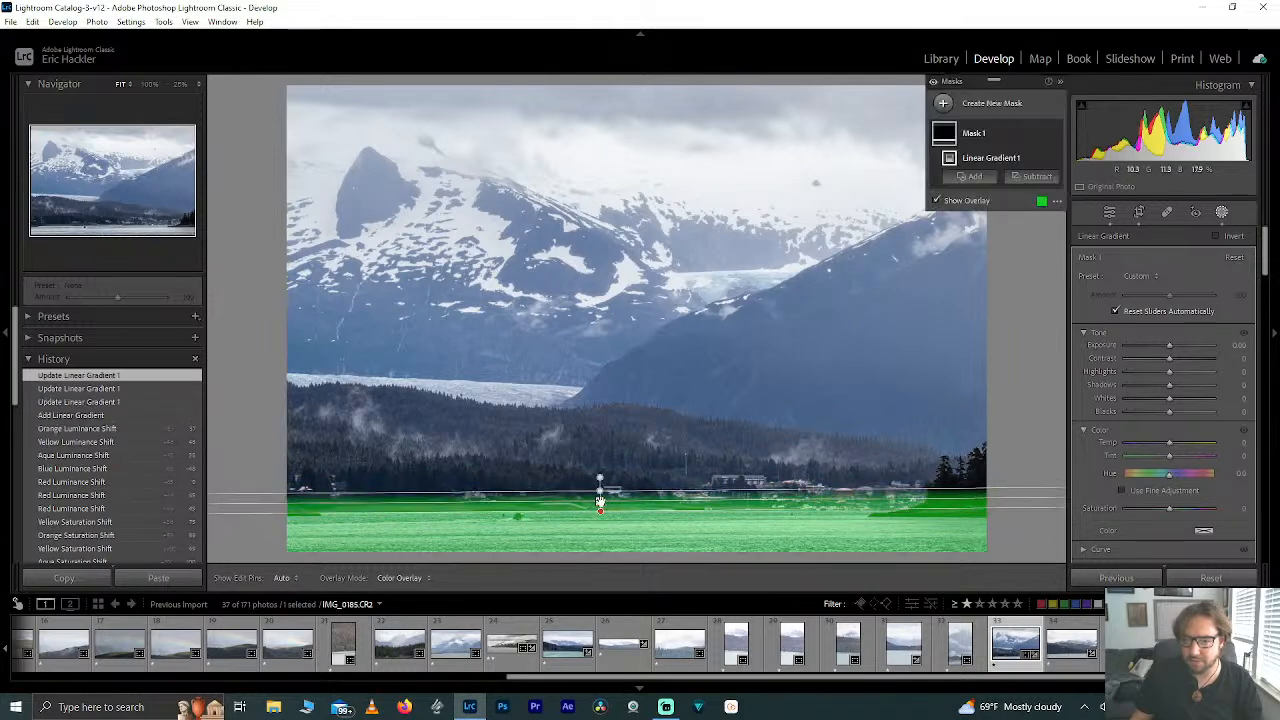
pyautogui.moveTo(600, 500)
pyautogui.mouseDown()
pyautogui.moveTo(602, 515)
pyautogui.moveTo(620, 511)
pyautogui.mouseUp()
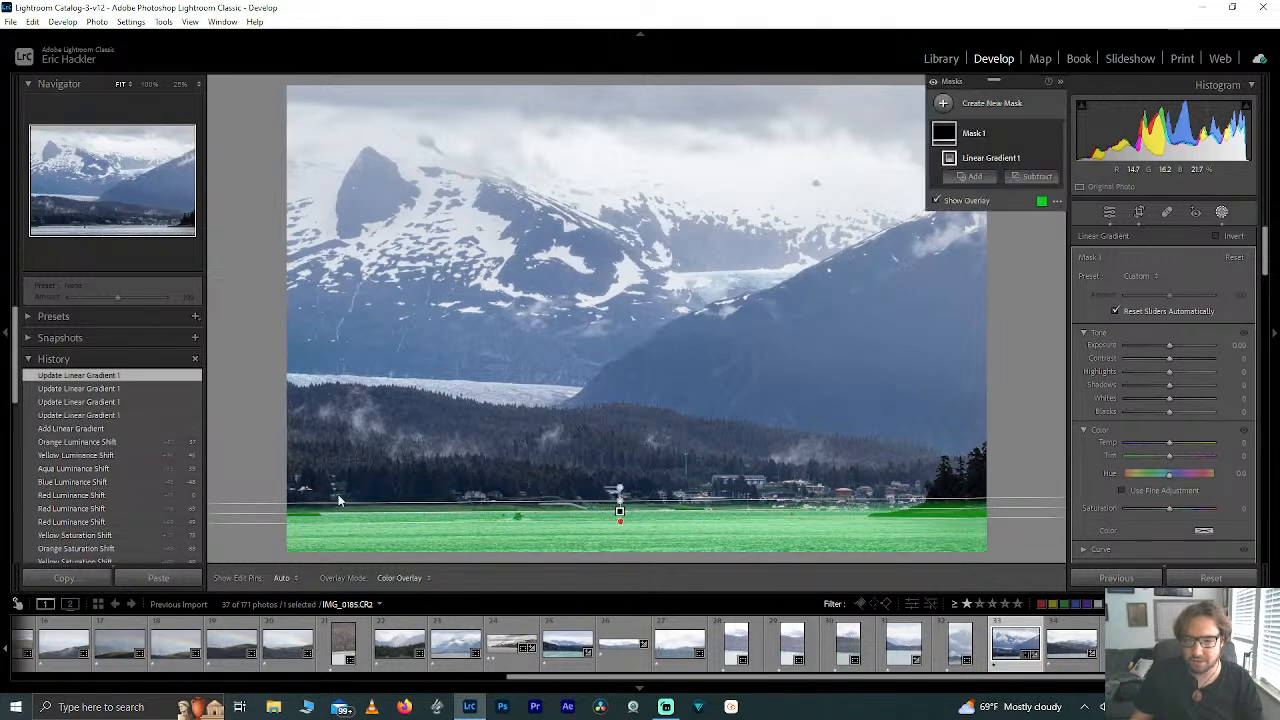
pyautogui.moveTo(325, 515); pyautogui.dragTo(325, 513)
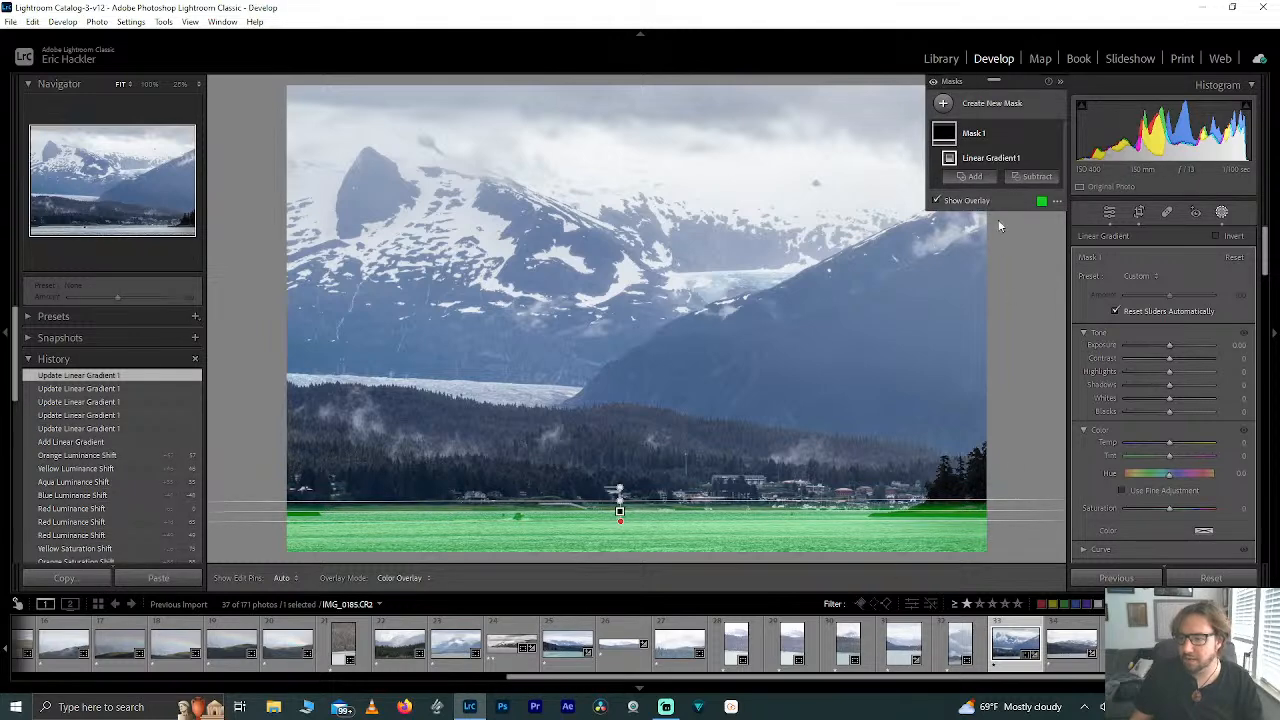
# Step: Subtract from the gradient mask with a brush, starting at size 4, over the wooded point at the photo's right edge
pyautogui.click(1036, 178)
pyautogui.click(1050, 301)
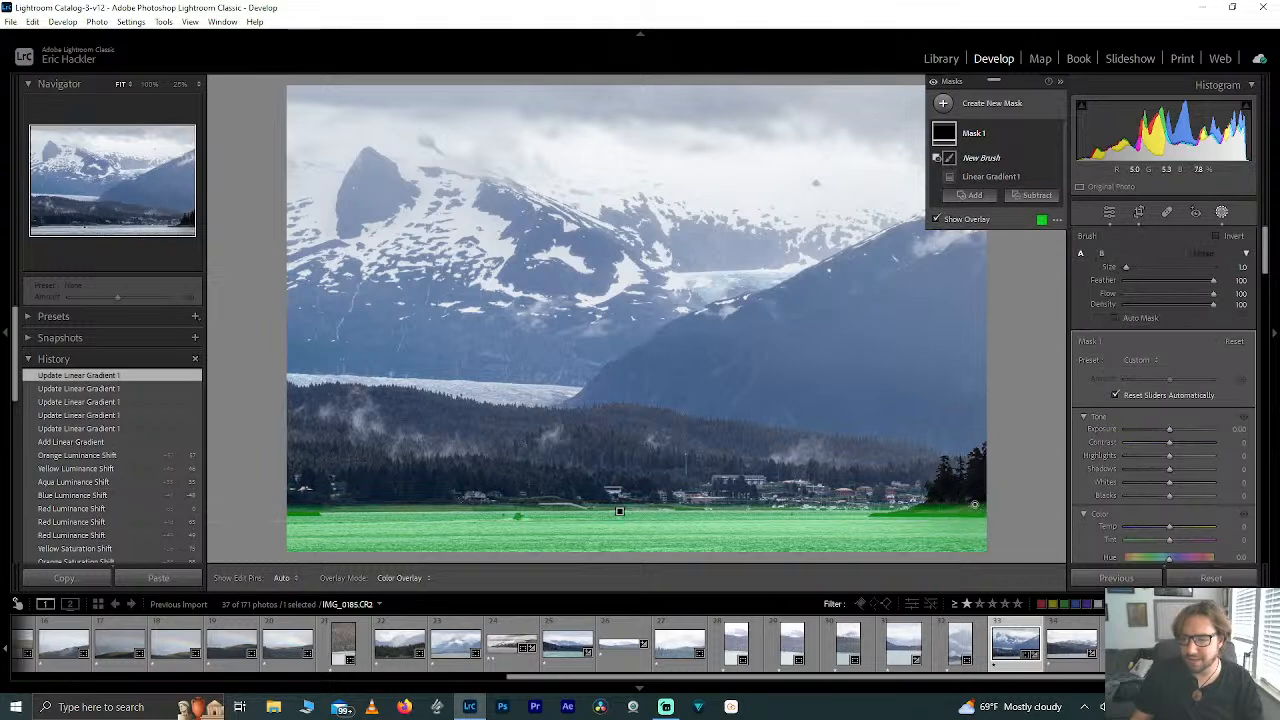
pyautogui.scroll(4, 974, 504)
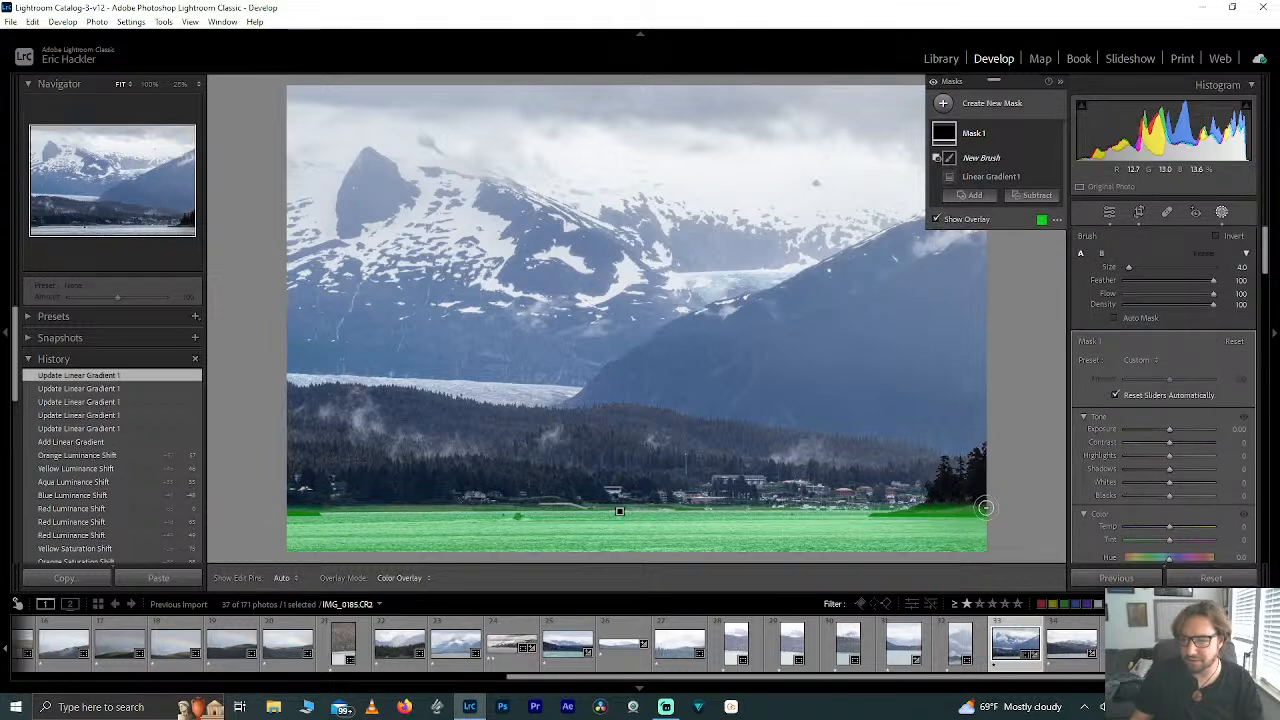
pyautogui.press('h')
pyautogui.moveTo(955, 504)
pyautogui.mouseDown()
pyautogui.moveTo(983, 504)
pyautogui.moveTo(930, 505)
pyautogui.moveTo(971, 504)
pyautogui.mouseUp()
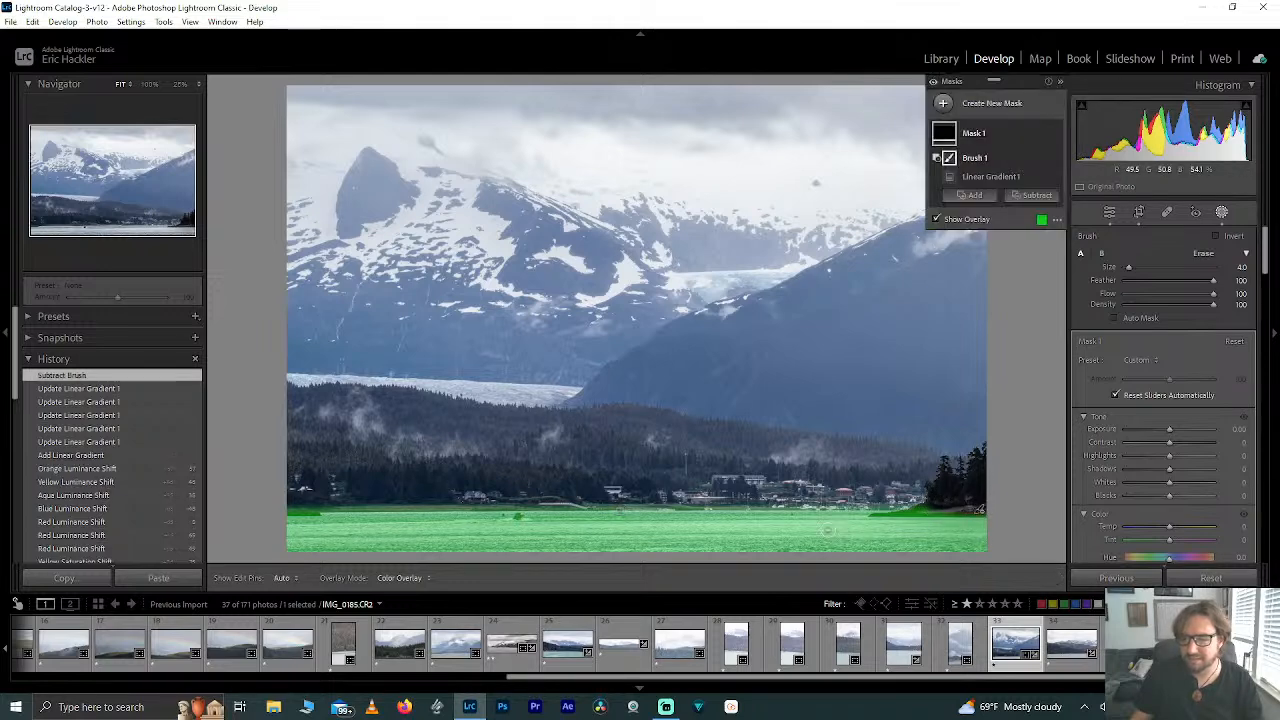
pyautogui.click(174, 223)
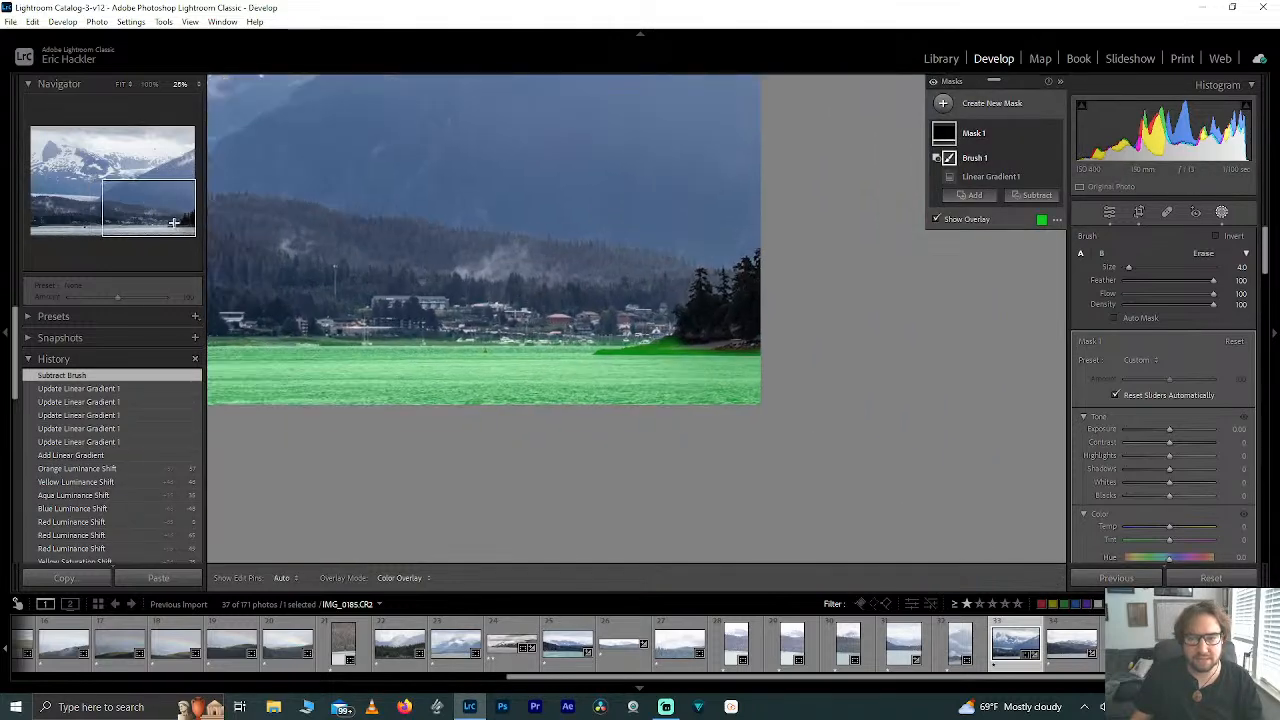
pyautogui.moveTo(720, 335)
pyautogui.mouseDown()
pyautogui.moveTo(666, 344)
pyautogui.moveTo(762, 348)
pyautogui.moveTo(647, 346)
pyautogui.mouseUp()
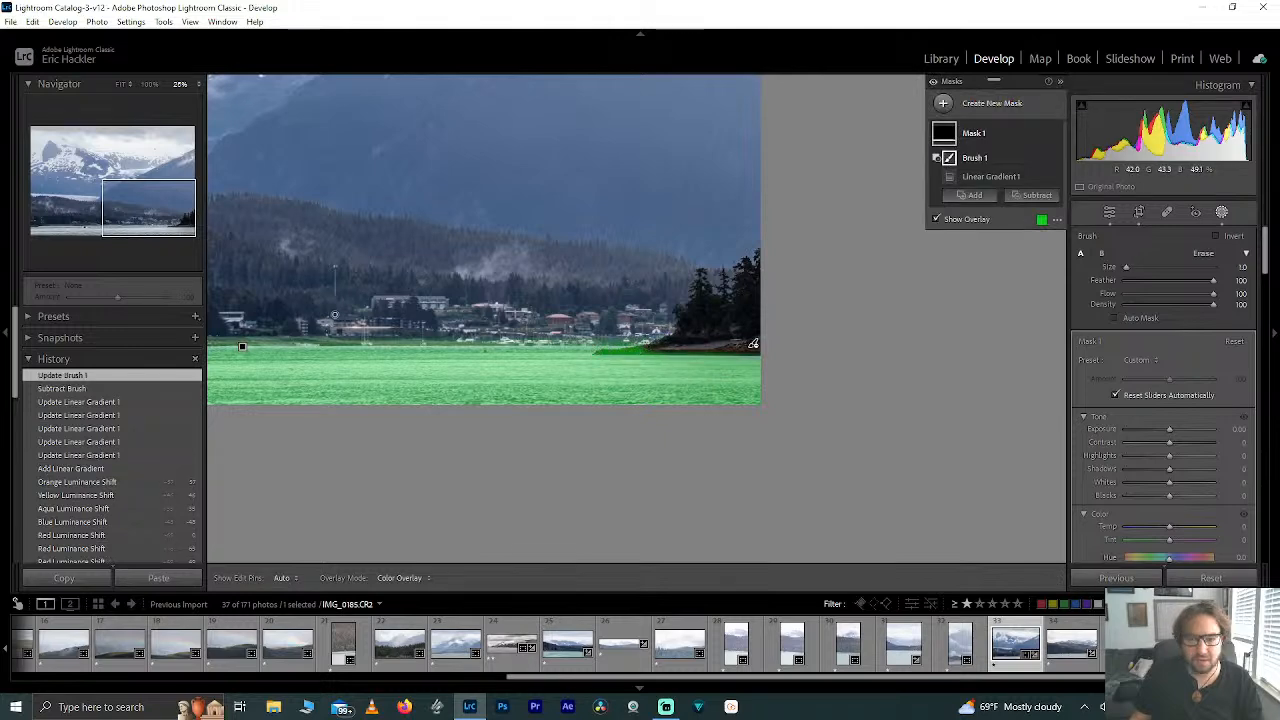
# Step: At 100% zoom, brush the low spit of land out of the water mask with brush sizes 5 and 6
pyautogui.click(148, 85)
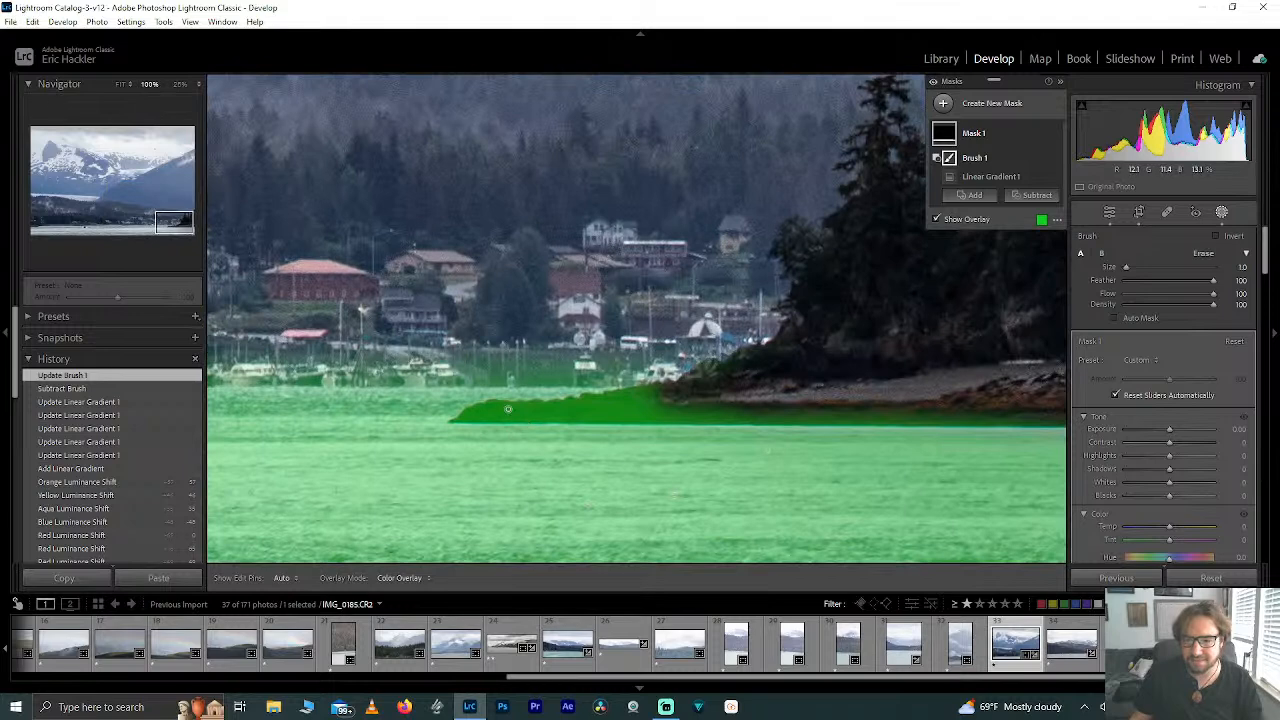
pyautogui.scroll(5, 508, 410)
pyautogui.scroll(-1, 493, 411)
pyautogui.moveTo(496, 411); pyautogui.dragTo(655, 395)
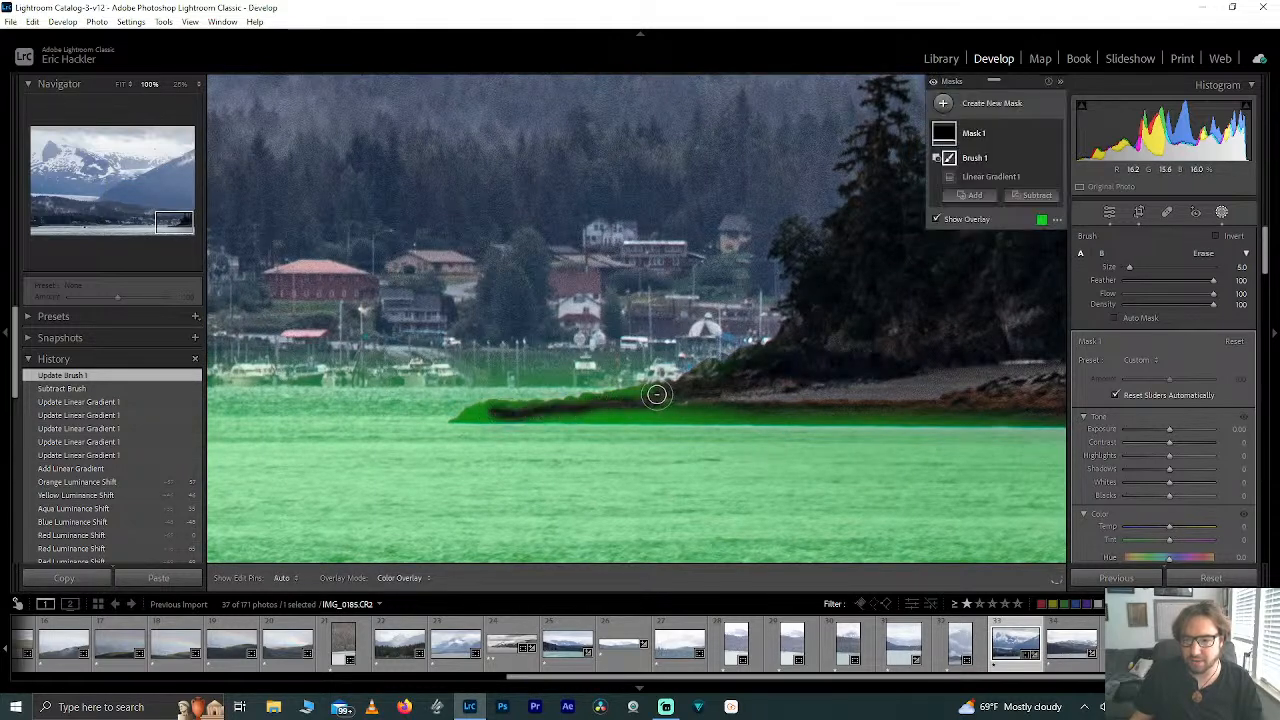
pyautogui.scroll(1, 659, 393)
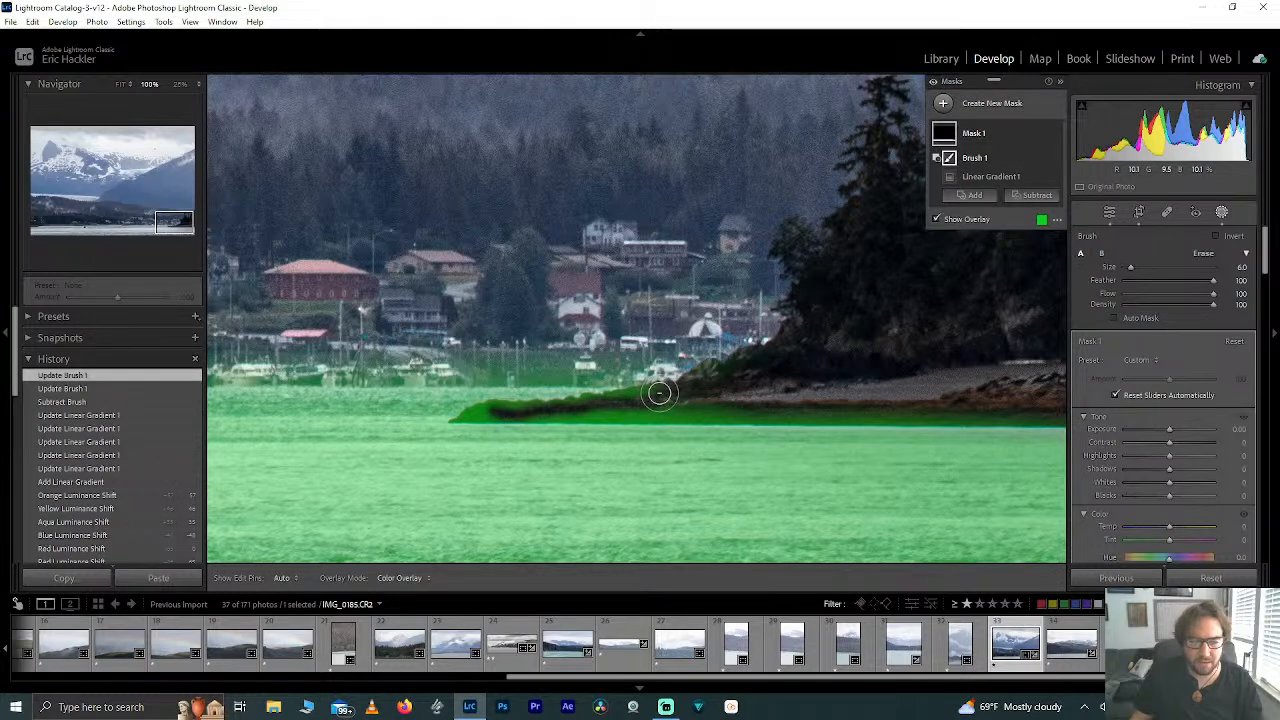
pyautogui.moveTo(674, 397)
pyautogui.mouseDown()
pyautogui.moveTo(634, 397)
pyautogui.moveTo(889, 405)
pyautogui.moveTo(711, 401)
pyautogui.moveTo(714, 371)
pyautogui.moveTo(704, 394)
pyautogui.mouseUp()
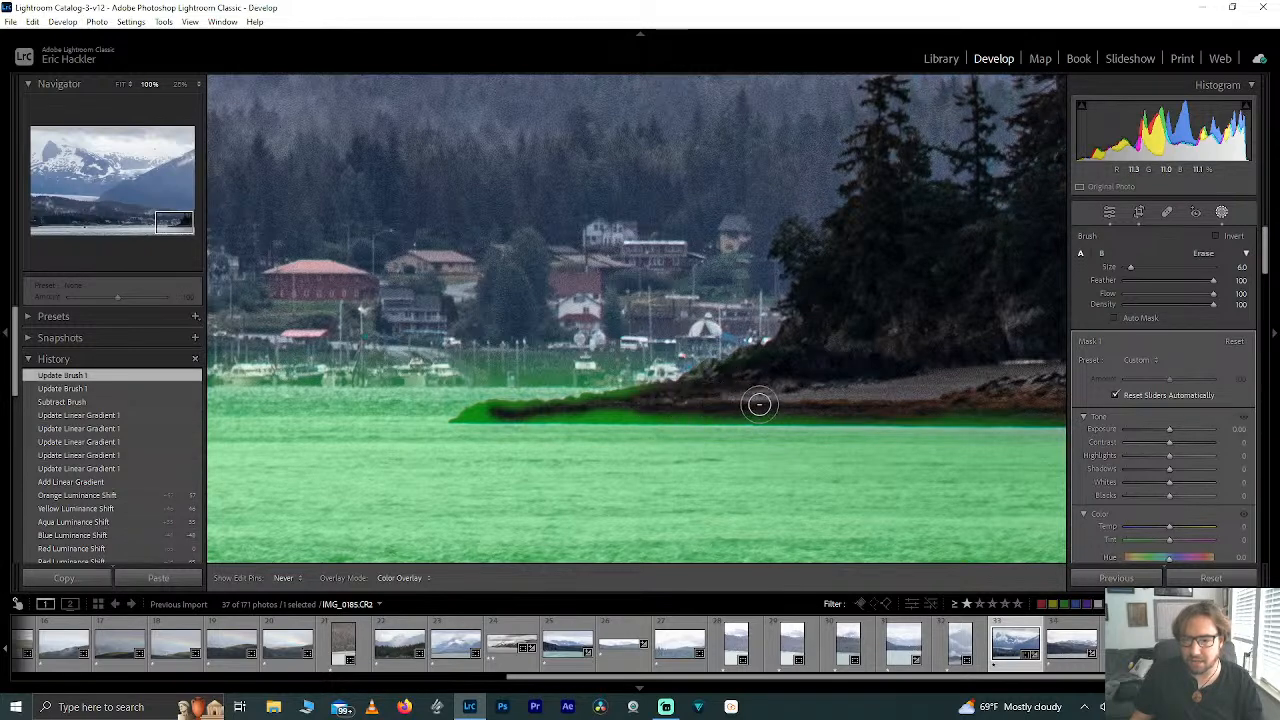
pyautogui.click(630, 403)
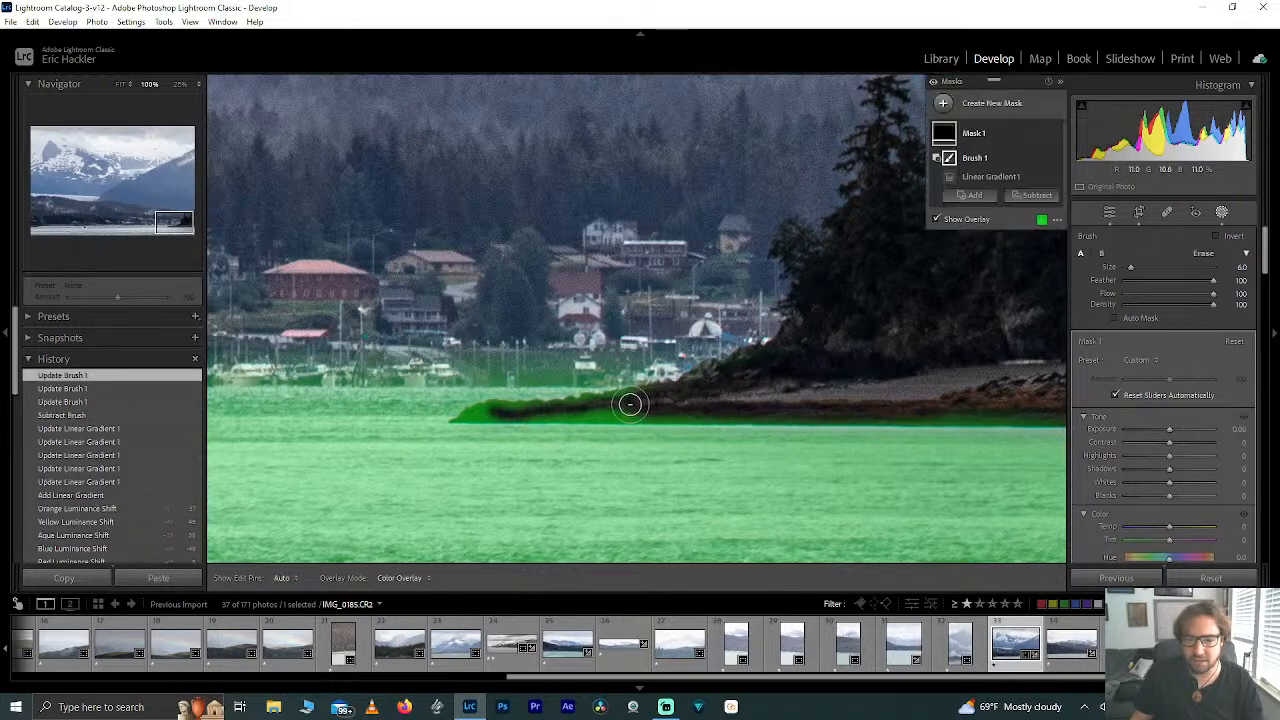
# Step: Remove the remaining mask from the spit's tip and lower shoreline with the brush at size 5
pyautogui.press('[')
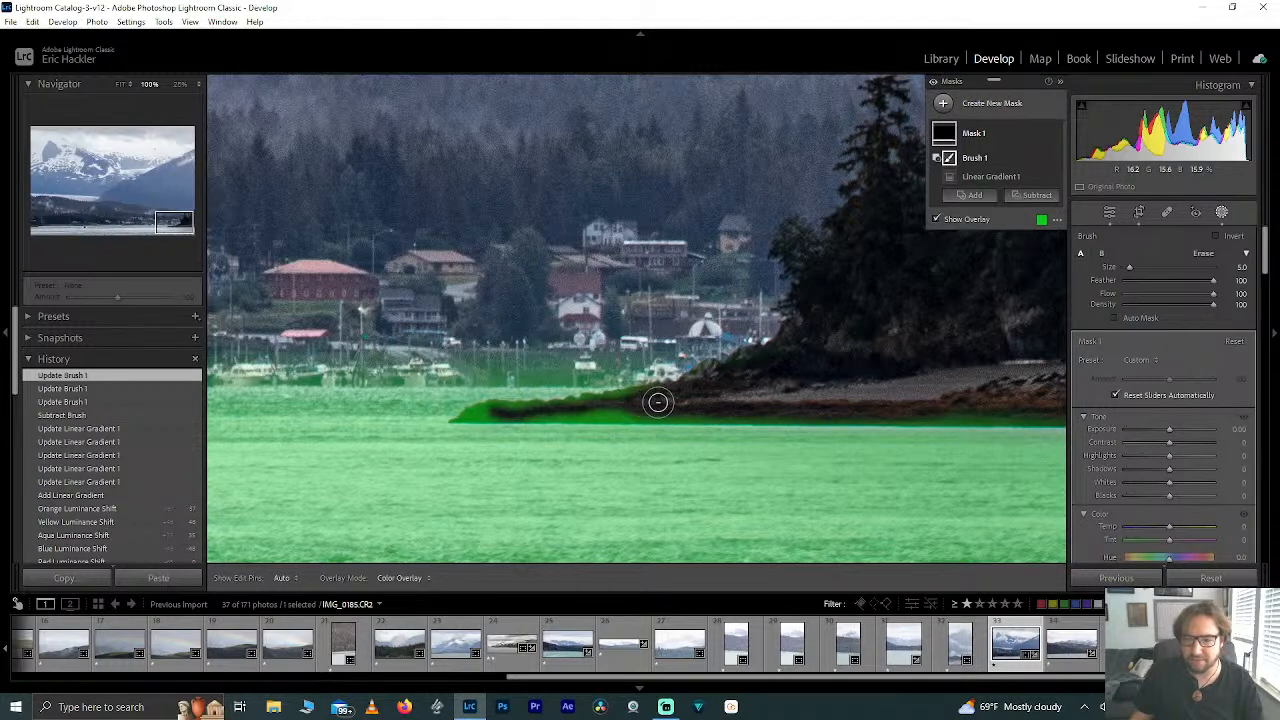
pyautogui.press('h')
pyautogui.moveTo(614, 407)
pyautogui.mouseDown()
pyautogui.moveTo(537, 409)
pyautogui.moveTo(805, 414)
pyautogui.mouseUp()
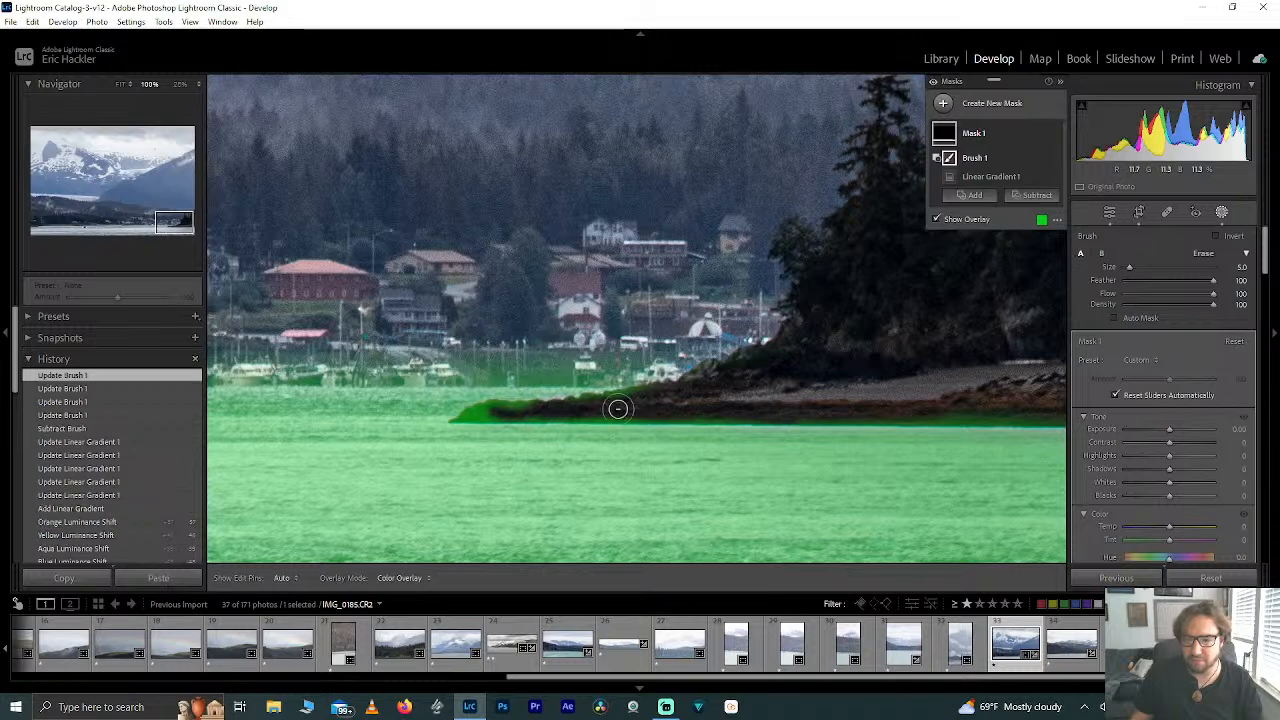
pyautogui.moveTo(486, 414)
pyautogui.mouseDown()
pyautogui.moveTo(542, 411)
pyautogui.moveTo(479, 411)
pyautogui.moveTo(675, 396)
pyautogui.mouseUp()
pyautogui.press('h')
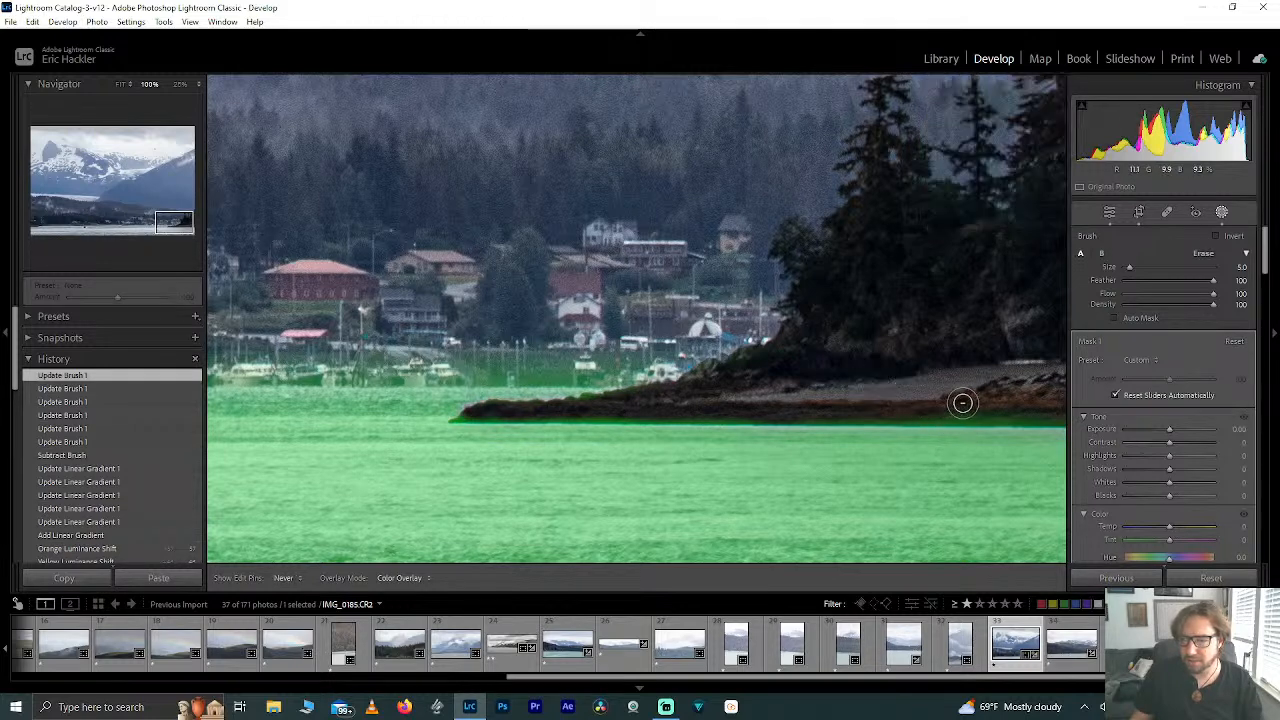
pyautogui.moveTo(899, 407)
pyautogui.mouseDown()
pyautogui.moveTo(1046, 406)
pyautogui.moveTo(678, 383)
pyautogui.mouseUp()
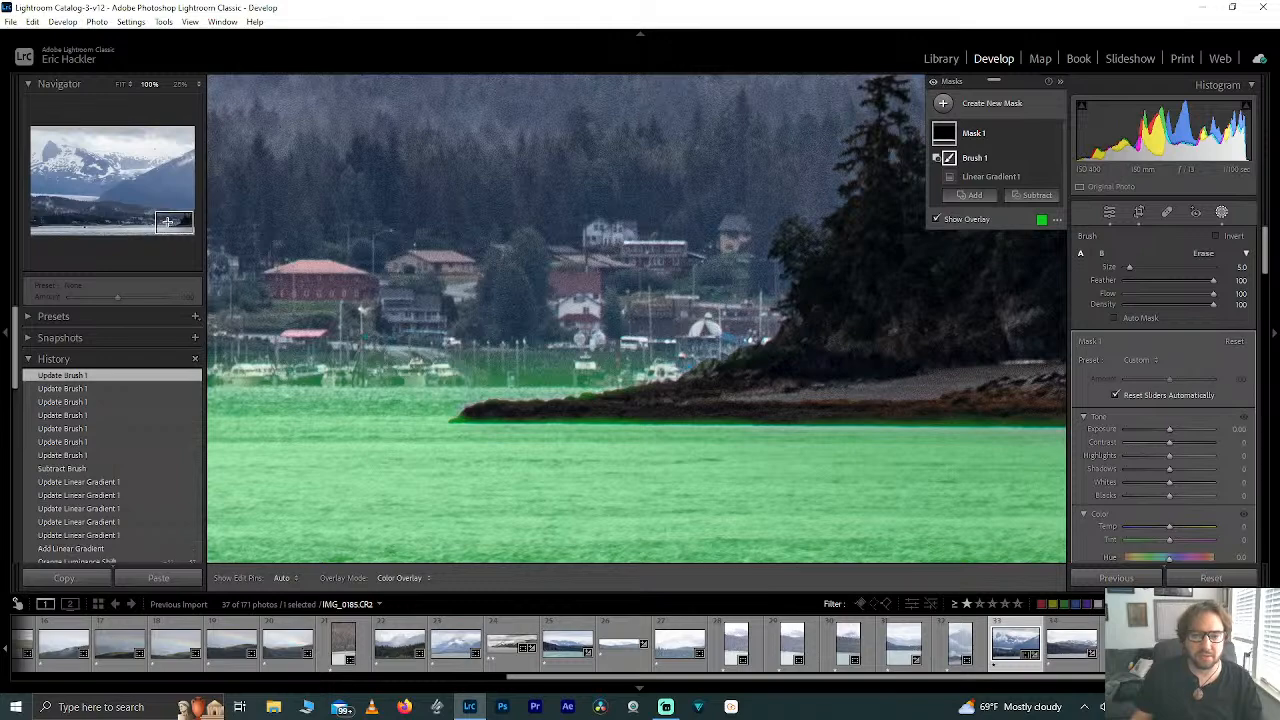
# Step: Brush the shoreline and dark spit at the photo's left edge out of the water mask with brush sizes 5 and 8
pyautogui.press('z')
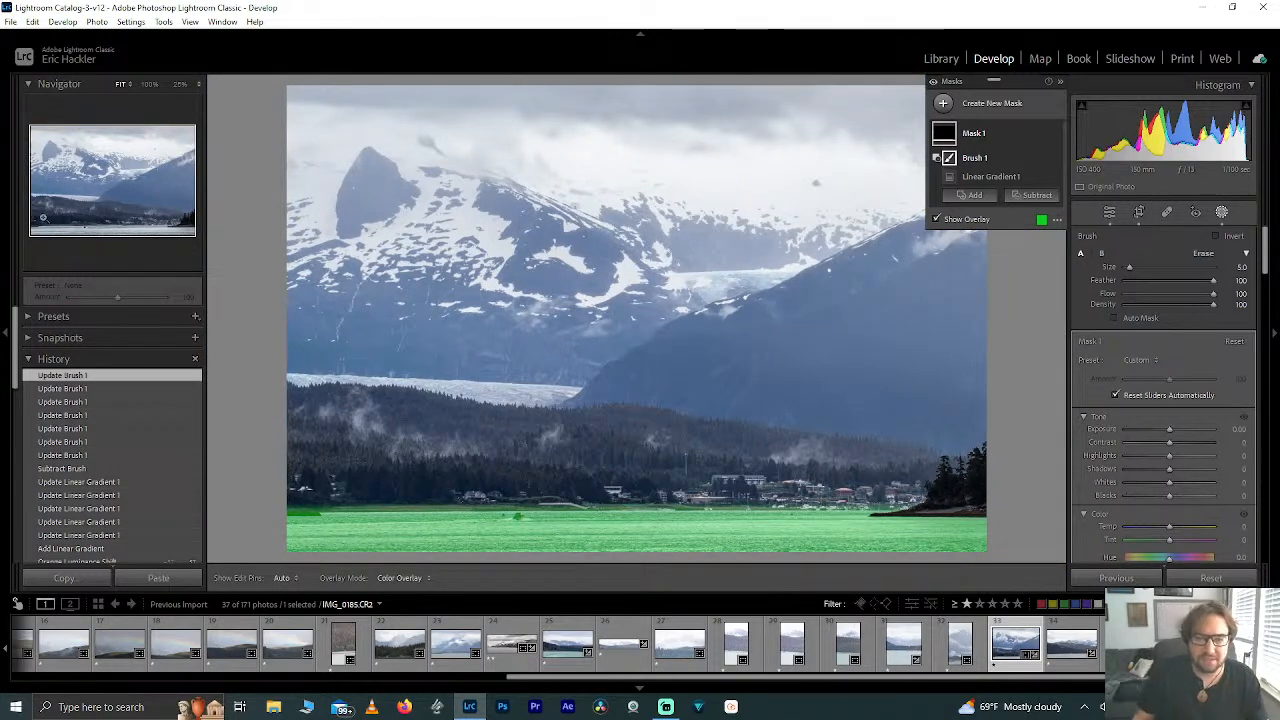
pyautogui.click(34, 228)
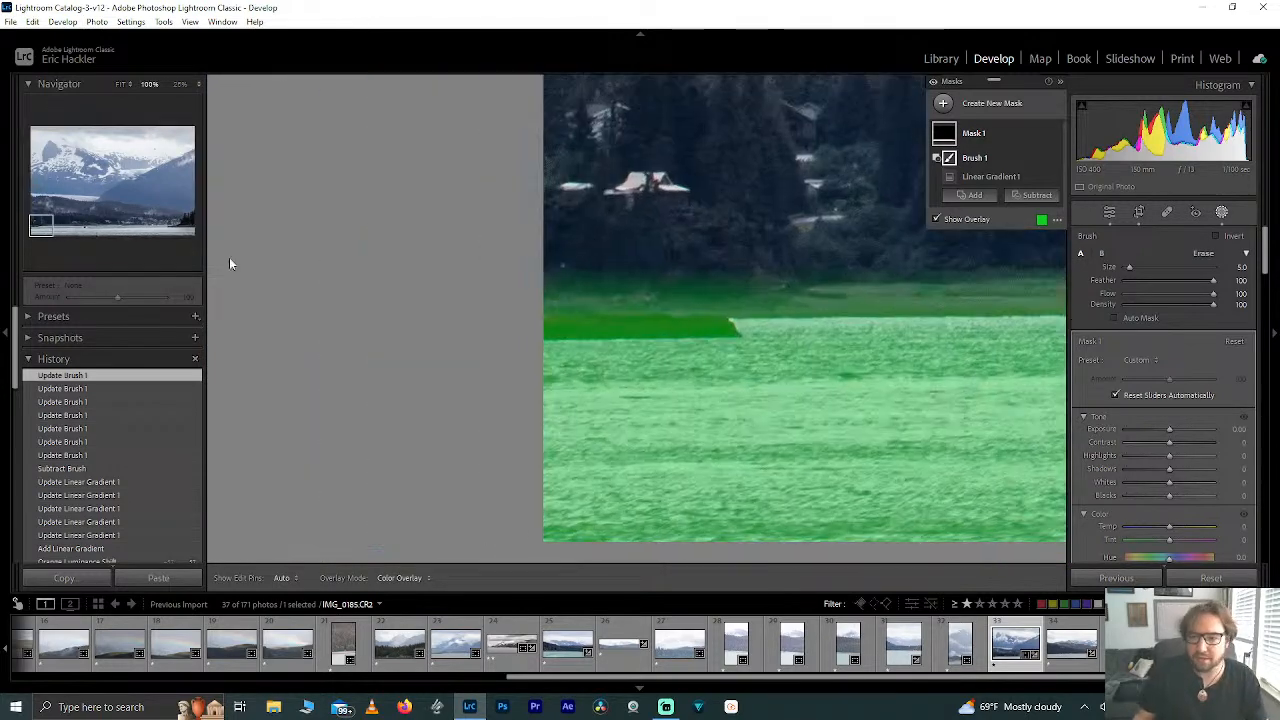
pyautogui.moveTo(546, 328)
pyautogui.mouseDown()
pyautogui.moveTo(612, 326)
pyautogui.moveTo(552, 313)
pyautogui.moveTo(551, 291)
pyautogui.moveTo(542, 309)
pyautogui.moveTo(578, 322)
pyautogui.moveTo(545, 324)
pyautogui.moveTo(727, 327)
pyautogui.moveTo(573, 327)
pyautogui.moveTo(554, 281)
pyautogui.moveTo(552, 315)
pyautogui.moveTo(575, 283)
pyautogui.moveTo(836, 272)
pyautogui.moveTo(694, 291)
pyautogui.moveTo(684, 281)
pyautogui.moveTo(772, 298)
pyautogui.moveTo(741, 302)
pyautogui.moveTo(531, 302)
pyautogui.moveTo(681, 315)
pyautogui.moveTo(801, 289)
pyautogui.moveTo(954, 282)
pyautogui.moveTo(821, 282)
pyautogui.moveTo(745, 297)
pyautogui.moveTo(1018, 298)
pyautogui.moveTo(640, 295)
pyautogui.mouseUp()
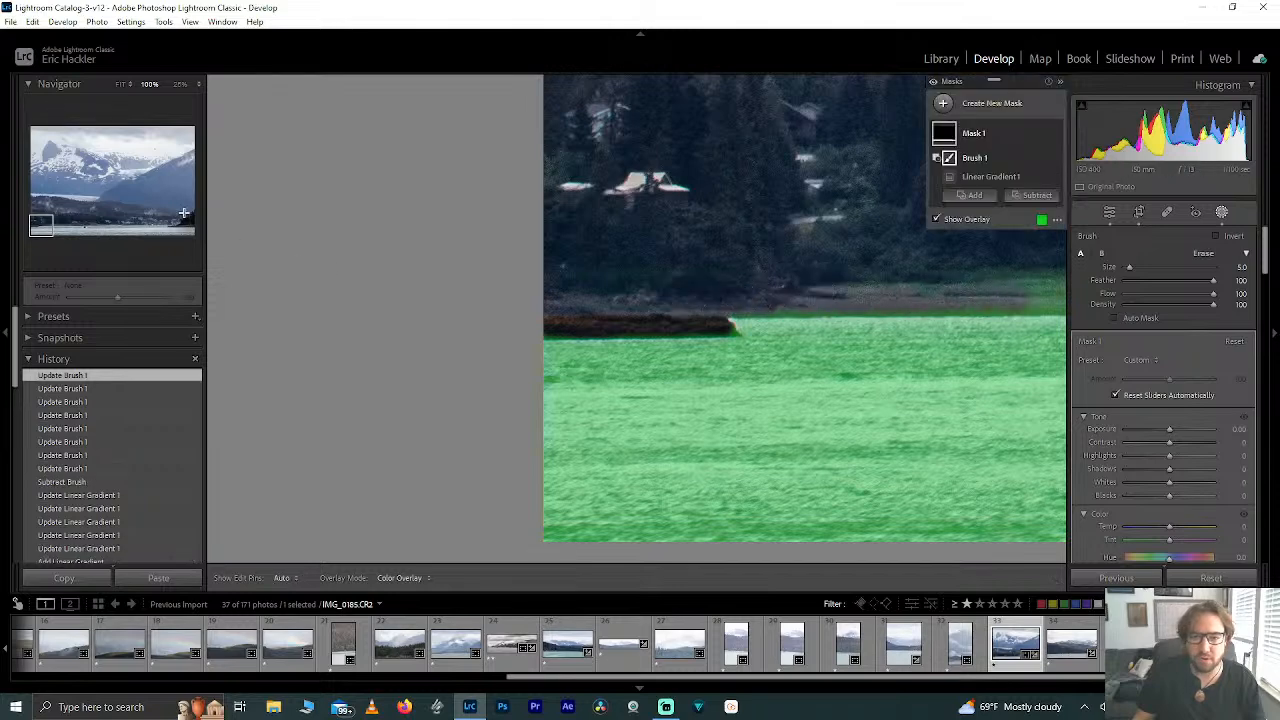
pyautogui.moveTo(40, 226); pyautogui.dragTo(45, 222)
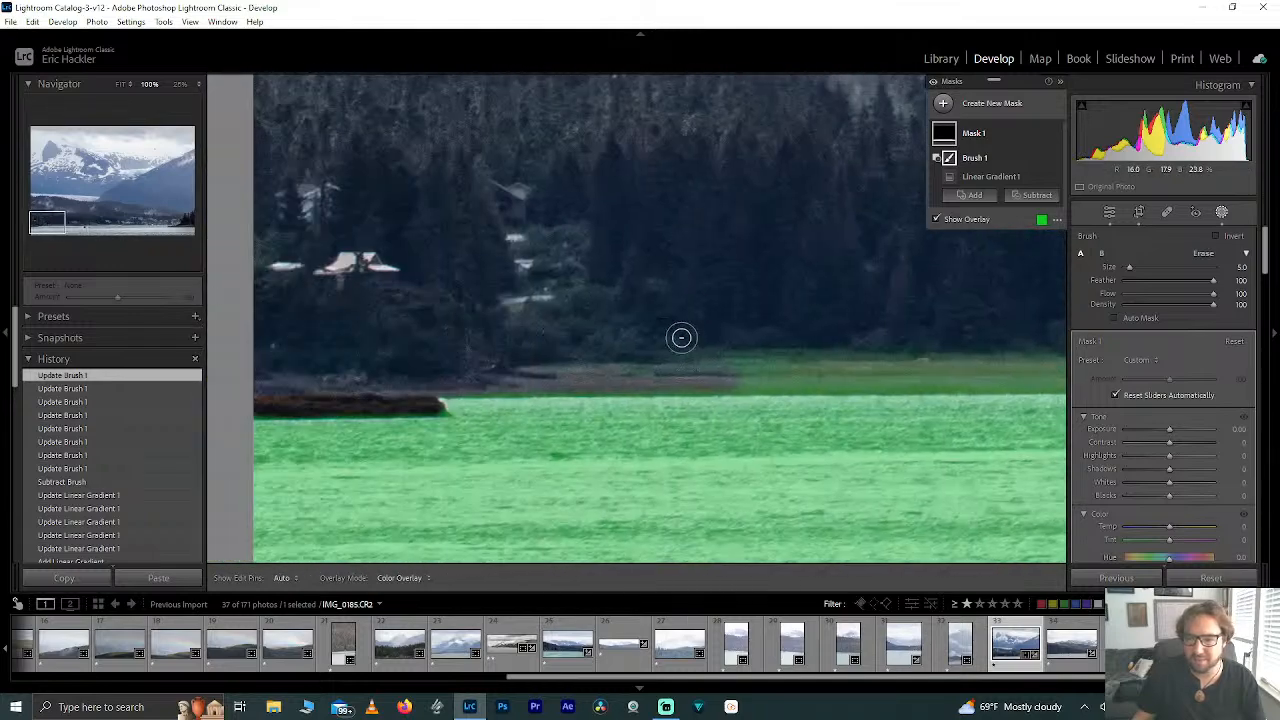
pyautogui.scroll(3, 706, 347)
pyautogui.moveTo(719, 362)
pyautogui.mouseDown()
pyautogui.moveTo(962, 363)
pyautogui.moveTo(704, 368)
pyautogui.moveTo(874, 364)
pyautogui.moveTo(734, 367)
pyautogui.mouseUp()
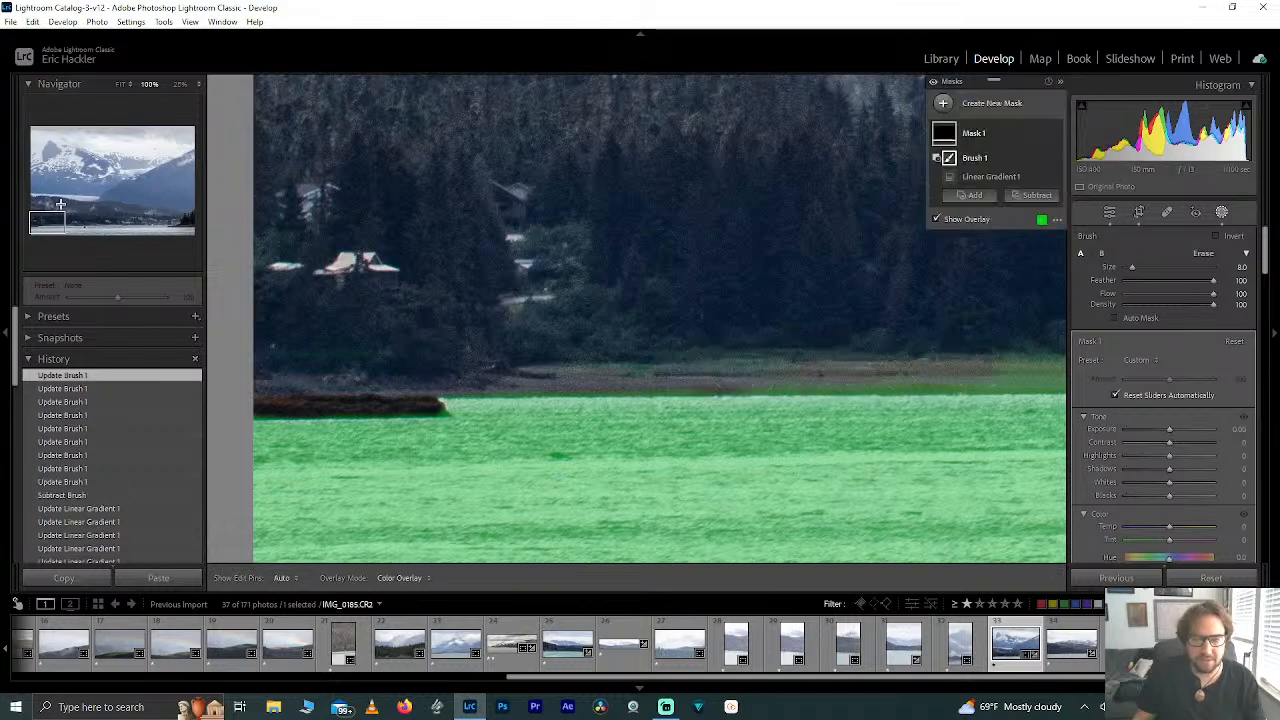
# Step: Continue subtracting from the water mask along the shore below the waterfront houses and the long pier with the brush at size 8
pyautogui.moveTo(57, 220); pyautogui.dragTo(70, 220)
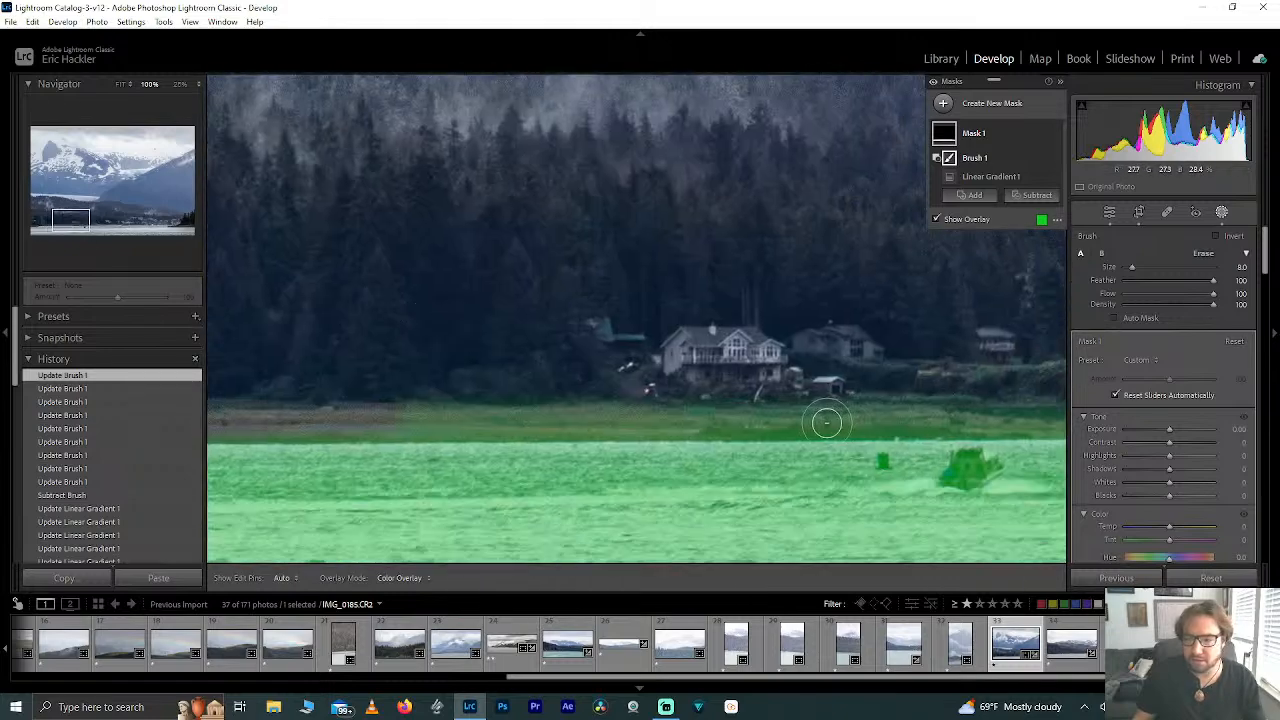
pyautogui.moveTo(826, 422)
pyautogui.mouseDown()
pyautogui.moveTo(358, 416)
pyautogui.moveTo(525, 398)
pyautogui.moveTo(1024, 422)
pyautogui.mouseUp()
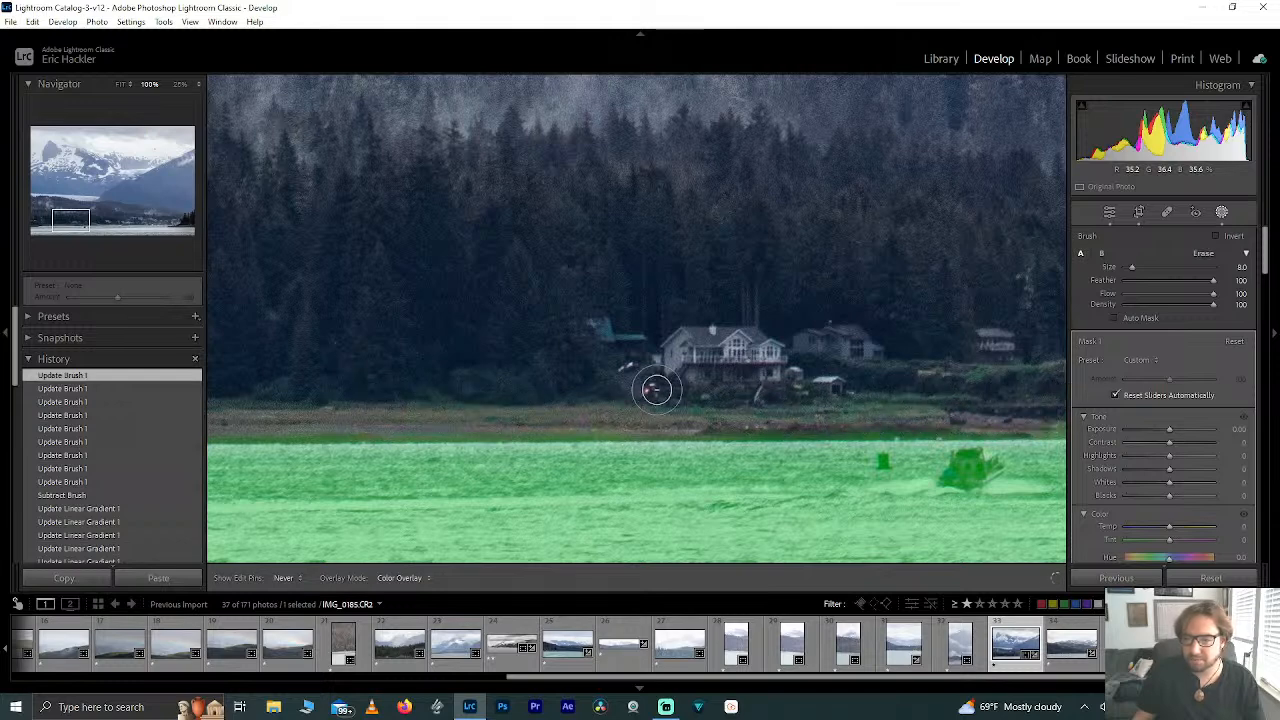
pyautogui.click(98, 219)
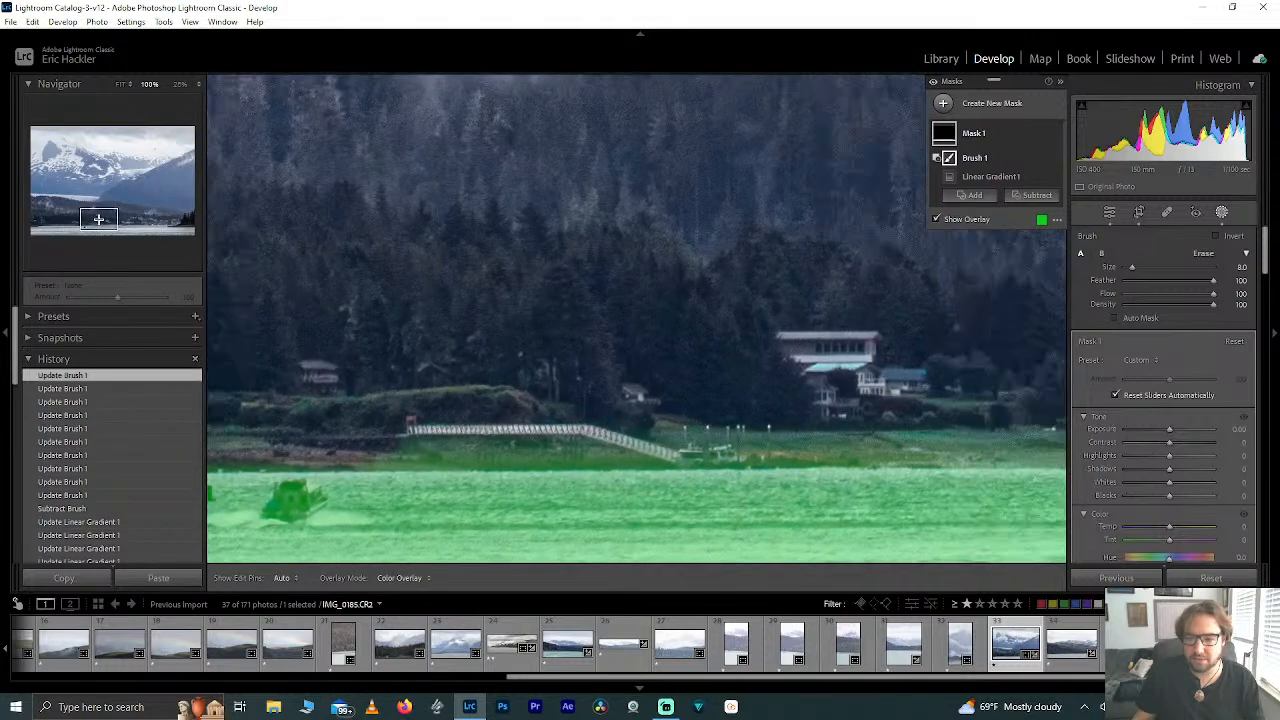
pyautogui.click(89, 221)
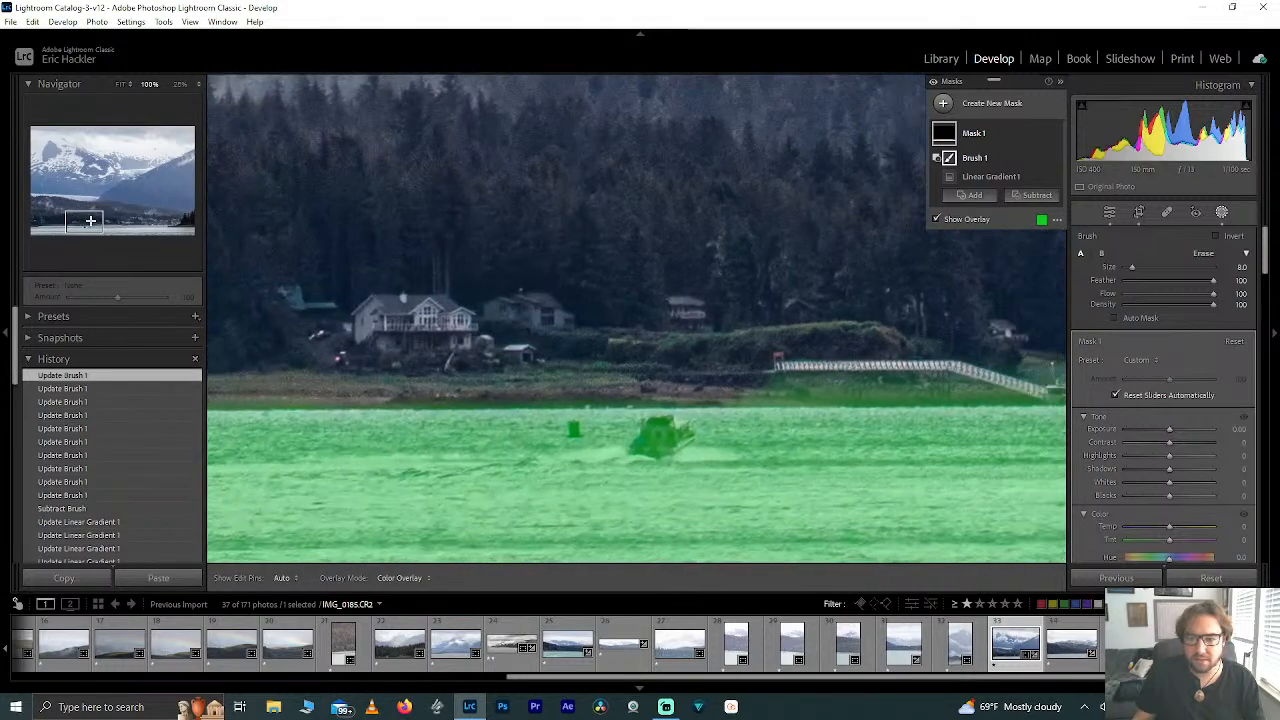
pyautogui.click(94, 221)
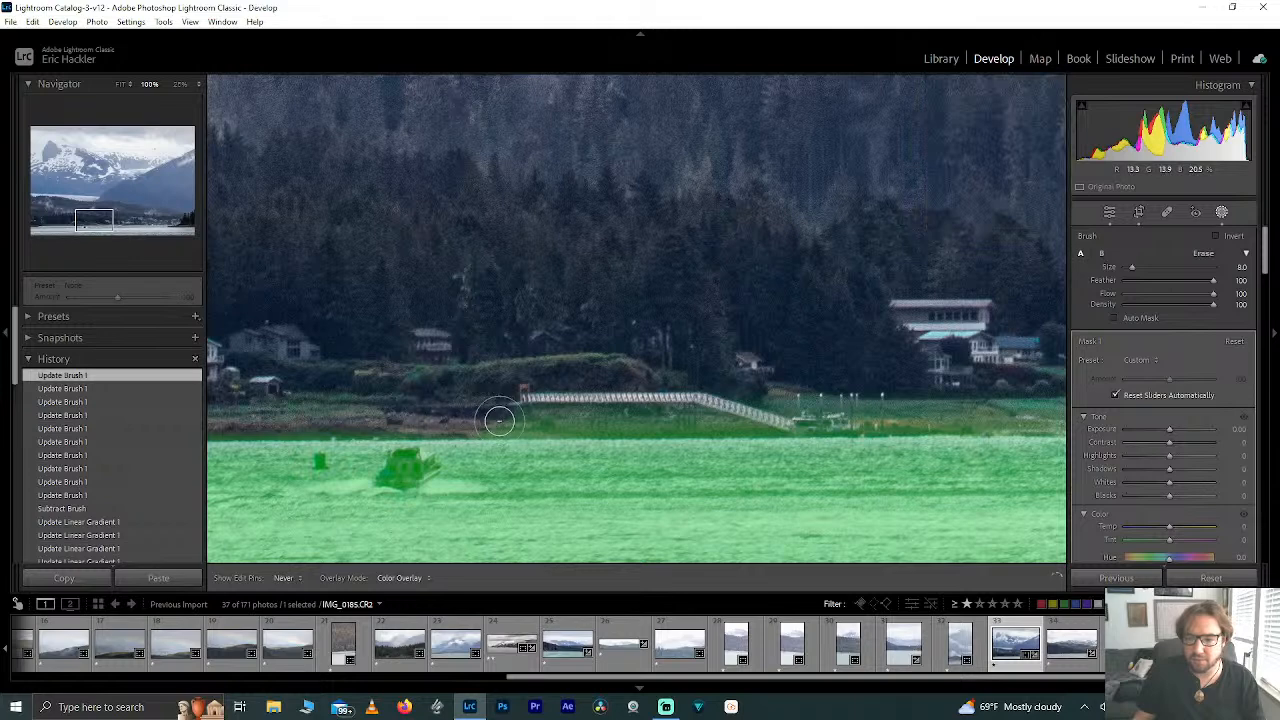
pyautogui.moveTo(499, 421)
pyautogui.mouseDown()
pyautogui.moveTo(785, 422)
pyautogui.moveTo(900, 406)
pyautogui.moveTo(692, 413)
pyautogui.moveTo(527, 394)
pyautogui.moveTo(696, 382)
pyautogui.moveTo(1044, 412)
pyautogui.moveTo(915, 413)
pyautogui.moveTo(1041, 415)
pyautogui.moveTo(753, 370)
pyautogui.moveTo(588, 380)
pyautogui.mouseUp()
# Step: Brush the small boat out of the water mask at 100% zoom with the brush reduced to size 5
pyautogui.moveTo(94, 222)
pyautogui.mouseDown()
pyautogui.moveTo(70, 226)
pyautogui.moveTo(83, 229)
pyautogui.mouseUp()
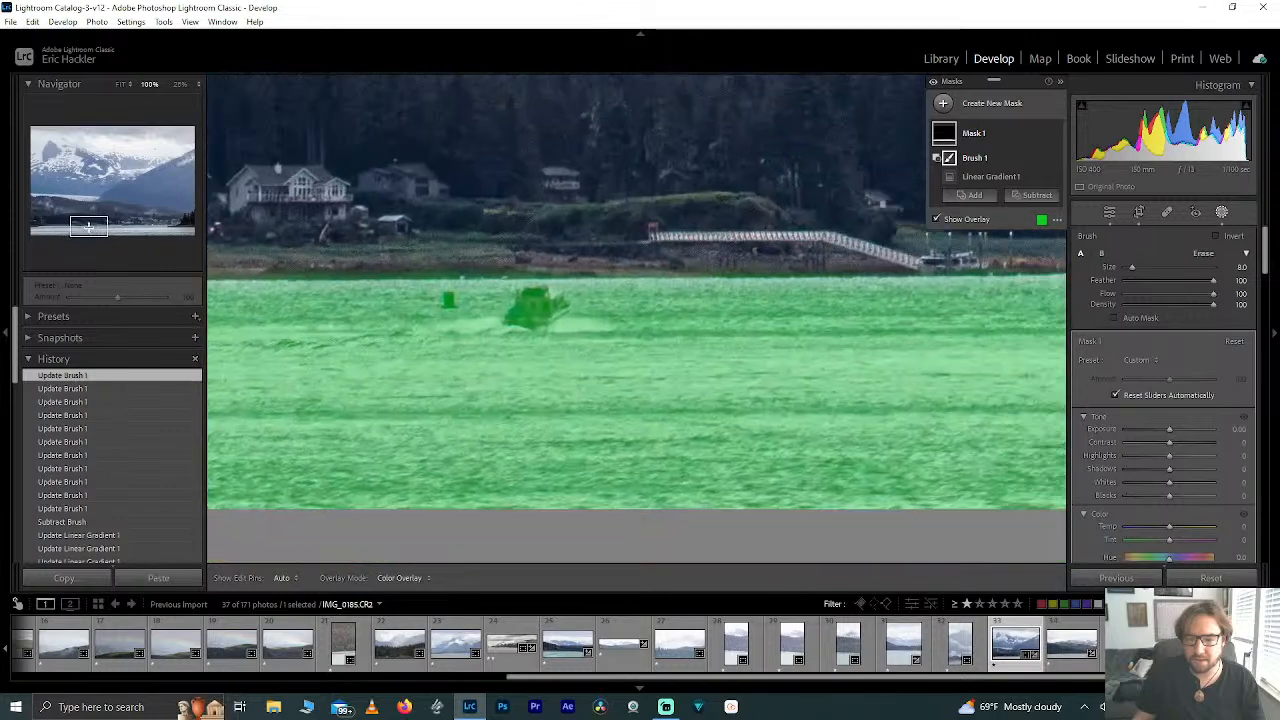
pyautogui.press('z')
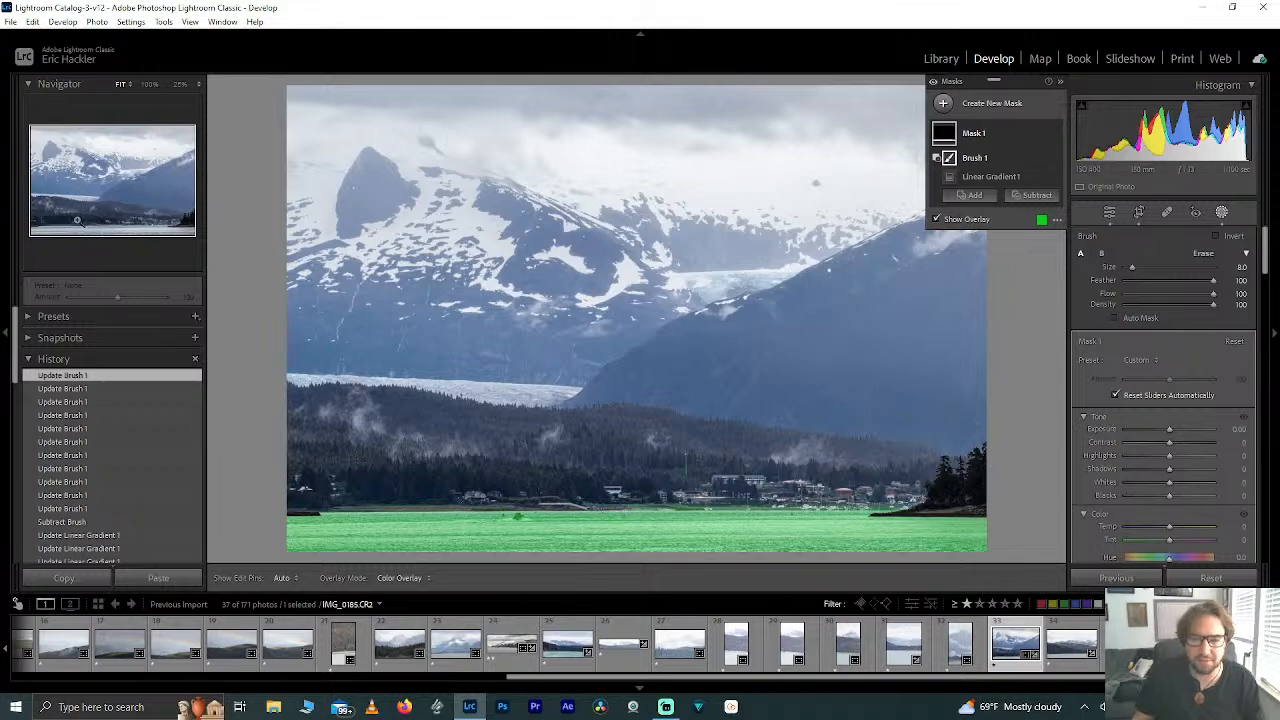
pyautogui.click(83, 229)
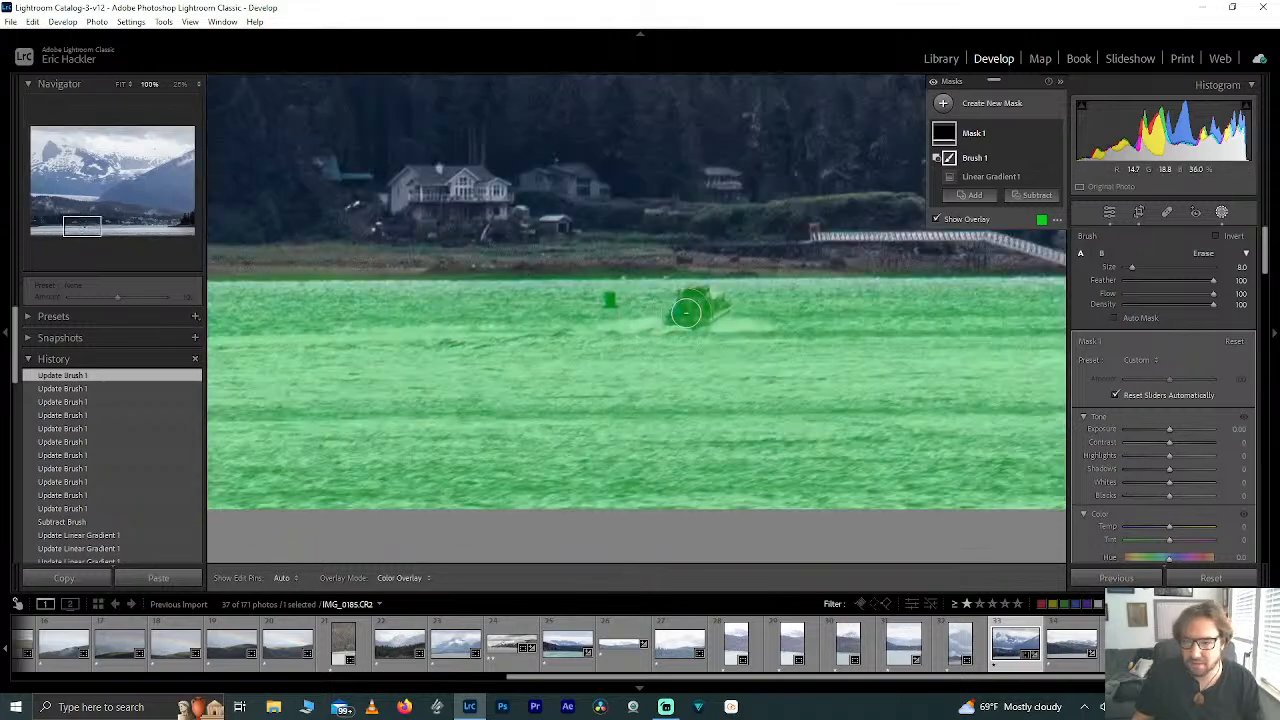
pyautogui.moveTo(686, 313)
pyautogui.mouseDown()
pyautogui.moveTo(713, 304)
pyautogui.moveTo(686, 312)
pyautogui.mouseUp()
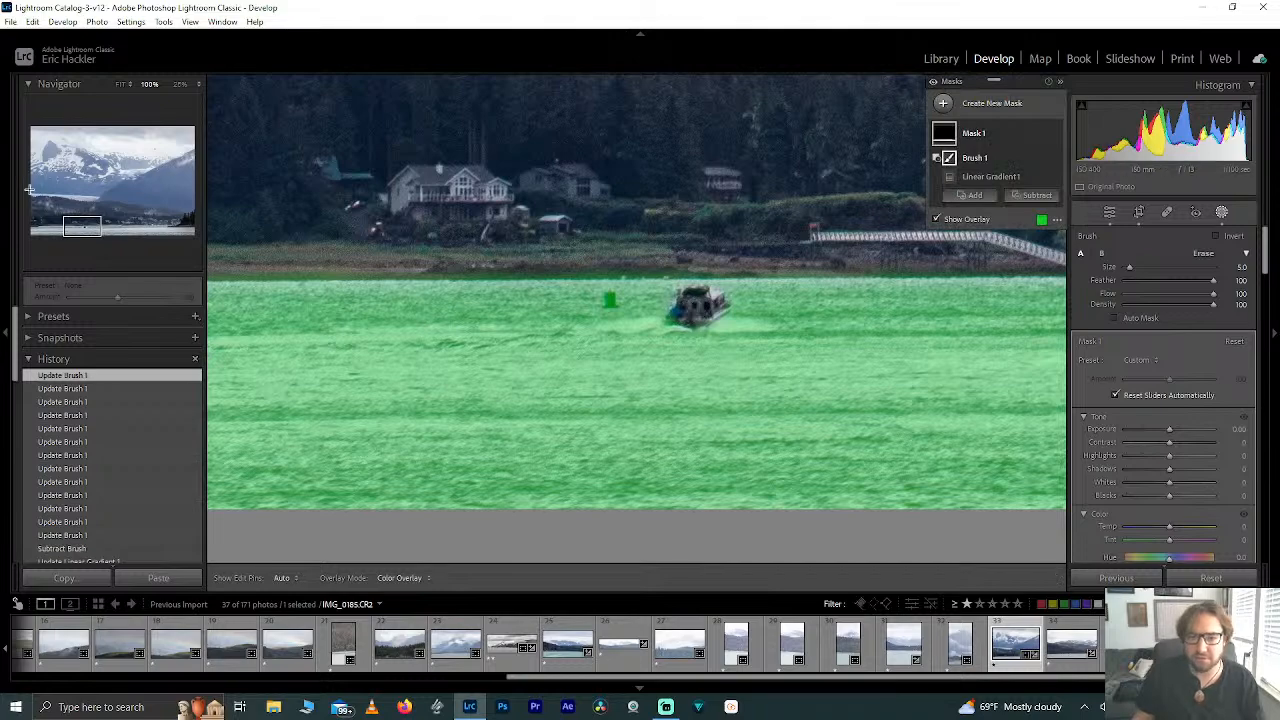
pyautogui.doubleClick(74, 223)
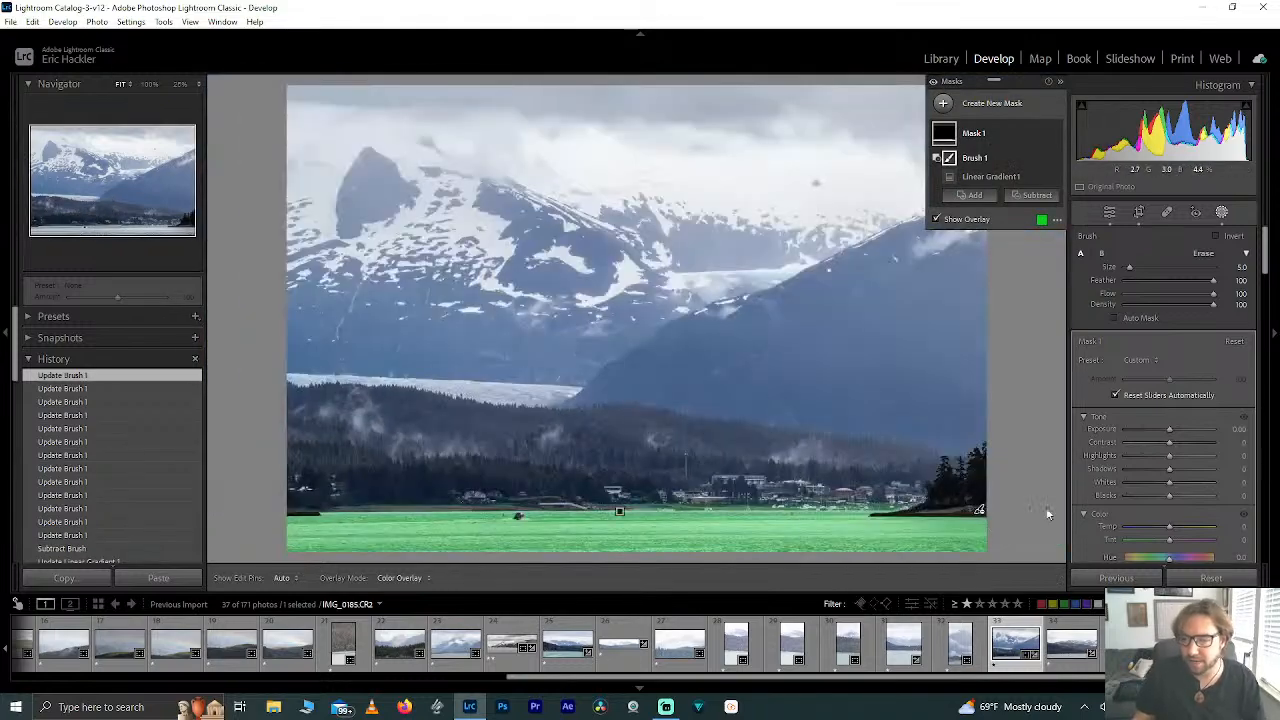
# Step: Set the water mask's saturation to 74 and shift its tint slightly towards green
pyautogui.scroll(-5, 1153, 417)
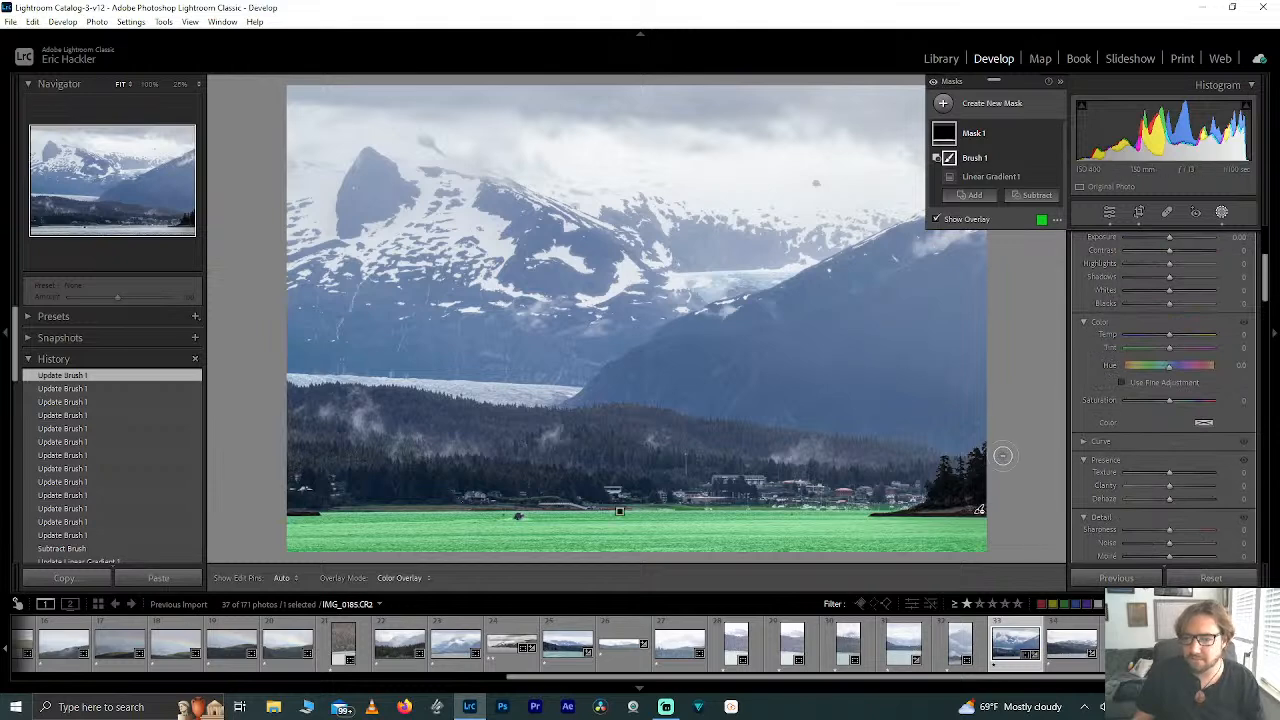
pyautogui.scroll(-2, 1080, 466)
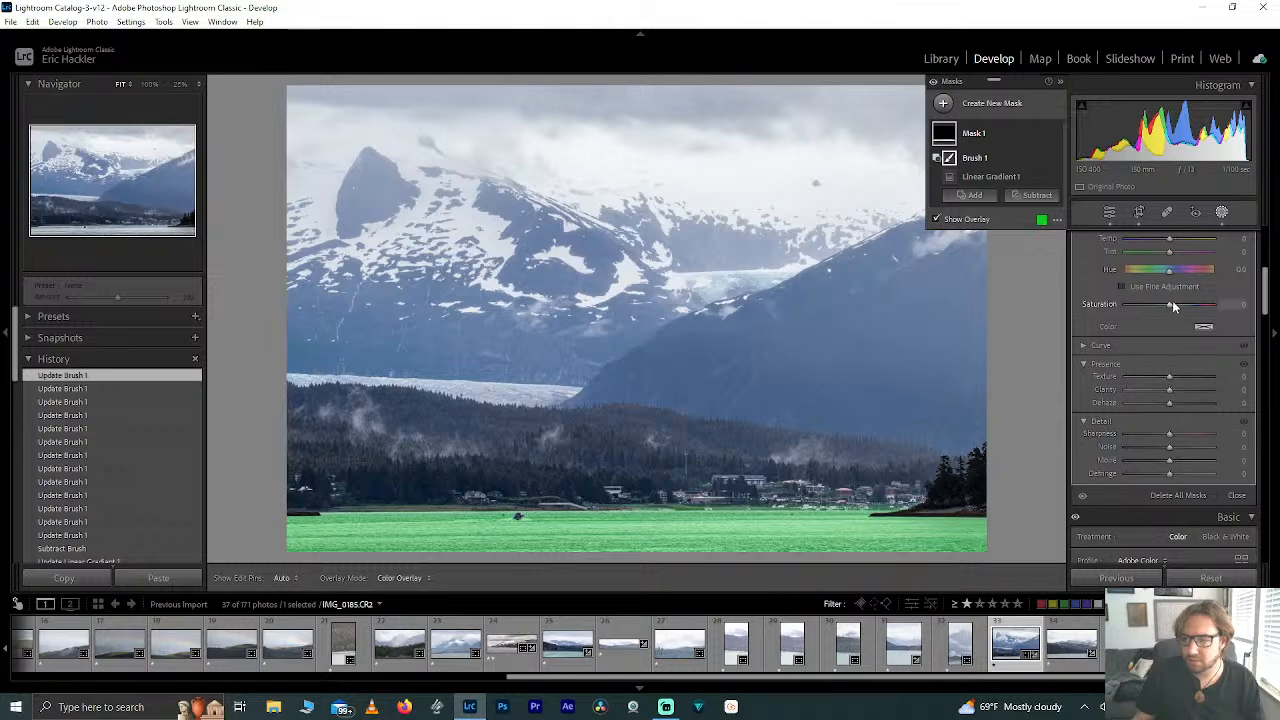
pyautogui.moveTo(1172, 305); pyautogui.dragTo(1211, 302)
pyautogui.scroll(2, 1156, 372)
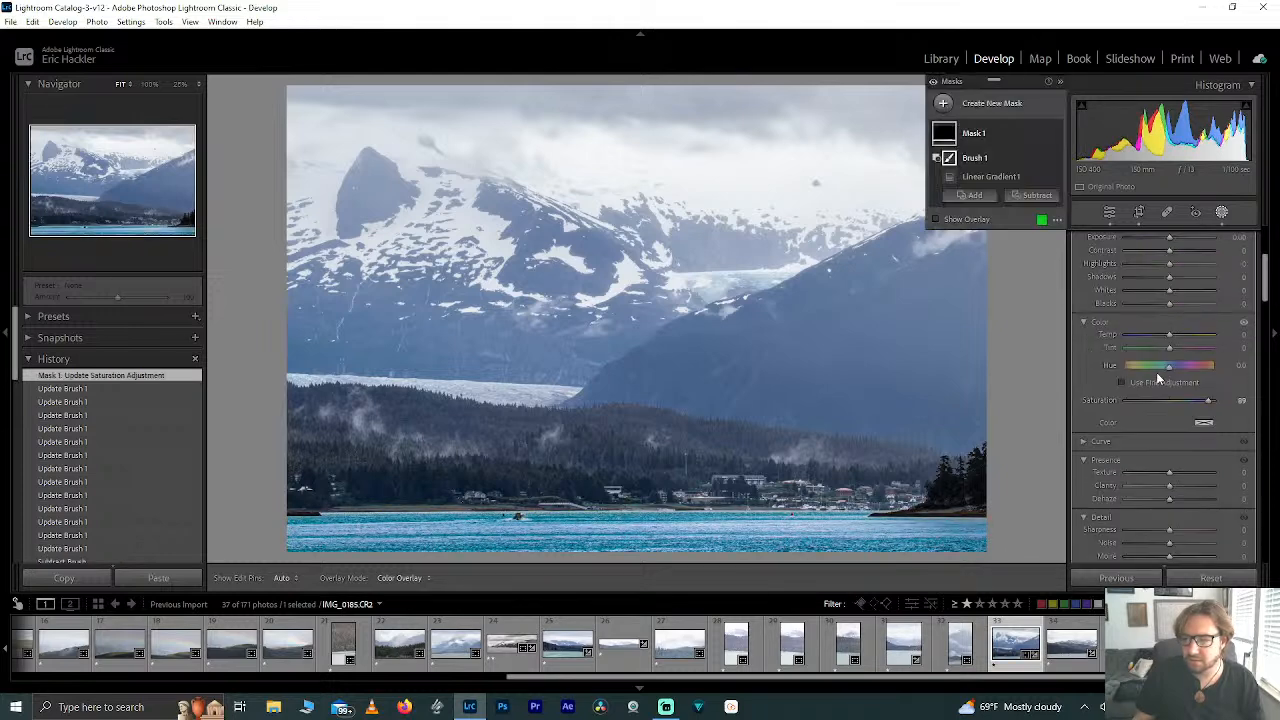
pyautogui.moveTo(1170, 347); pyautogui.dragTo(1163, 350)
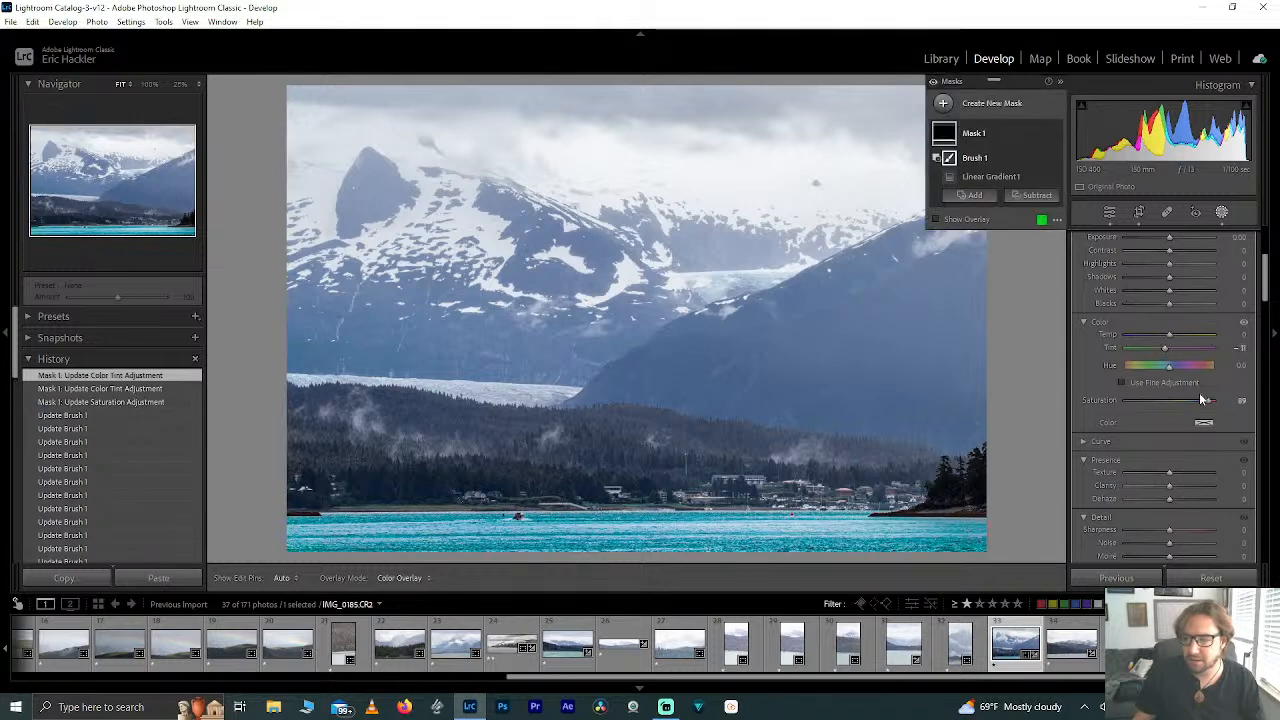
pyautogui.moveTo(1206, 400)
pyautogui.mouseDown()
pyautogui.moveTo(1178, 399)
pyautogui.moveTo(1203, 400)
pyautogui.mouseUp()
# Step: Lower the water mask's highlights to -100 and raise its texture to 100
pyautogui.moveTo(1172, 268); pyautogui.dragTo(1086, 267)
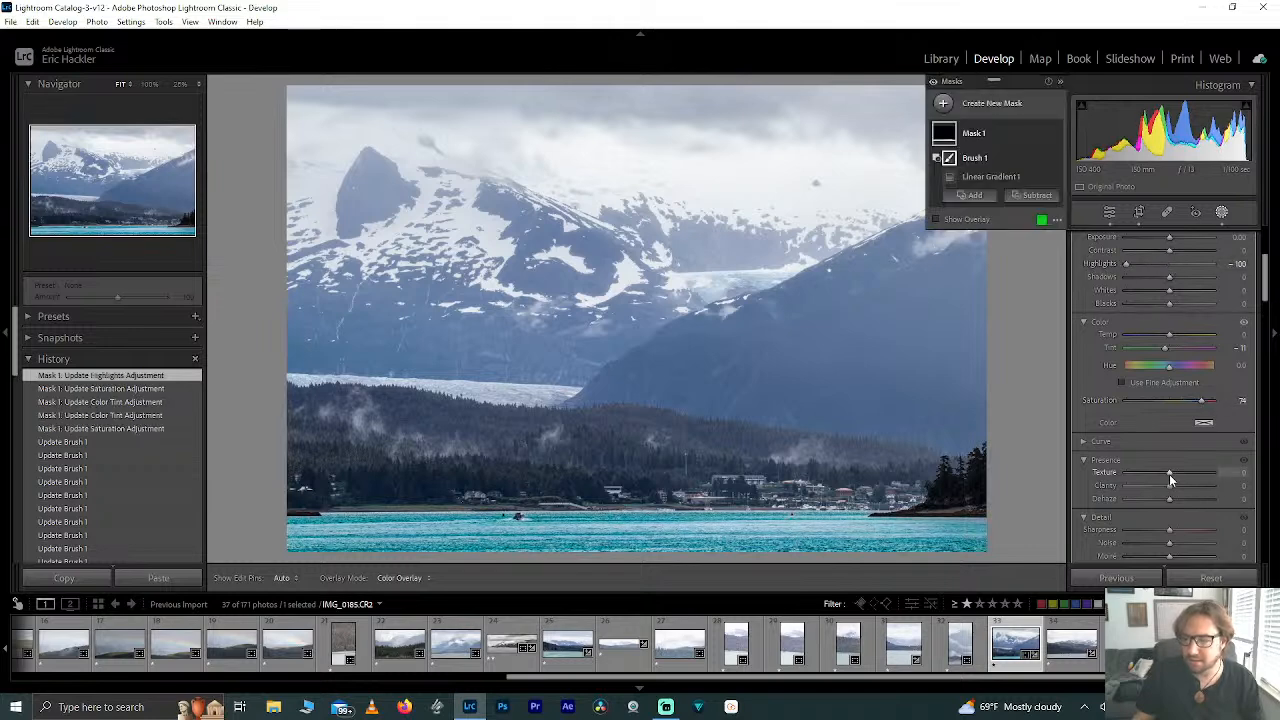
pyautogui.moveTo(1169, 474); pyautogui.dragTo(1245, 470)
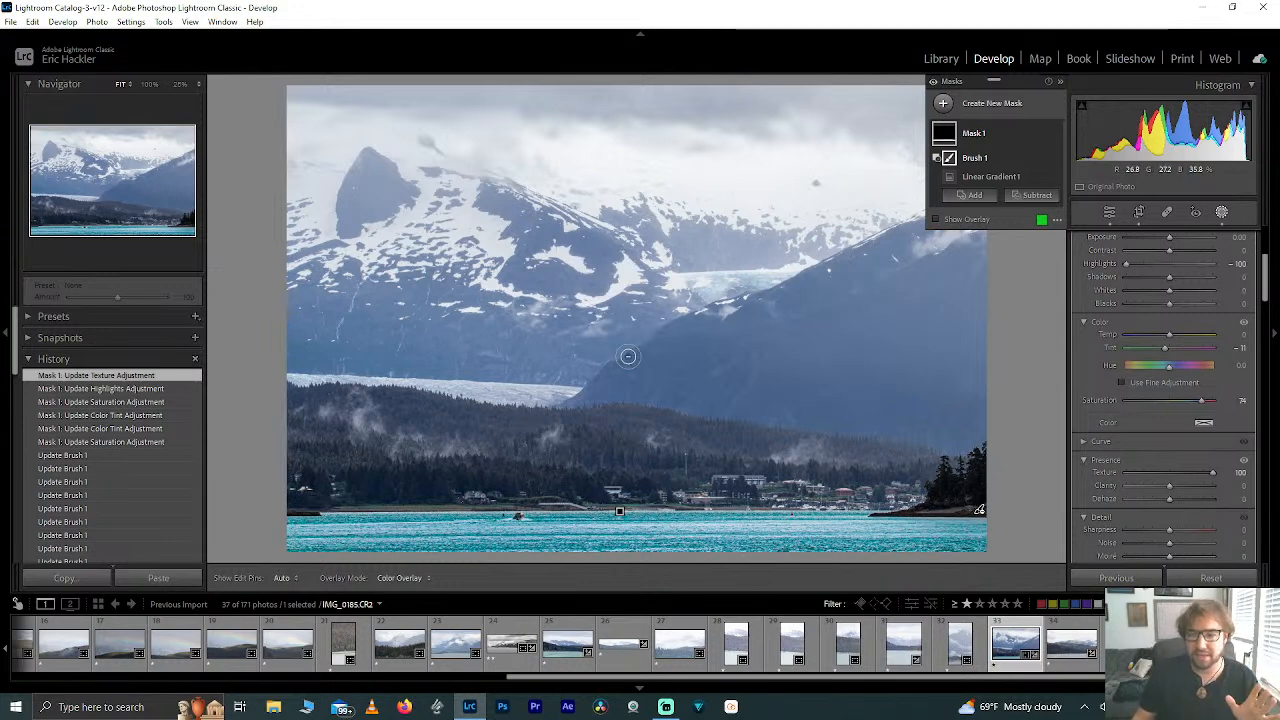
pyautogui.hotkey('alt', 'Tab')
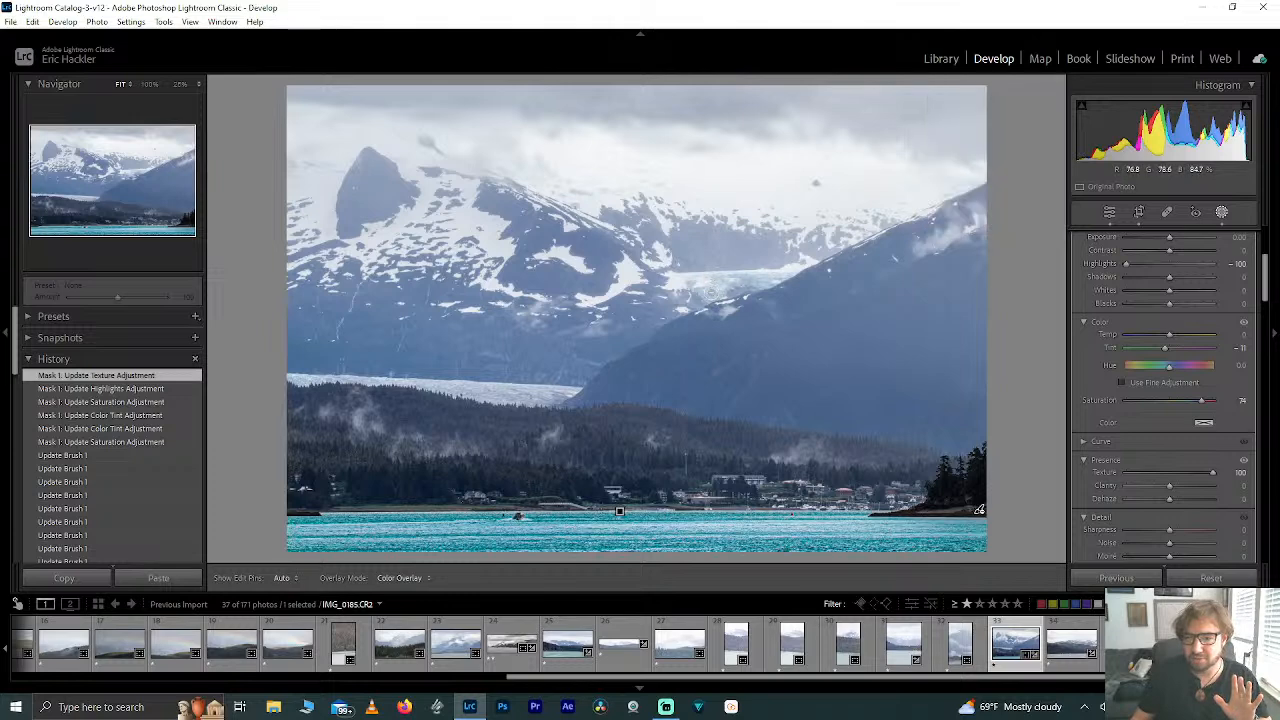
pyautogui.moveTo(706, 291); pyautogui.dragTo(702, 286)
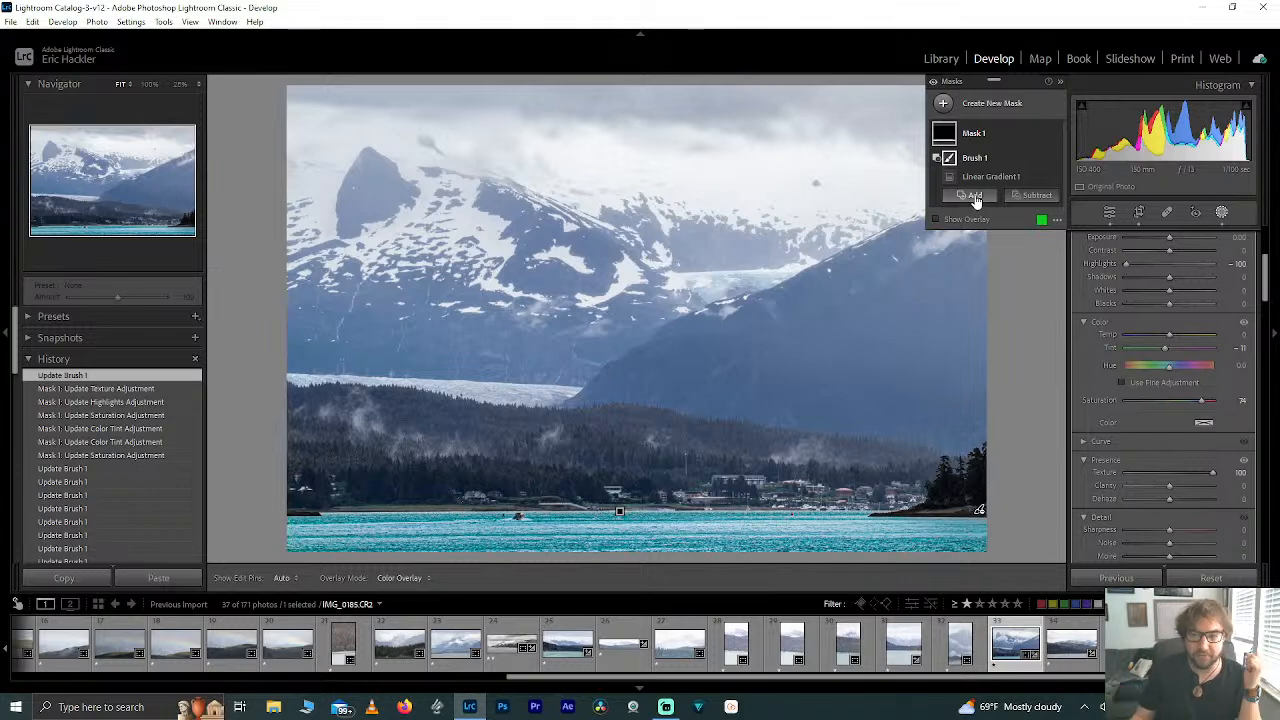
# Step: Try adding a brush at density 100 to the water mask and painting over the distant glacier ice, and undo the strokes
pyautogui.click(976, 197)
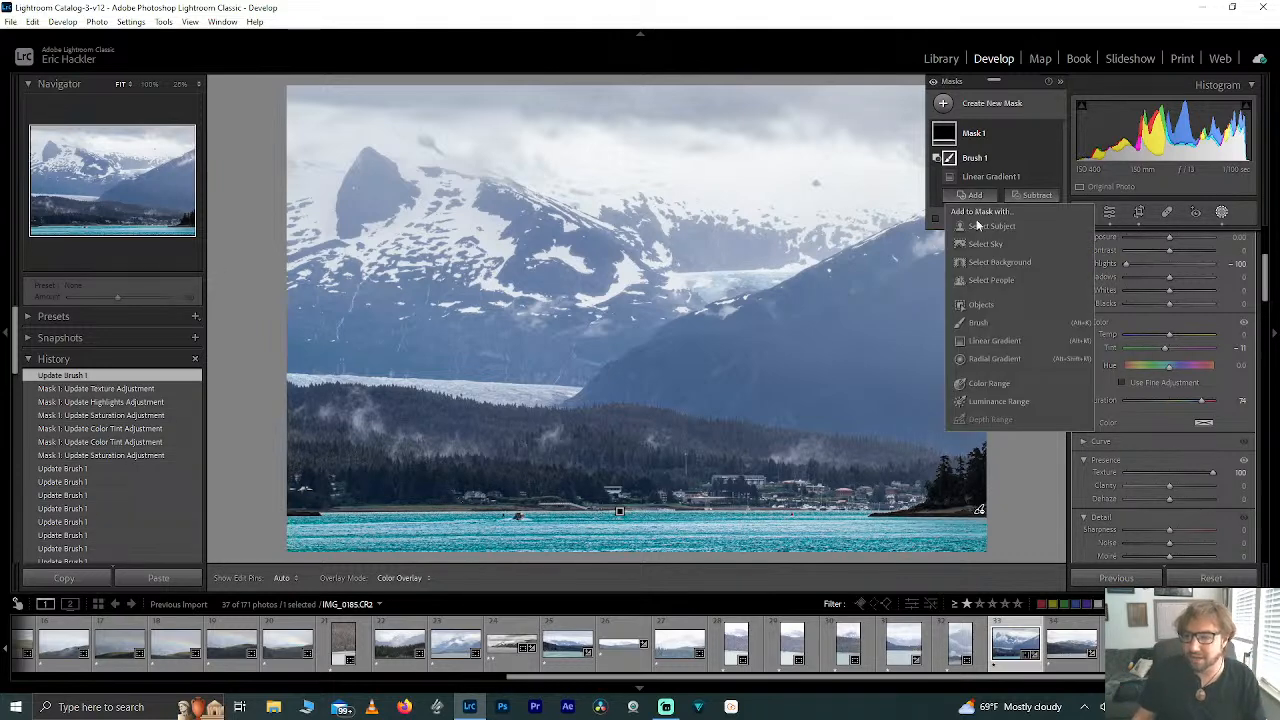
pyautogui.click(970, 322)
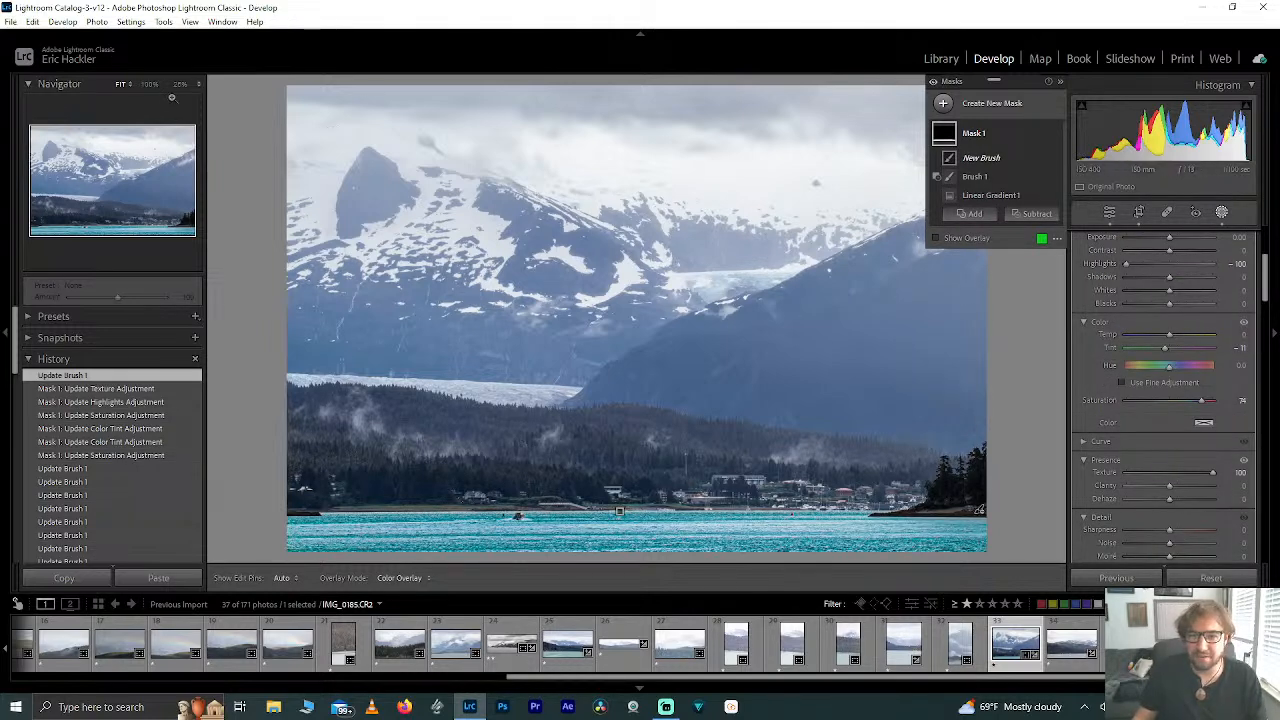
pyautogui.click(179, 85)
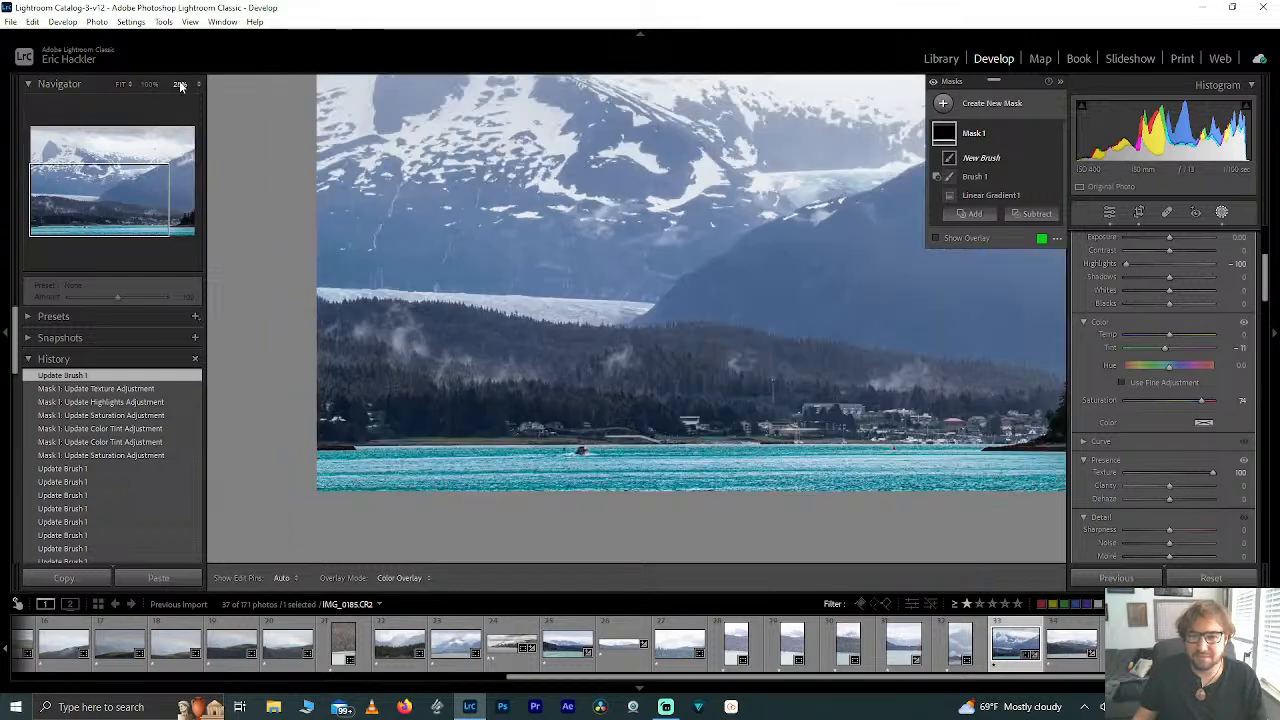
pyautogui.moveTo(121, 215); pyautogui.dragTo(166, 171)
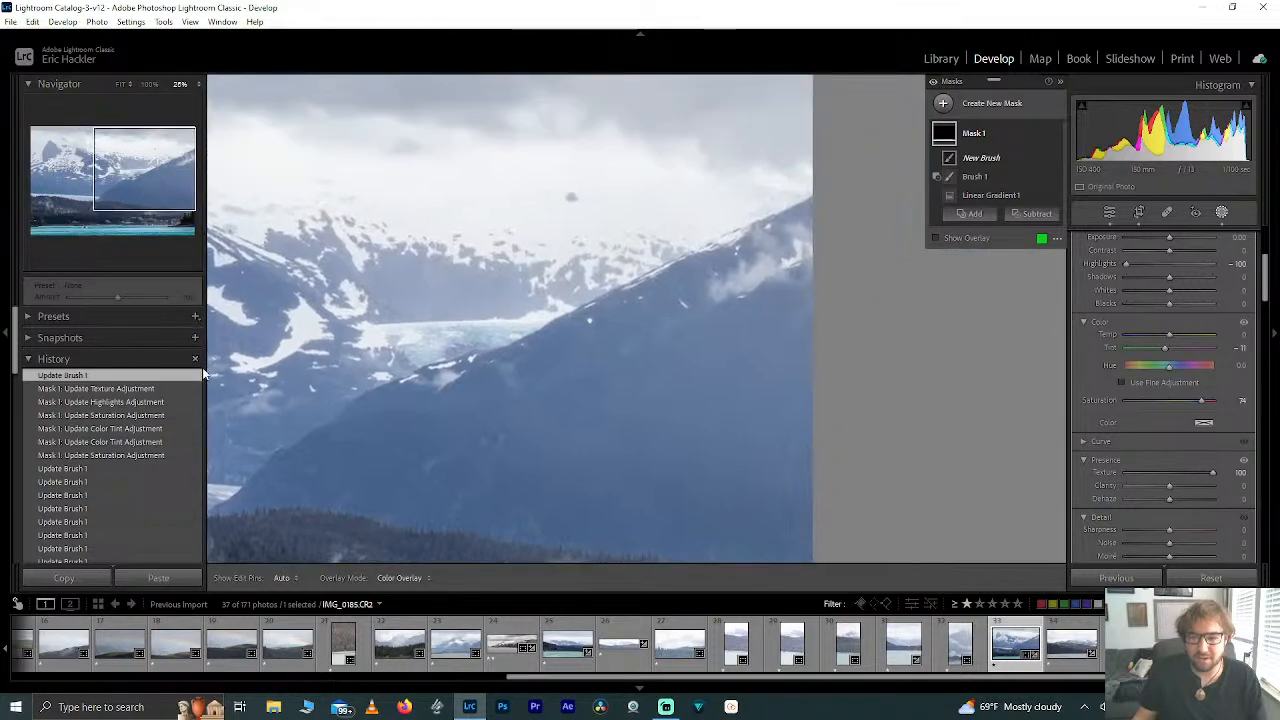
pyautogui.press('h')
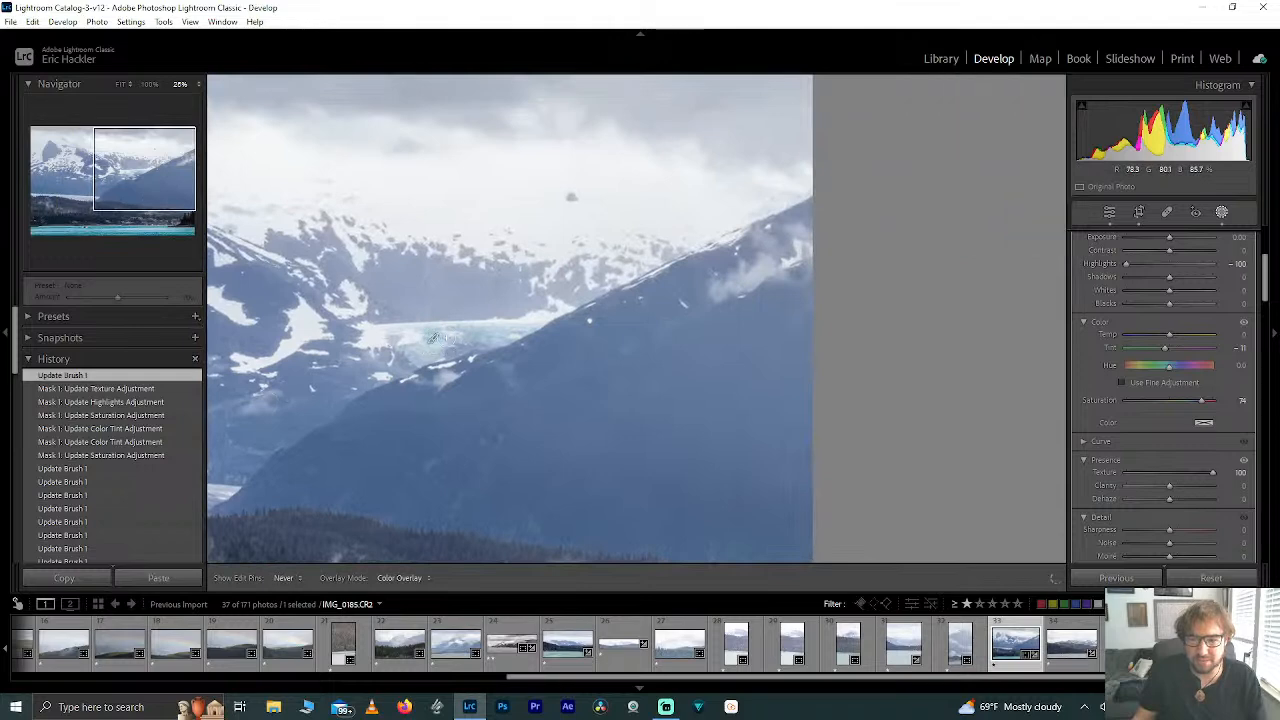
pyautogui.moveTo(432, 338)
pyautogui.mouseDown()
pyautogui.moveTo(445, 340)
pyautogui.moveTo(424, 350)
pyautogui.mouseUp()
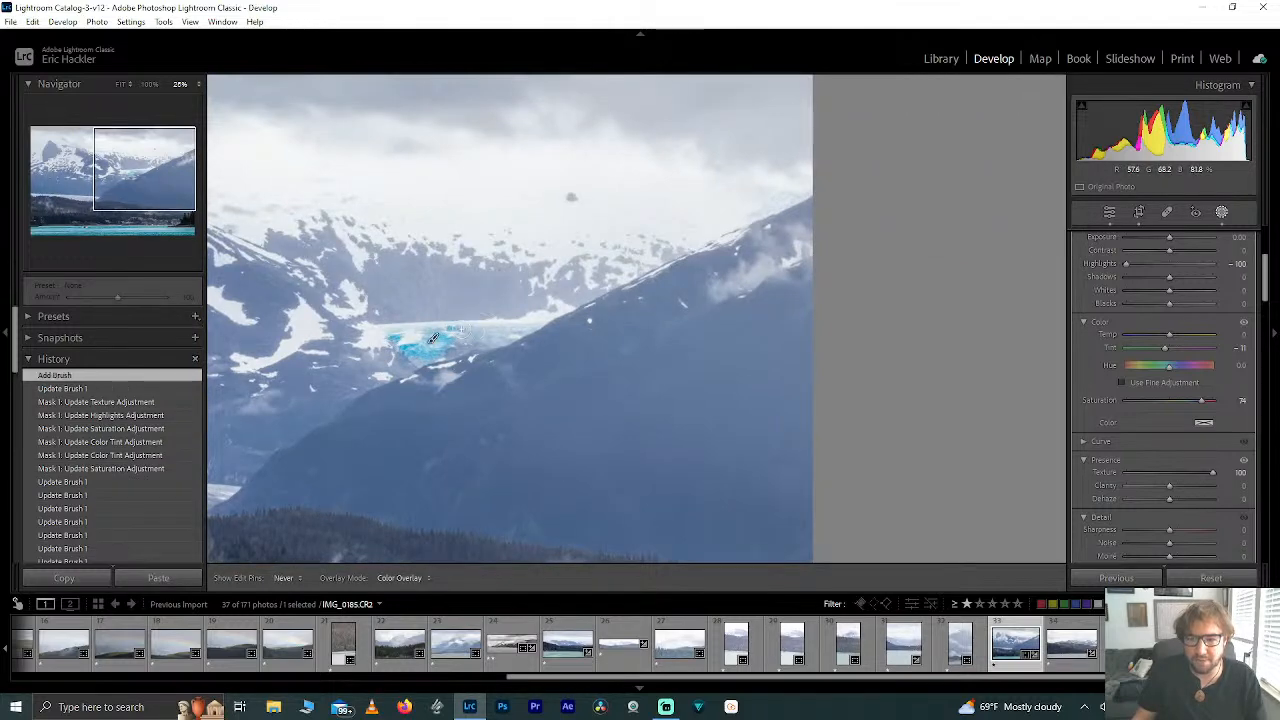
pyautogui.moveTo(452, 335)
pyautogui.mouseDown()
pyautogui.moveTo(535, 334)
pyautogui.moveTo(433, 338)
pyautogui.mouseUp()
pyautogui.press('h')
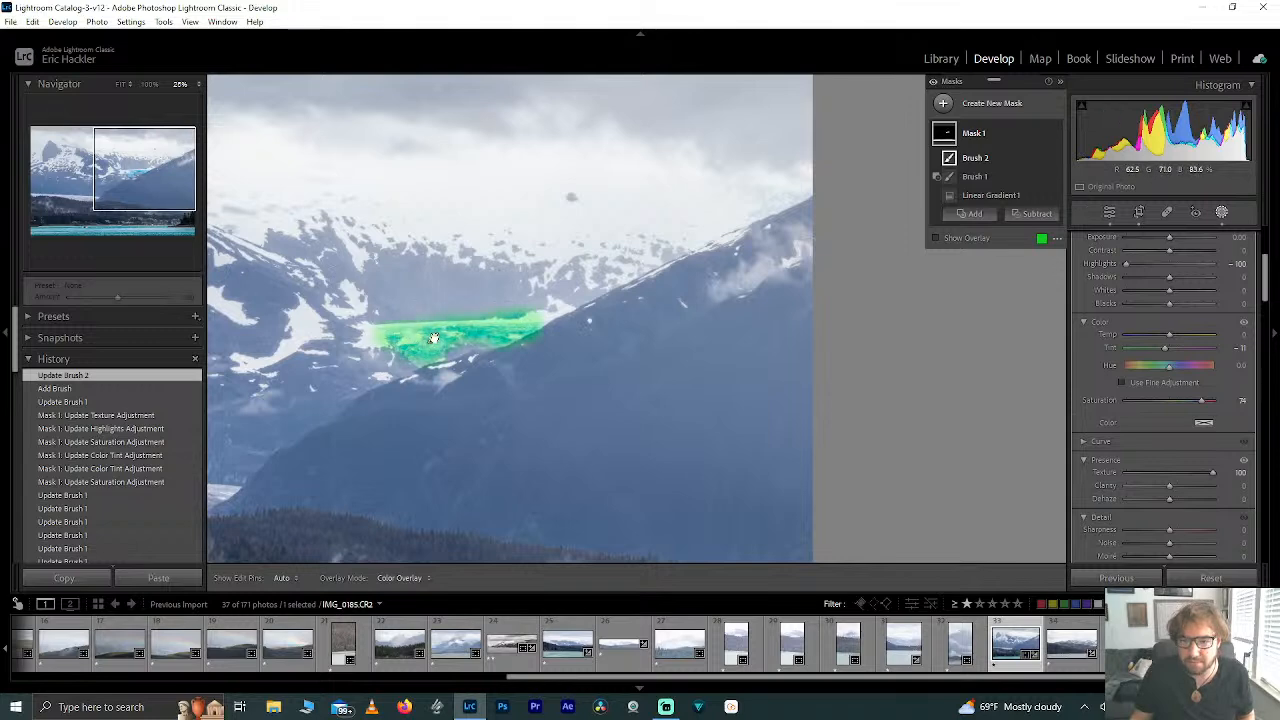
pyautogui.hotkey('ctrl', 'z')
pyautogui.hotkey('ctrl', 'z')
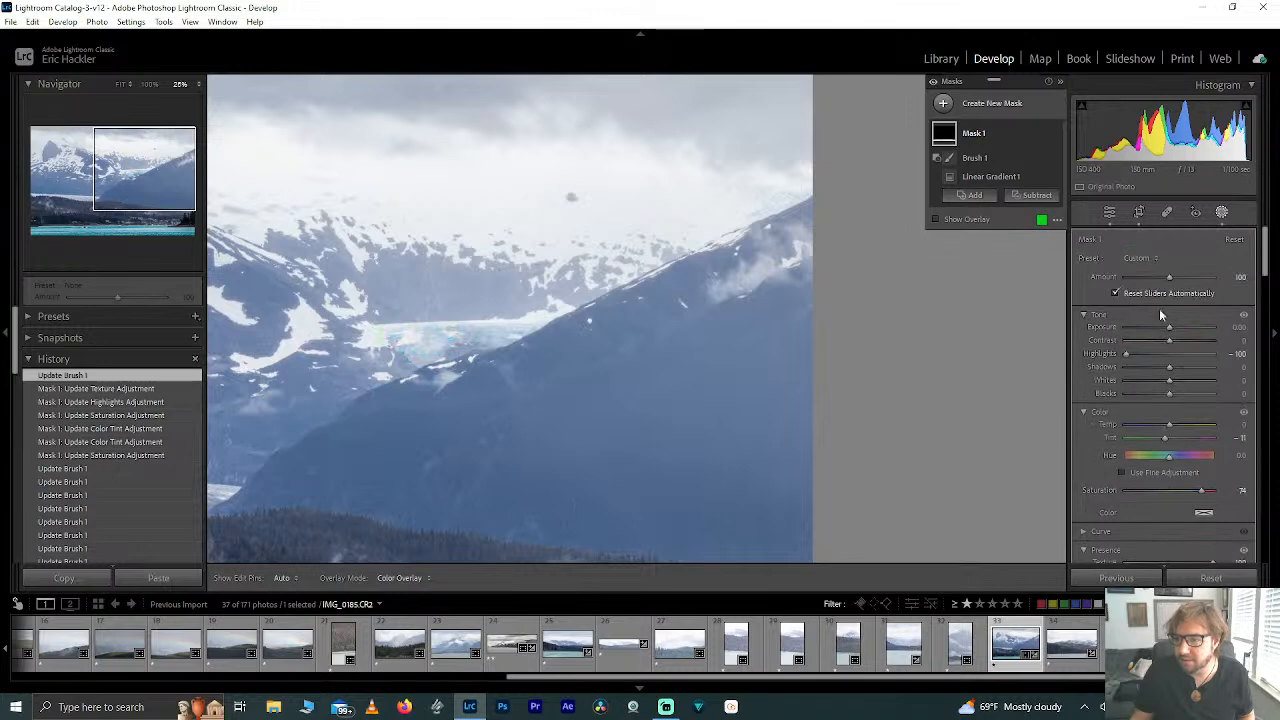
# Step: Add a new brush to the water mask with density 49 and size 7, and paint over the distant glacier's blue ice at 100% zoom
pyautogui.click(972, 196)
pyautogui.click(990, 322)
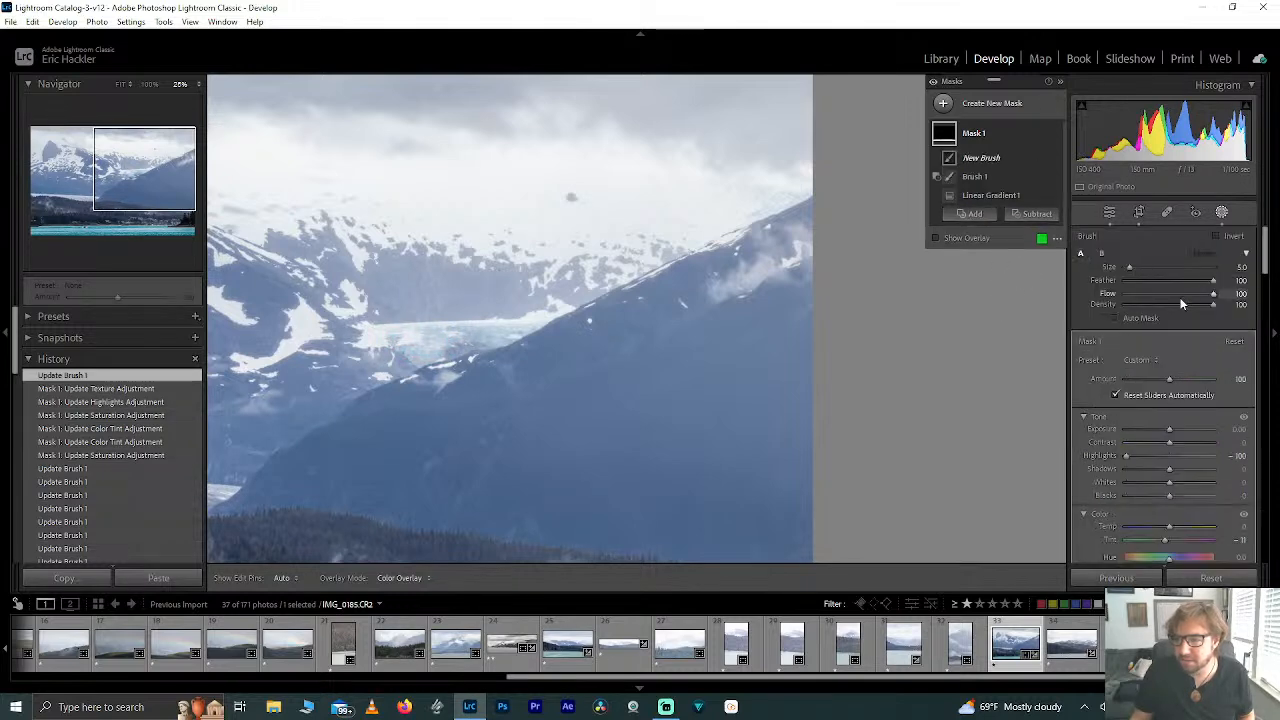
pyautogui.click(148, 85)
pyautogui.moveTo(168, 170); pyautogui.dragTo(133, 173)
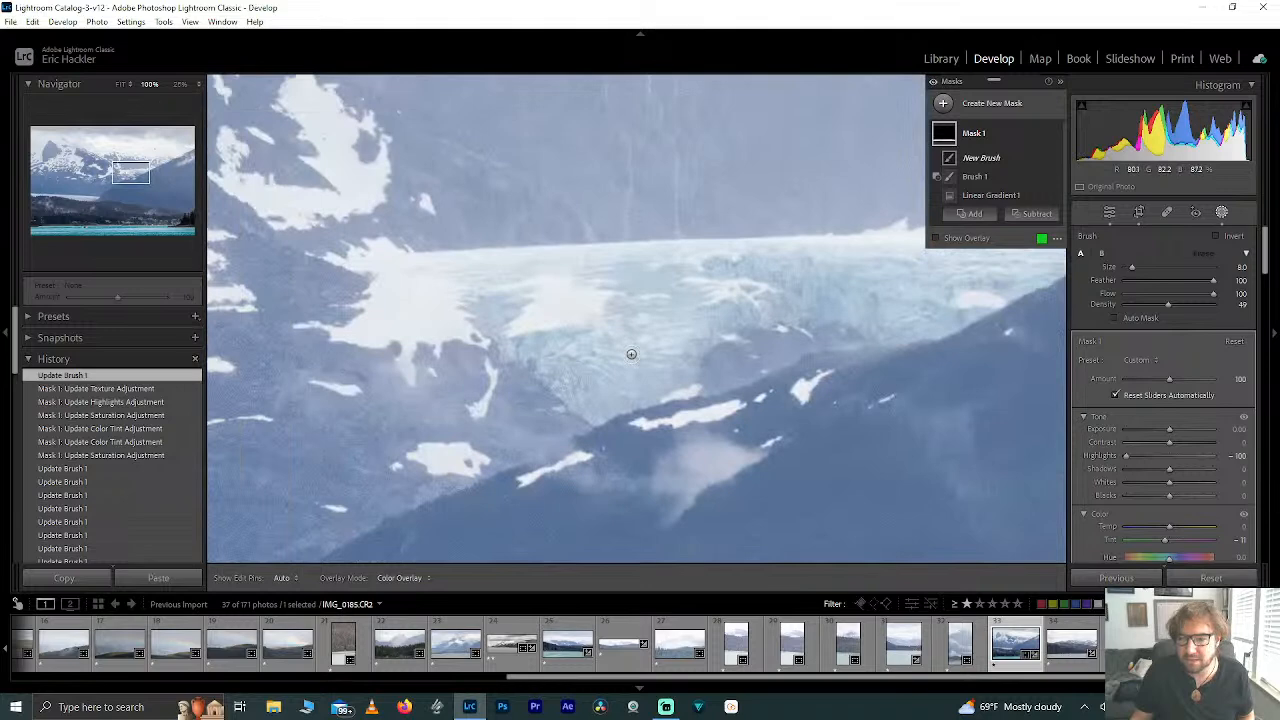
pyautogui.press(']')
pyautogui.press('h')
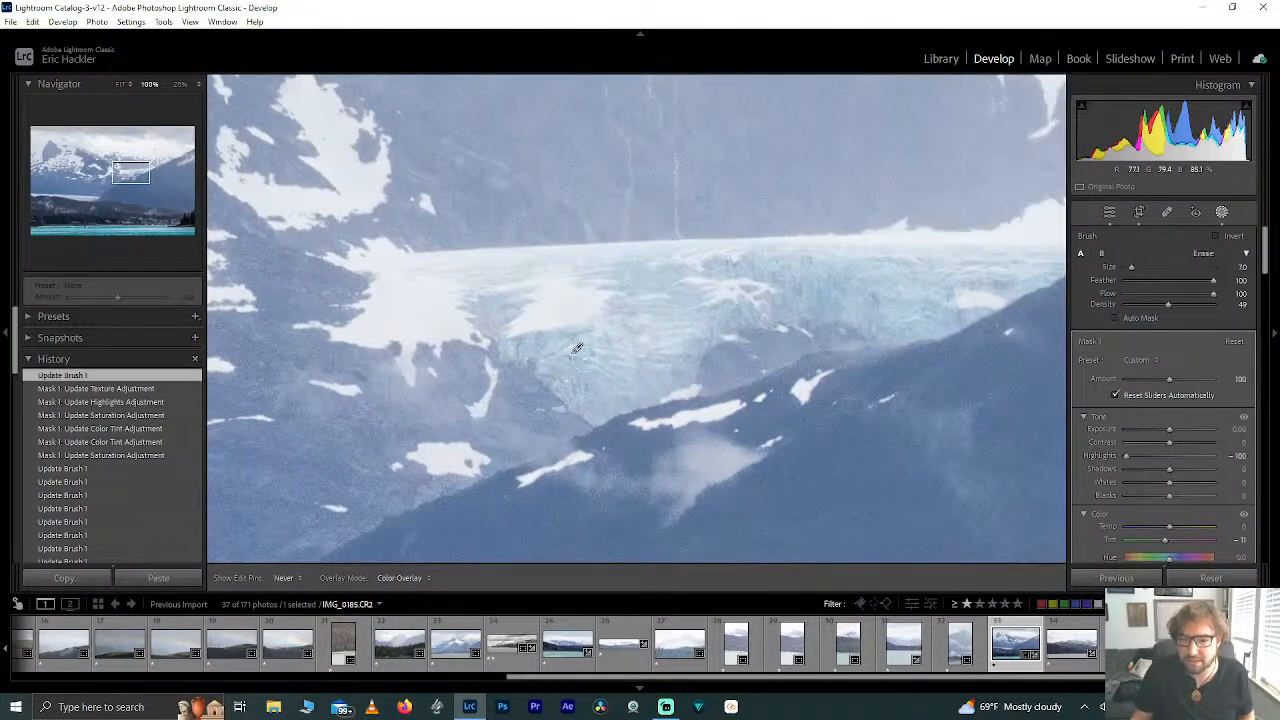
pyautogui.moveTo(577, 348); pyautogui.dragTo(592, 353)
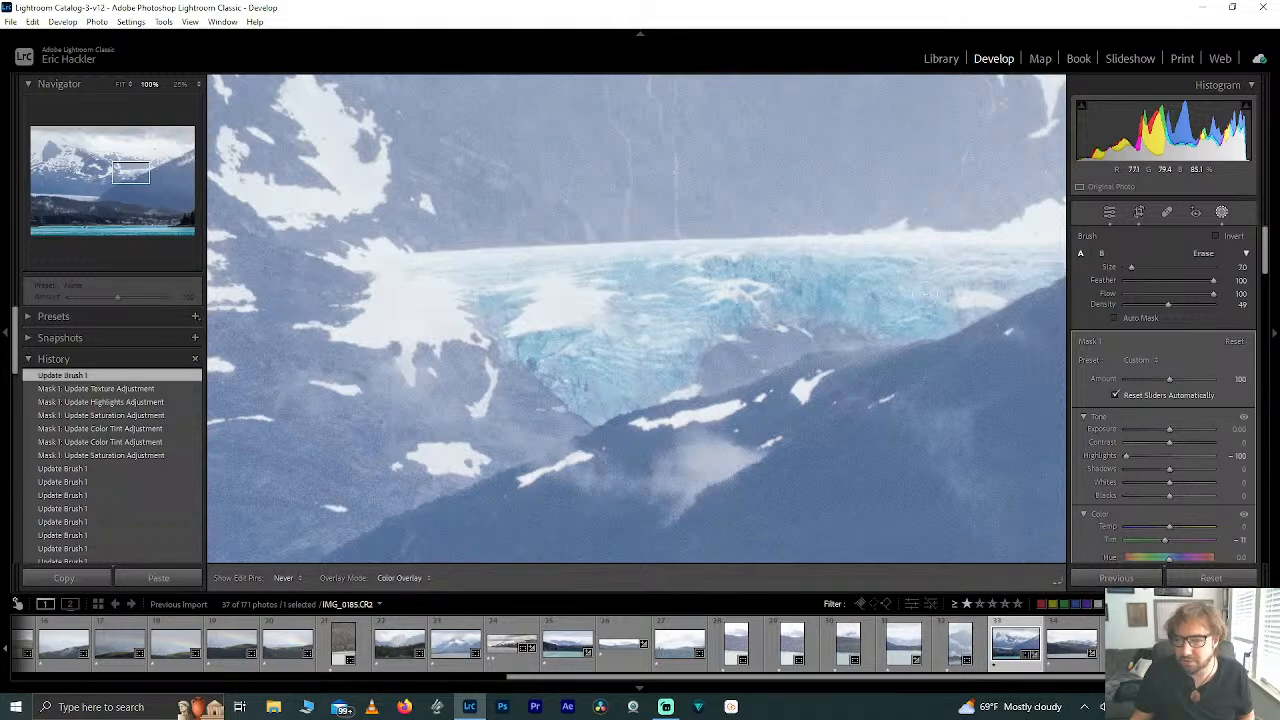
# Step: Extend the size 7 brush strokes over the right end and lower part of the distant glacier's blue ice
pyautogui.moveTo(938, 295); pyautogui.dragTo(932, 298)
pyautogui.moveTo(582, 349); pyautogui.dragTo(624, 368)
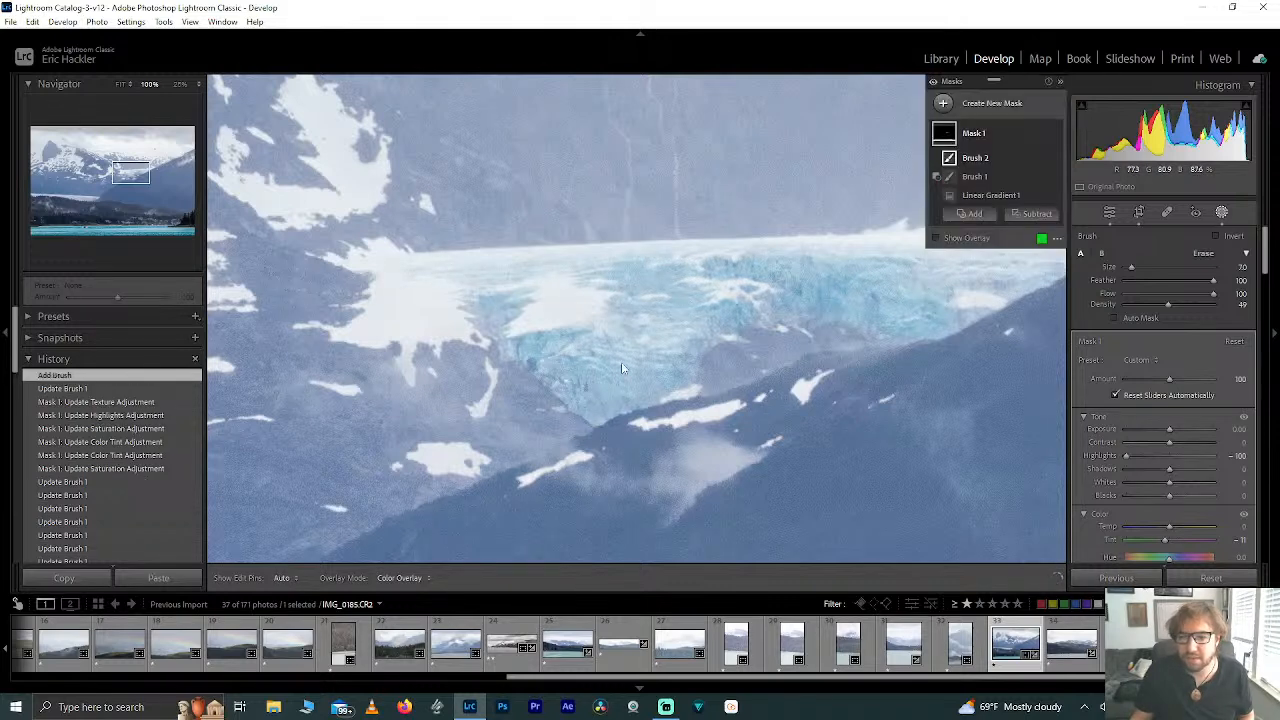
pyautogui.moveTo(140, 173); pyautogui.dragTo(145, 176)
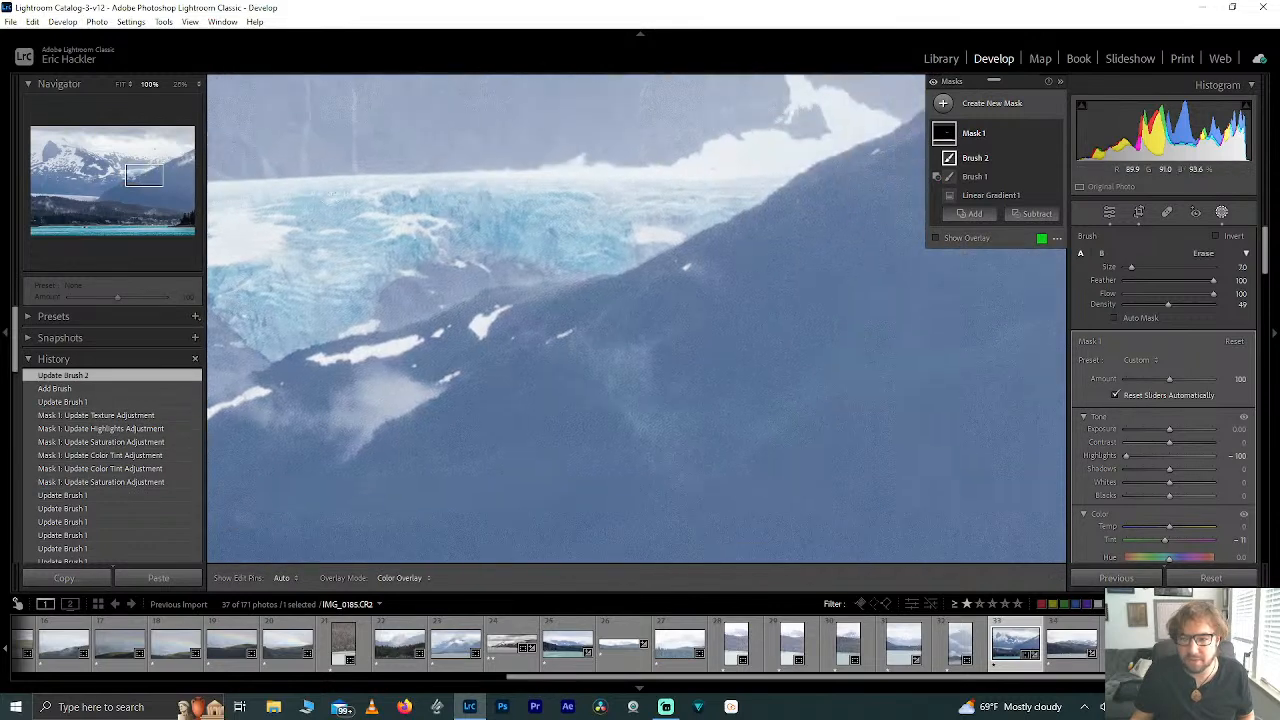
pyautogui.press('h')
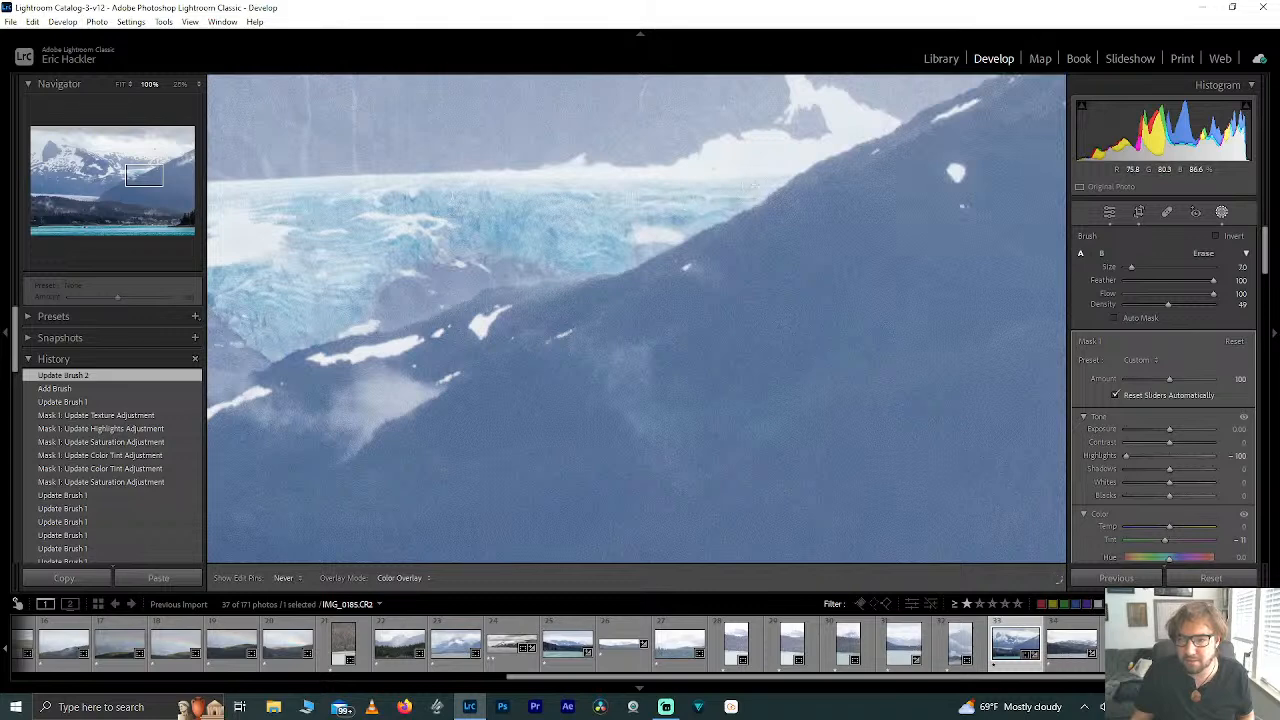
pyautogui.press('h')
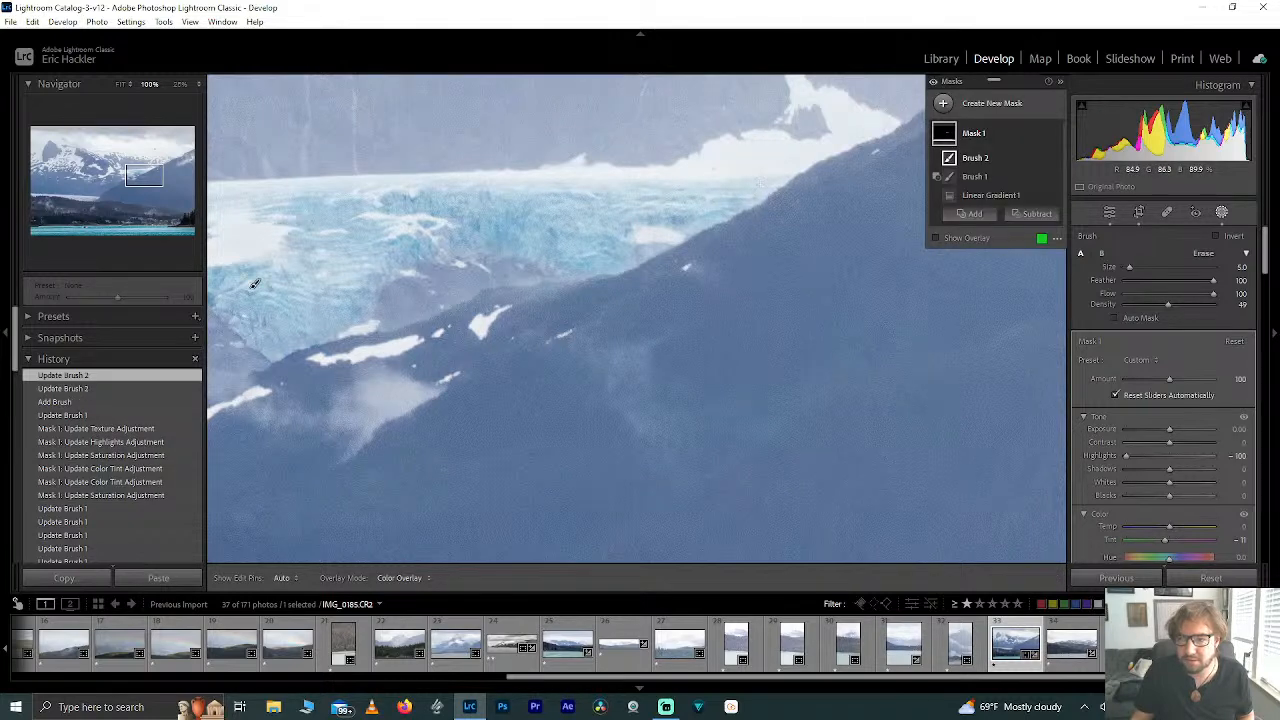
# Step: Reduce the brush size to 3 and paint the narrow glacier ice edges beside the dark ridge and around the rock outcrop
pyautogui.press('[')
pyautogui.press('[')
pyautogui.press('h')
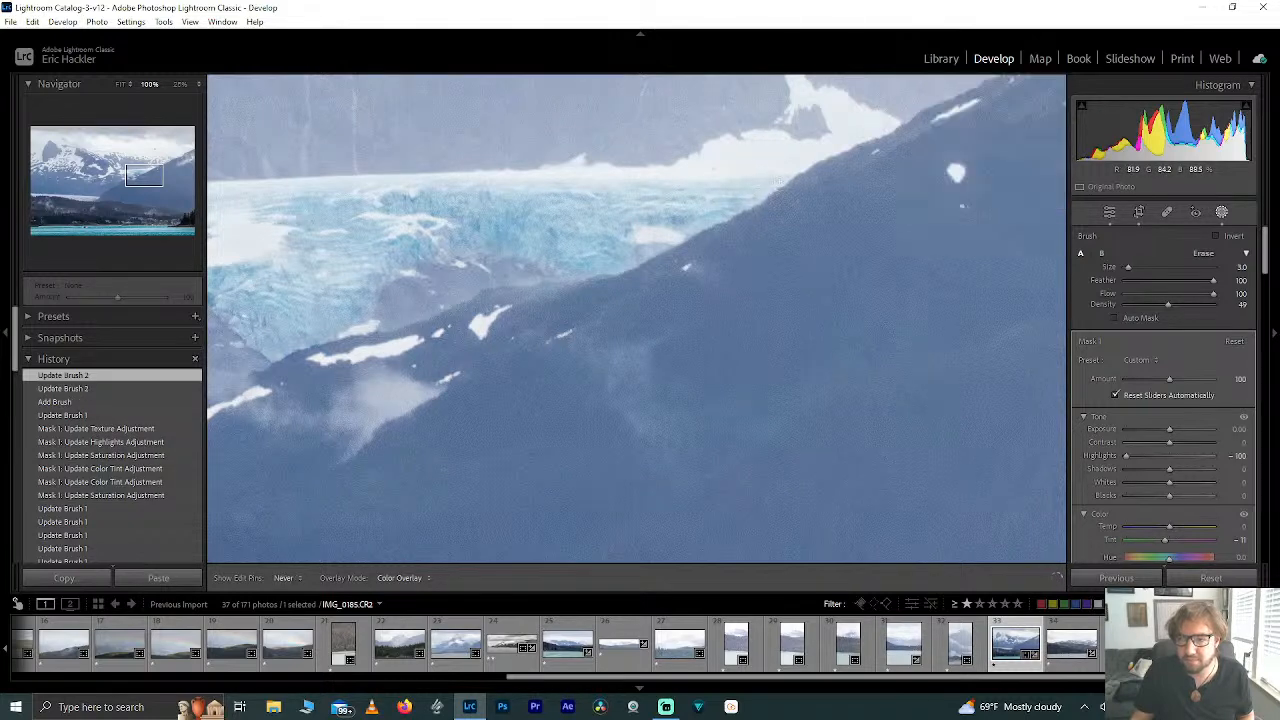
pyautogui.press('h')
pyautogui.click(690, 228)
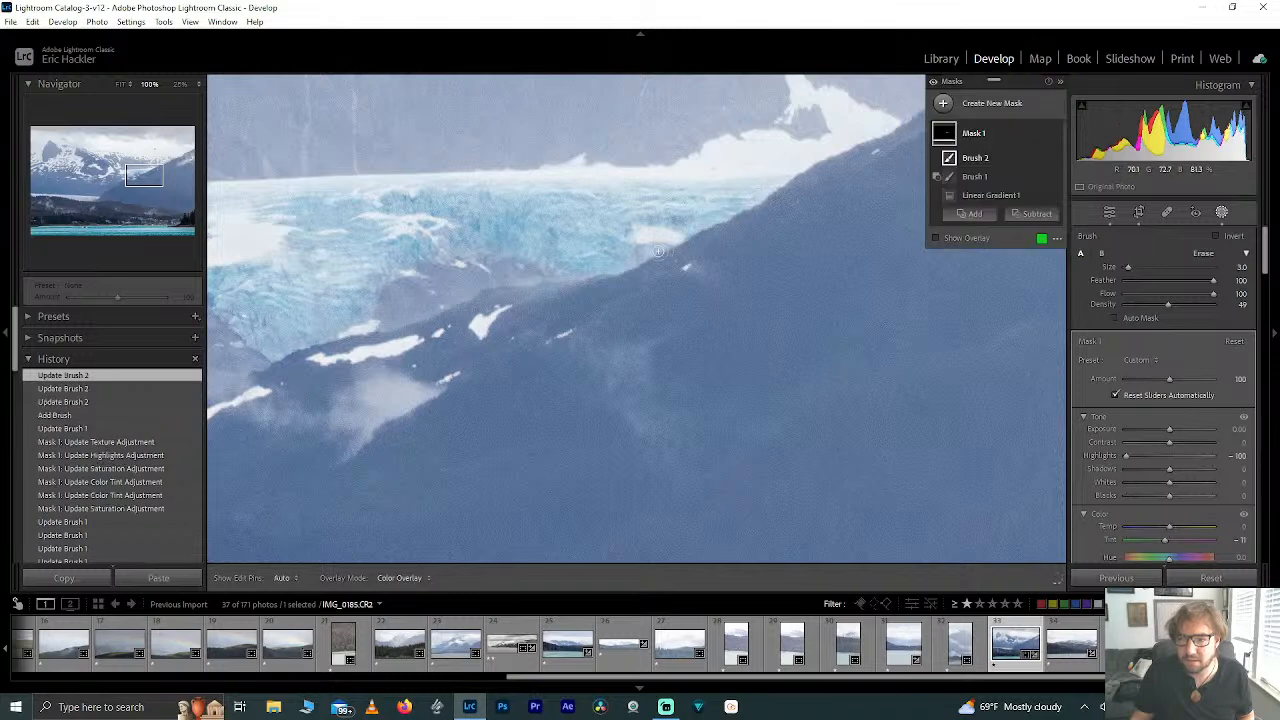
pyautogui.press('h')
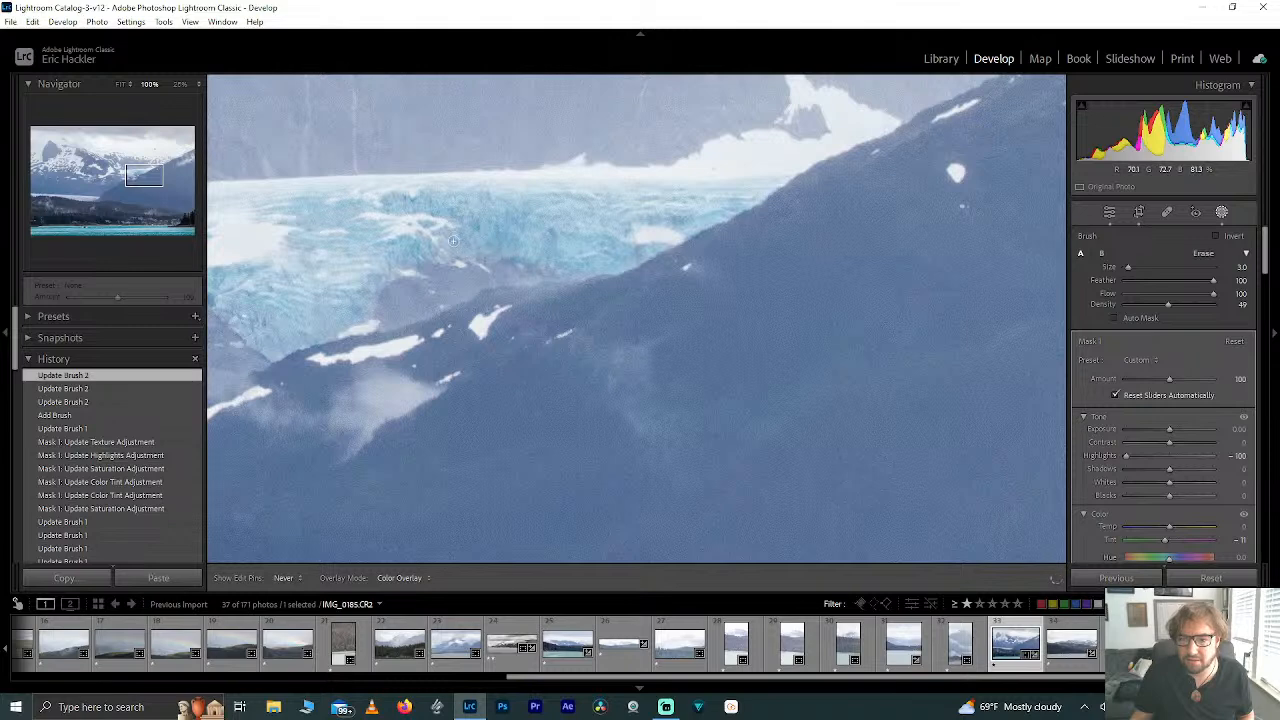
pyautogui.press('h')
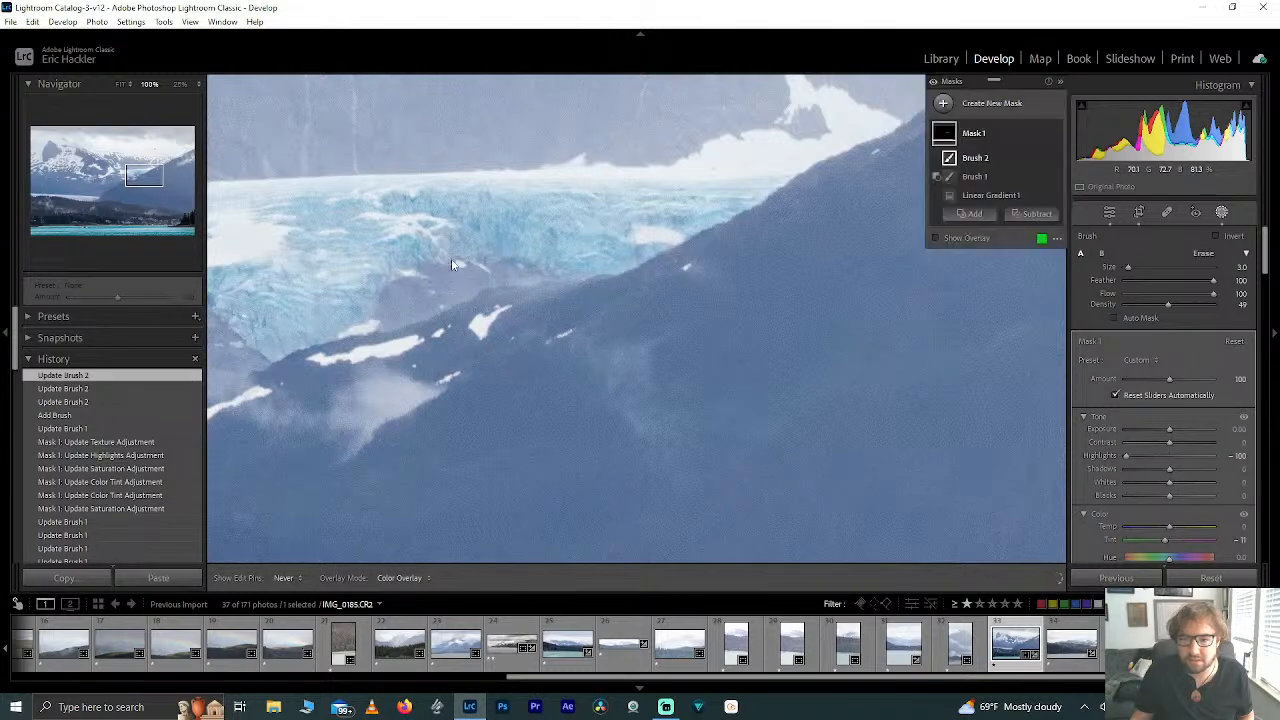
pyautogui.click(395, 265)
pyautogui.press('h')
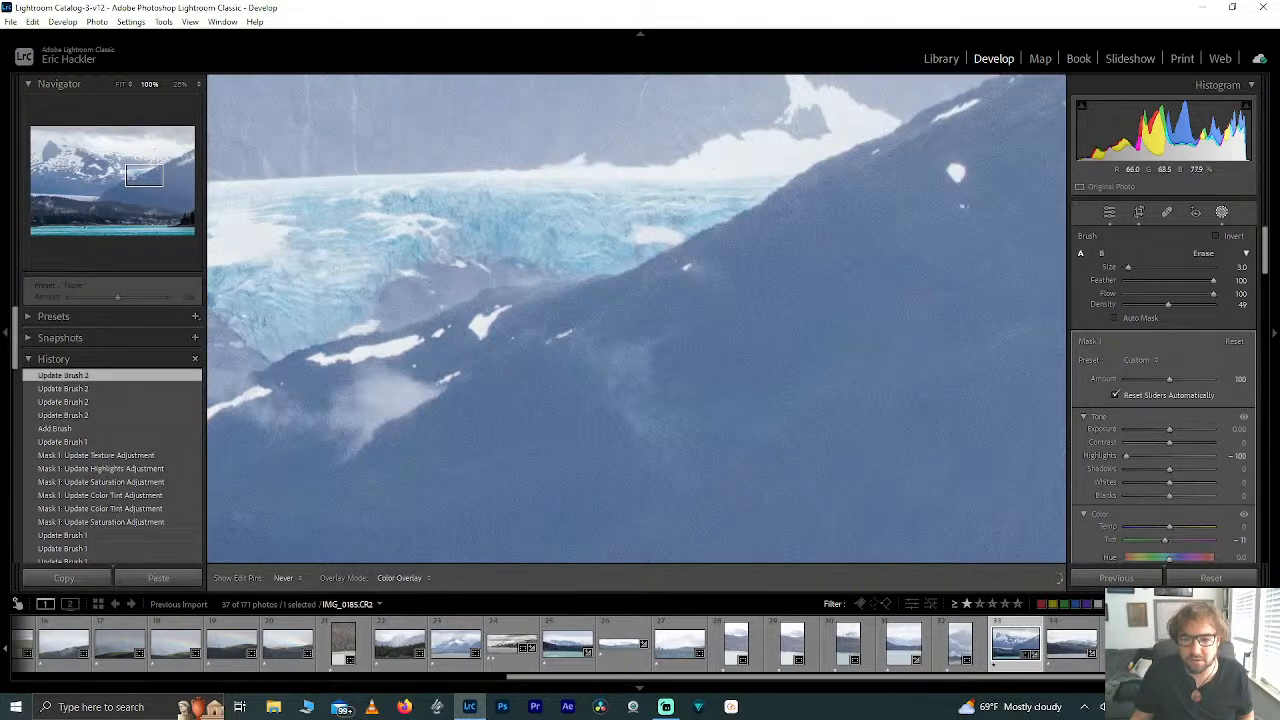
pyautogui.press('h')
pyautogui.click(253, 281)
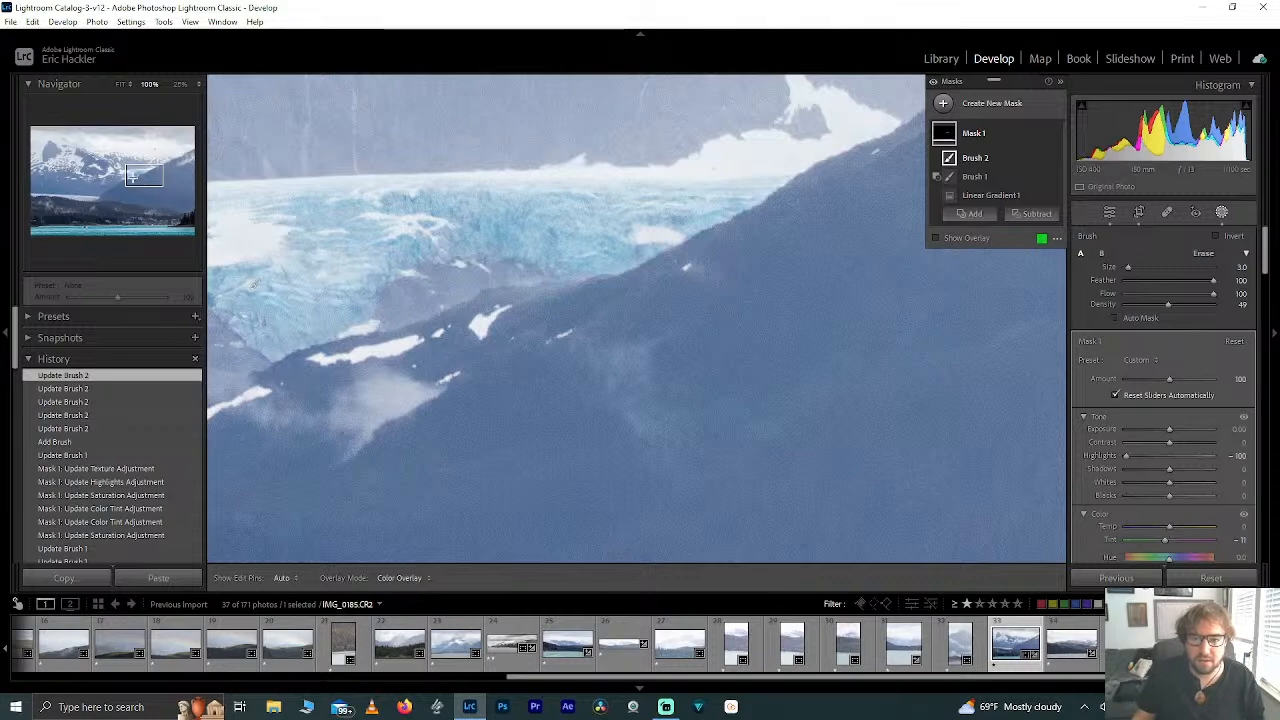
pyautogui.press('z')
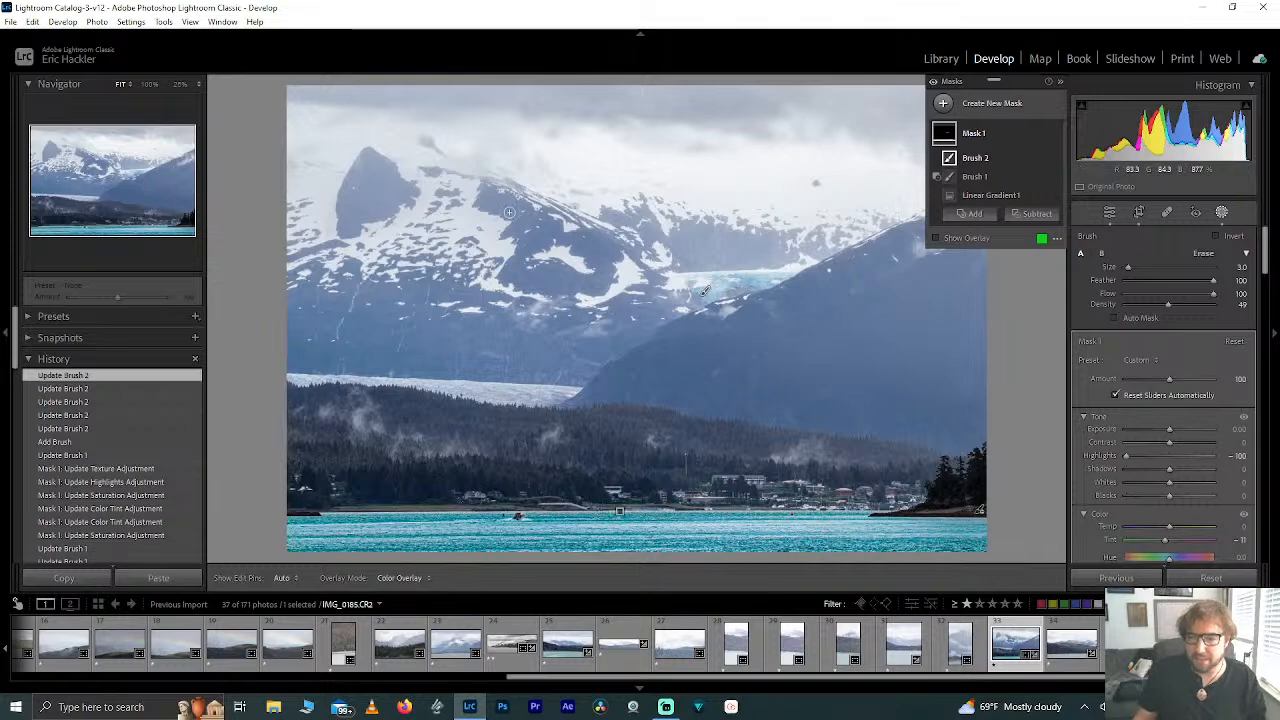
# Step: Set the brush size back to 7, paint over the glacier ice once more, and check the mask's coverage with the overlay
pyautogui.click(137, 172)
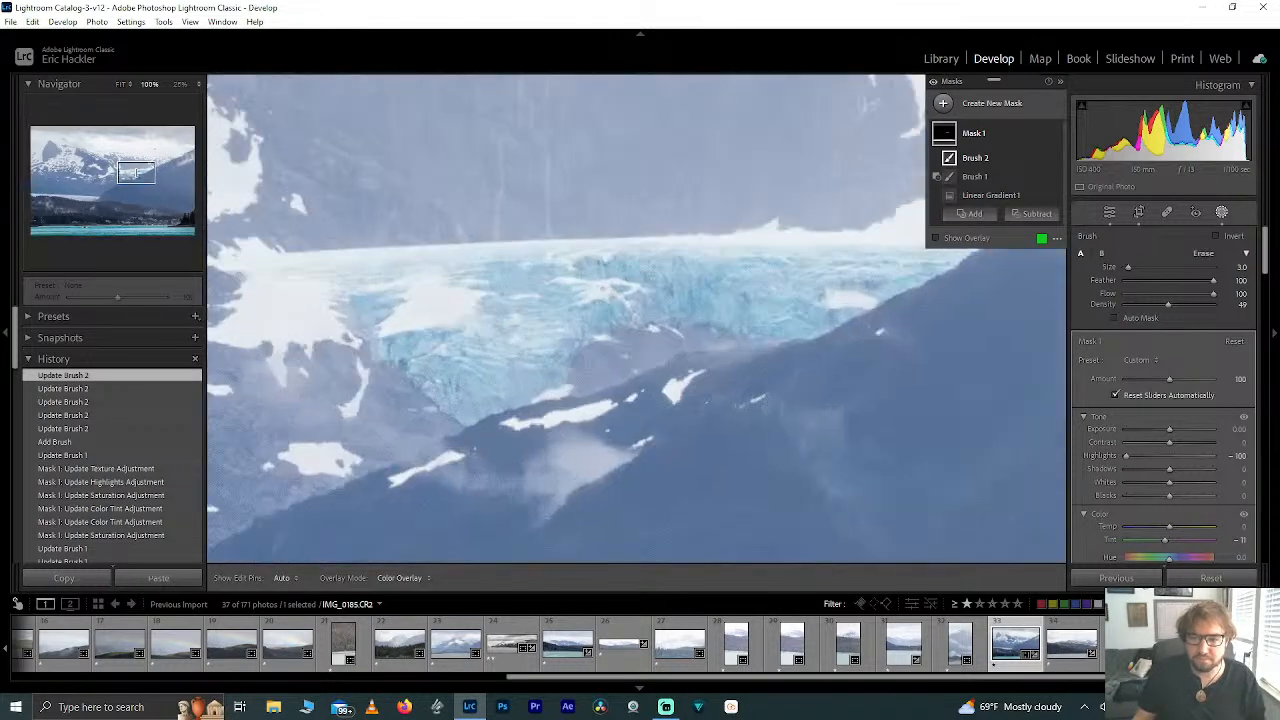
pyautogui.scroll(1, 448, 348)
pyautogui.press('h')
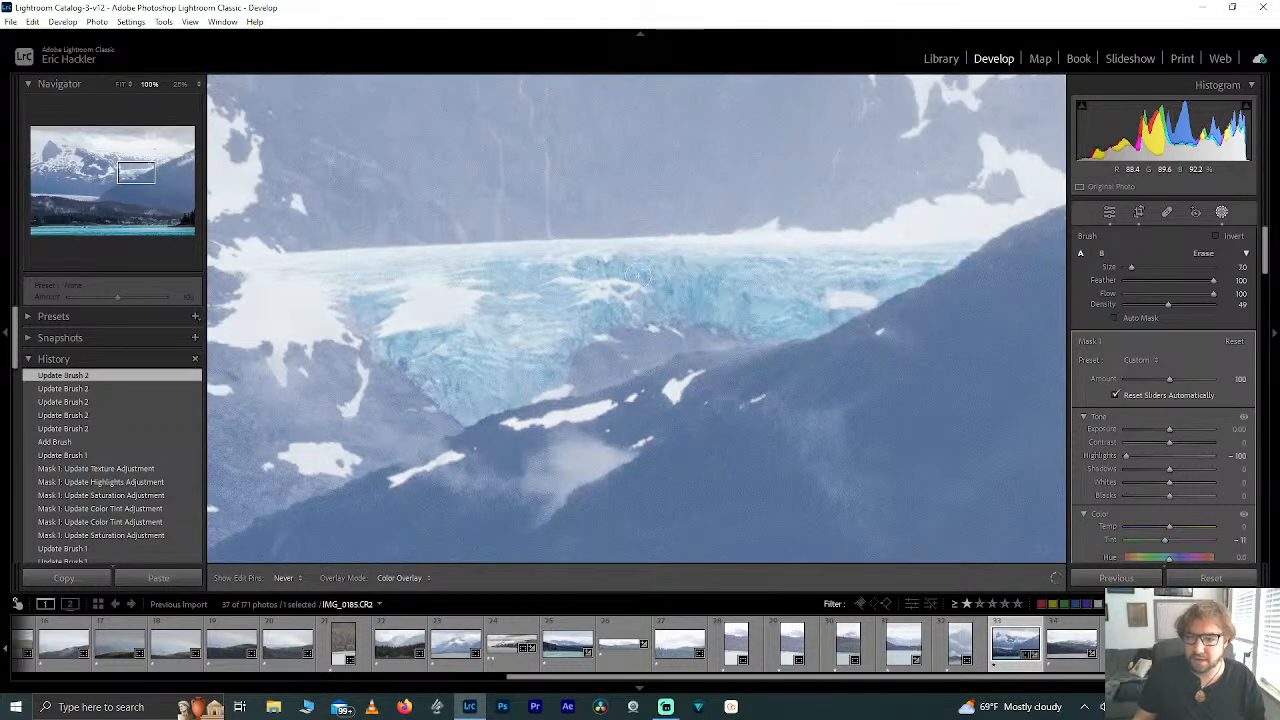
pyautogui.press('h')
pyautogui.click(936, 239)
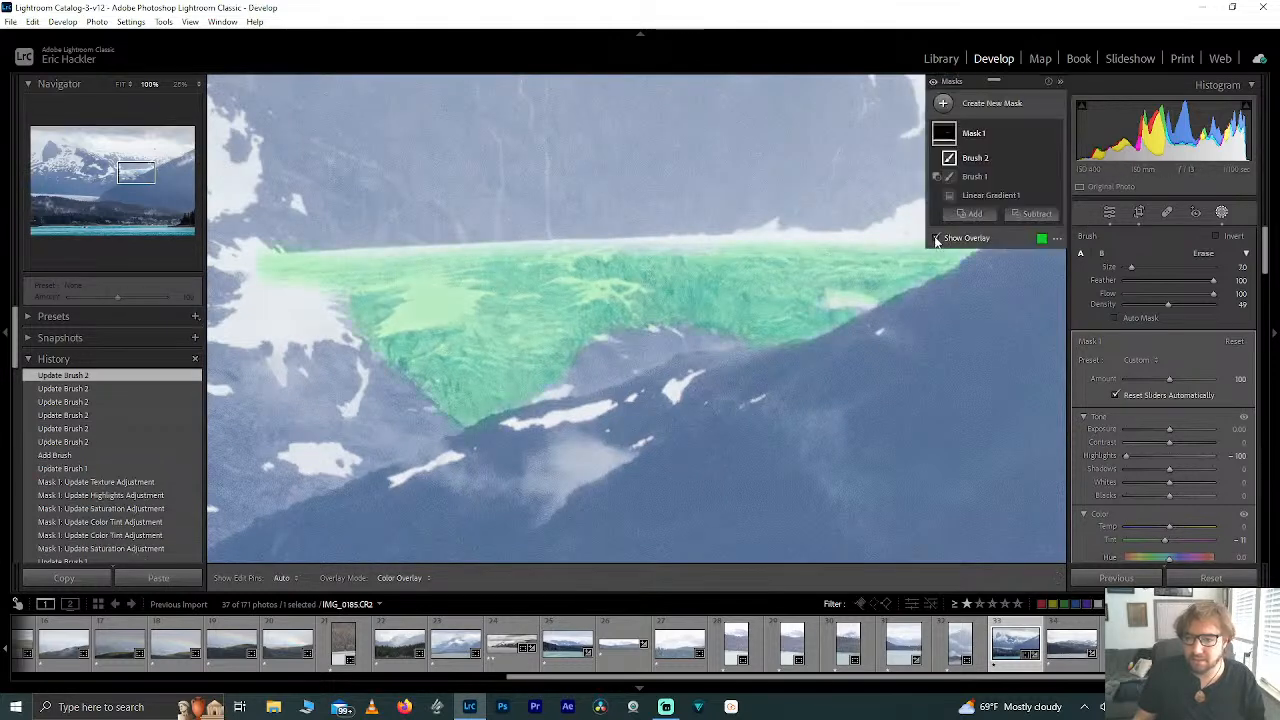
pyautogui.click(936, 239)
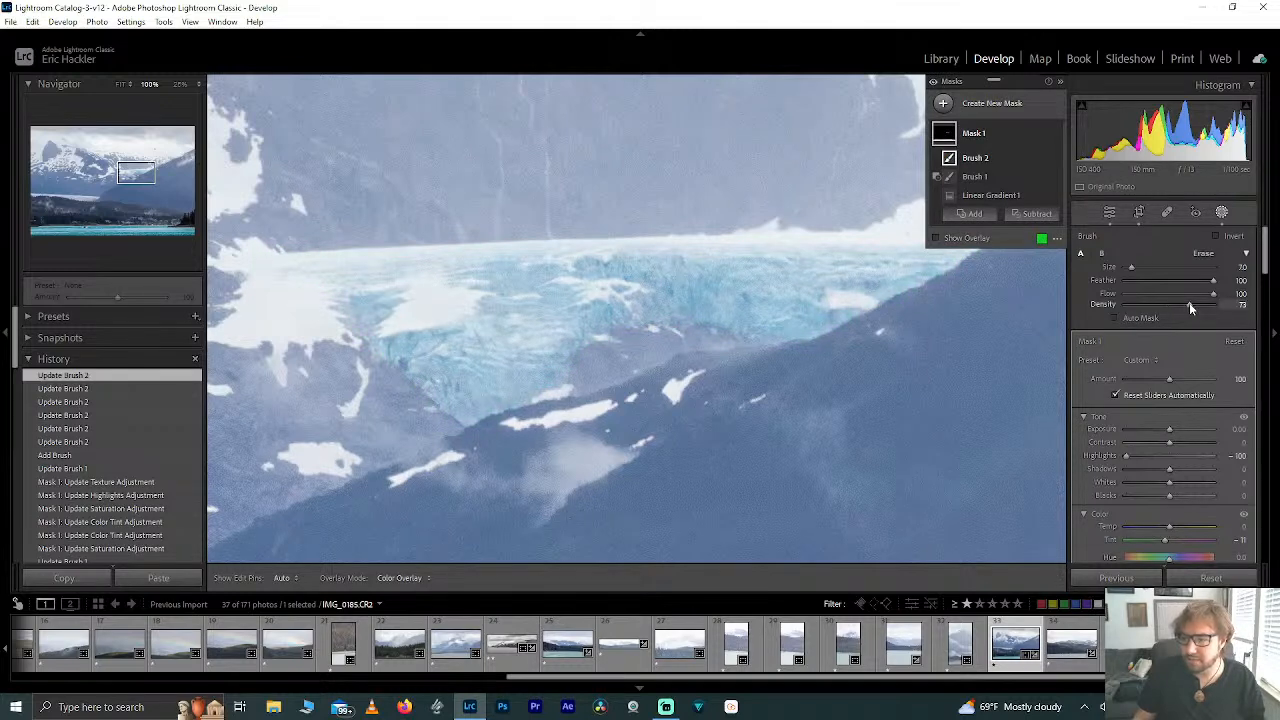
# Step: Raise the brush density to 70 and repaint the bluest areas of the glacier ice to strengthen the mask there
pyautogui.moveTo(1189, 302); pyautogui.dragTo(1186, 304)
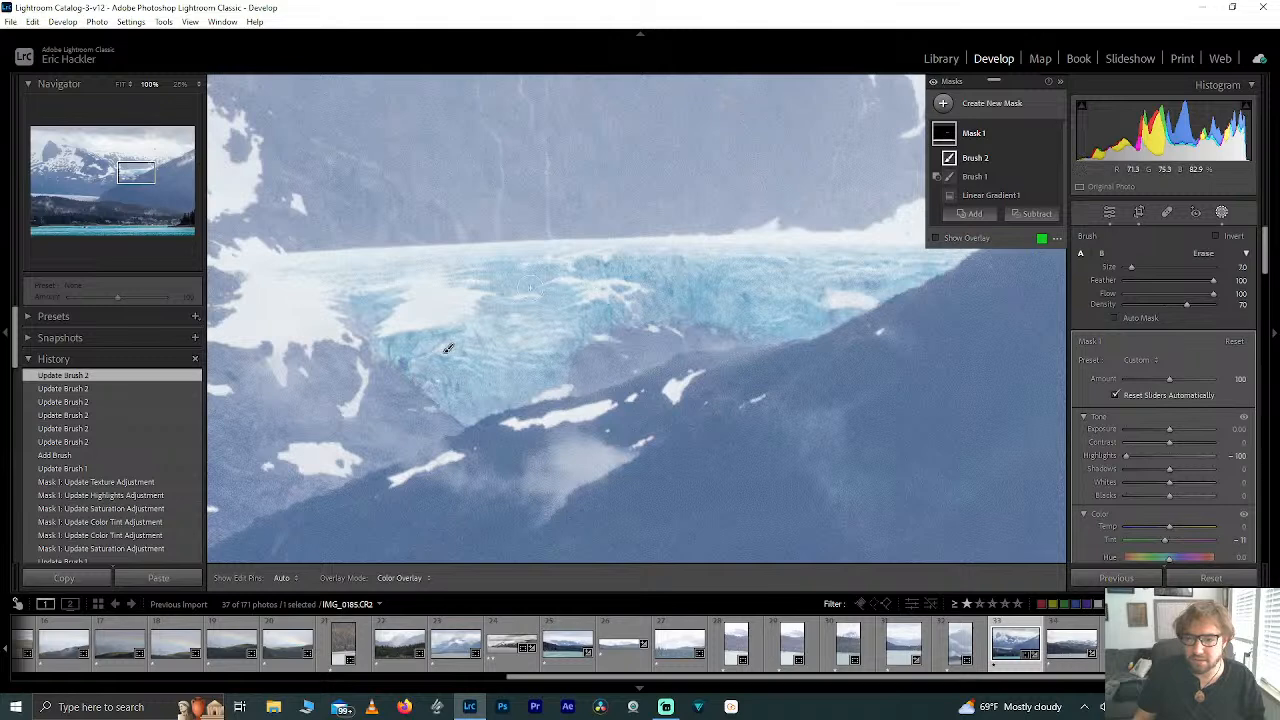
pyautogui.press('h')
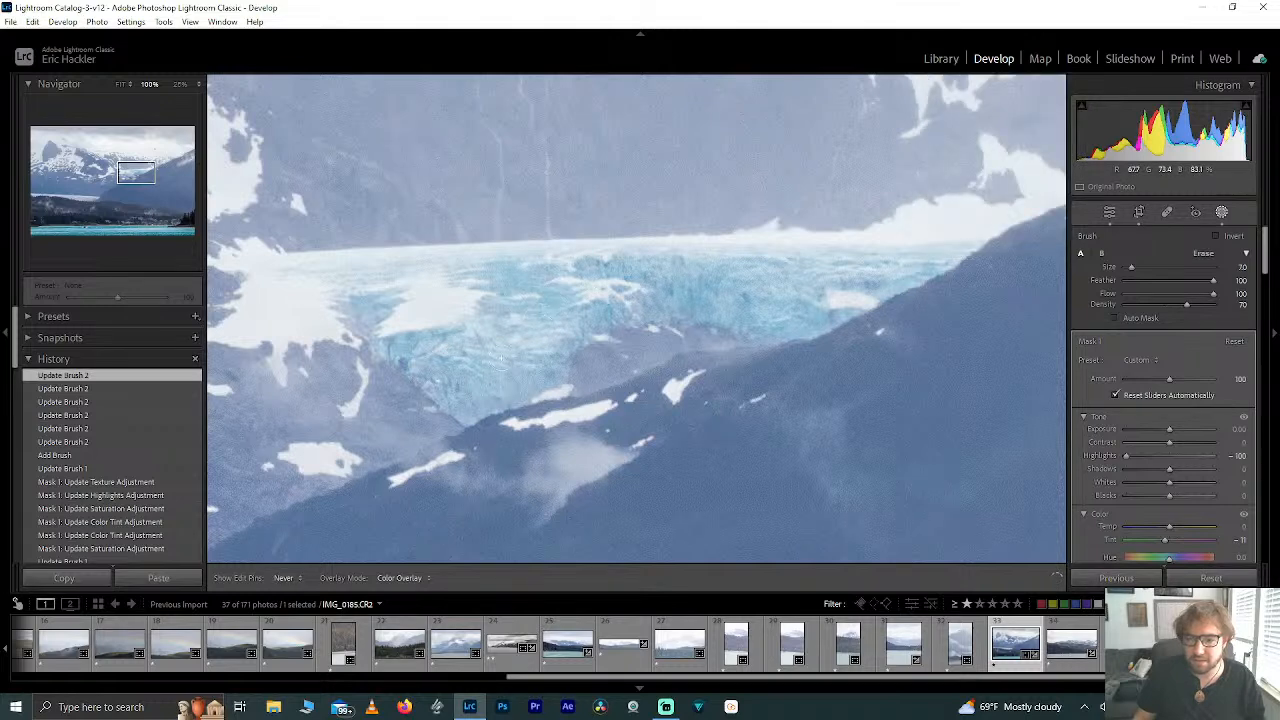
pyautogui.moveTo(445, 369)
pyautogui.mouseDown()
pyautogui.moveTo(484, 401)
pyautogui.moveTo(514, 389)
pyautogui.moveTo(481, 386)
pyautogui.moveTo(423, 346)
pyautogui.moveTo(380, 351)
pyautogui.mouseUp()
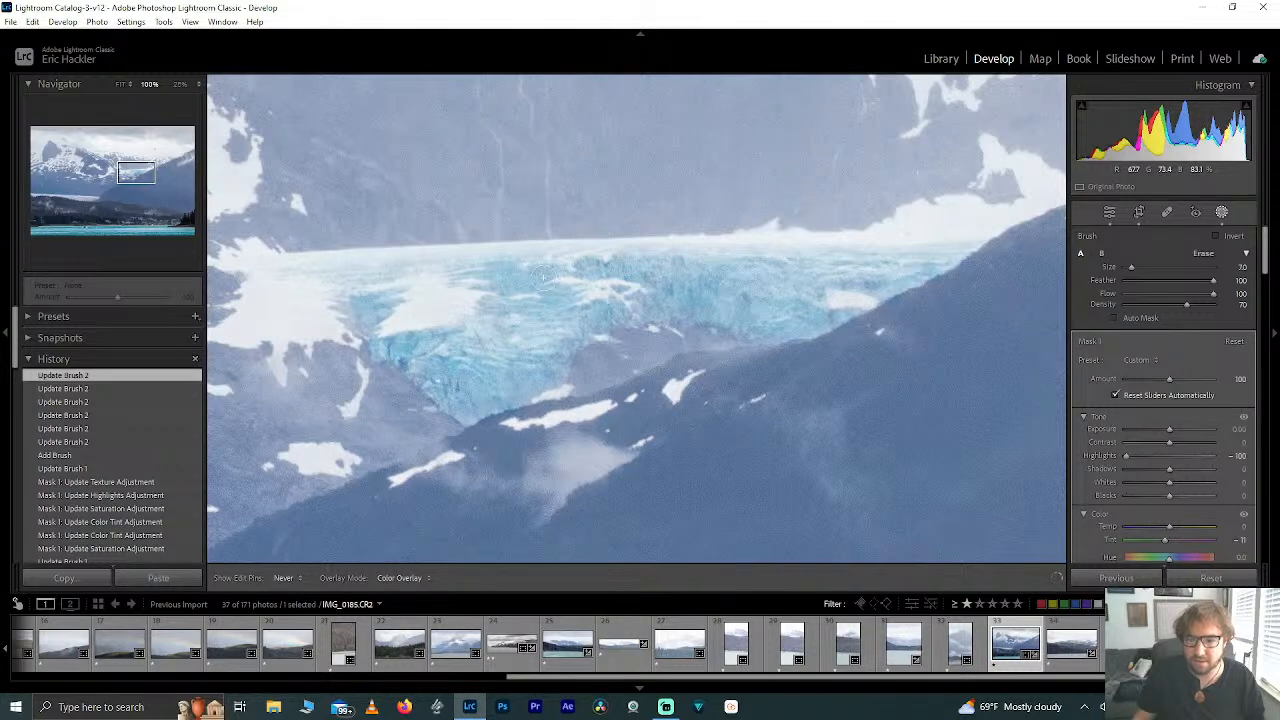
pyautogui.moveTo(798, 290)
pyautogui.mouseDown()
pyautogui.moveTo(681, 290)
pyautogui.moveTo(750, 300)
pyautogui.moveTo(639, 308)
pyautogui.moveTo(706, 304)
pyautogui.moveTo(798, 328)
pyautogui.moveTo(809, 315)
pyautogui.moveTo(765, 284)
pyautogui.mouseUp()
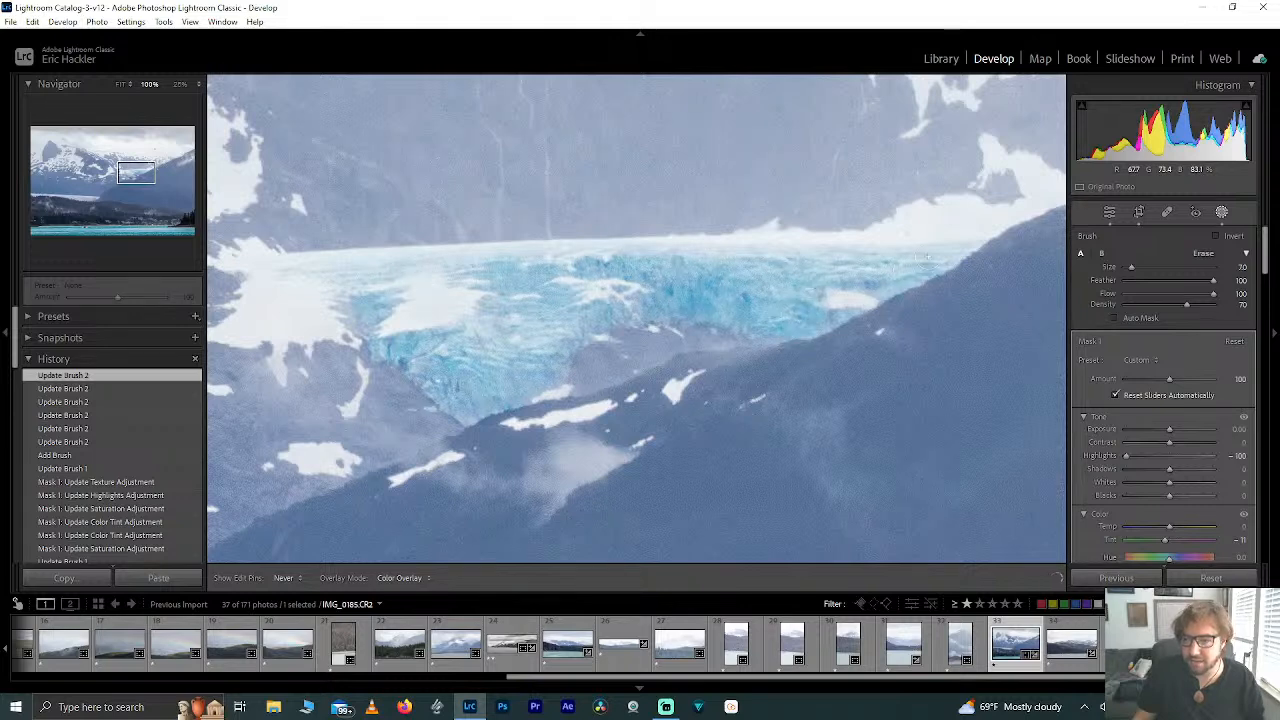
pyautogui.moveTo(909, 264); pyautogui.dragTo(916, 259)
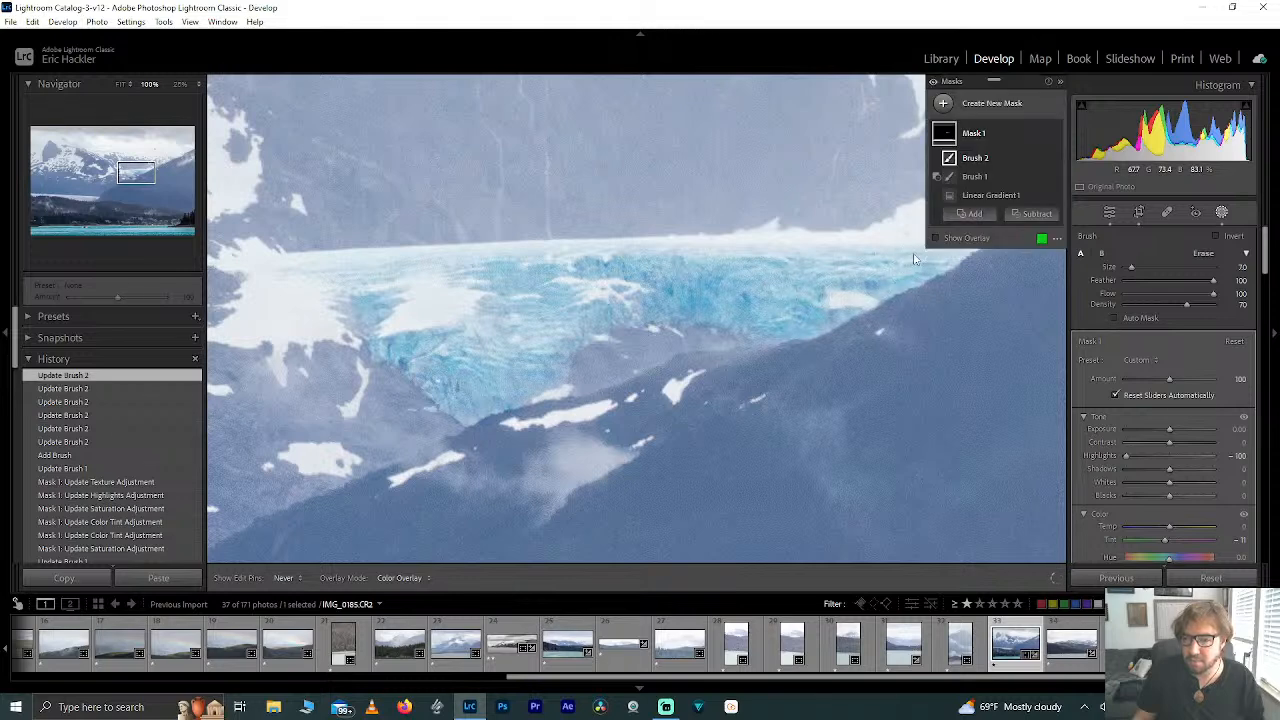
pyautogui.moveTo(448, 348); pyautogui.dragTo(425, 350)
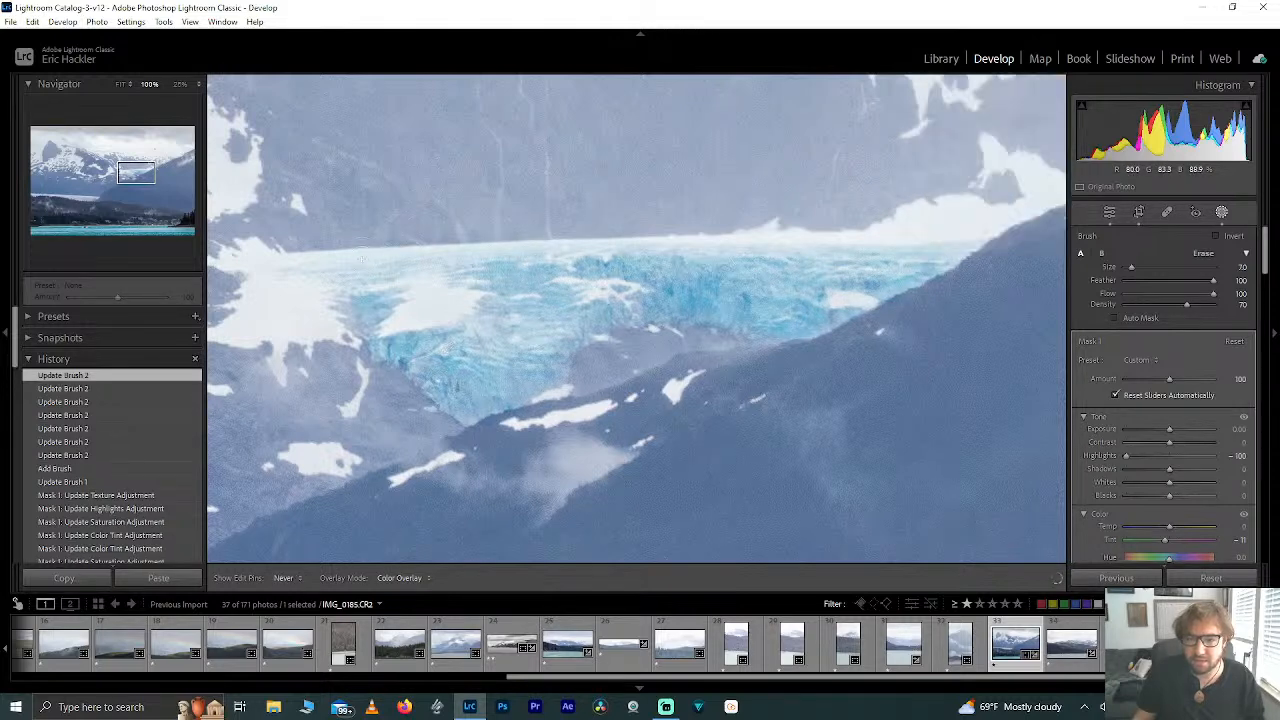
pyautogui.moveTo(622, 264); pyautogui.dragTo(618, 266)
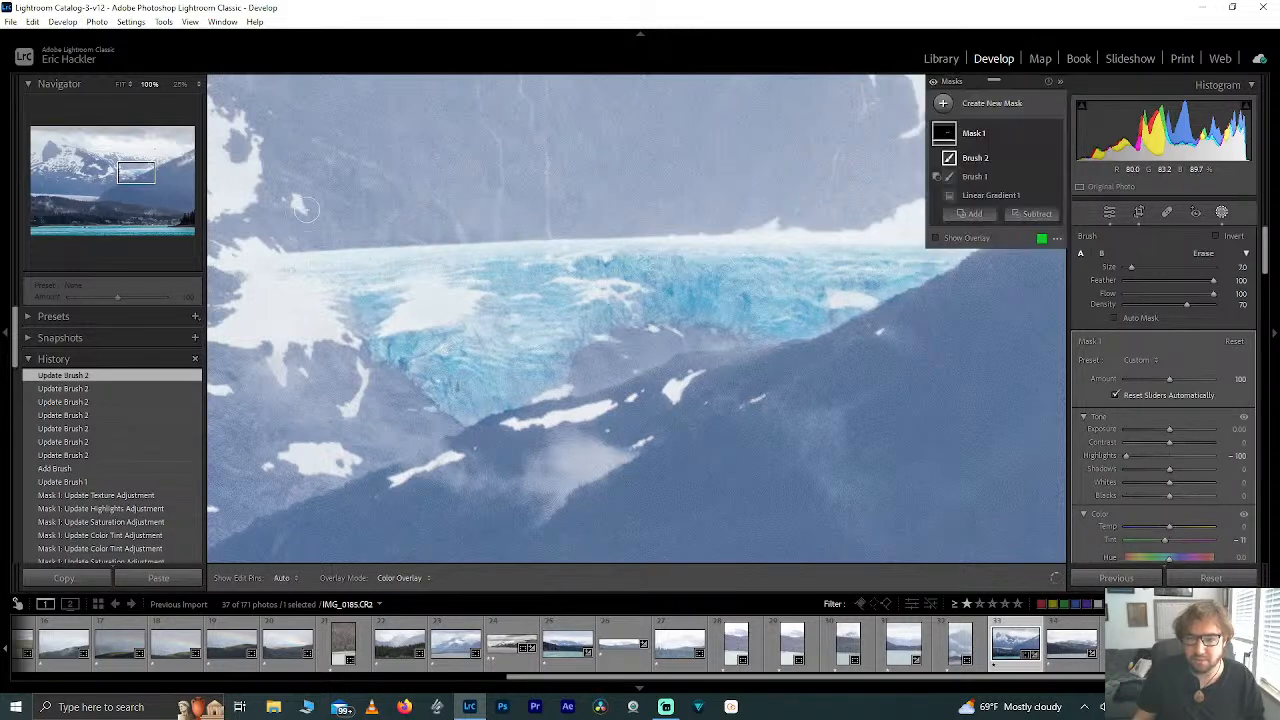
# Step: Set the saturation of the water and glacier mask to 54
pyautogui.click(127, 178)
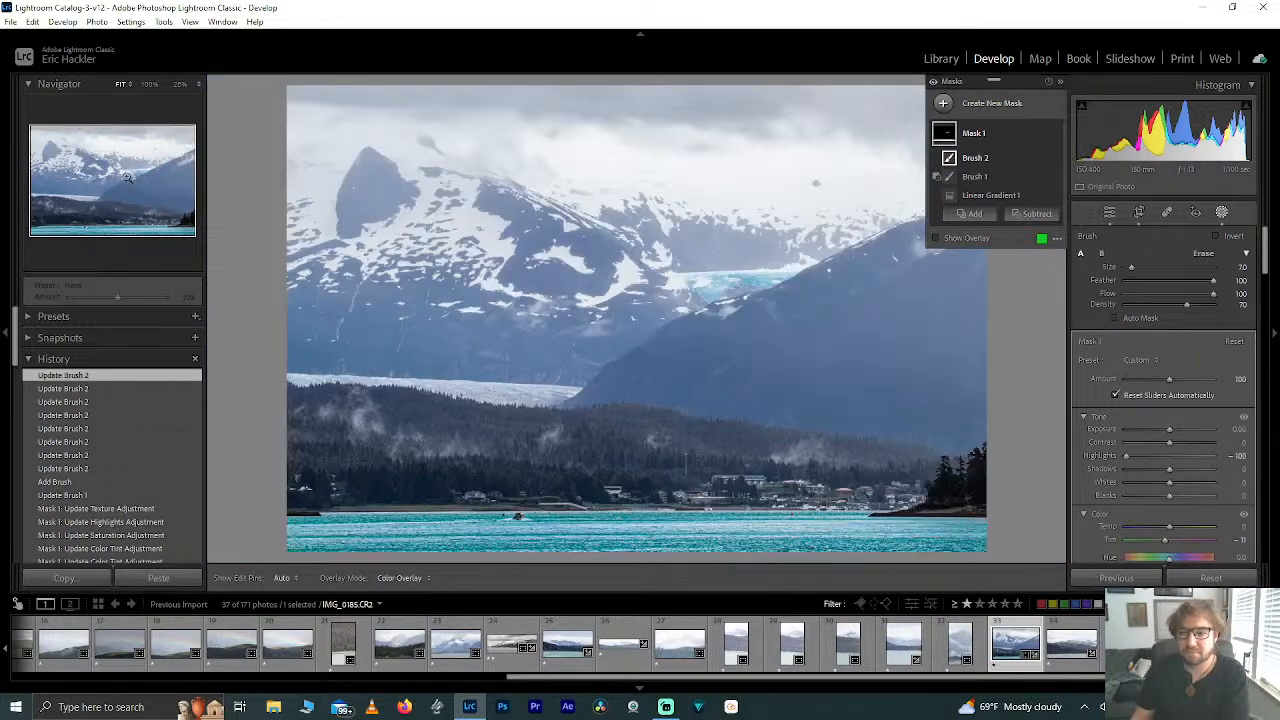
pyautogui.scroll(-3, 1143, 464)
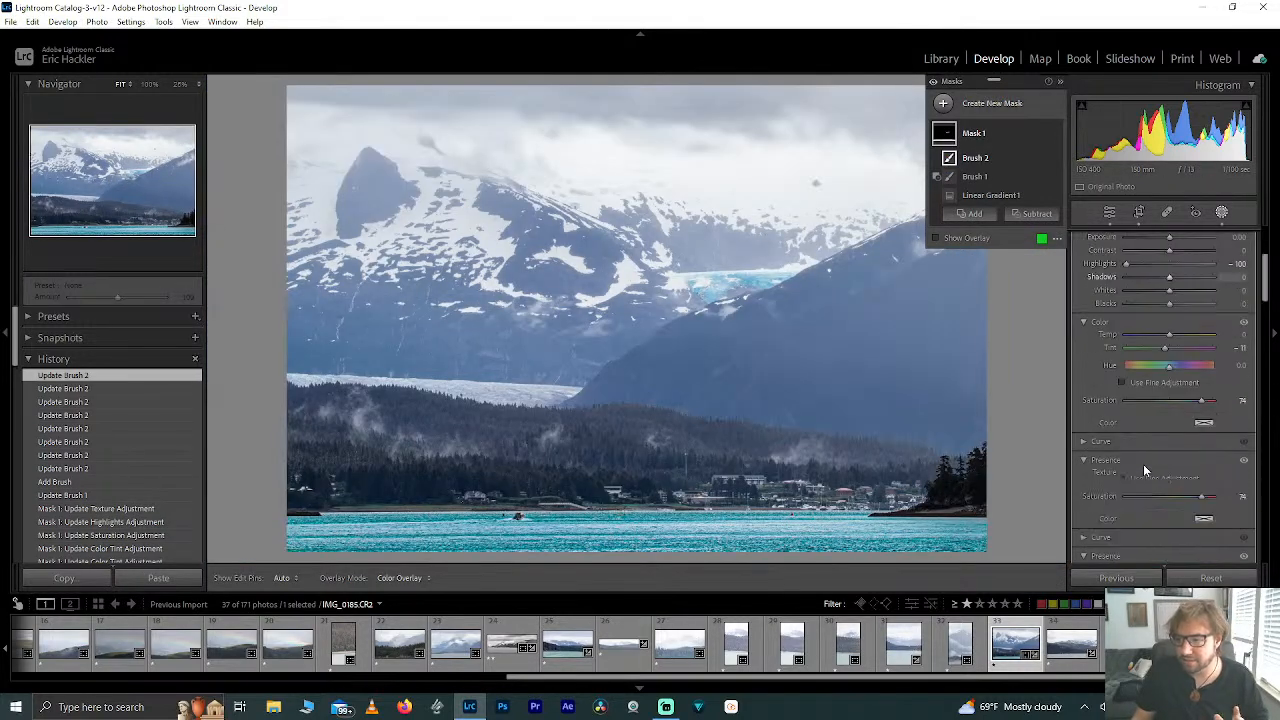
pyautogui.moveTo(1201, 400); pyautogui.dragTo(1192, 402)
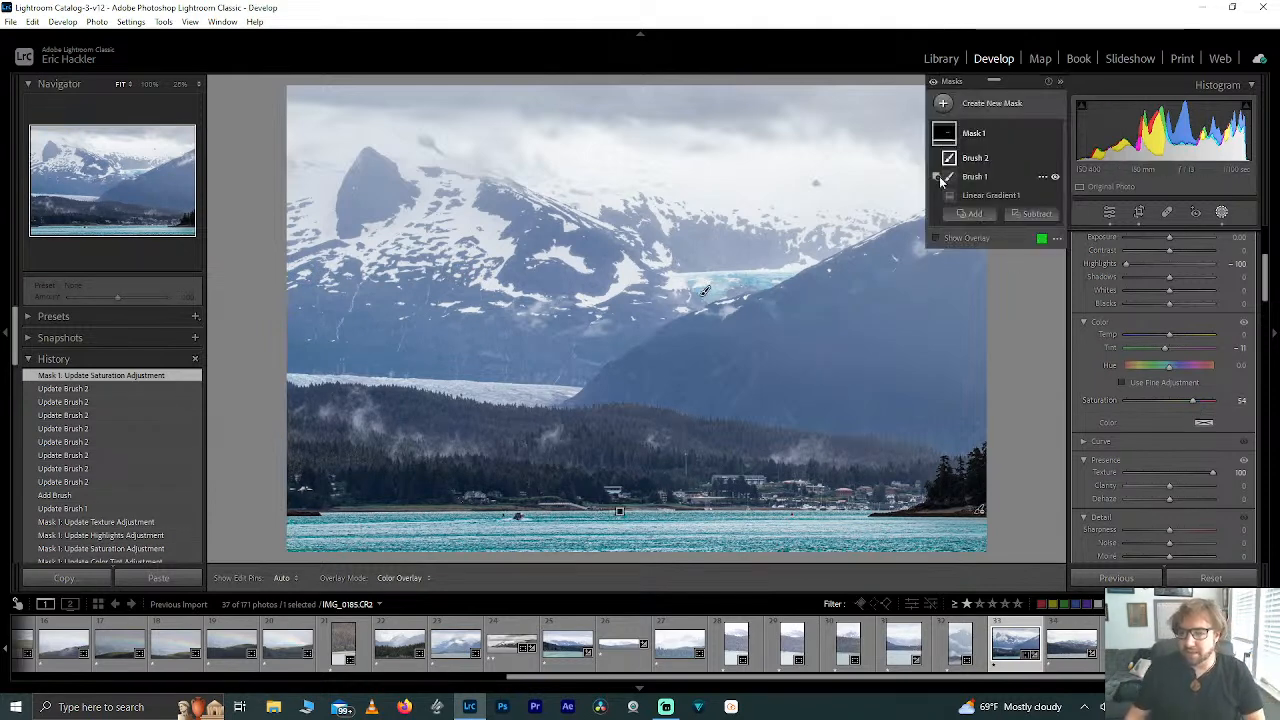
pyautogui.click(1011, 107)
pyautogui.click(1011, 232)
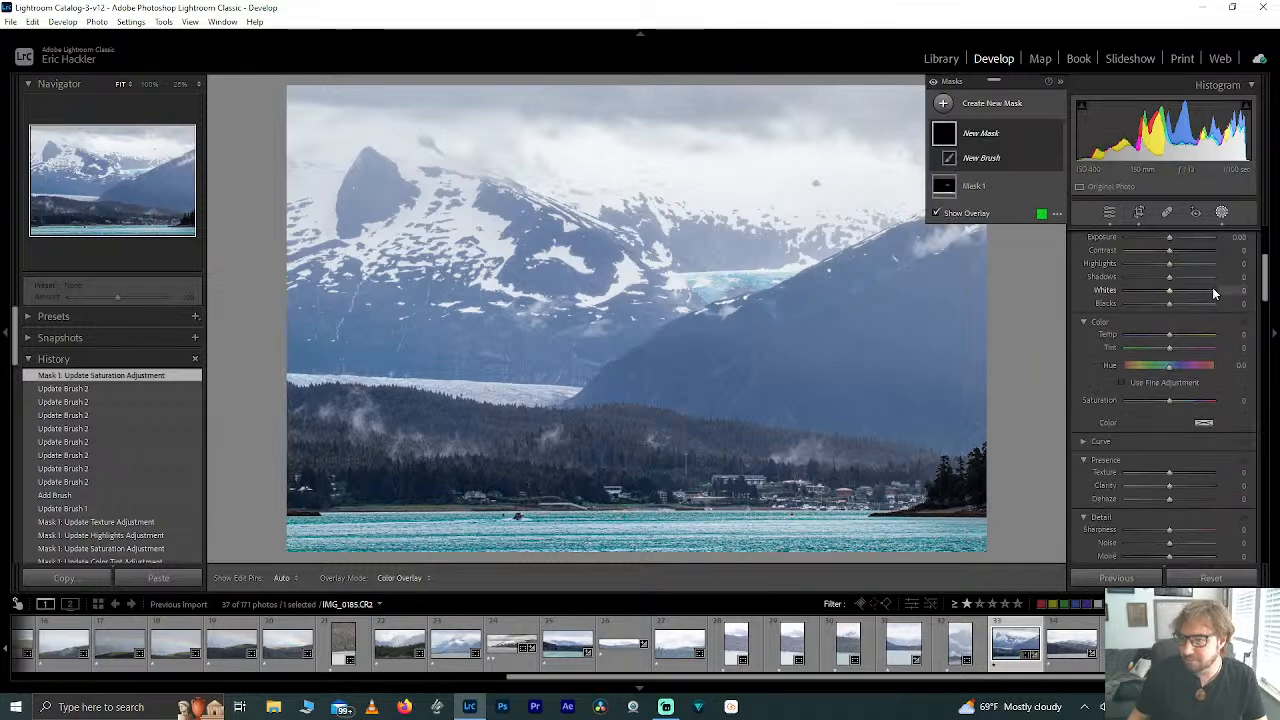
pyautogui.scroll(3, 1212, 287)
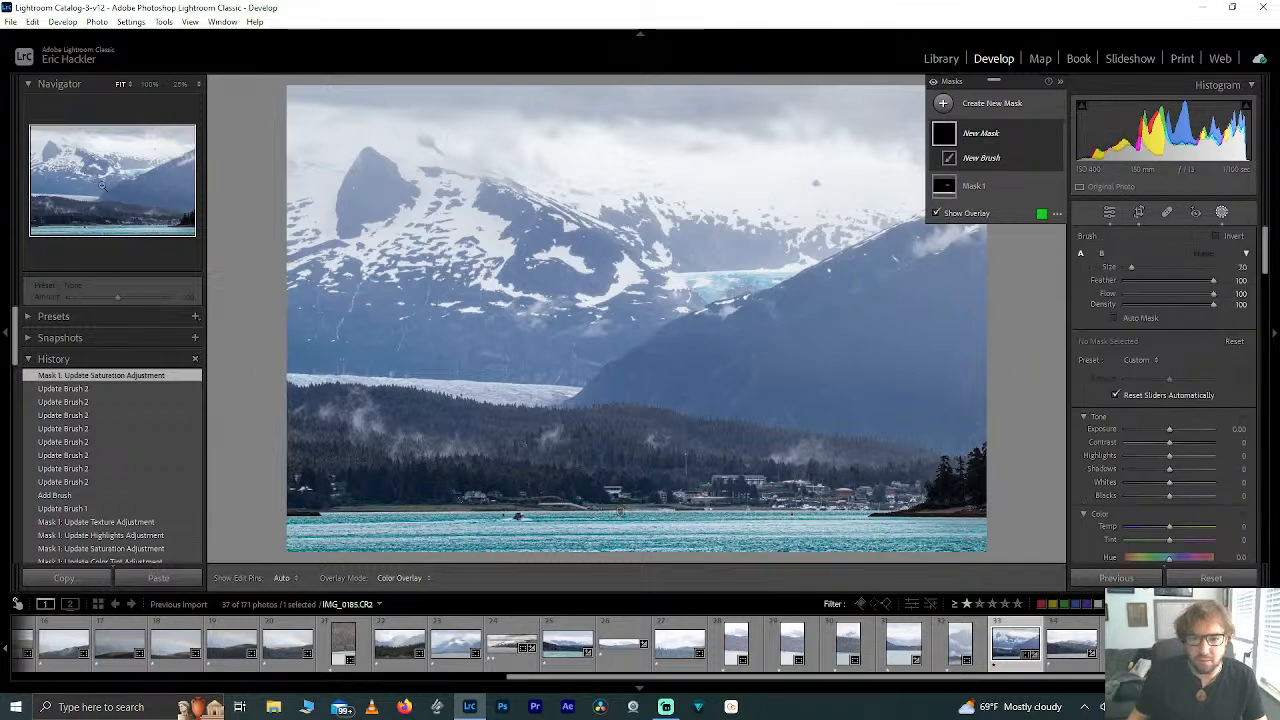
pyautogui.click(172, 224)
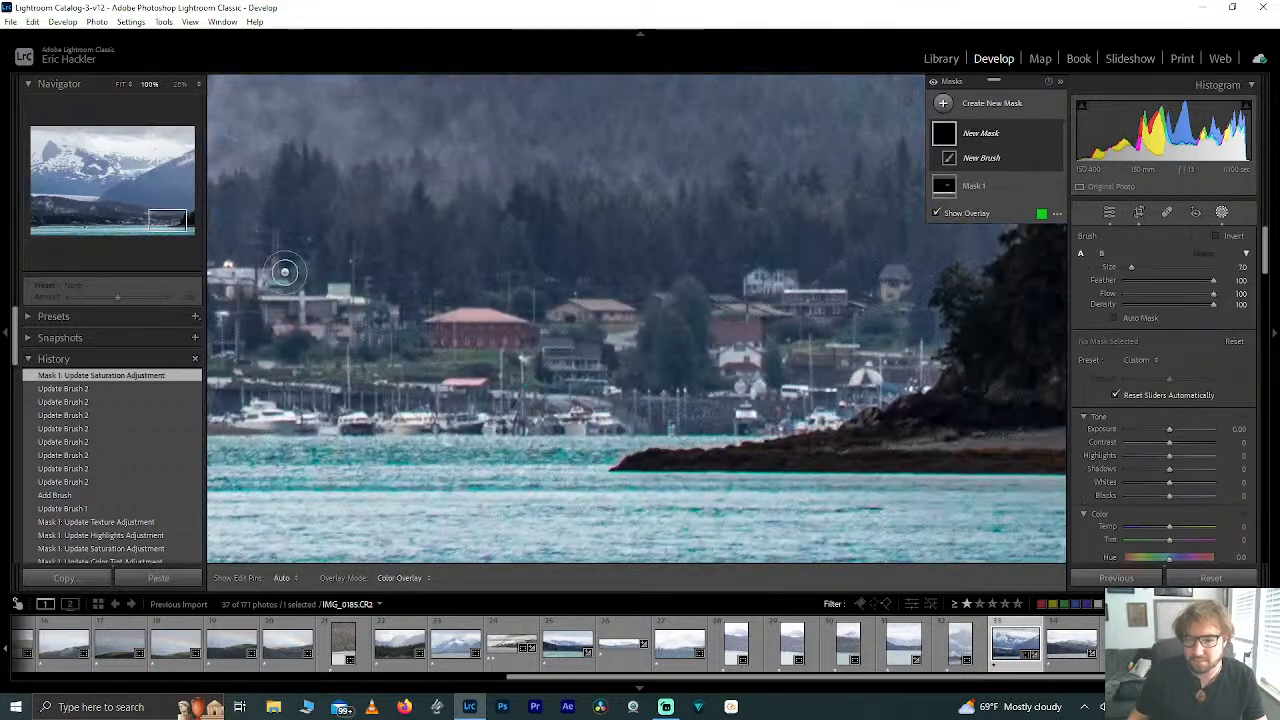
pyautogui.click(172, 219)
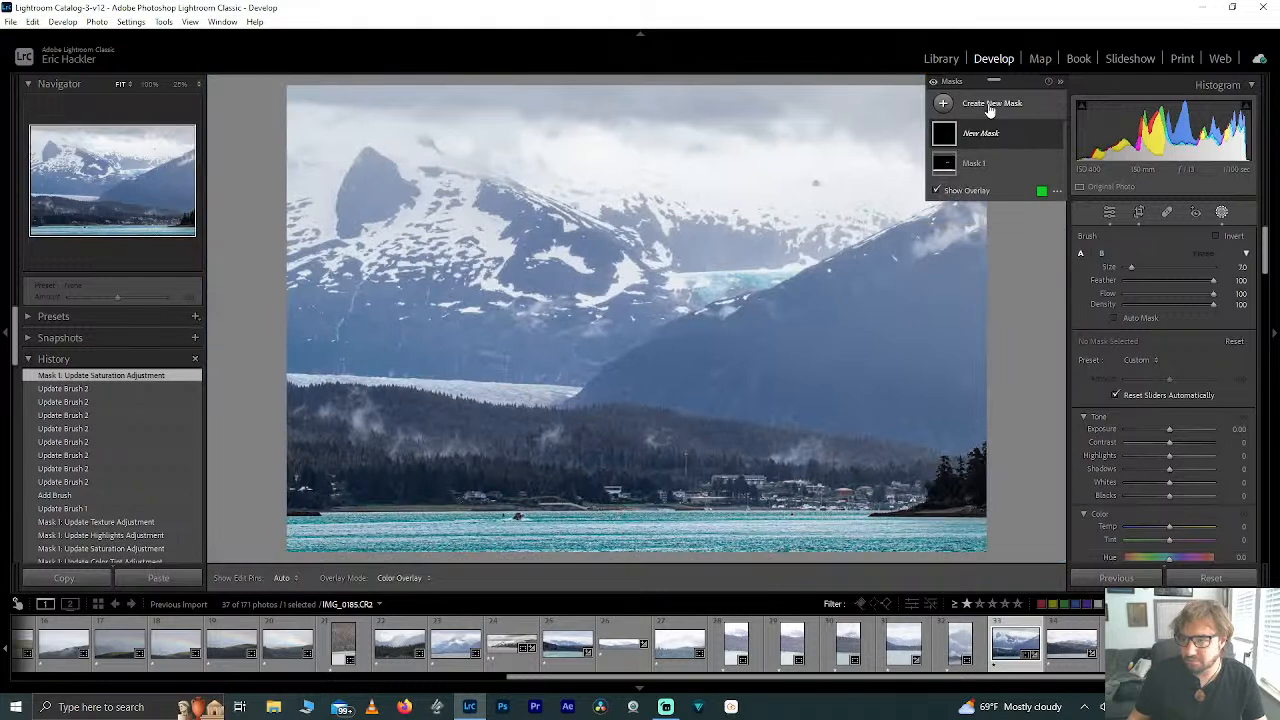
# Step: Create a new radial gradient mask with feather 20 over the waterfront town, then narrow and reposition the ellipse around the buildings
pyautogui.click(989, 110)
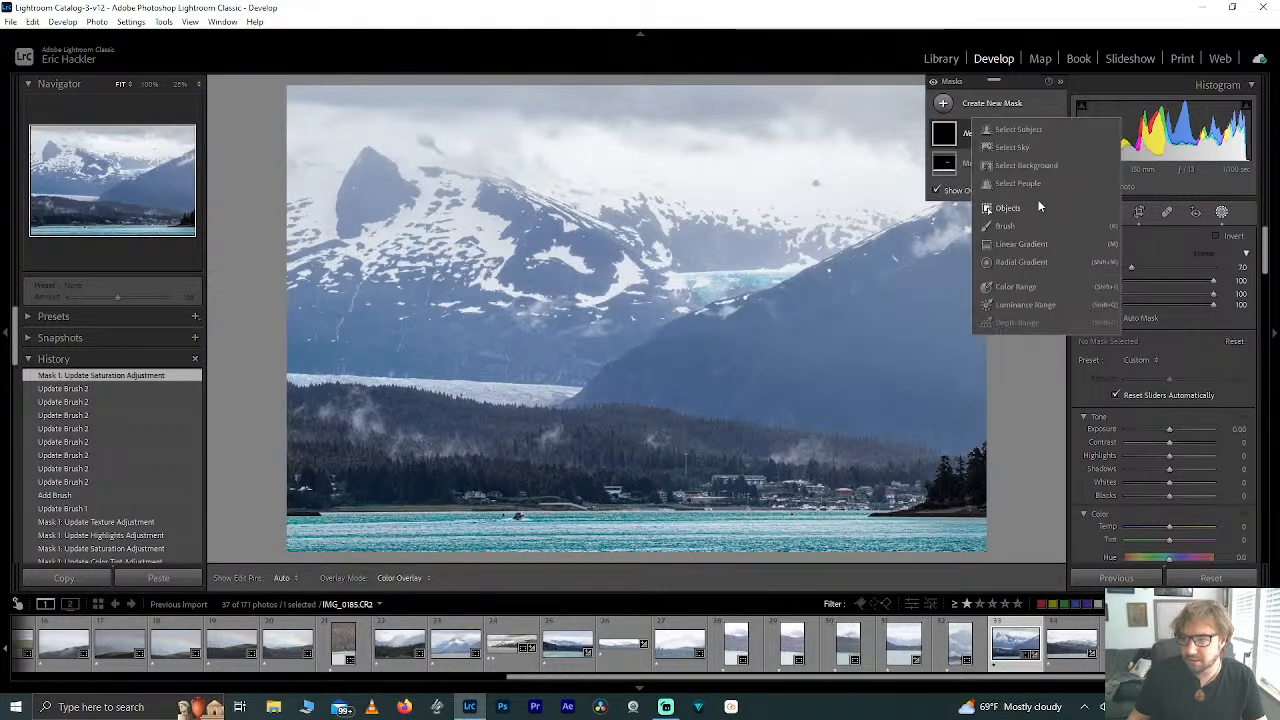
pyautogui.click(1032, 263)
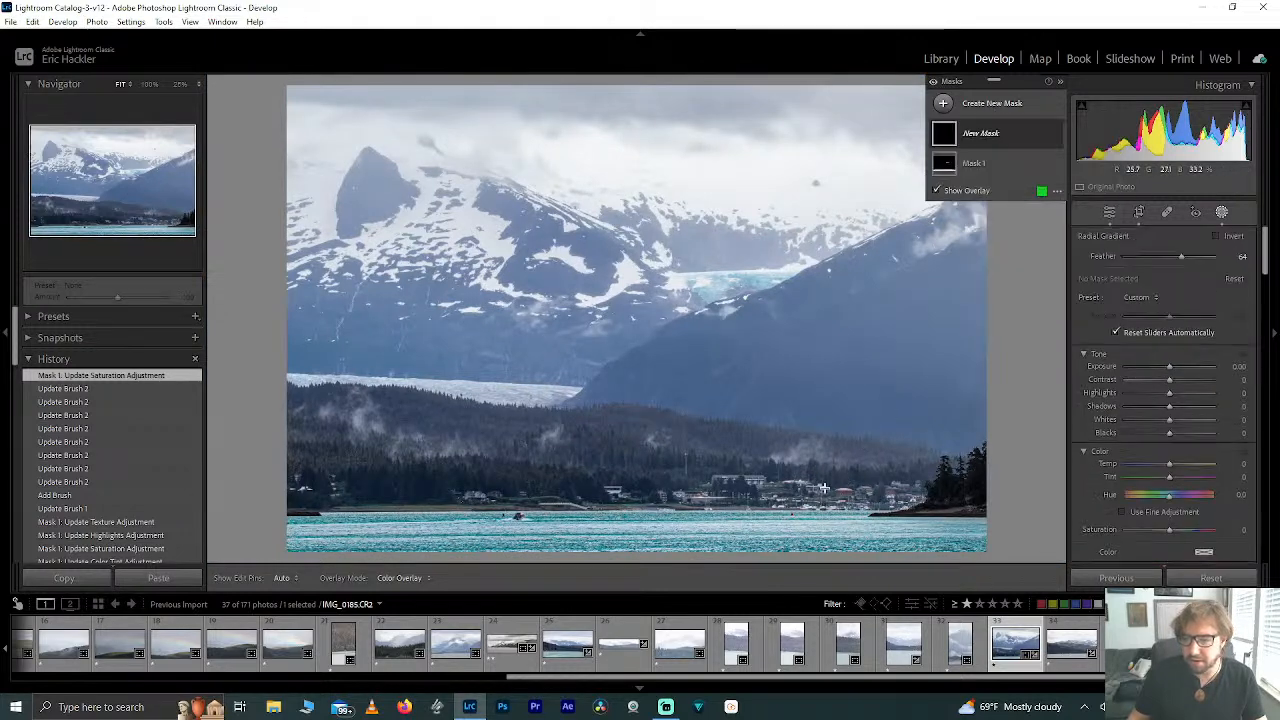
pyautogui.moveTo(766, 478); pyautogui.dragTo(990, 520)
pyautogui.moveTo(1181, 256); pyautogui.dragTo(1143, 257)
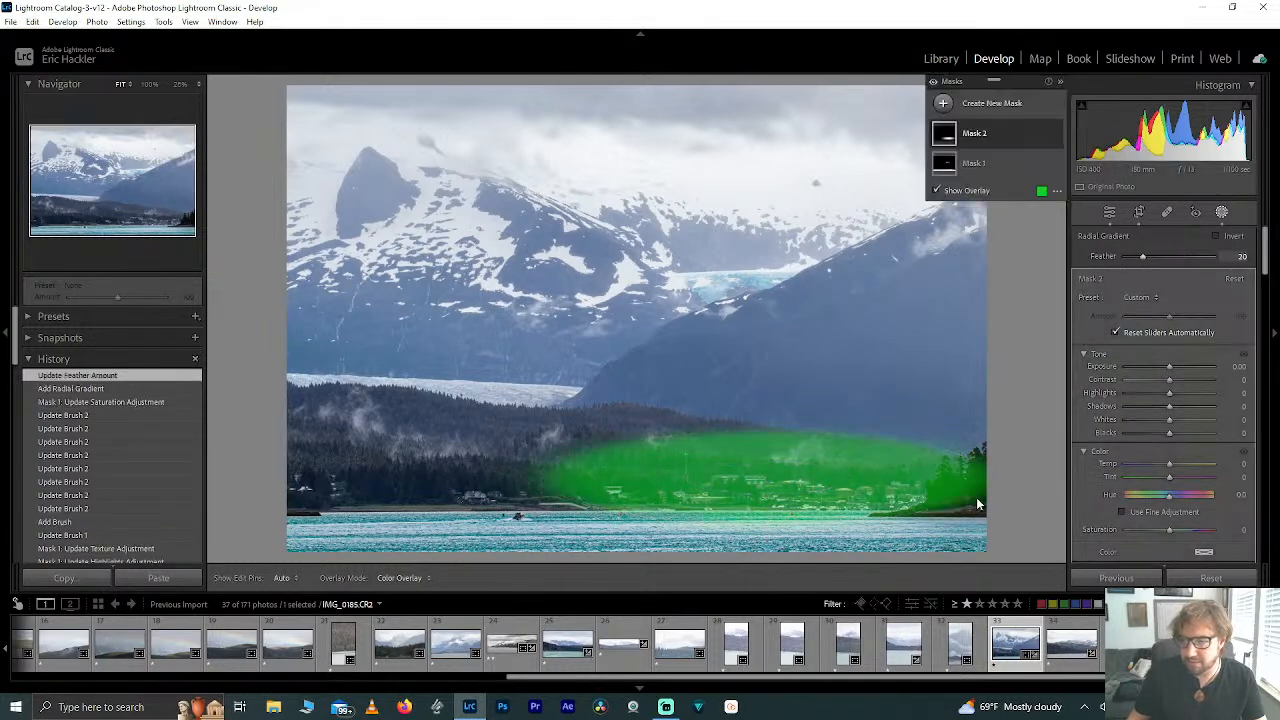
pyautogui.moveTo(766, 476)
pyautogui.mouseDown()
pyautogui.moveTo(794, 491)
pyautogui.moveTo(771, 477)
pyautogui.moveTo(773, 488)
pyautogui.mouseUp()
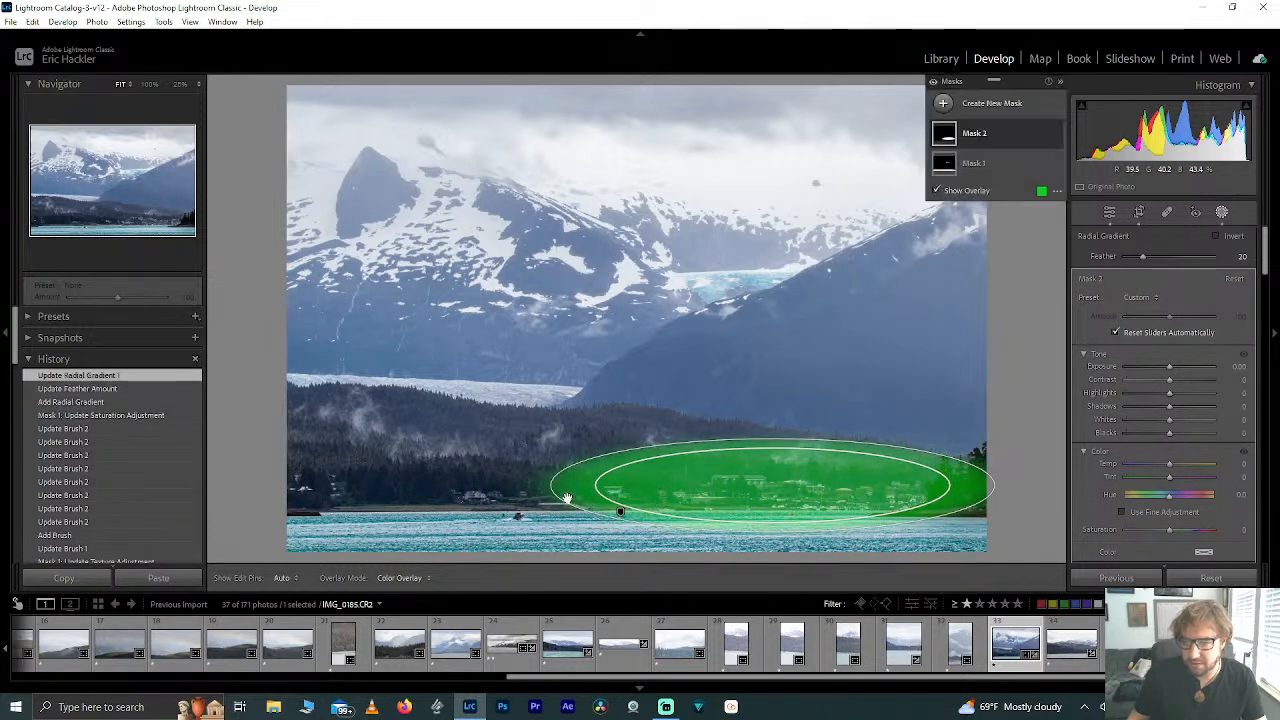
pyautogui.moveTo(550, 489); pyautogui.dragTo(605, 488)
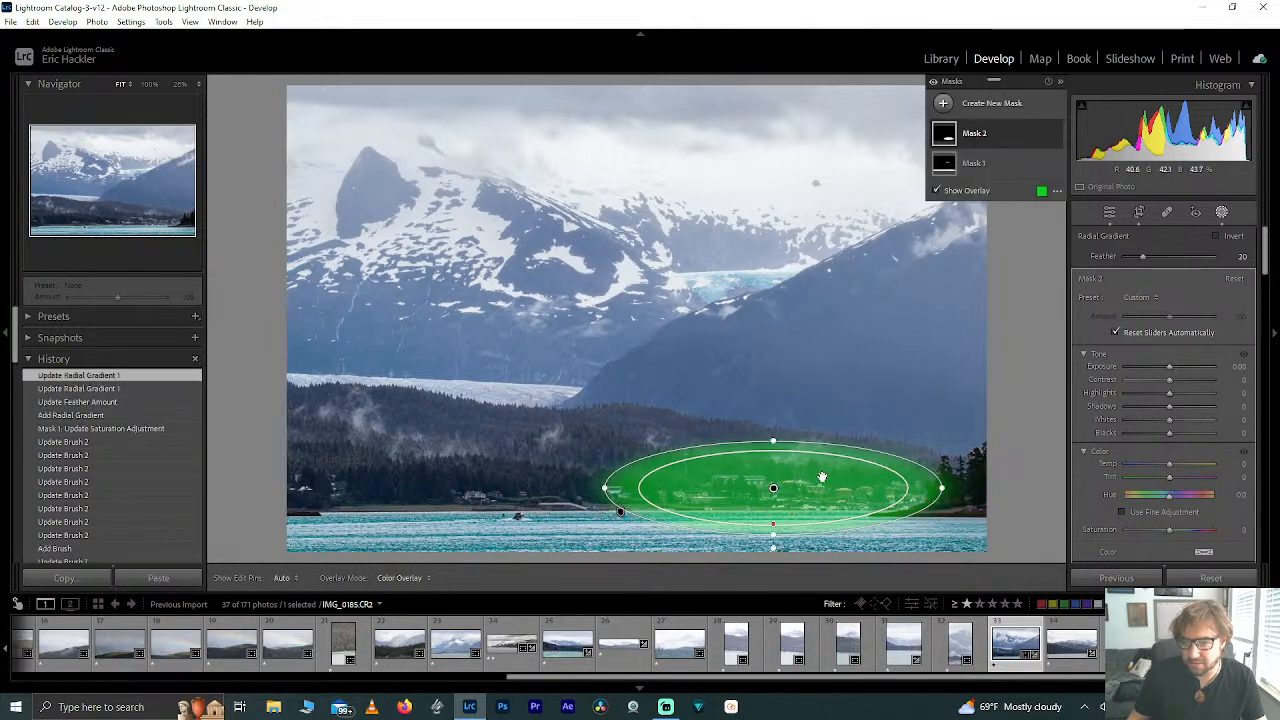
pyautogui.moveTo(774, 489); pyautogui.dragTo(789, 489)
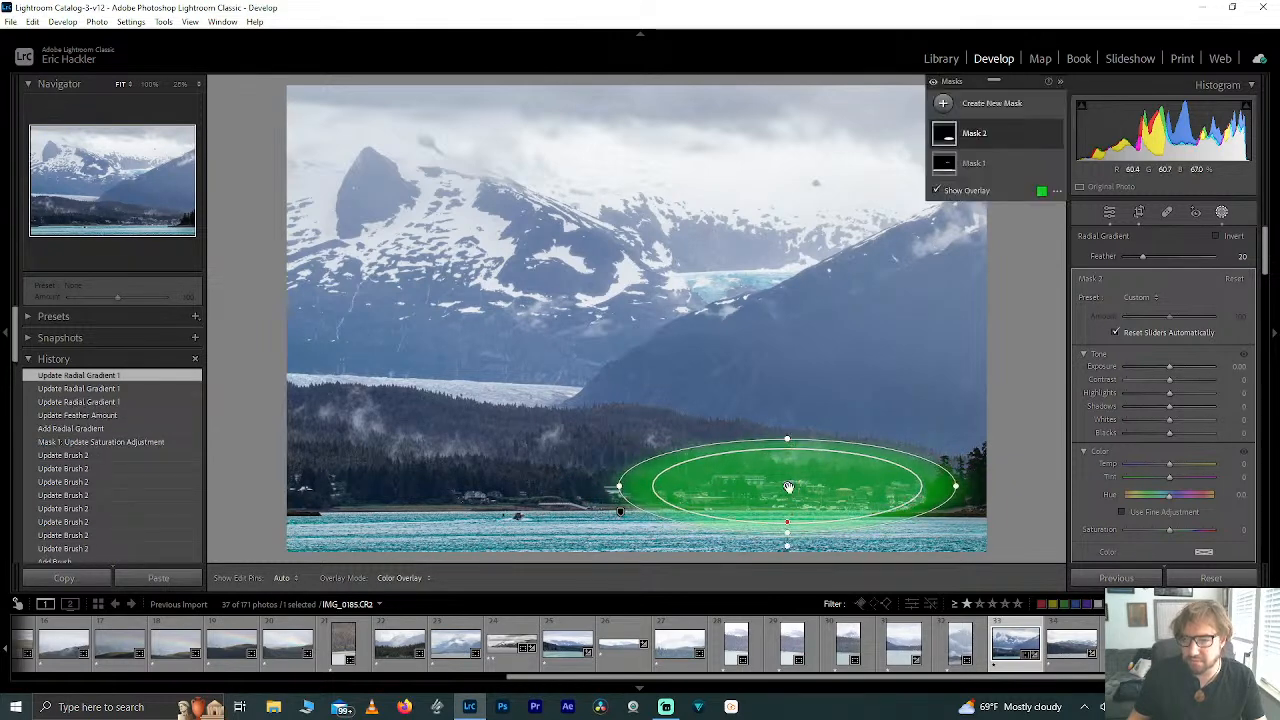
# Step: Add a second radial gradient with feather 20 to Mask 2, placed over the snowy mountain peak
pyautogui.click(973, 138)
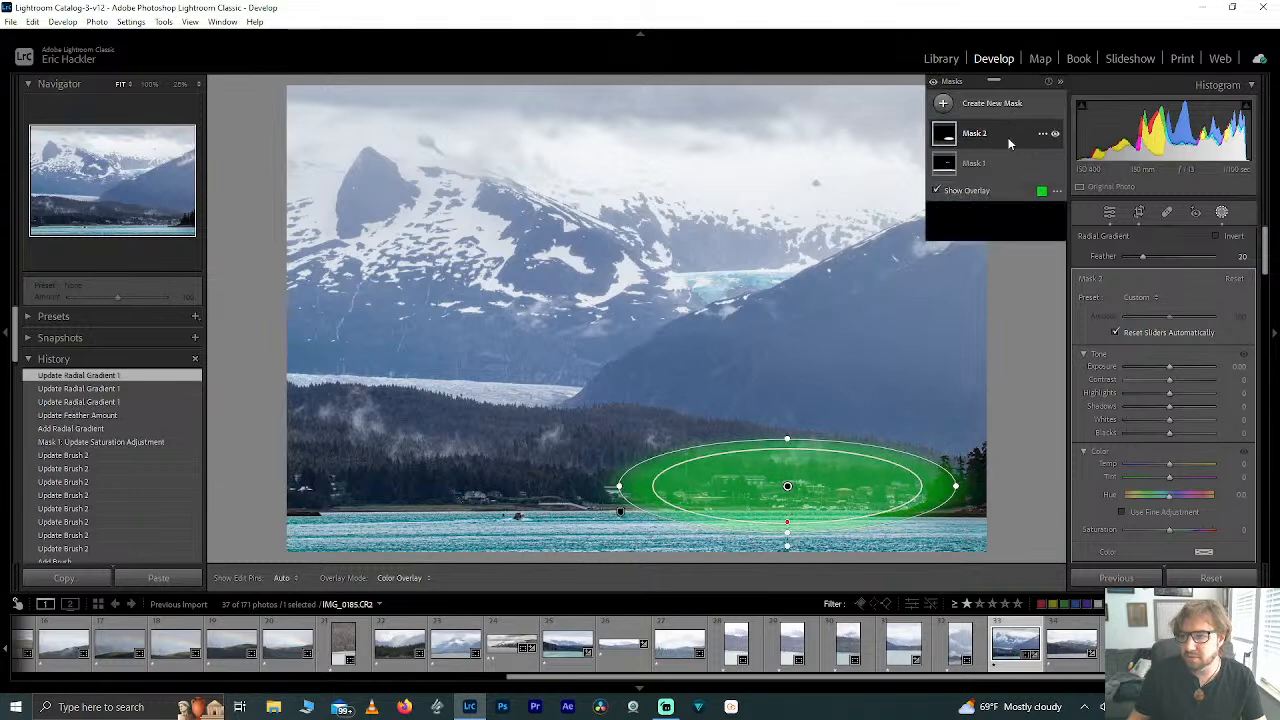
pyautogui.click(974, 176)
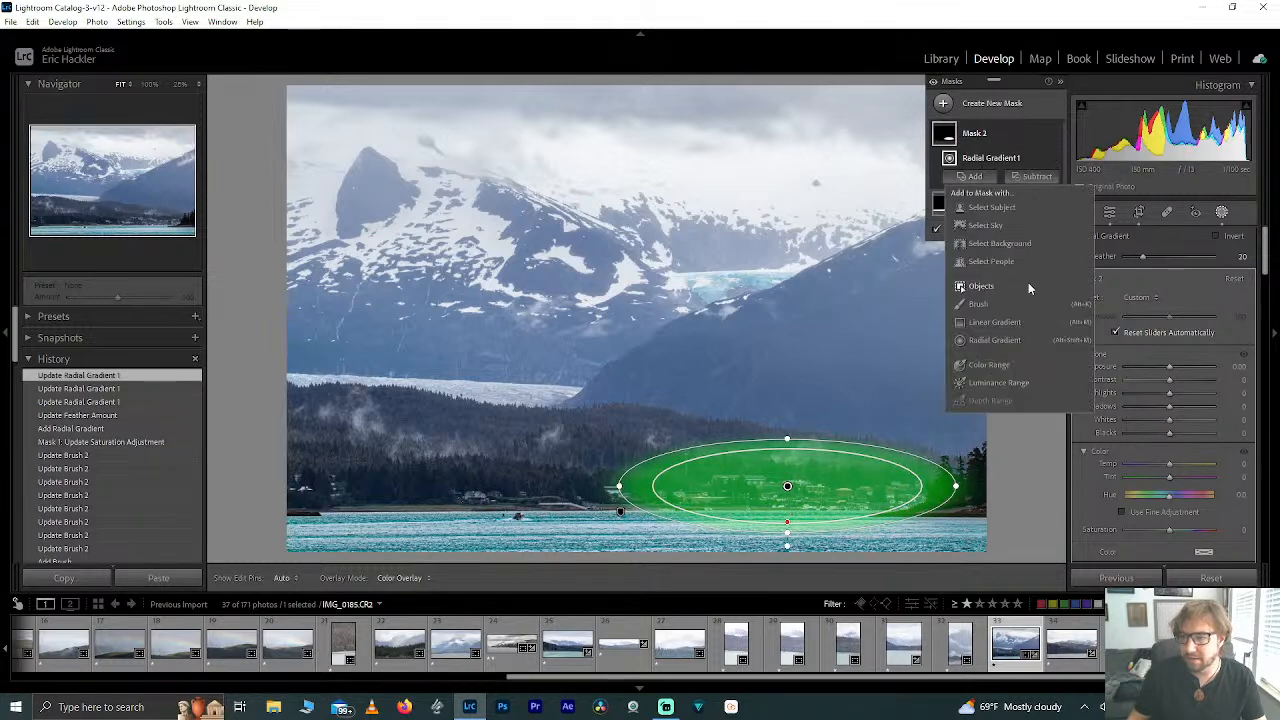
pyautogui.click(1001, 339)
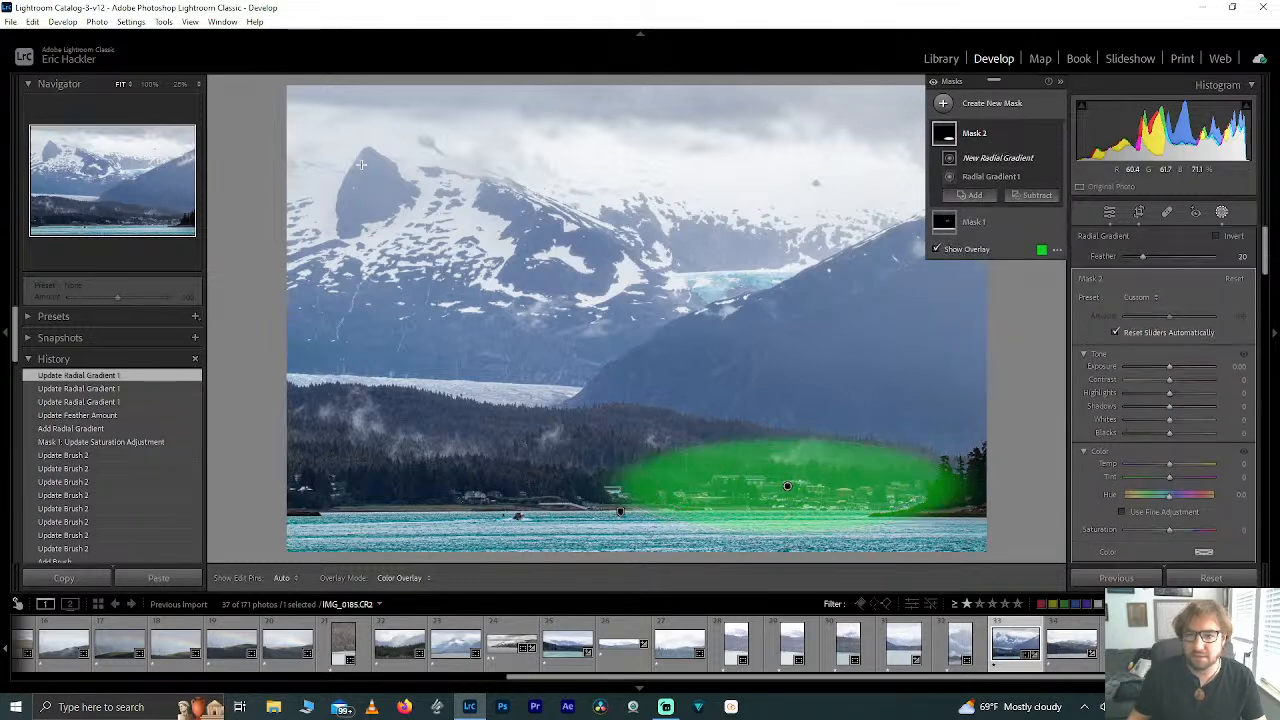
pyautogui.moveTo(353, 139); pyautogui.dragTo(565, 271)
pyautogui.moveTo(310, 112); pyautogui.dragTo(363, 157)
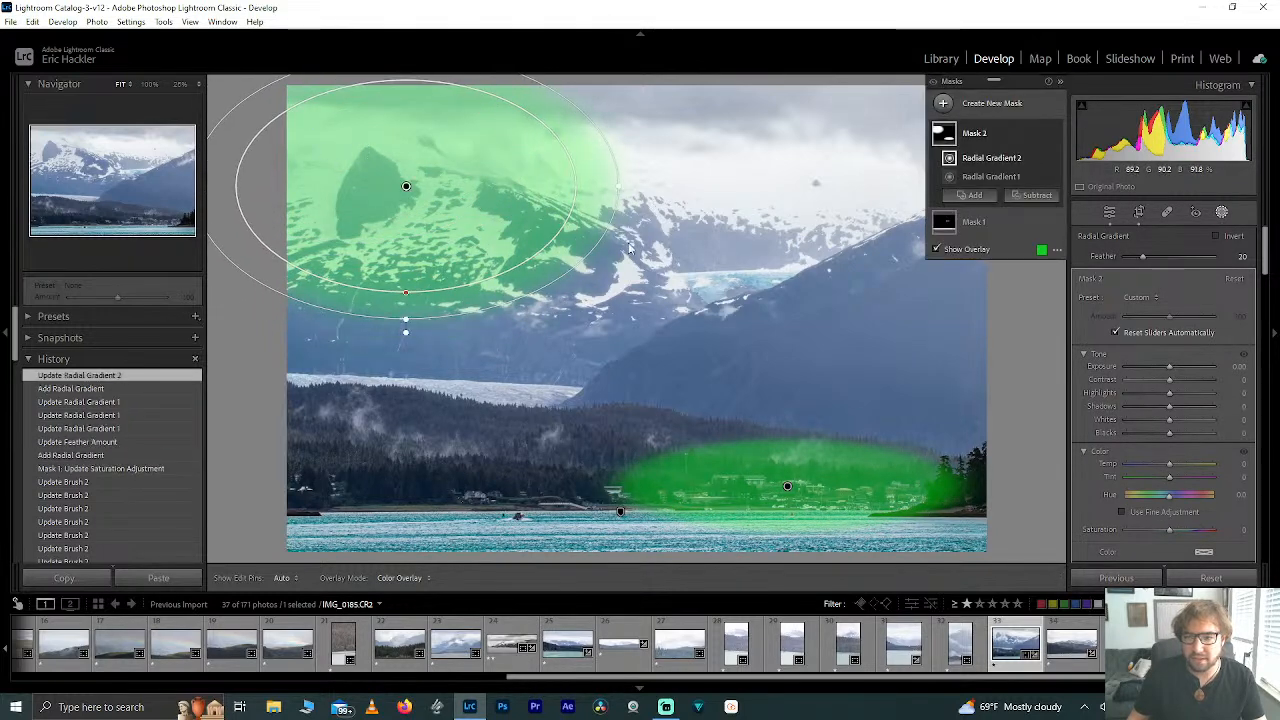
# Step: Reposition, tilt and enlarge the mountain's radial gradient so the ellipse follows the slope down toward the glacier
pyautogui.moveTo(442, 200); pyautogui.dragTo(472, 215)
pyautogui.moveTo(636, 242); pyautogui.dragTo(697, 261)
pyautogui.moveTo(431, 185); pyautogui.dragTo(427, 206)
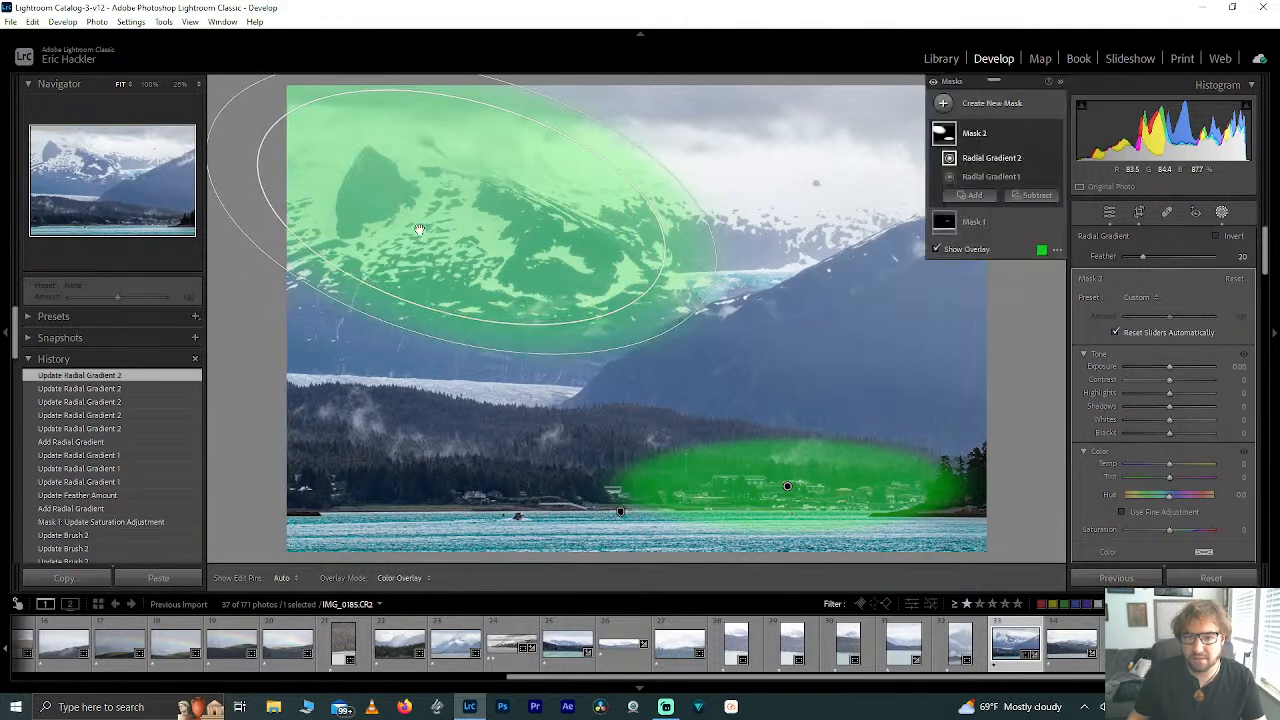
pyautogui.moveTo(420, 336); pyautogui.dragTo(412, 373)
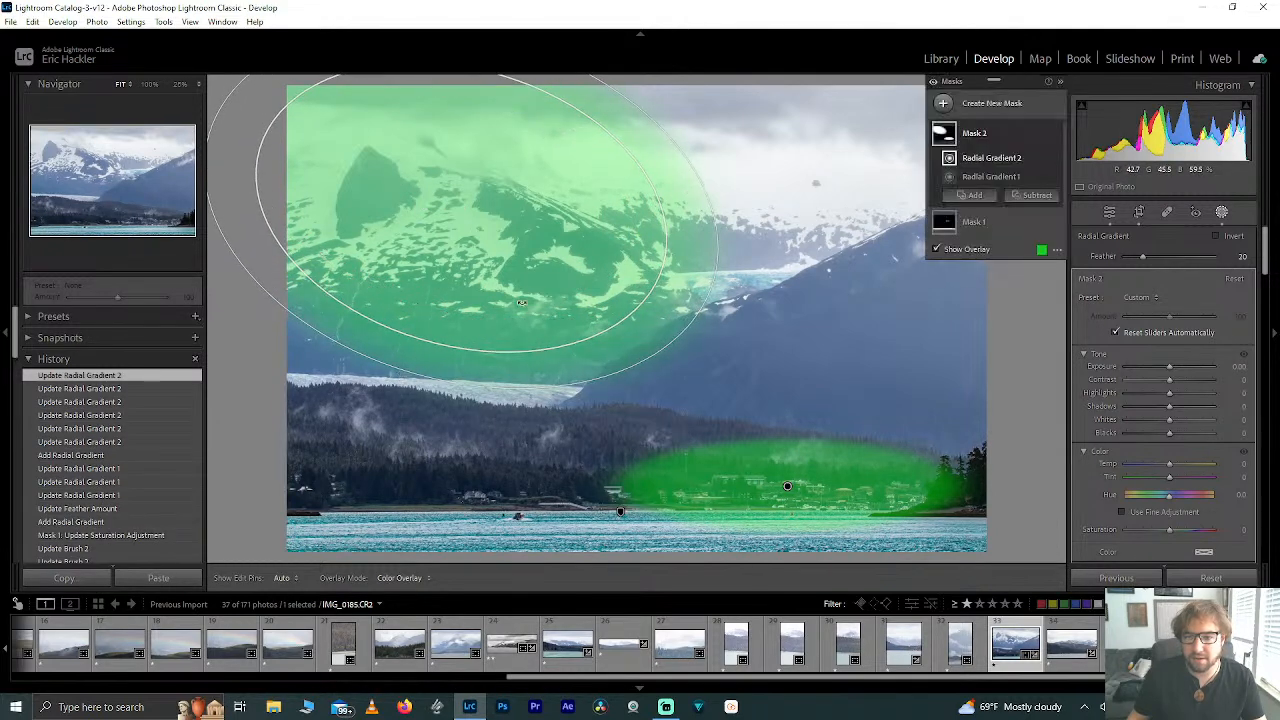
pyautogui.moveTo(727, 283); pyautogui.dragTo(730, 280)
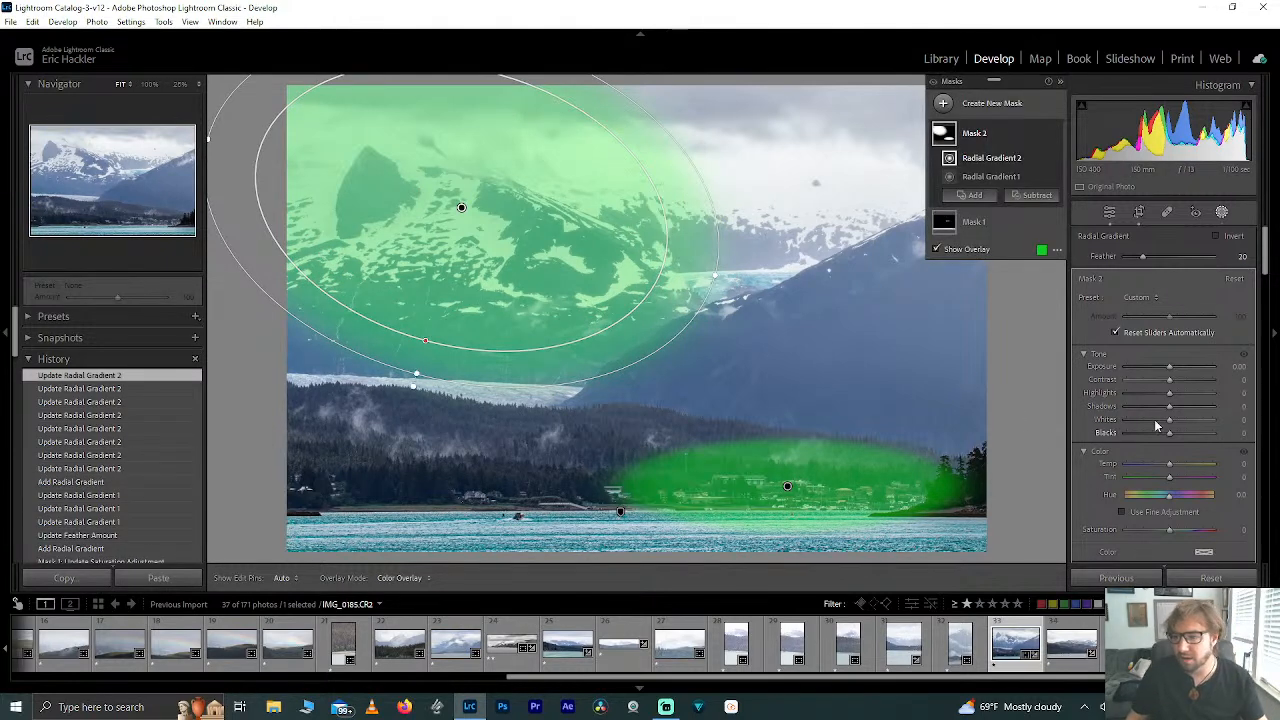
# Step: Subtract the sky selection from Mask 2
pyautogui.click(1008, 203)
pyautogui.click(1064, 324)
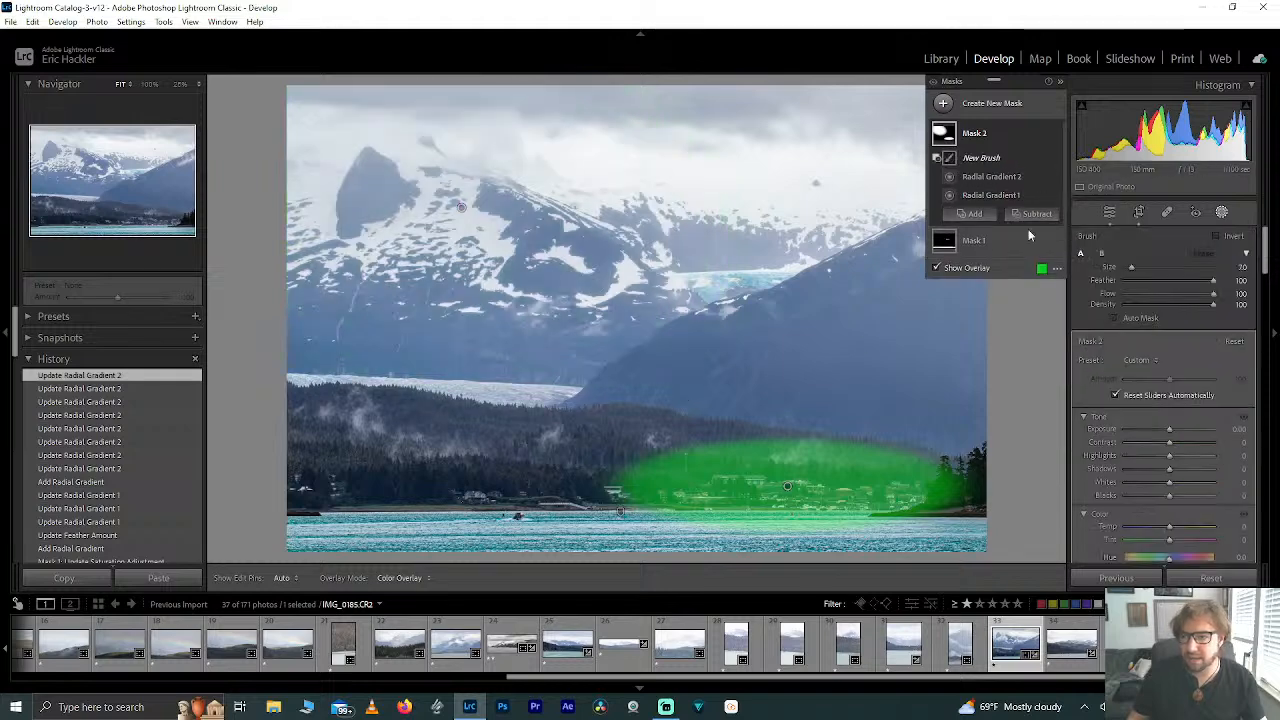
pyautogui.click(1038, 215)
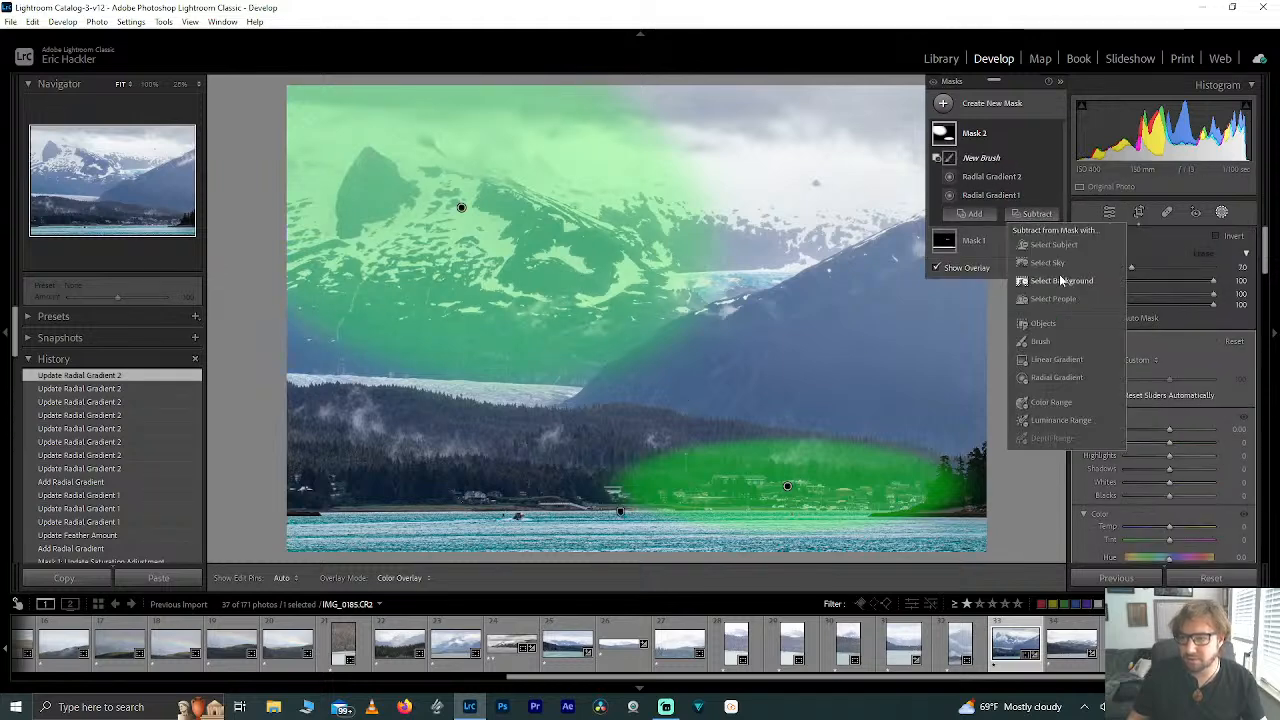
pyautogui.click(1048, 262)
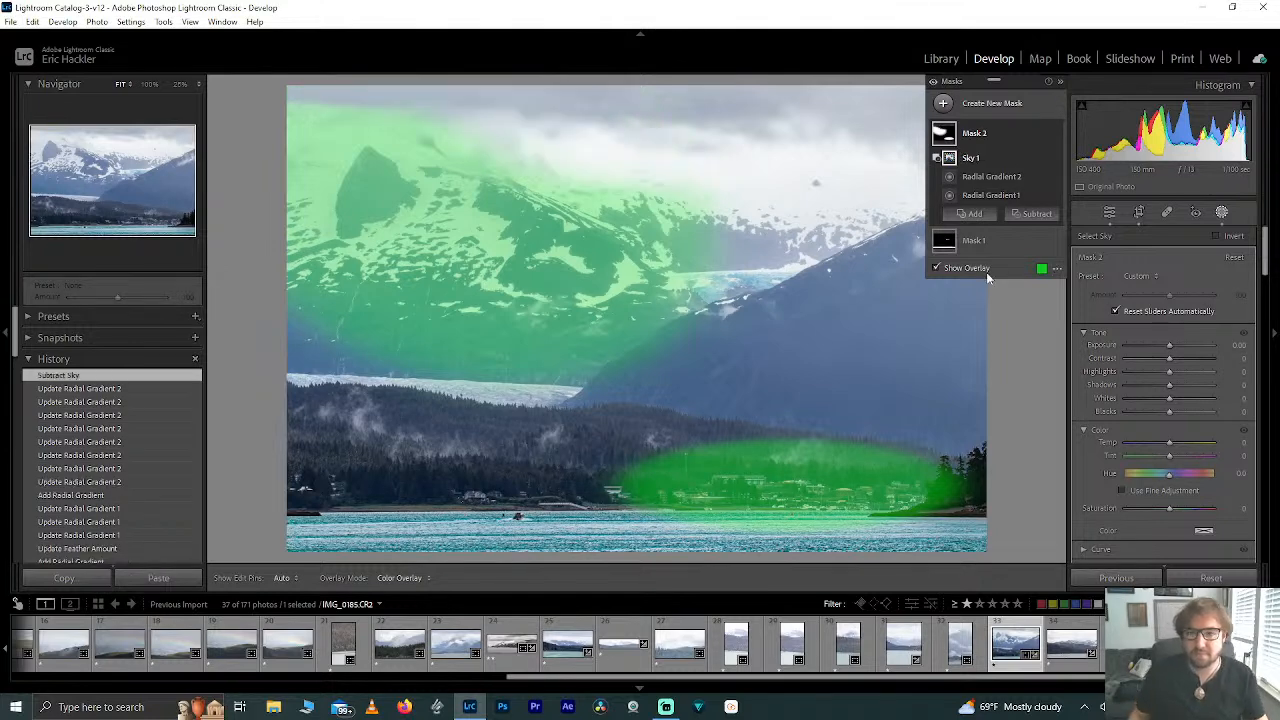
# Step: Subtract a narrow linear gradient from Mask 2, aligned with the shoreline to exclude the water below the town
pyautogui.click(1037, 214)
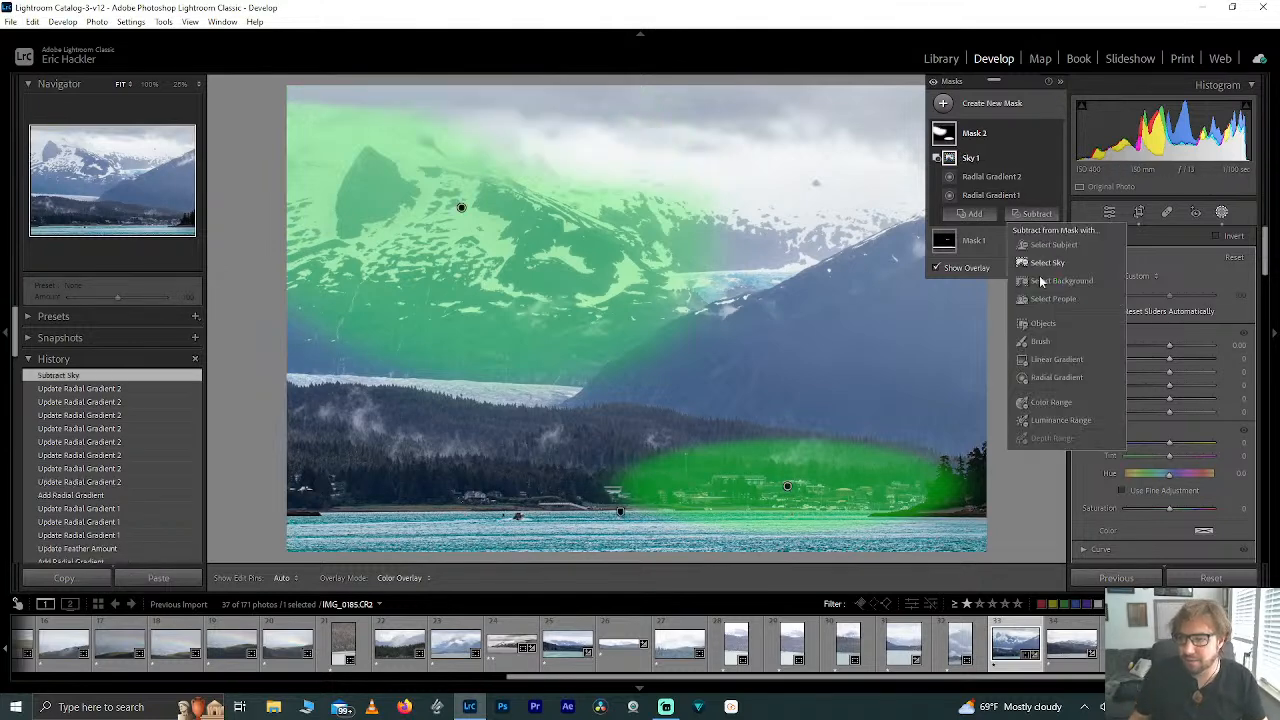
pyautogui.click(1053, 360)
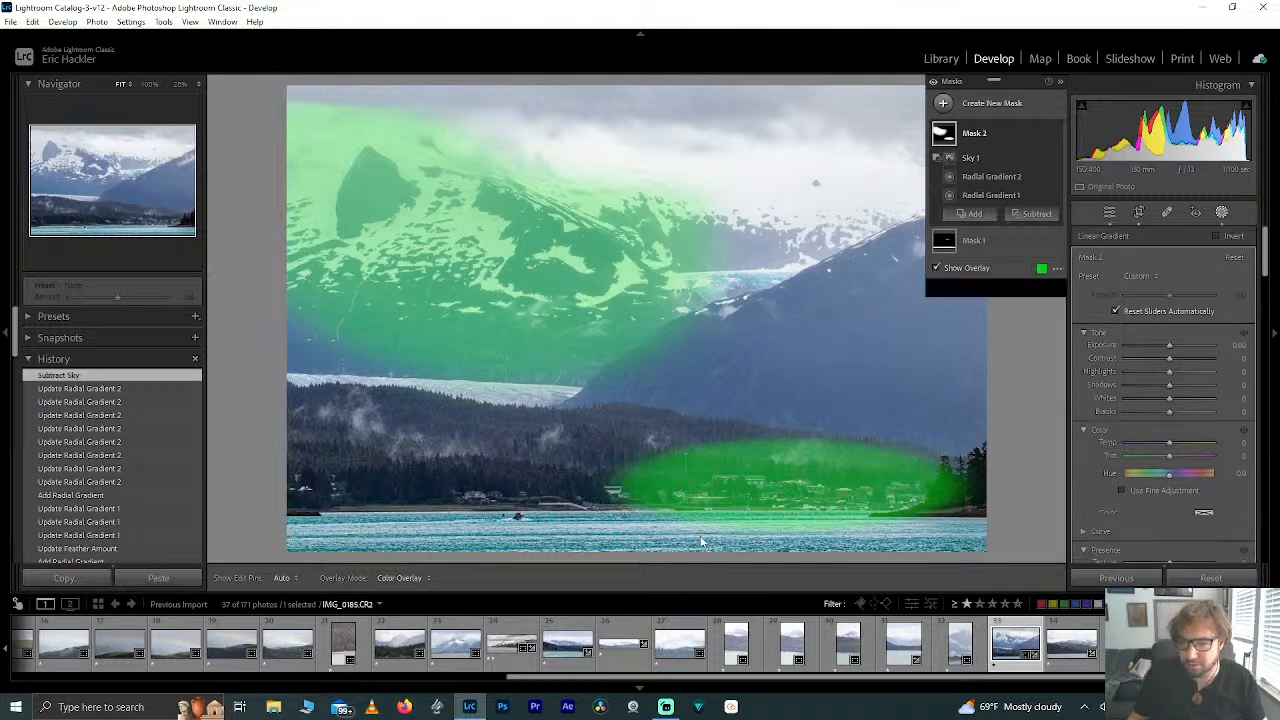
pyautogui.moveTo(581, 514)
pyautogui.mouseDown()
pyautogui.moveTo(592, 524)
pyautogui.moveTo(612, 500)
pyautogui.moveTo(588, 480)
pyautogui.moveTo(587, 515)
pyautogui.mouseUp()
pyautogui.moveTo(775, 535); pyautogui.dragTo(692, 534)
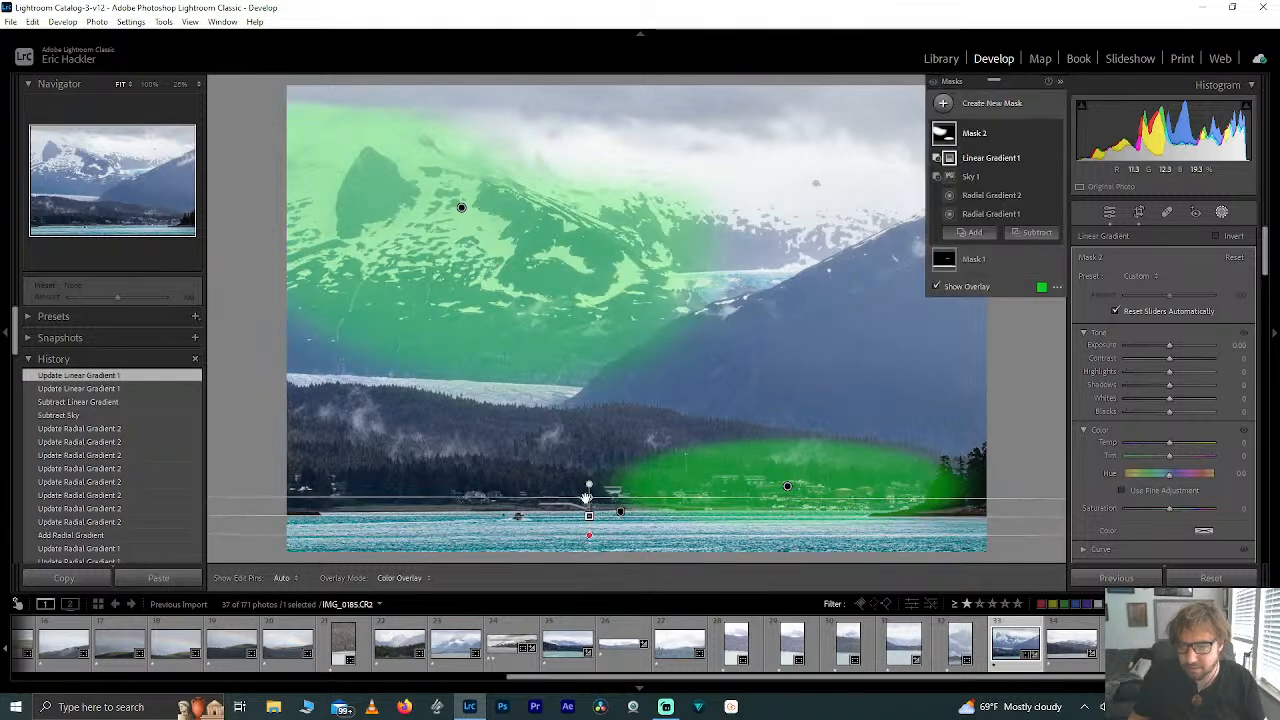
pyautogui.moveTo(587, 497); pyautogui.dragTo(591, 509)
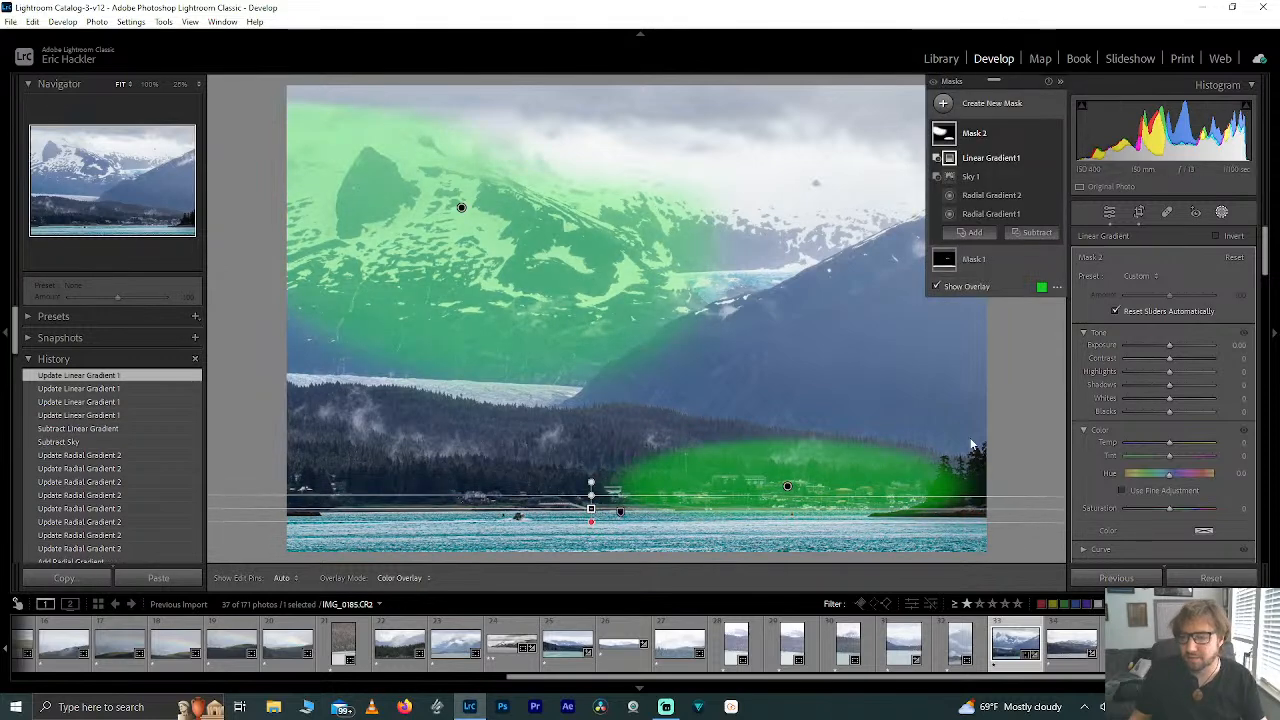
# Step: Subtract from Mask 2 with a size 9 brush along the outer edge and bare lower slopes of the snowy mountain
pyautogui.click(1036, 233)
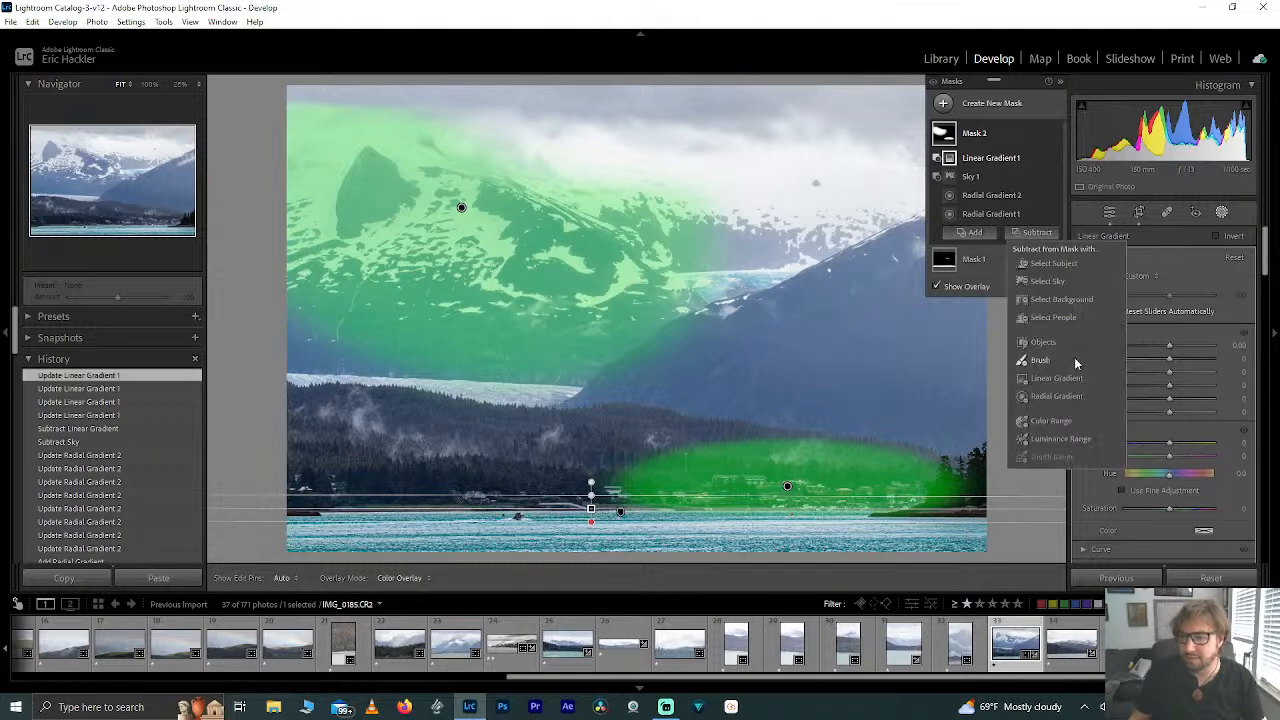
pyautogui.click(1044, 360)
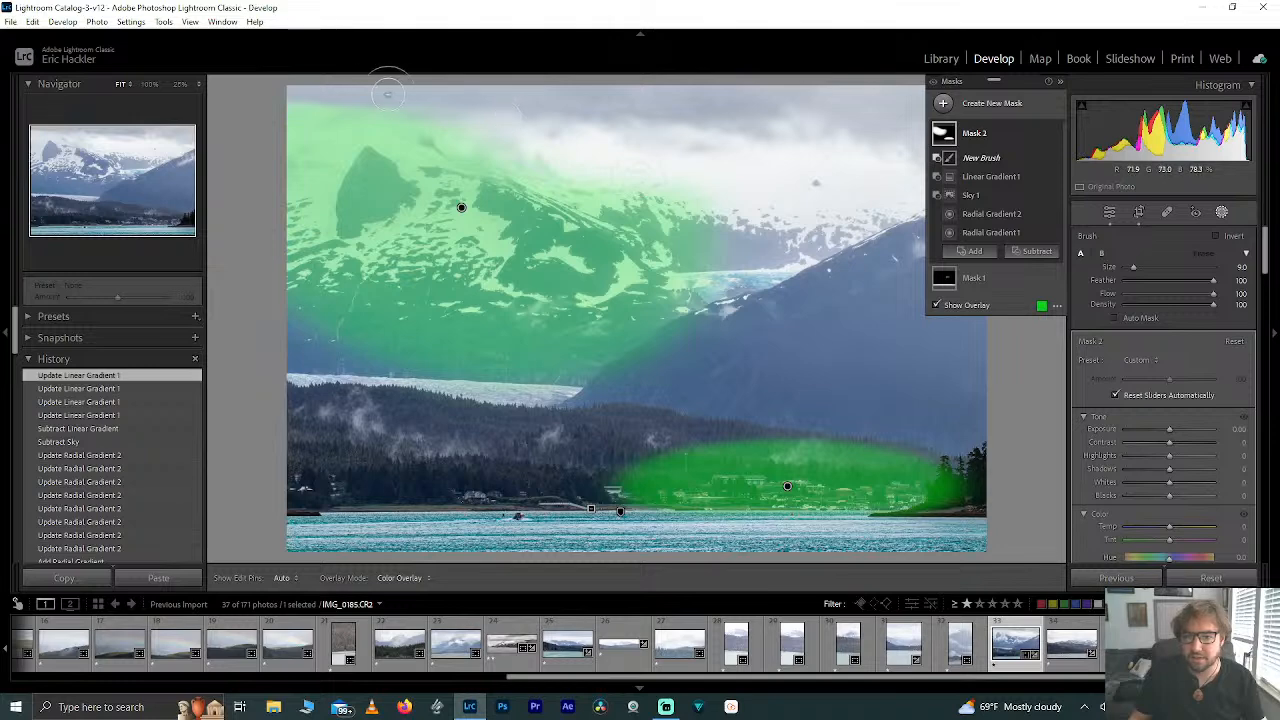
pyautogui.press('h')
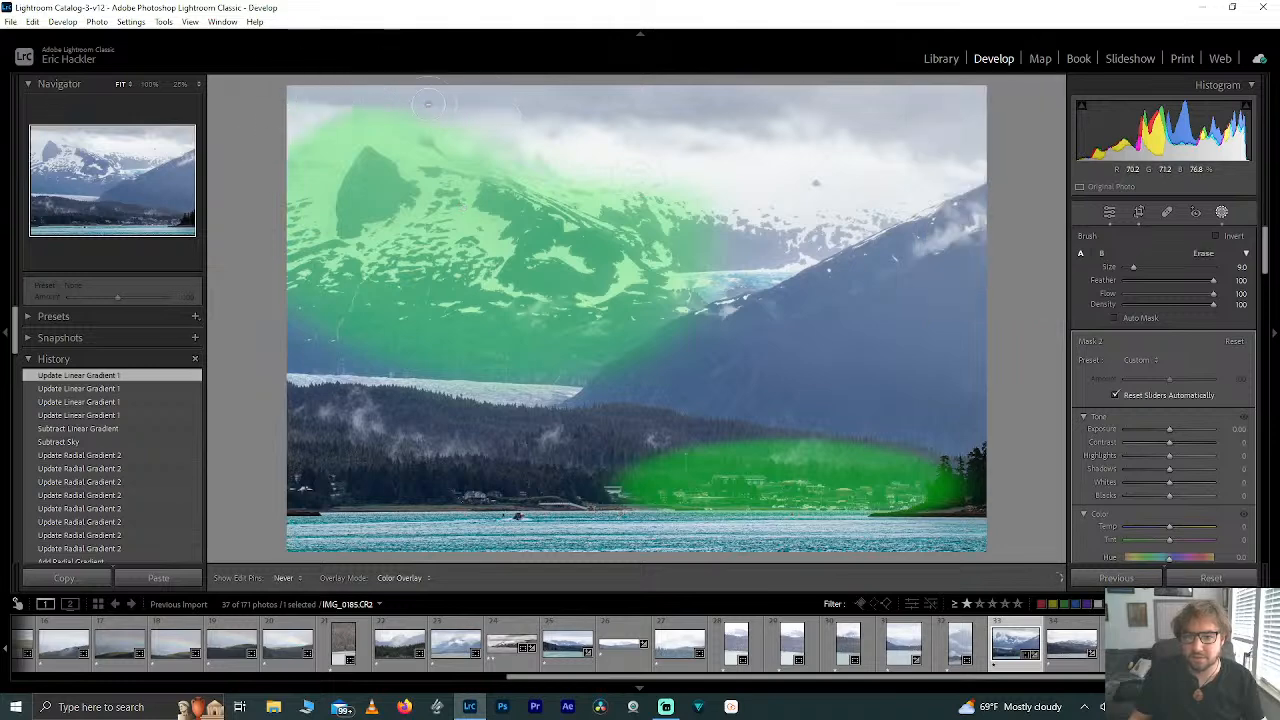
pyautogui.moveTo(236, 197)
pyautogui.mouseDown()
pyautogui.moveTo(262, 273)
pyautogui.moveTo(298, 322)
pyautogui.moveTo(374, 388)
pyautogui.moveTo(406, 378)
pyautogui.mouseUp()
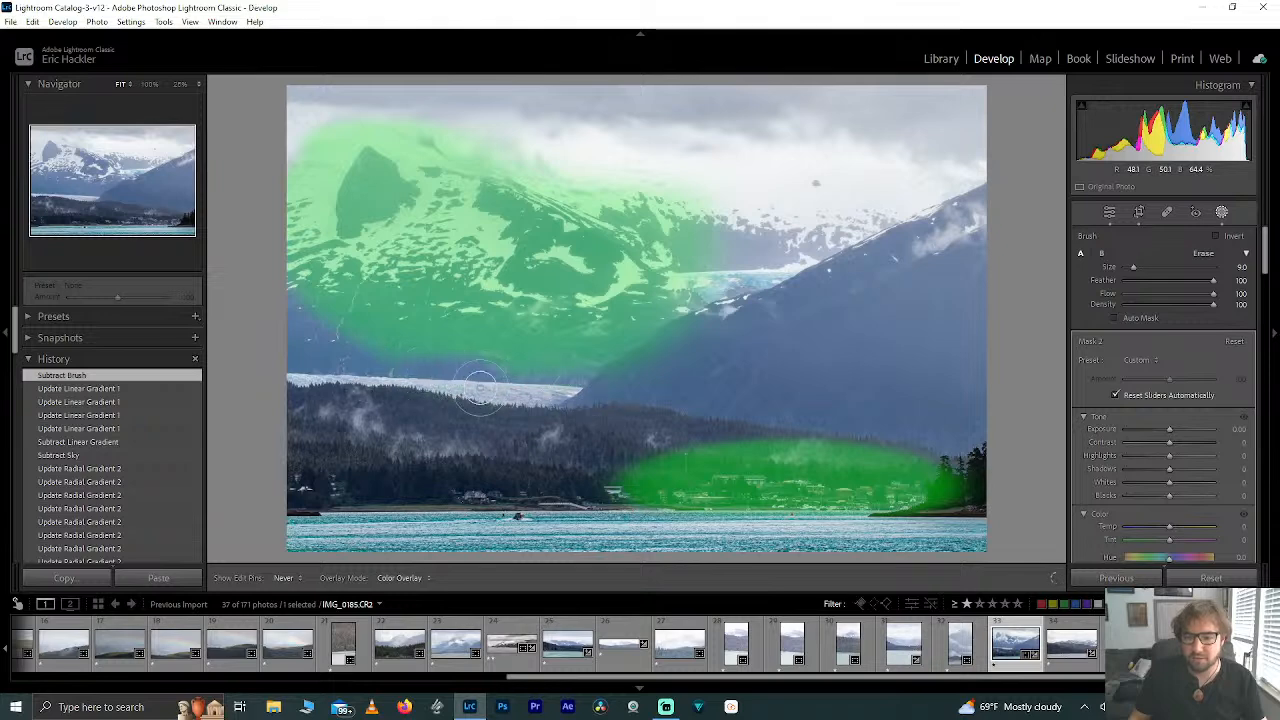
pyautogui.moveTo(320, 358)
pyautogui.mouseDown()
pyautogui.moveTo(471, 365)
pyautogui.moveTo(486, 343)
pyautogui.moveTo(378, 326)
pyautogui.moveTo(225, 281)
pyautogui.mouseUp()
pyautogui.moveTo(443, 343); pyautogui.dragTo(617, 348)
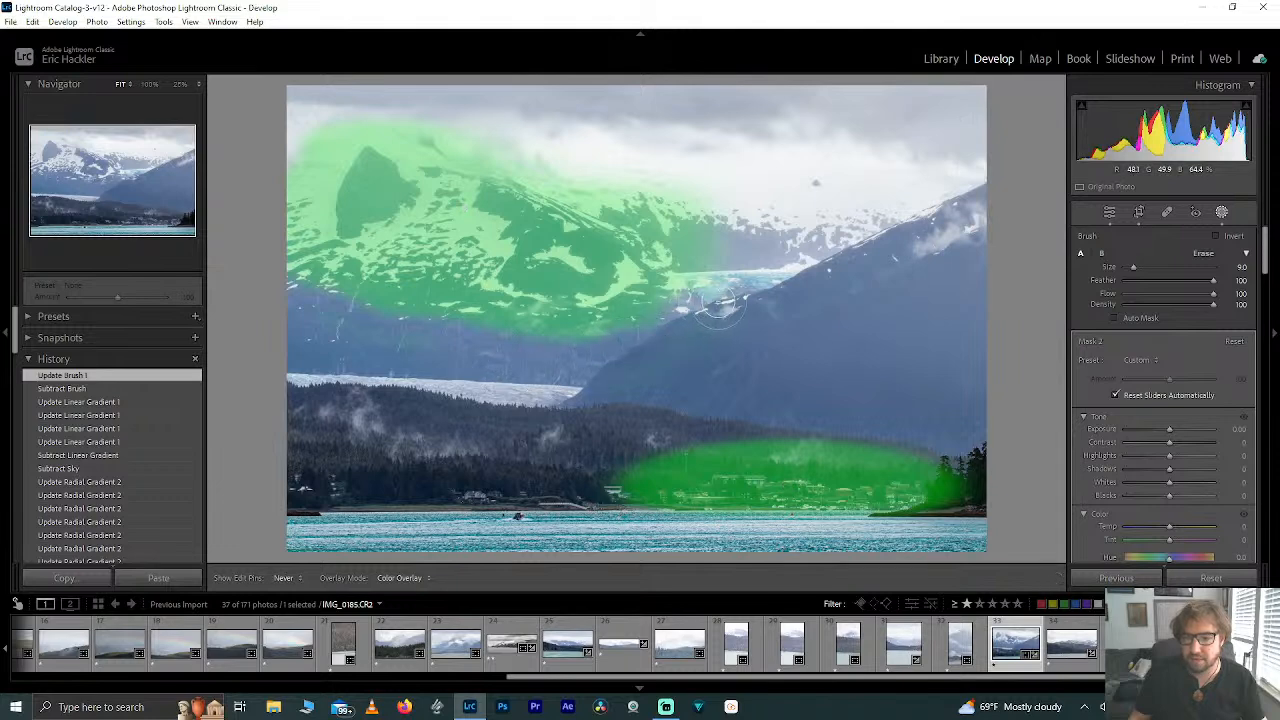
# Step: Brush away the Mask 2 spill beside the glacier, along the snowy ridge and around the clouds near the peak
pyautogui.moveTo(718, 305); pyautogui.dragTo(706, 257)
pyautogui.press('h')
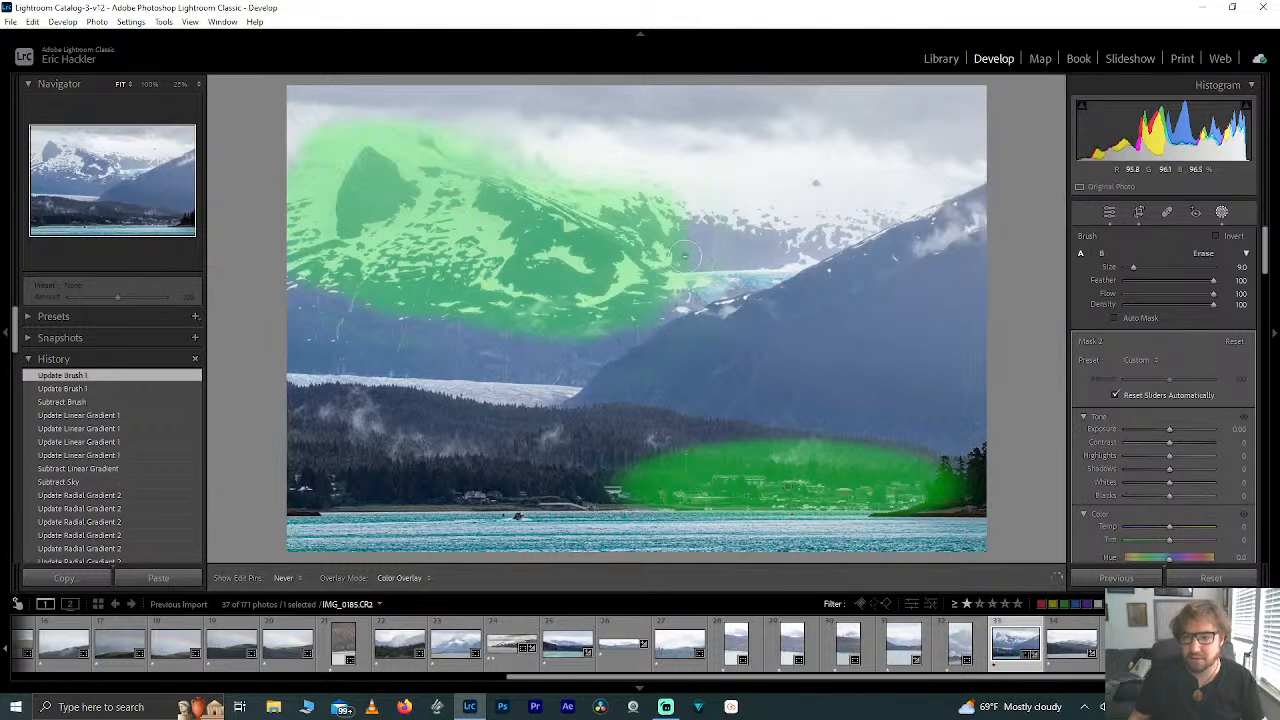
pyautogui.moveTo(688, 310)
pyautogui.mouseDown()
pyautogui.moveTo(685, 345)
pyautogui.moveTo(608, 329)
pyautogui.mouseUp()
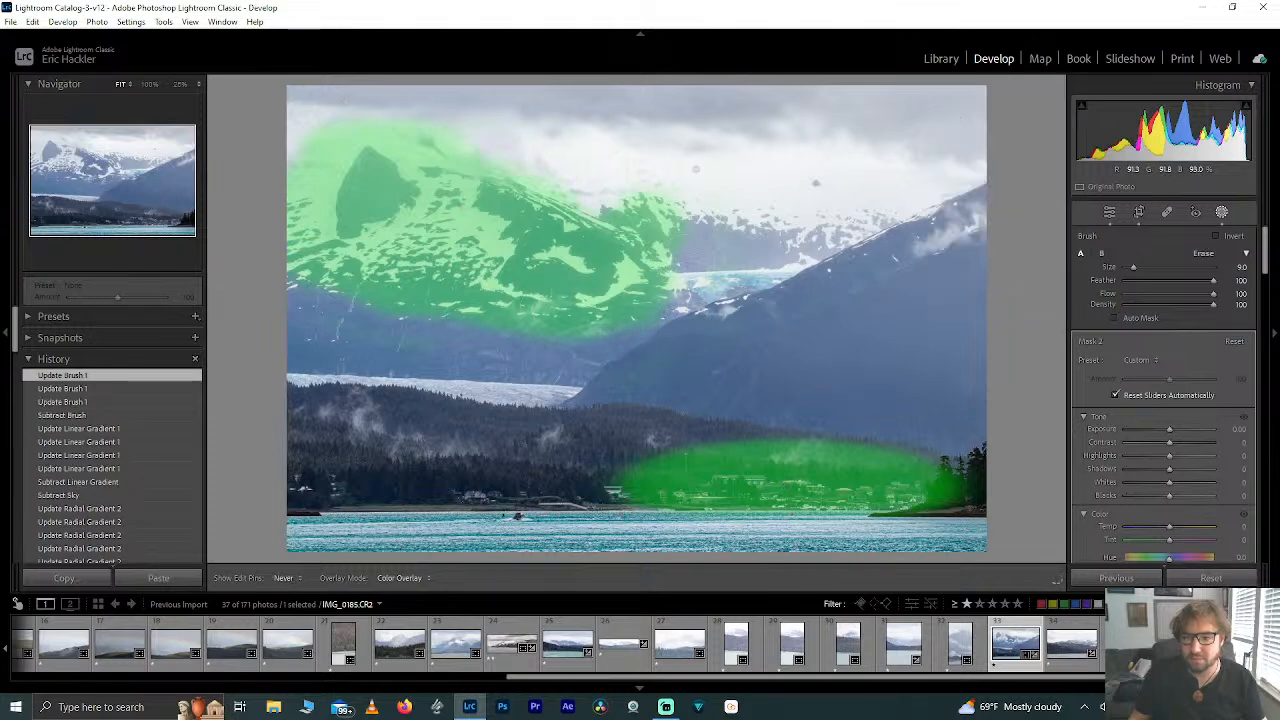
pyautogui.press('h')
pyautogui.moveTo(351, 112); pyautogui.dragTo(320, 126)
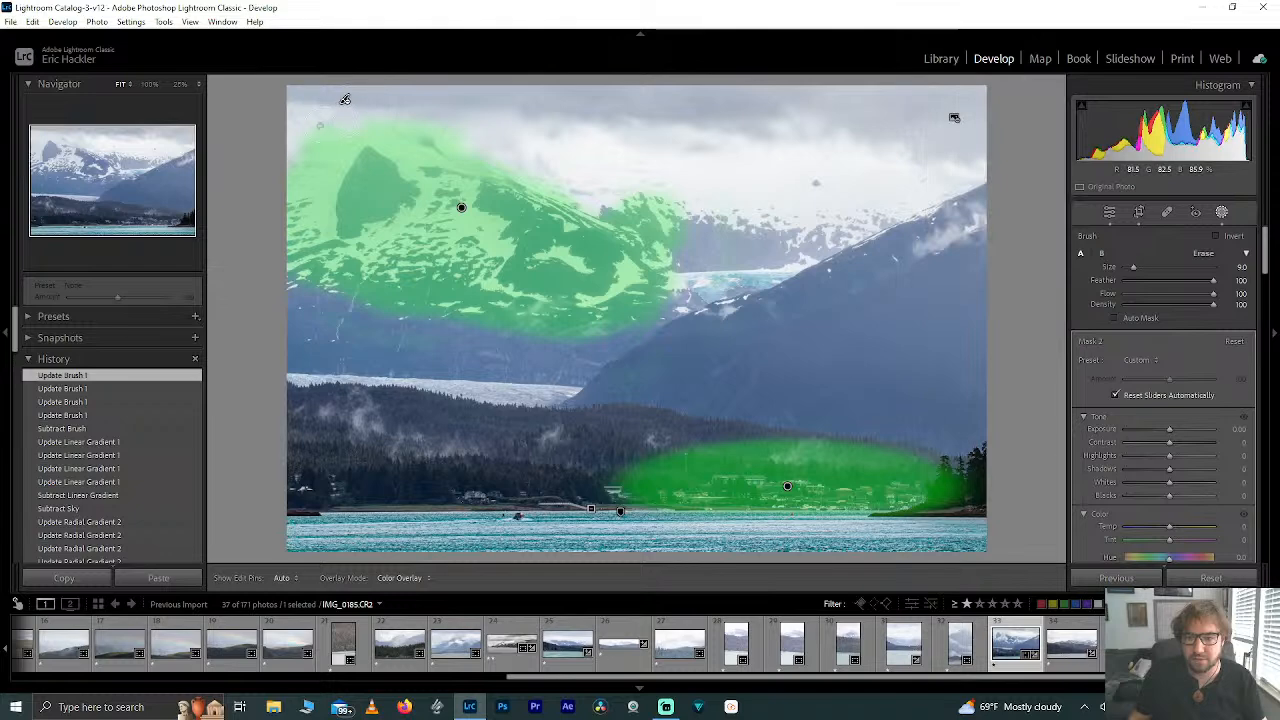
pyautogui.moveTo(471, 110); pyautogui.dragTo(472, 112)
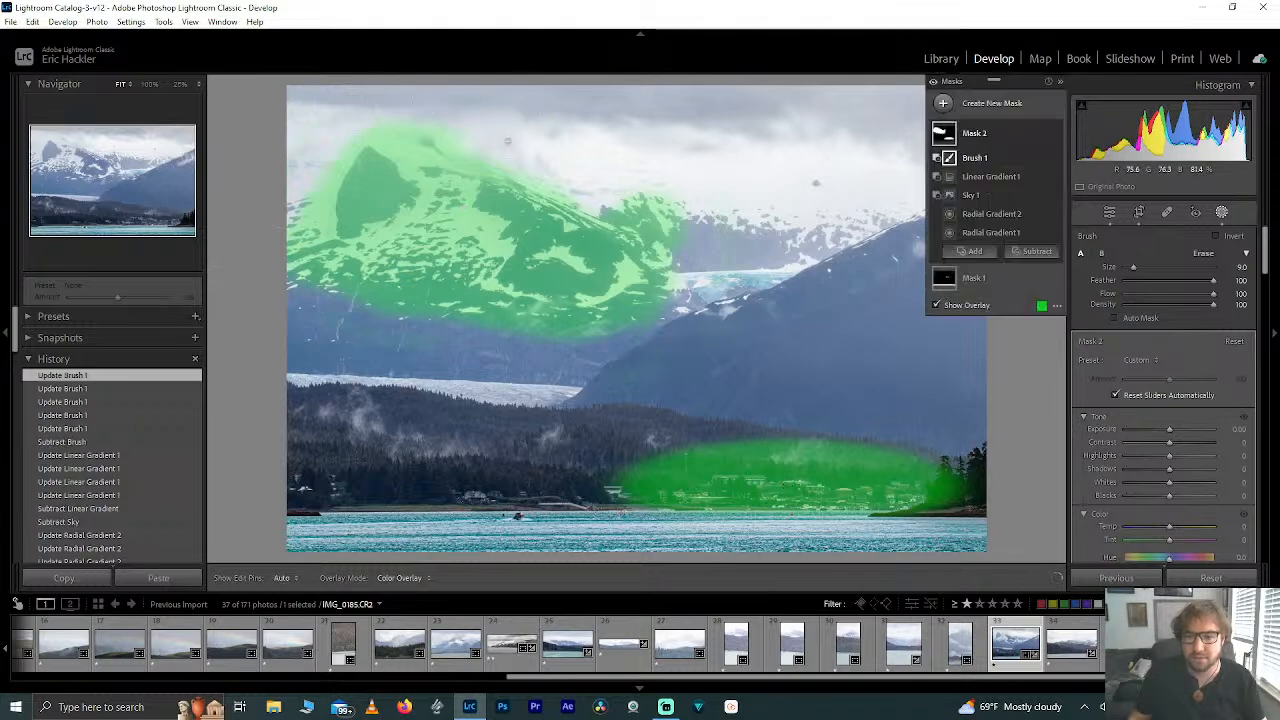
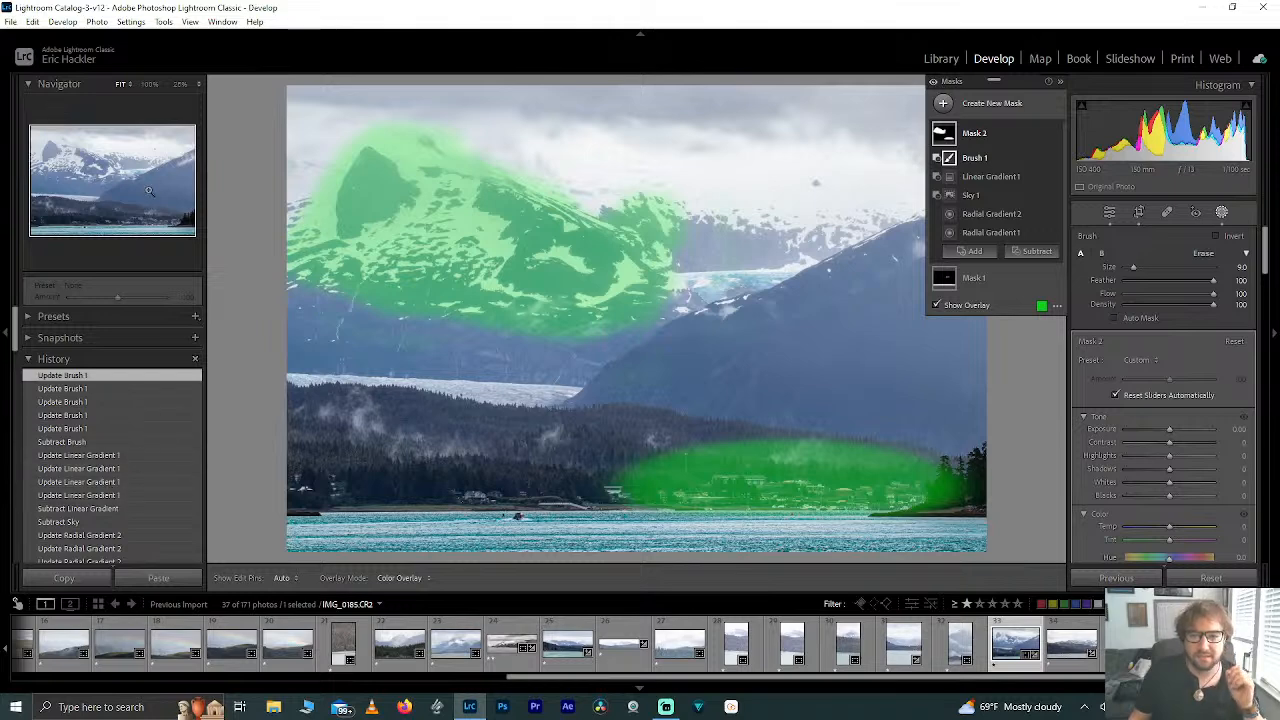
# Step: At 25% zoom, brush the forested hillside and shoreline trees out of the mask above and beside the waterfront town
pyautogui.click(160, 220)
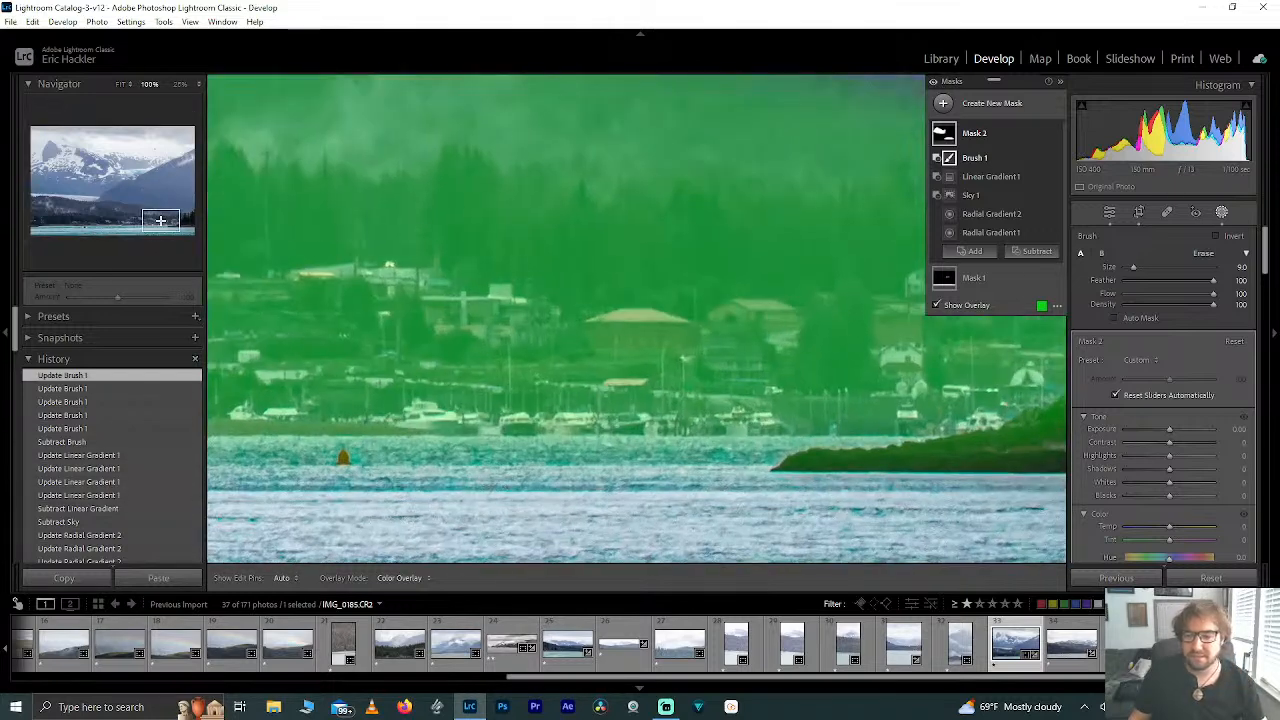
pyautogui.click(179, 84)
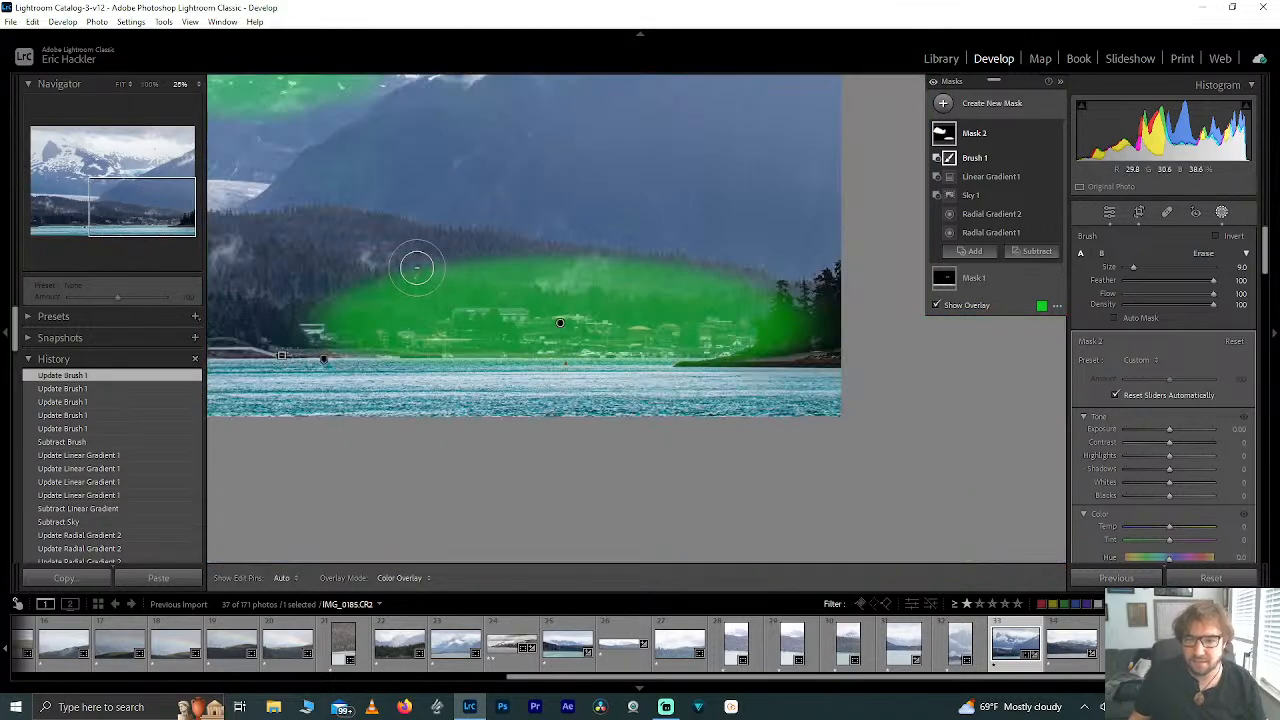
pyautogui.press('h')
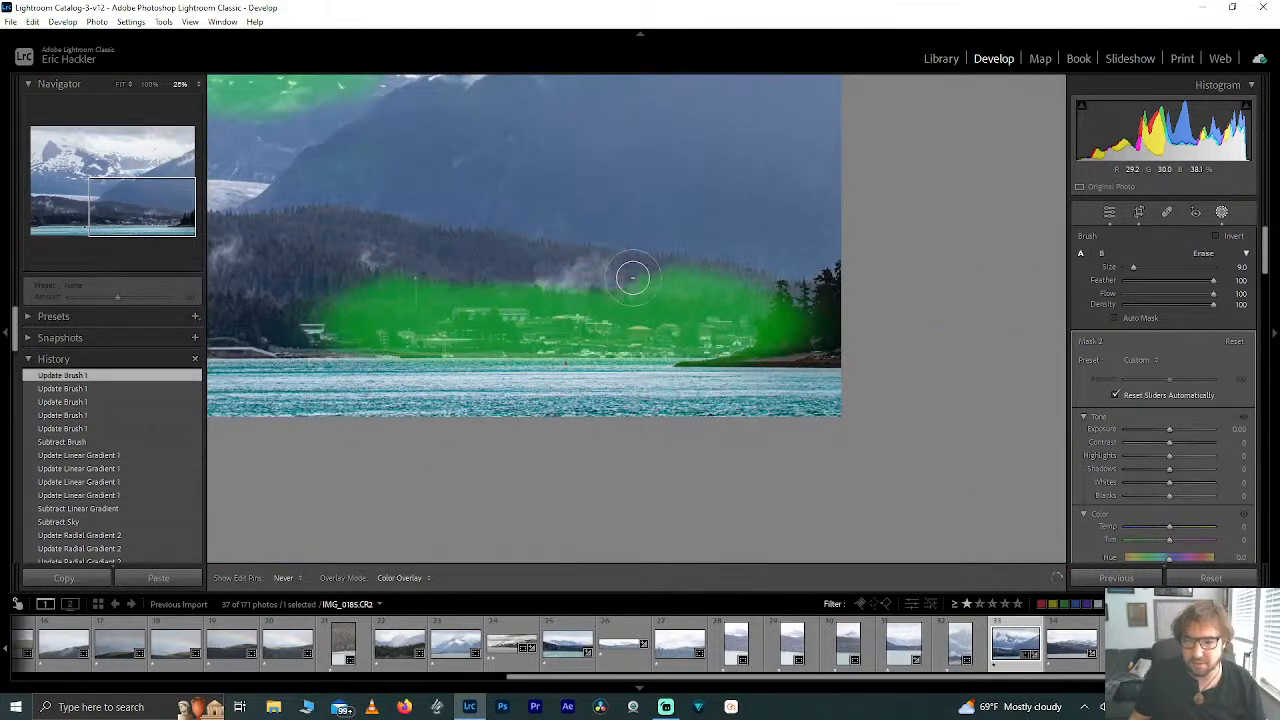
pyautogui.moveTo(632, 277)
pyautogui.mouseDown()
pyautogui.moveTo(778, 292)
pyautogui.moveTo(789, 323)
pyautogui.moveTo(779, 337)
pyautogui.moveTo(808, 314)
pyautogui.mouseUp()
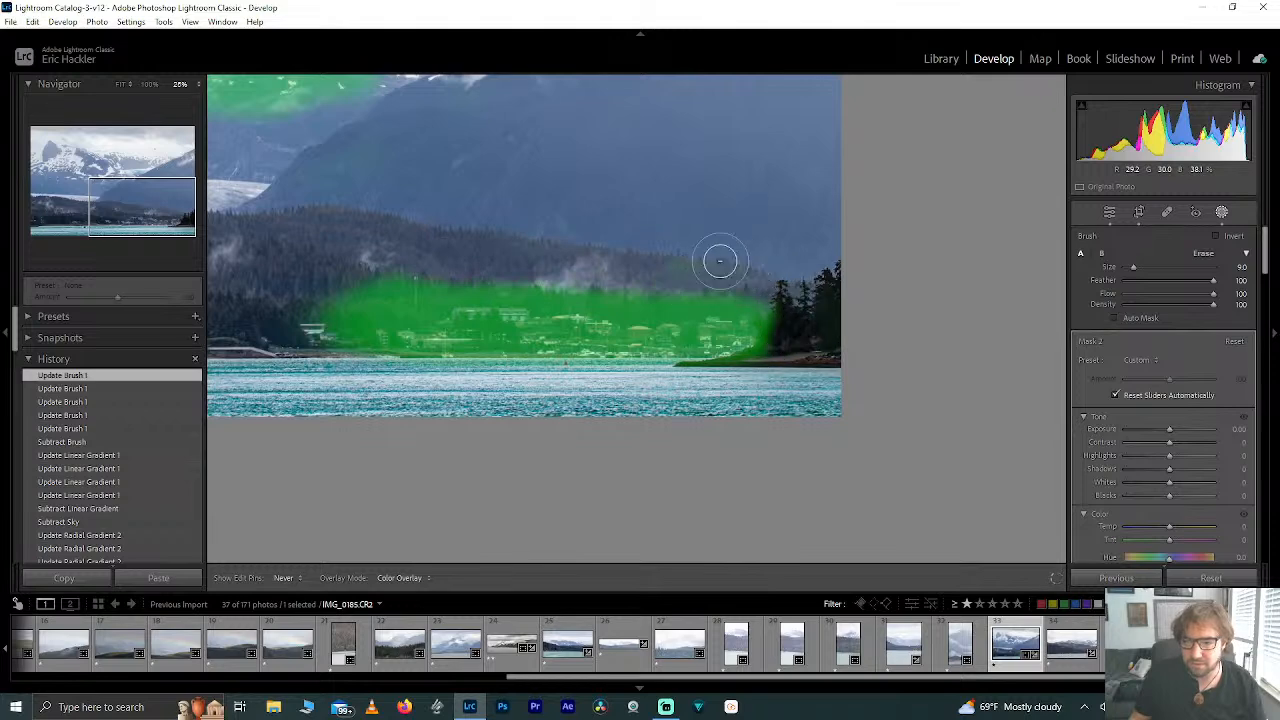
pyautogui.moveTo(720, 261)
pyautogui.mouseDown()
pyautogui.moveTo(773, 299)
pyautogui.moveTo(777, 353)
pyautogui.moveTo(746, 369)
pyautogui.moveTo(795, 300)
pyautogui.mouseUp()
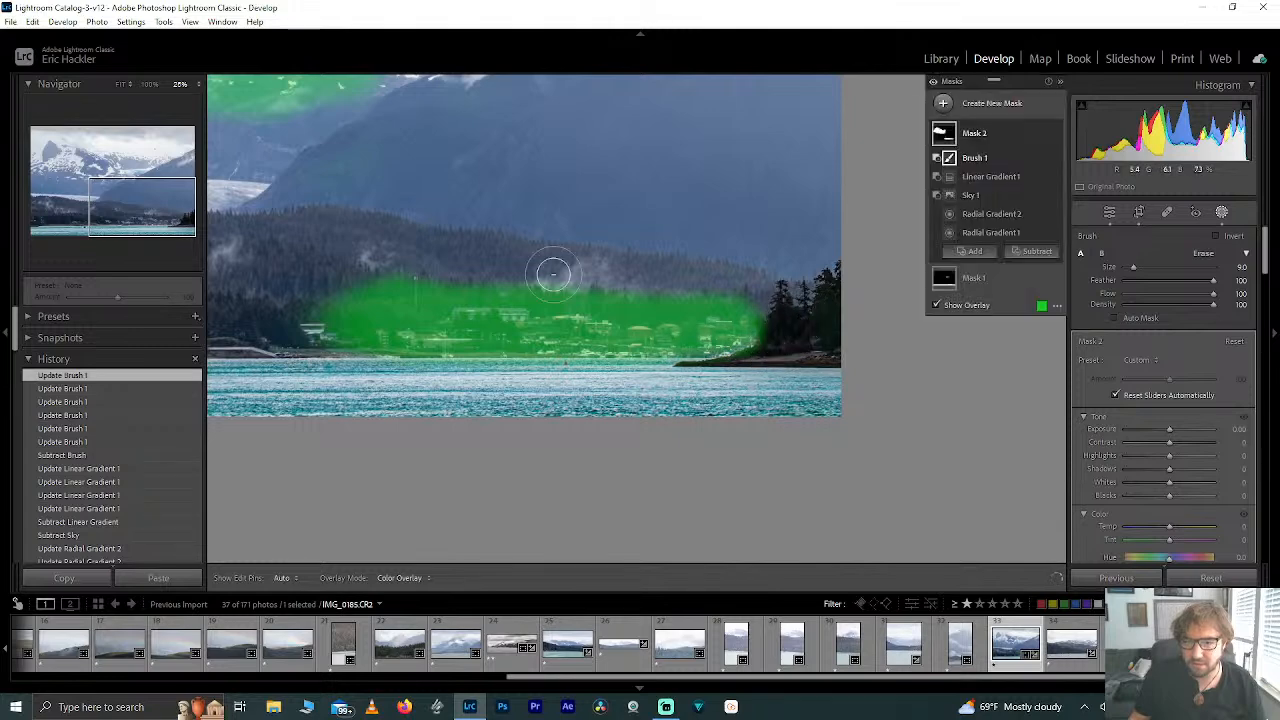
pyautogui.moveTo(569, 277)
pyautogui.mouseDown()
pyautogui.moveTo(344, 292)
pyautogui.moveTo(329, 341)
pyautogui.moveTo(320, 329)
pyautogui.mouseUp()
# Step: At 50% zoom, trim the town mask closely along the rooftops and at both ends of the buildings
pyautogui.click(181, 84)
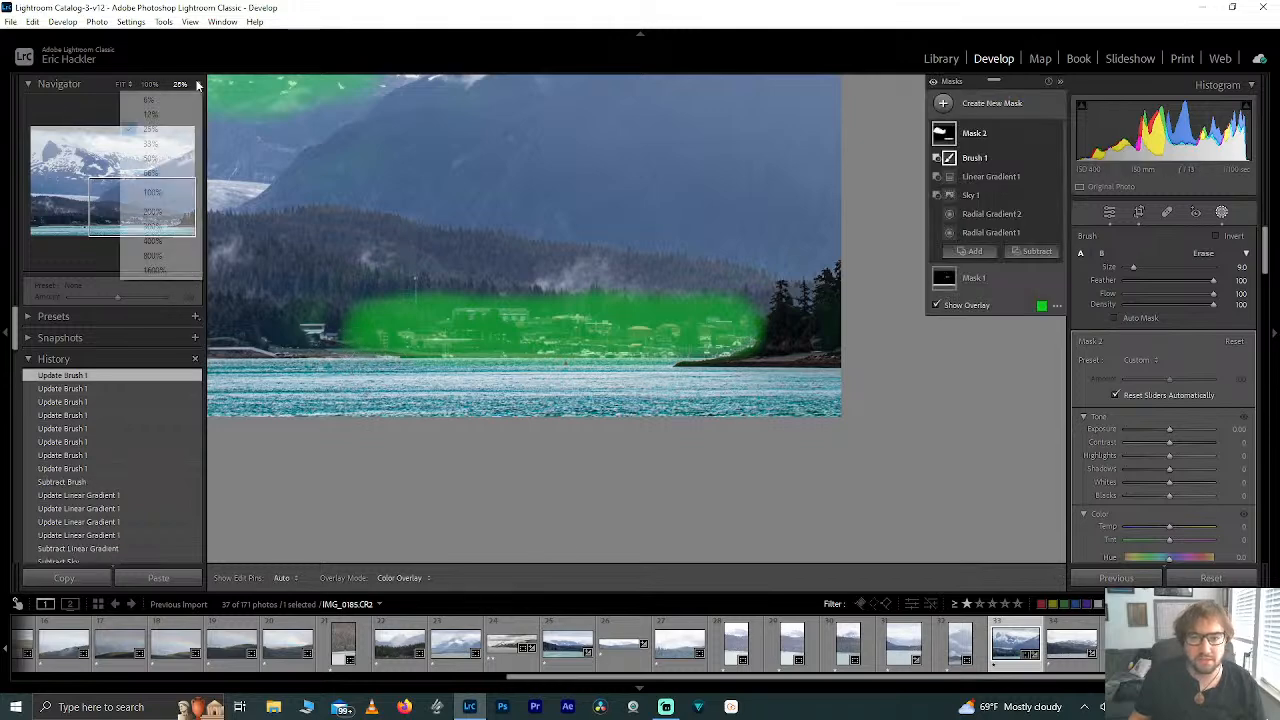
pyautogui.click(160, 162)
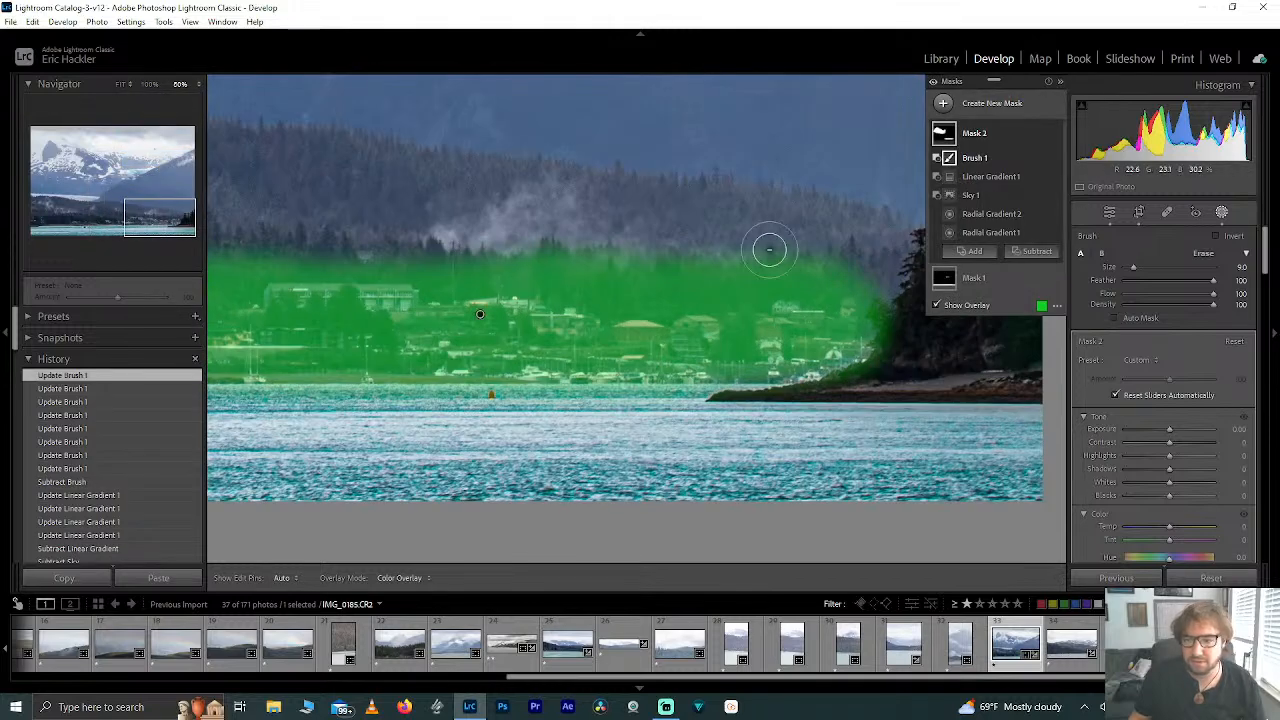
pyautogui.moveTo(863, 274)
pyautogui.mouseDown()
pyautogui.moveTo(810, 277)
pyautogui.moveTo(787, 252)
pyautogui.moveTo(817, 255)
pyautogui.moveTo(511, 267)
pyautogui.moveTo(607, 252)
pyautogui.moveTo(519, 238)
pyautogui.moveTo(709, 232)
pyautogui.moveTo(856, 257)
pyautogui.moveTo(824, 284)
pyautogui.moveTo(785, 258)
pyautogui.moveTo(752, 282)
pyautogui.moveTo(663, 289)
pyautogui.moveTo(532, 277)
pyautogui.moveTo(656, 264)
pyautogui.moveTo(510, 272)
pyautogui.moveTo(431, 259)
pyautogui.moveTo(452, 281)
pyautogui.moveTo(498, 268)
pyautogui.moveTo(484, 248)
pyautogui.moveTo(265, 258)
pyautogui.moveTo(470, 272)
pyautogui.mouseUp()
pyautogui.moveTo(646, 251)
pyautogui.mouseDown()
pyautogui.moveTo(666, 280)
pyautogui.moveTo(704, 288)
pyautogui.moveTo(771, 271)
pyautogui.moveTo(774, 285)
pyautogui.moveTo(851, 274)
pyautogui.moveTo(889, 289)
pyautogui.moveTo(898, 311)
pyautogui.moveTo(868, 381)
pyautogui.moveTo(815, 392)
pyautogui.mouseUp()
pyautogui.moveTo(163, 219); pyautogui.dragTo(143, 220)
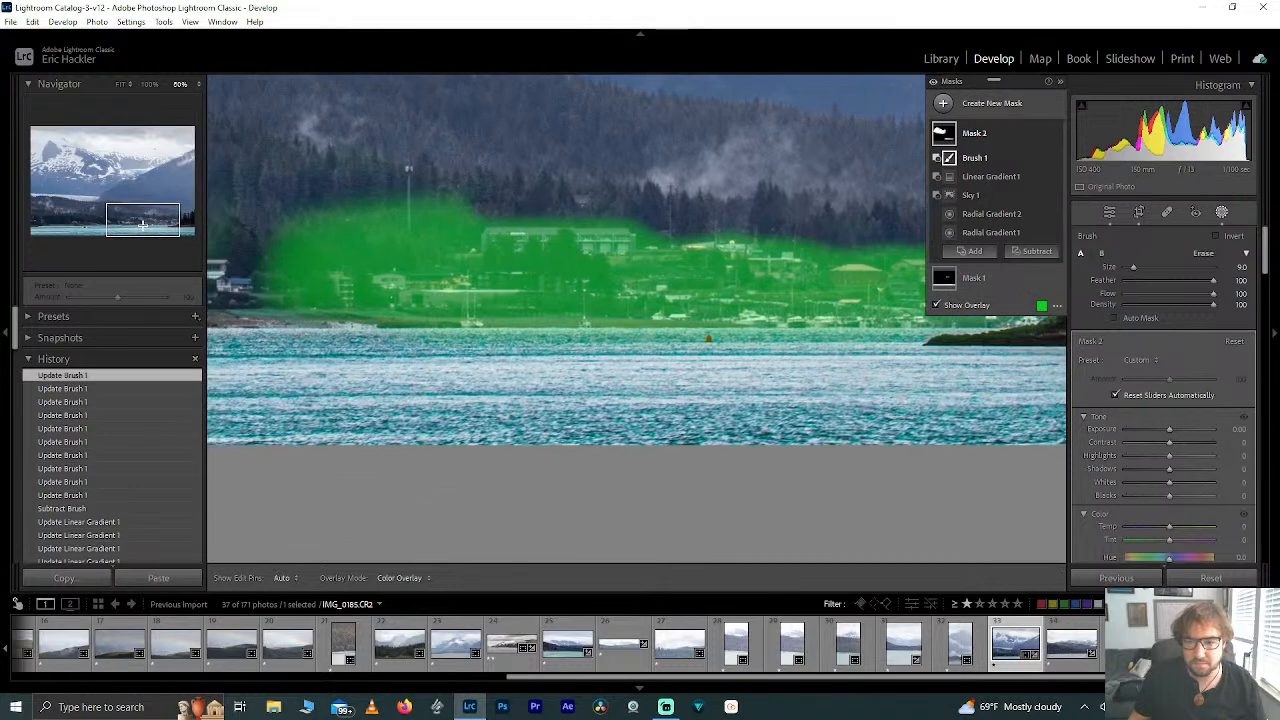
pyautogui.moveTo(456, 216)
pyautogui.mouseDown()
pyautogui.moveTo(279, 234)
pyautogui.moveTo(403, 187)
pyautogui.moveTo(348, 200)
pyautogui.moveTo(436, 220)
pyautogui.moveTo(388, 243)
pyautogui.moveTo(254, 255)
pyautogui.moveTo(293, 260)
pyautogui.moveTo(391, 212)
pyautogui.moveTo(293, 260)
pyautogui.moveTo(309, 316)
pyautogui.moveTo(306, 287)
pyautogui.moveTo(275, 287)
pyautogui.moveTo(247, 255)
pyautogui.moveTo(338, 341)
pyautogui.mouseUp()
pyautogui.click(123, 219)
pyautogui.moveTo(444, 346); pyautogui.dragTo(442, 348)
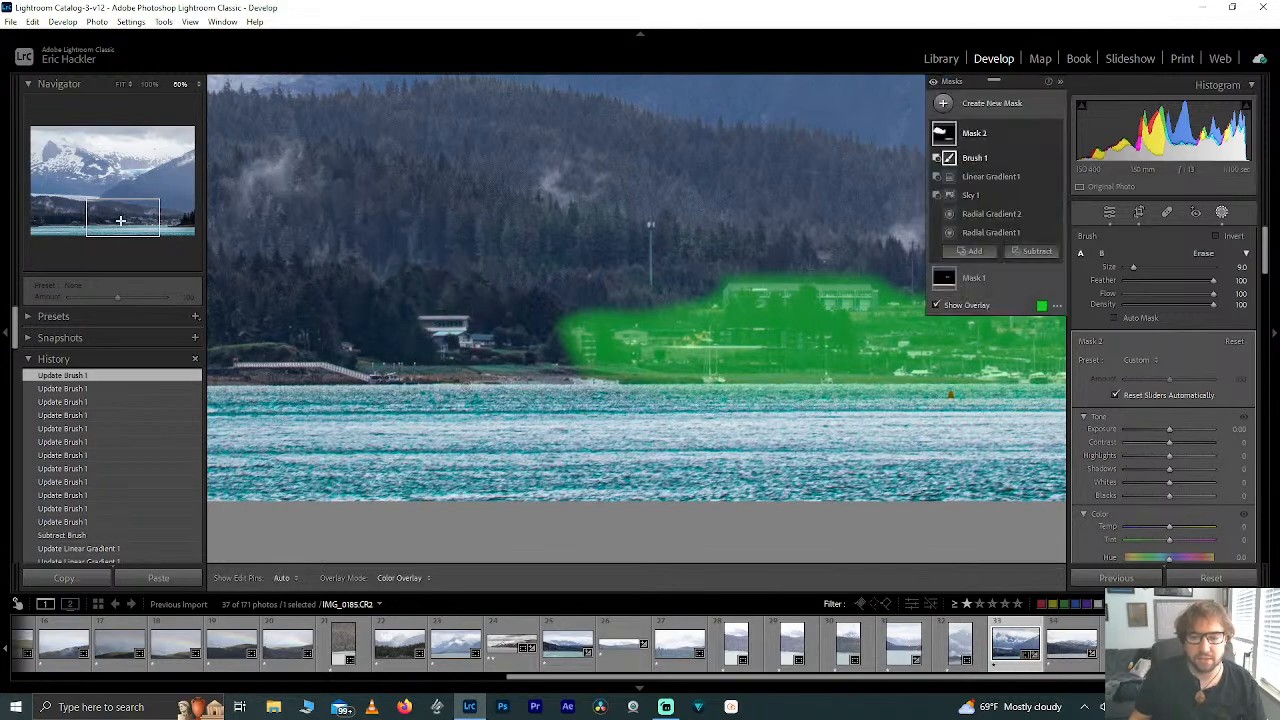
# Step: With the subtracting brush at density 52, soften Mask 2 along the snowy ridge and slope beside the glacier
pyautogui.press('z')
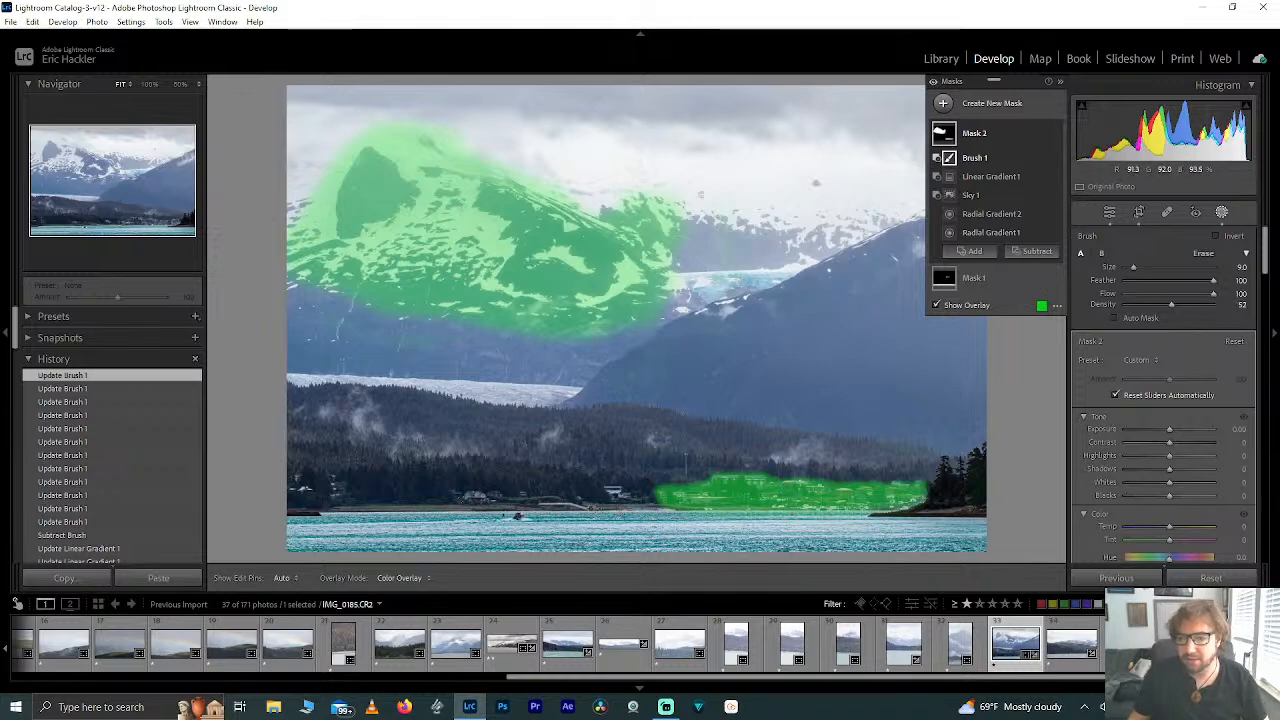
pyautogui.moveTo(701, 195); pyautogui.dragTo(692, 204)
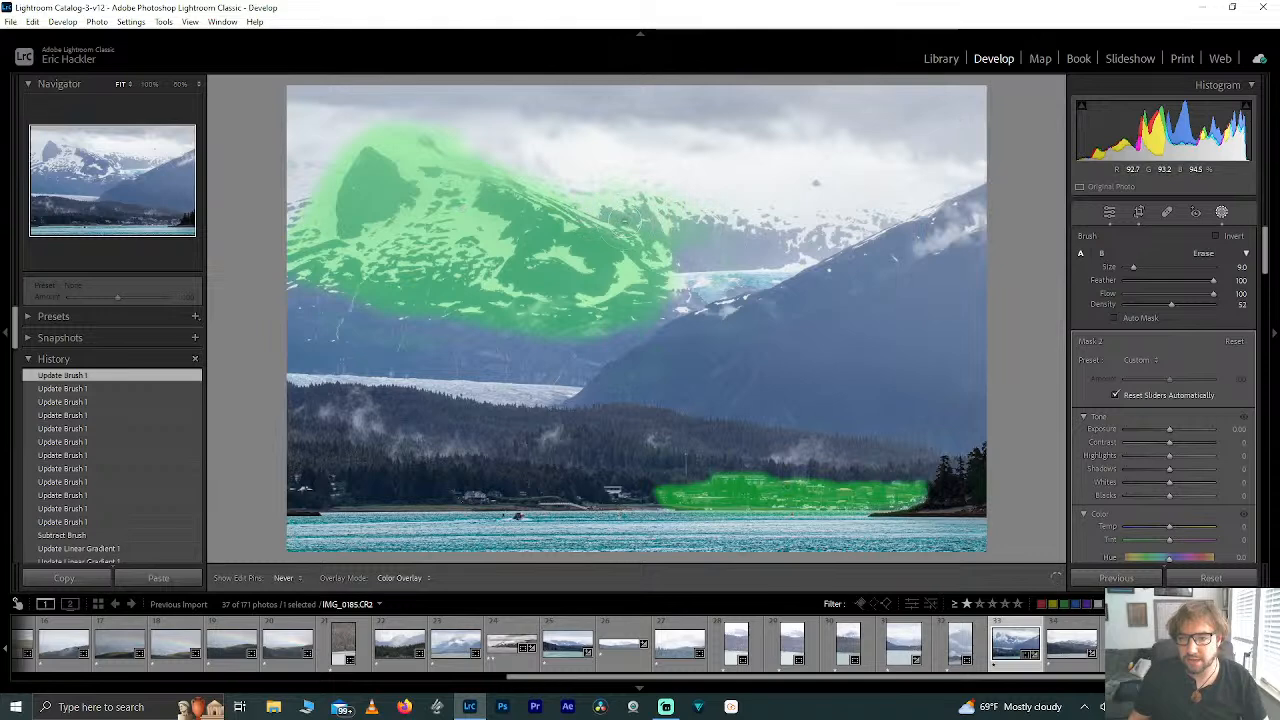
pyautogui.moveTo(702, 260); pyautogui.dragTo(706, 261)
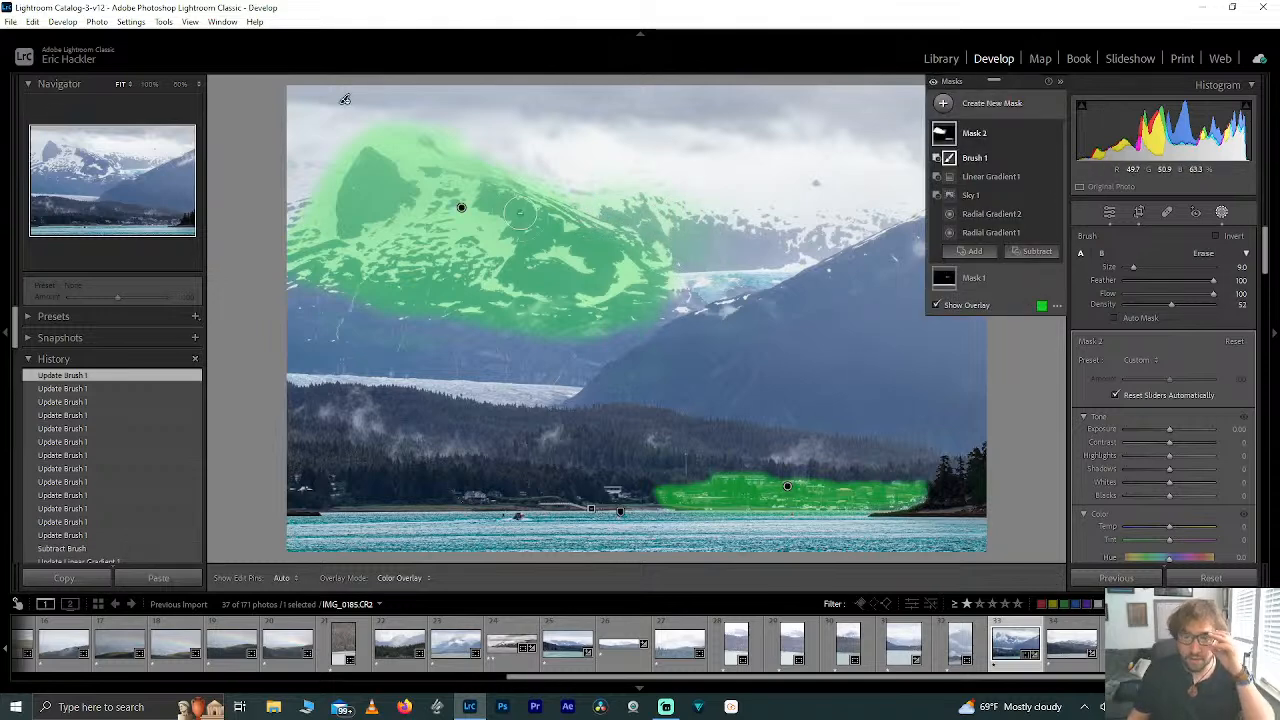
# Step: Duplicate and invert Mask 2, and set the inverted copy's Shadows to 43 and Blacks to -57
pyautogui.click(1040, 135)
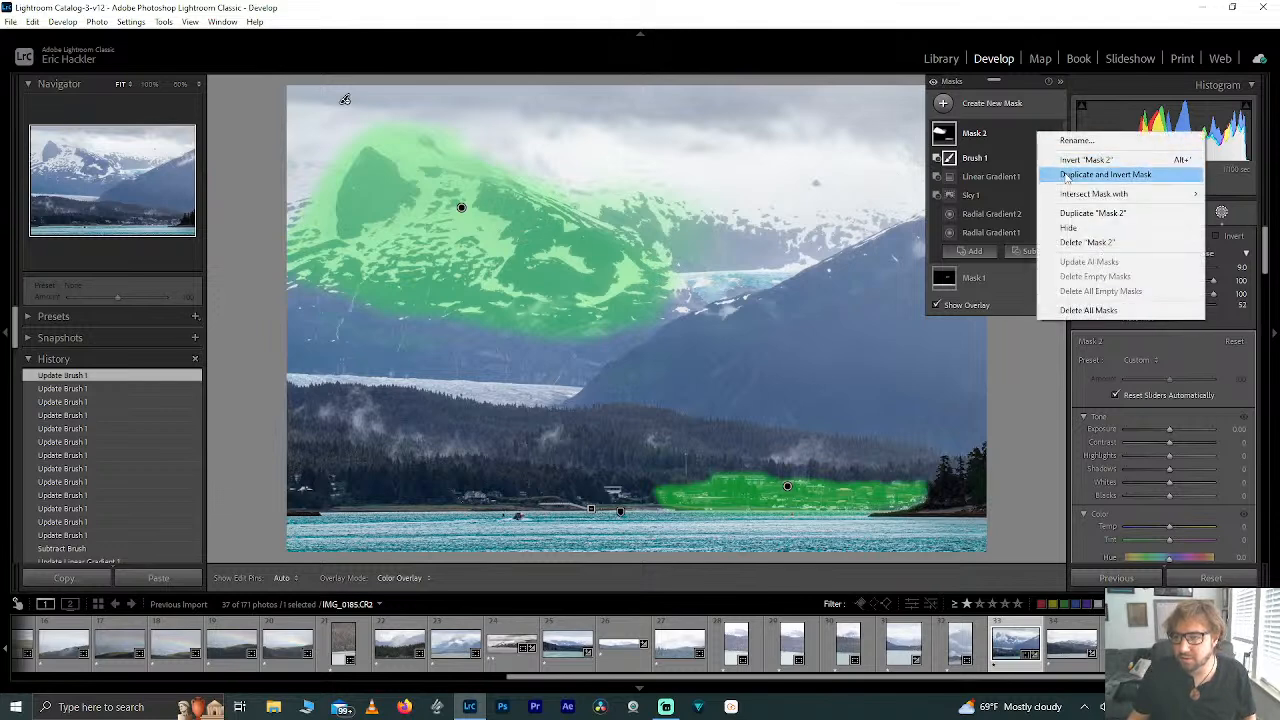
pyautogui.click(1066, 175)
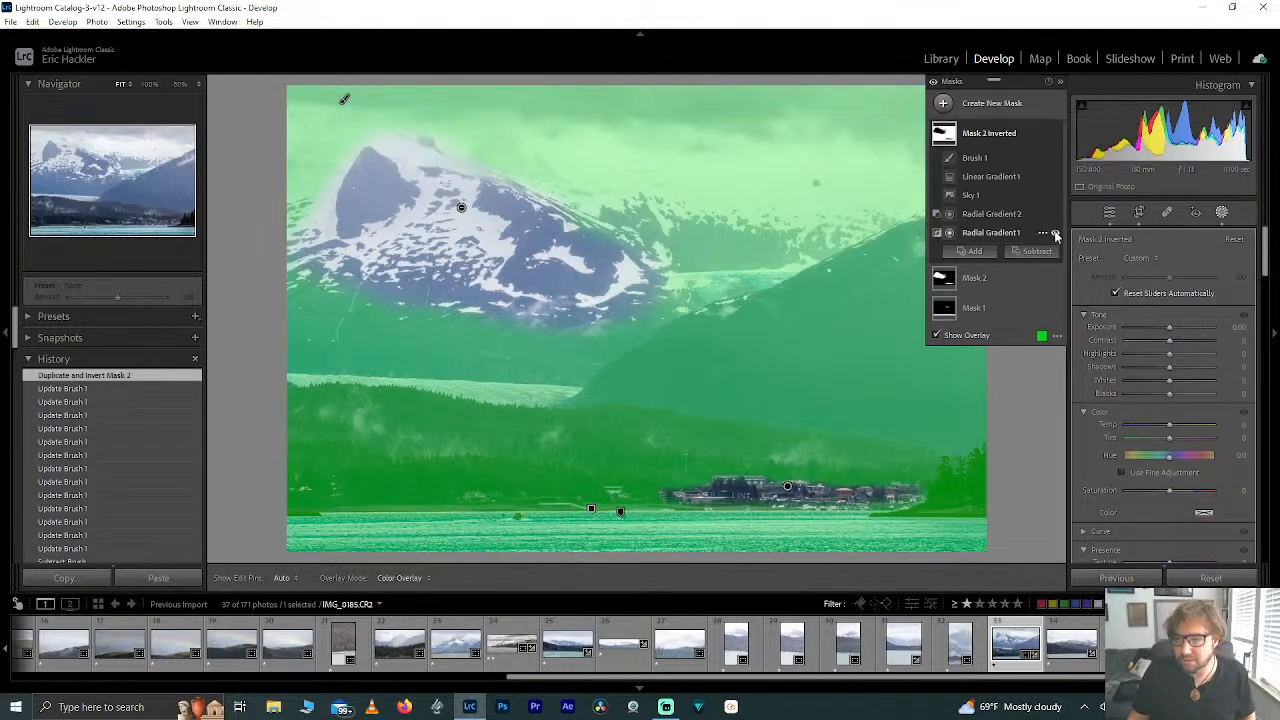
pyautogui.moveTo(1165, 395); pyautogui.dragTo(1189, 370)
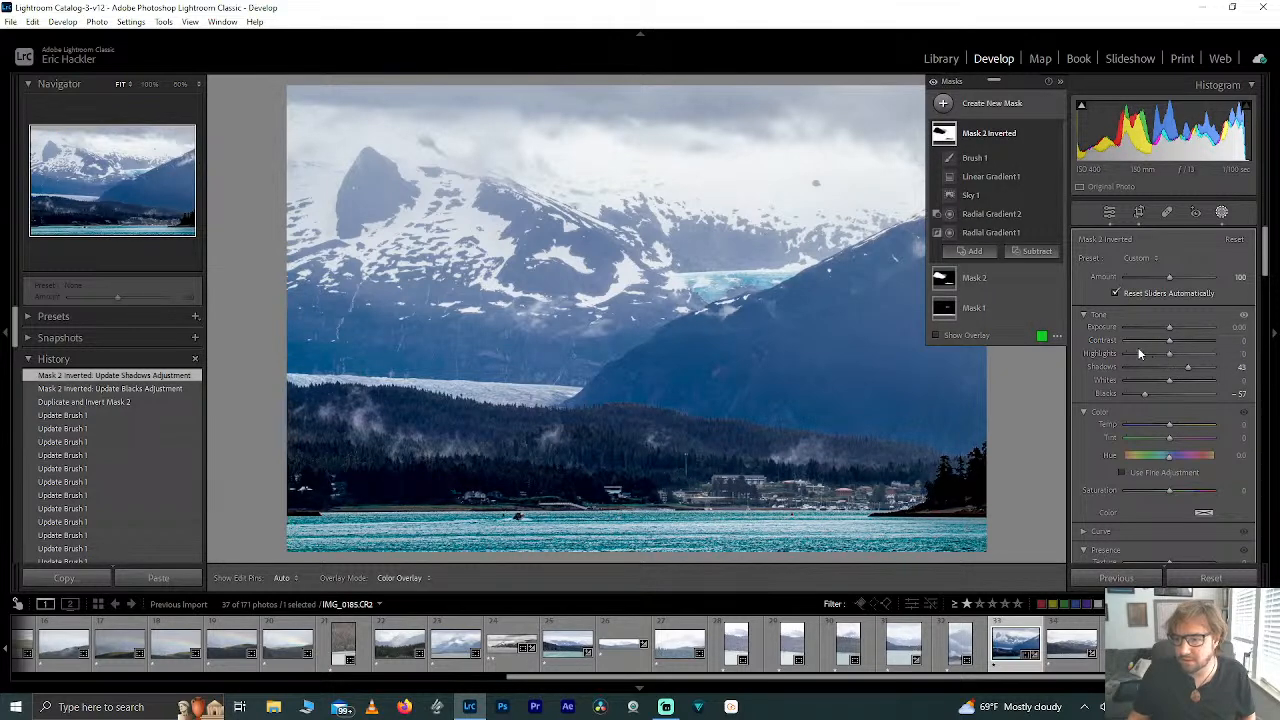
pyautogui.moveTo(1169, 355); pyautogui.dragTo(1051, 347)
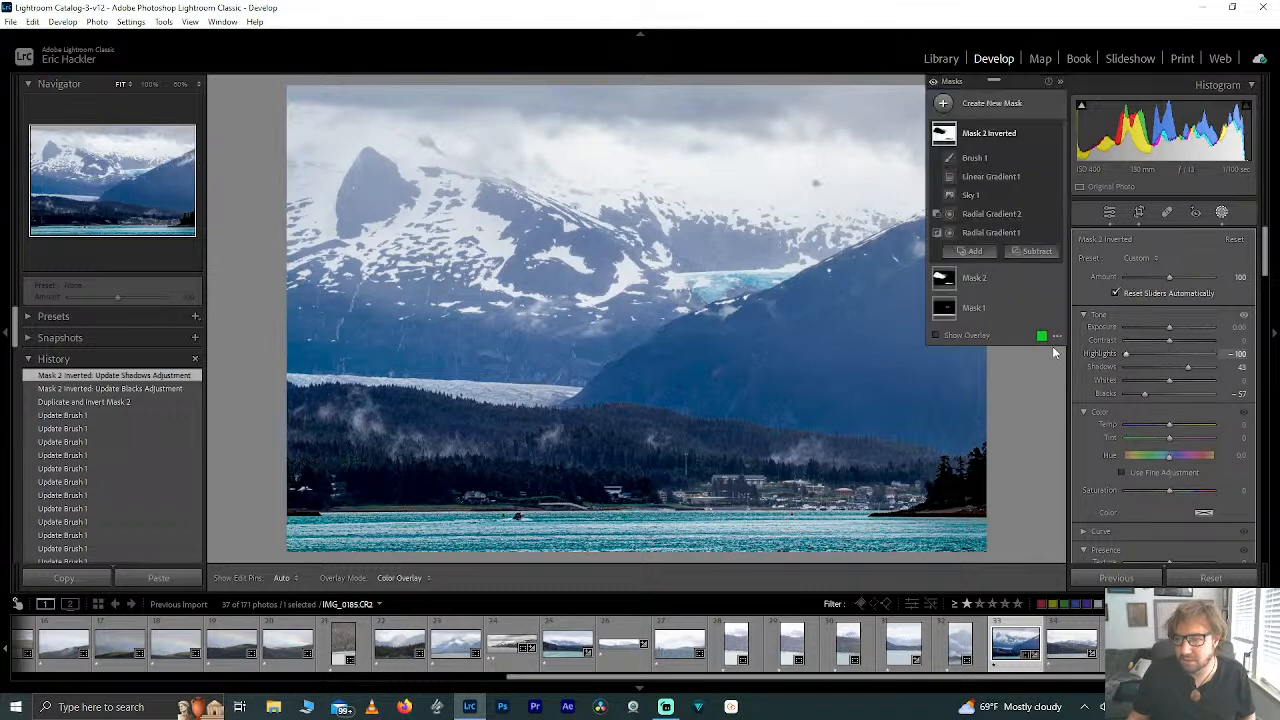
pyautogui.doubleClick(1129, 354)
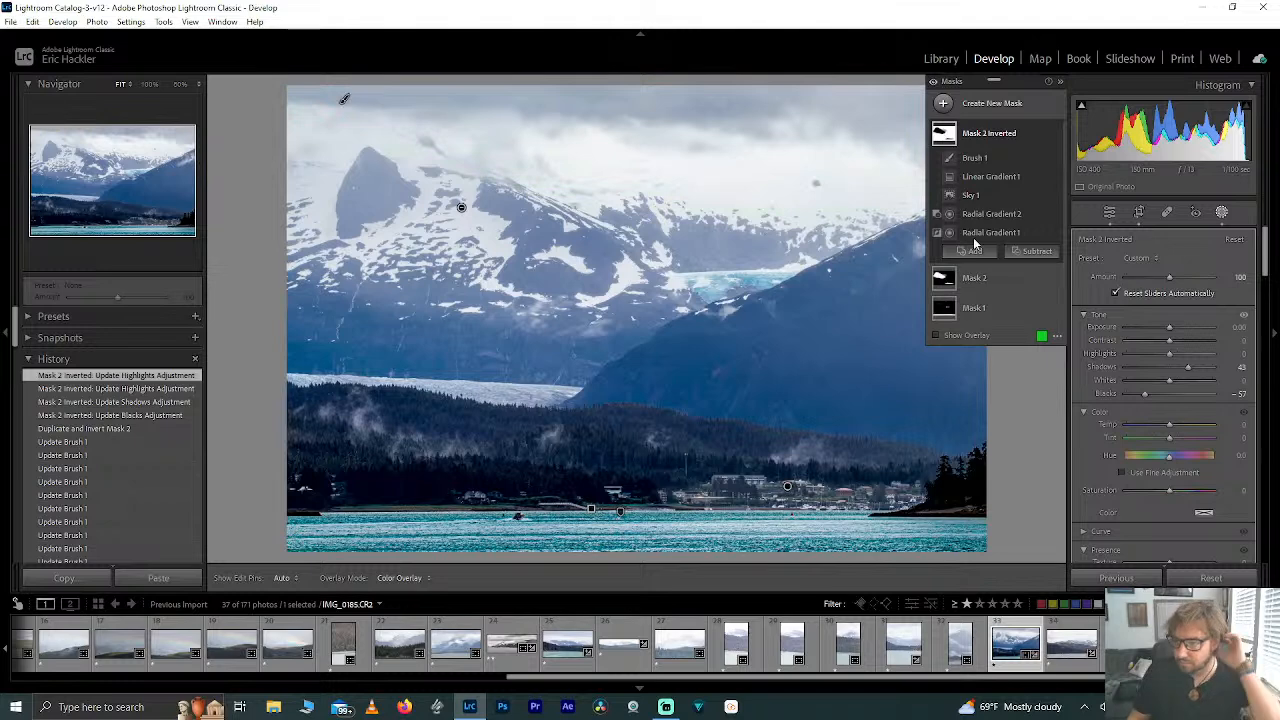
# Step: Create a new sky-selection mask and set its Shadows to -38 and Whites to -18
pyautogui.click(990, 103)
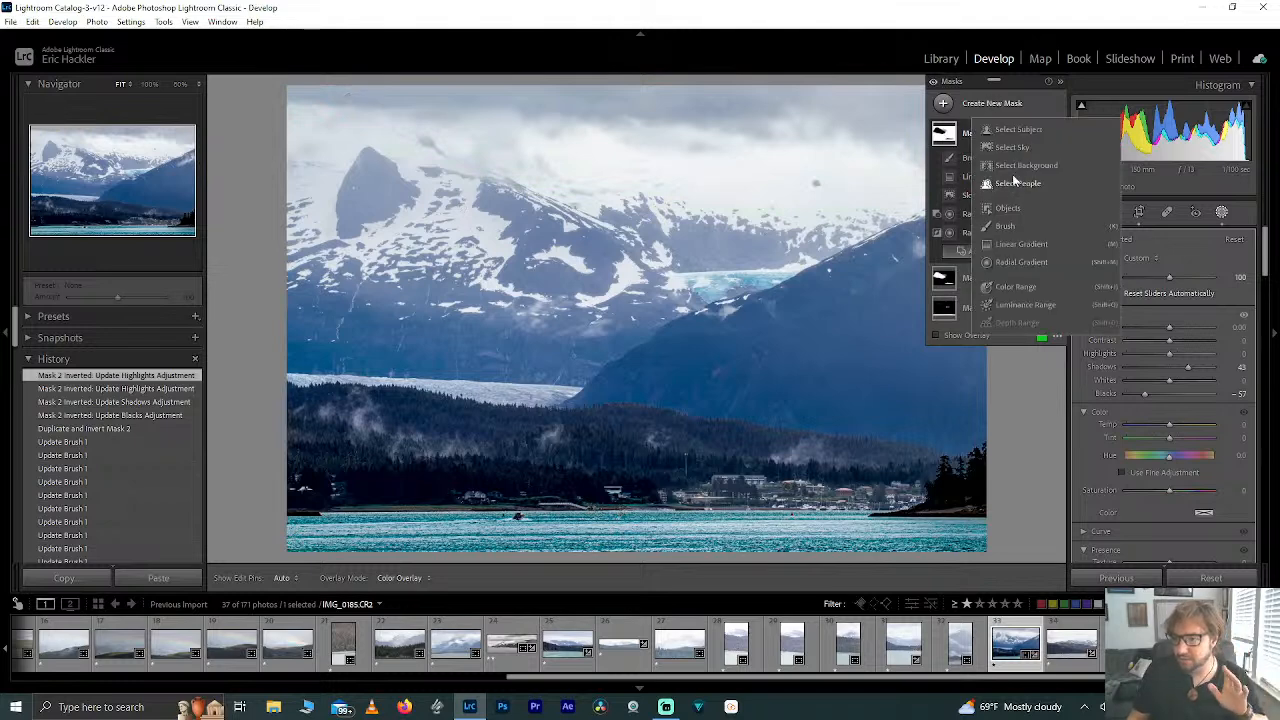
pyautogui.click(1012, 147)
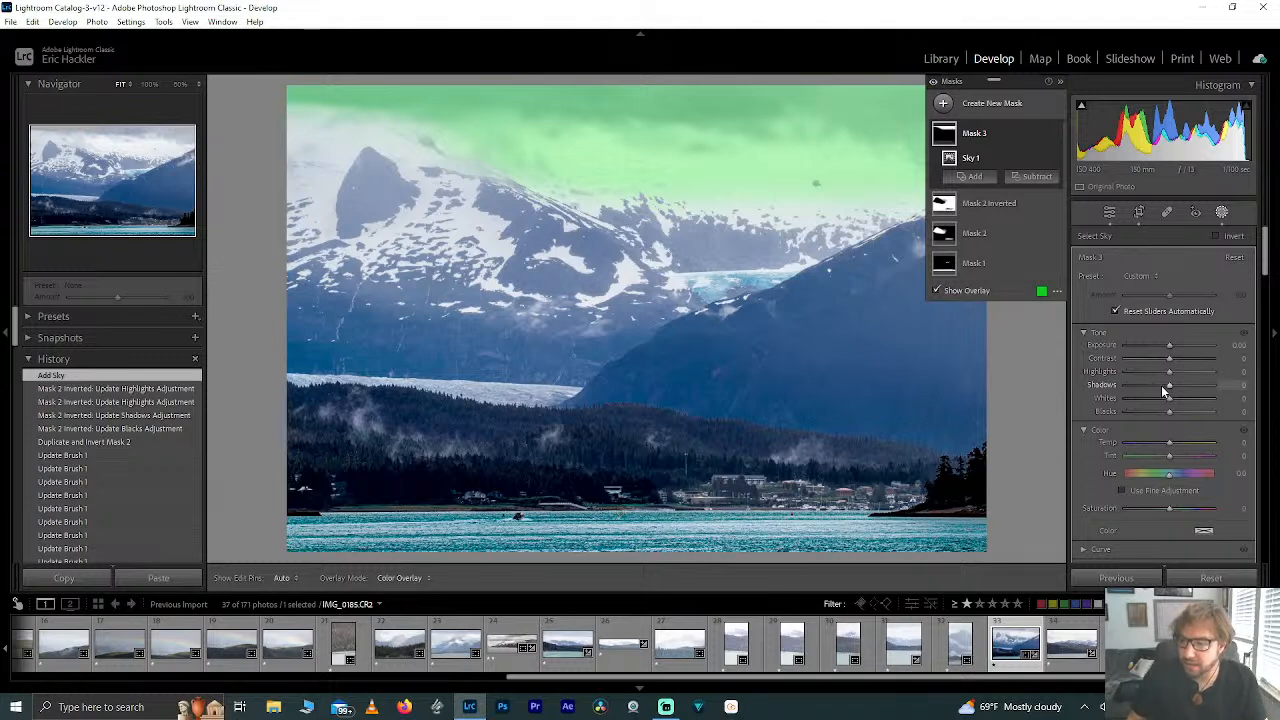
pyautogui.moveTo(1165, 392); pyautogui.dragTo(1134, 396)
pyautogui.moveTo(1134, 397); pyautogui.dragTo(1160, 401)
pyautogui.scroll(-3, 1121, 467)
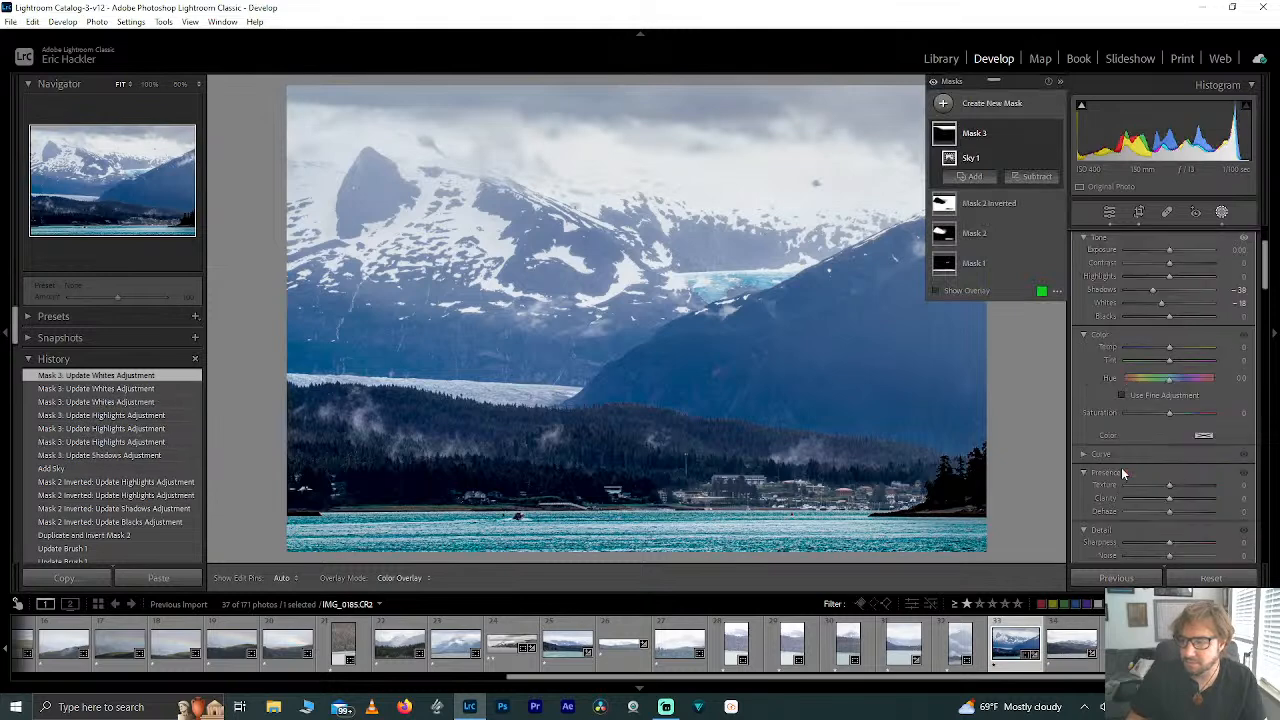
# Step: Set Dehaze to 31 on the sky mask, keeping Clarity and Exposure at 0
pyautogui.moveTo(1169, 498)
pyautogui.mouseDown()
pyautogui.moveTo(1255, 505)
pyautogui.moveTo(1201, 498)
pyautogui.moveTo(1183, 512)
pyautogui.mouseUp()
pyautogui.doubleClick(1201, 498)
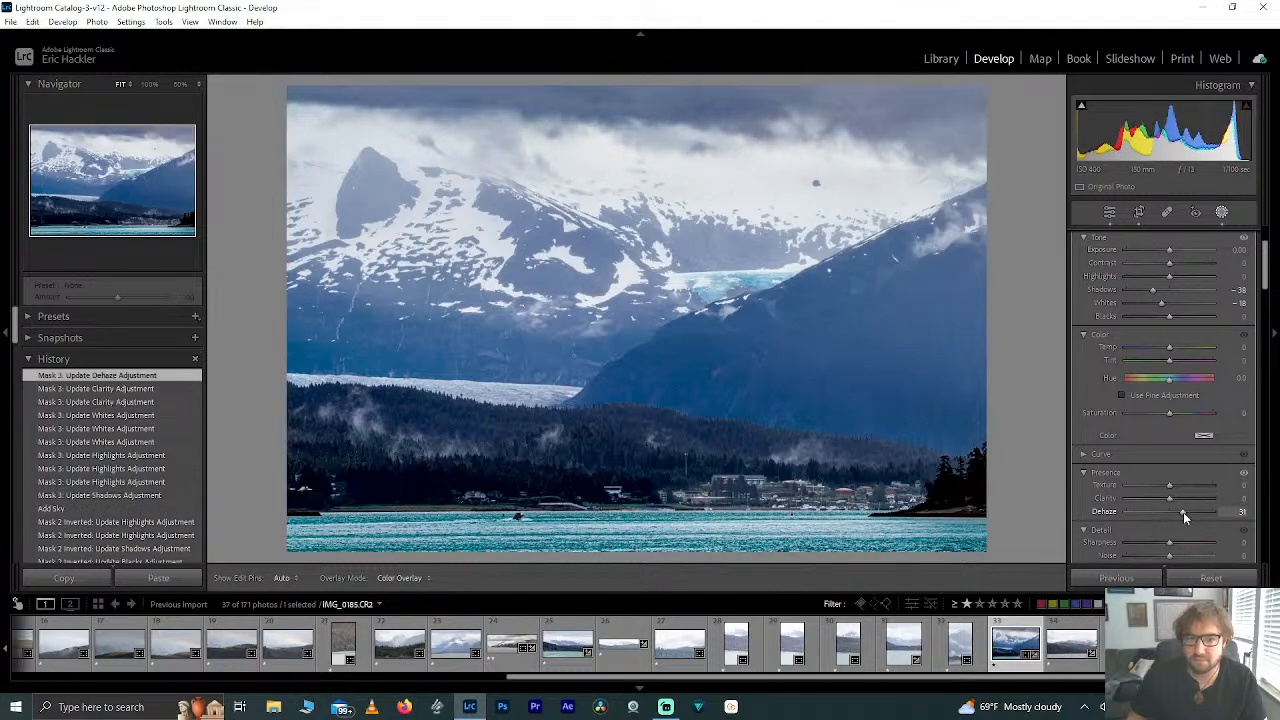
pyautogui.scroll(2, 1134, 432)
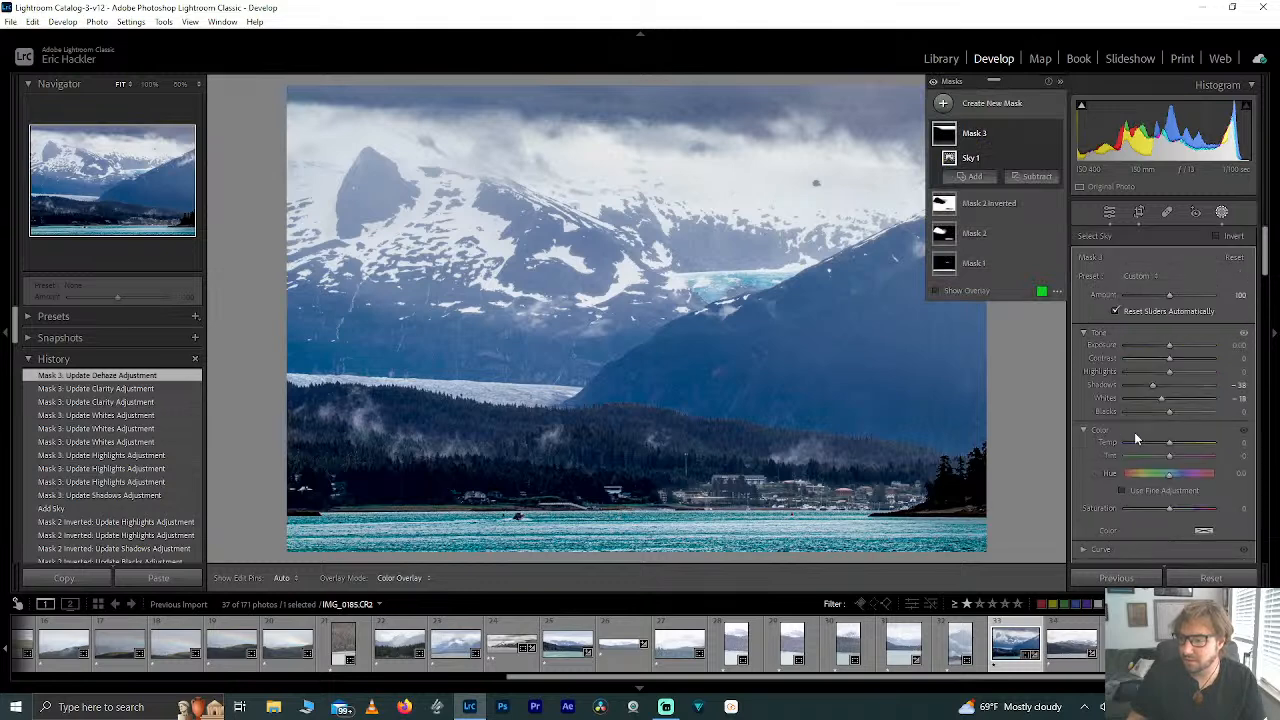
pyautogui.moveTo(1170, 347); pyautogui.dragTo(1159, 344)
pyautogui.doubleClick(1159, 344)
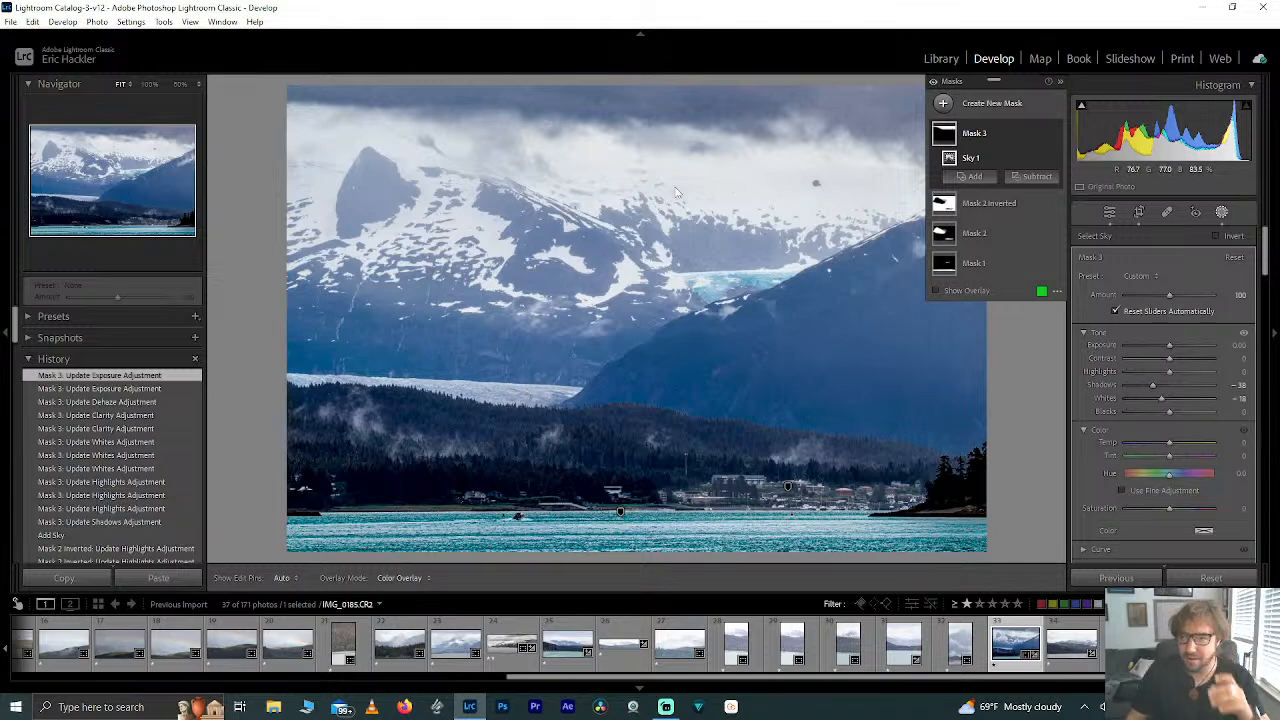
# Step: Smooth the sky mask with Noise at 100 and Texture at -100, leaving Temp at 0
pyautogui.scroll(-3, 1104, 457)
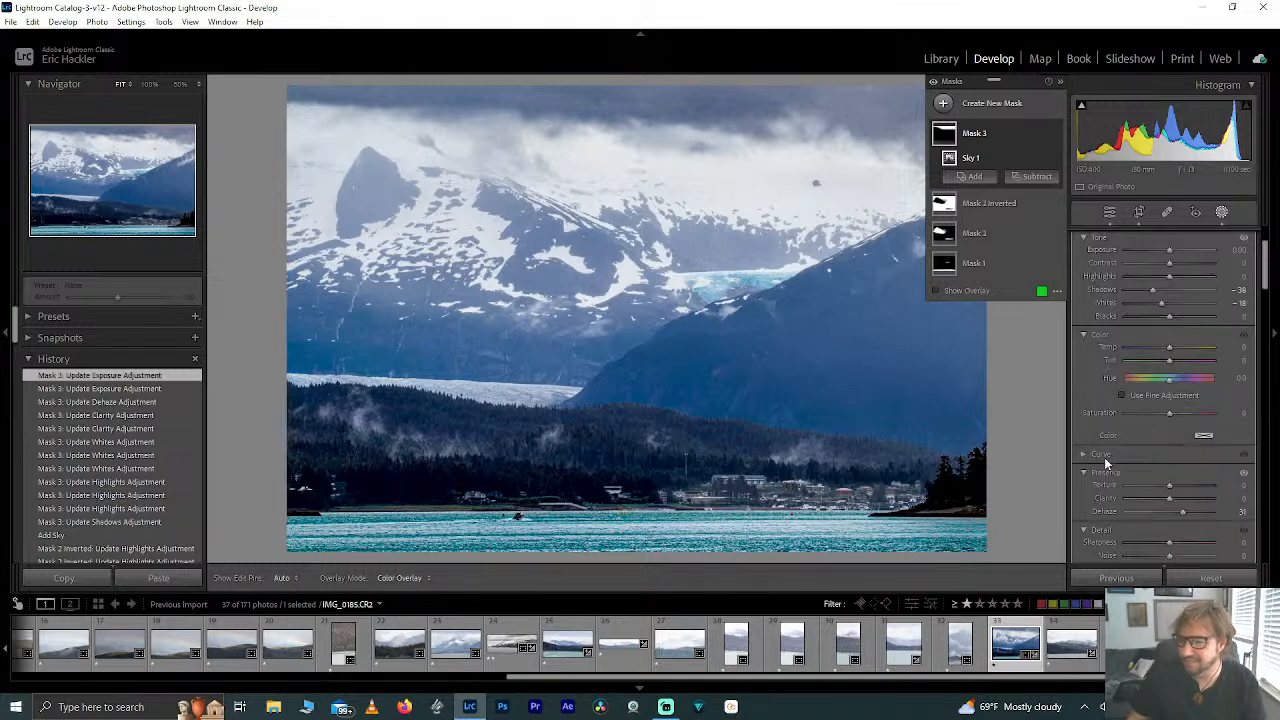
pyautogui.moveTo(1234, 557); pyautogui.dragTo(1236, 557)
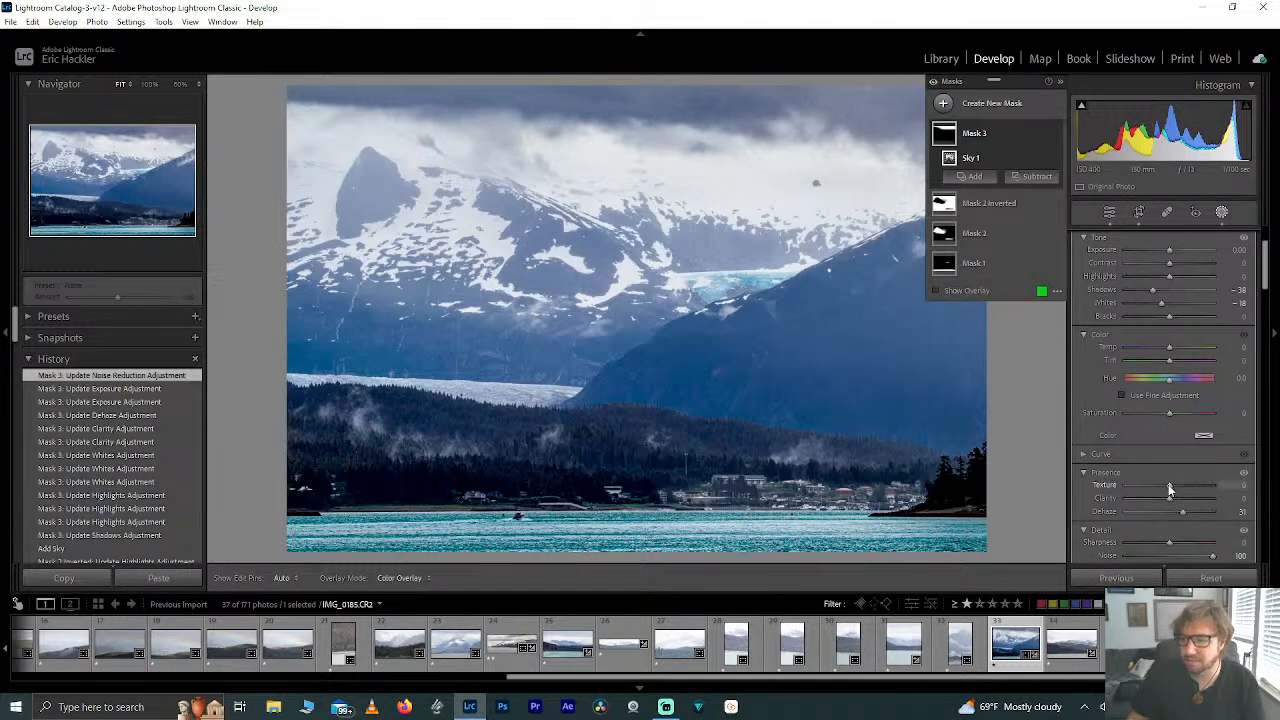
pyautogui.moveTo(1194, 489); pyautogui.dragTo(1062, 493)
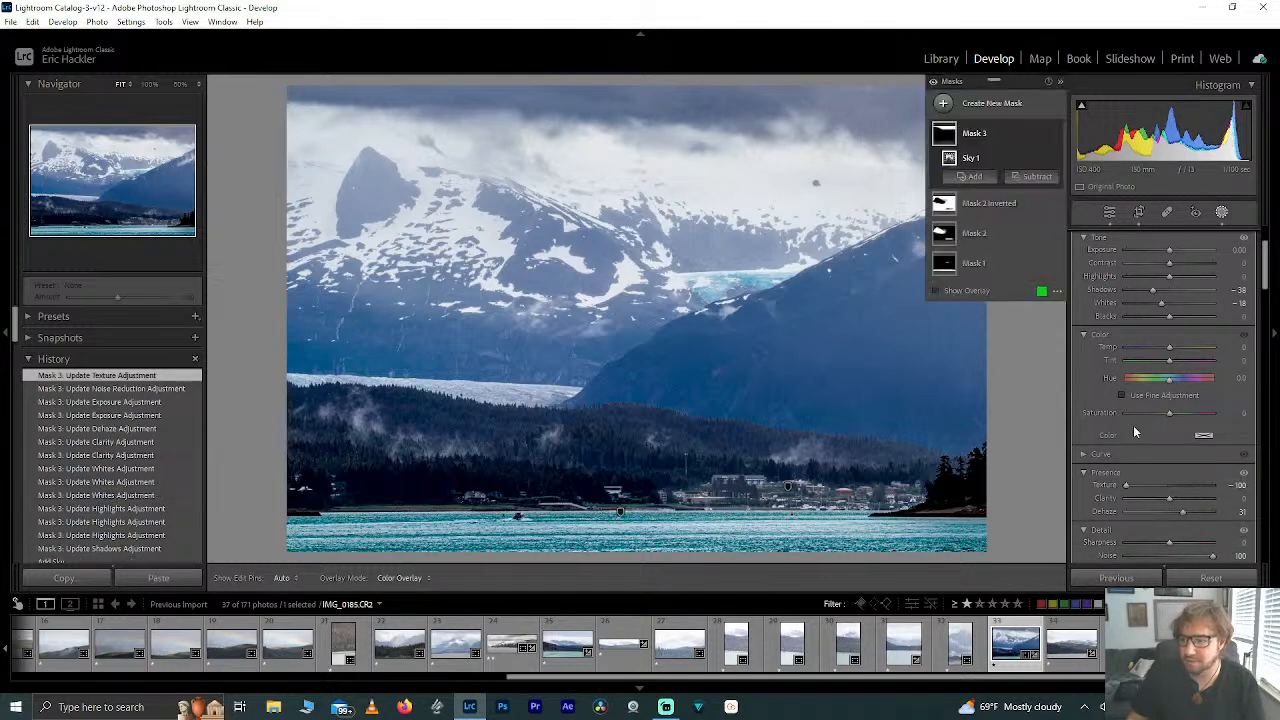
pyautogui.moveTo(1169, 347)
pyautogui.mouseDown()
pyautogui.moveTo(1126, 350)
pyautogui.moveTo(1152, 352)
pyautogui.mouseUp()
pyautogui.doubleClick(1152, 350)
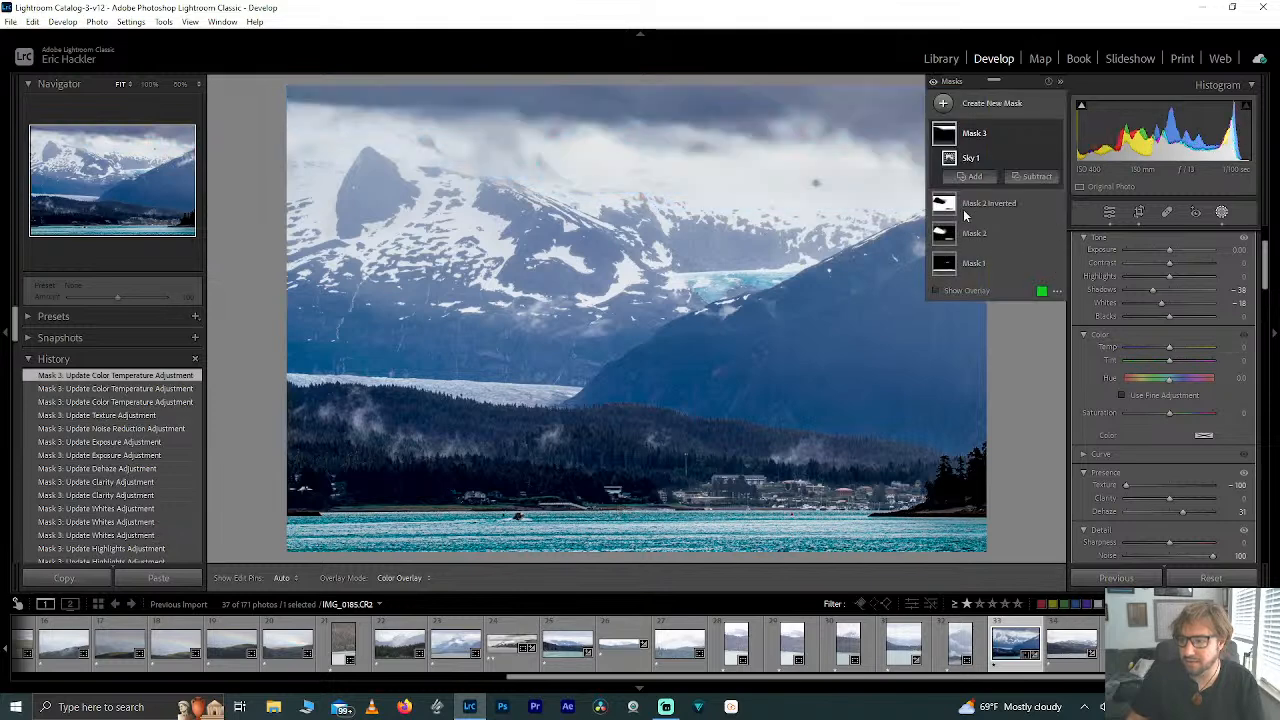
# Step: Cool the Mask 2 Inverted area by setting its Temp to -5
pyautogui.click(990, 203)
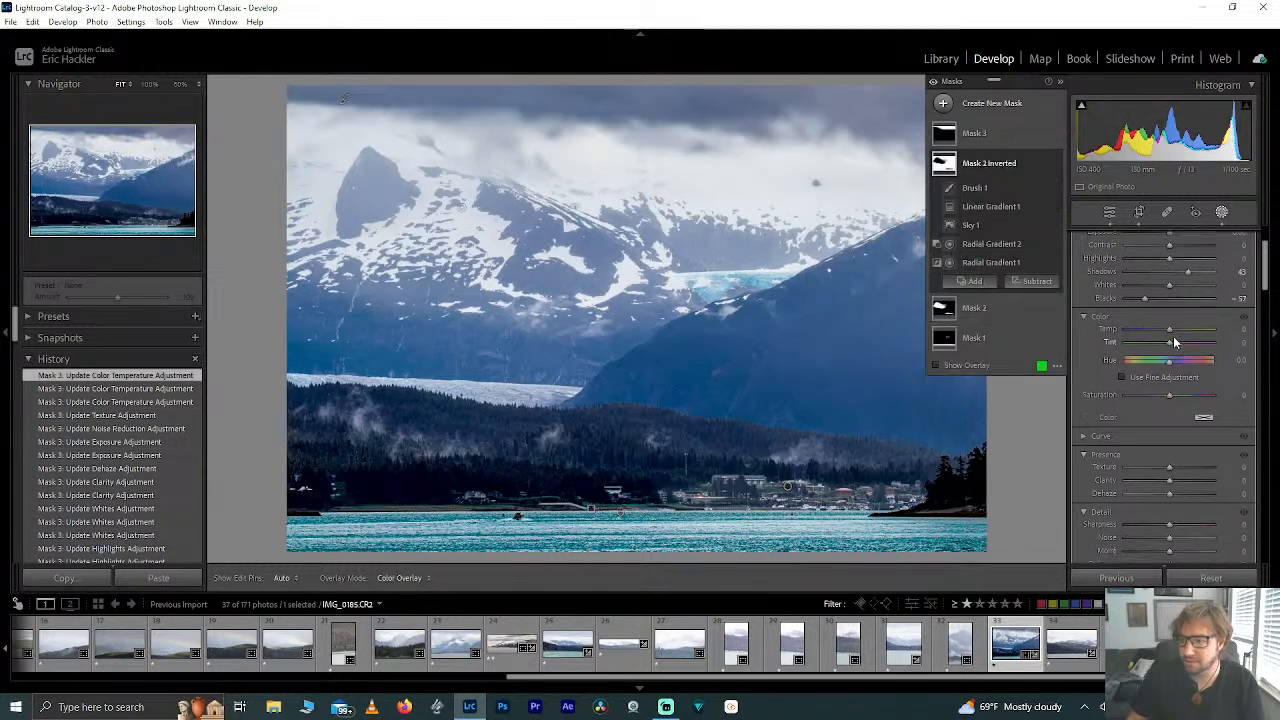
pyautogui.moveTo(1169, 327)
pyautogui.mouseDown()
pyautogui.moveTo(1166, 346)
pyautogui.moveTo(1152, 346)
pyautogui.moveTo(1165, 331)
pyautogui.mouseUp()
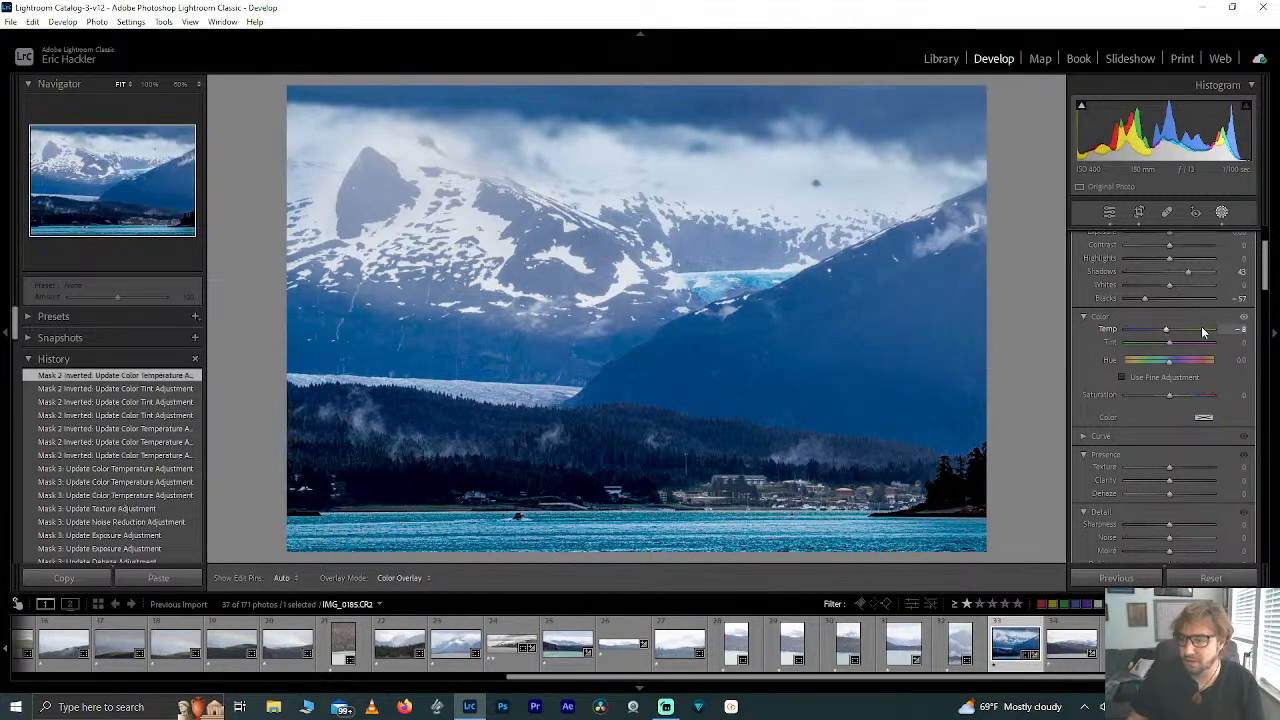
pyautogui.click(1240, 329)
pyautogui.write('-5')
pyautogui.press('Return')
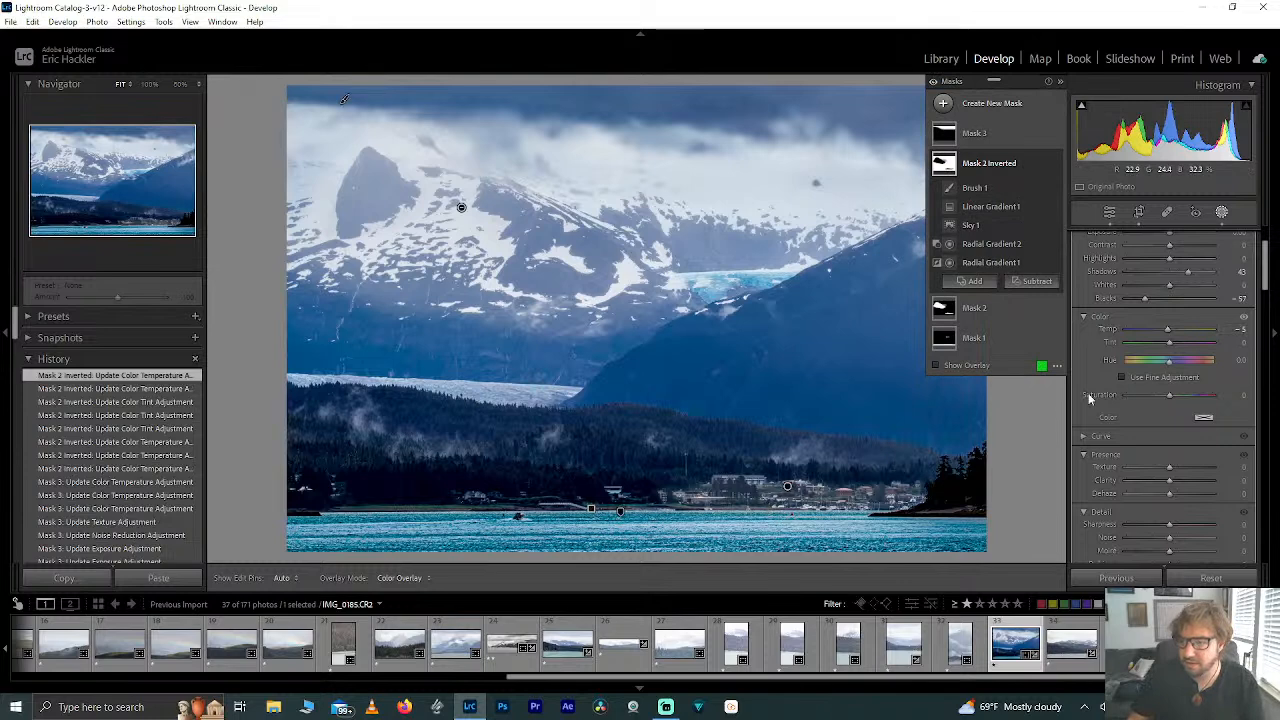
# Step: Brighten and sharpen the mountain and town in Mask 2 with Highlights 100, Whites 72 and Texture 100
pyautogui.click(980, 310)
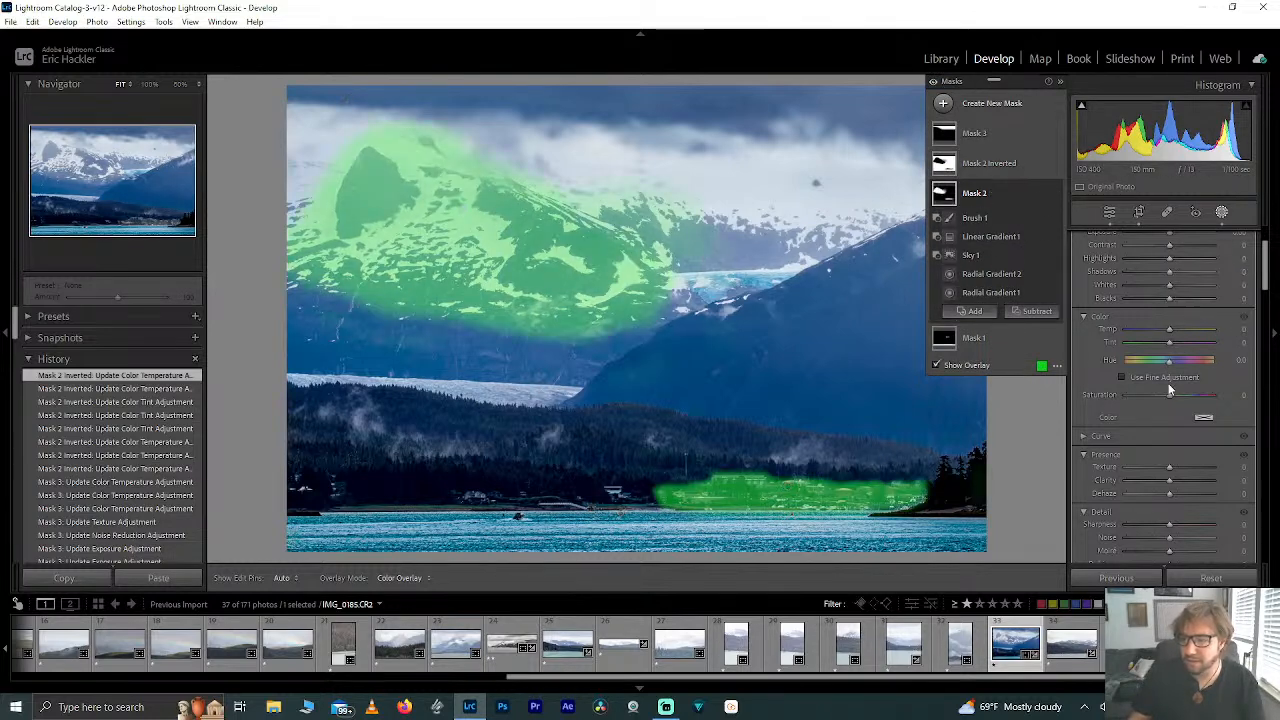
pyautogui.scroll(3, 1265, 282)
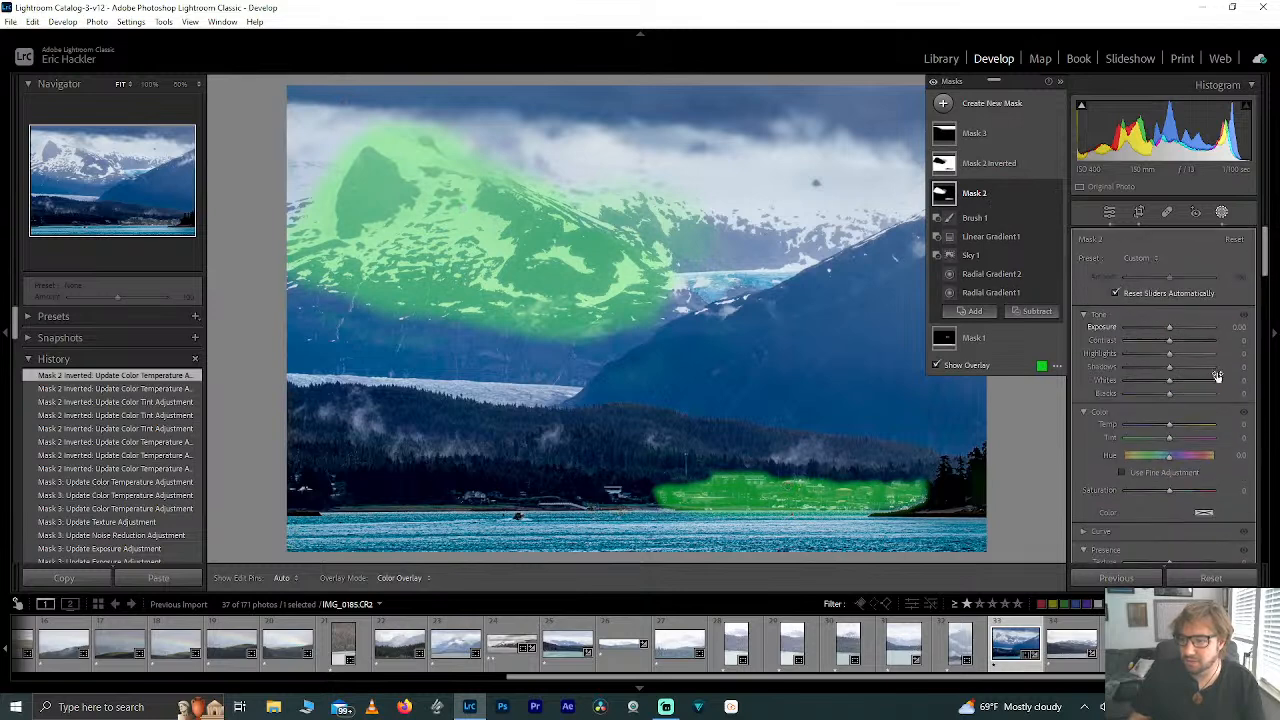
pyautogui.moveTo(1172, 357); pyautogui.dragTo(1200, 381)
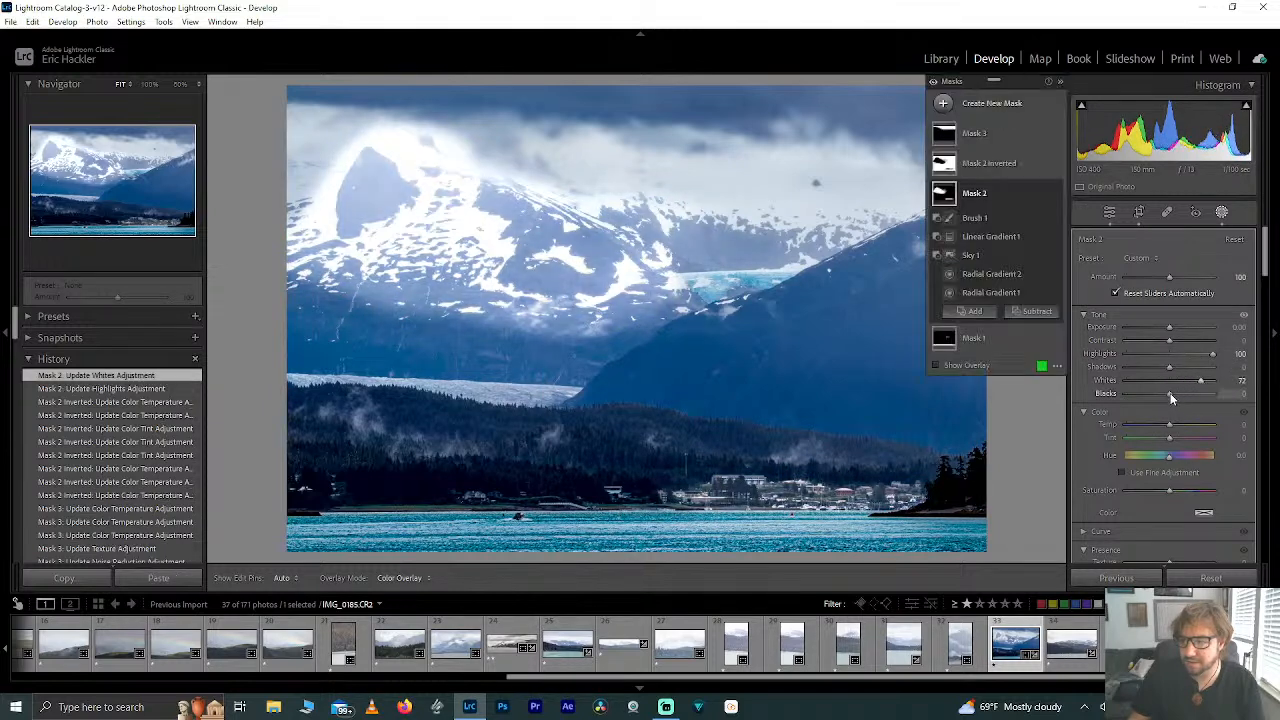
pyautogui.scroll(-3, 1176, 508)
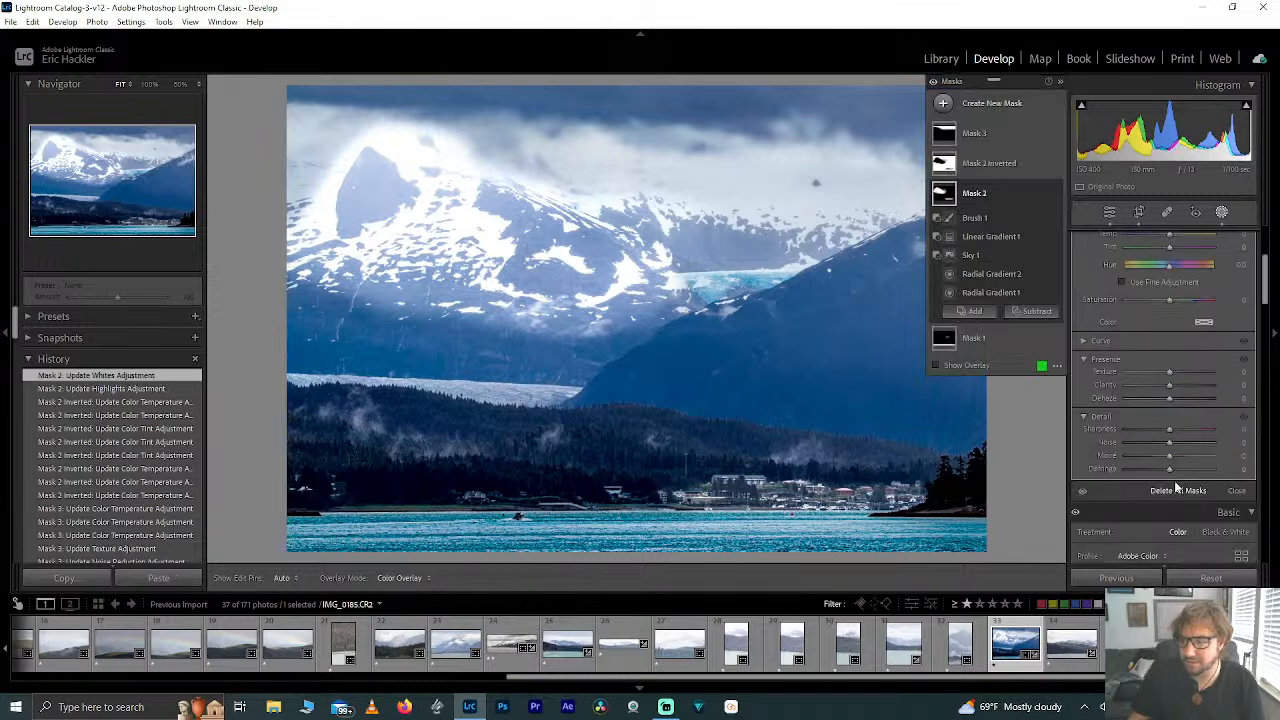
pyautogui.moveTo(1170, 374)
pyautogui.mouseDown()
pyautogui.moveTo(1210, 386)
pyautogui.moveTo(1171, 385)
pyautogui.mouseUp()
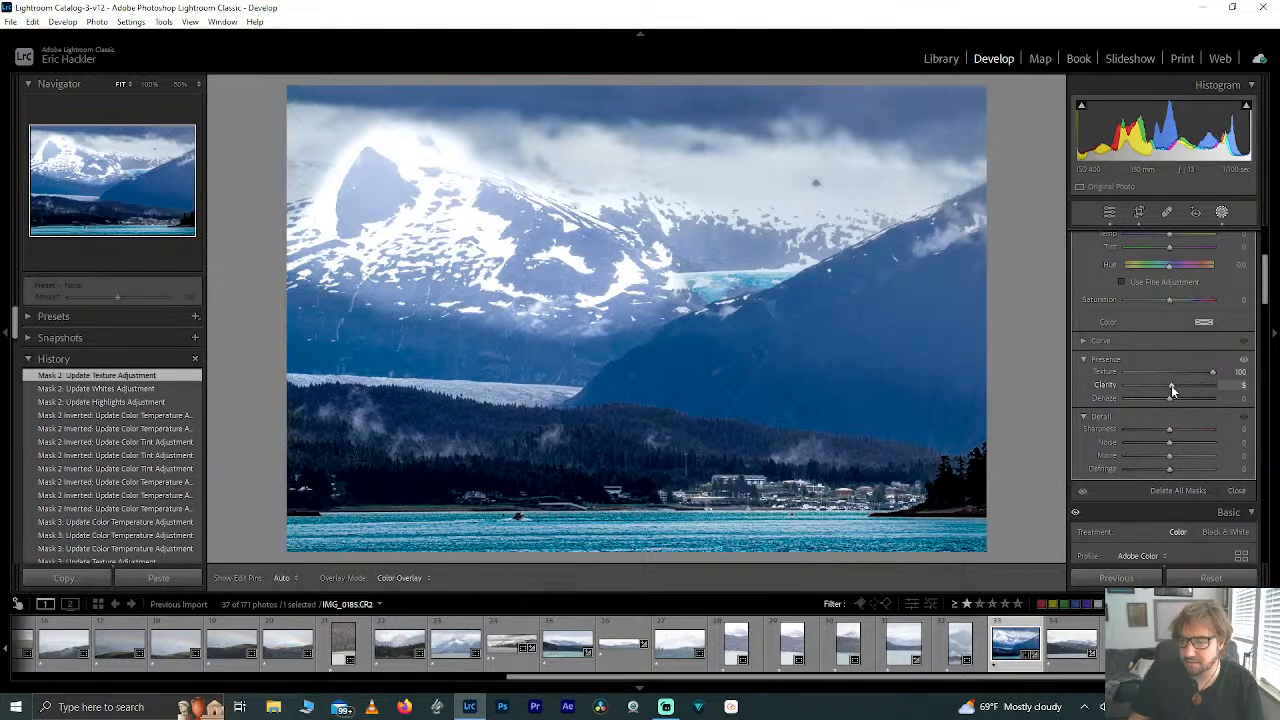
# Step: Set Mask 2's Saturation to 31 and warm its Temp to 11
pyautogui.moveTo(1172, 302); pyautogui.dragTo(1238, 304)
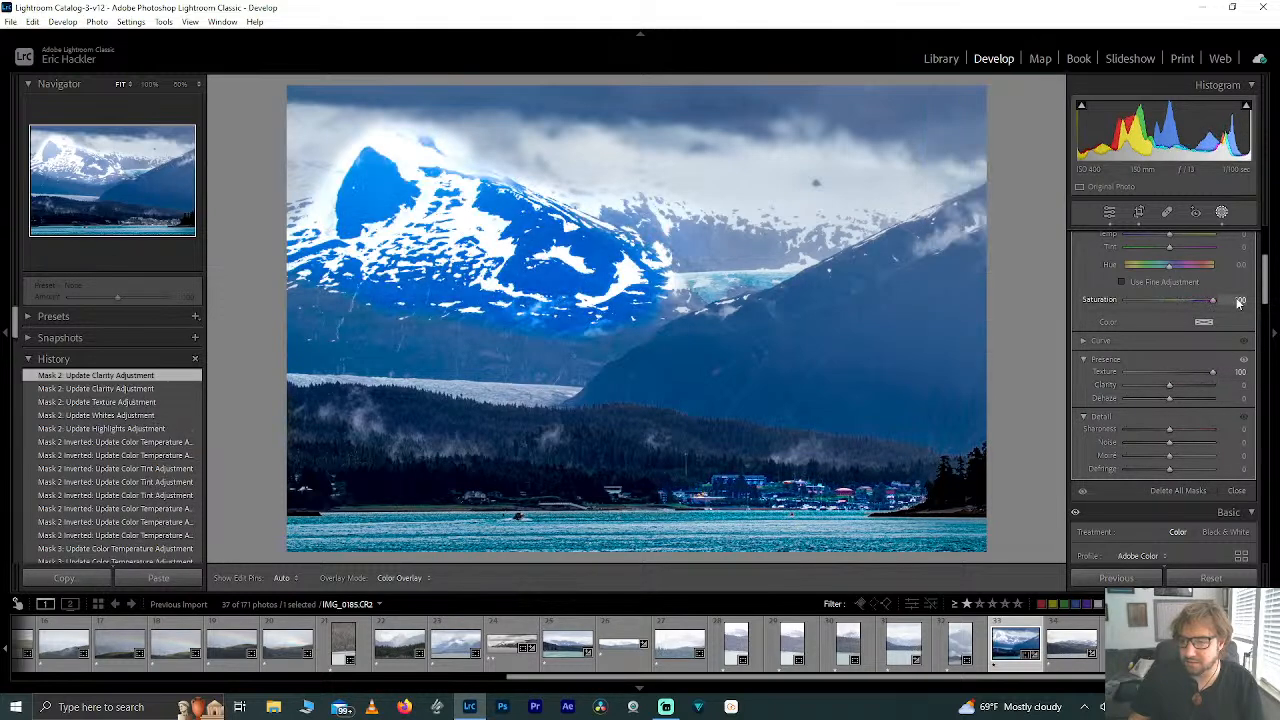
pyautogui.doubleClick(1186, 302)
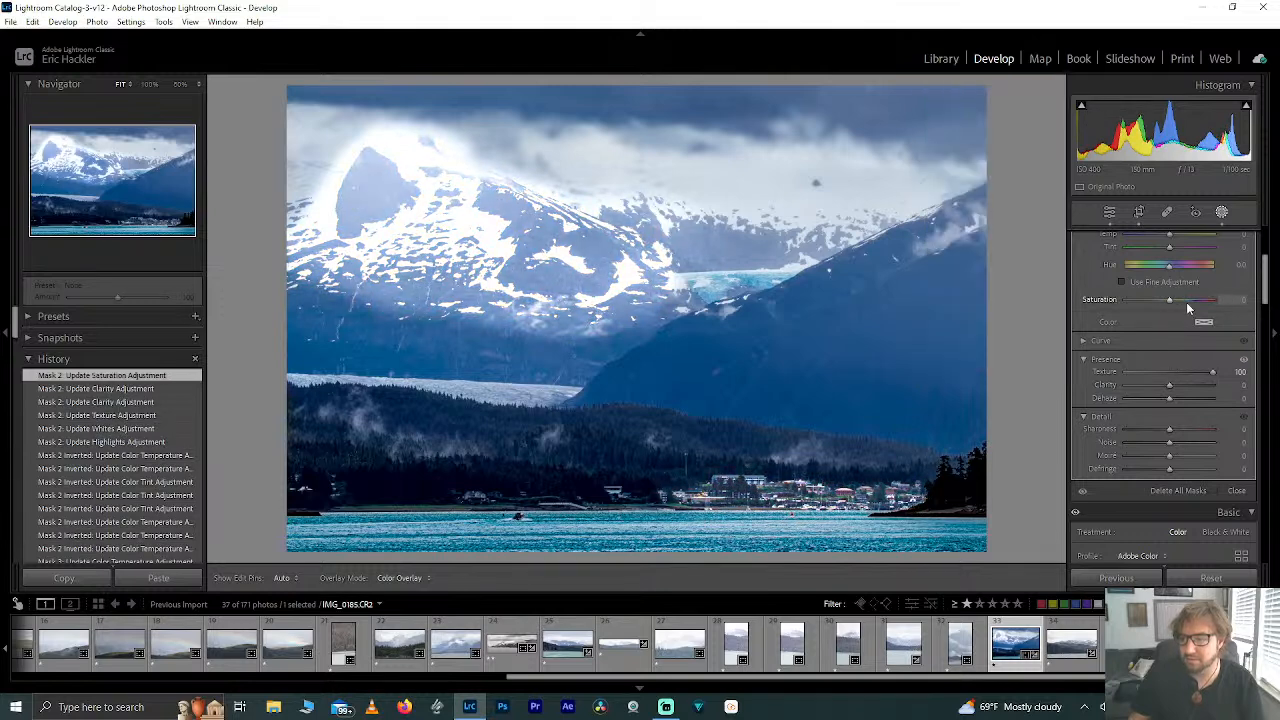
pyautogui.click(1180, 300)
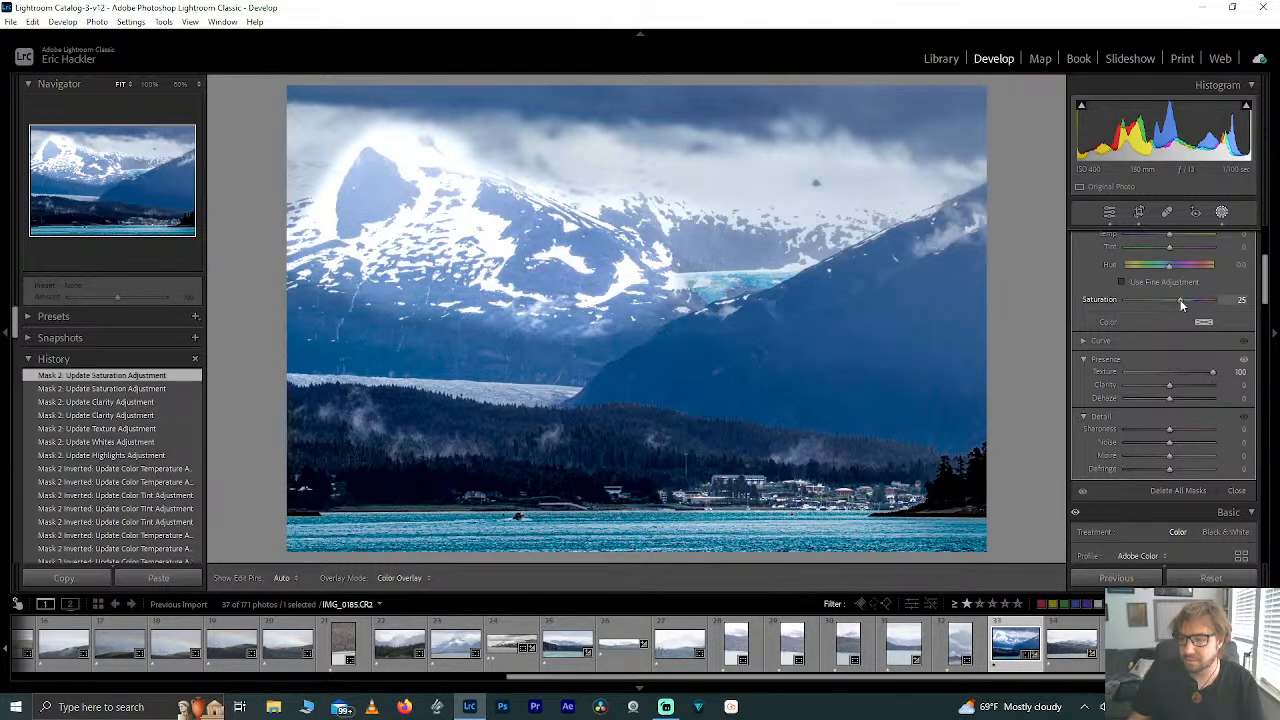
pyautogui.doubleClick(1181, 300)
pyautogui.click(1182, 300)
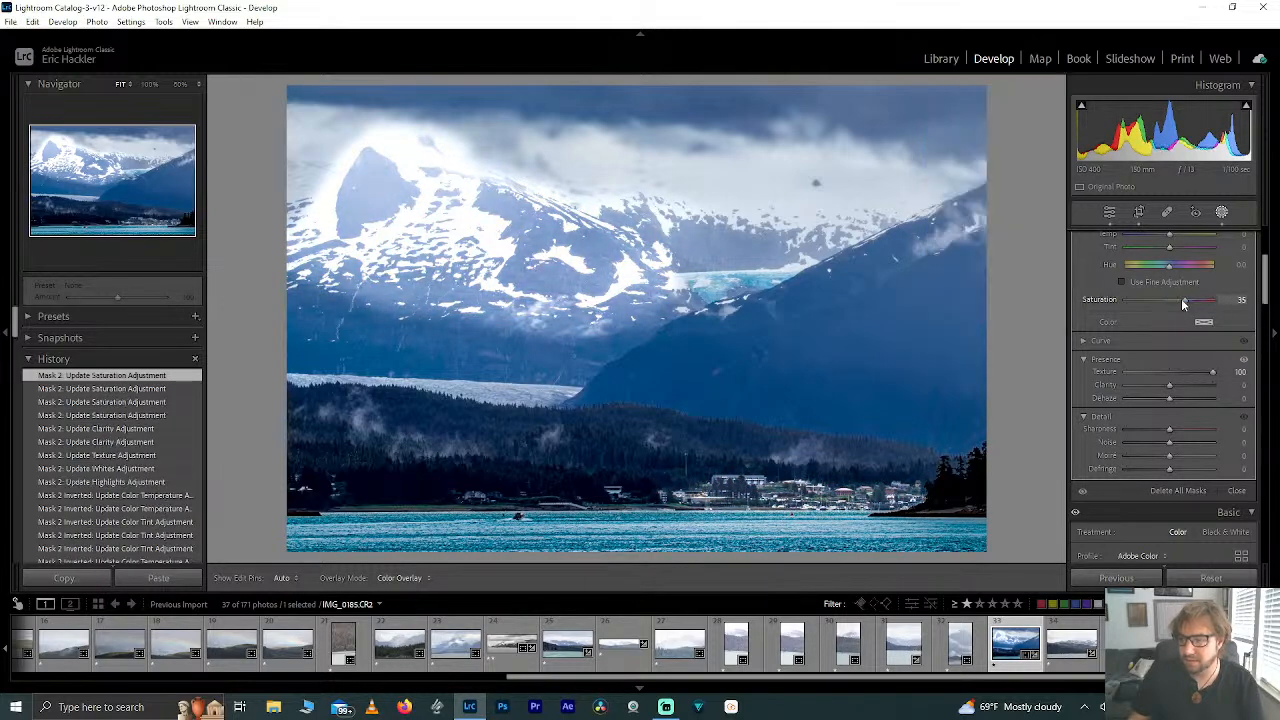
pyautogui.moveTo(1182, 299); pyautogui.dragTo(1172, 289)
pyautogui.scroll(1, 1180, 299)
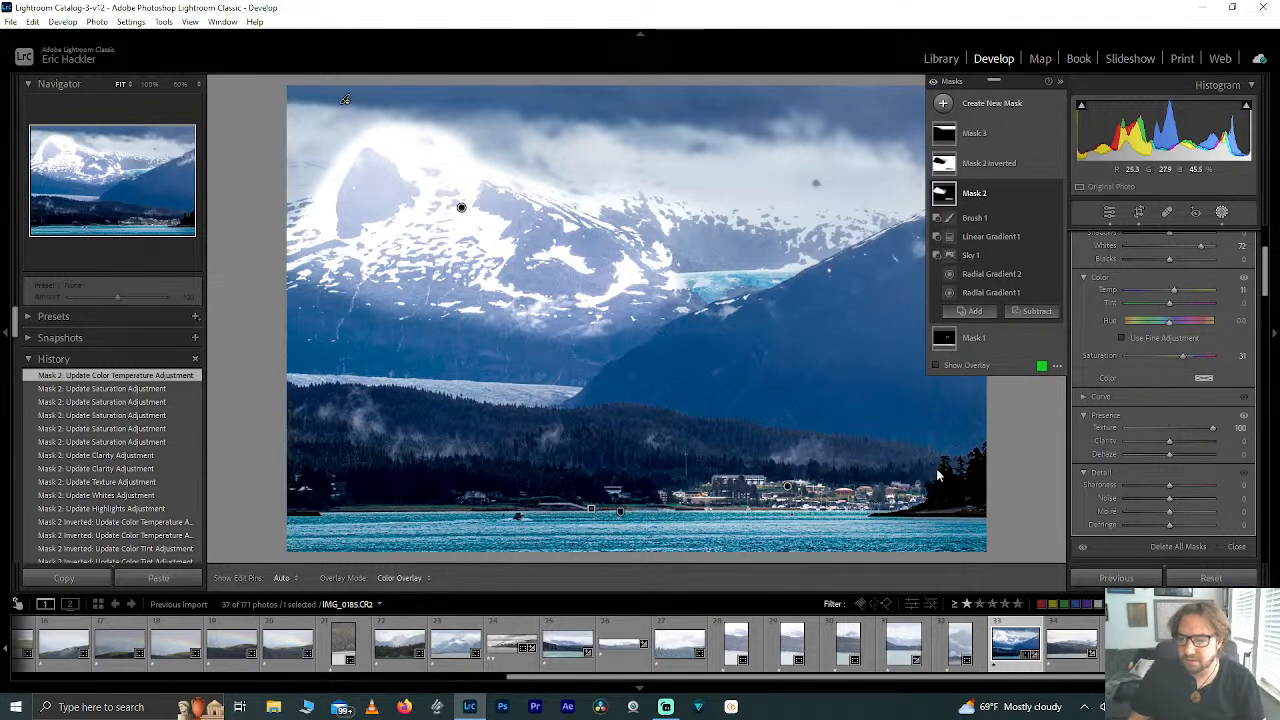
# Step: Set the Blacks of Mask 2 Inverted to -31, and reselect Mask 2
pyautogui.click(988, 163)
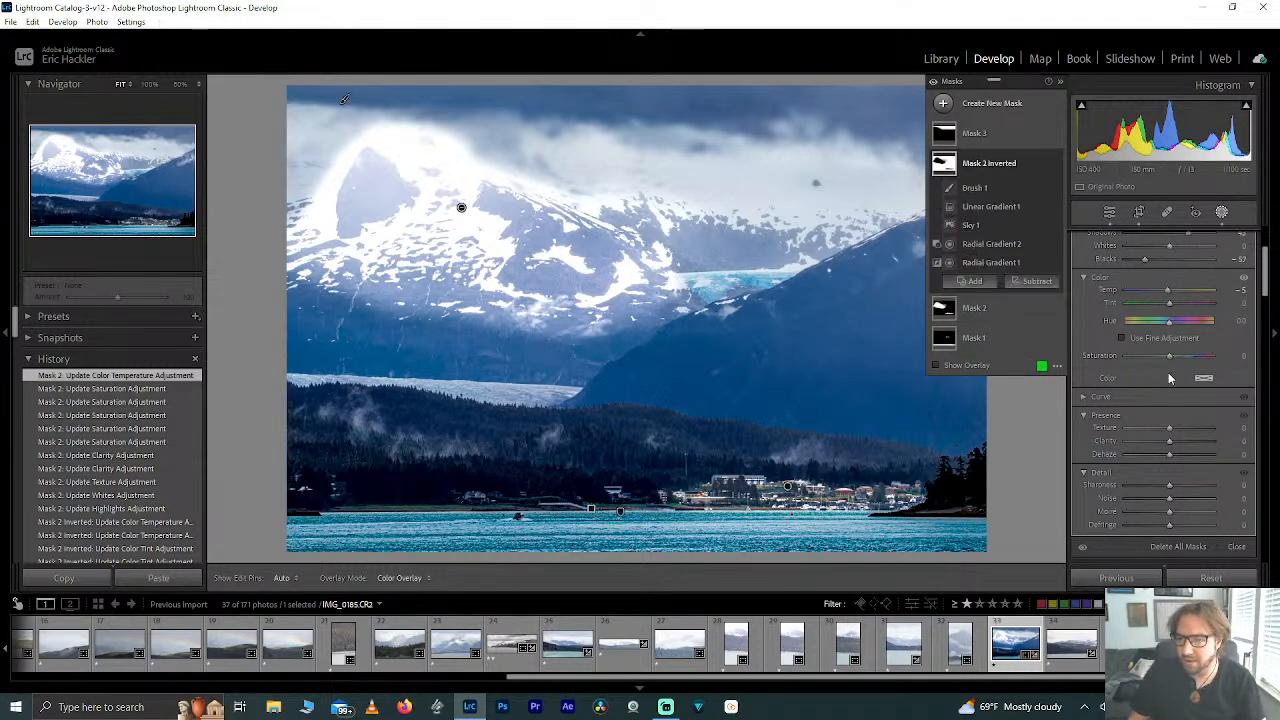
pyautogui.scroll(2, 1255, 290)
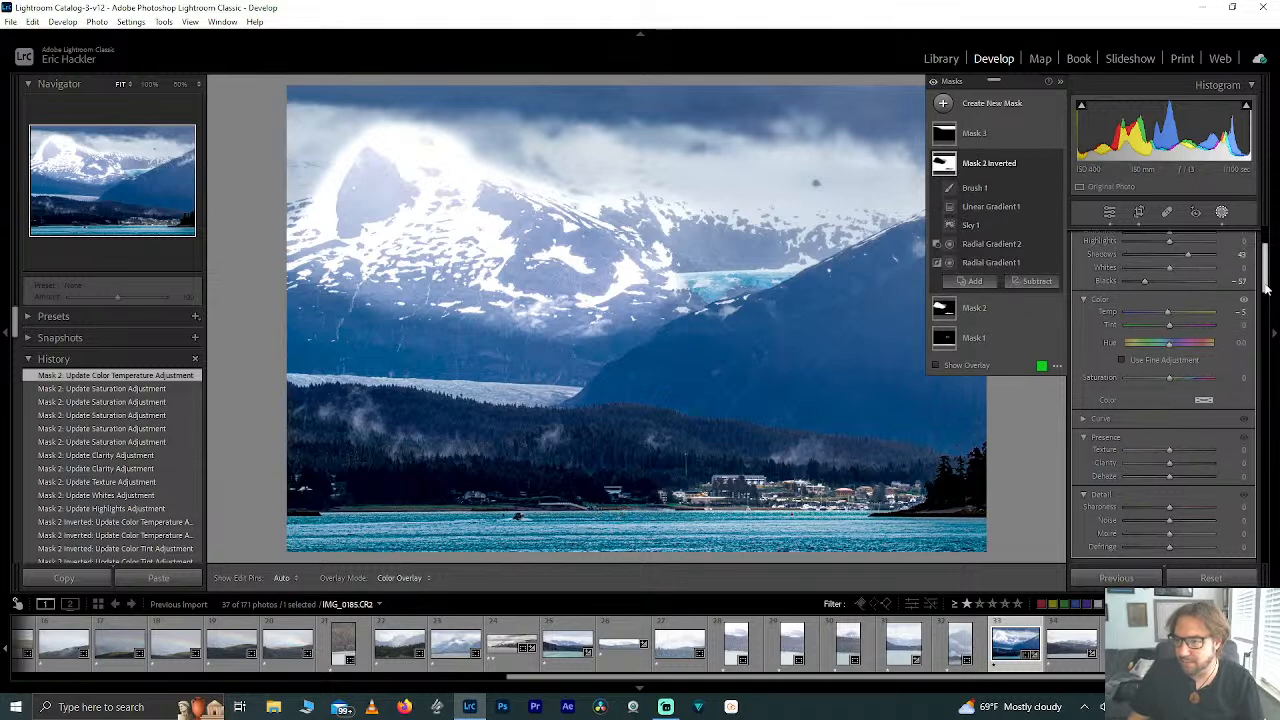
pyautogui.moveTo(1148, 301); pyautogui.dragTo(1159, 304)
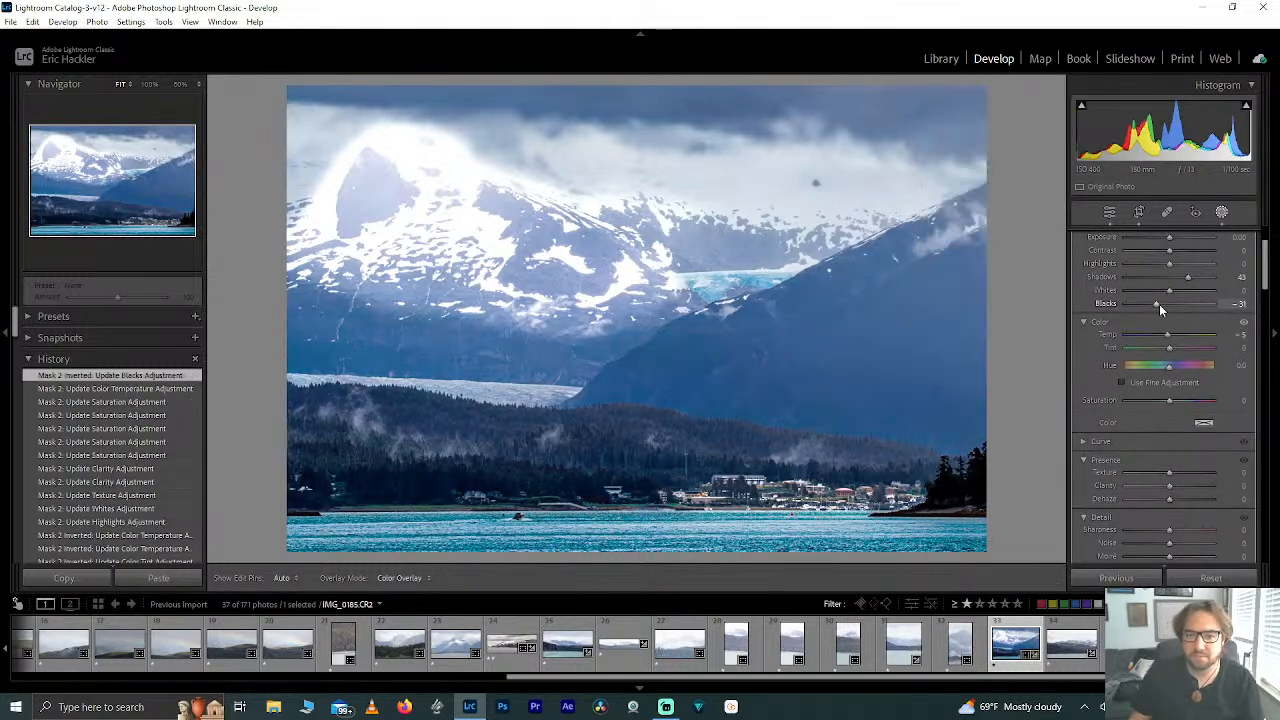
pyautogui.click(969, 312)
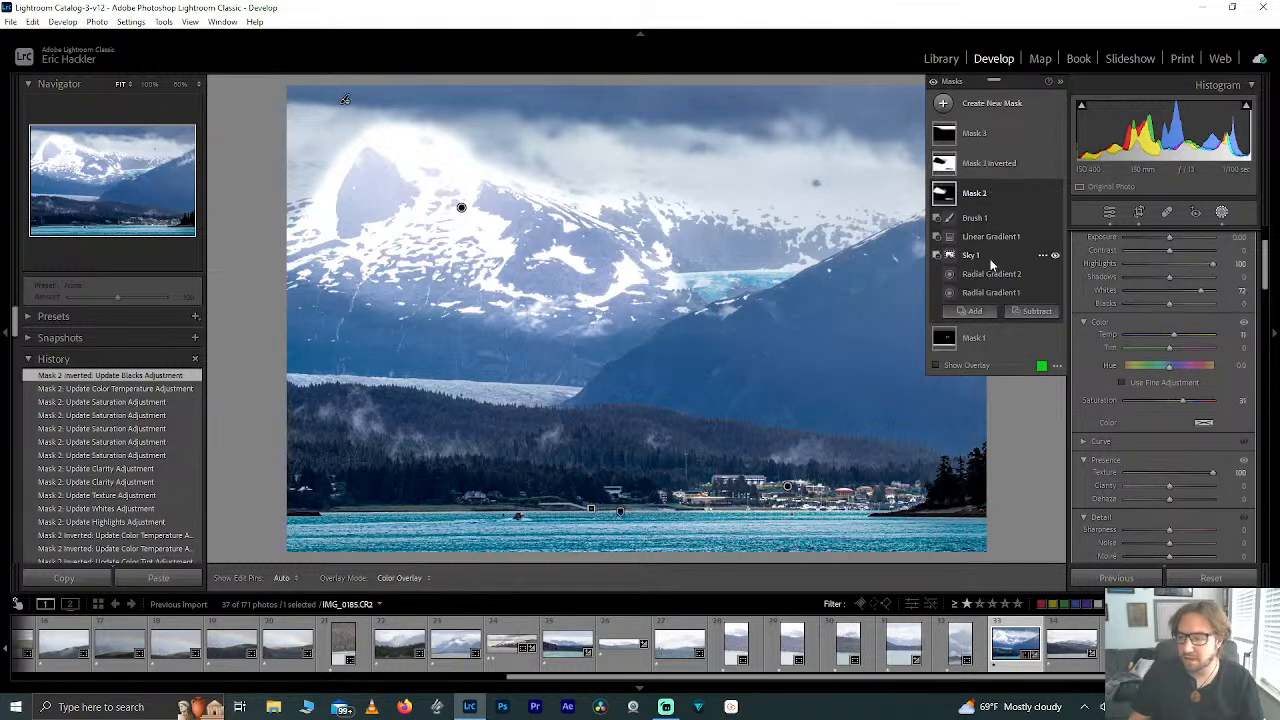
# Step: Brush the snowy mountain out of Mask 2 with its subtracting Brush 1, so the mask covers only the waterfront town
pyautogui.click(989, 217)
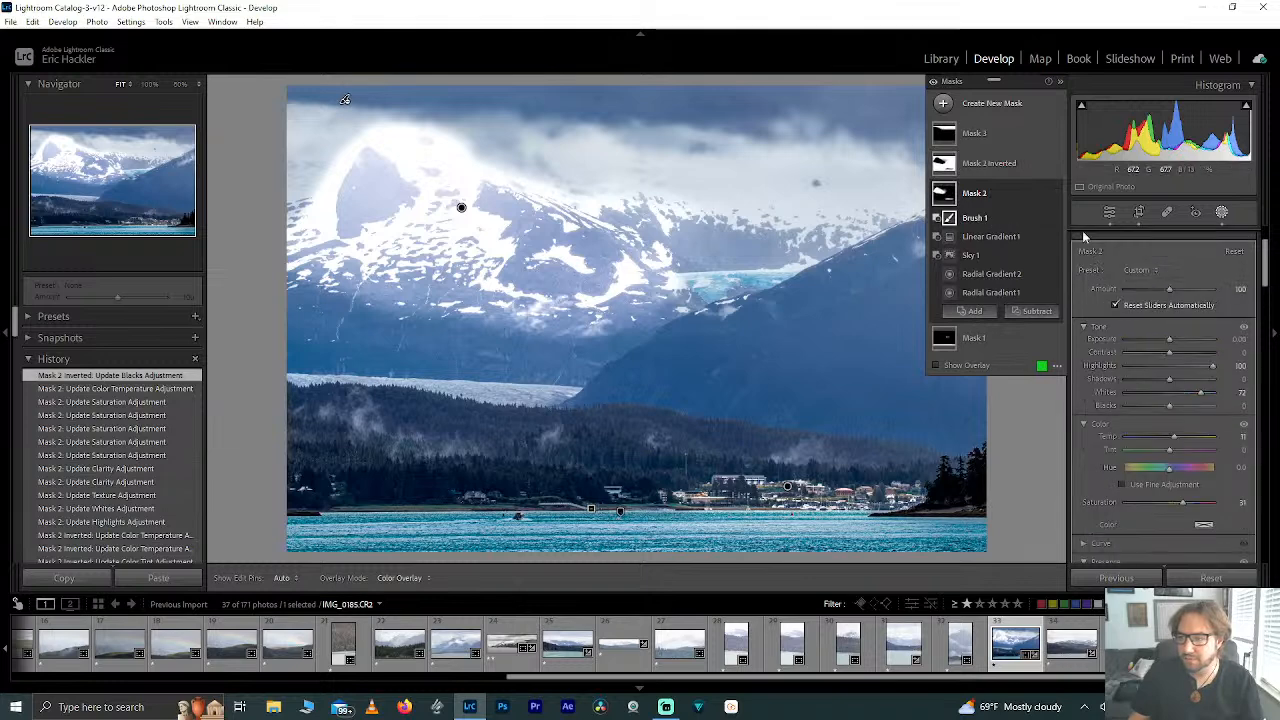
pyautogui.scroll(3, 1202, 302)
pyautogui.moveTo(1202, 302); pyautogui.dragTo(1224, 309)
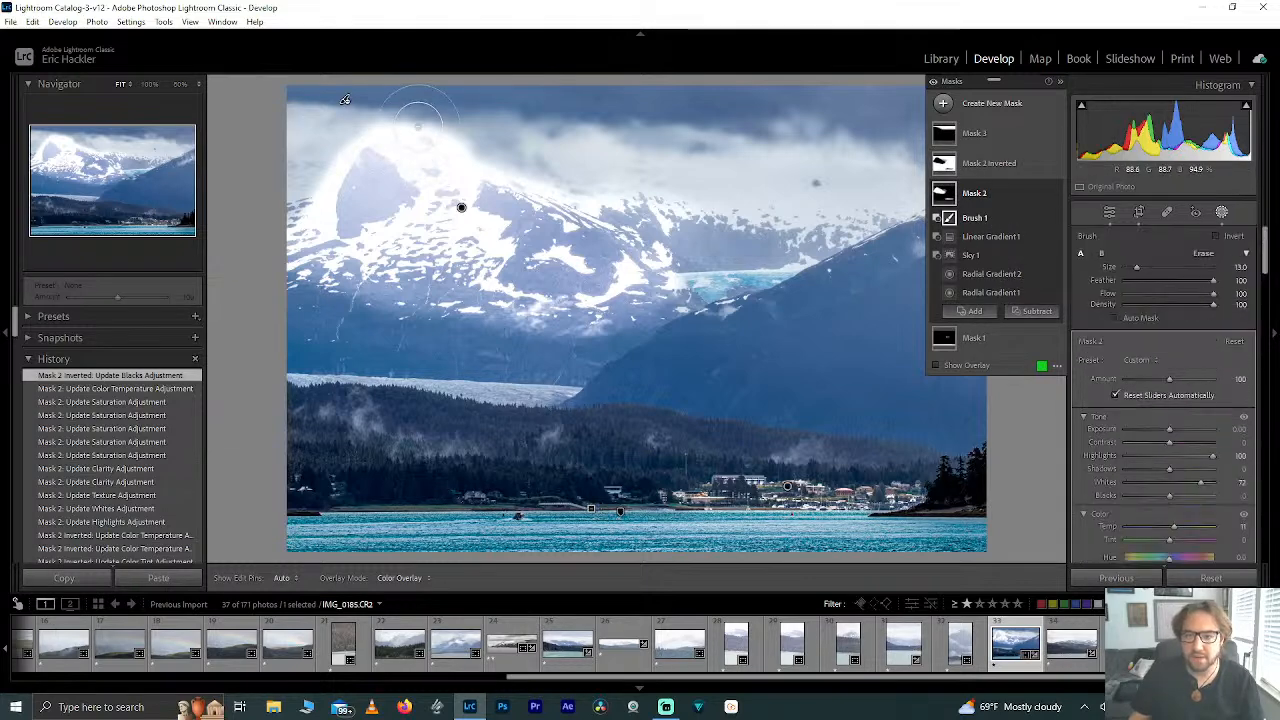
pyautogui.moveTo(417, 127)
pyautogui.mouseDown()
pyautogui.moveTo(263, 174)
pyautogui.moveTo(308, 270)
pyautogui.moveTo(364, 171)
pyautogui.moveTo(475, 140)
pyautogui.moveTo(468, 157)
pyautogui.moveTo(508, 185)
pyautogui.moveTo(643, 135)
pyautogui.moveTo(662, 258)
pyautogui.moveTo(688, 232)
pyautogui.moveTo(623, 310)
pyautogui.moveTo(679, 255)
pyautogui.mouseUp()
pyautogui.moveTo(553, 284)
pyautogui.mouseDown()
pyautogui.moveTo(520, 285)
pyautogui.moveTo(430, 225)
pyautogui.moveTo(458, 205)
pyautogui.mouseUp()
pyautogui.click(938, 366)
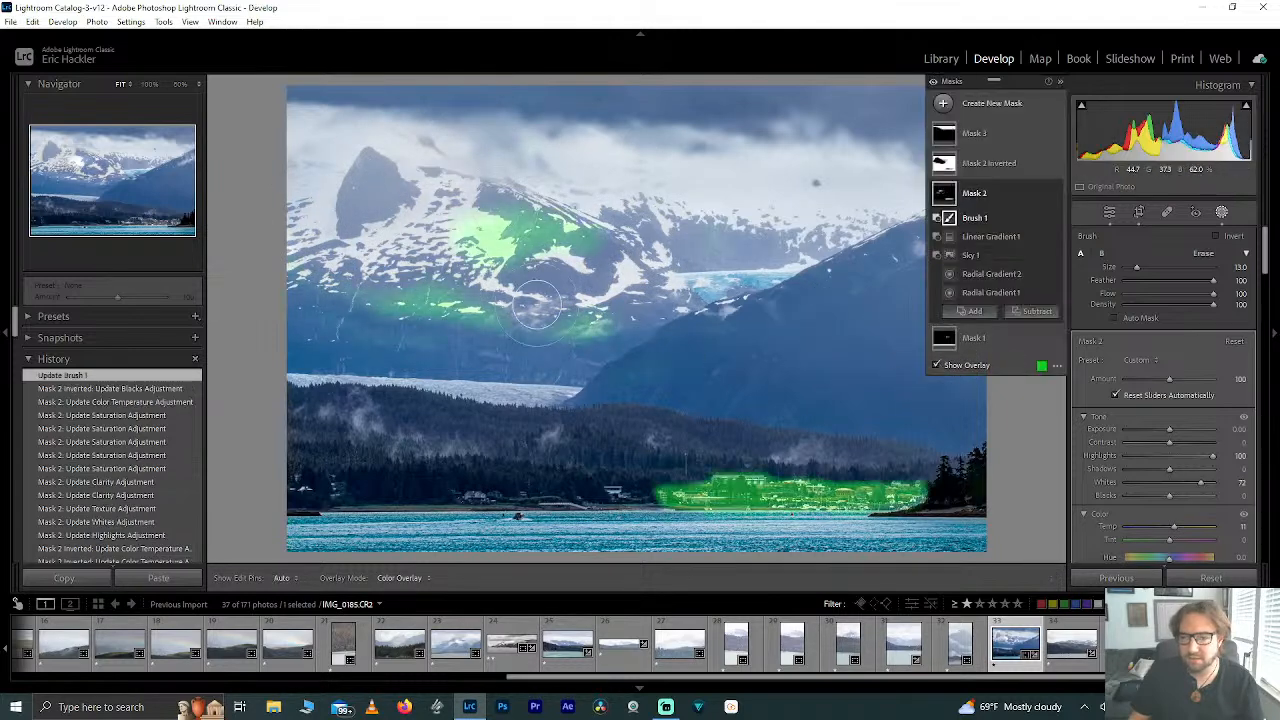
pyautogui.press('h')
pyautogui.moveTo(558, 336)
pyautogui.mouseDown()
pyautogui.moveTo(309, 293)
pyautogui.moveTo(385, 325)
pyautogui.moveTo(288, 268)
pyautogui.mouseUp()
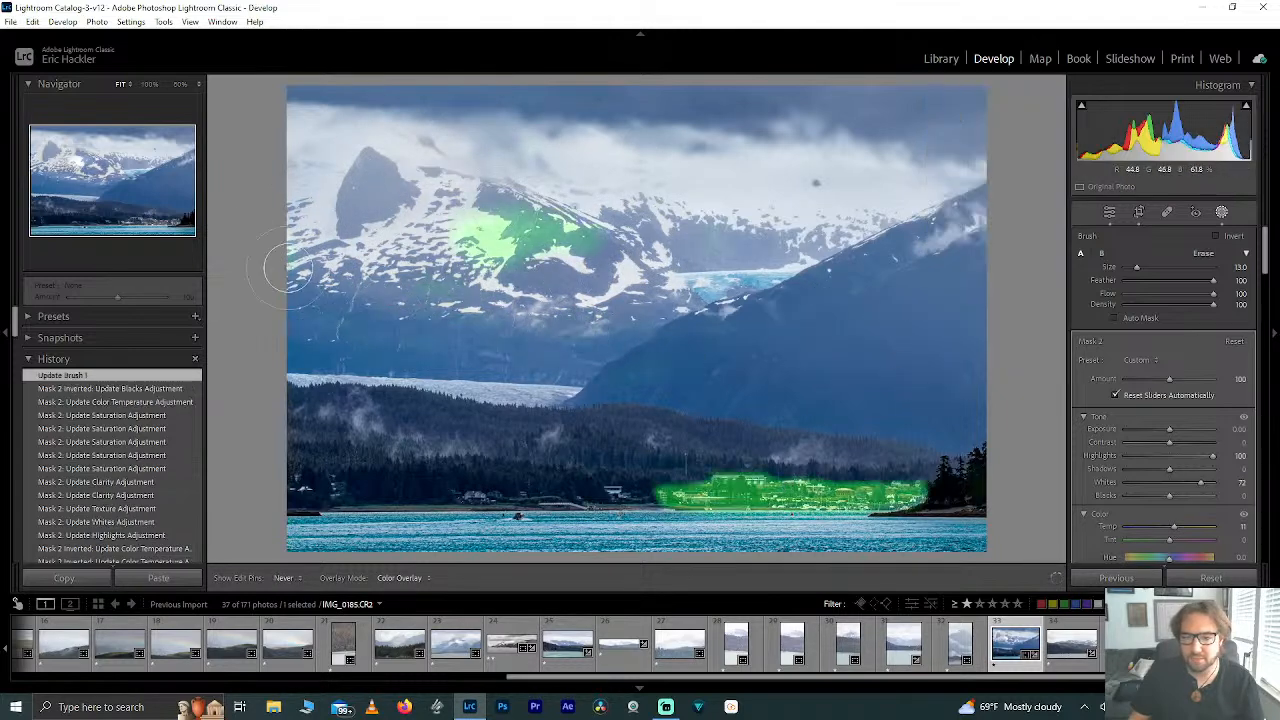
pyautogui.moveTo(480, 238)
pyautogui.mouseDown()
pyautogui.moveTo(397, 205)
pyautogui.moveTo(575, 238)
pyautogui.mouseUp()
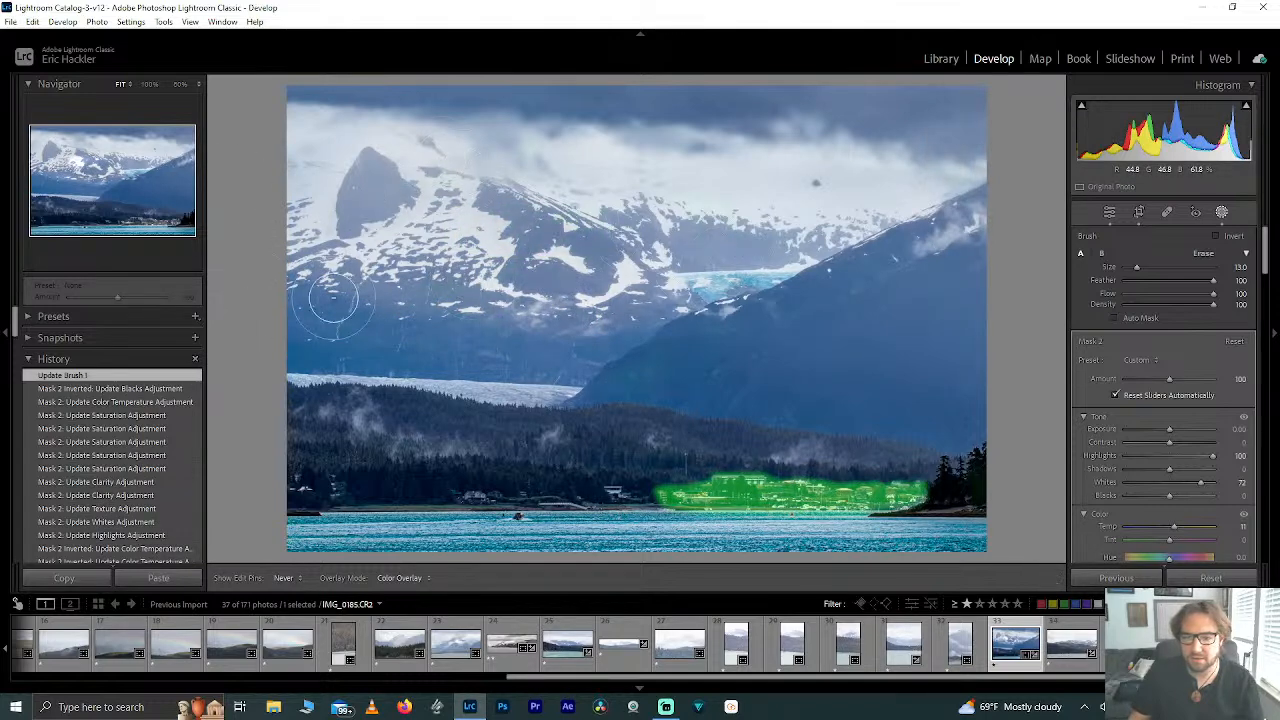
pyautogui.press('h')
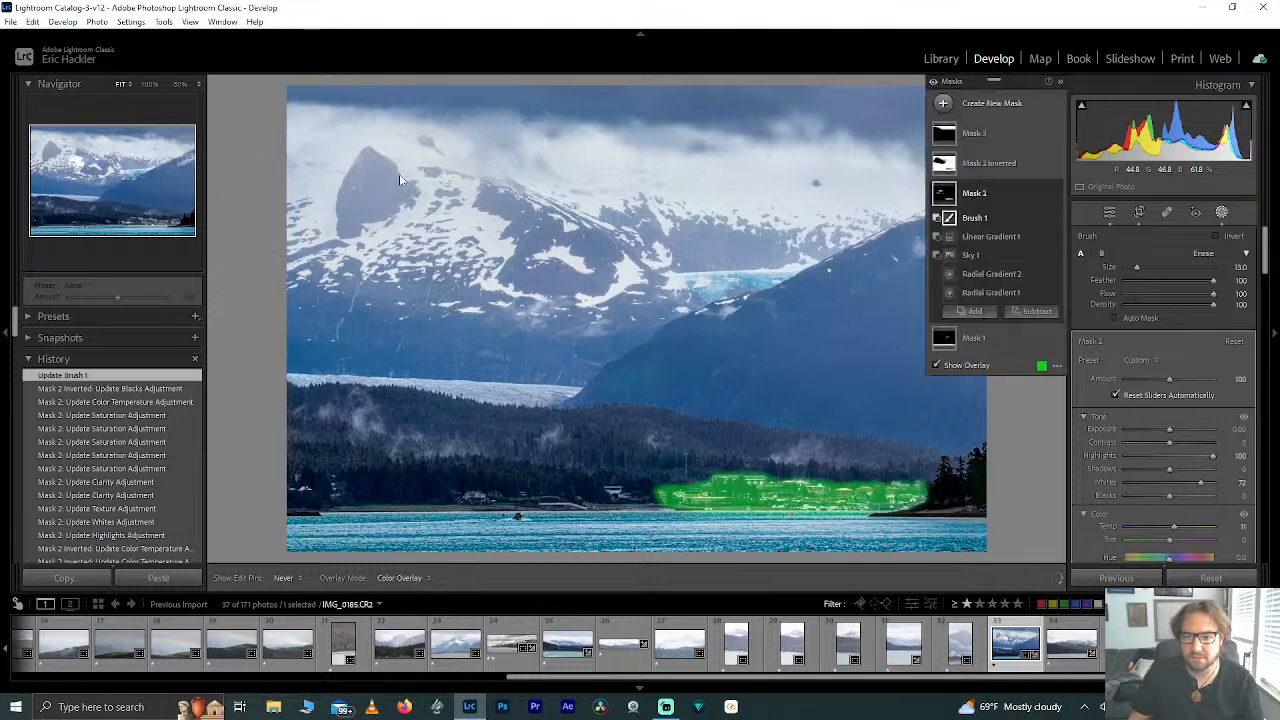
# Step: Duplicate and invert Mask 2 Inverted, and brush the waterfront town out of the copy with its subtracting Brush 1
pyautogui.click(975, 163)
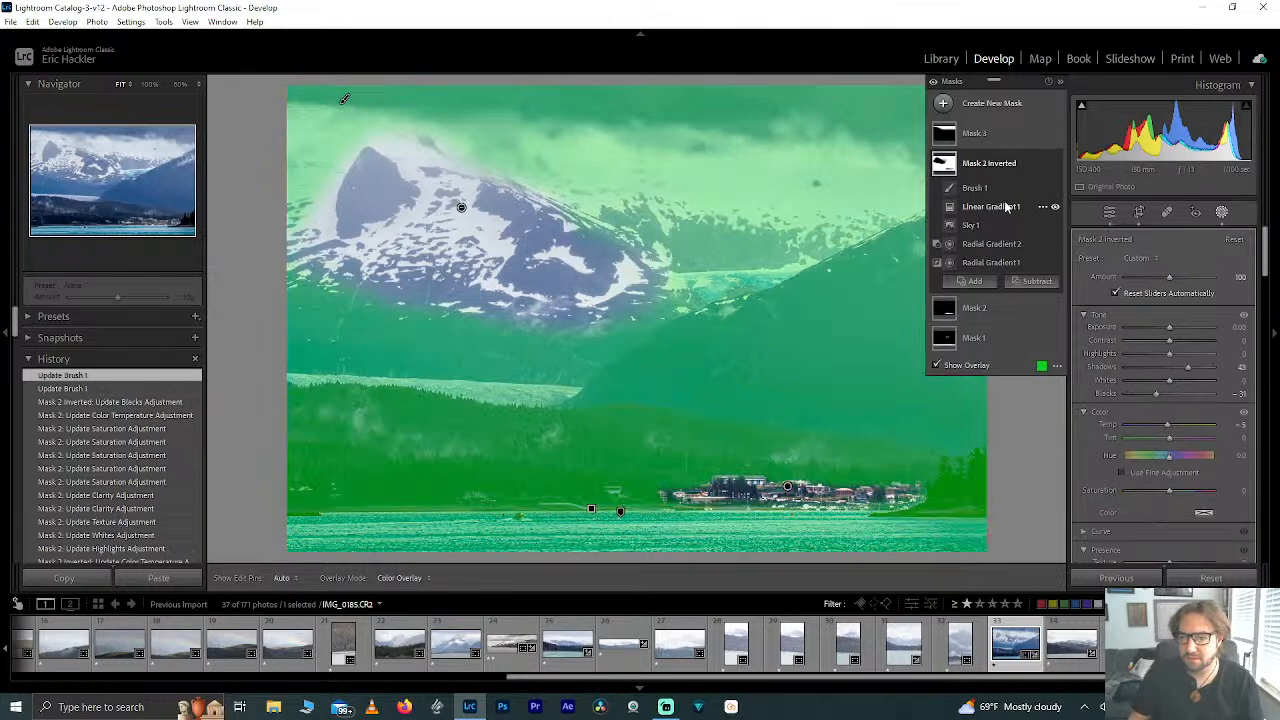
pyautogui.click(985, 310)
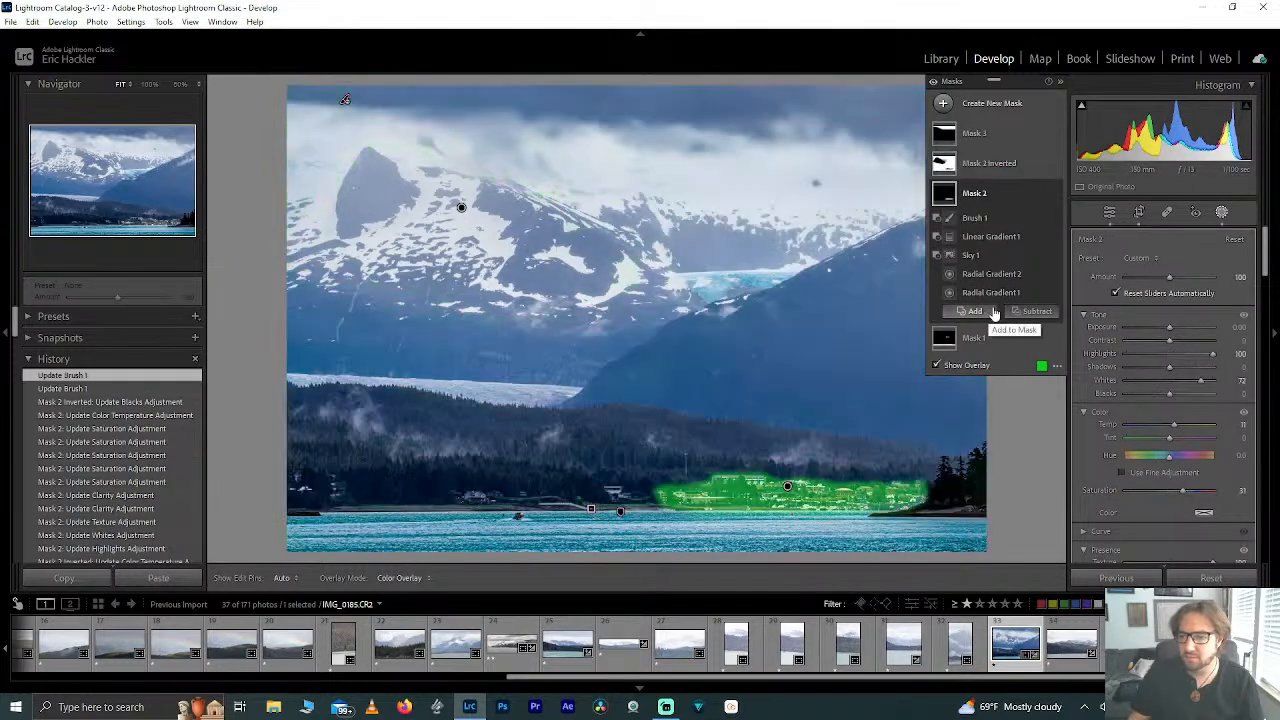
pyautogui.click(988, 170)
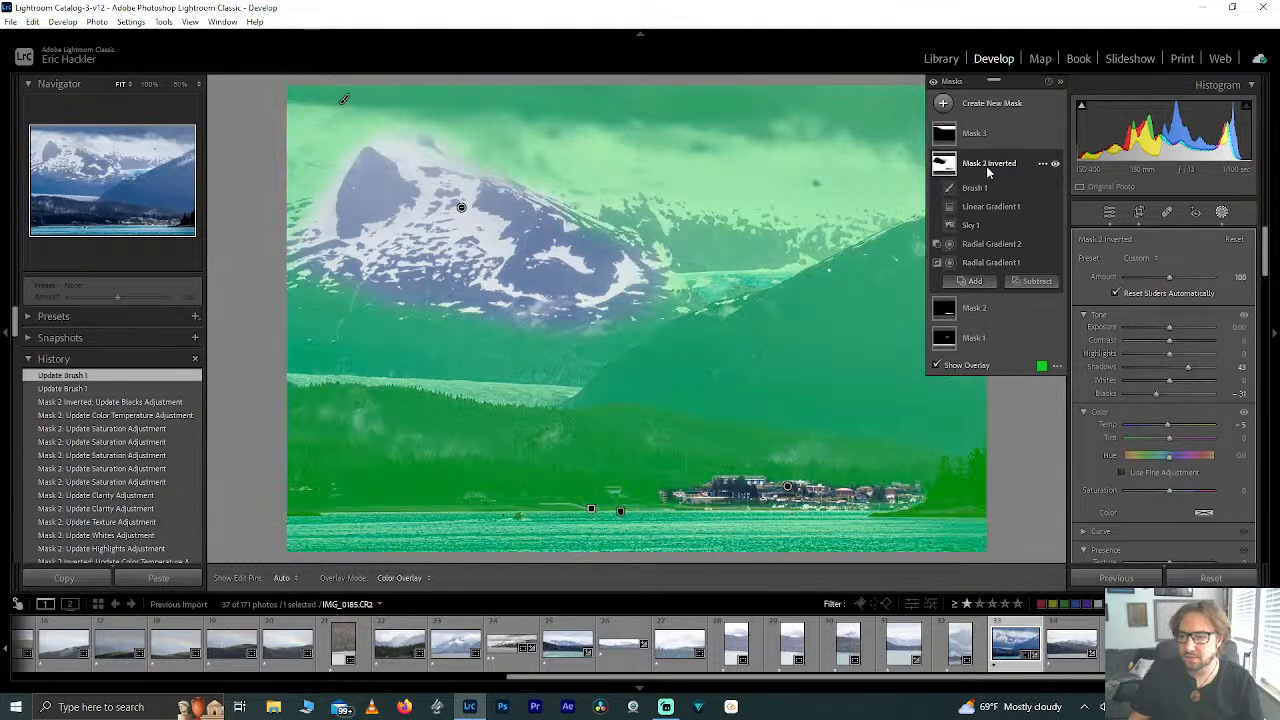
pyautogui.click(1043, 167)
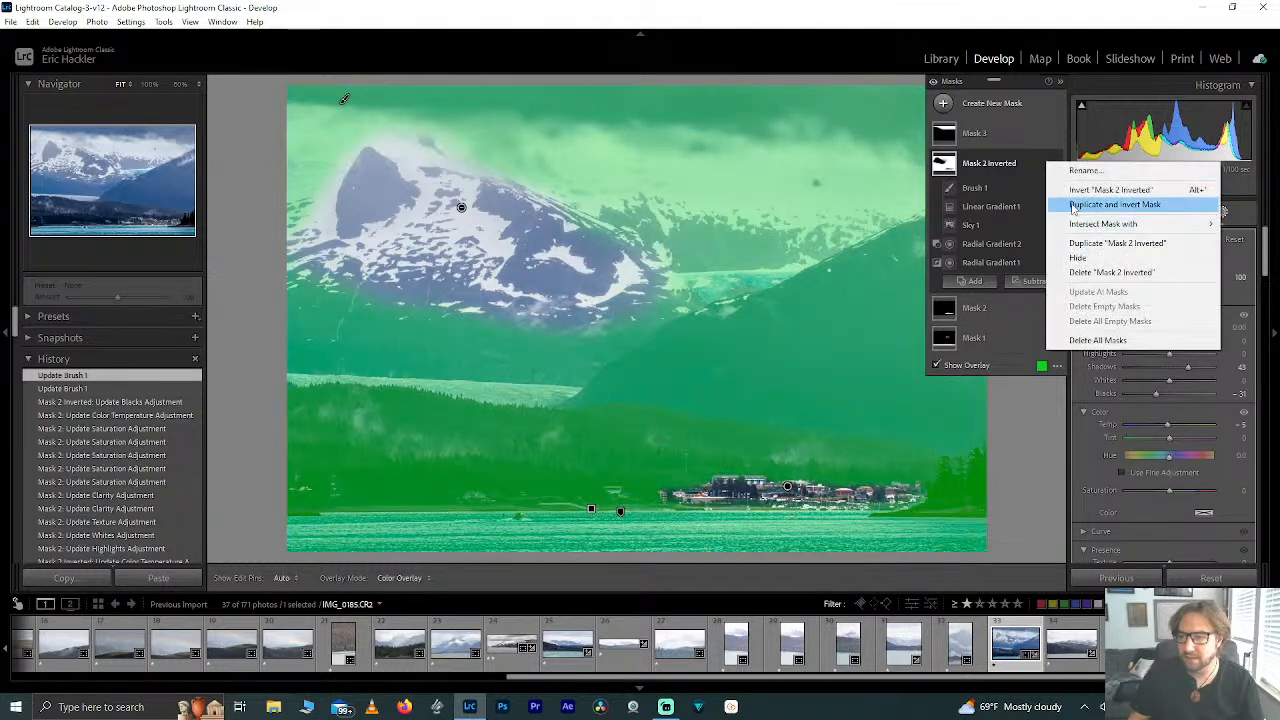
pyautogui.click(1070, 205)
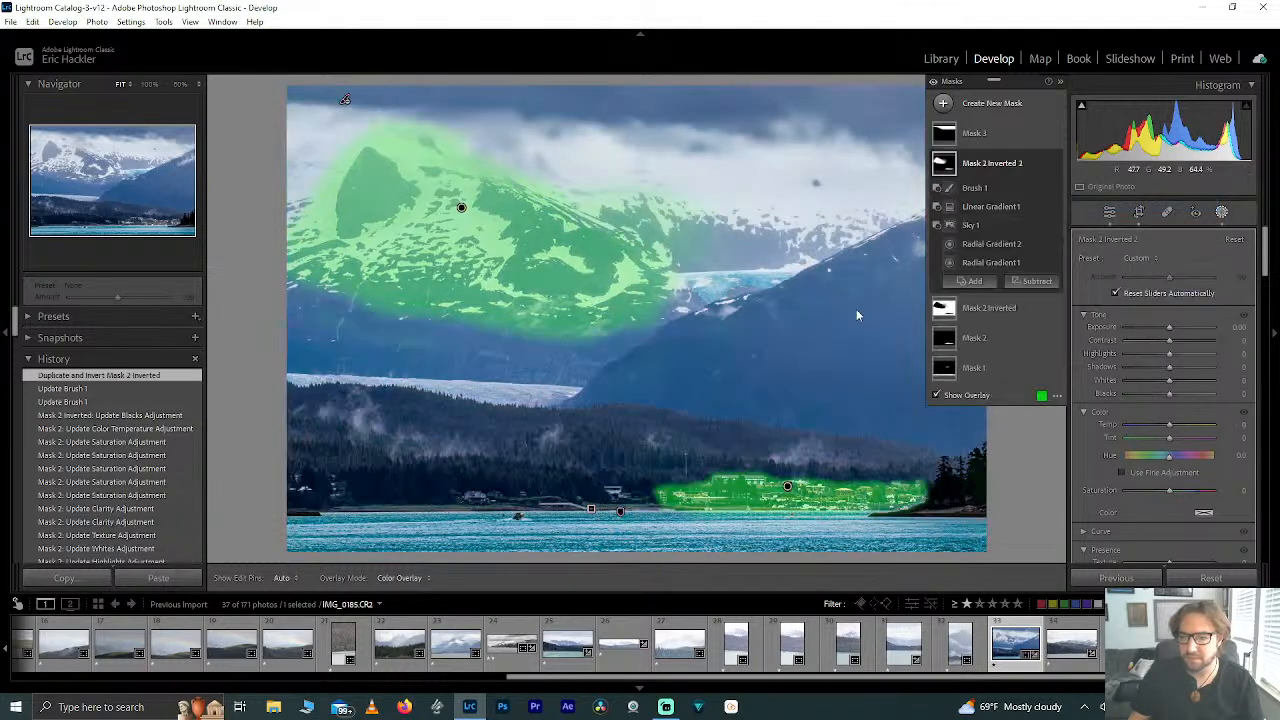
pyautogui.click(984, 198)
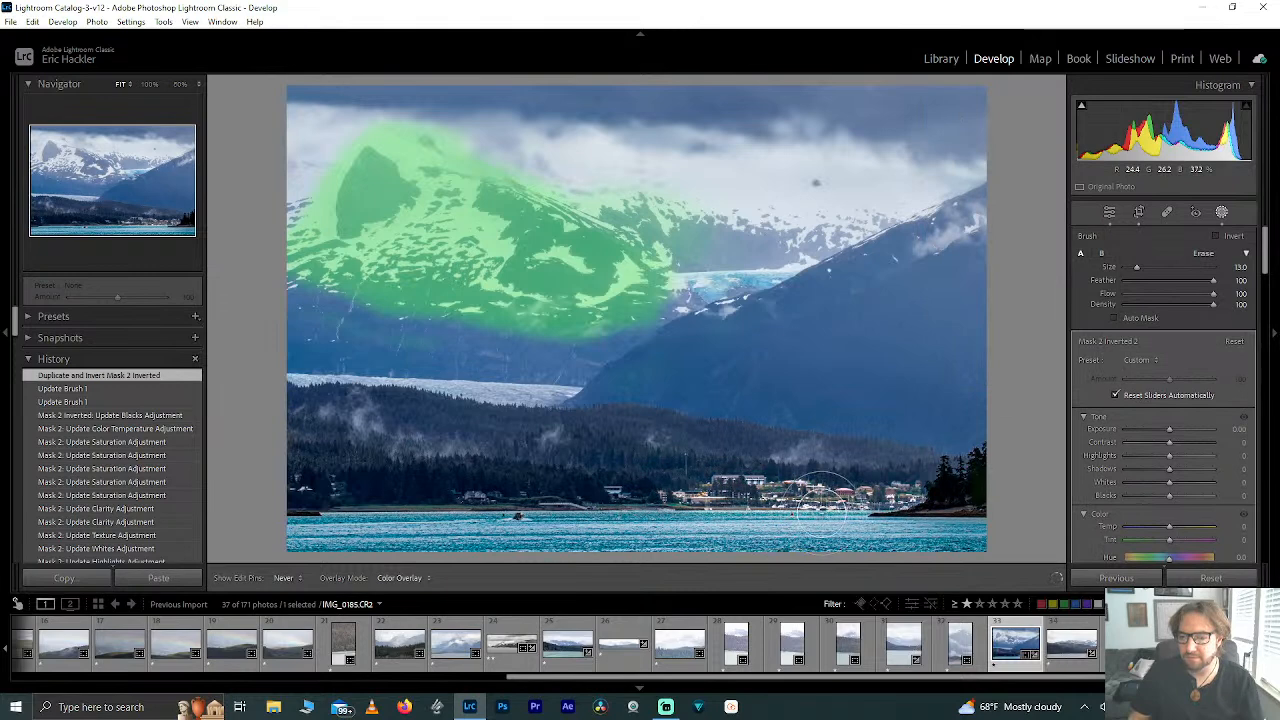
pyautogui.moveTo(820, 500); pyautogui.dragTo(812, 498)
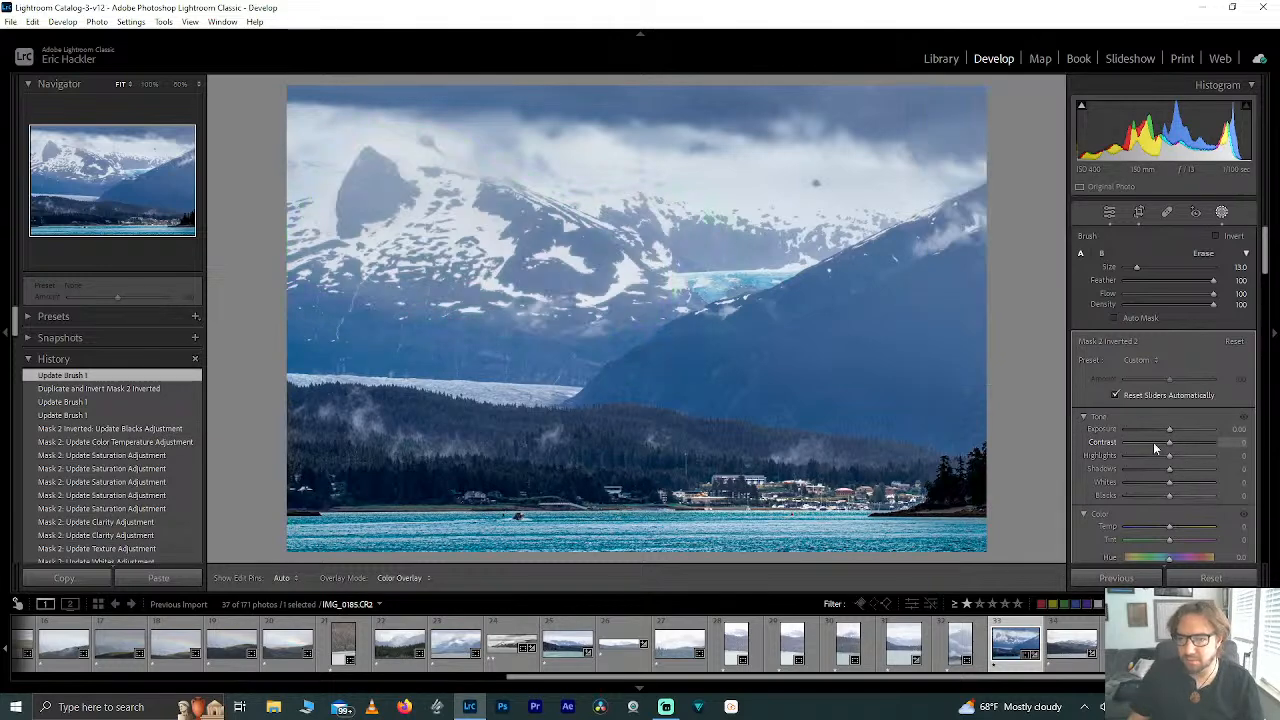
# Step: Try a Contrast of 42 on the mountain in Mask 2 Inverted 2
pyautogui.moveTo(1148, 444); pyautogui.dragTo(1188, 449)
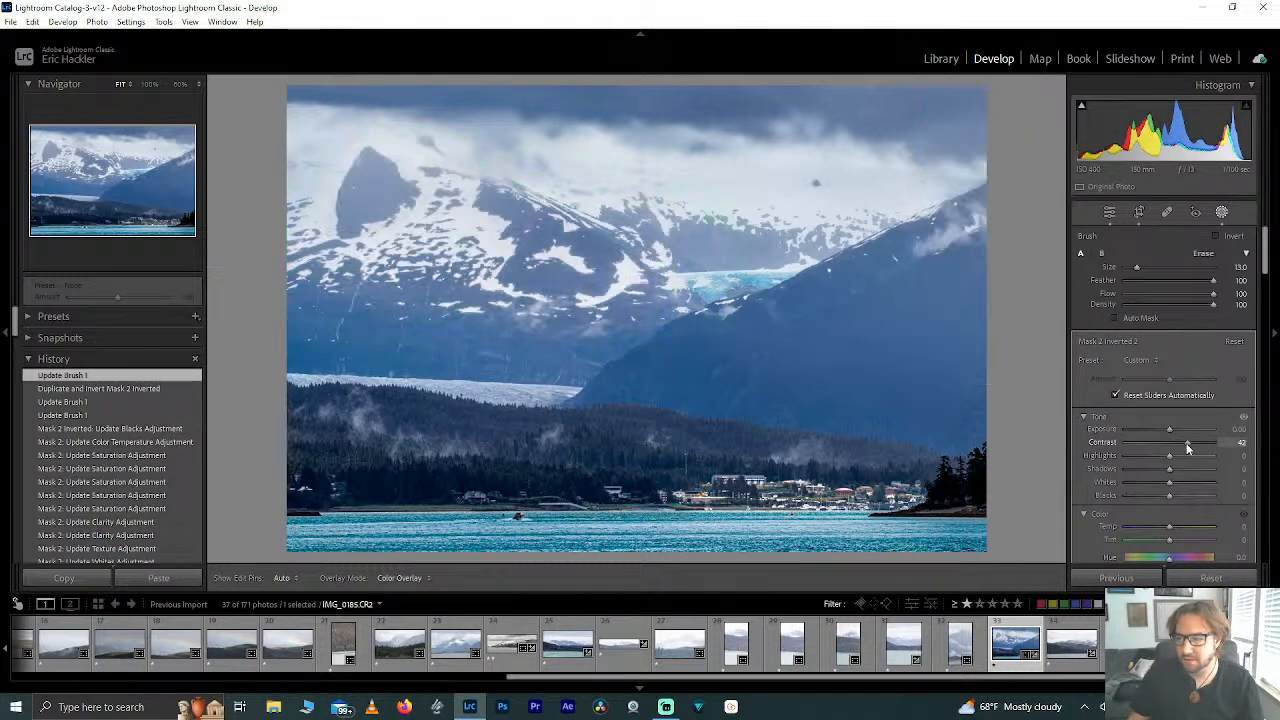
pyautogui.click(1274, 333)
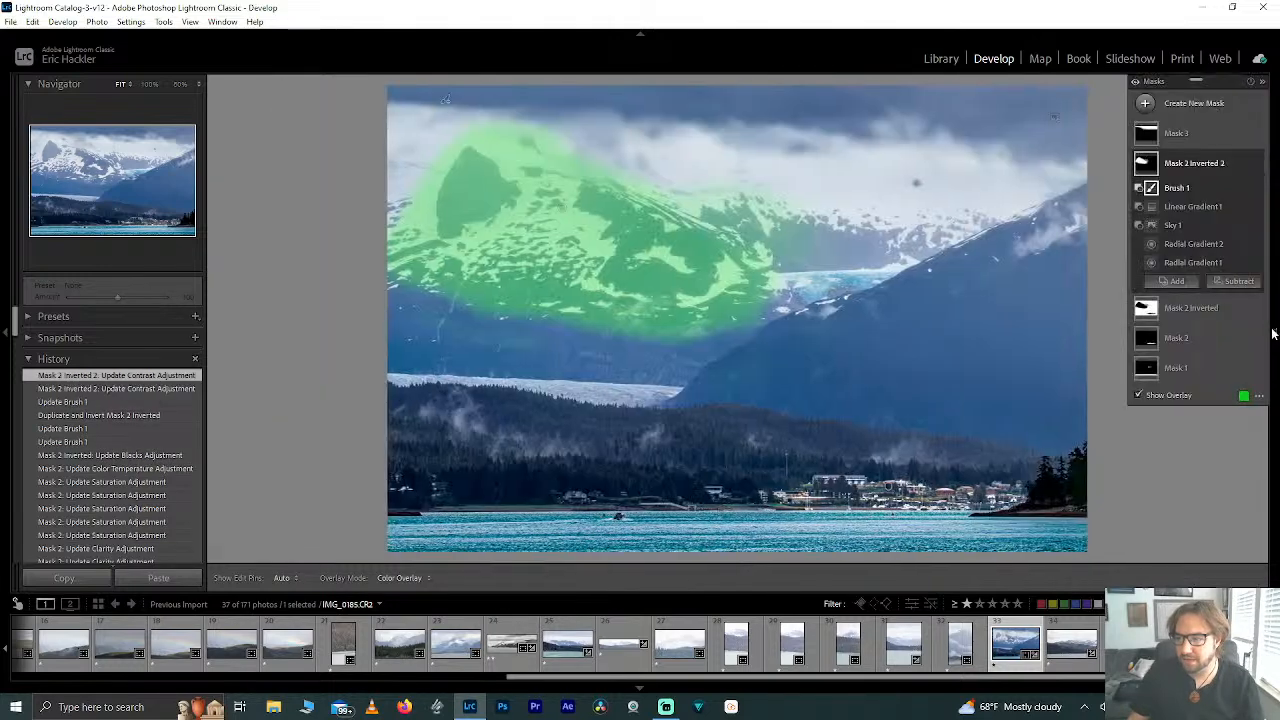
pyautogui.click(1273, 333)
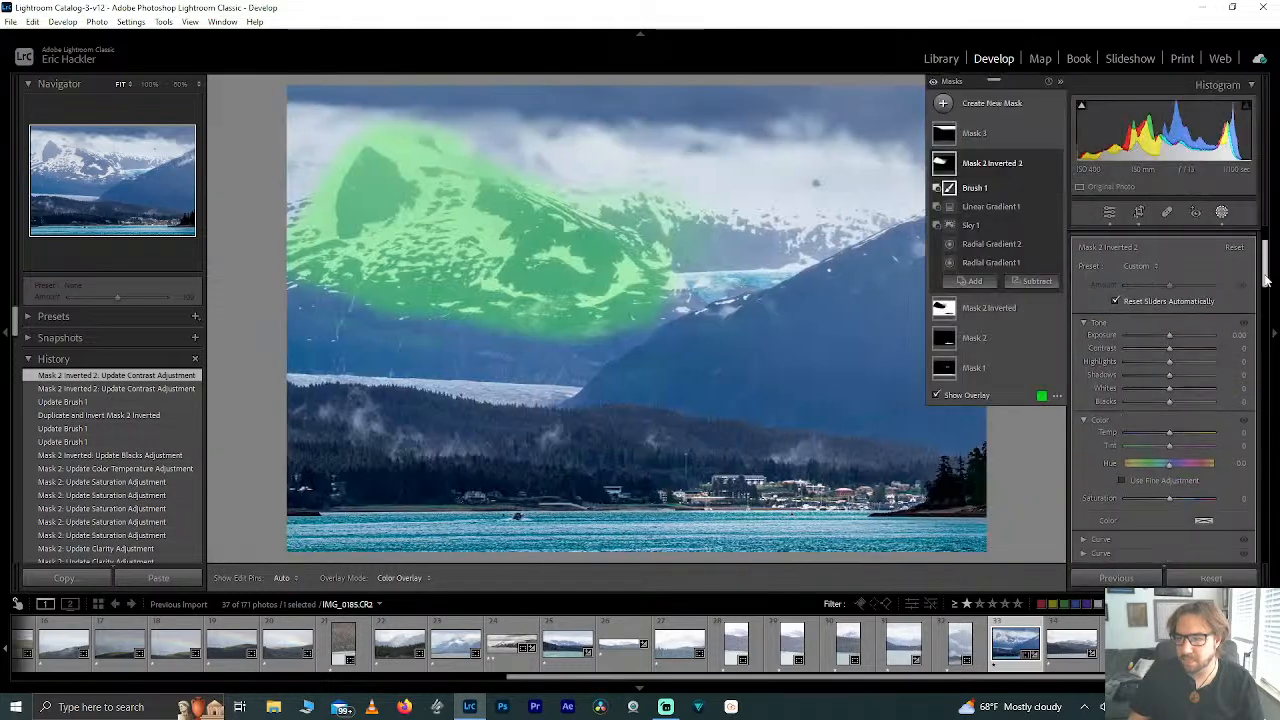
# Step: Set the mountain's Shadows to 100 and Blacks to -52 in Mask 2 Inverted 2
pyautogui.moveTo(1265, 281)
pyautogui.mouseDown()
pyautogui.moveTo(1265, 298)
pyautogui.moveTo(1265, 283)
pyautogui.mouseUp()
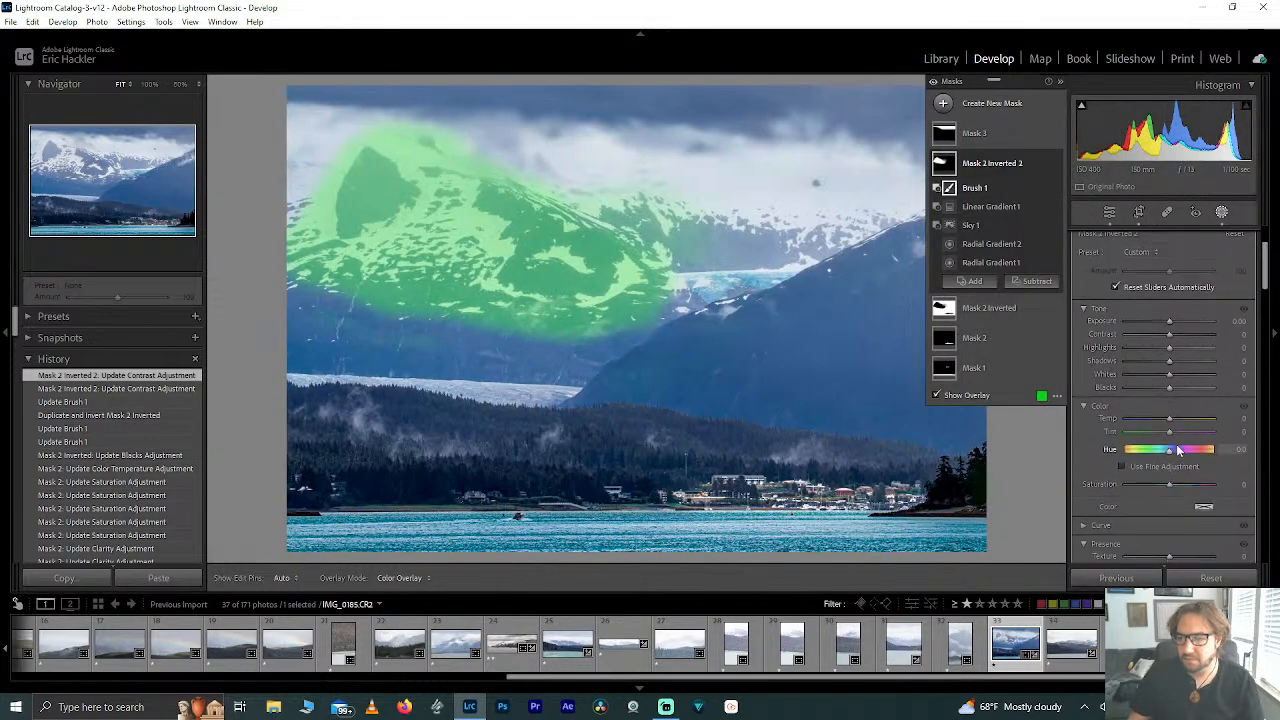
pyautogui.moveTo(1169, 361); pyautogui.dragTo(1081, 365)
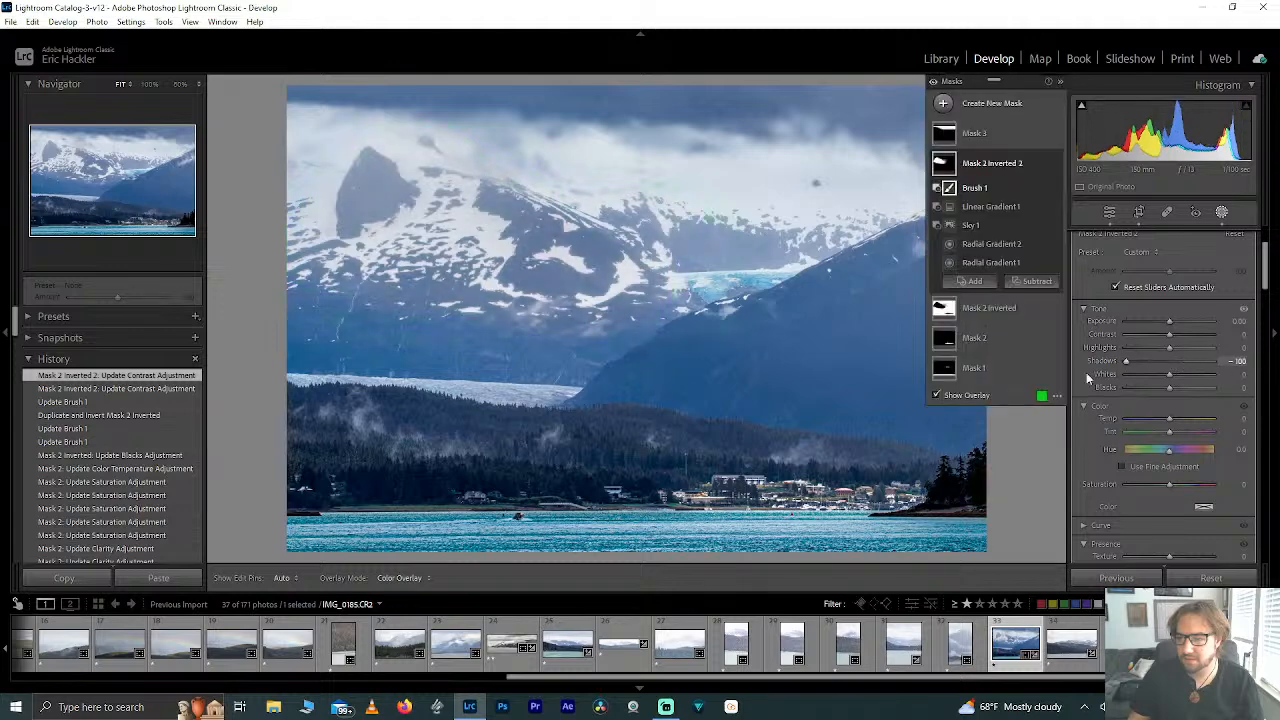
pyautogui.moveTo(1170, 388)
pyautogui.mouseDown()
pyautogui.moveTo(1143, 393)
pyautogui.moveTo(1155, 393)
pyautogui.mouseUp()
pyautogui.moveTo(1155, 388); pyautogui.dragTo(1246, 371)
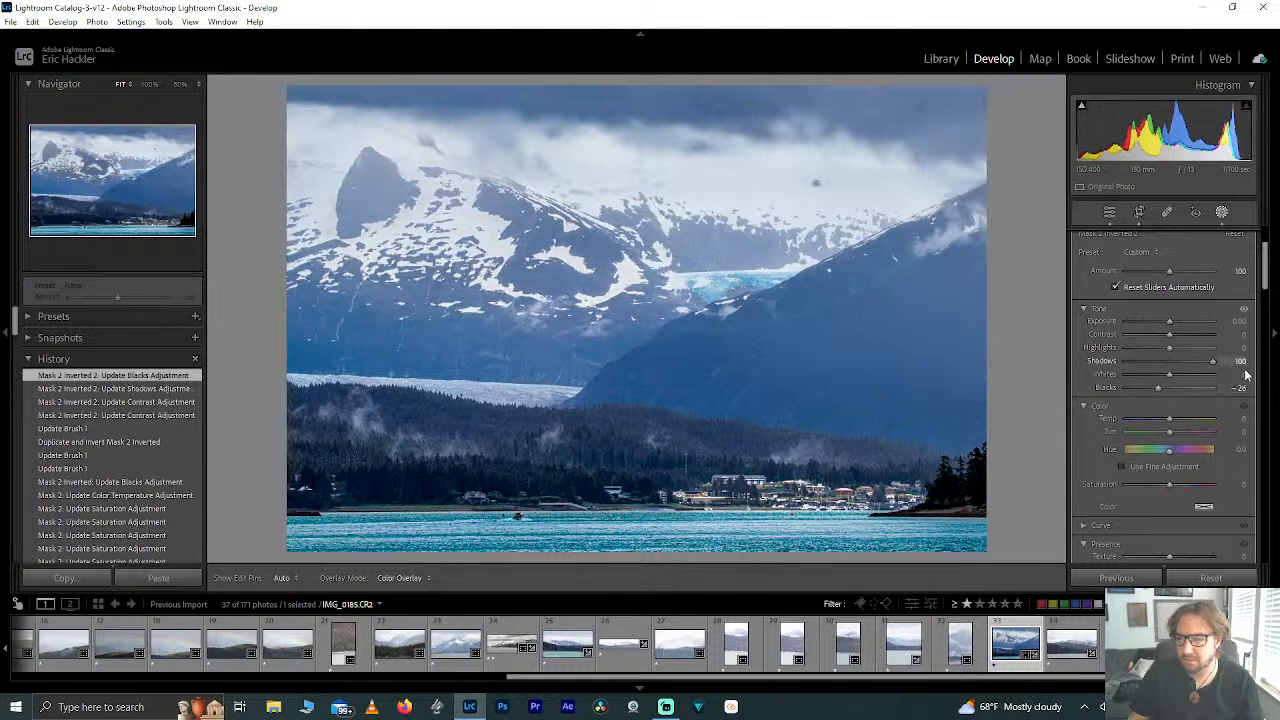
pyautogui.moveTo(1155, 388); pyautogui.dragTo(1148, 391)
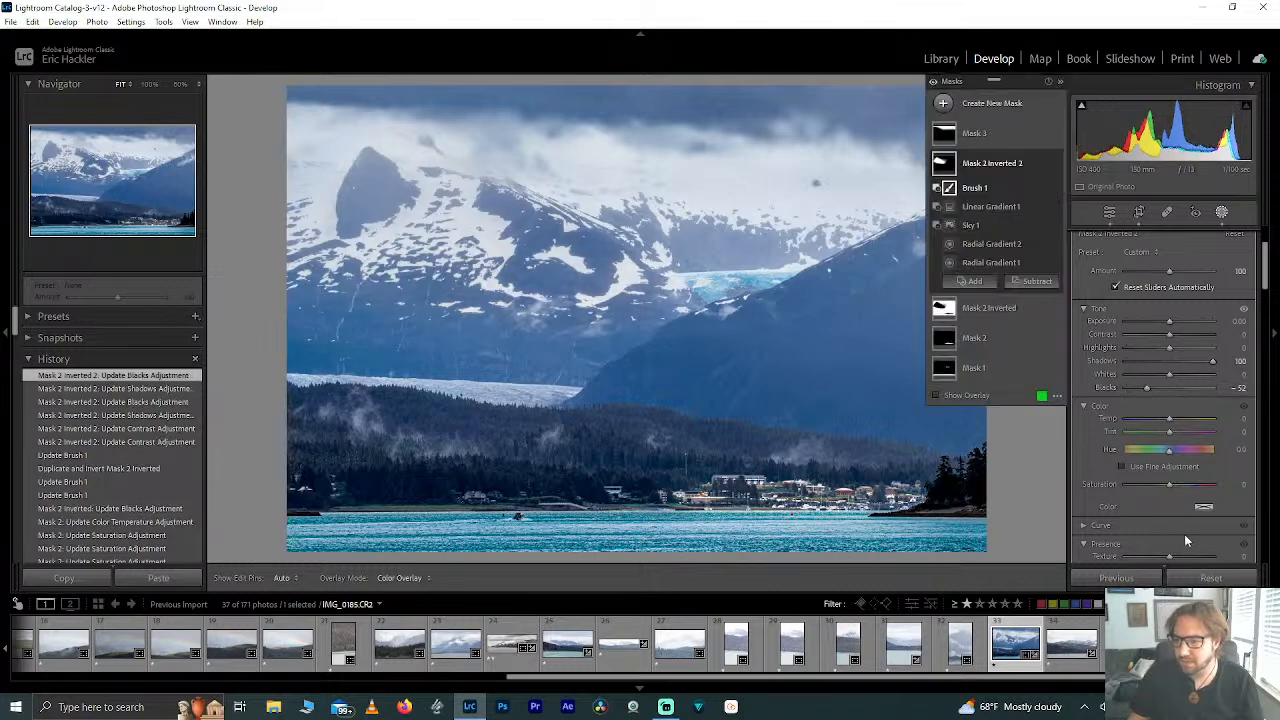
# Step: Sharpen the mountain in Mask 2 Inverted 2 with Texture 100, Clarity 100 and Contrast 72, leaving Dehaze at its default
pyautogui.scroll(-2, 1163, 492)
pyautogui.moveTo(1169, 473); pyautogui.dragTo(1275, 472)
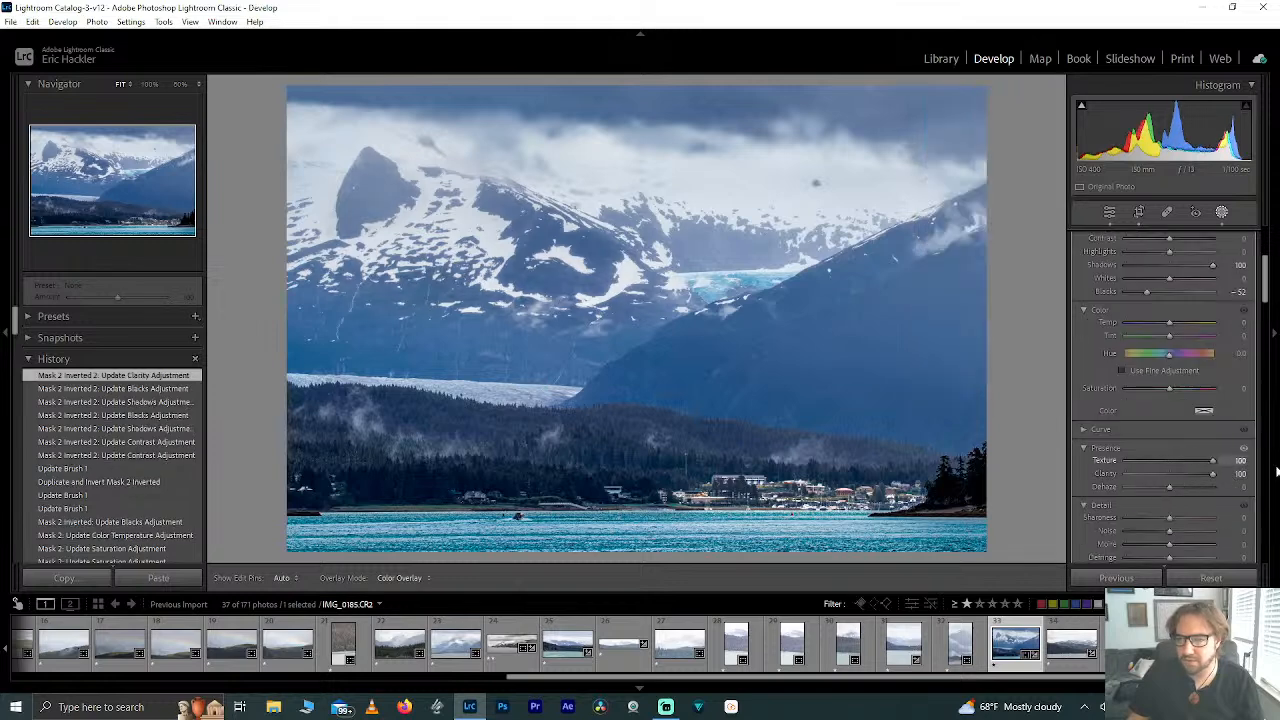
pyautogui.moveTo(1169, 486)
pyautogui.mouseDown()
pyautogui.moveTo(1201, 484)
pyautogui.moveTo(1186, 485)
pyautogui.mouseUp()
pyautogui.doubleClick(1186, 485)
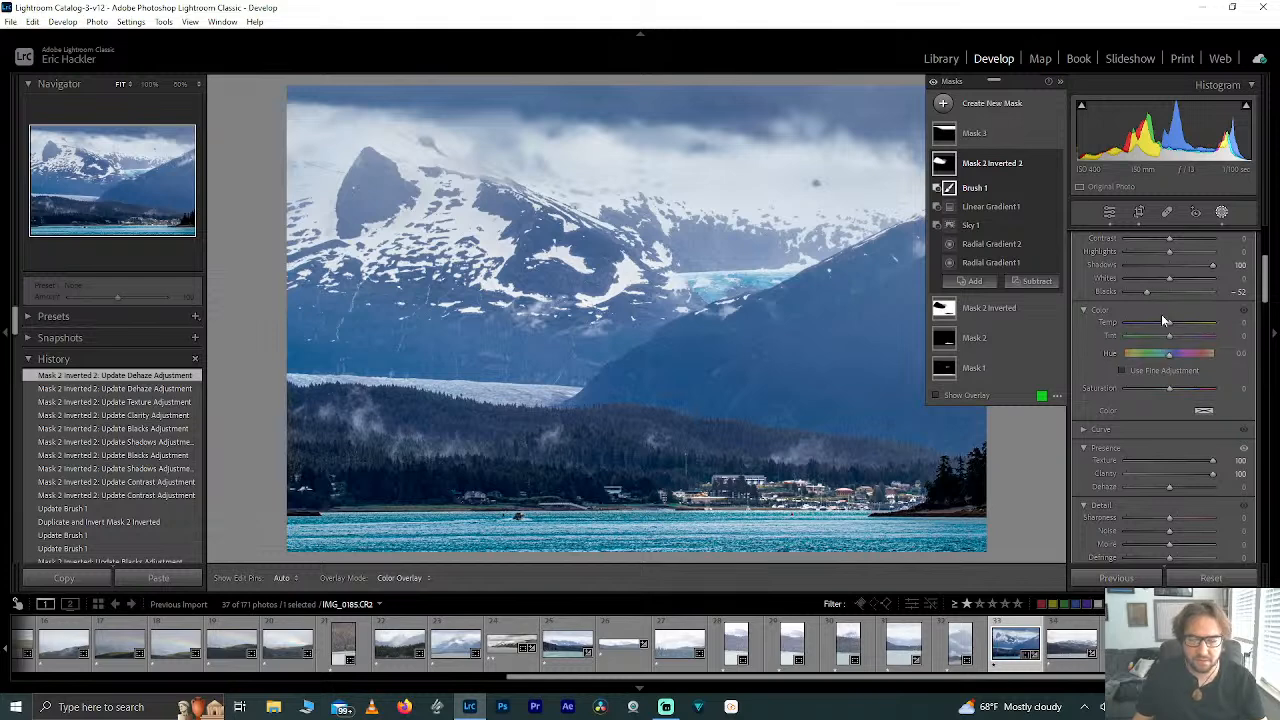
pyautogui.moveTo(1266, 276); pyautogui.dragTo(1276, 252)
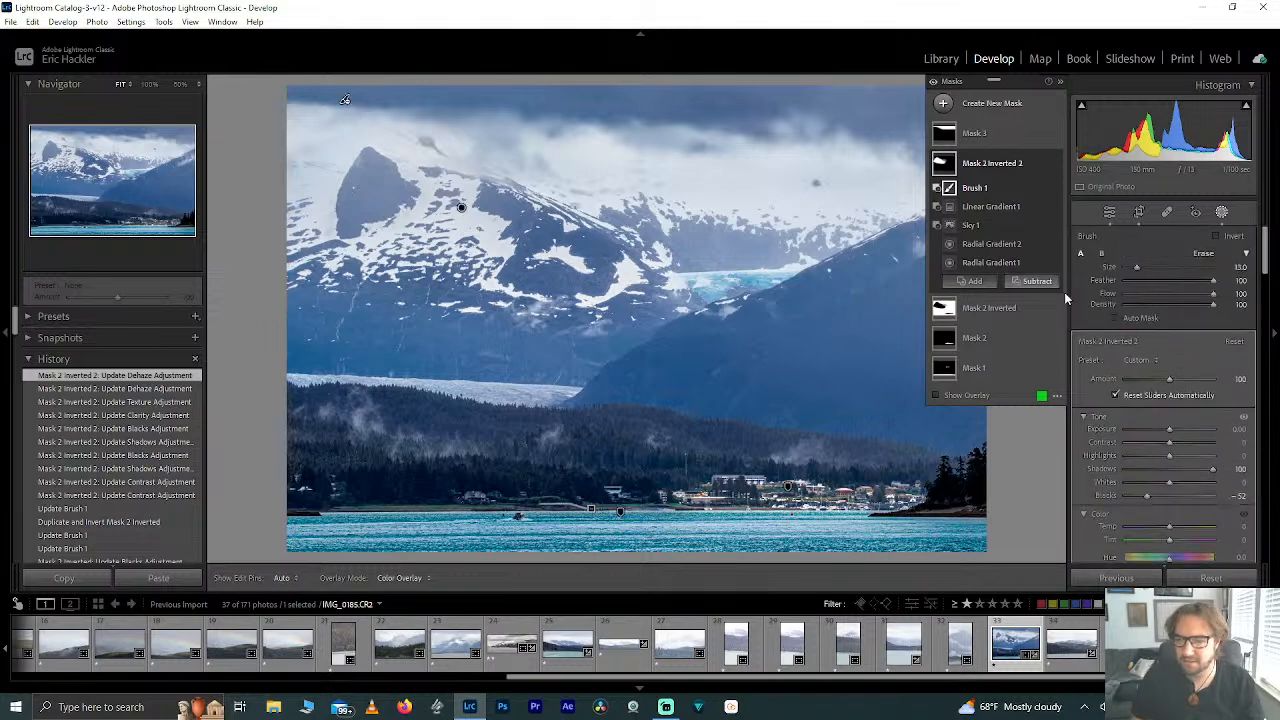
pyautogui.moveTo(1172, 442); pyautogui.dragTo(1201, 442)
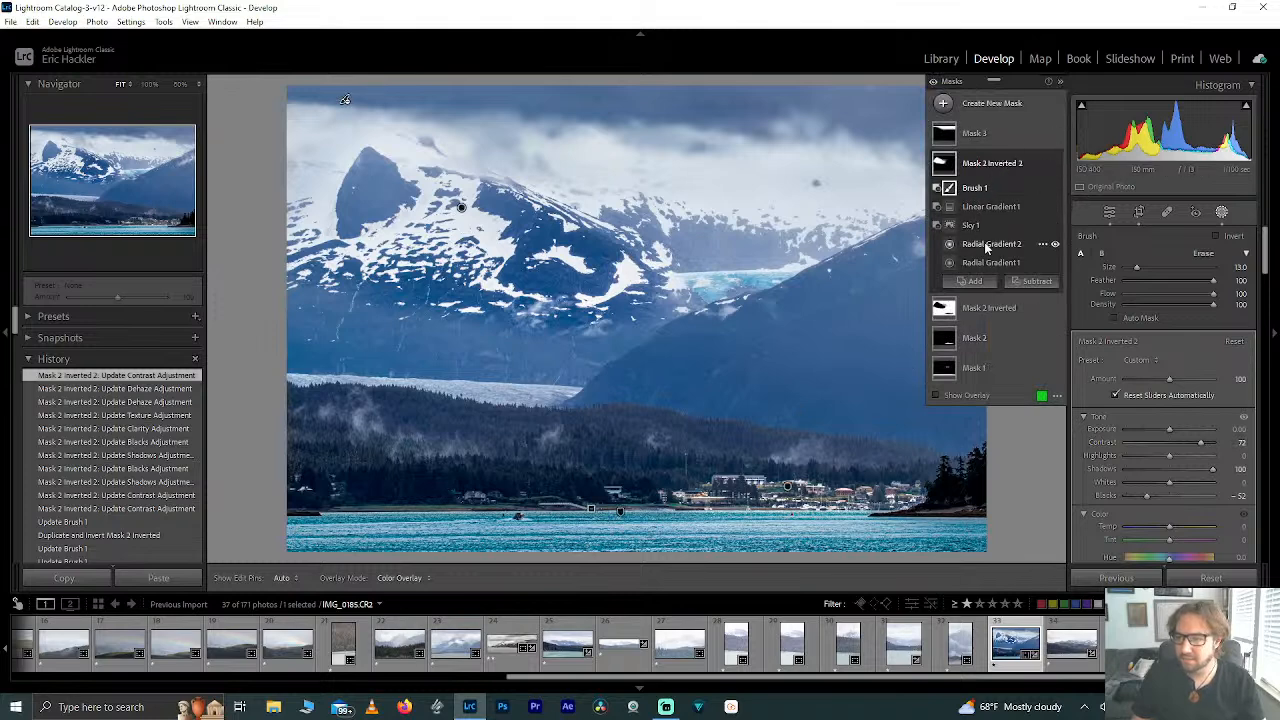
# Step: Add a brush with Size 14 and Density 79 to Mask 2 Inverted 2, and paint over the snowy mountain's lower slopes
pyautogui.click(976, 285)
pyautogui.click(999, 403)
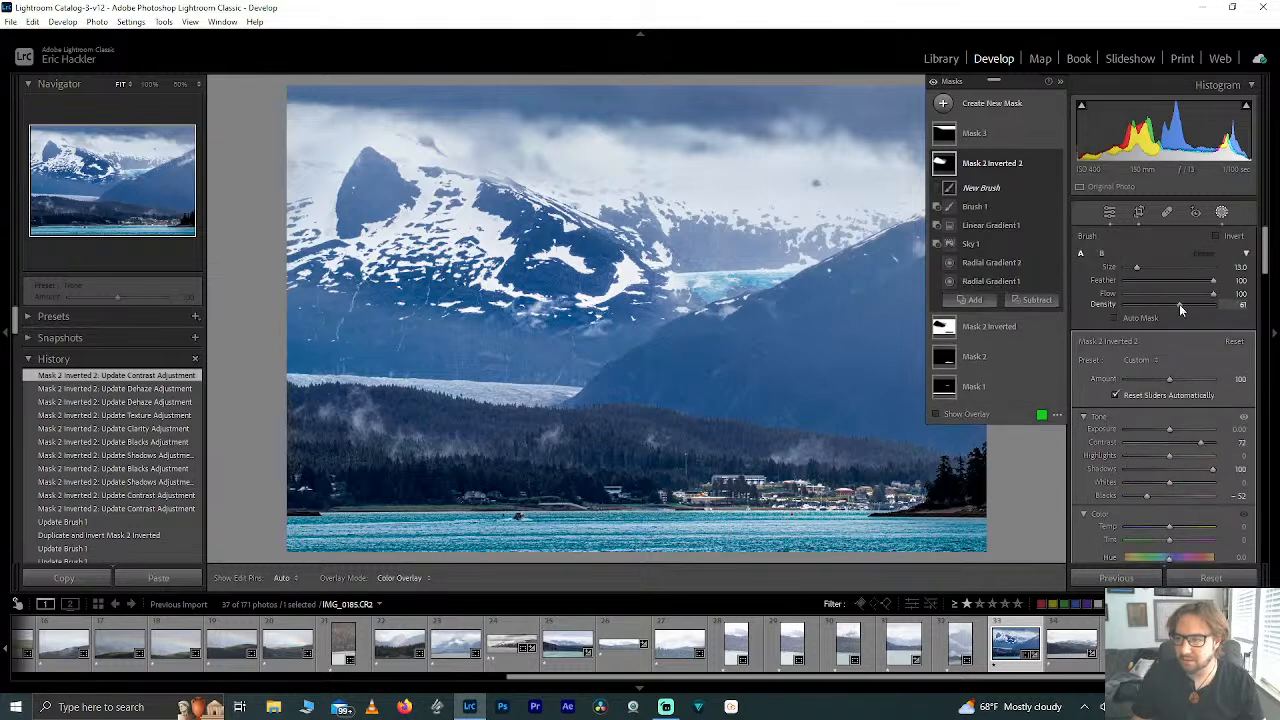
pyautogui.moveTo(1179, 304); pyautogui.dragTo(1197, 305)
pyautogui.scroll(1, 474, 334)
pyautogui.moveTo(421, 318)
pyautogui.mouseDown()
pyautogui.moveTo(519, 331)
pyautogui.moveTo(418, 325)
pyautogui.moveTo(509, 330)
pyautogui.moveTo(301, 343)
pyautogui.moveTo(308, 331)
pyautogui.moveTo(261, 270)
pyautogui.moveTo(304, 309)
pyautogui.moveTo(386, 311)
pyautogui.moveTo(525, 345)
pyautogui.moveTo(573, 340)
pyautogui.moveTo(635, 300)
pyautogui.moveTo(585, 326)
pyautogui.moveTo(622, 298)
pyautogui.moveTo(644, 241)
pyautogui.moveTo(627, 243)
pyautogui.moveTo(670, 290)
pyautogui.moveTo(692, 250)
pyautogui.moveTo(773, 244)
pyautogui.moveTo(642, 240)
pyautogui.moveTo(573, 258)
pyautogui.moveTo(365, 200)
pyautogui.moveTo(277, 228)
pyautogui.mouseUp()
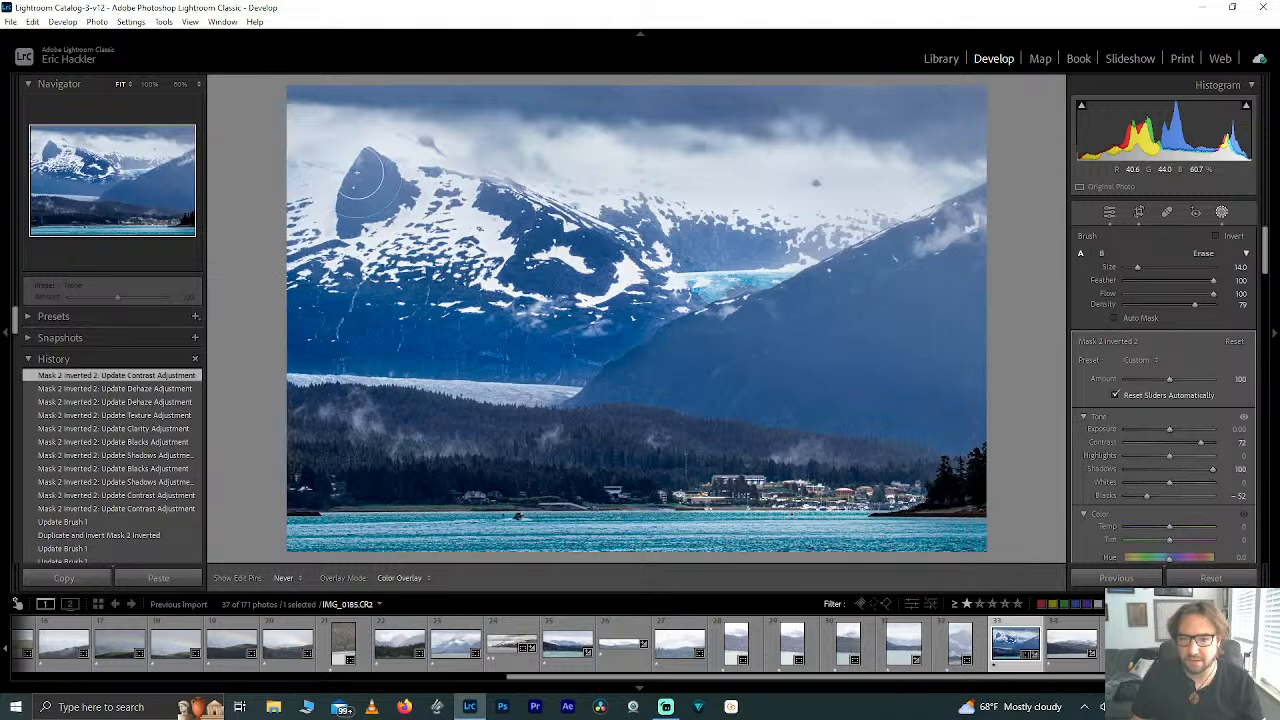
pyautogui.press('h')
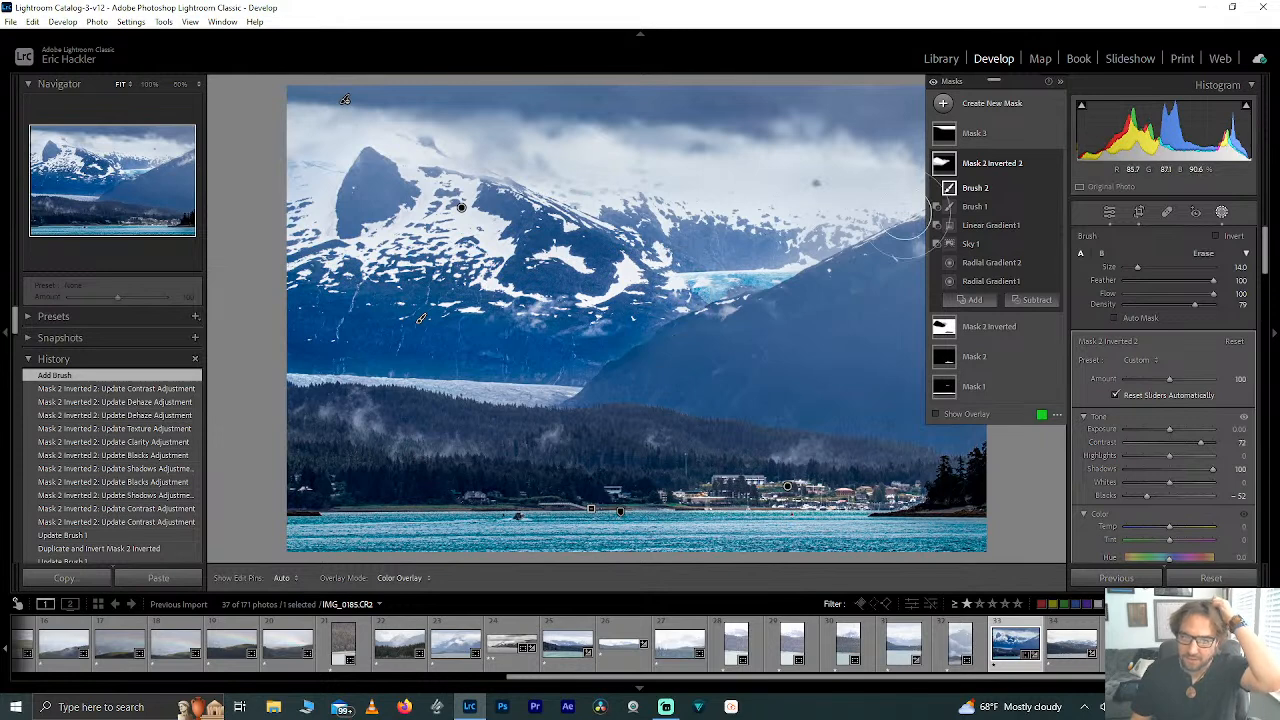
# Step: Try painting the dark mountain beside the glacier into Mask 2 Inverted 2 at Density 79, and undo the brushwork
pyautogui.click(800, 310)
pyautogui.press('h')
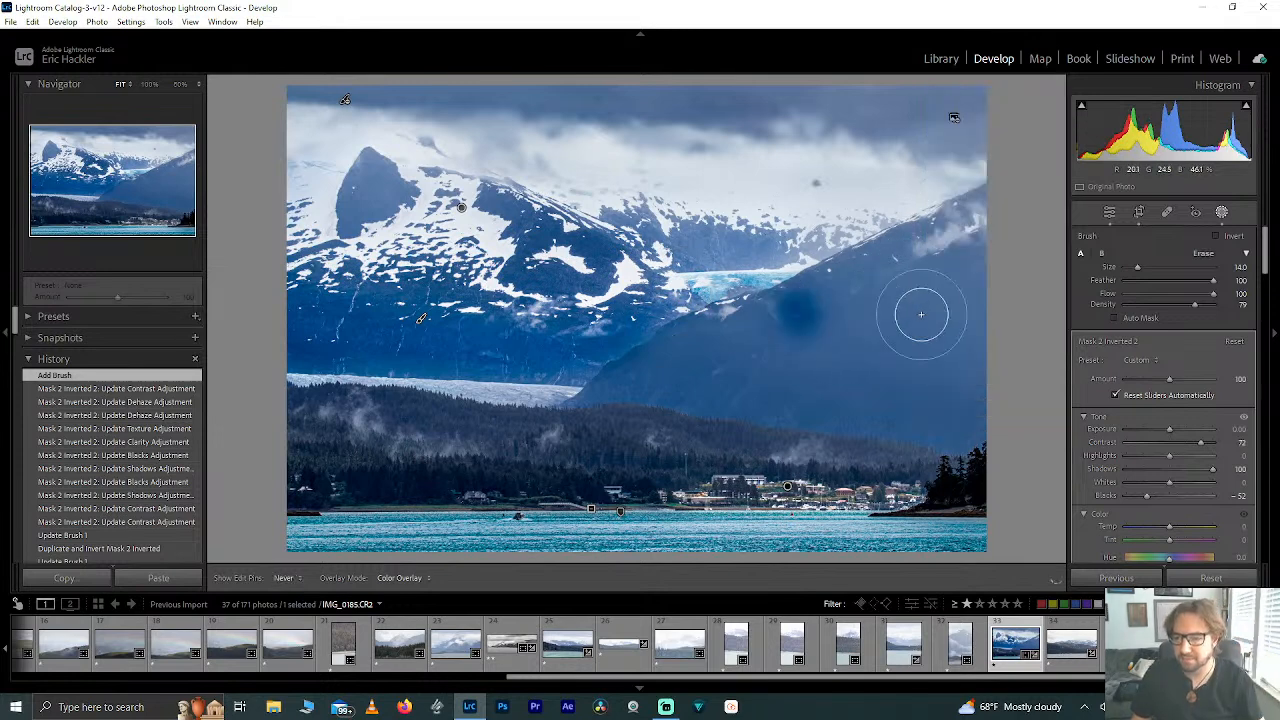
pyautogui.press('h')
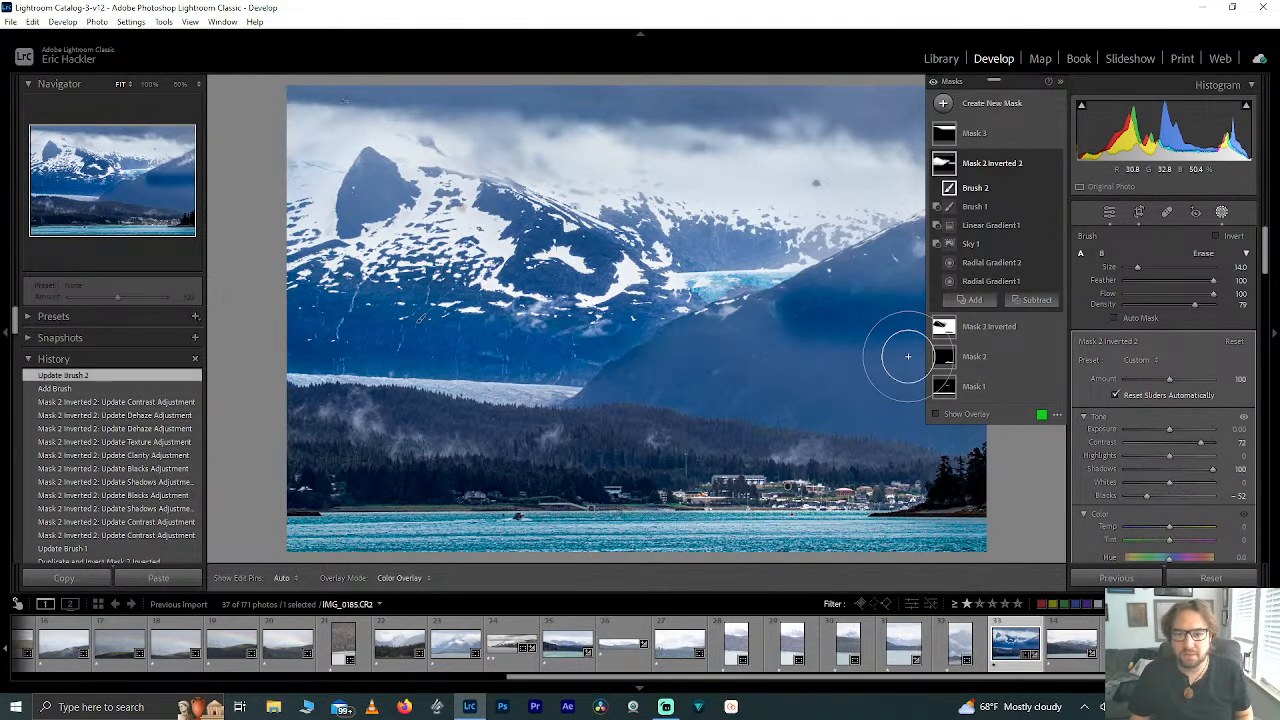
pyautogui.hotkey('ctrl', 'z')
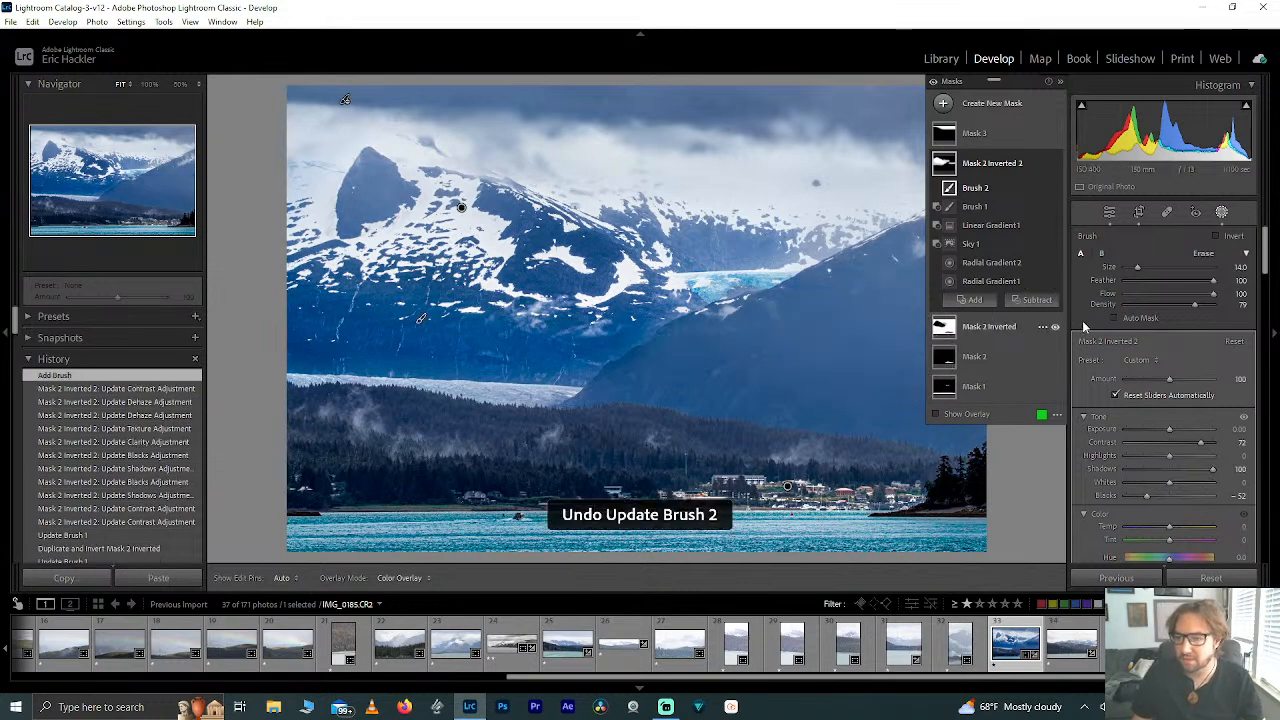
# Step: Paint the dark mountain beside the glacier into Mask 2 Inverted 2 with the brush at Density 39, adding a further pass at Density 60
pyautogui.moveTo(1194, 303); pyautogui.dragTo(1160, 303)
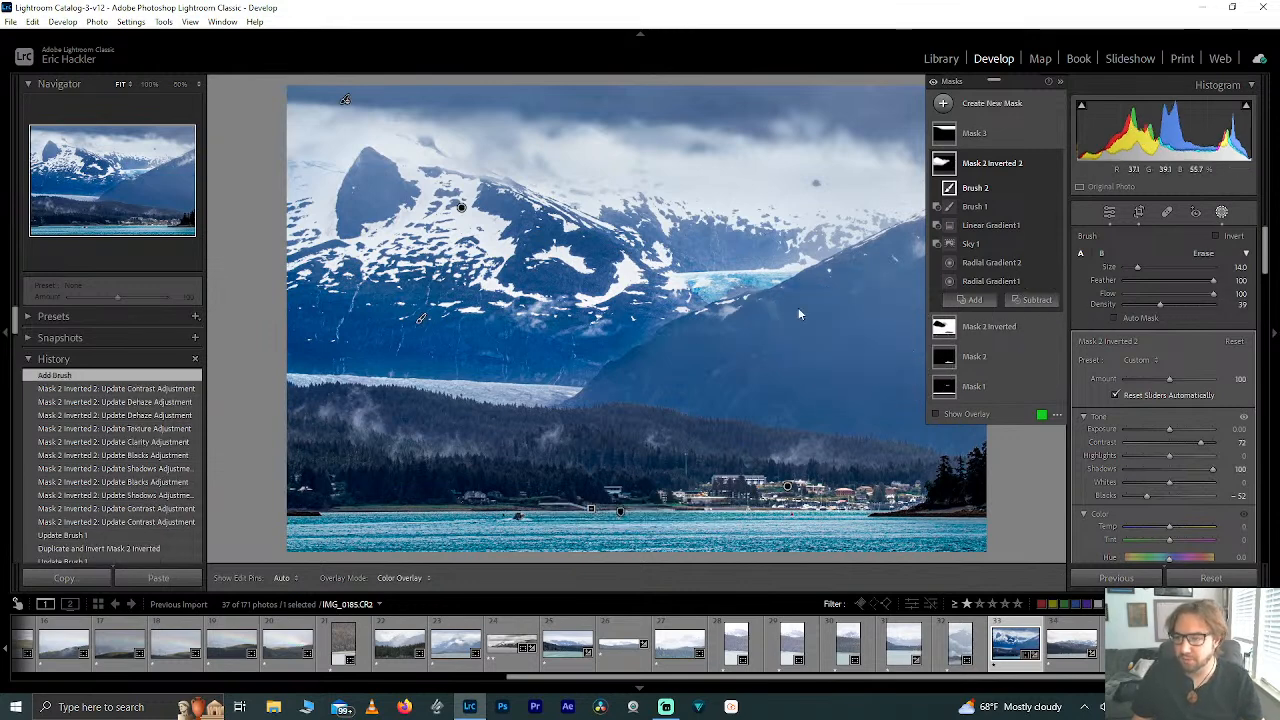
pyautogui.press('h')
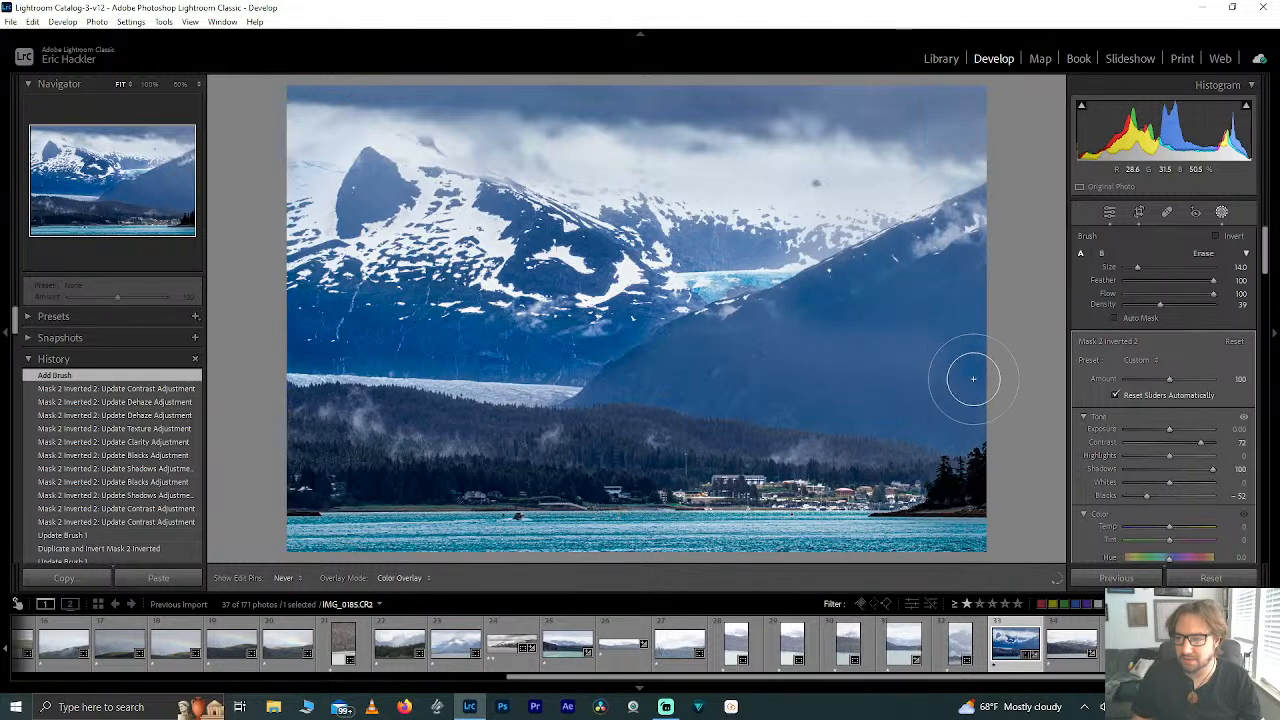
pyautogui.moveTo(973, 378)
pyautogui.mouseDown()
pyautogui.moveTo(946, 431)
pyautogui.moveTo(611, 403)
pyautogui.moveTo(770, 313)
pyautogui.moveTo(912, 330)
pyautogui.mouseUp()
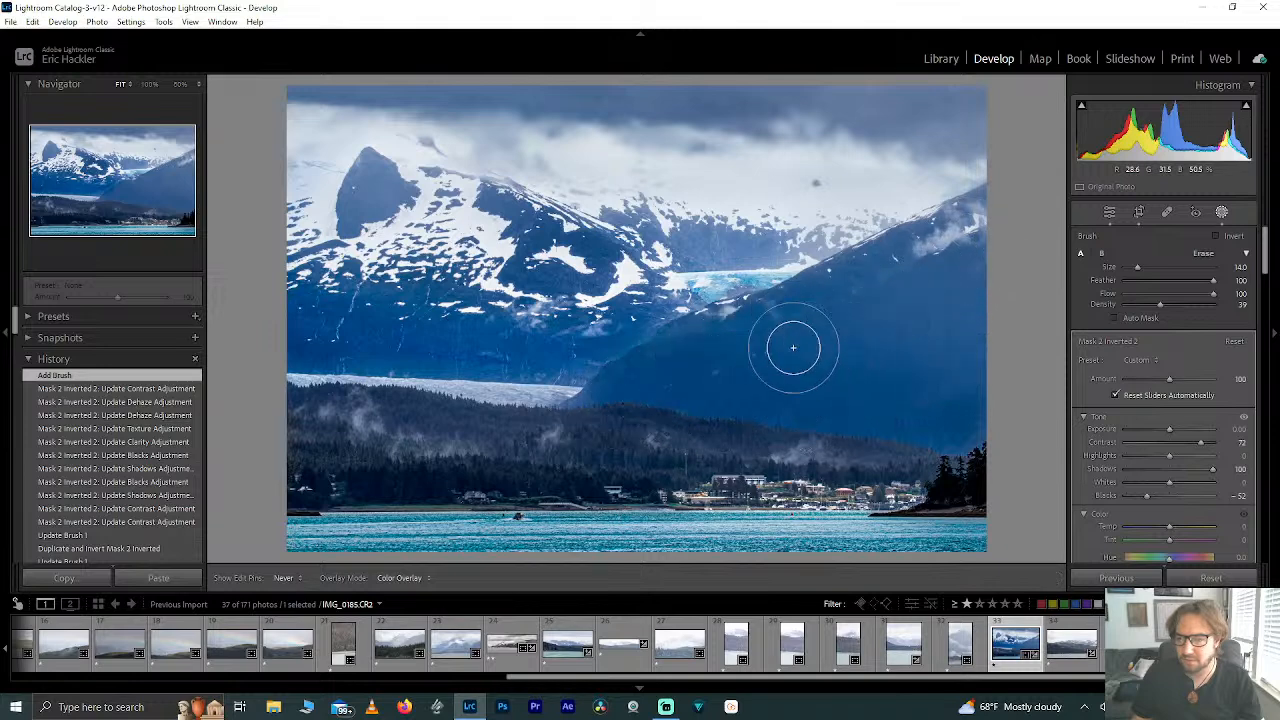
pyautogui.press('h')
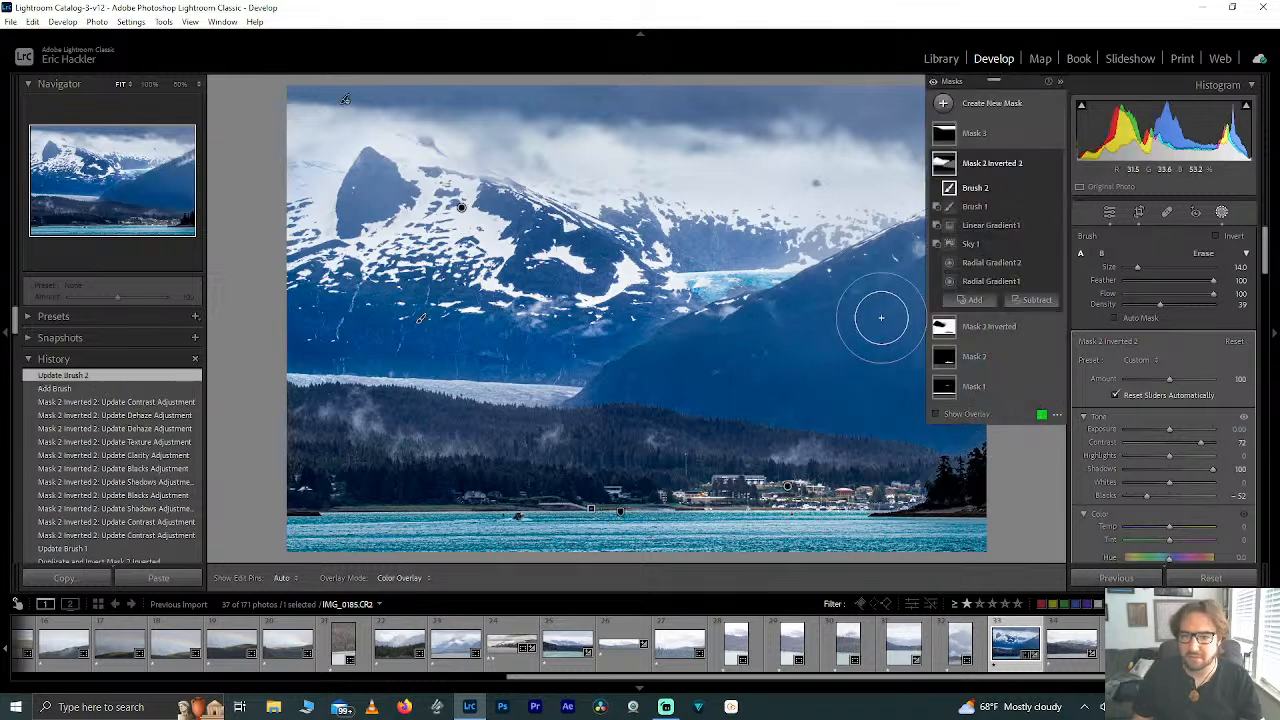
pyautogui.press('h')
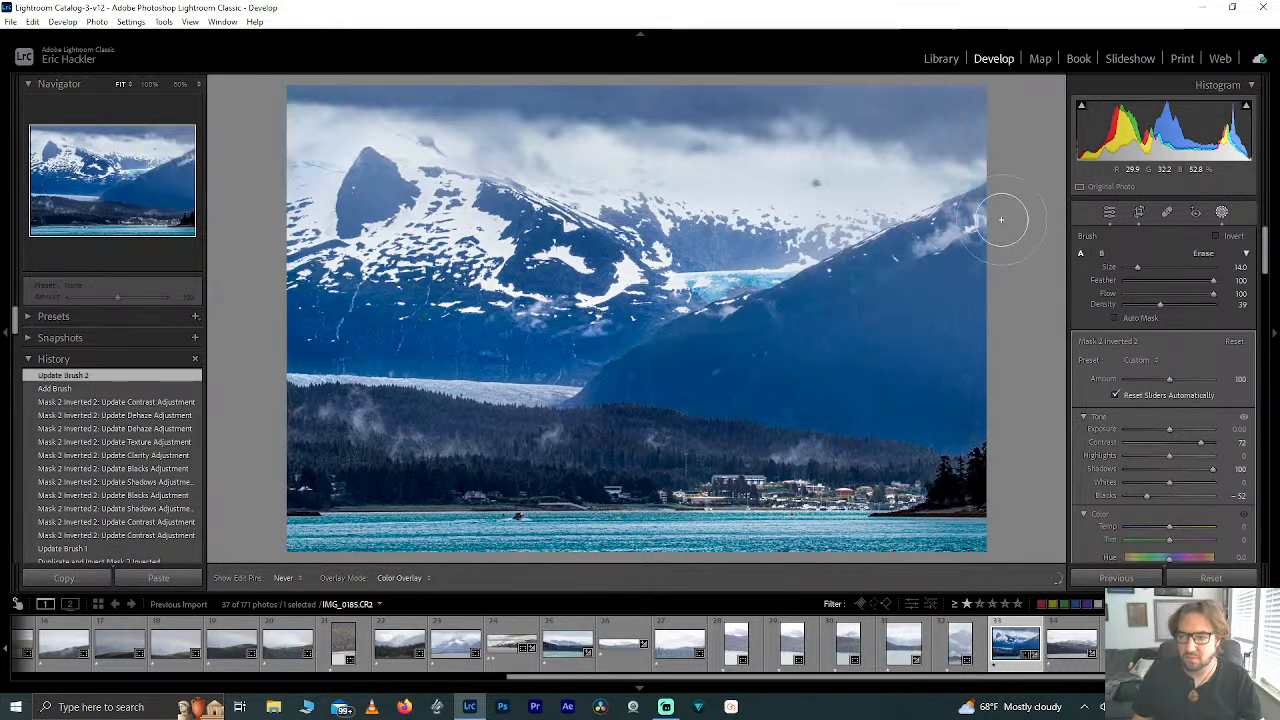
pyautogui.moveTo(1001, 219); pyautogui.dragTo(905, 290)
pyautogui.press('h')
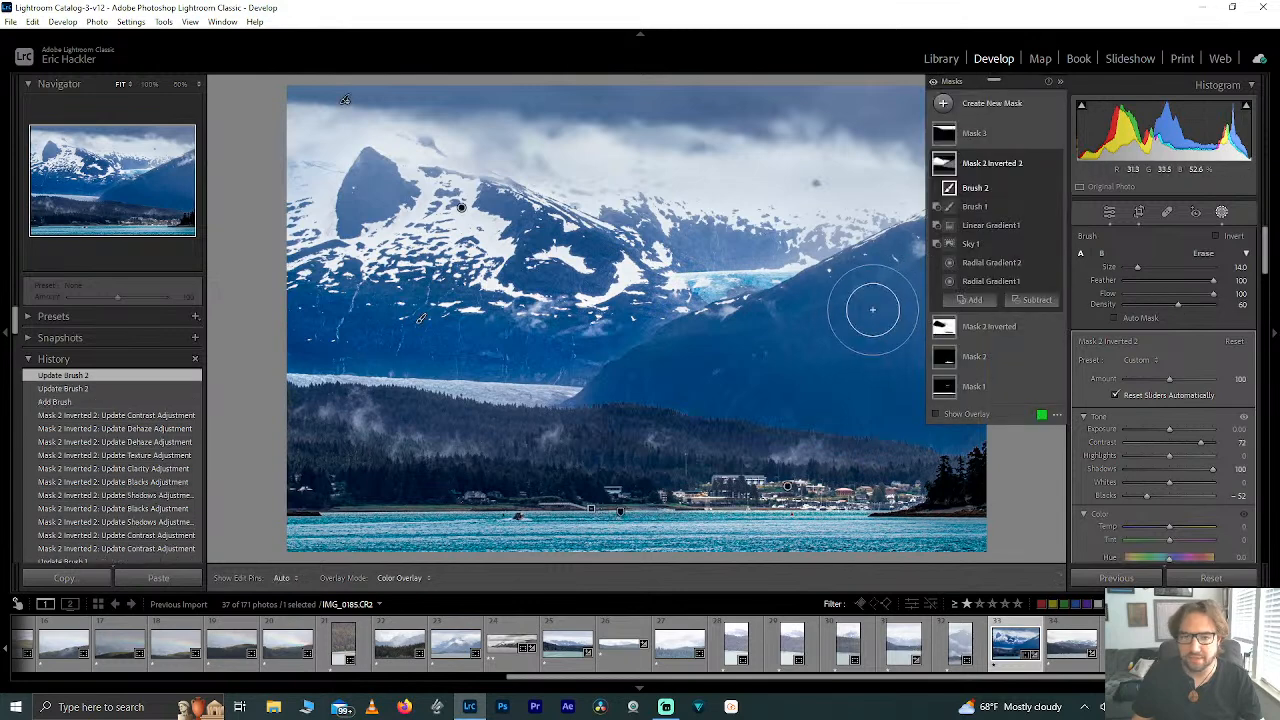
pyautogui.press('h')
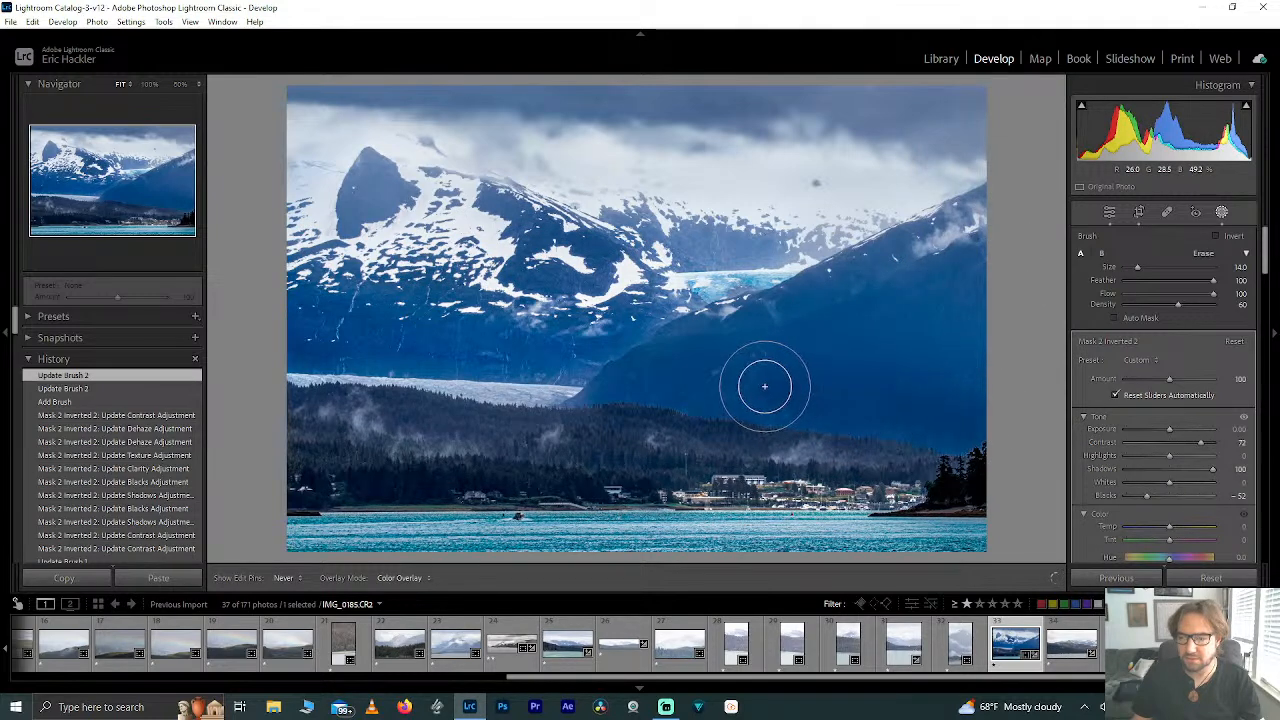
pyautogui.press('h')
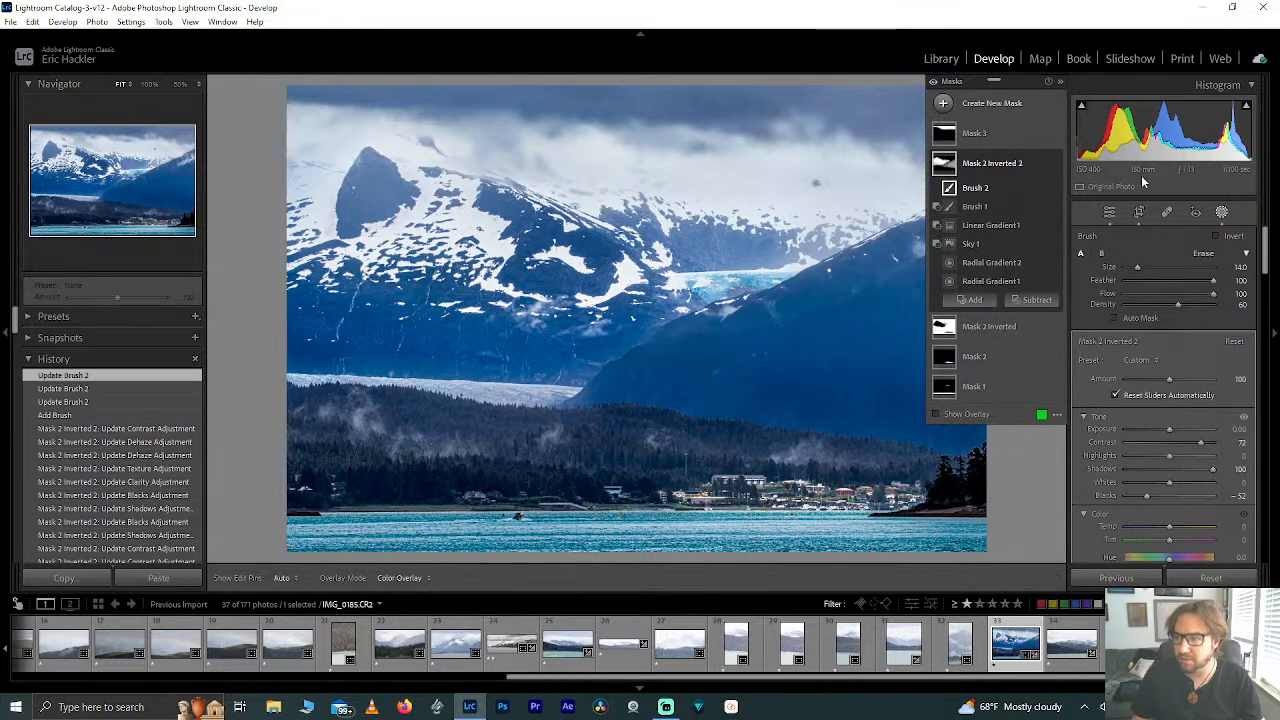
# Step: Try a global Blue luminance of -60, undo the luminance changes, and set the Blue saturation to +20
pyautogui.click(1110, 214)
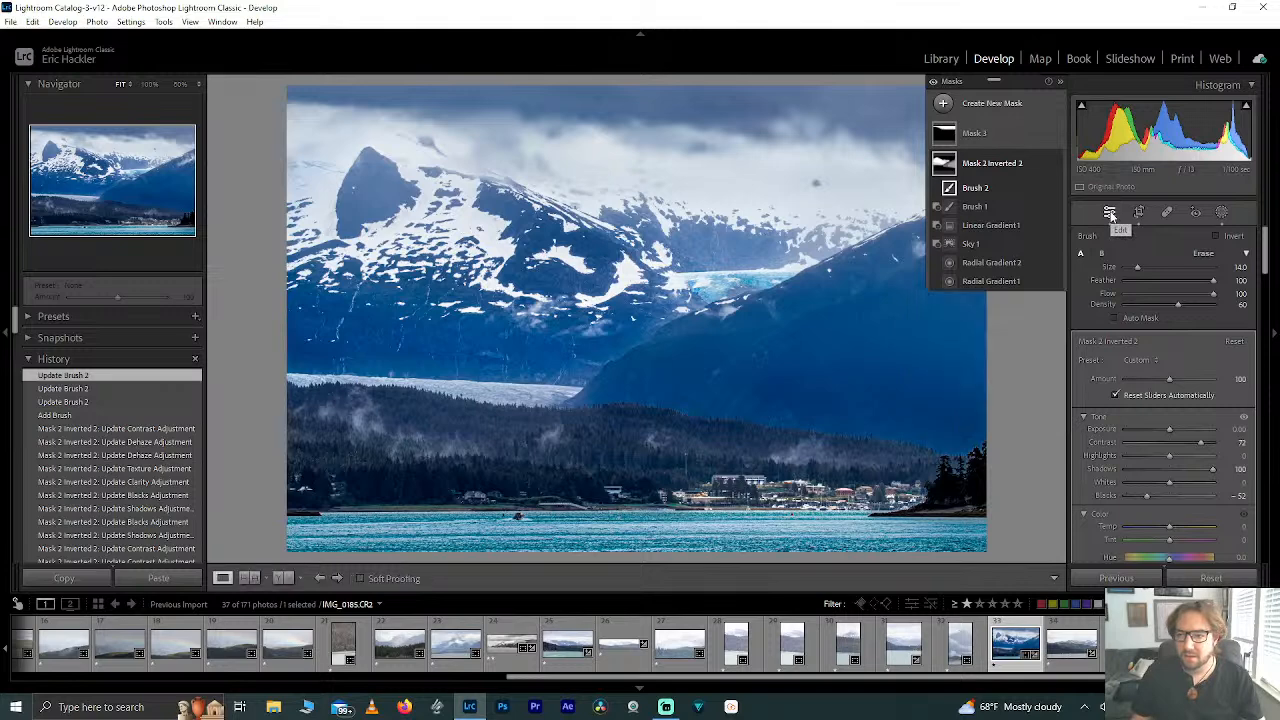
pyautogui.moveTo(1276, 242); pyautogui.dragTo(1272, 334)
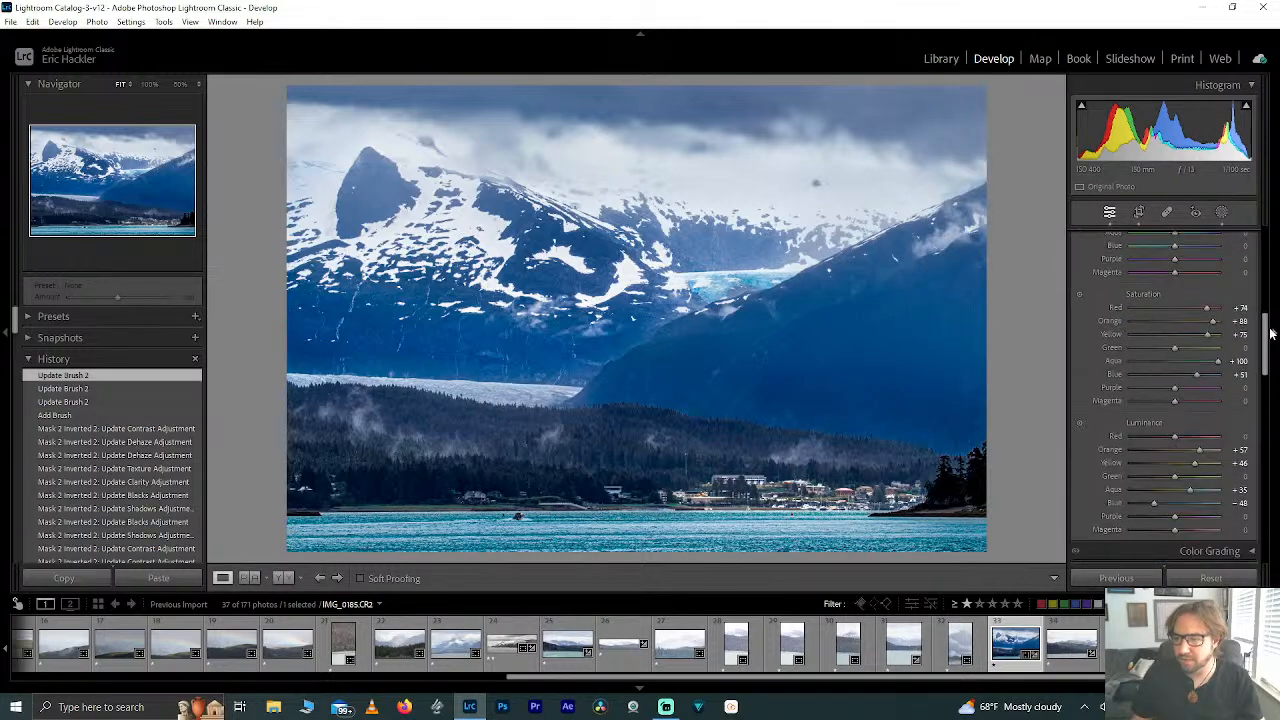
pyautogui.moveTo(1154, 500)
pyautogui.mouseDown()
pyautogui.moveTo(1177, 508)
pyautogui.moveTo(1149, 505)
pyautogui.mouseUp()
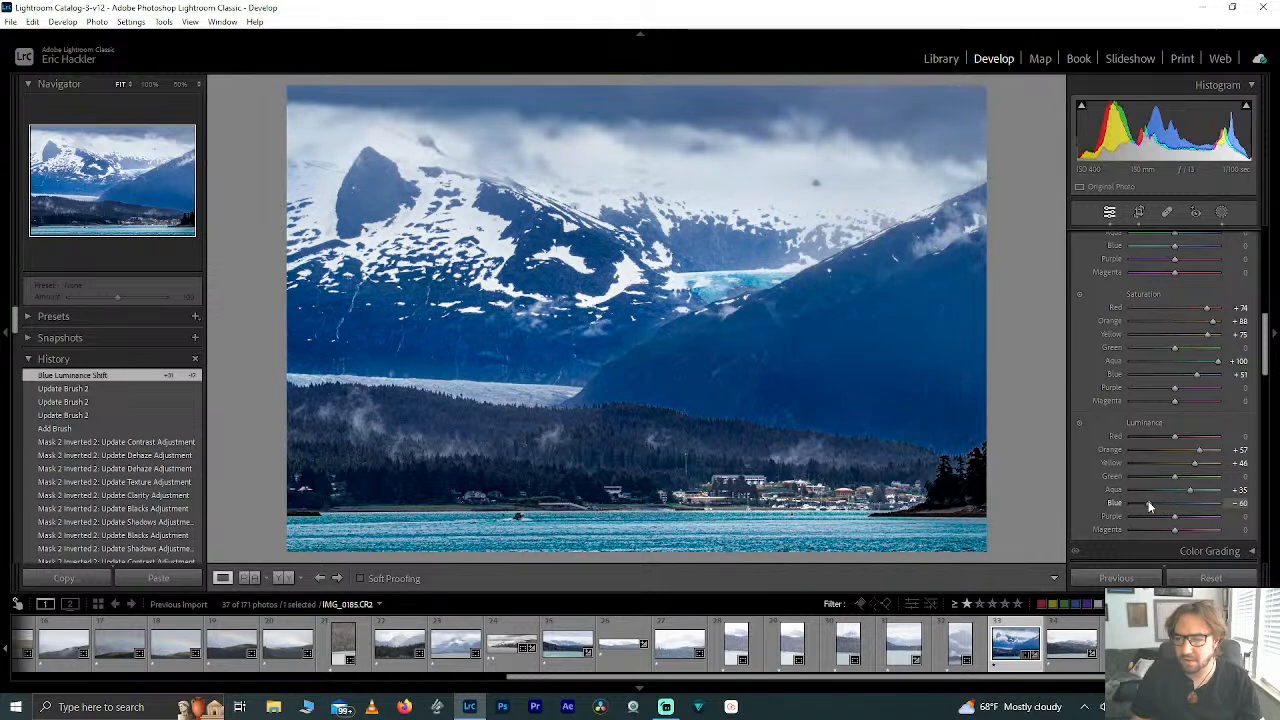
pyautogui.hotkey('ctrl', 'z')
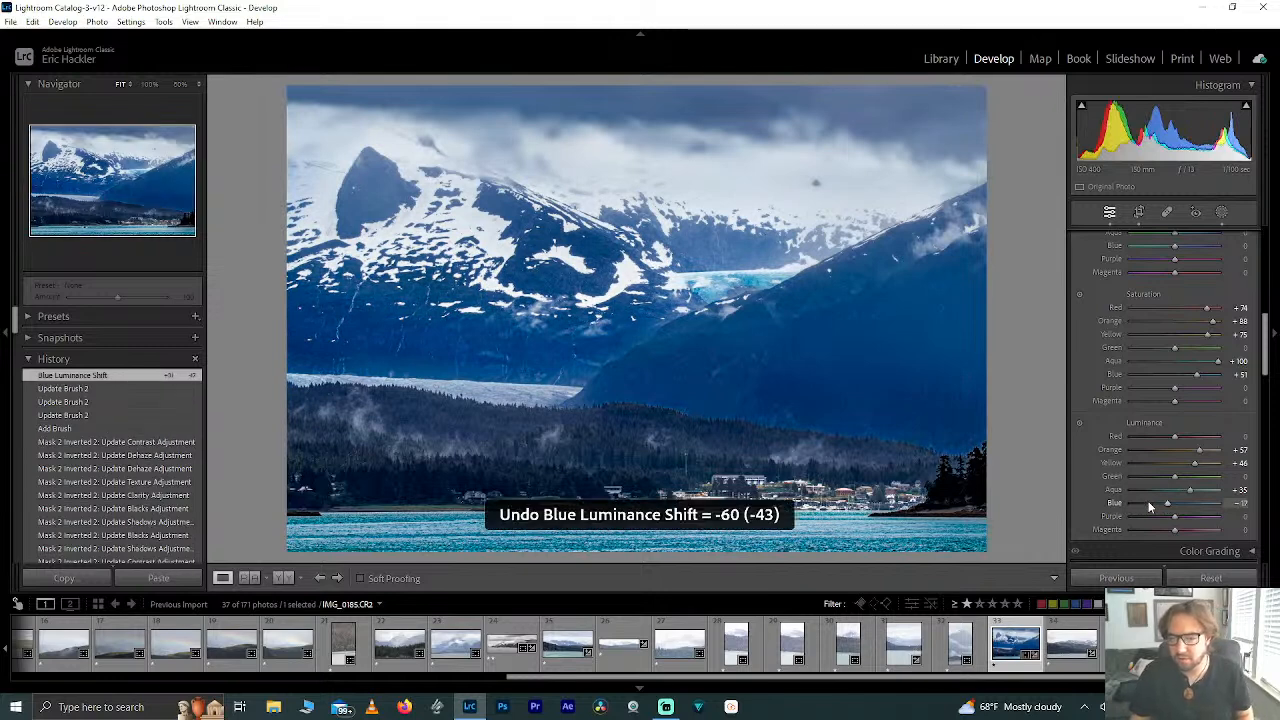
pyautogui.hotkey('ctrl', 'z')
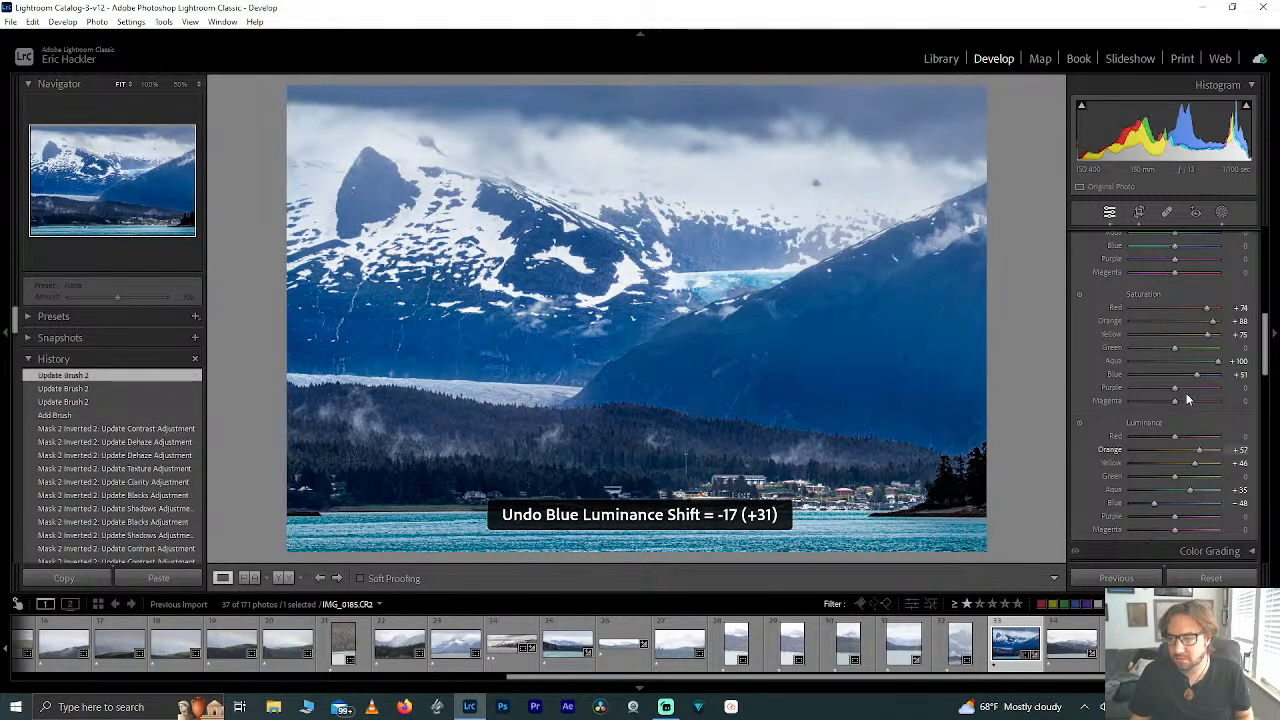
pyautogui.moveTo(1197, 374)
pyautogui.mouseDown()
pyautogui.moveTo(1170, 384)
pyautogui.moveTo(1145, 373)
pyautogui.moveTo(1183, 375)
pyautogui.mouseUp()
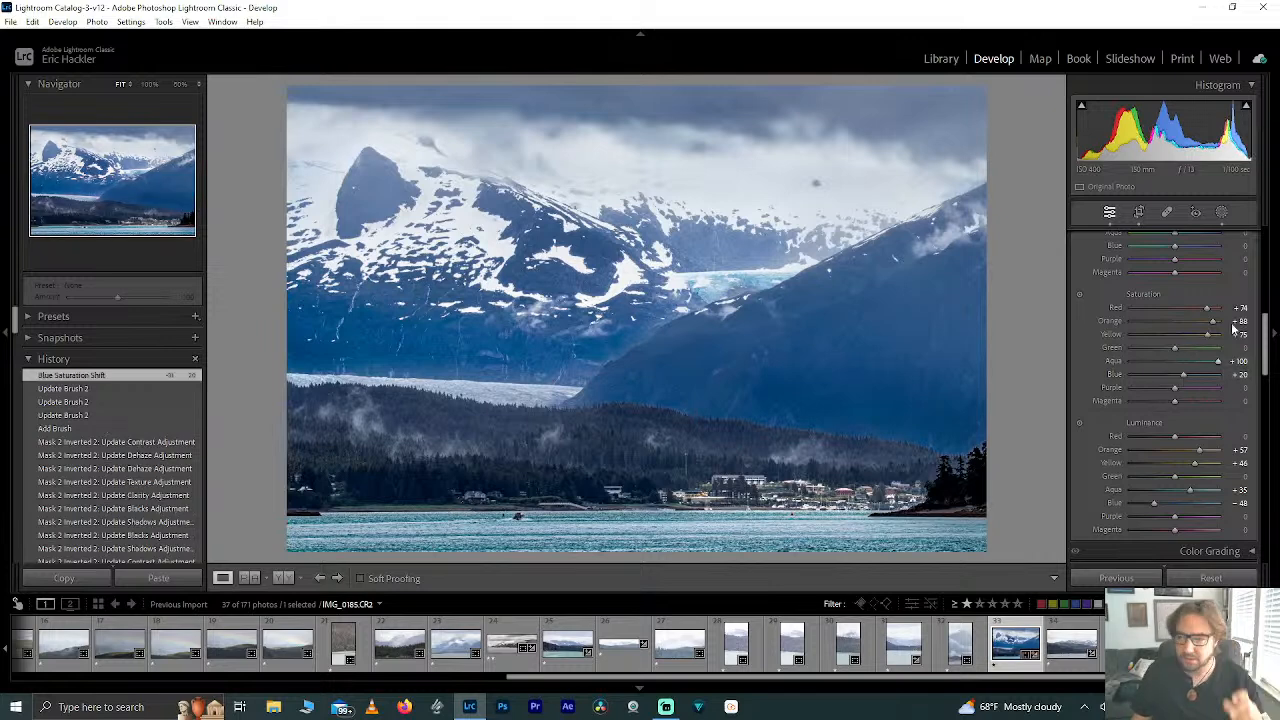
# Step: Try a cooler global Temp and a Tint of -44, resetting each white balance value
pyautogui.moveTo(1264, 345); pyautogui.dragTo(1258, 255)
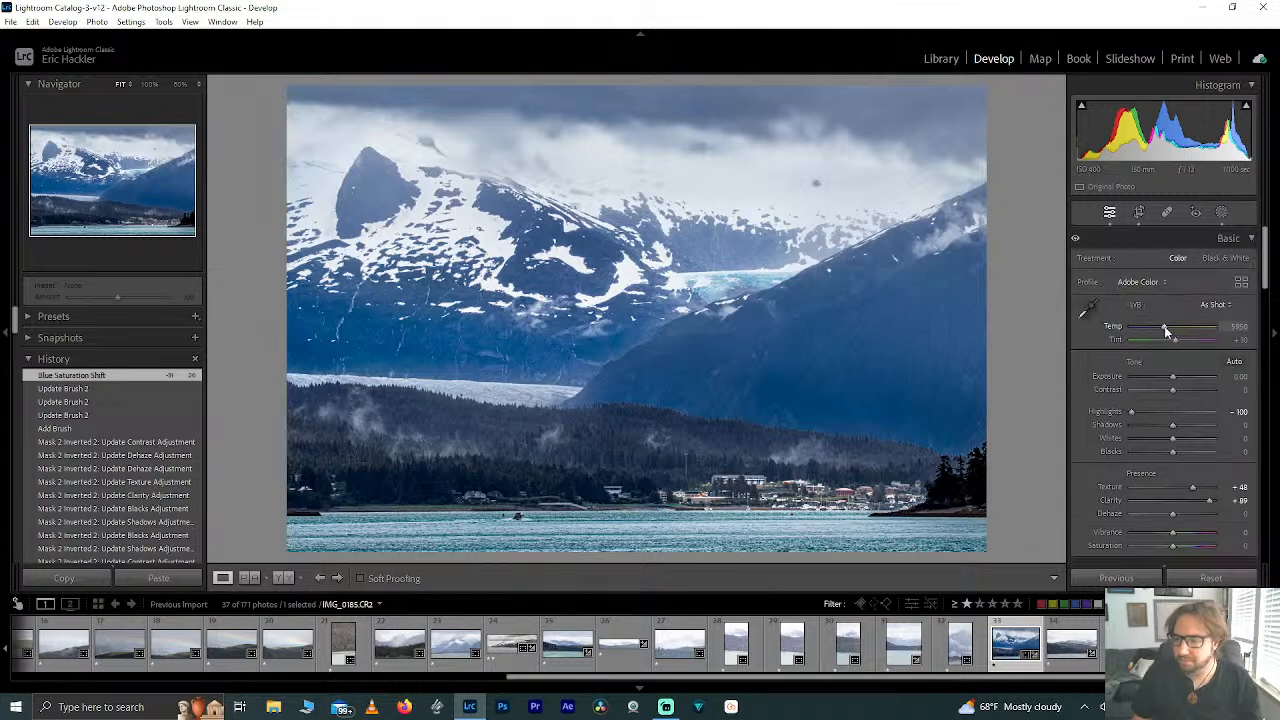
pyautogui.moveTo(1164, 326); pyautogui.dragTo(1160, 326)
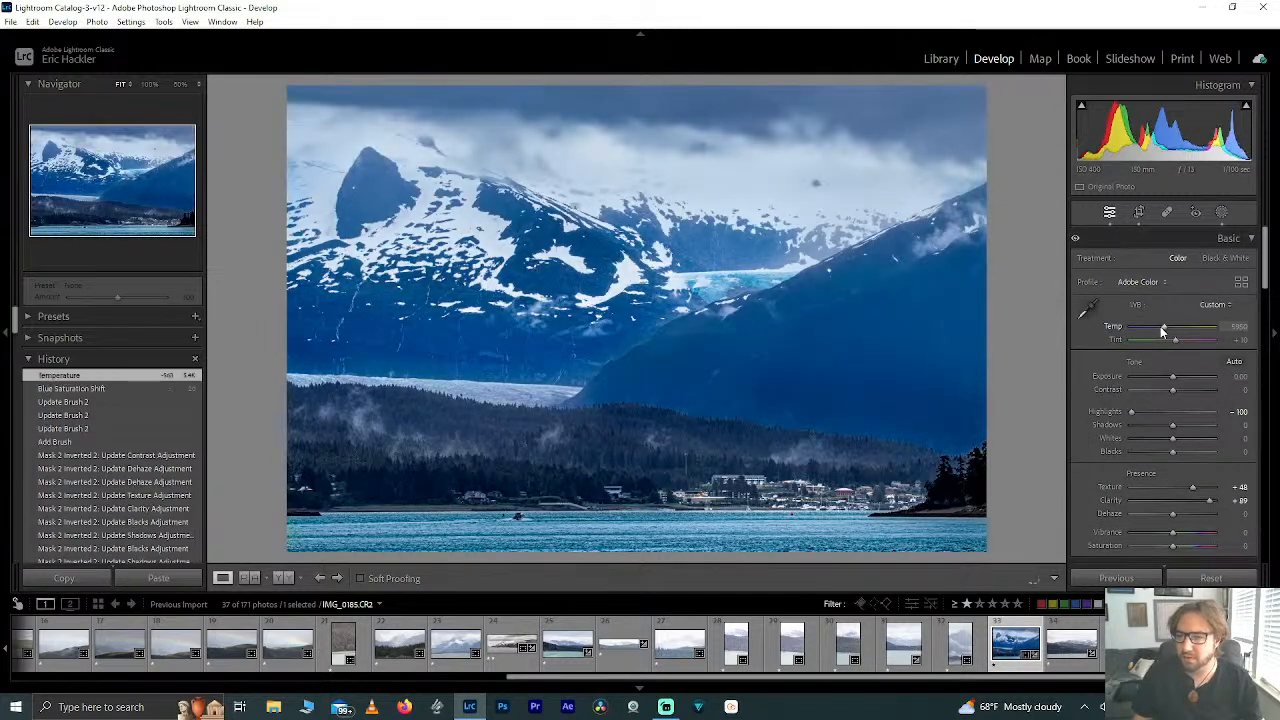
pyautogui.doubleClick(1160, 326)
pyautogui.moveTo(1175, 339); pyautogui.dragTo(1161, 340)
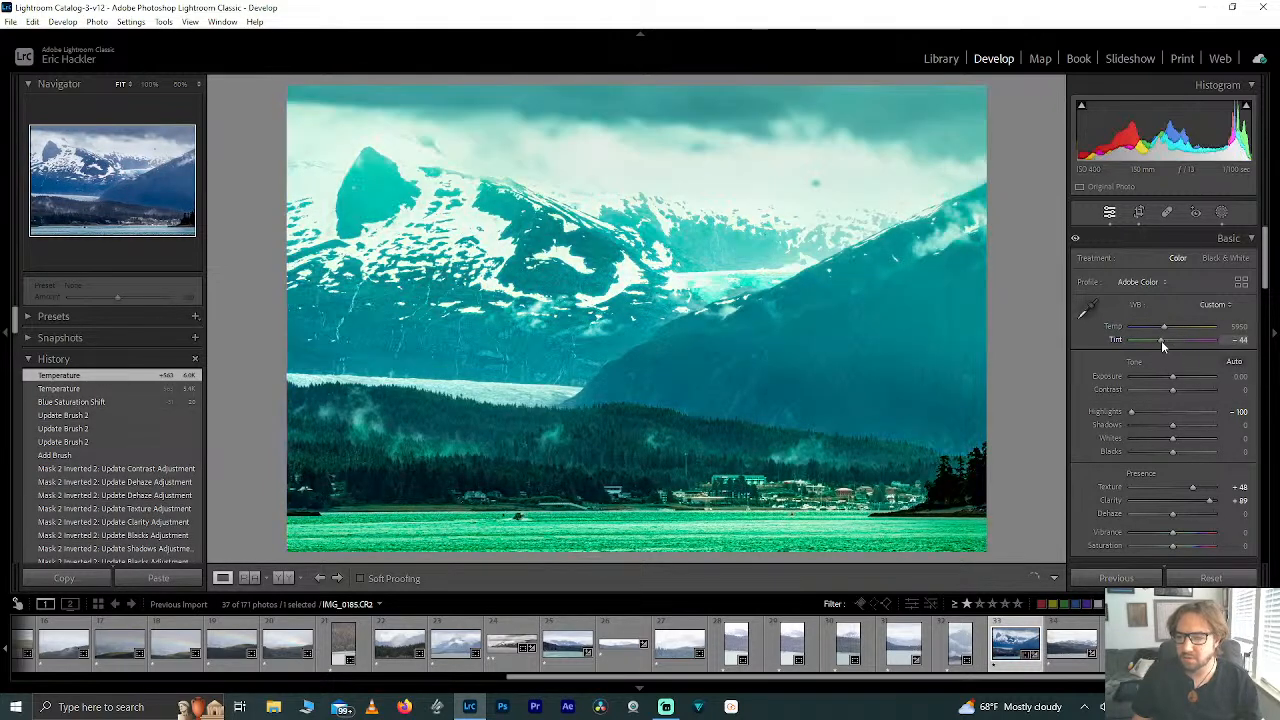
pyautogui.doubleClick(1162, 340)
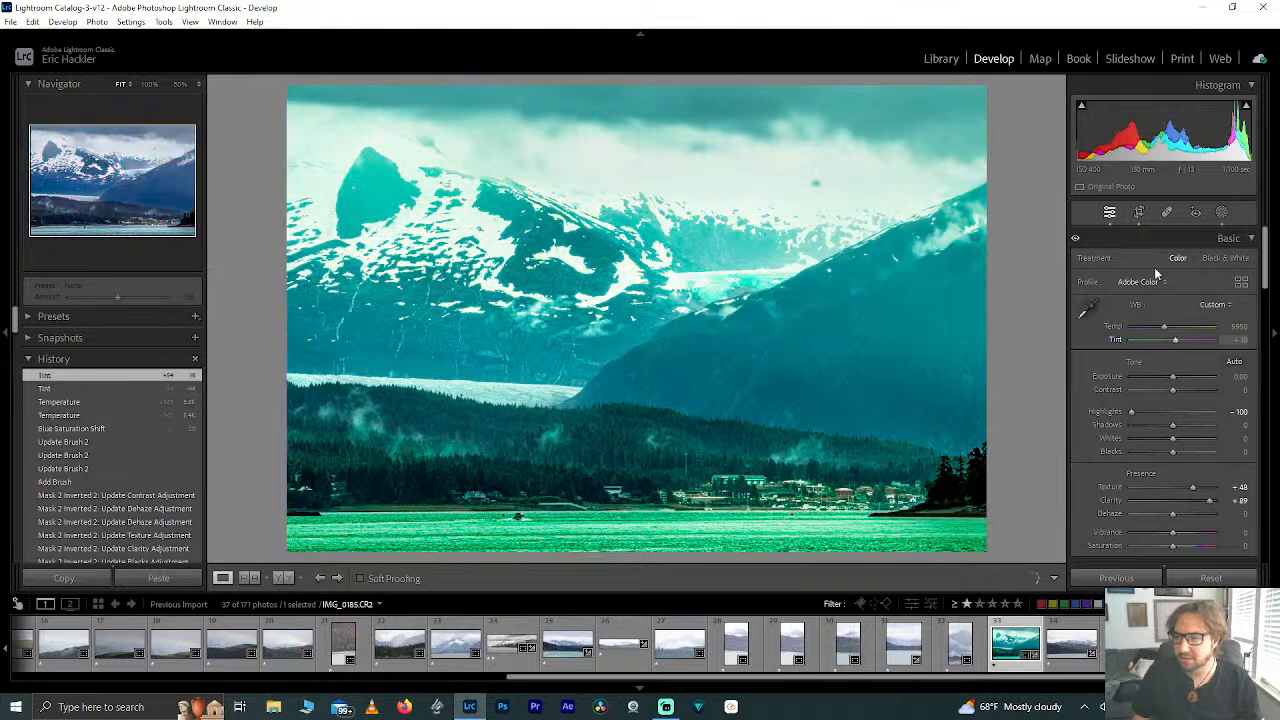
# Step: Try a cooler Temp on Mask 2 Inverted 2, reset it to 0, and return to the global adjustments
pyautogui.click(1221, 212)
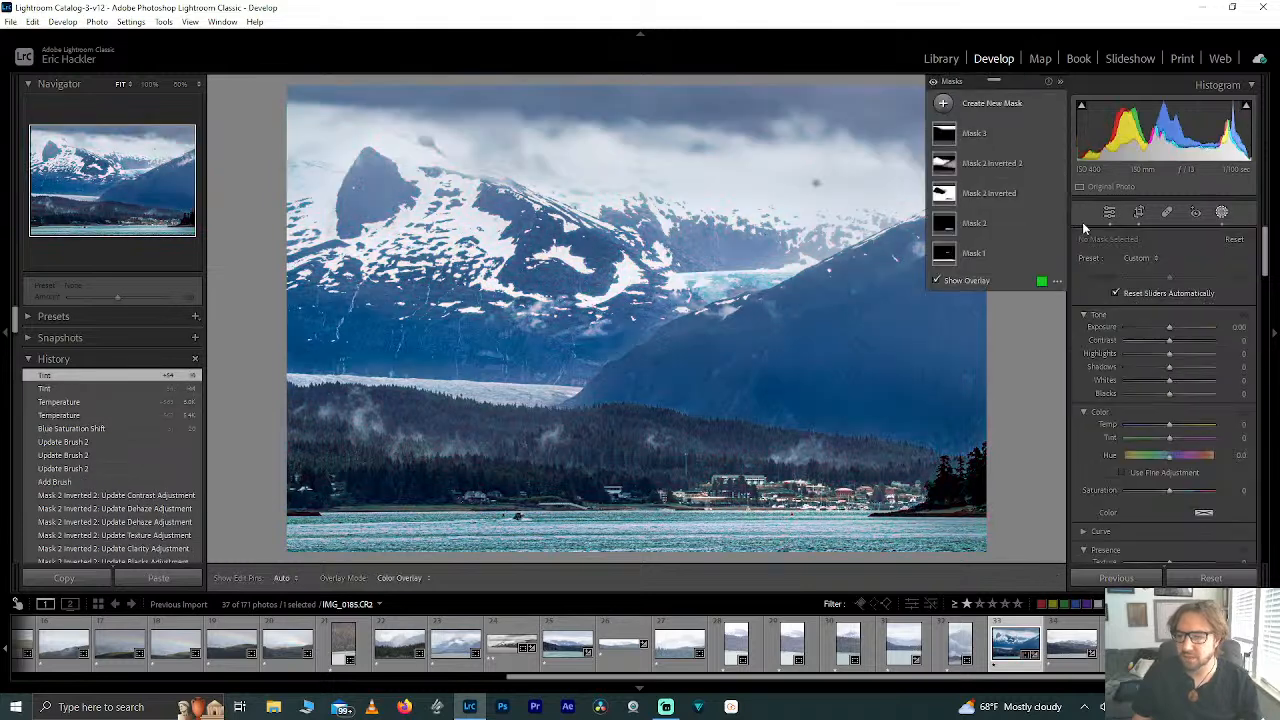
pyautogui.click(983, 166)
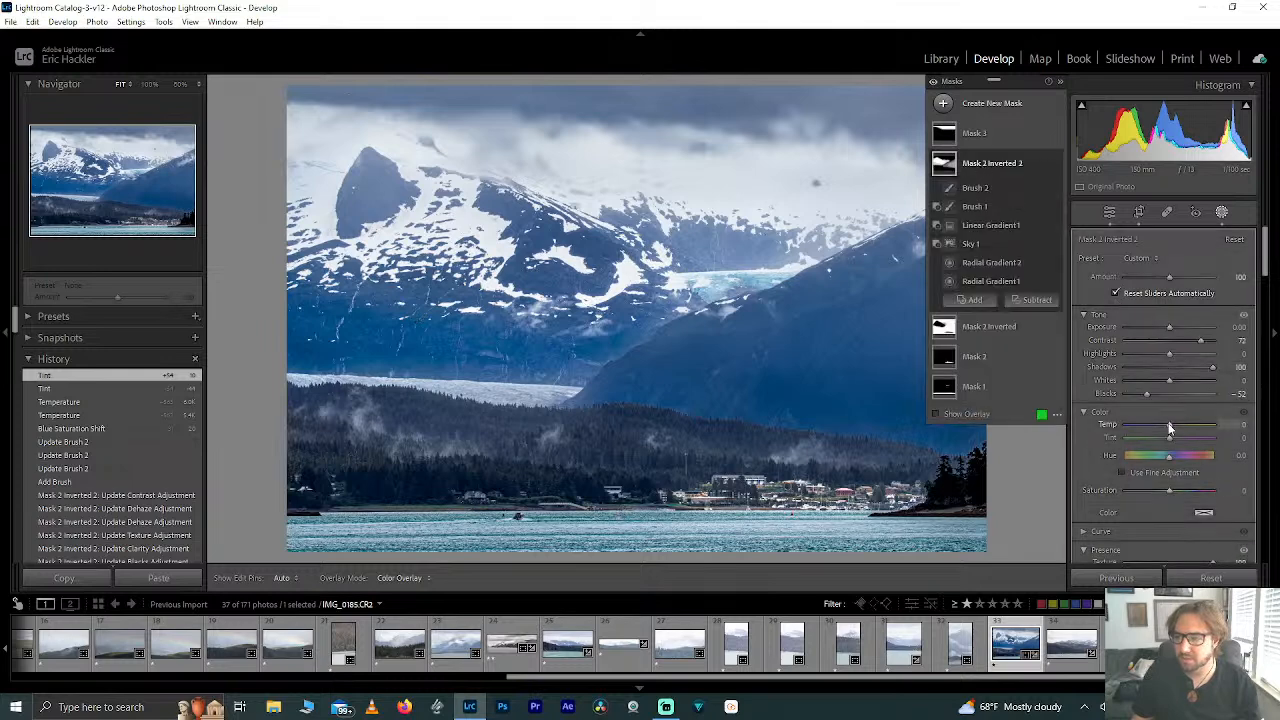
pyautogui.moveTo(1169, 425); pyautogui.dragTo(1156, 425)
pyautogui.doubleClick(1170, 429)
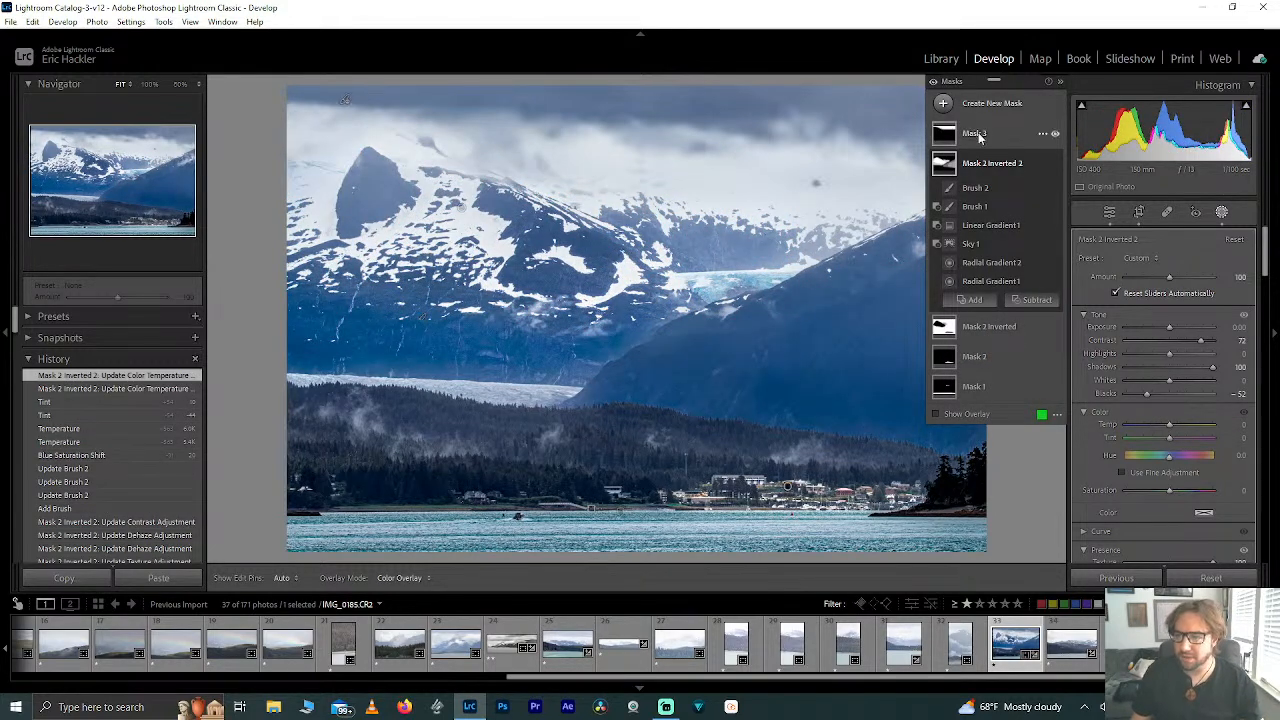
pyautogui.click(1110, 213)
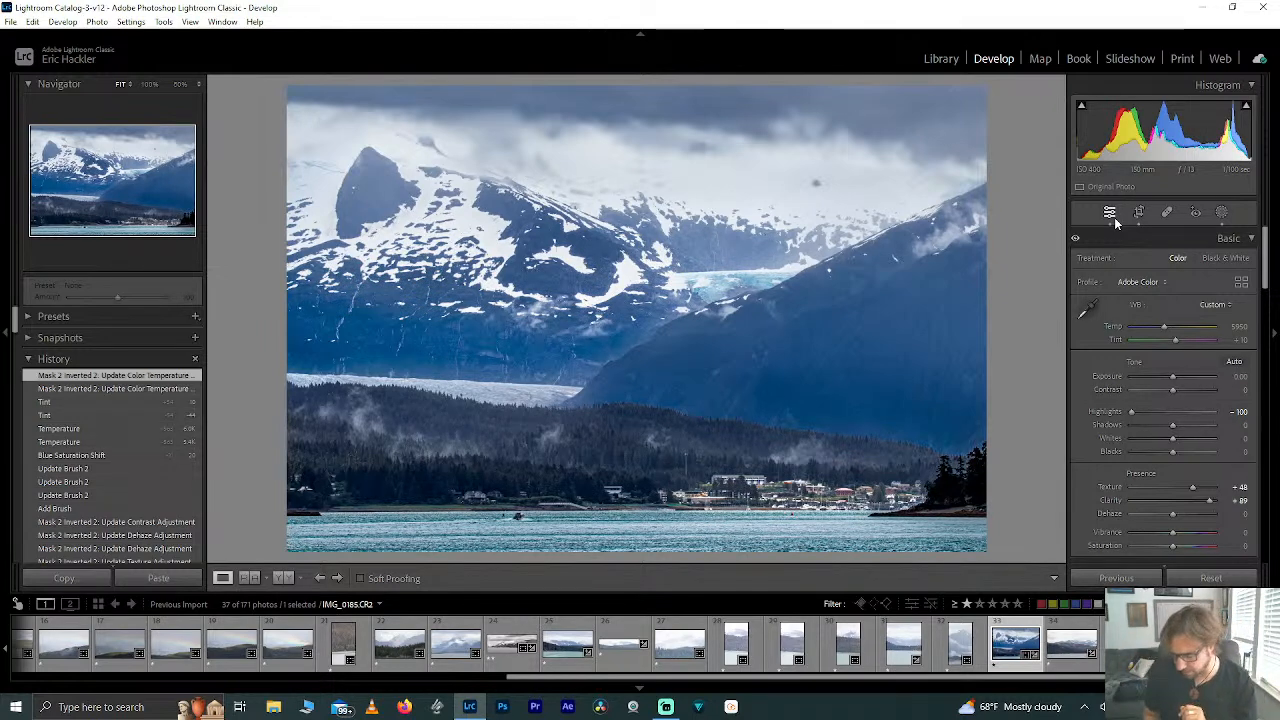
# Step: Rate the glacier photo IMG_0185.CR2 two stars and filter the filmstrip to two stars and higher
pyautogui.press('2')
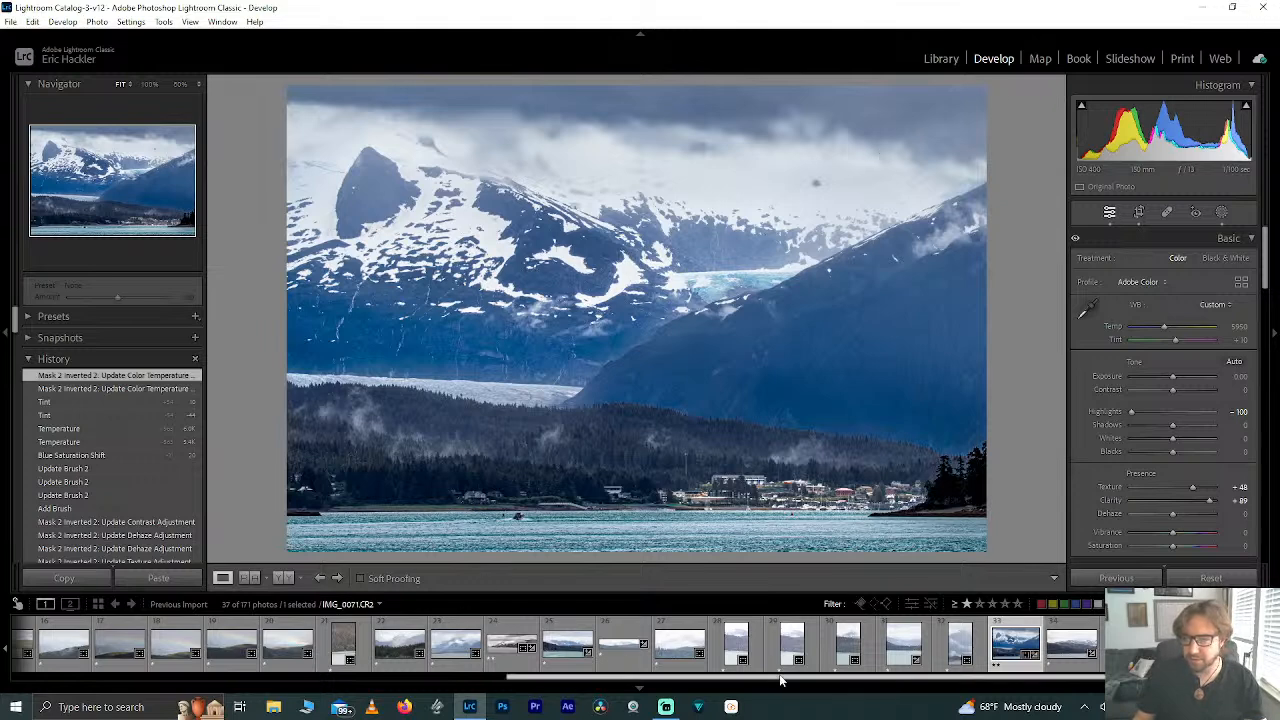
pyautogui.click(979, 604)
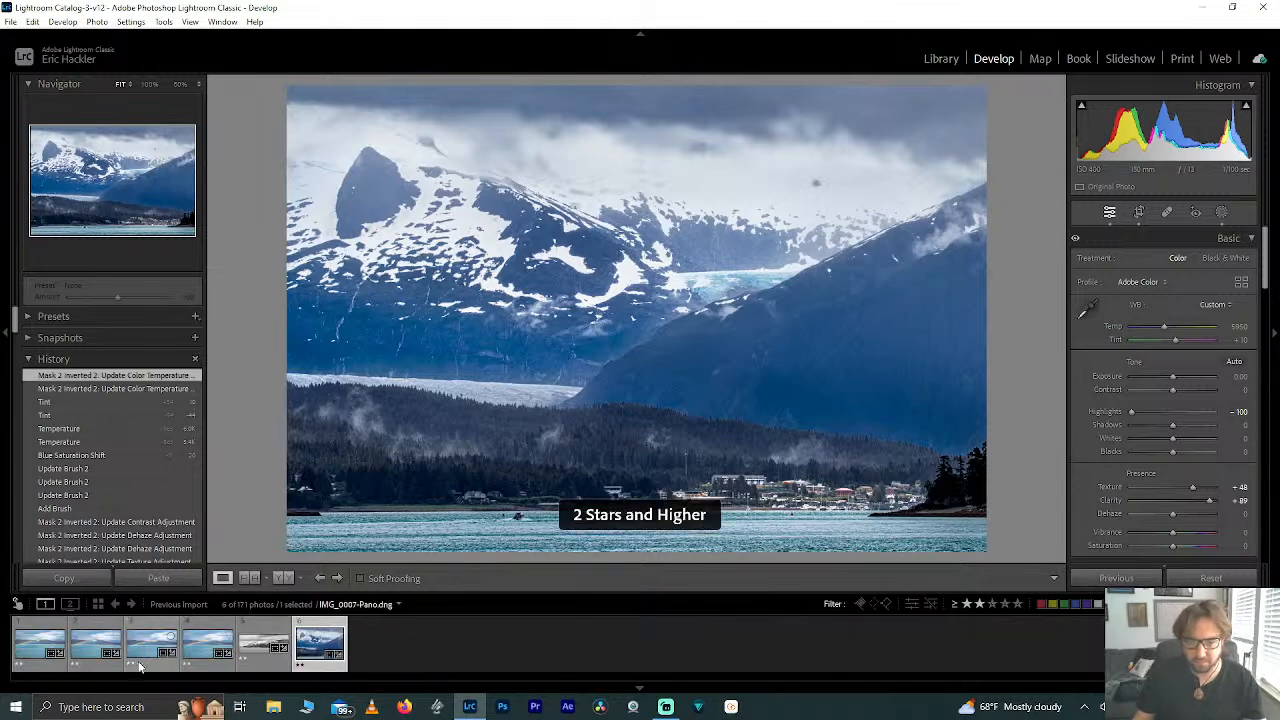
# Step: Review the filtered photos, comparing the black-and-white panorama IMG_0007-Pano.dng with the glacier landscape
pyautogui.click(90, 648)
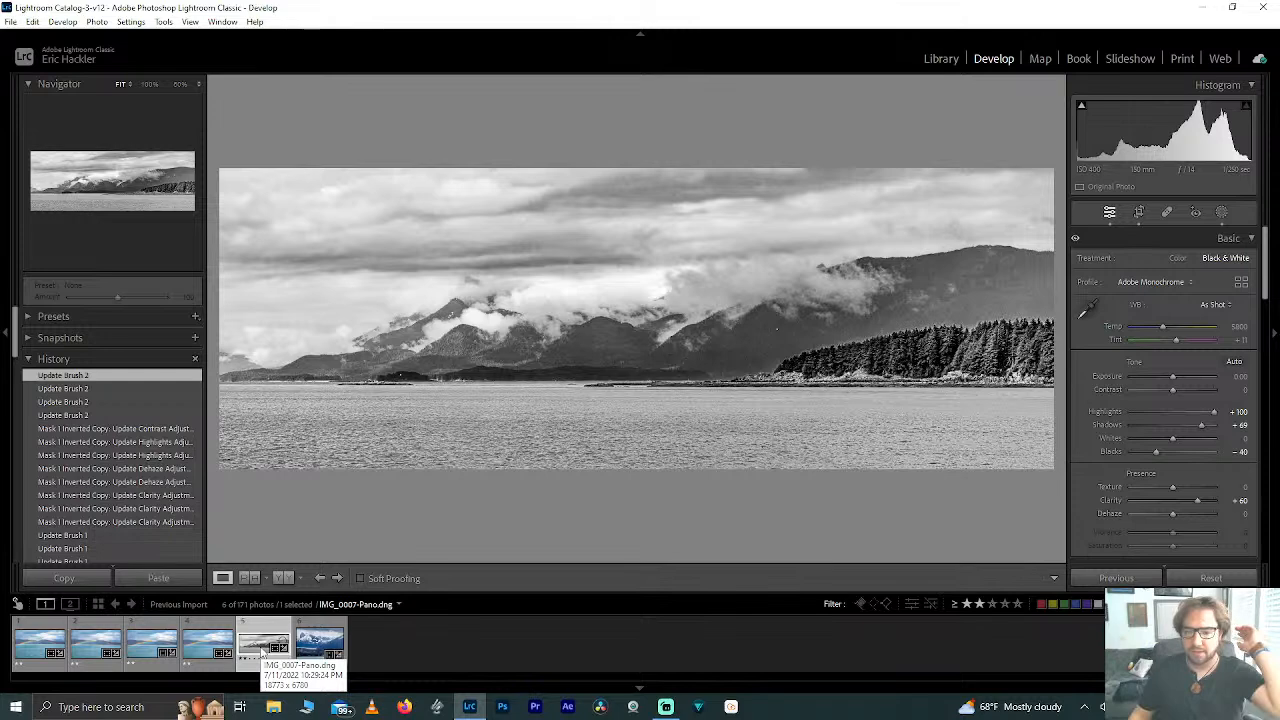
pyautogui.click(318, 655)
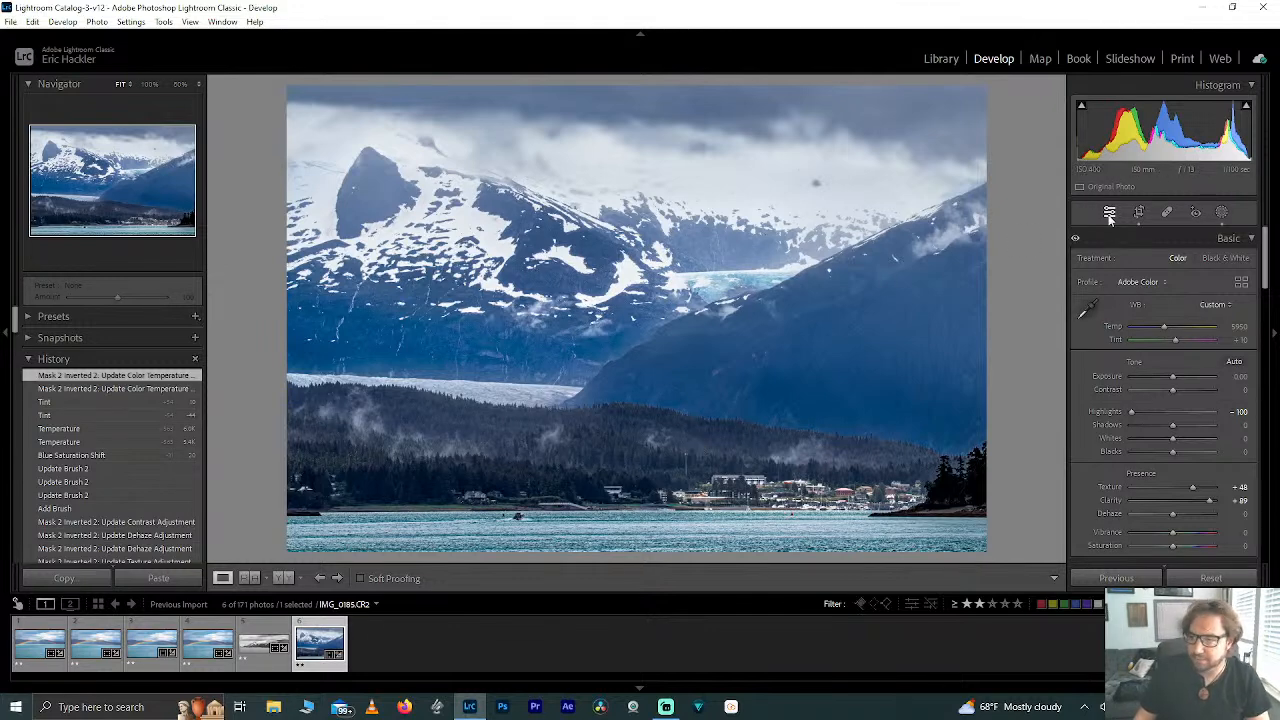
pyautogui.click(255, 648)
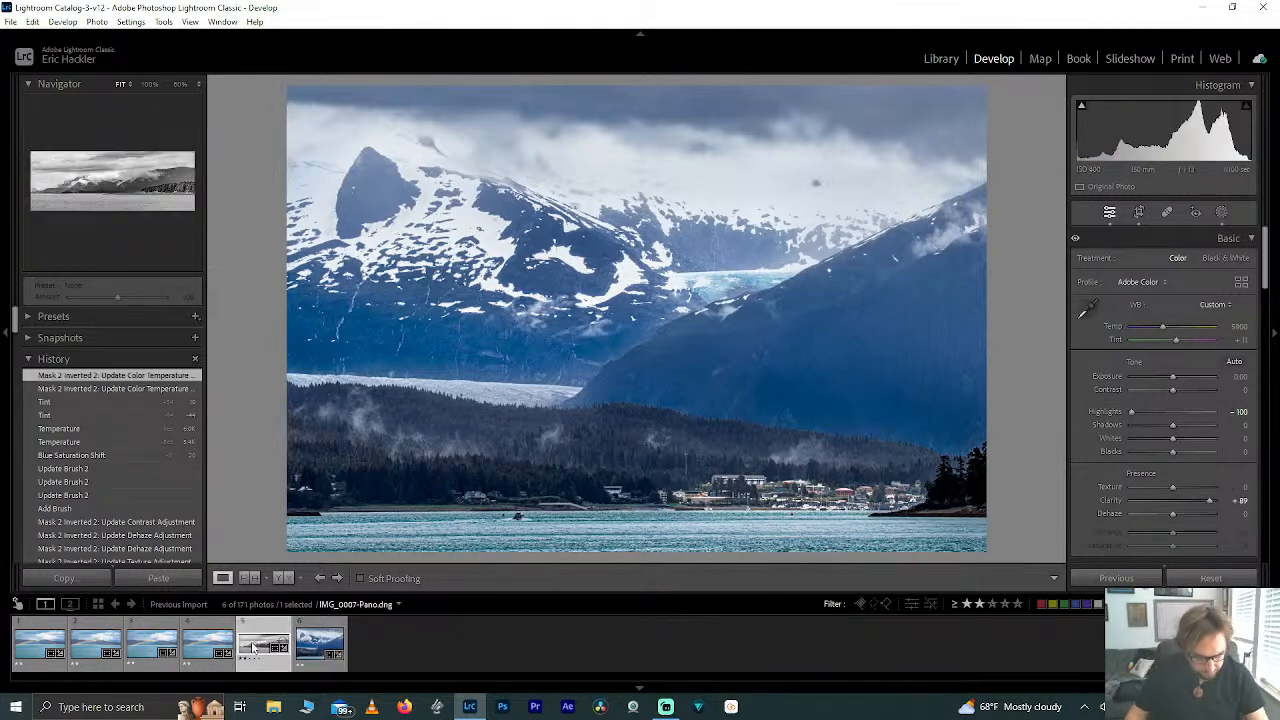